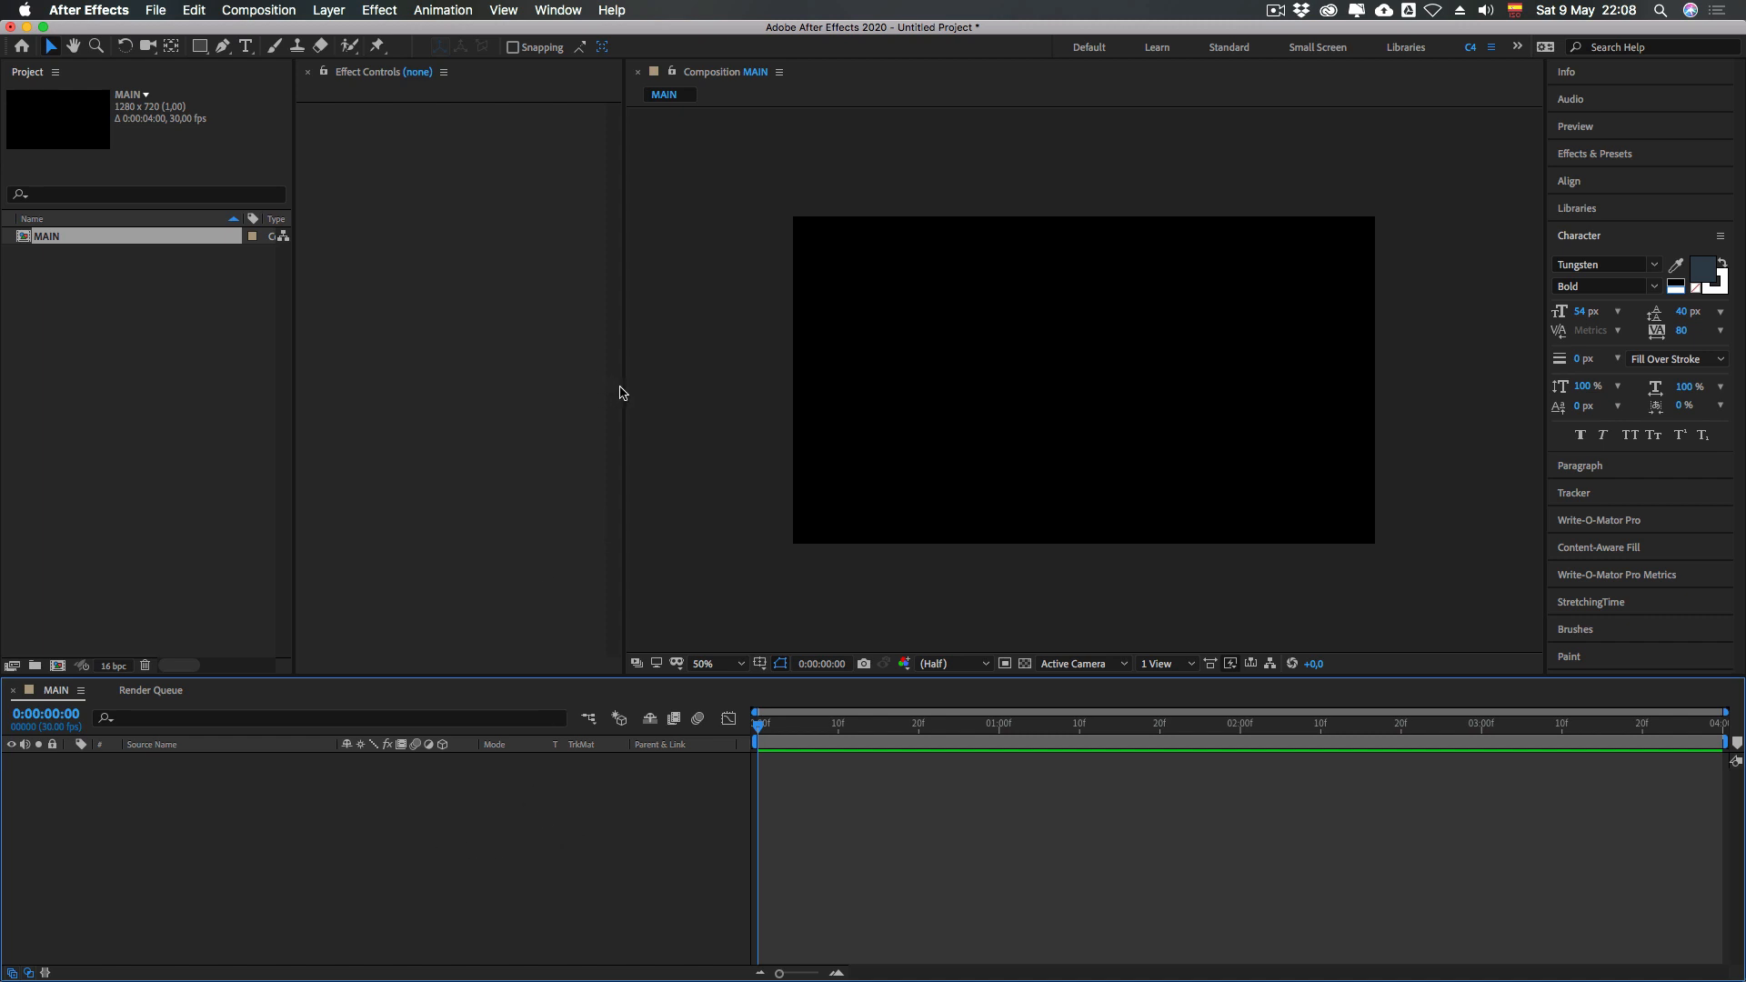
Widen the Effect Controls panel and add a 1280 × 720 px solid layer to the MAIN composition
{"action": "mouse_move", "coordinate": [625, 389]}
{"action": "left_mouse_down"}
{"action": "mouse_move", "coordinate": [701, 390]}
{"action": "mouse_move", "coordinate": [644, 401]}
{"action": "left_mouse_up"}
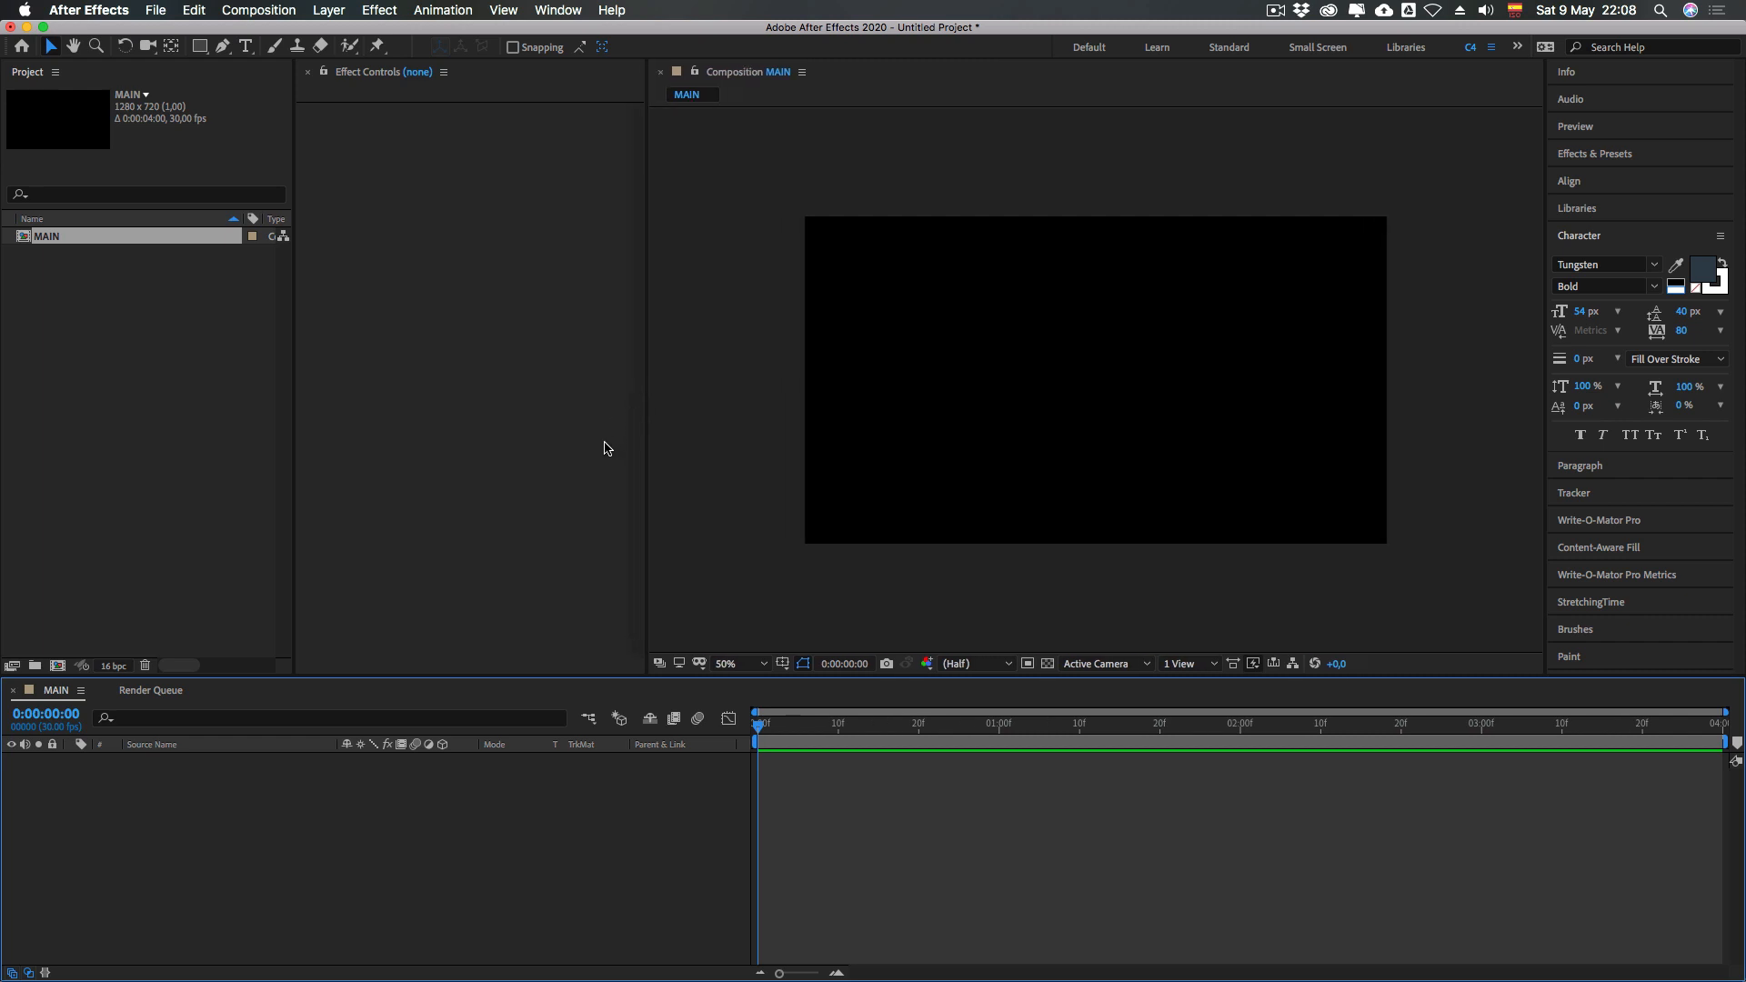
{"action": "left_click_drag", "start_coordinate": [295, 368], "coordinate": [267, 369]}
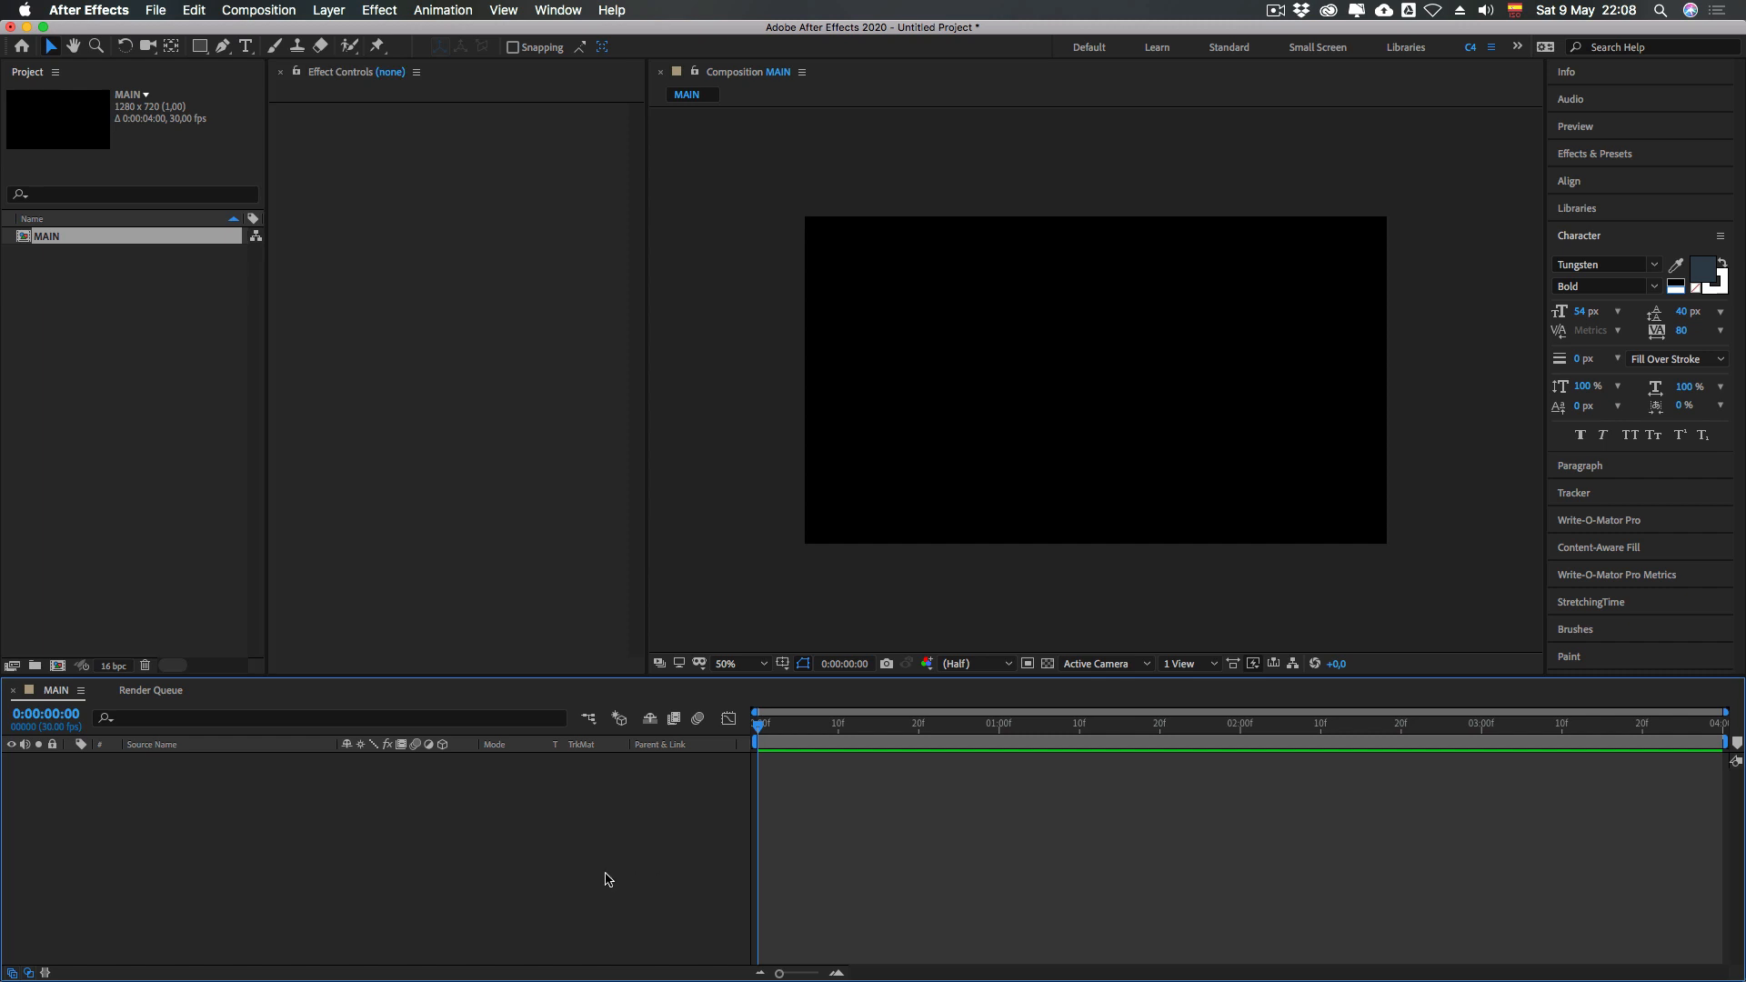
{"action": "key", "text": "super+y"}
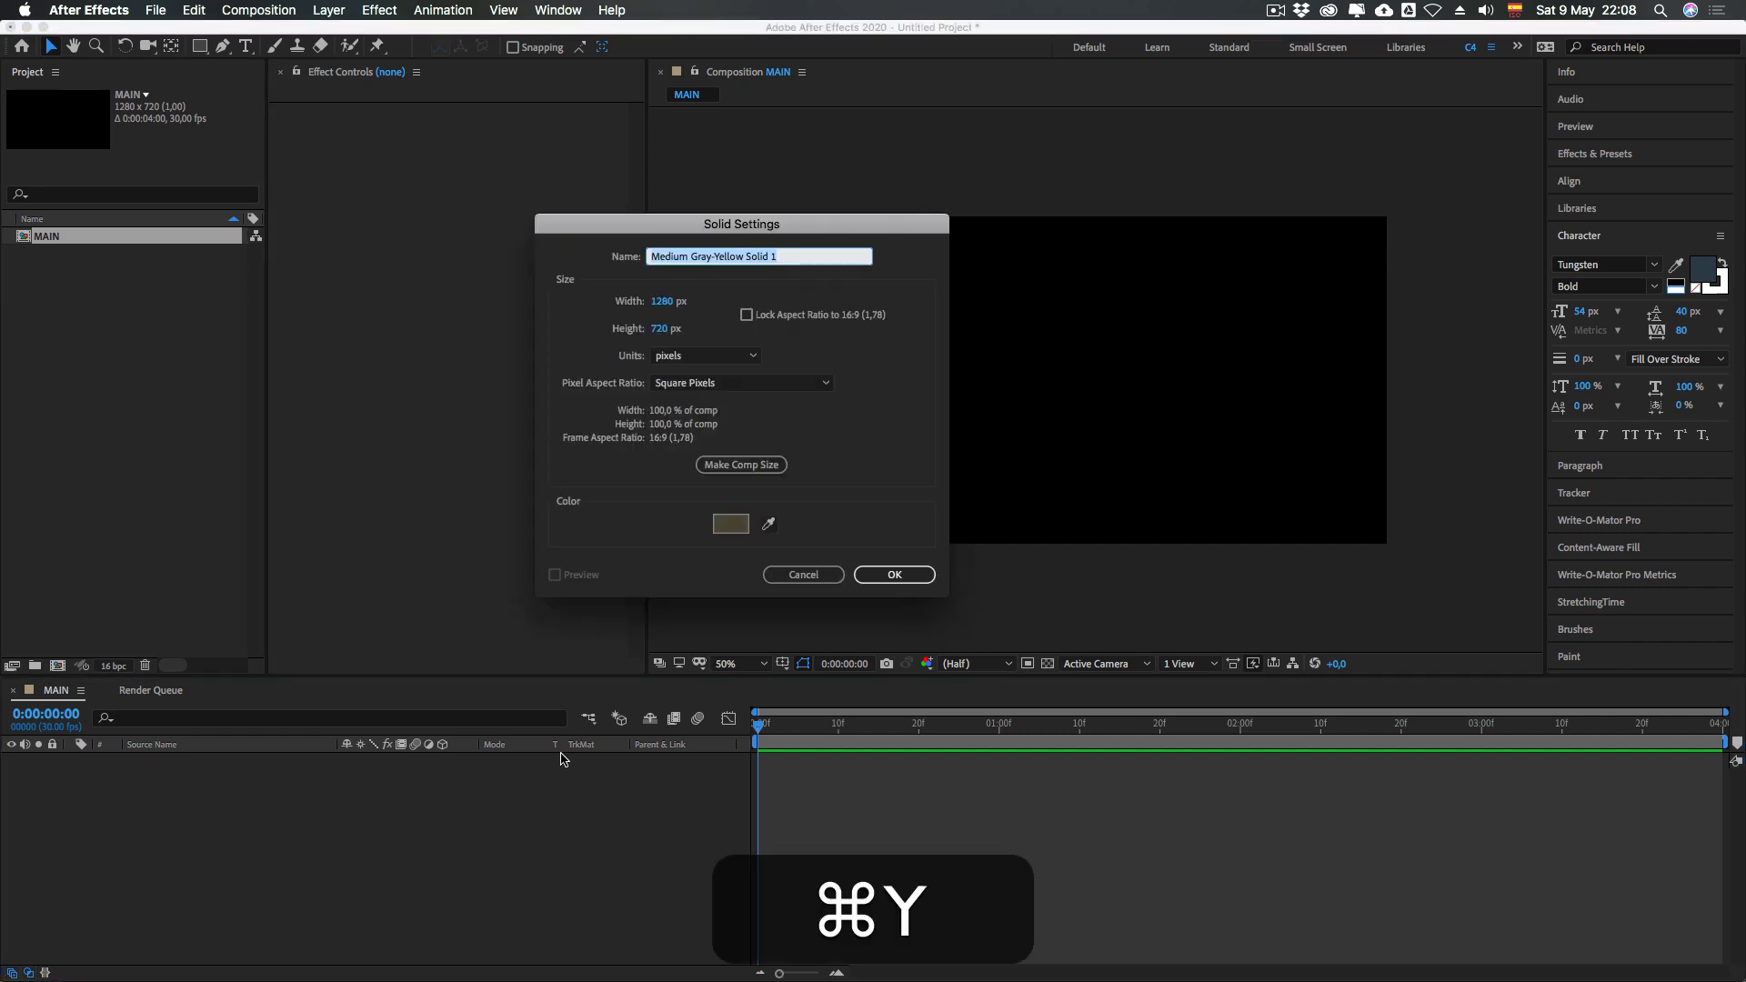
{"action": "left_click", "coordinate": [894, 574]}
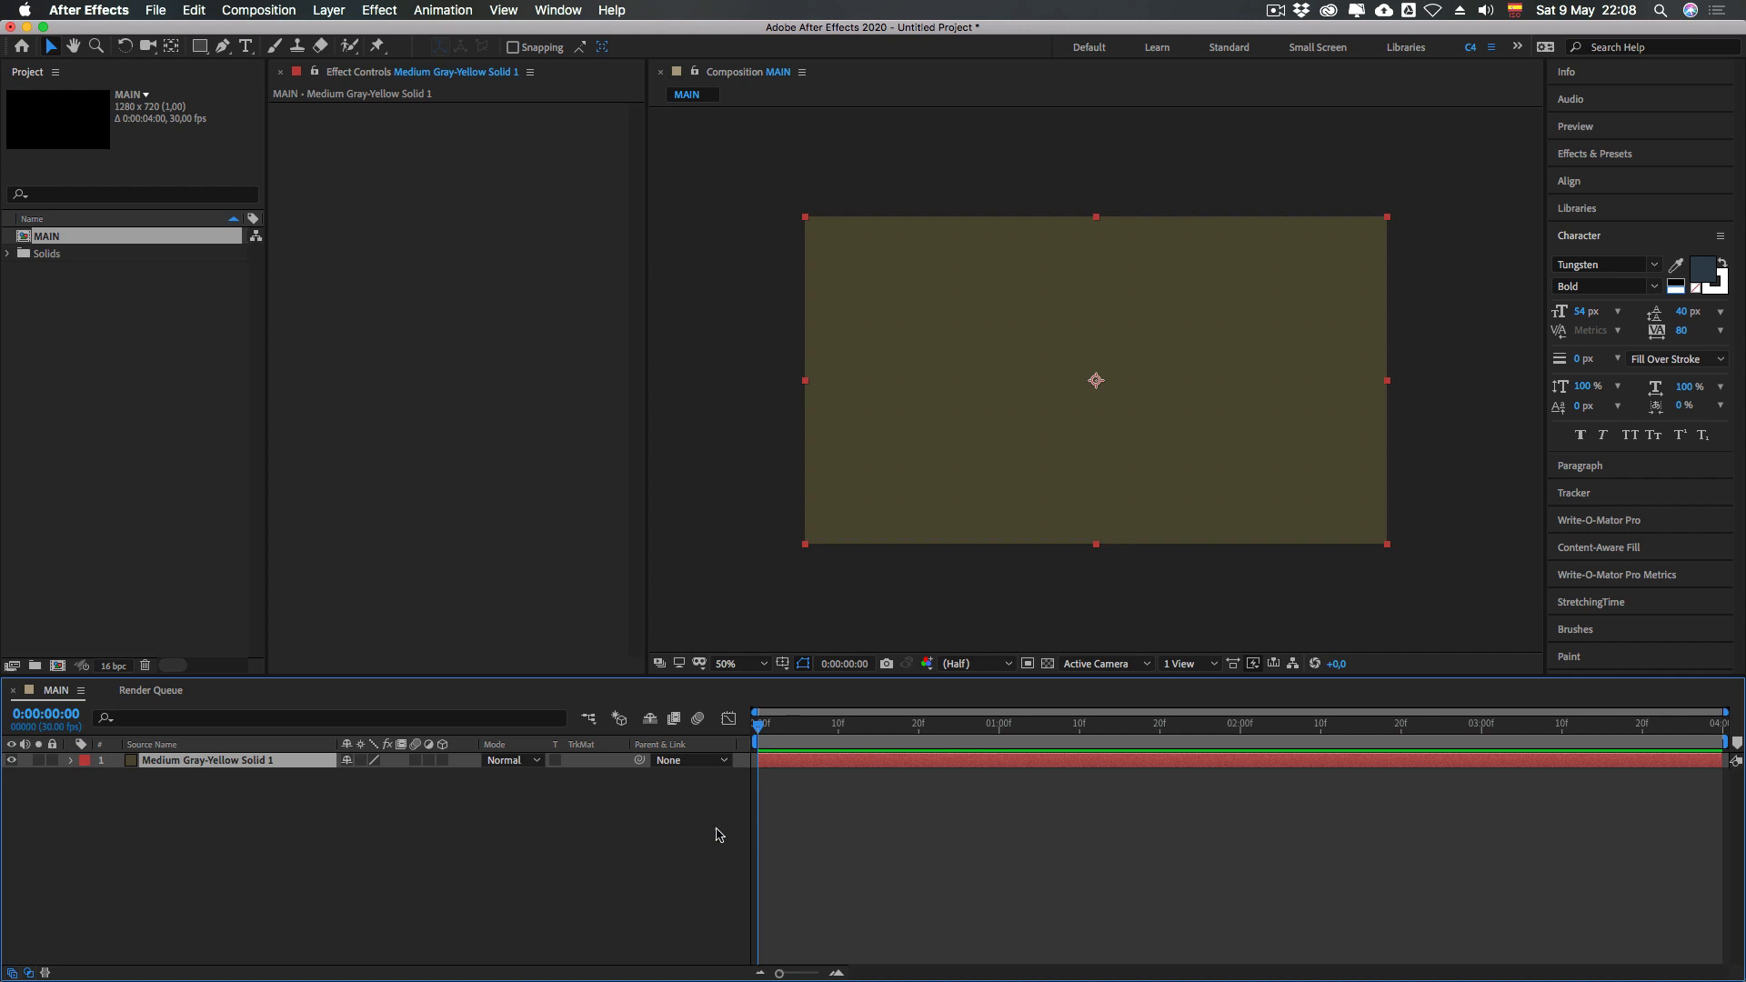
{"action": "left_click", "coordinate": [173, 764]}
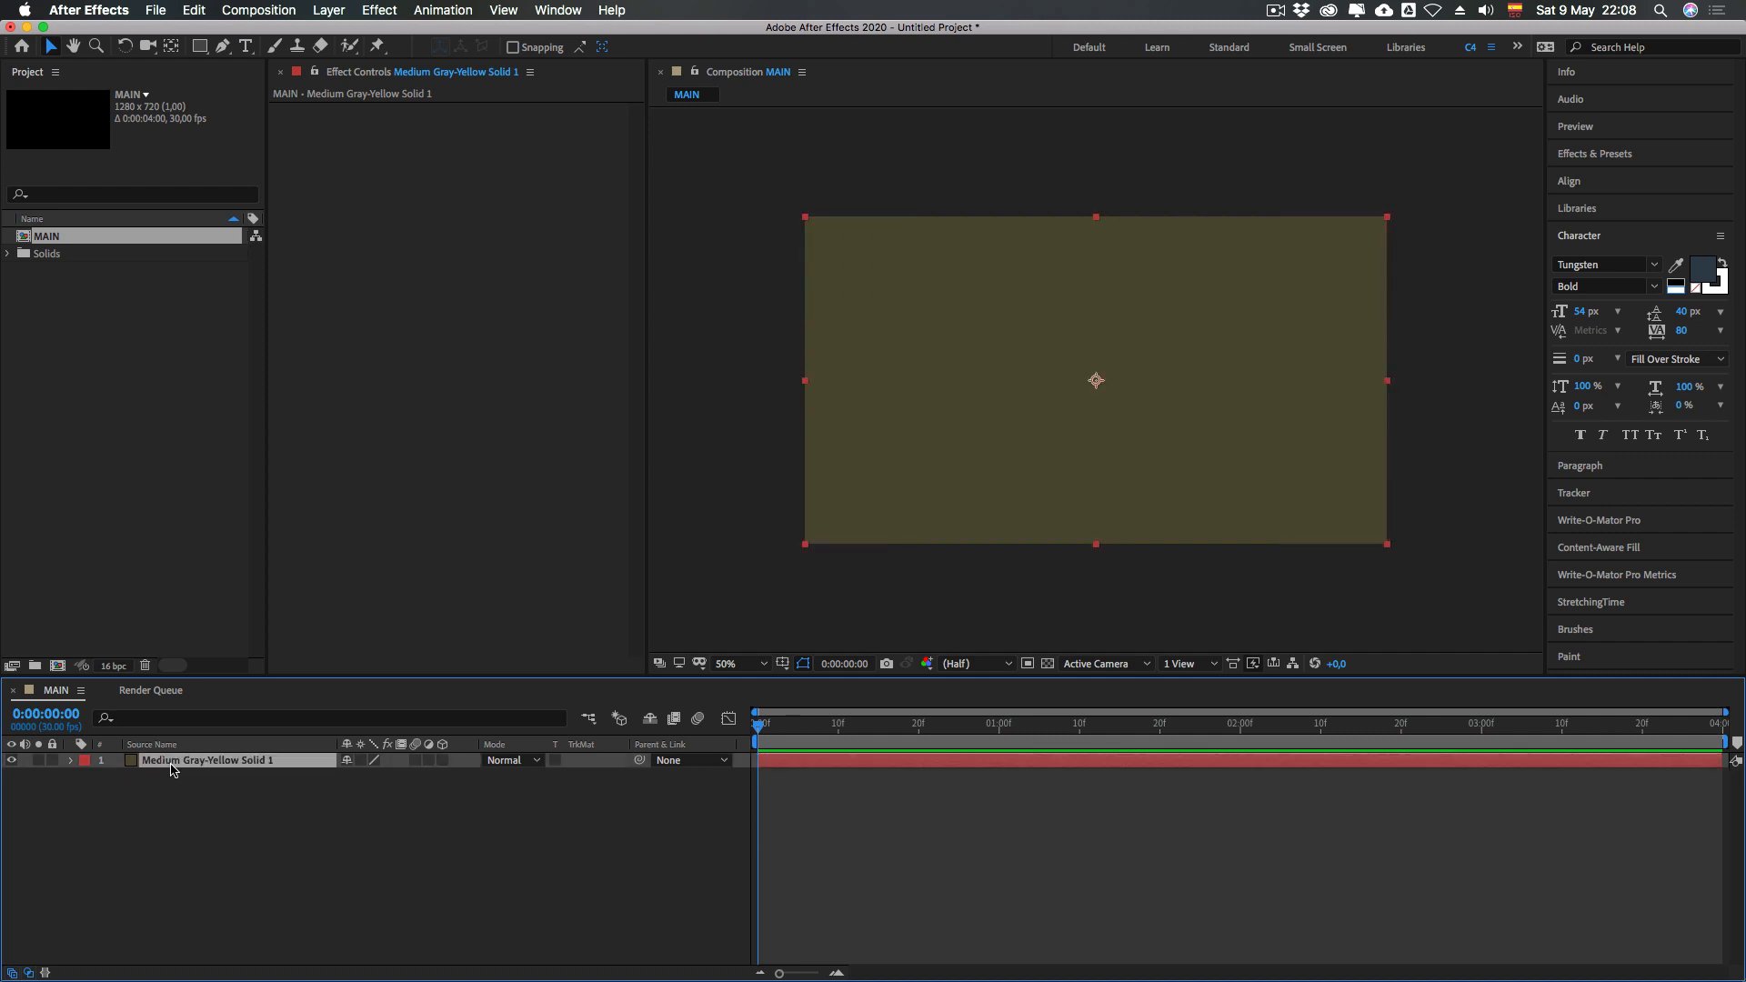
{"action": "left_click", "coordinate": [197, 809]}
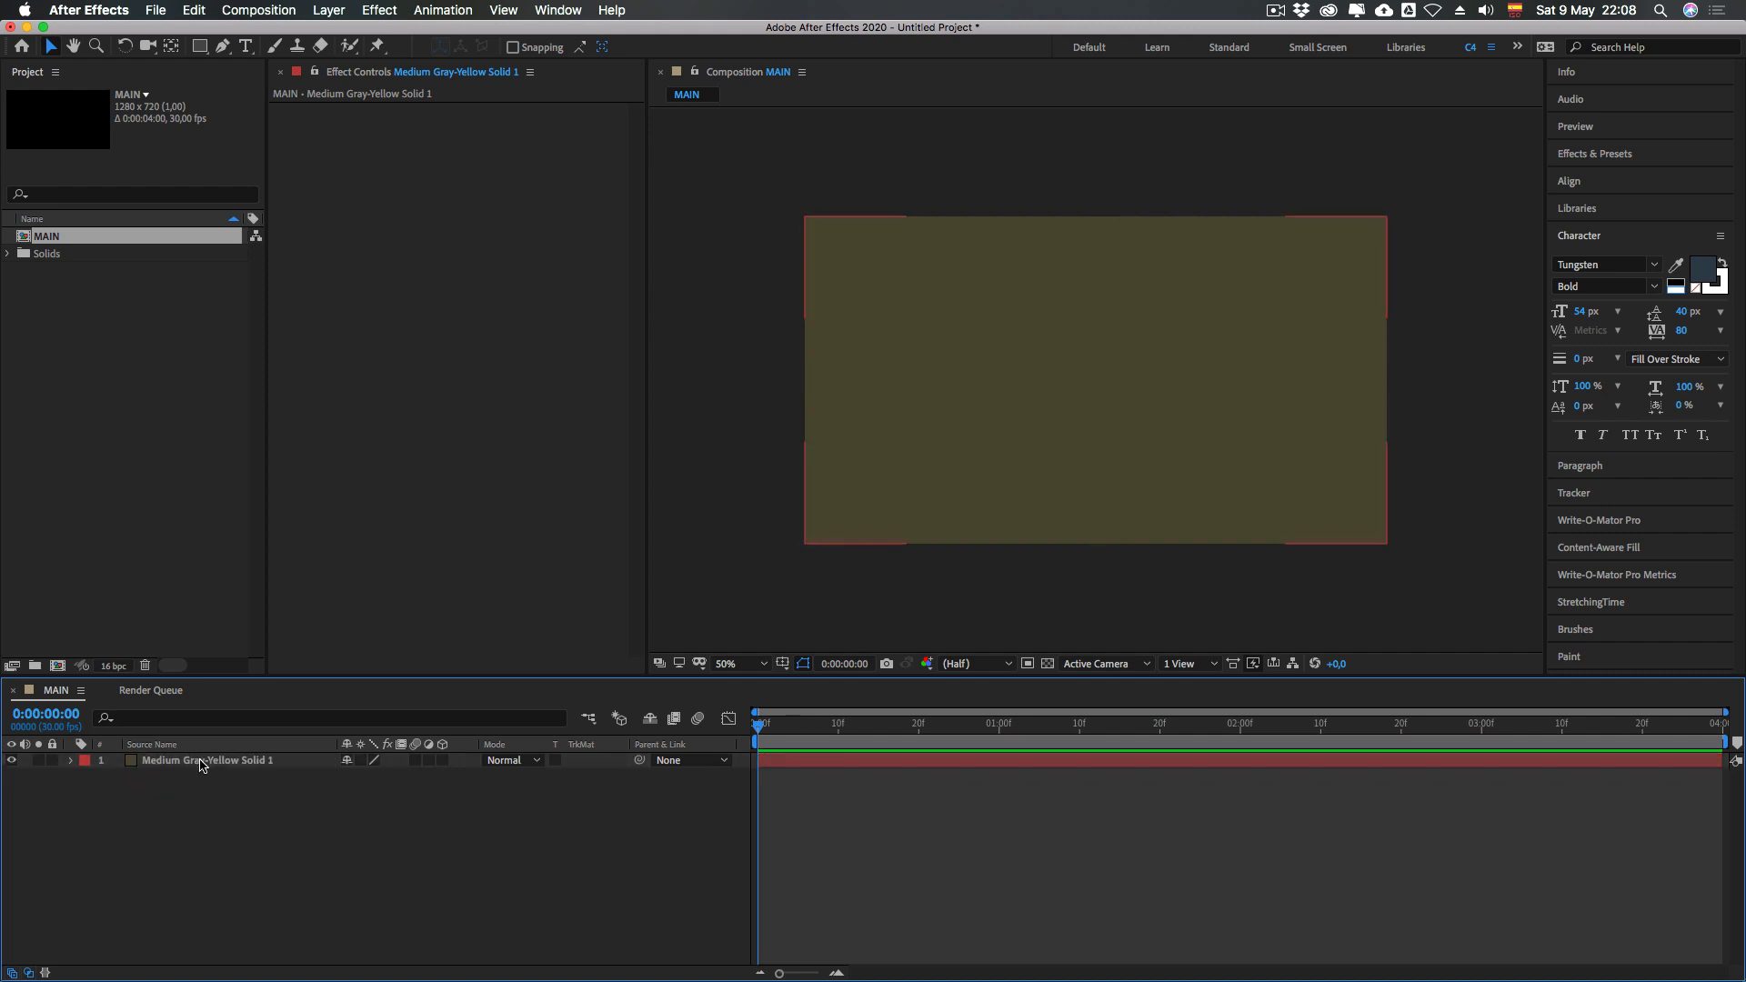
Add an empty shape layer above the solid and expand it to show its Contents and Transform groups
{"action": "left_click", "coordinate": [339, 803], "text": "ctrl"}
{"action": "mouse_move", "coordinate": [433, 784]}
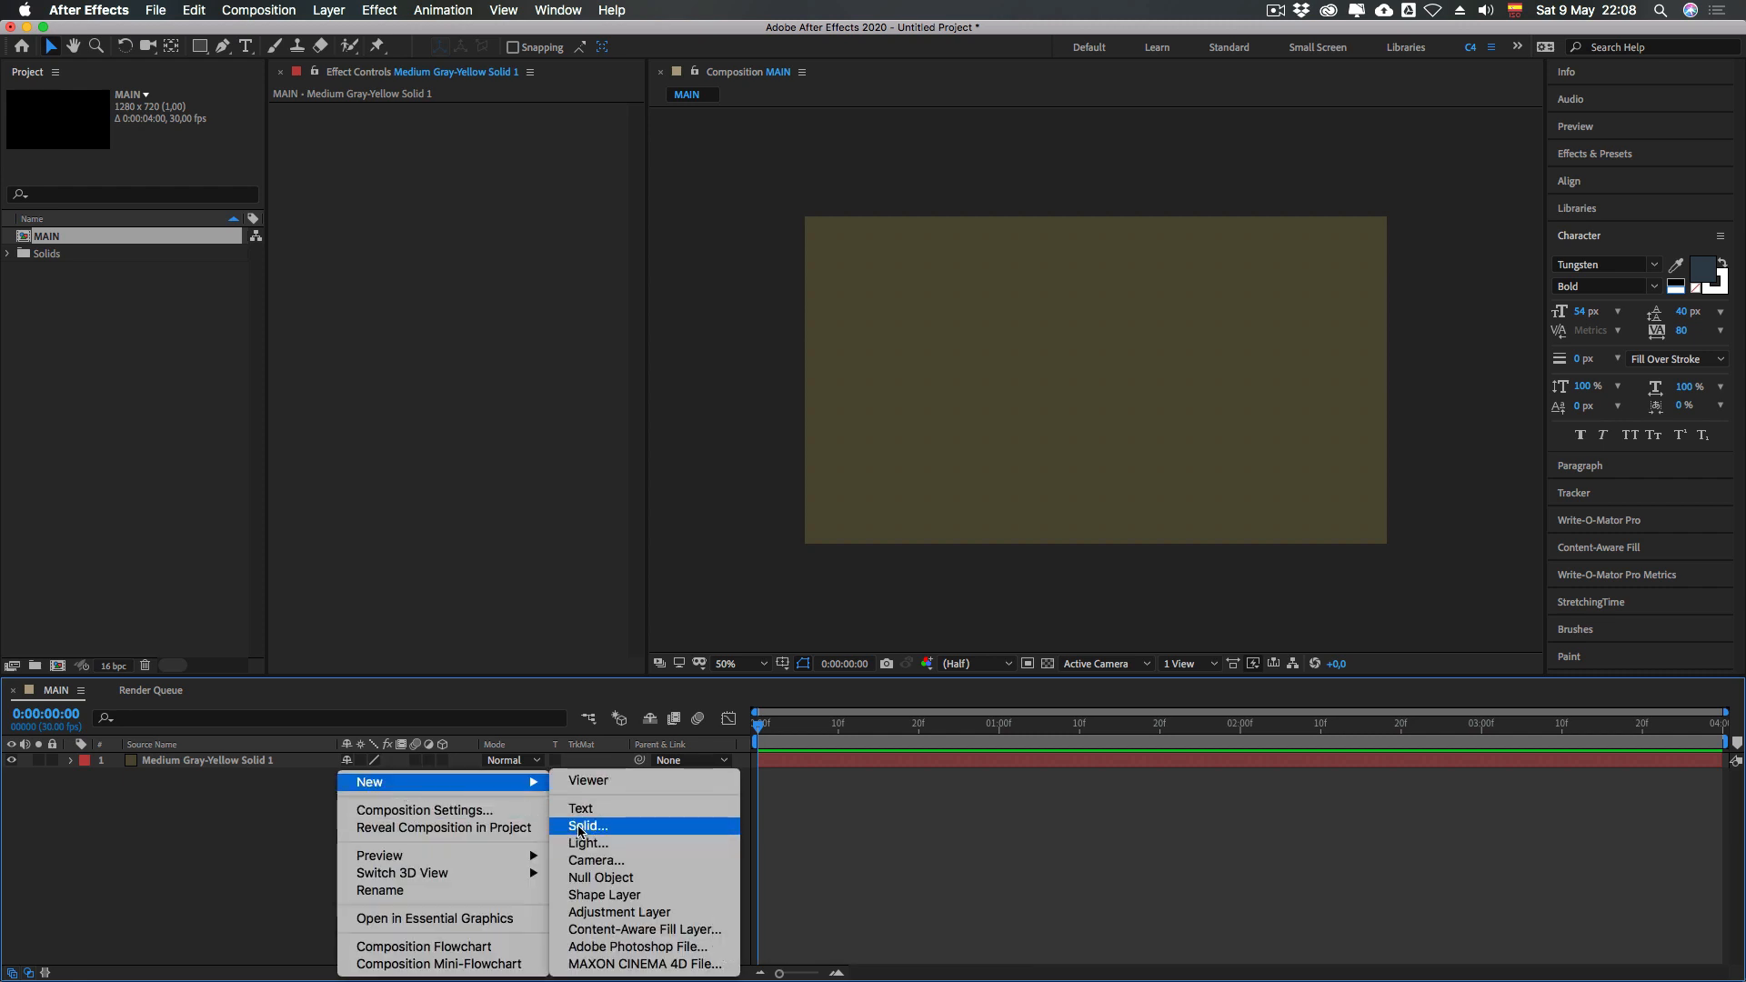
{"action": "left_click", "coordinate": [652, 896]}
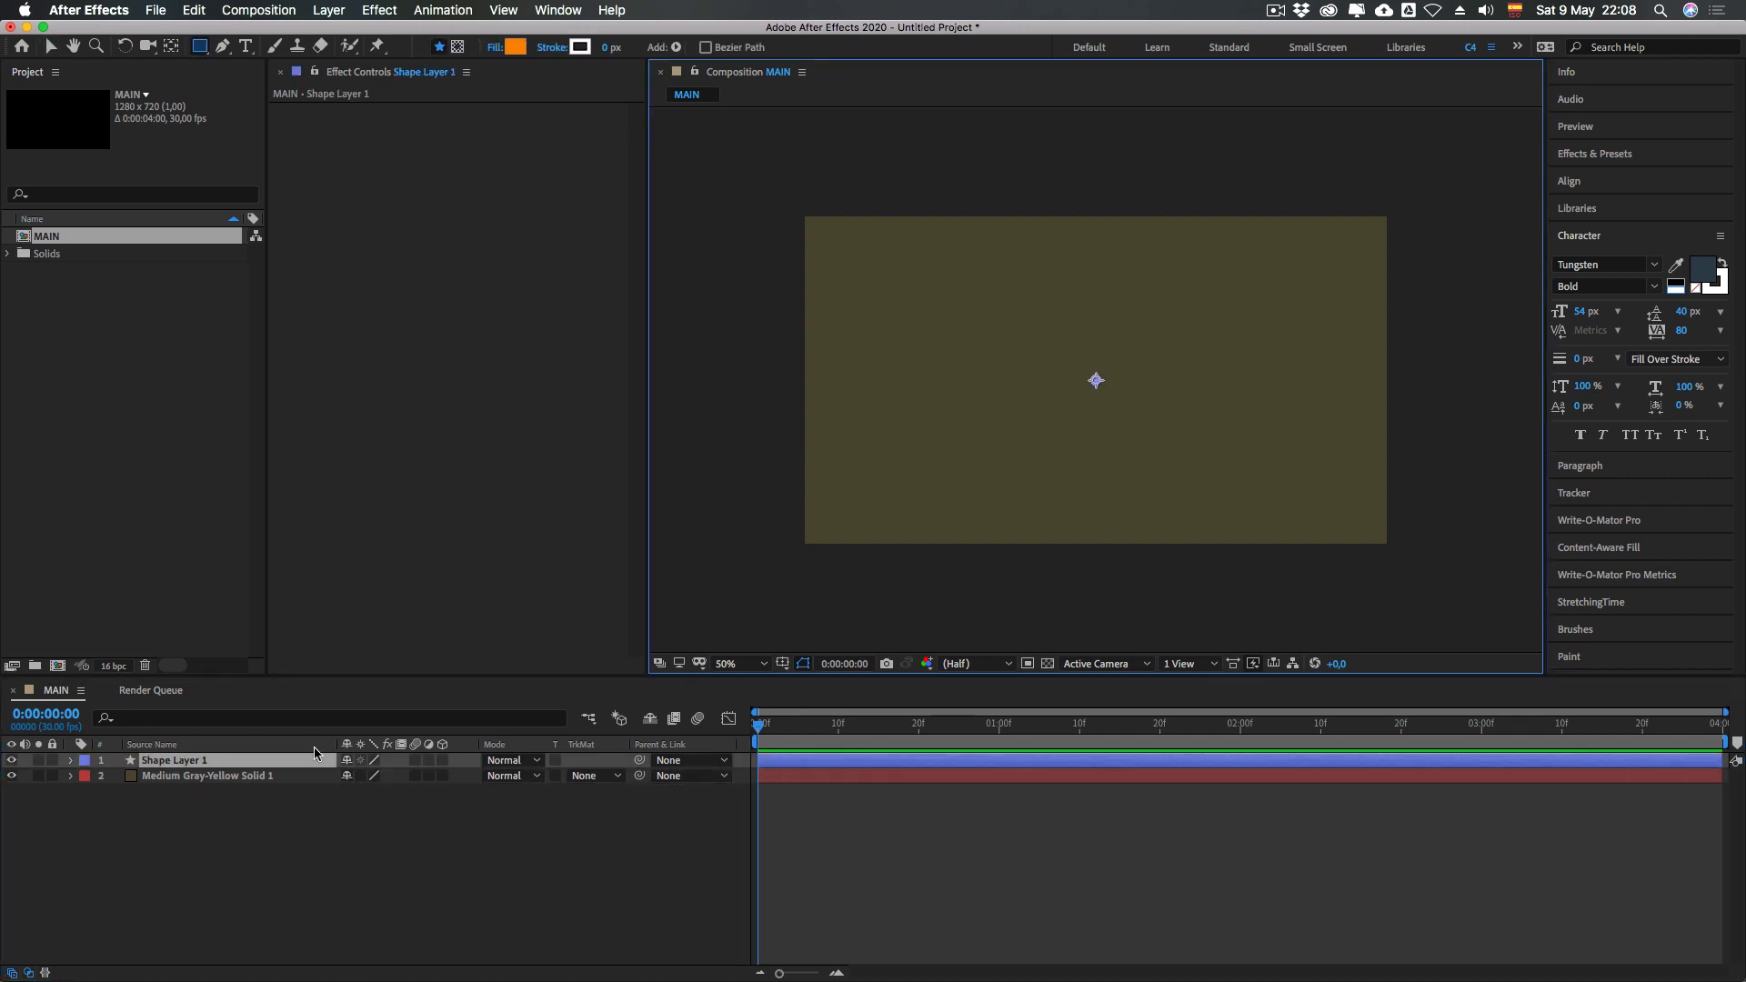
{"action": "left_click", "coordinate": [70, 760]}
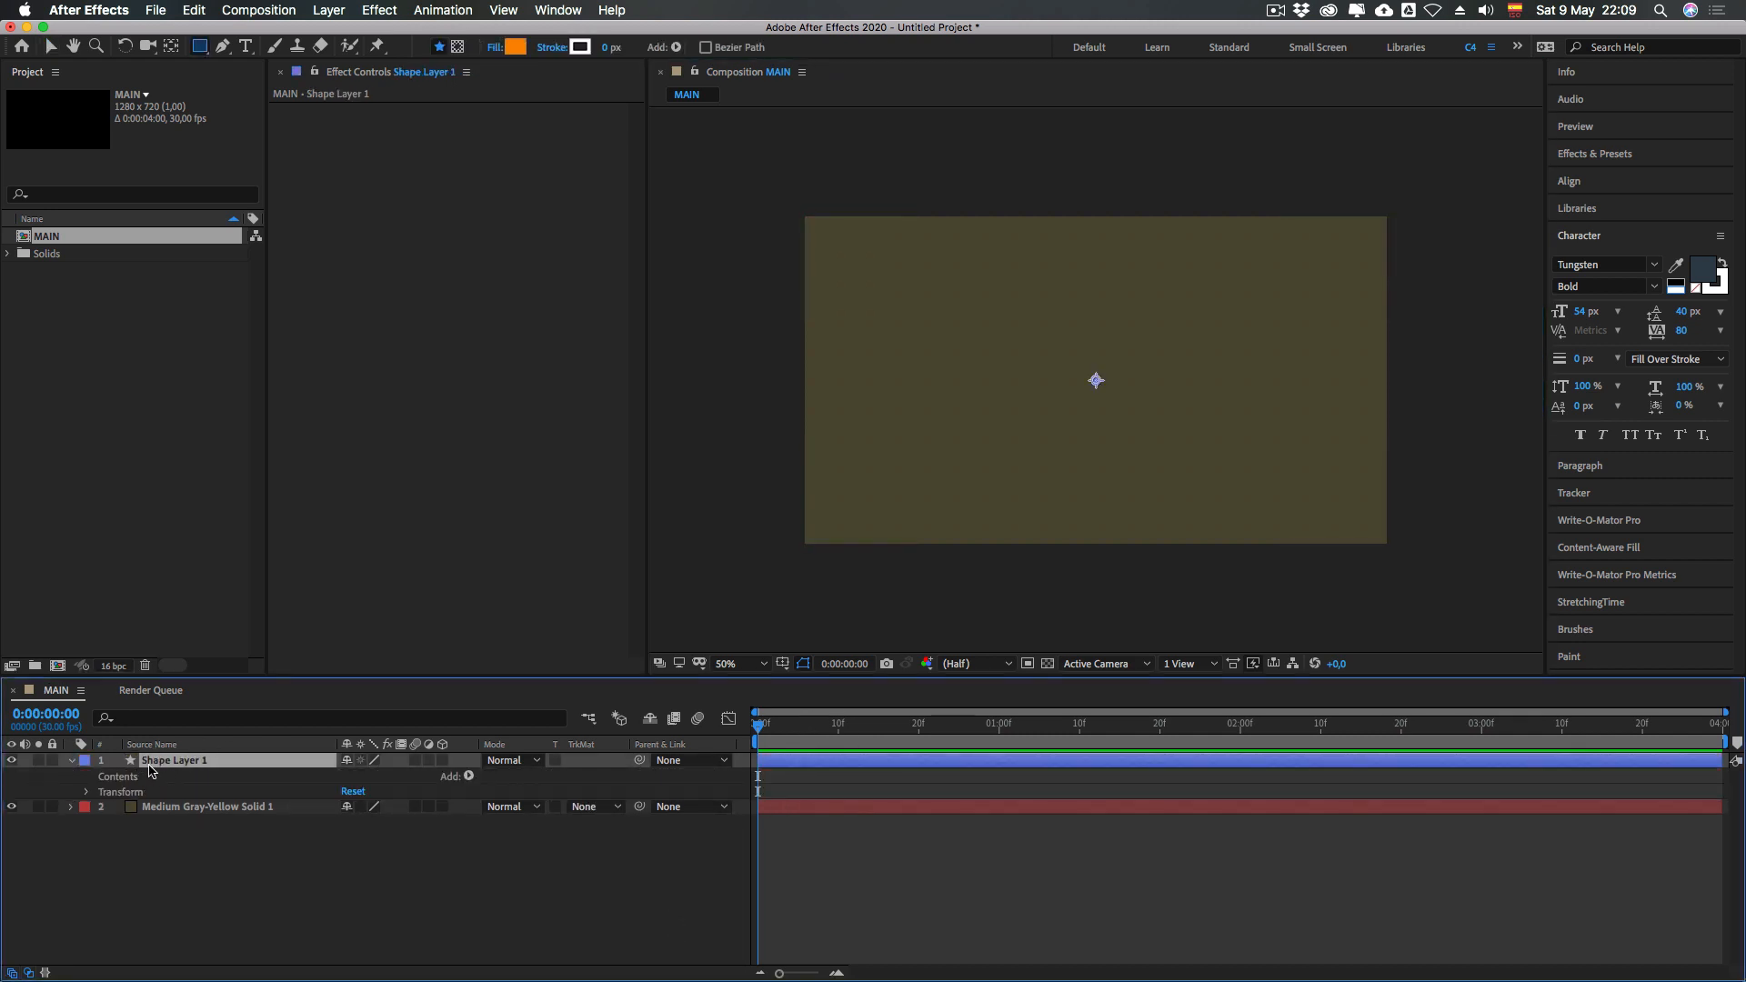
{"action": "left_click", "coordinate": [116, 778]}
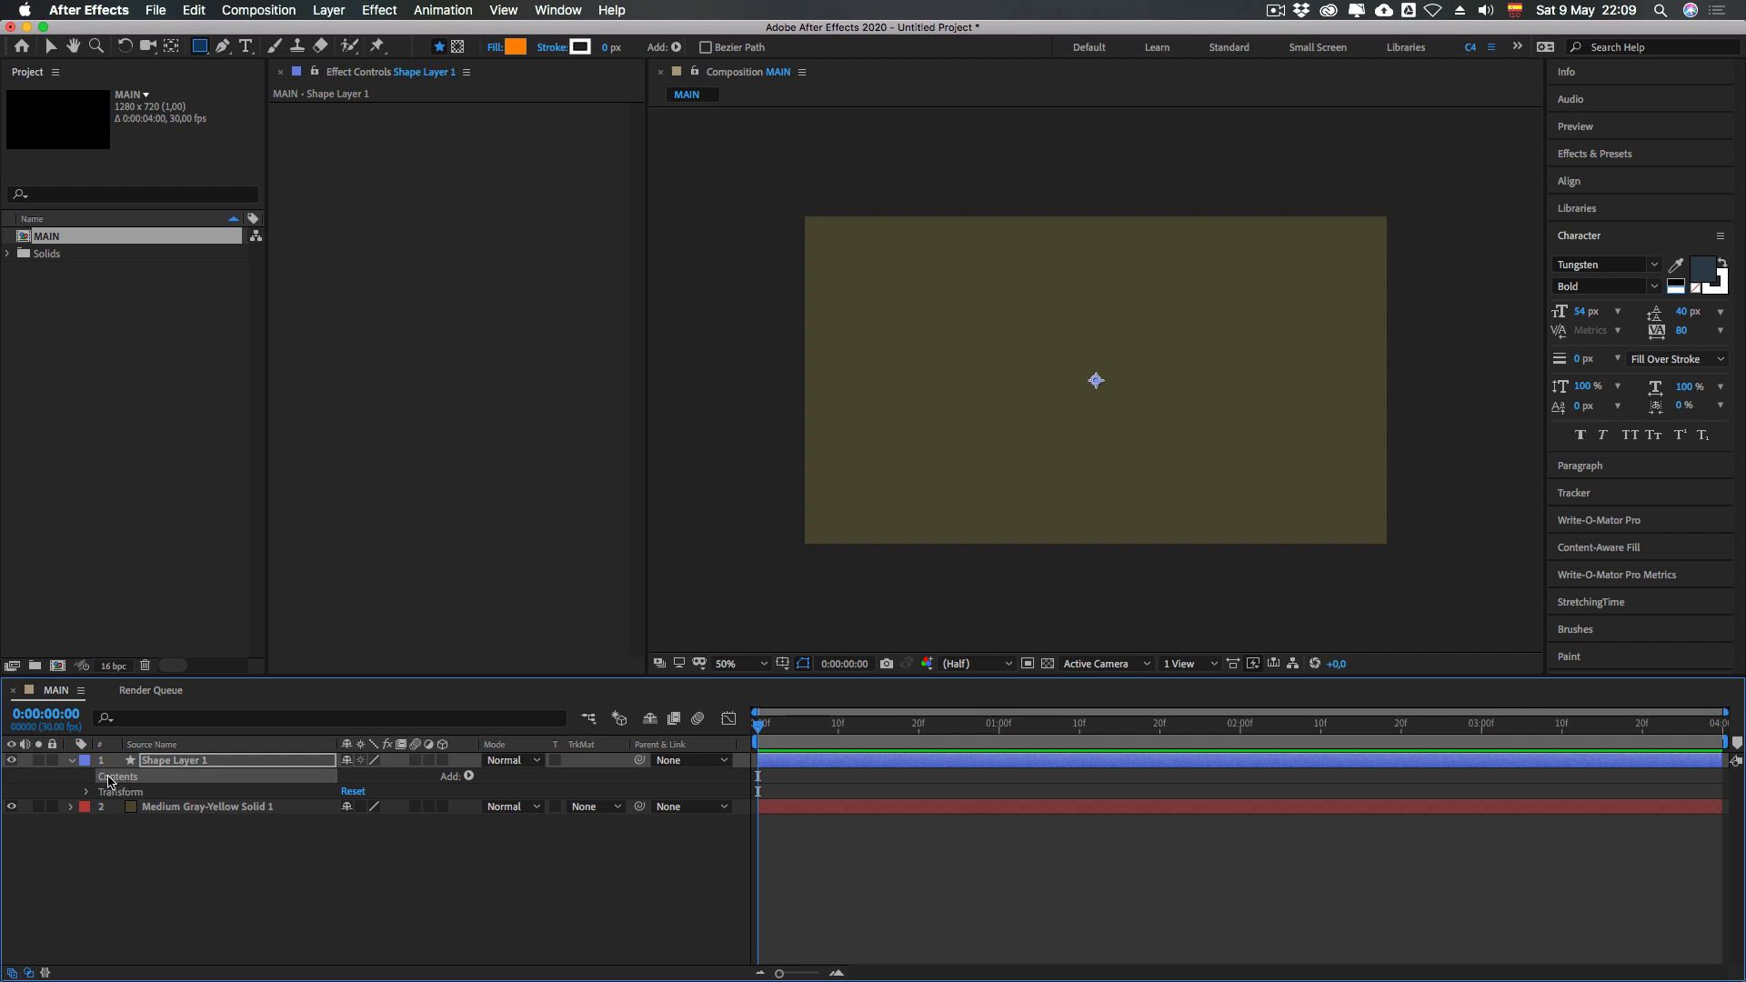
{"action": "left_click", "coordinate": [72, 761]}
{"action": "left_click", "coordinate": [72, 762]}
{"action": "left_click", "coordinate": [110, 831]}
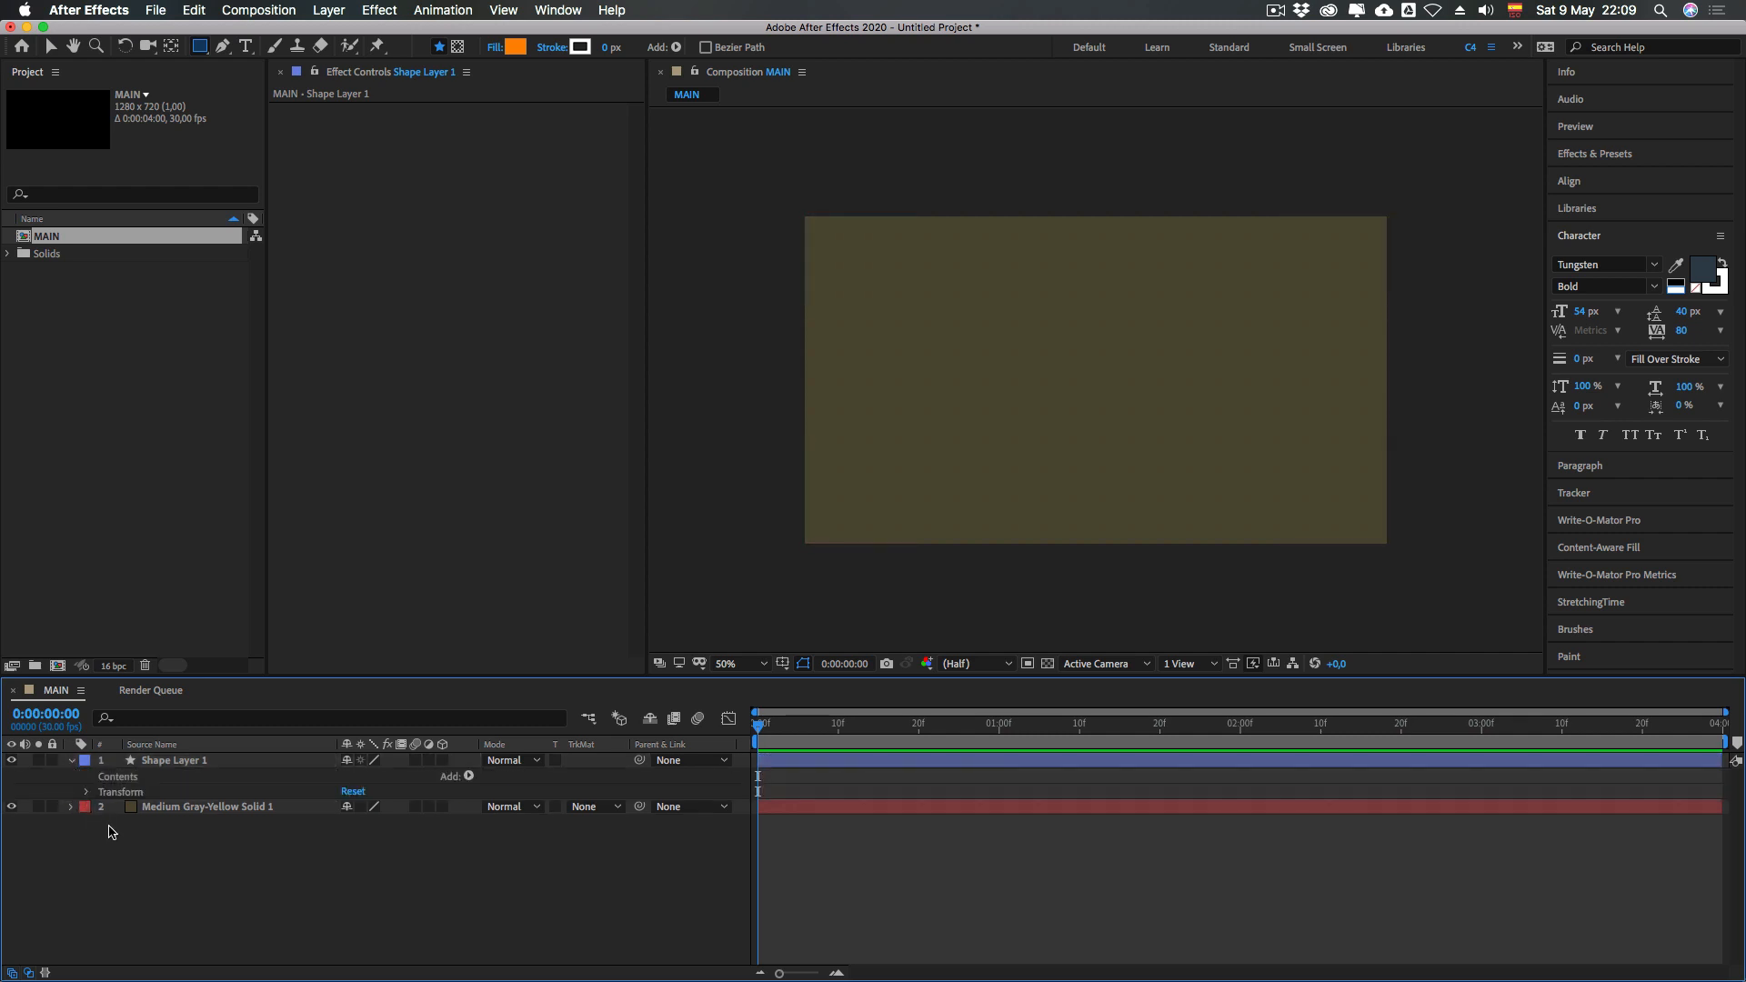
Add a rectangle path to the shape layer's contents
{"action": "left_click", "coordinate": [100, 778]}
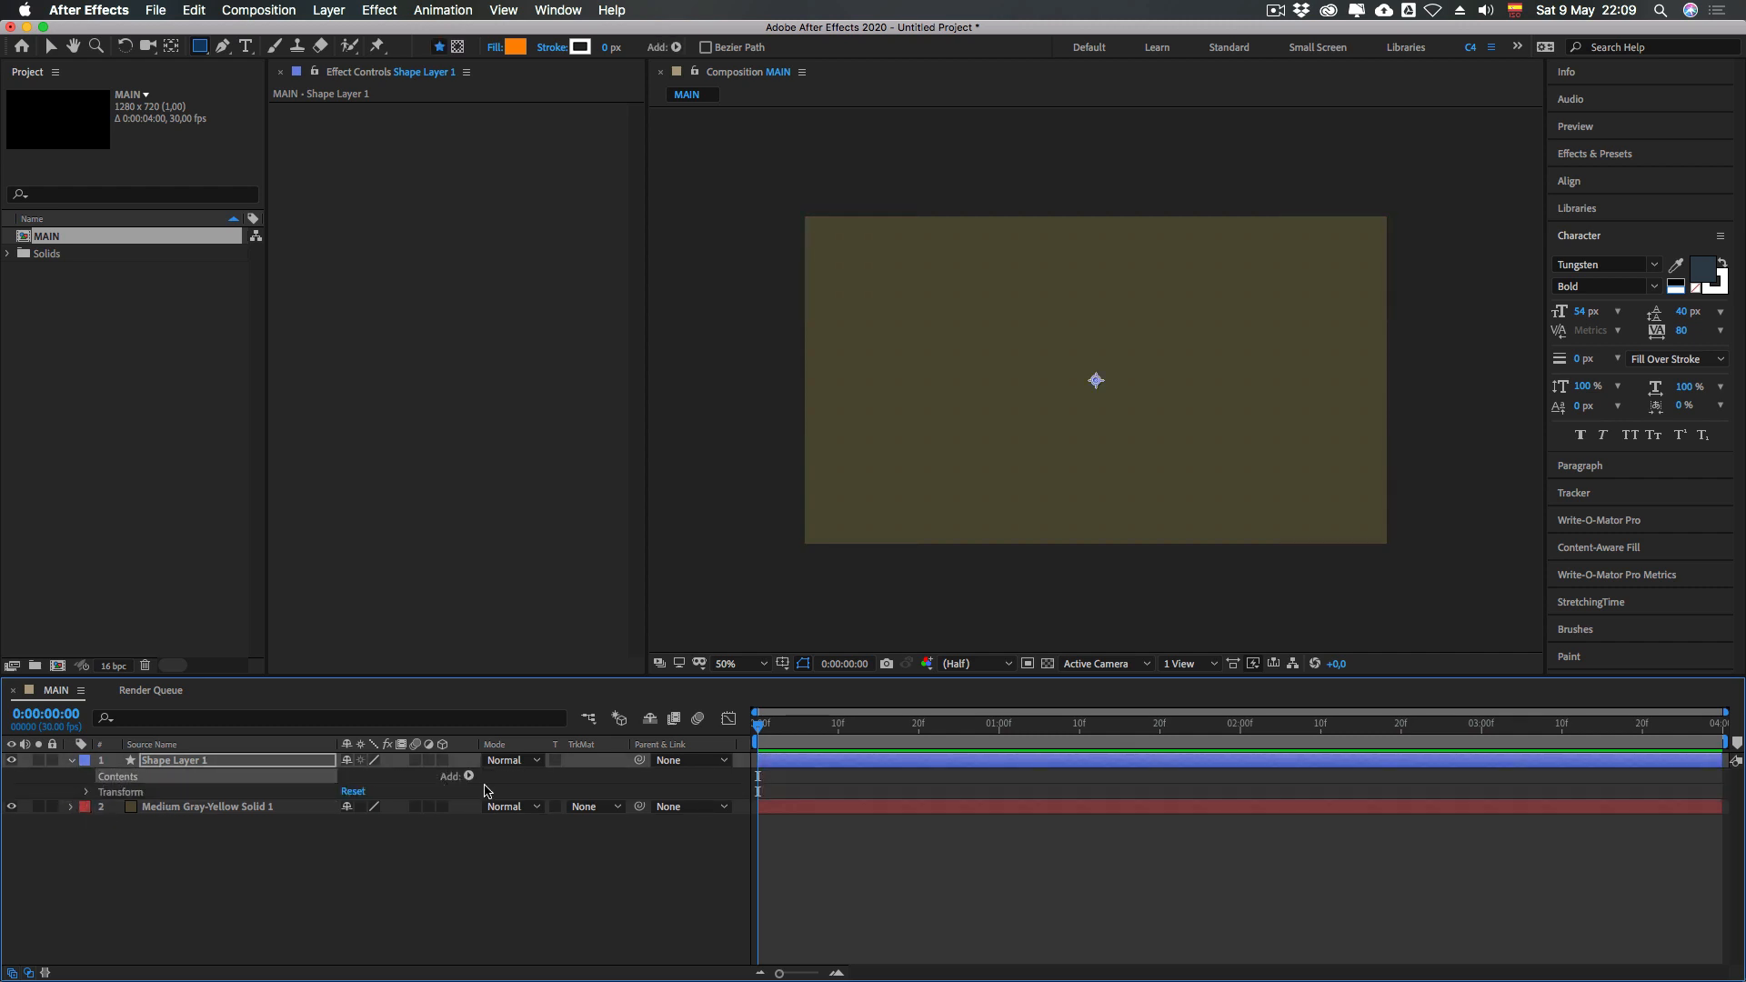
{"action": "left_click", "coordinate": [468, 777]}
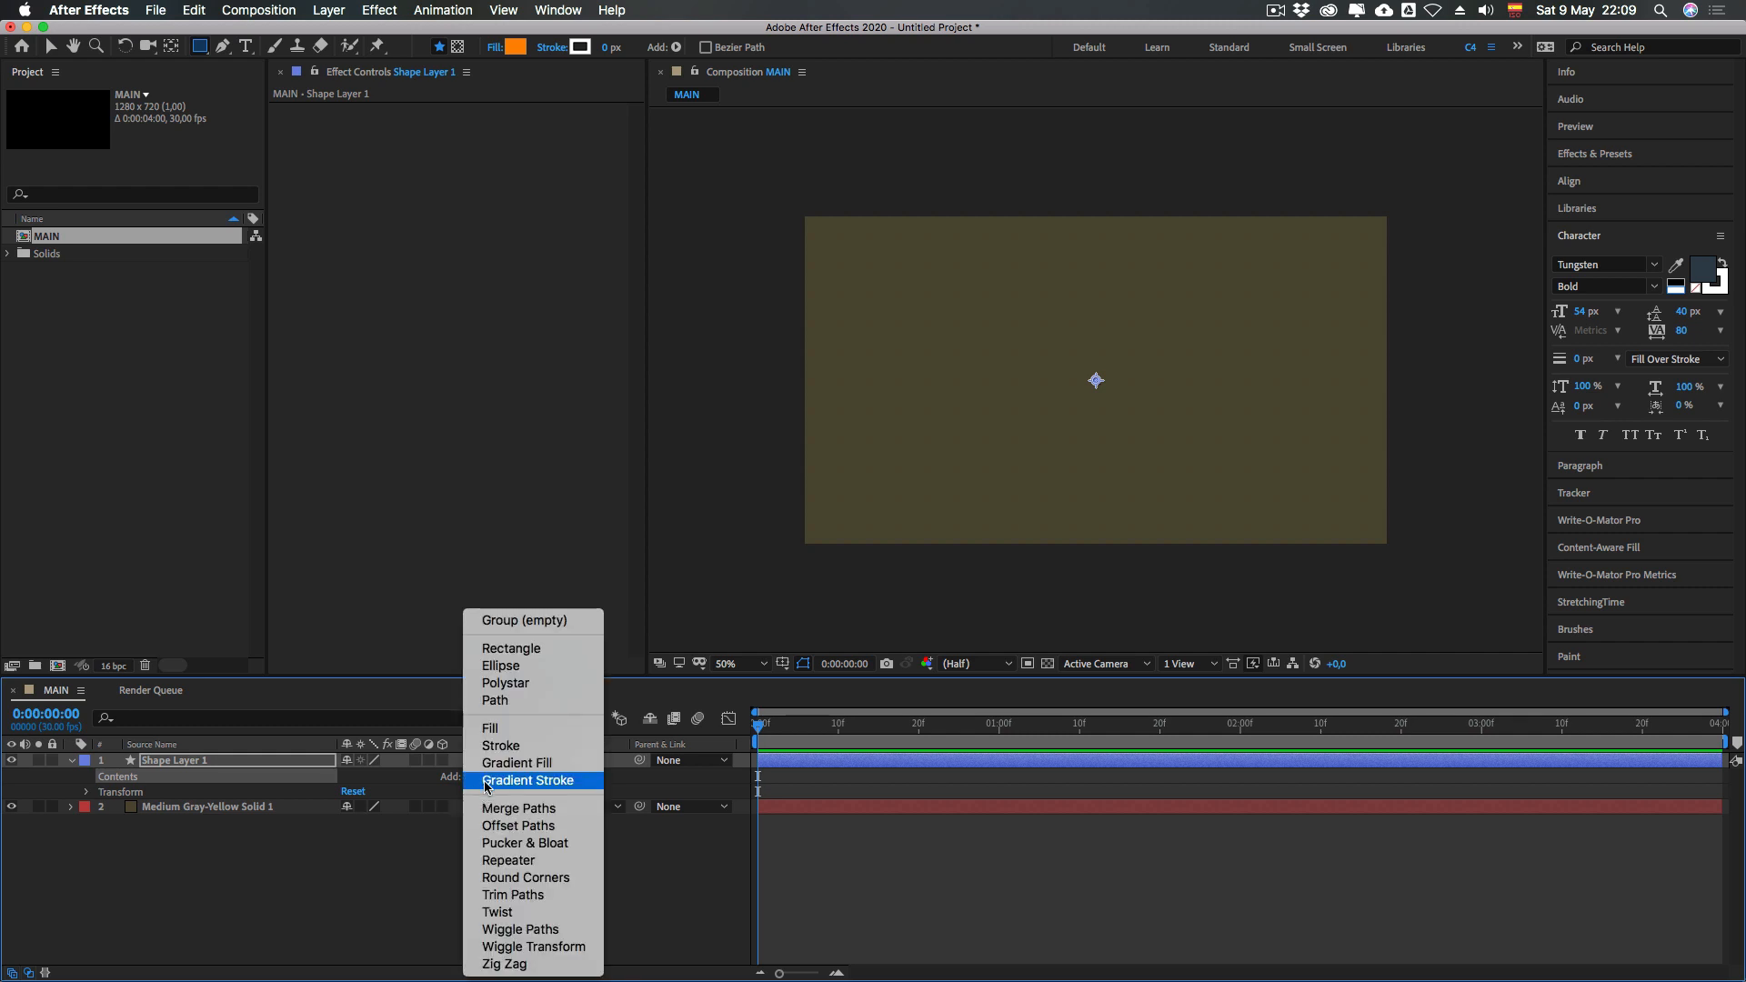
{"action": "left_click", "coordinate": [511, 651]}
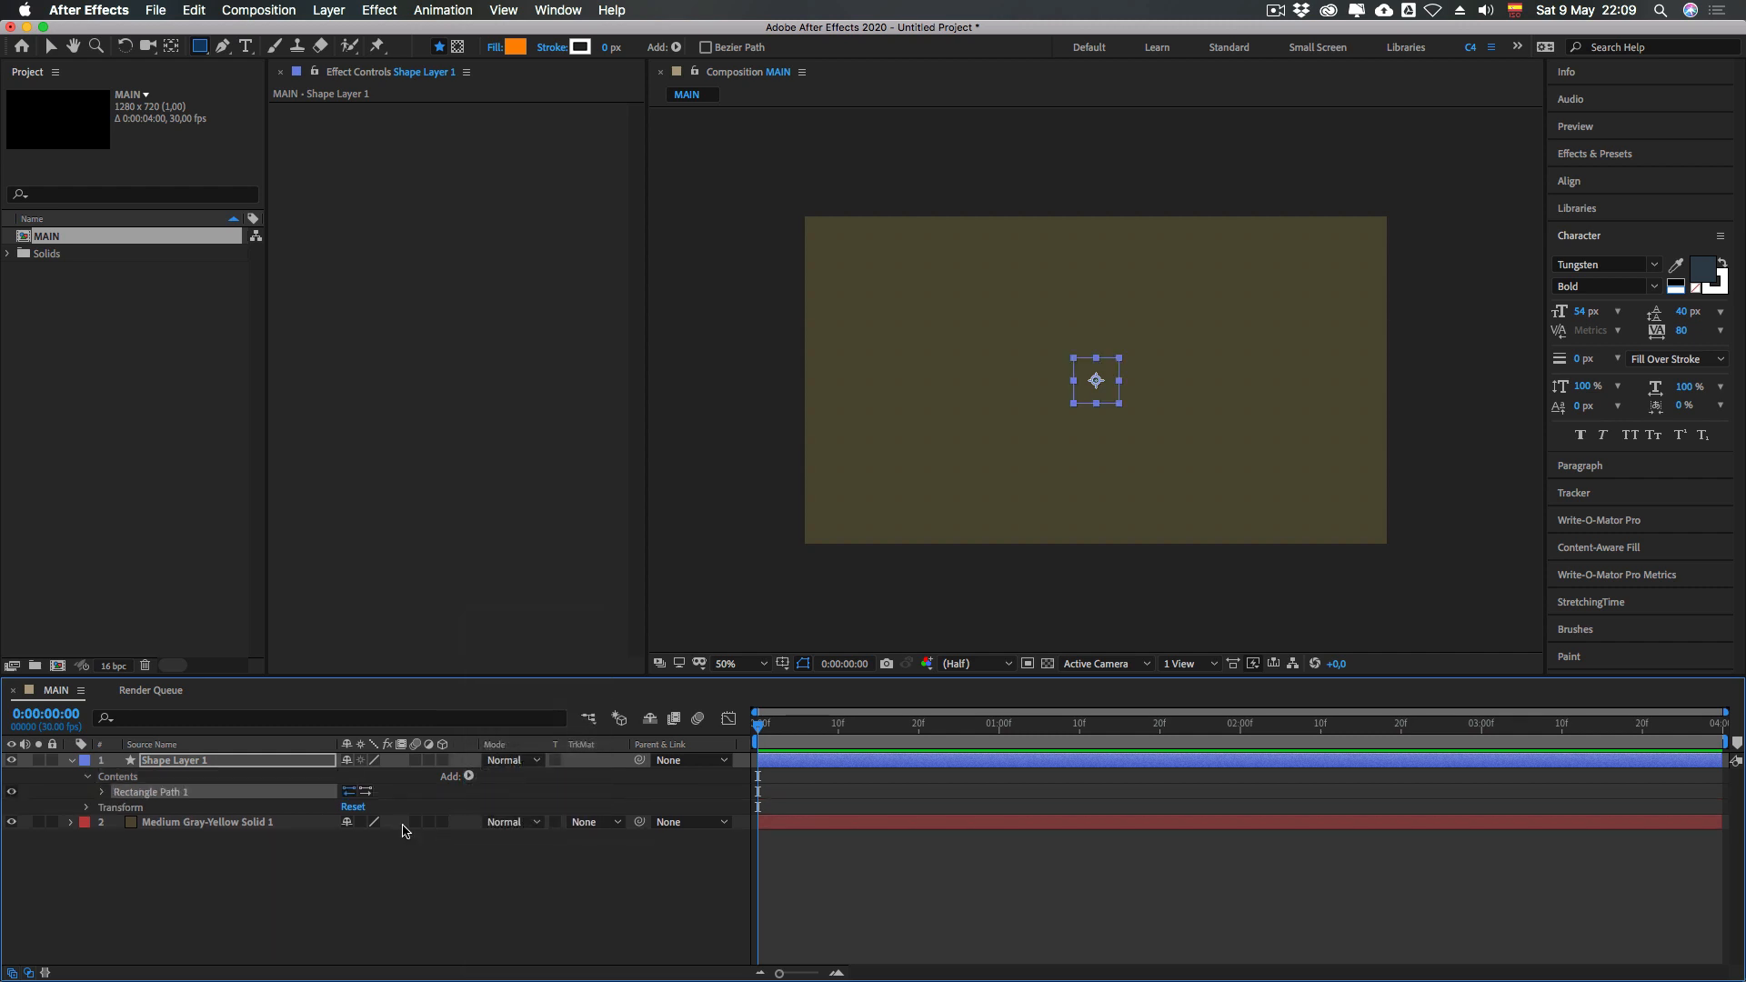
Set the rectangle path's size to 213 × 213 and its roundness to 44
{"action": "left_click", "coordinate": [102, 793]}
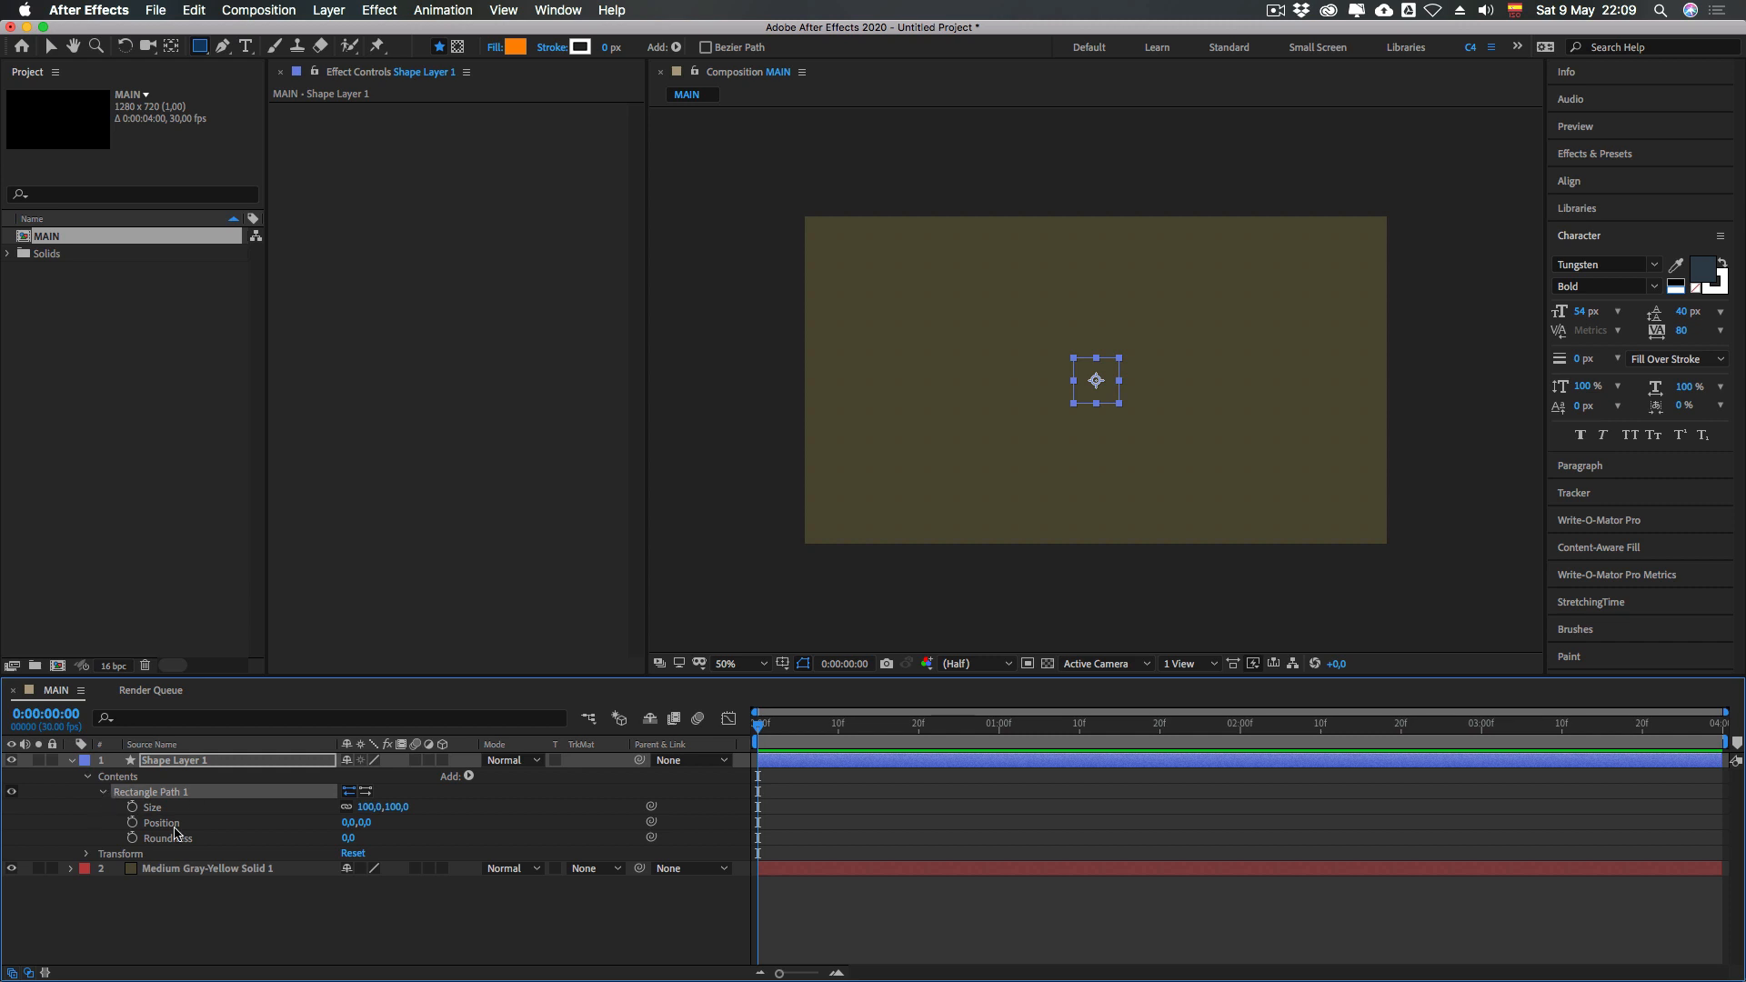
{"action": "left_click", "coordinate": [153, 810]}
{"action": "left_click", "coordinate": [157, 823]}
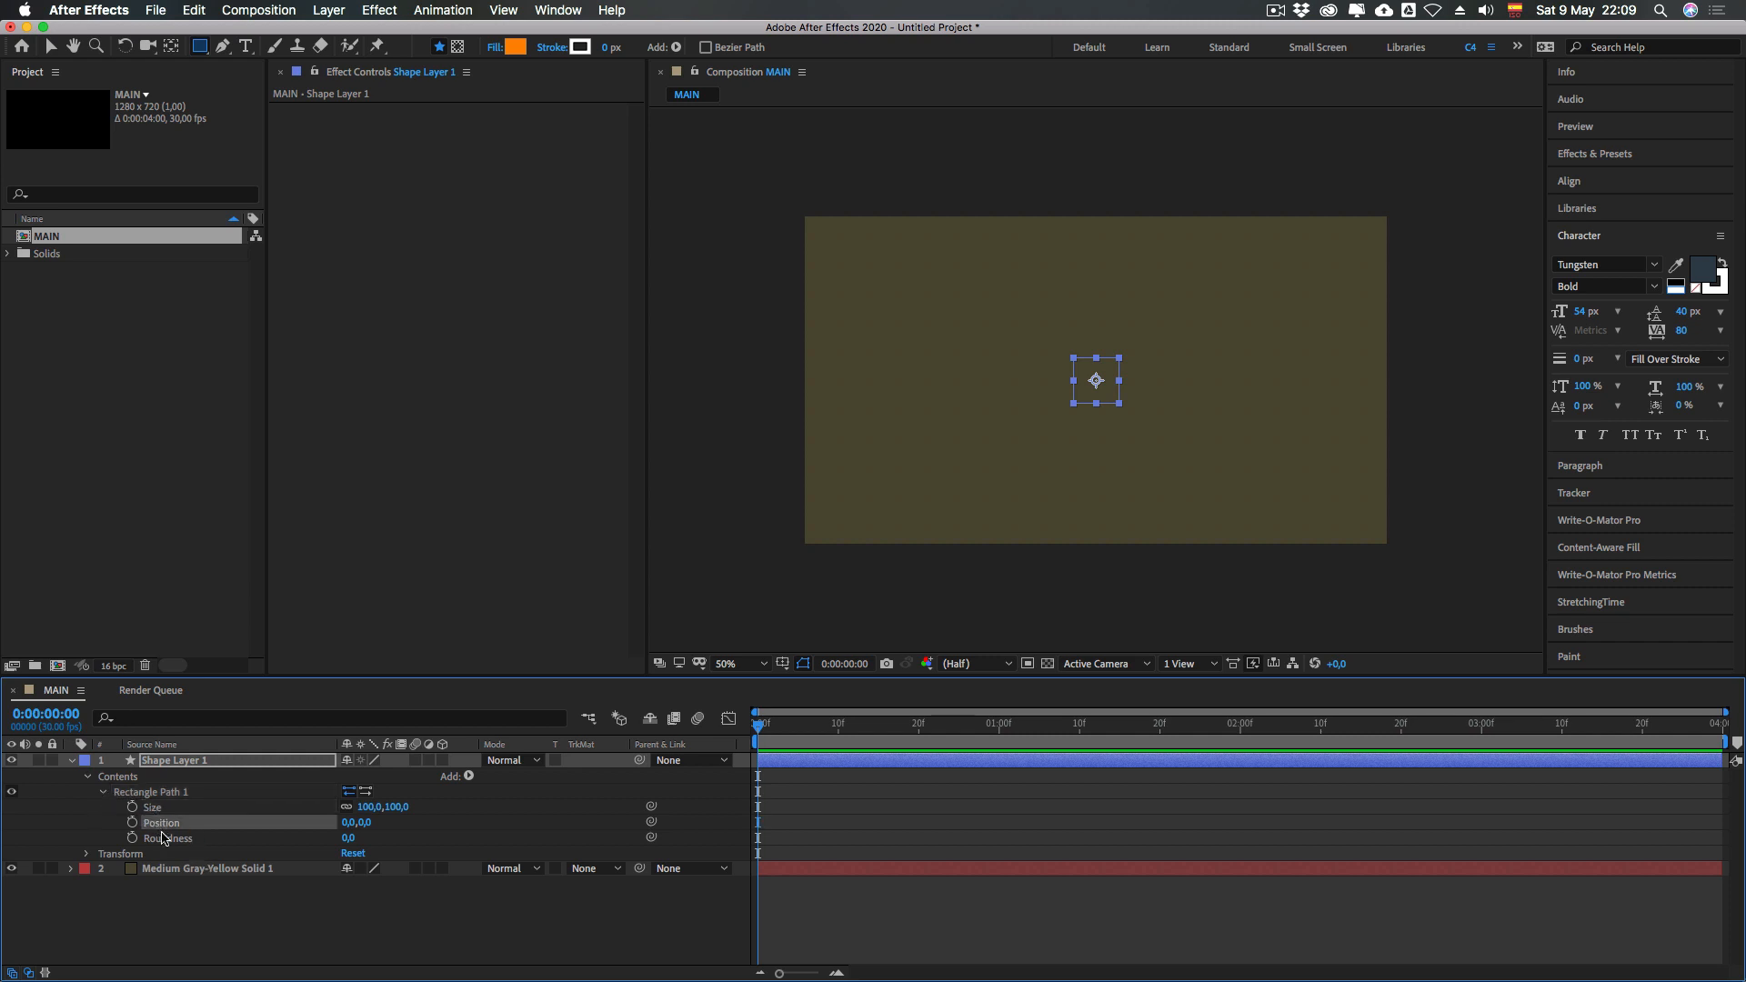
{"action": "left_click", "coordinate": [159, 838]}
{"action": "left_click", "coordinate": [155, 808]}
{"action": "left_click_drag", "start_coordinate": [386, 806], "coordinate": [491, 824]}
{"action": "left_click_drag", "start_coordinate": [357, 823], "coordinate": [397, 823]}
{"action": "key", "text": "super+z"}
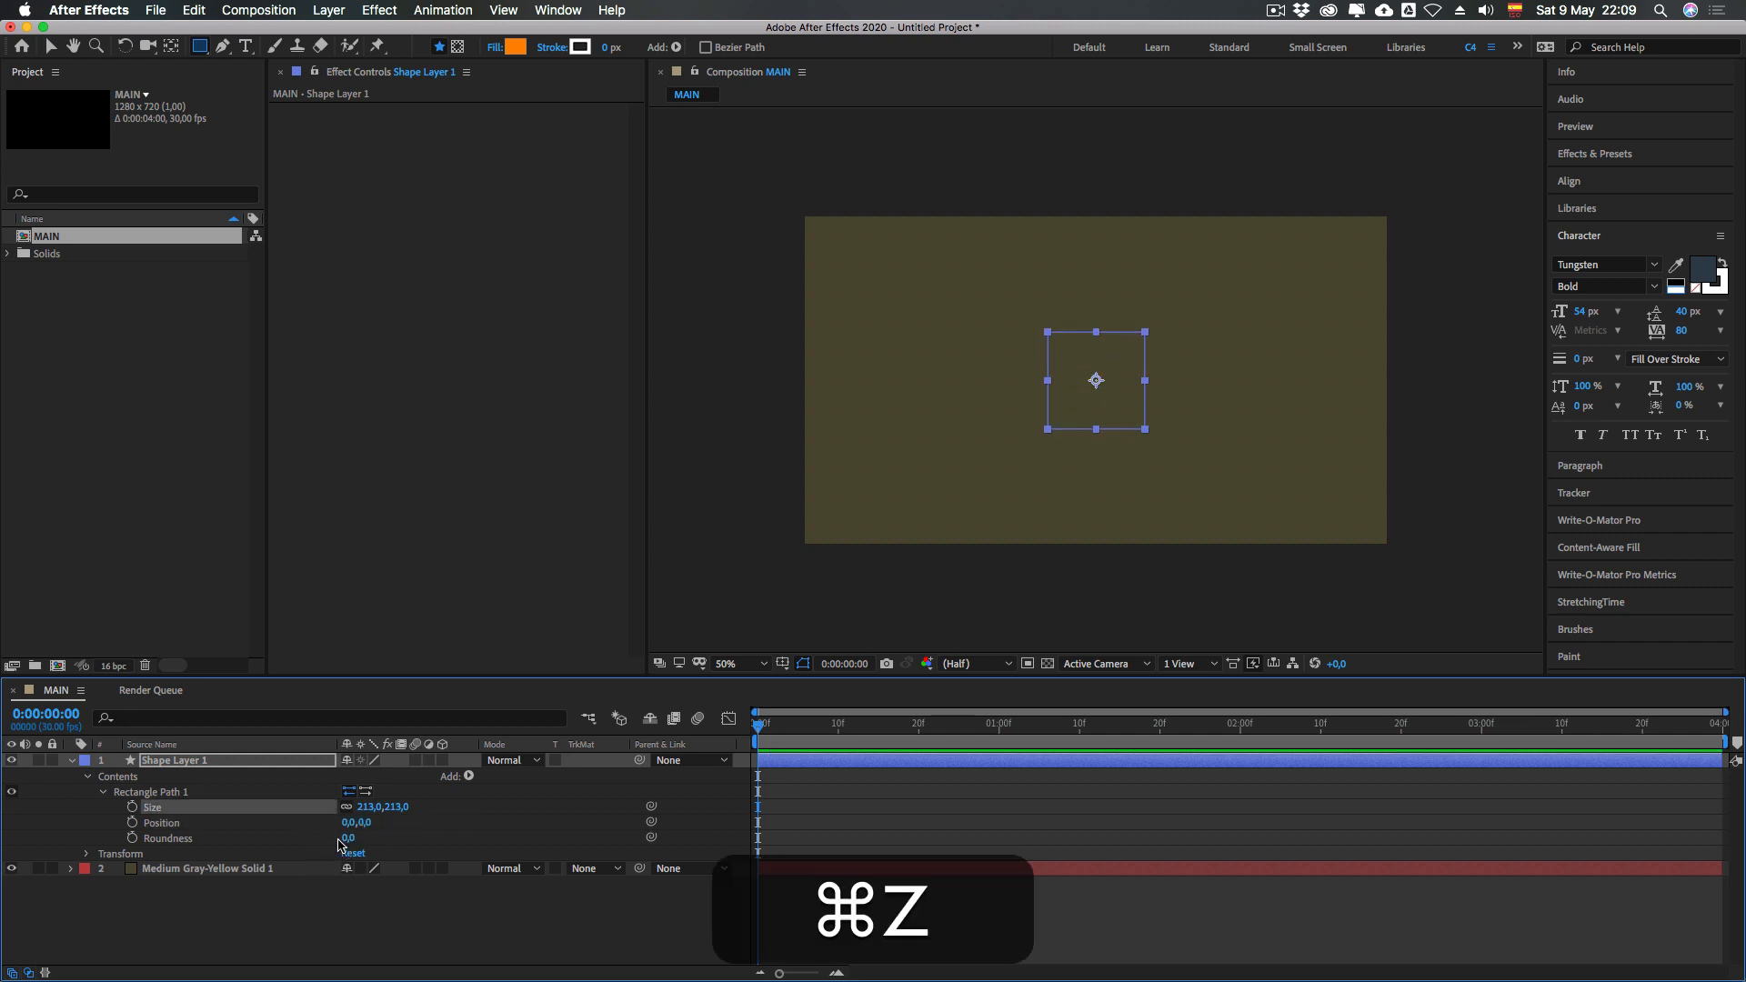
{"action": "left_click", "coordinate": [128, 856]}
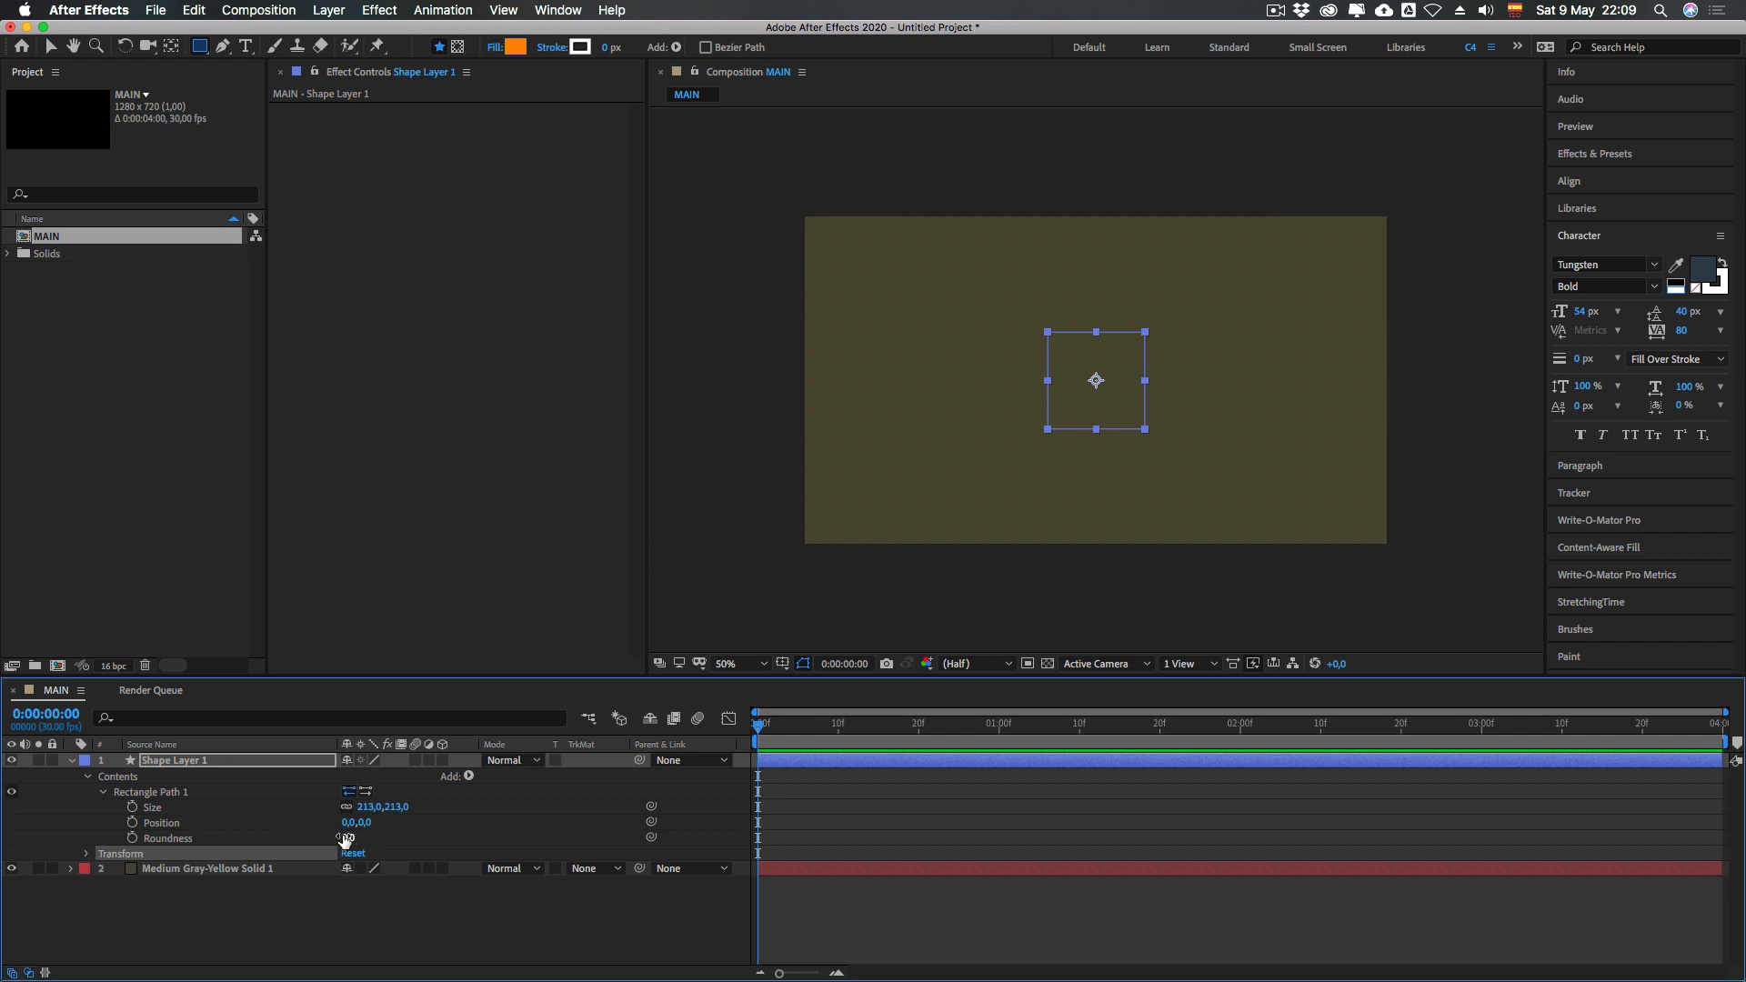
{"action": "left_click_drag", "start_coordinate": [347, 839], "coordinate": [393, 840]}
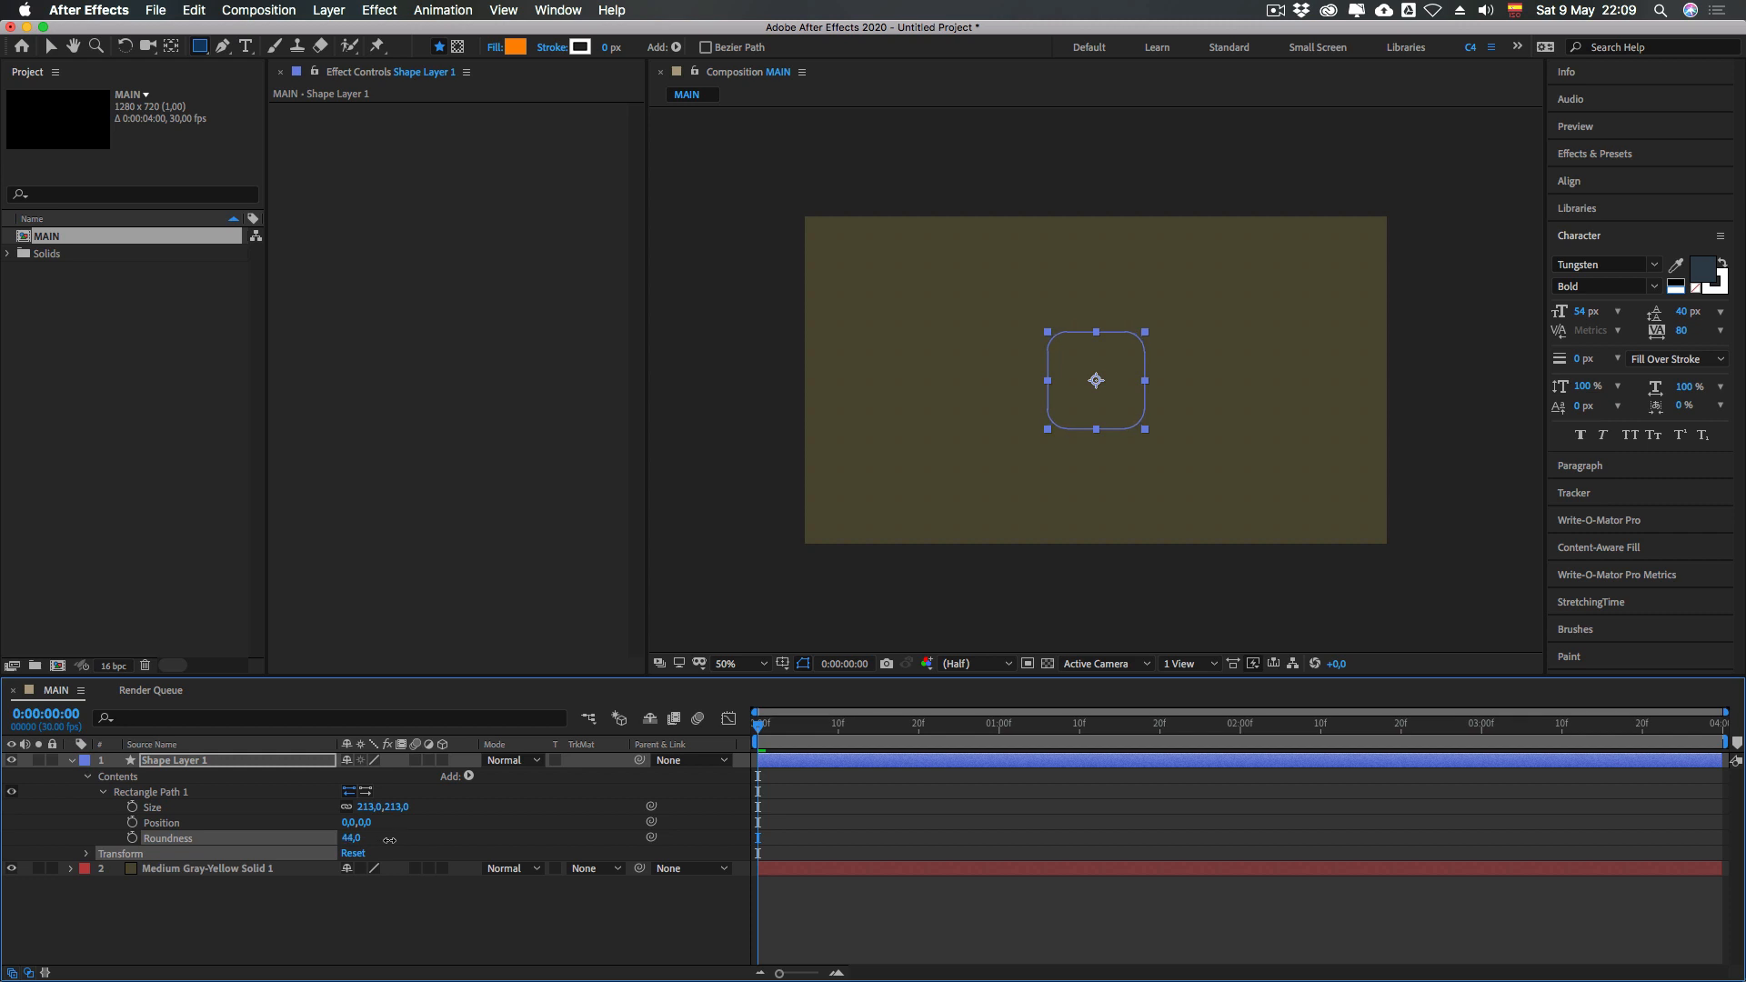
{"action": "left_click", "coordinate": [102, 792]}
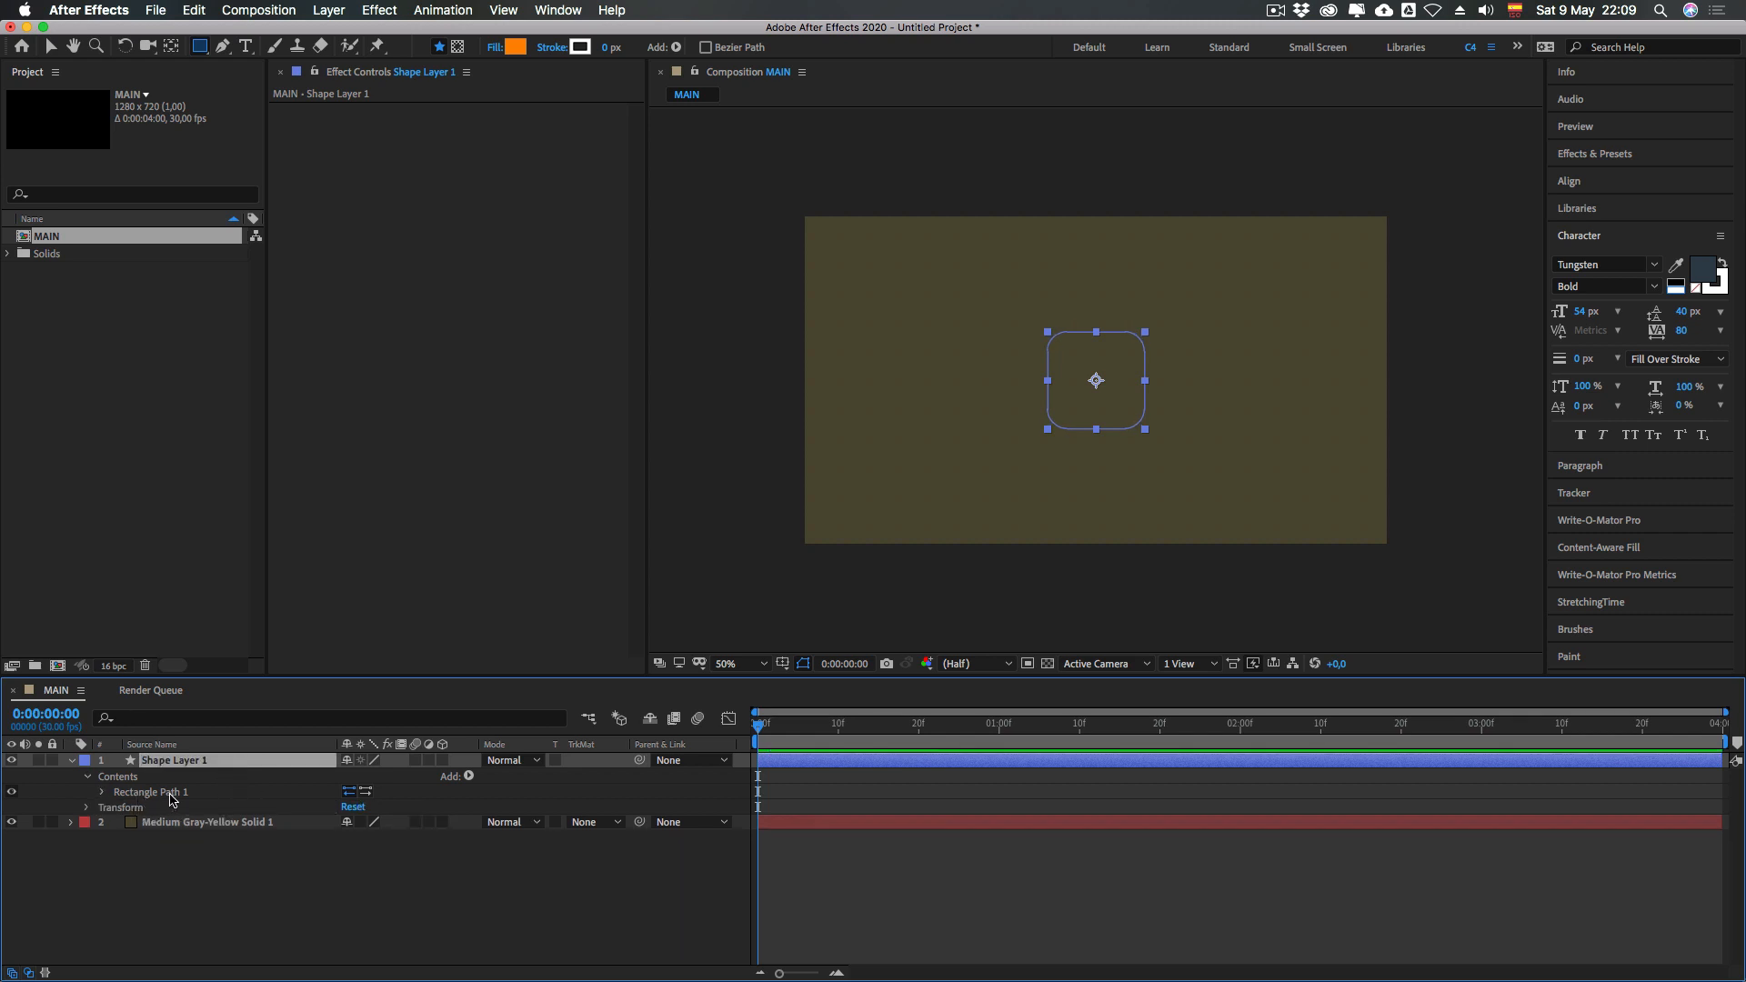
Add a fill to the shape layer's contents alongside the rectangle path
{"action": "left_click", "coordinate": [174, 797]}
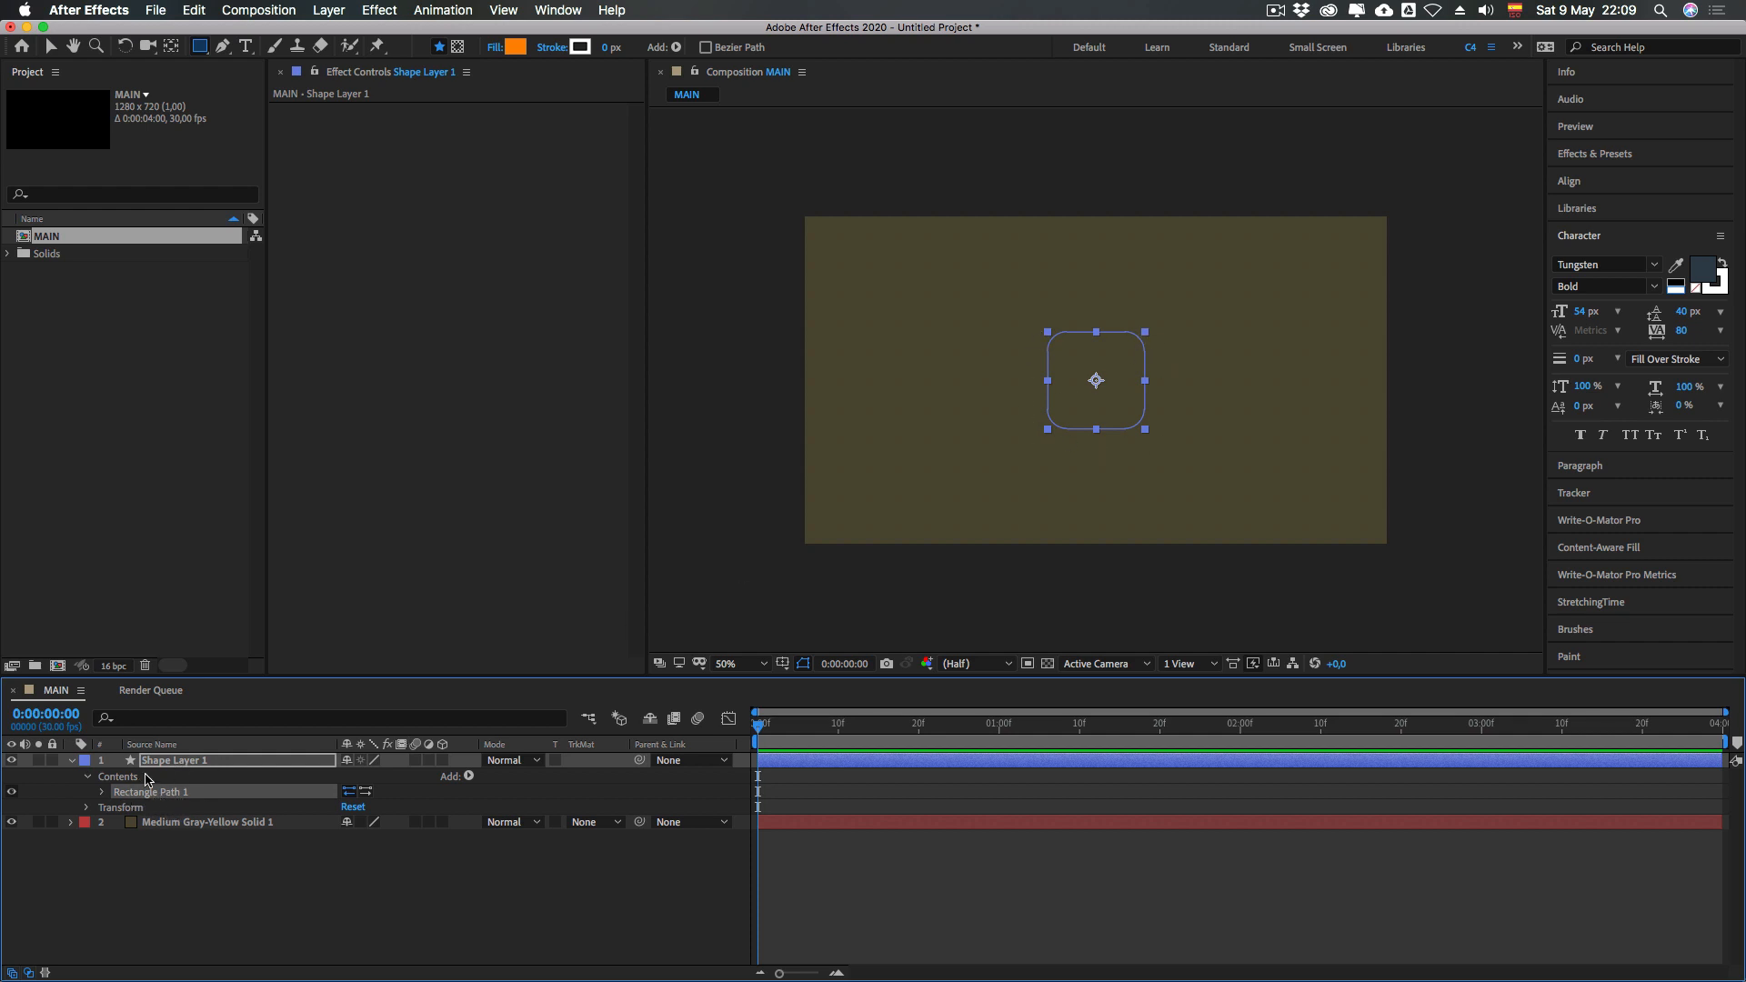
{"action": "left_click", "coordinate": [202, 778]}
{"action": "left_click", "coordinate": [470, 778]}
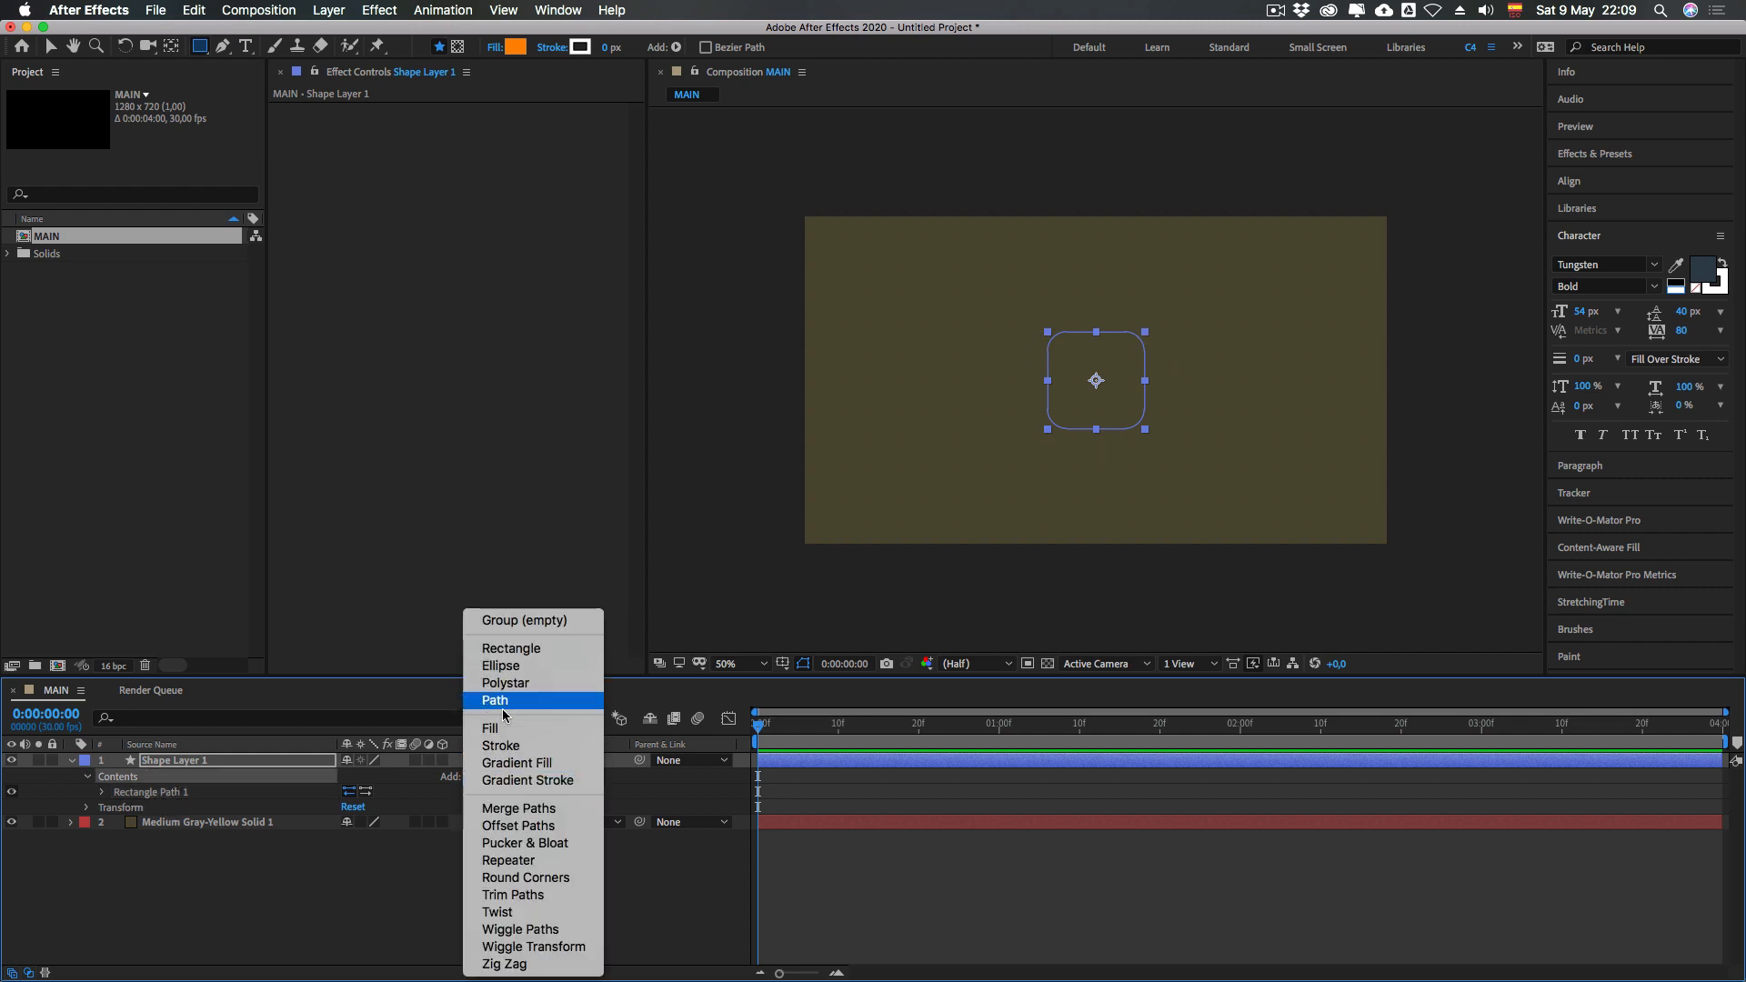
{"action": "left_click", "coordinate": [490, 731]}
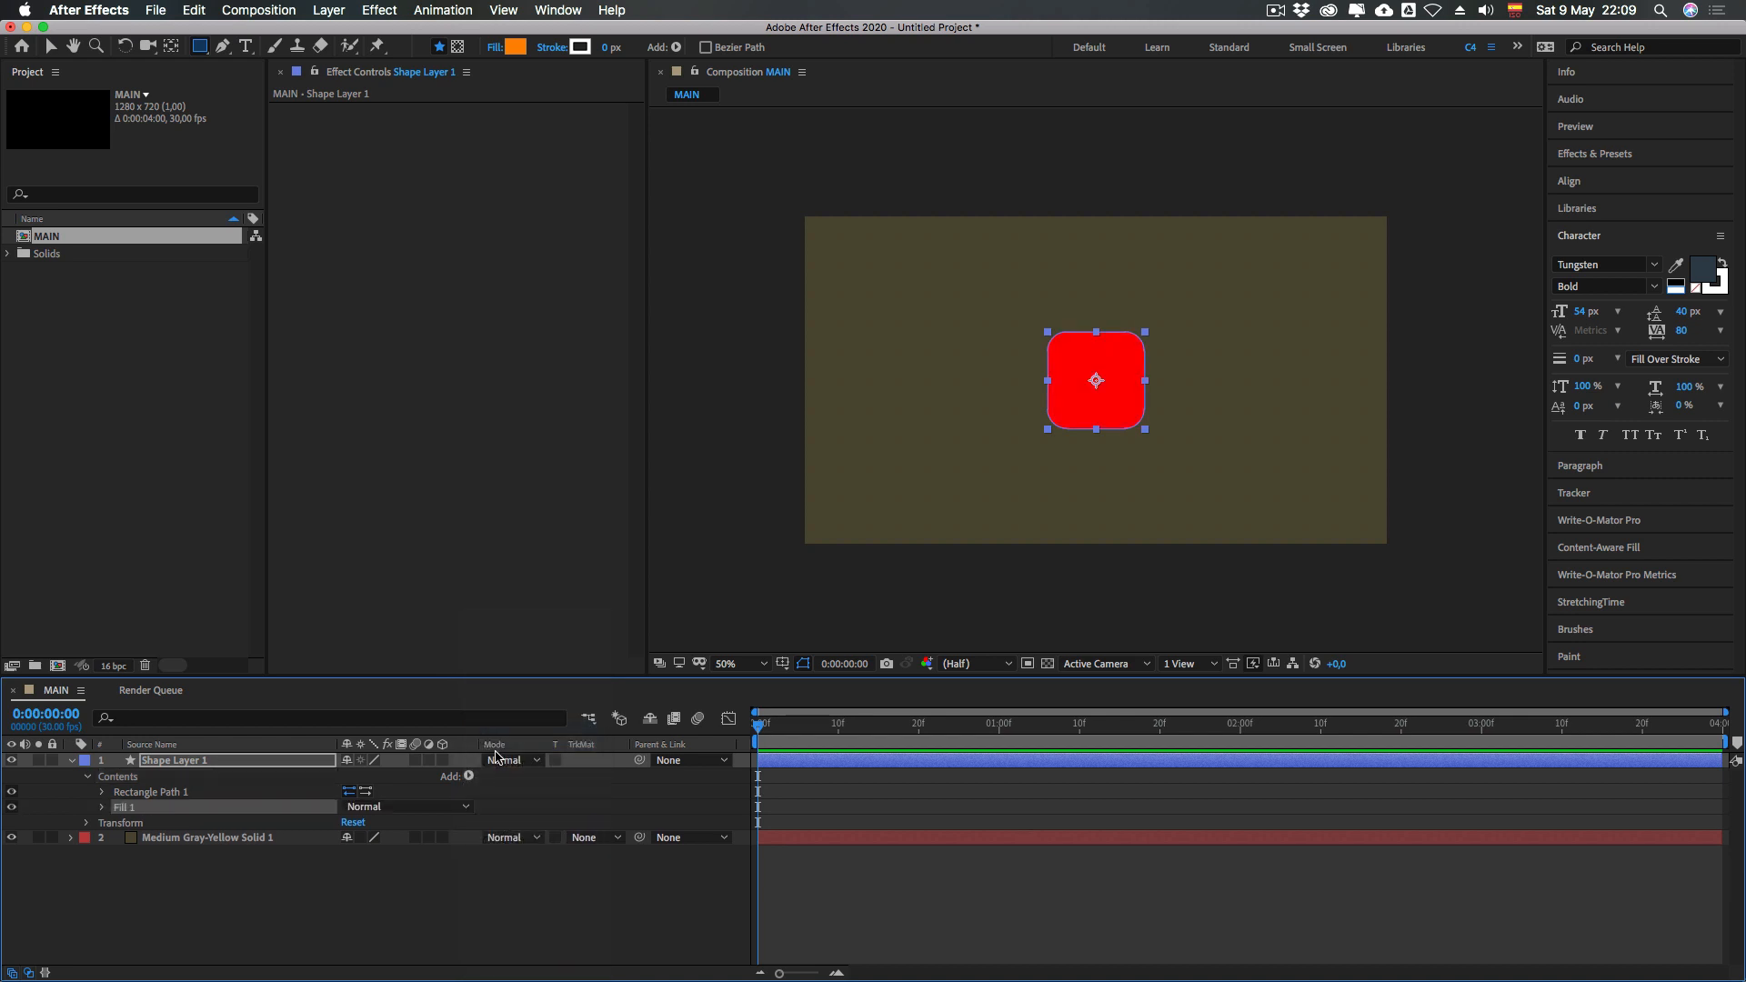
Change the color of the shape layer's fill to bright yellow
{"action": "left_click", "coordinate": [102, 808]}
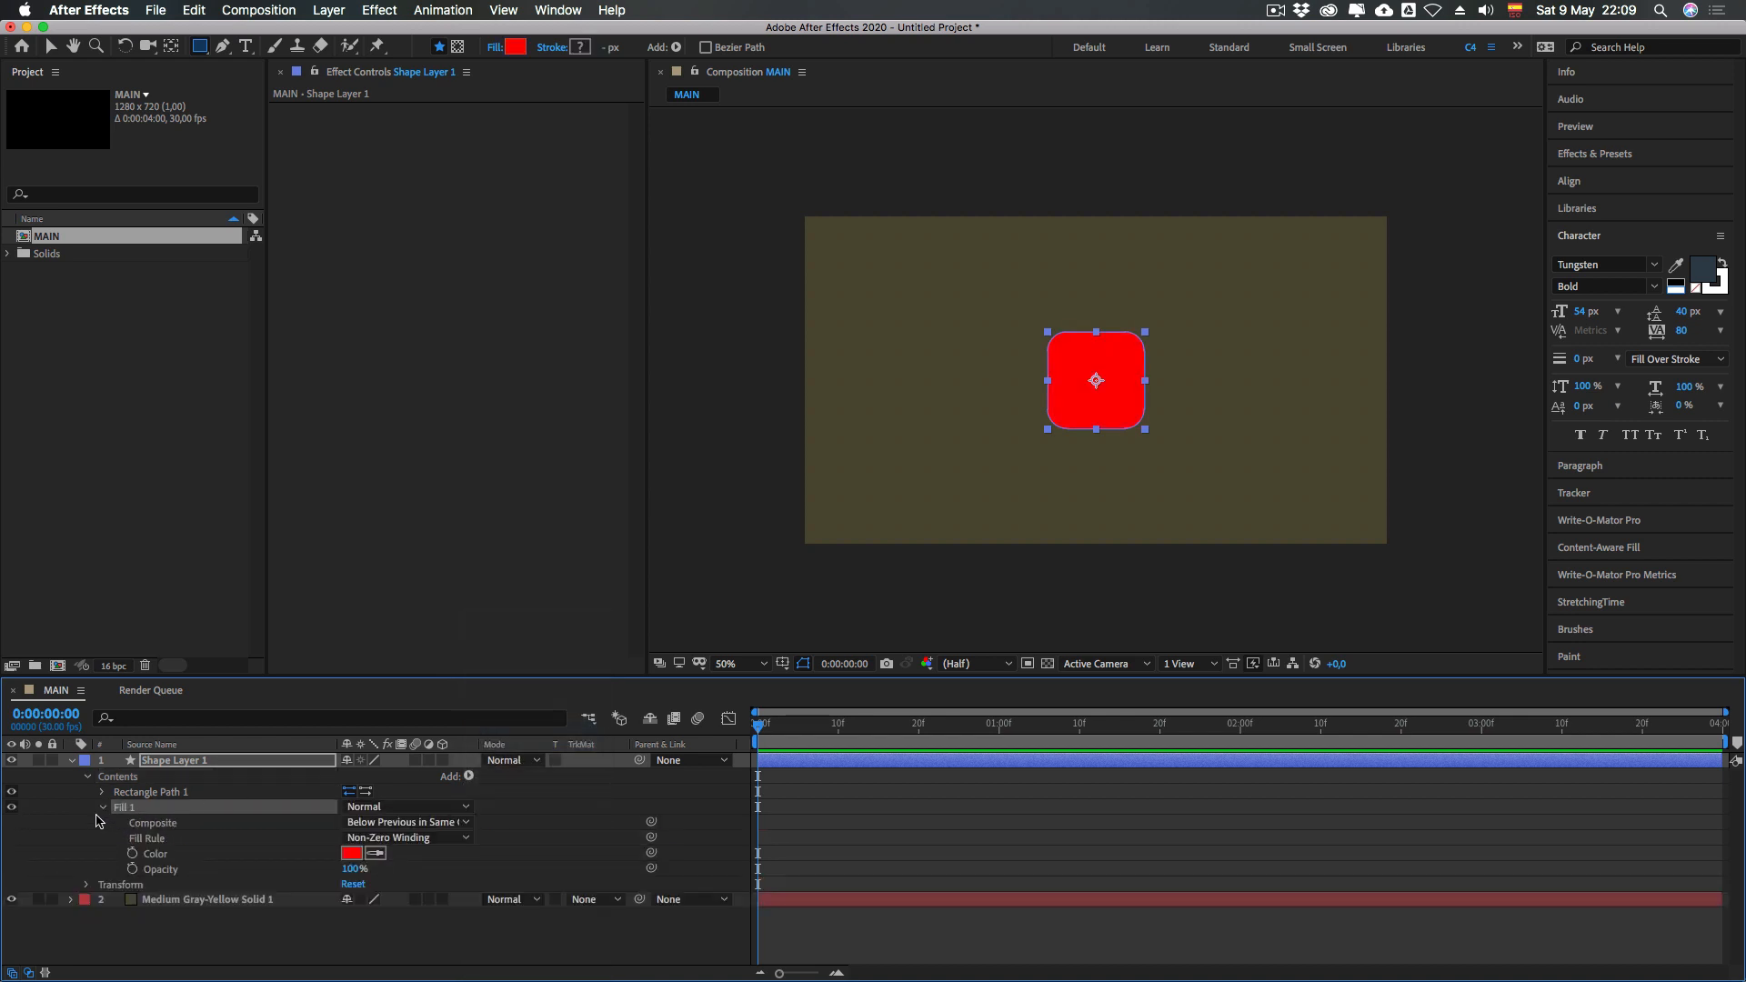
{"action": "left_click", "coordinate": [154, 824]}
{"action": "left_click", "coordinate": [150, 840]}
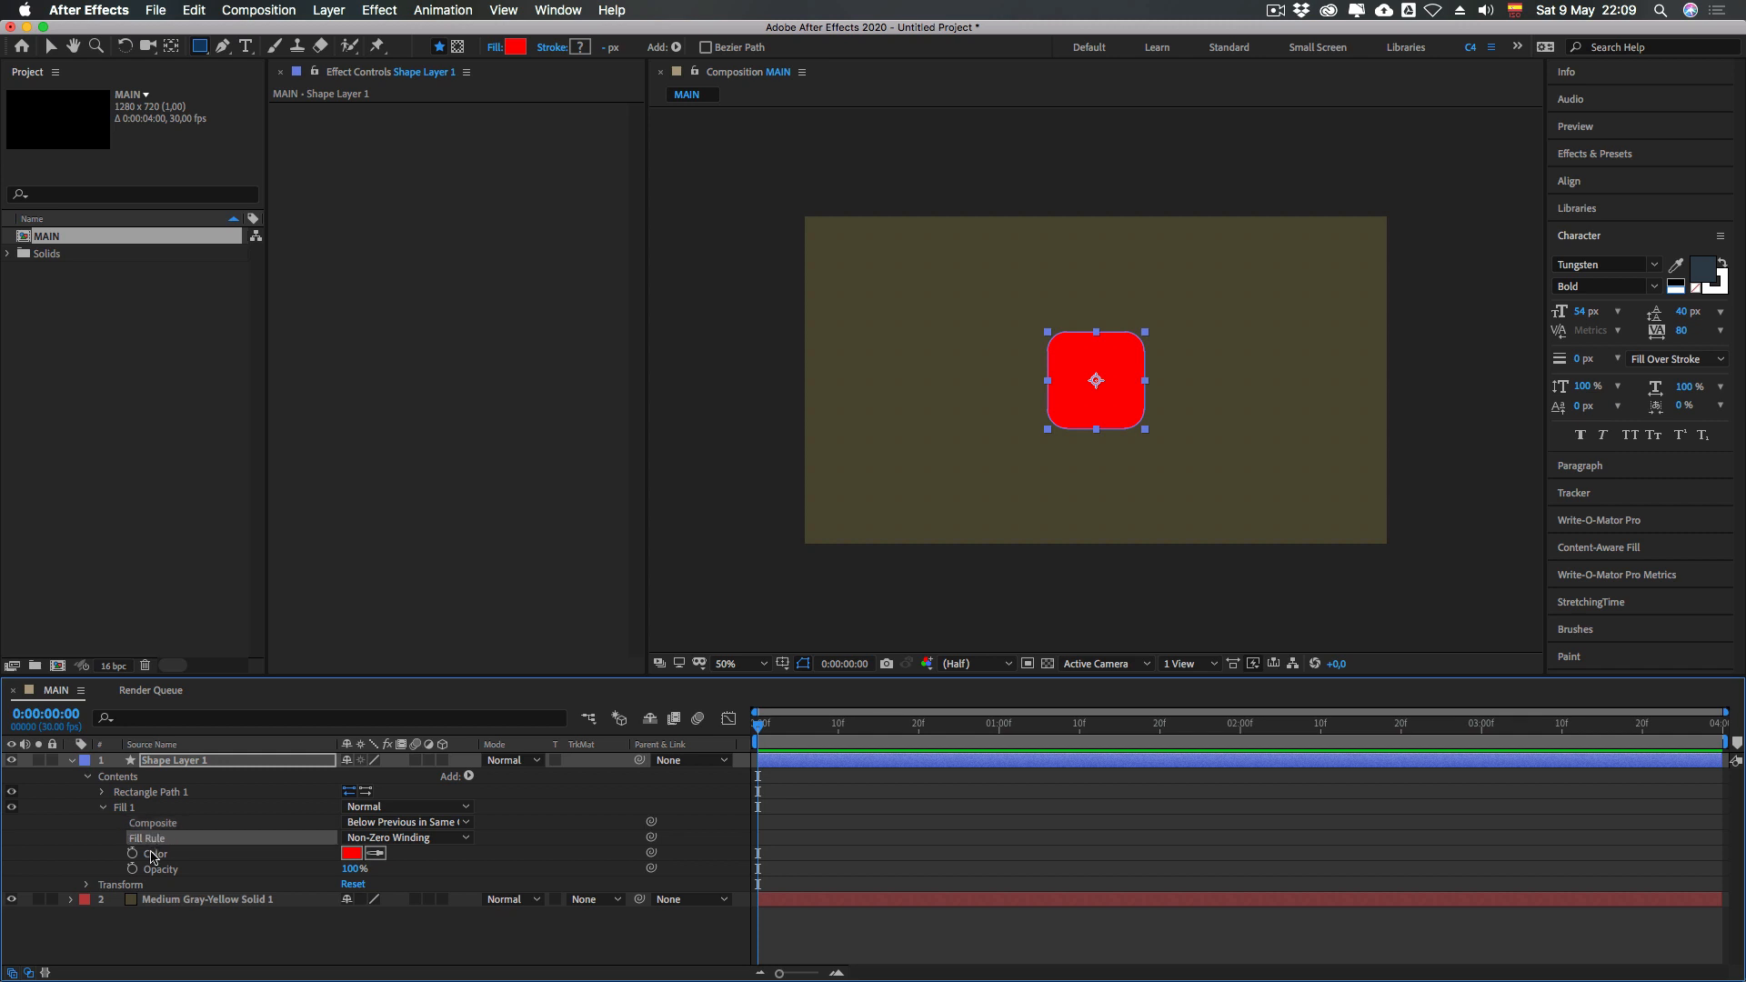
{"action": "left_click", "coordinate": [152, 856]}
{"action": "left_click", "coordinate": [155, 870]}
{"action": "left_click", "coordinate": [151, 840]}
{"action": "left_click", "coordinate": [151, 856]}
{"action": "left_click", "coordinate": [351, 853]}
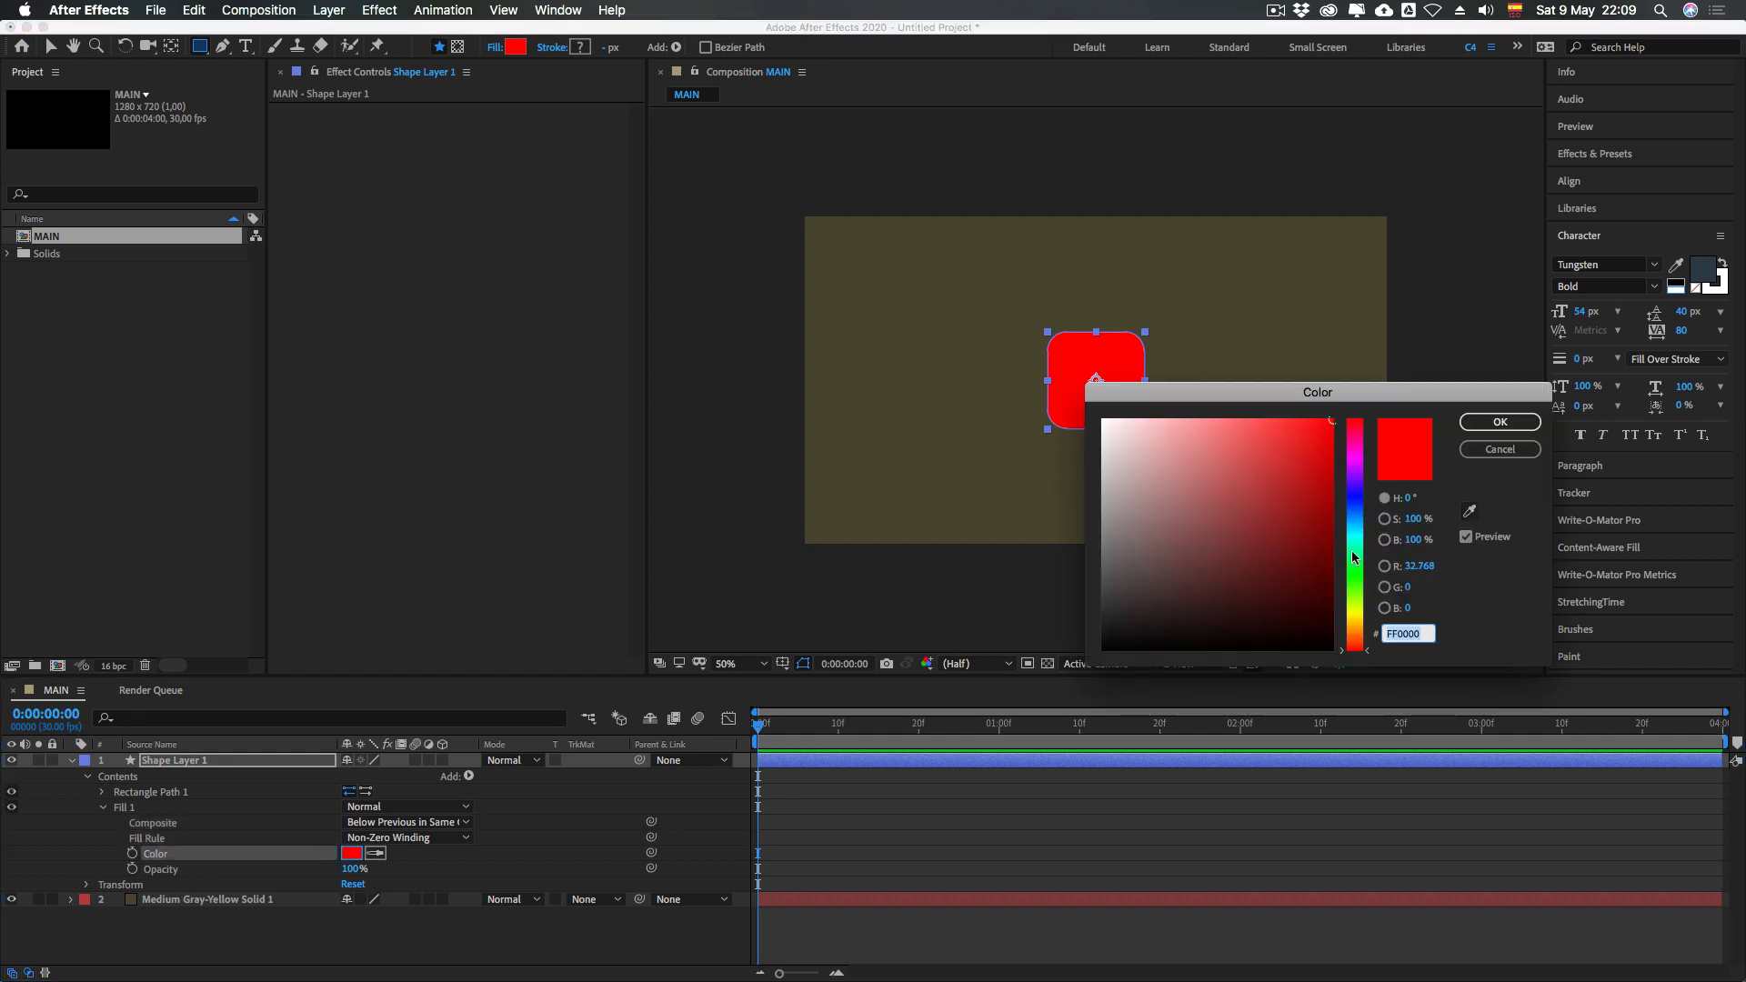
{"action": "left_click", "coordinate": [1356, 512]}
{"action": "left_click_drag", "start_coordinate": [1356, 512], "coordinate": [1361, 614]}
{"action": "left_click", "coordinate": [1482, 429]}
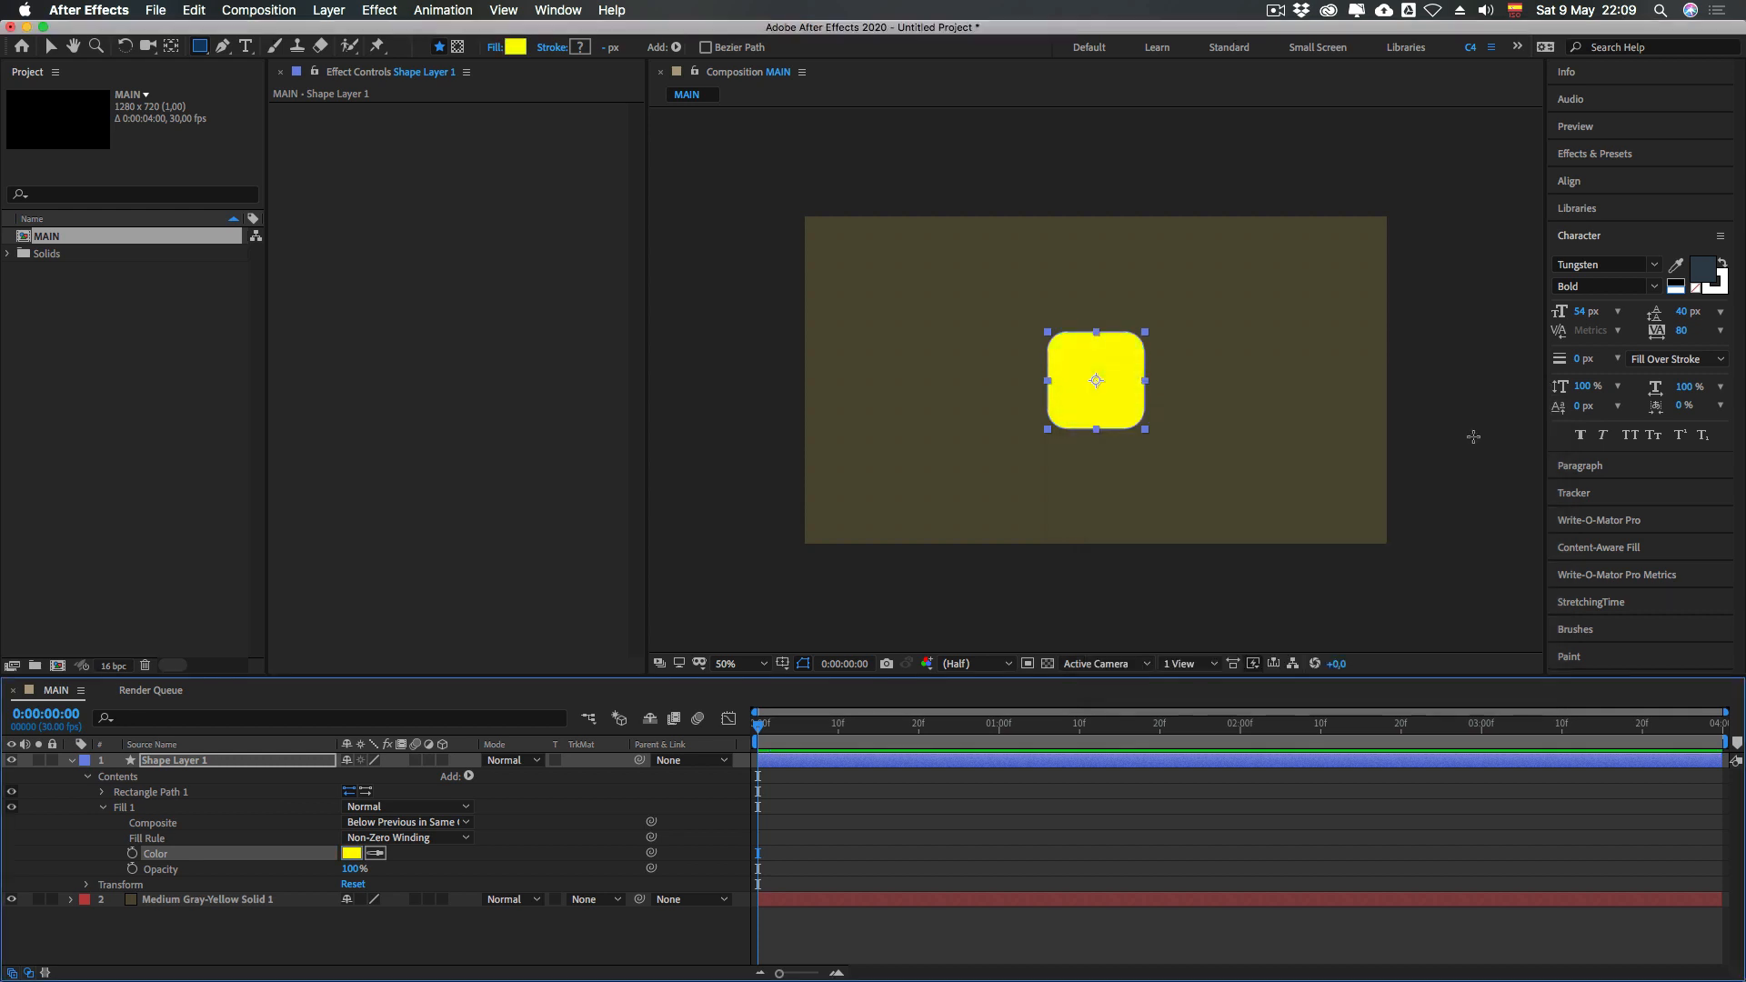
{"action": "left_click_drag", "start_coordinate": [349, 870], "coordinate": [427, 870]}
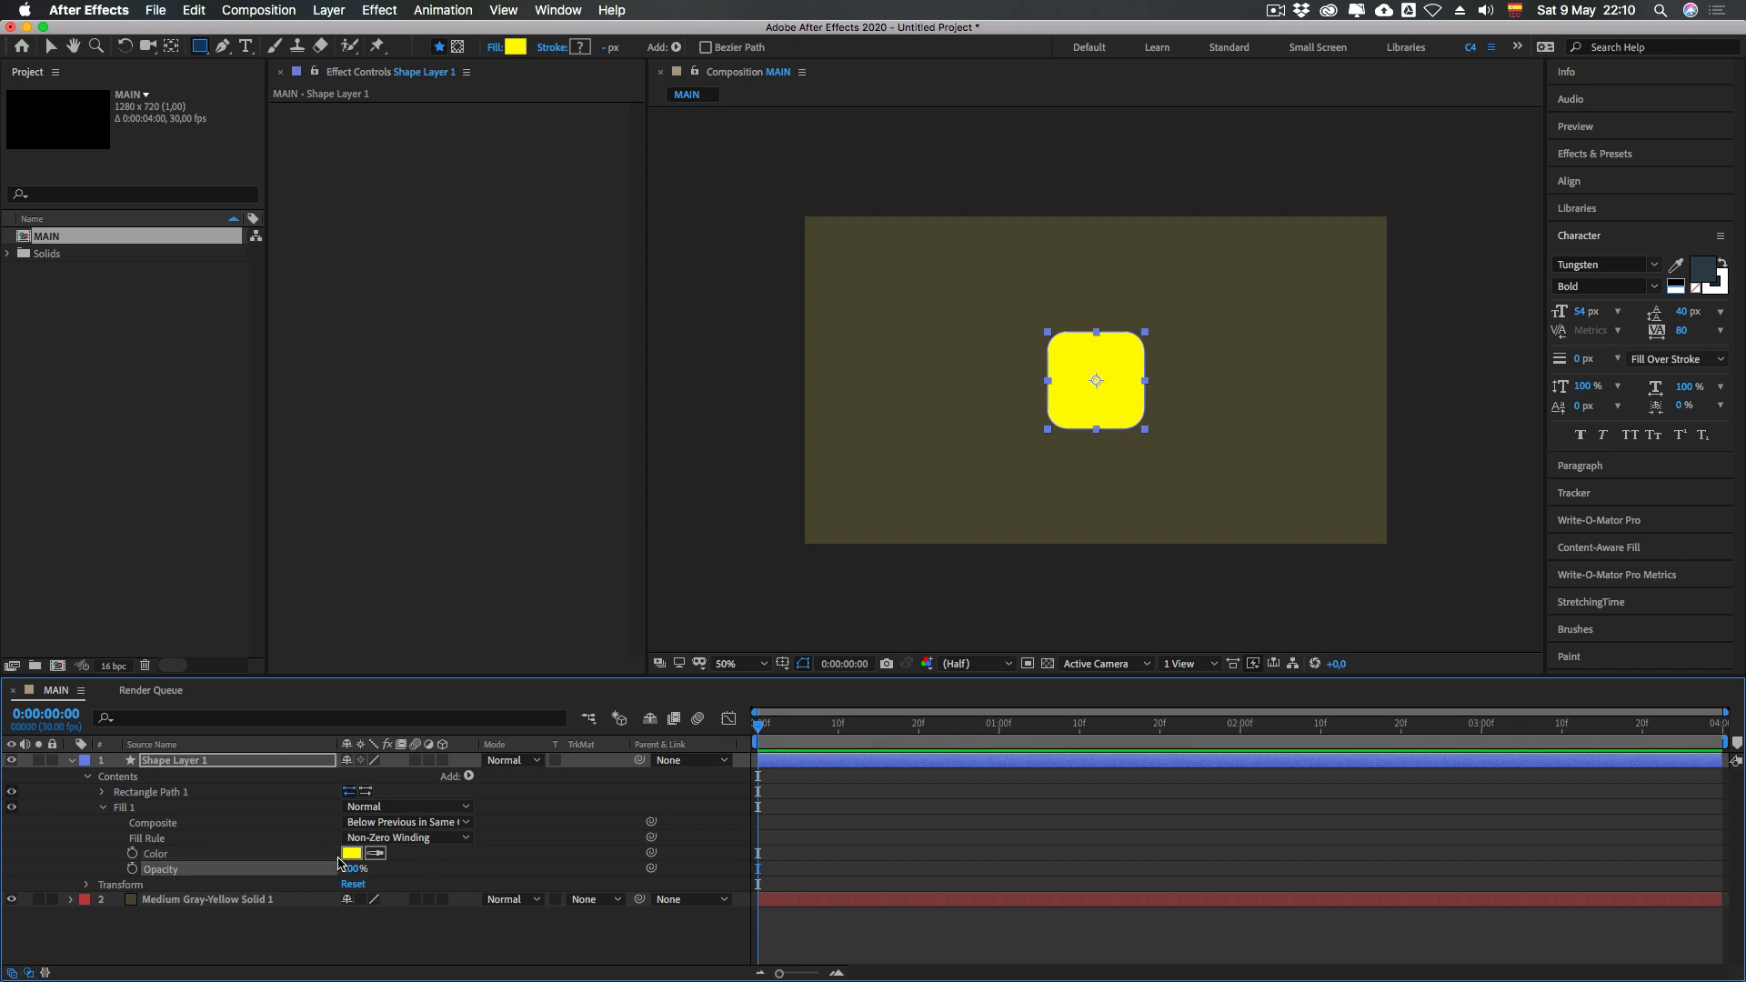
{"action": "left_click", "coordinate": [102, 808]}
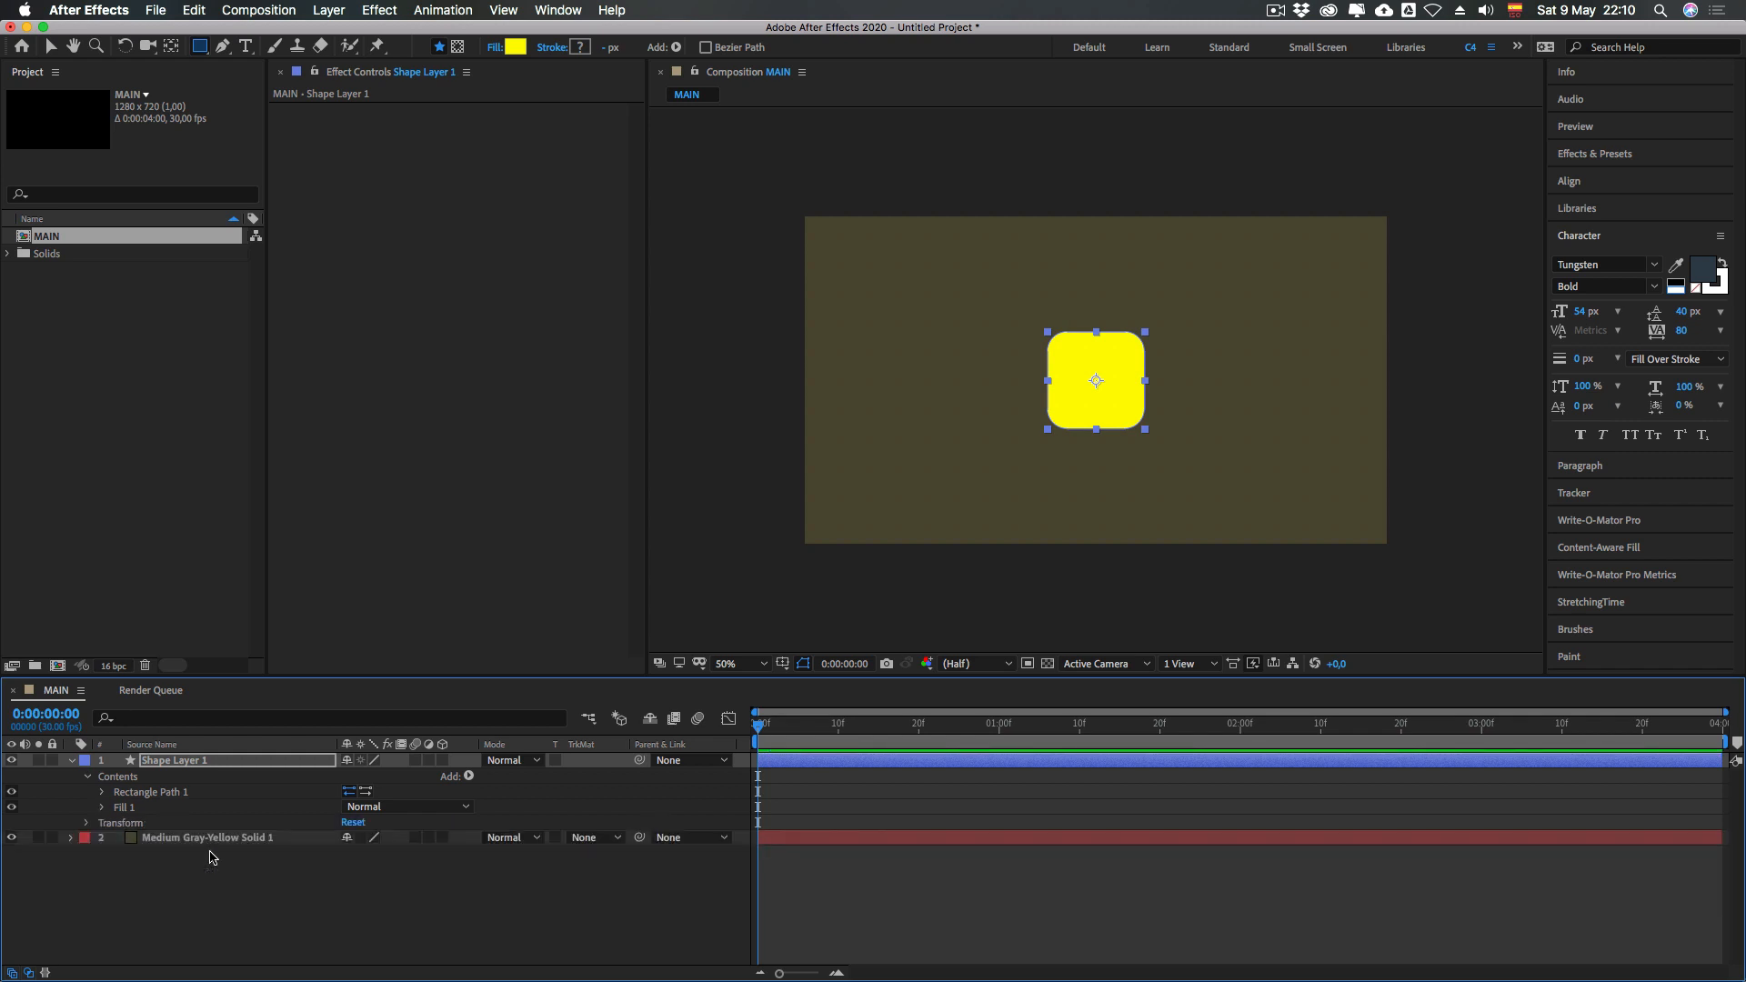
{"action": "left_click", "coordinate": [215, 857]}
{"action": "left_click", "coordinate": [71, 762]}
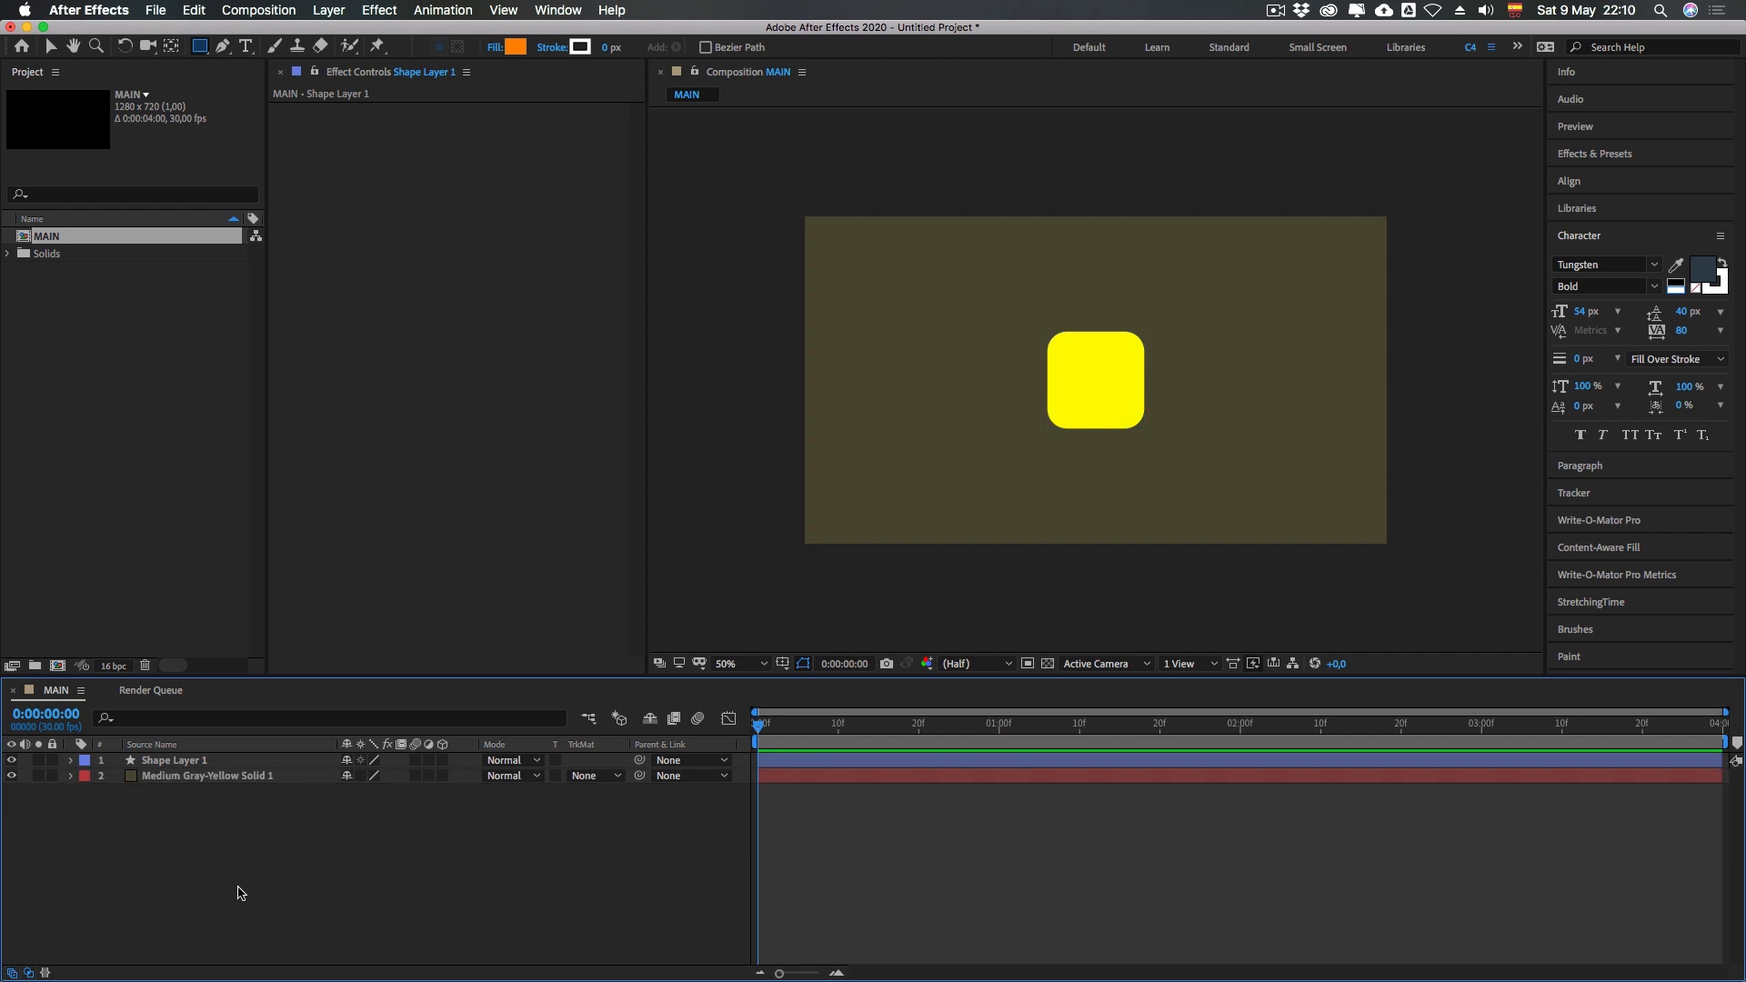
{"action": "left_click", "coordinate": [174, 761]}
{"action": "left_click", "coordinate": [70, 762]}
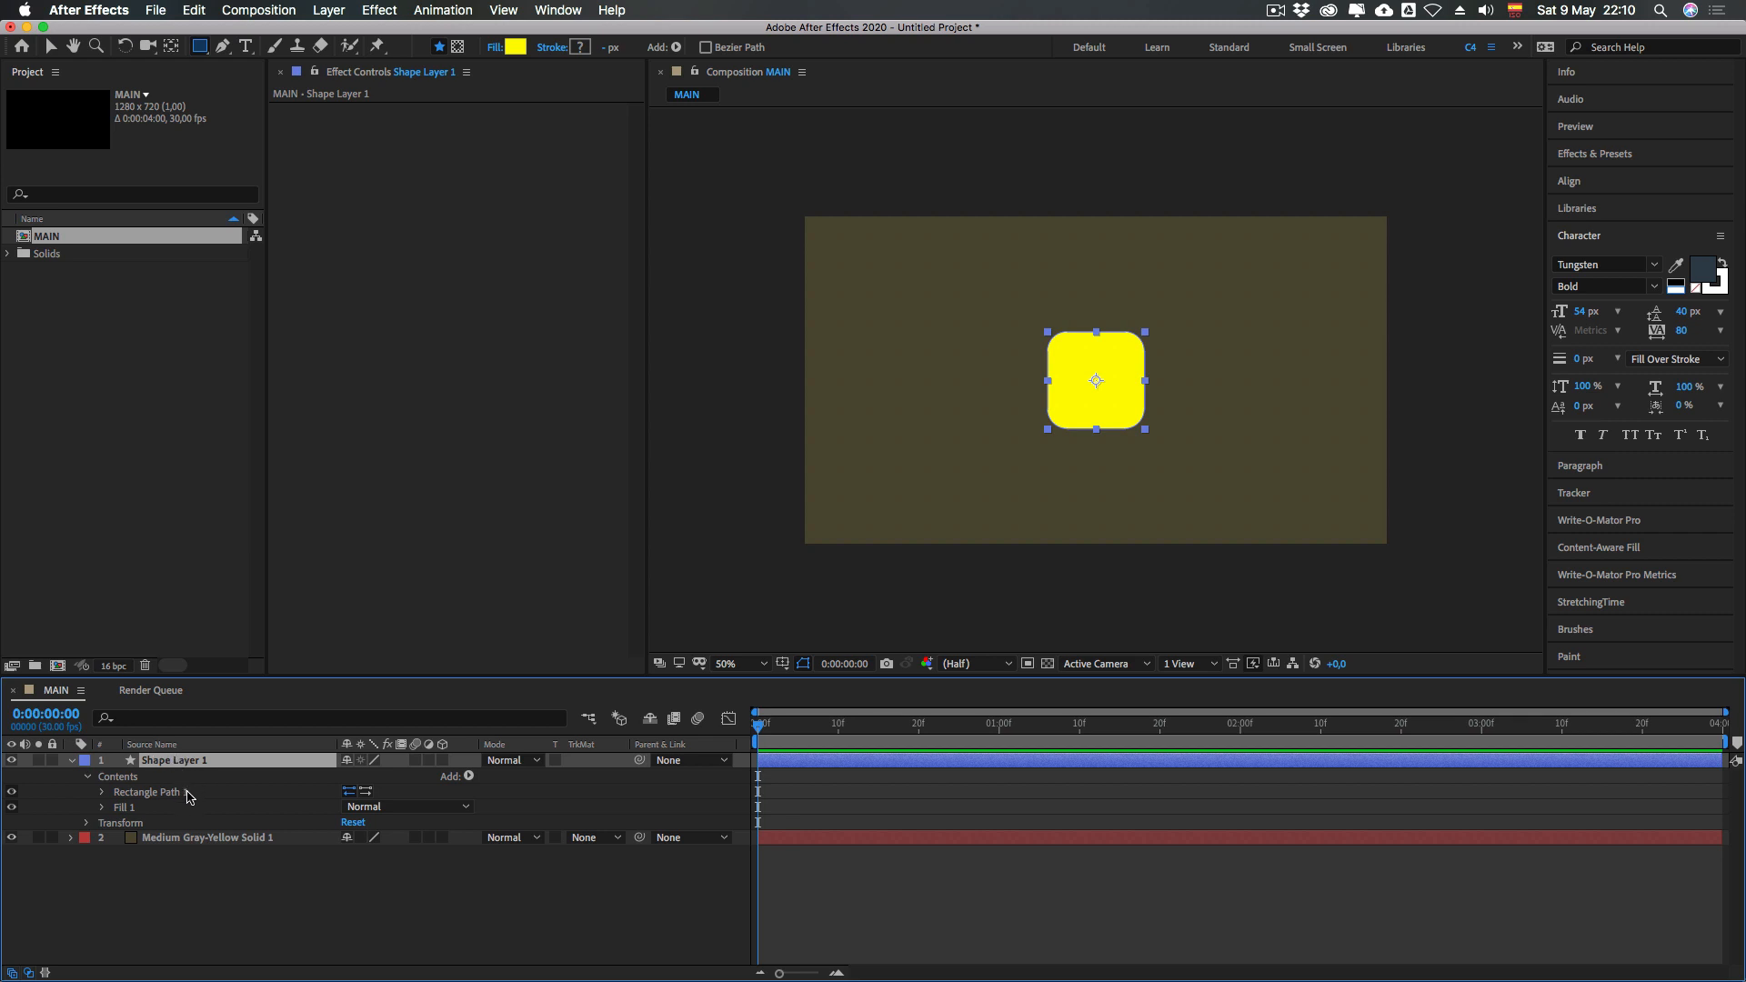
{"action": "left_click", "coordinate": [200, 891]}
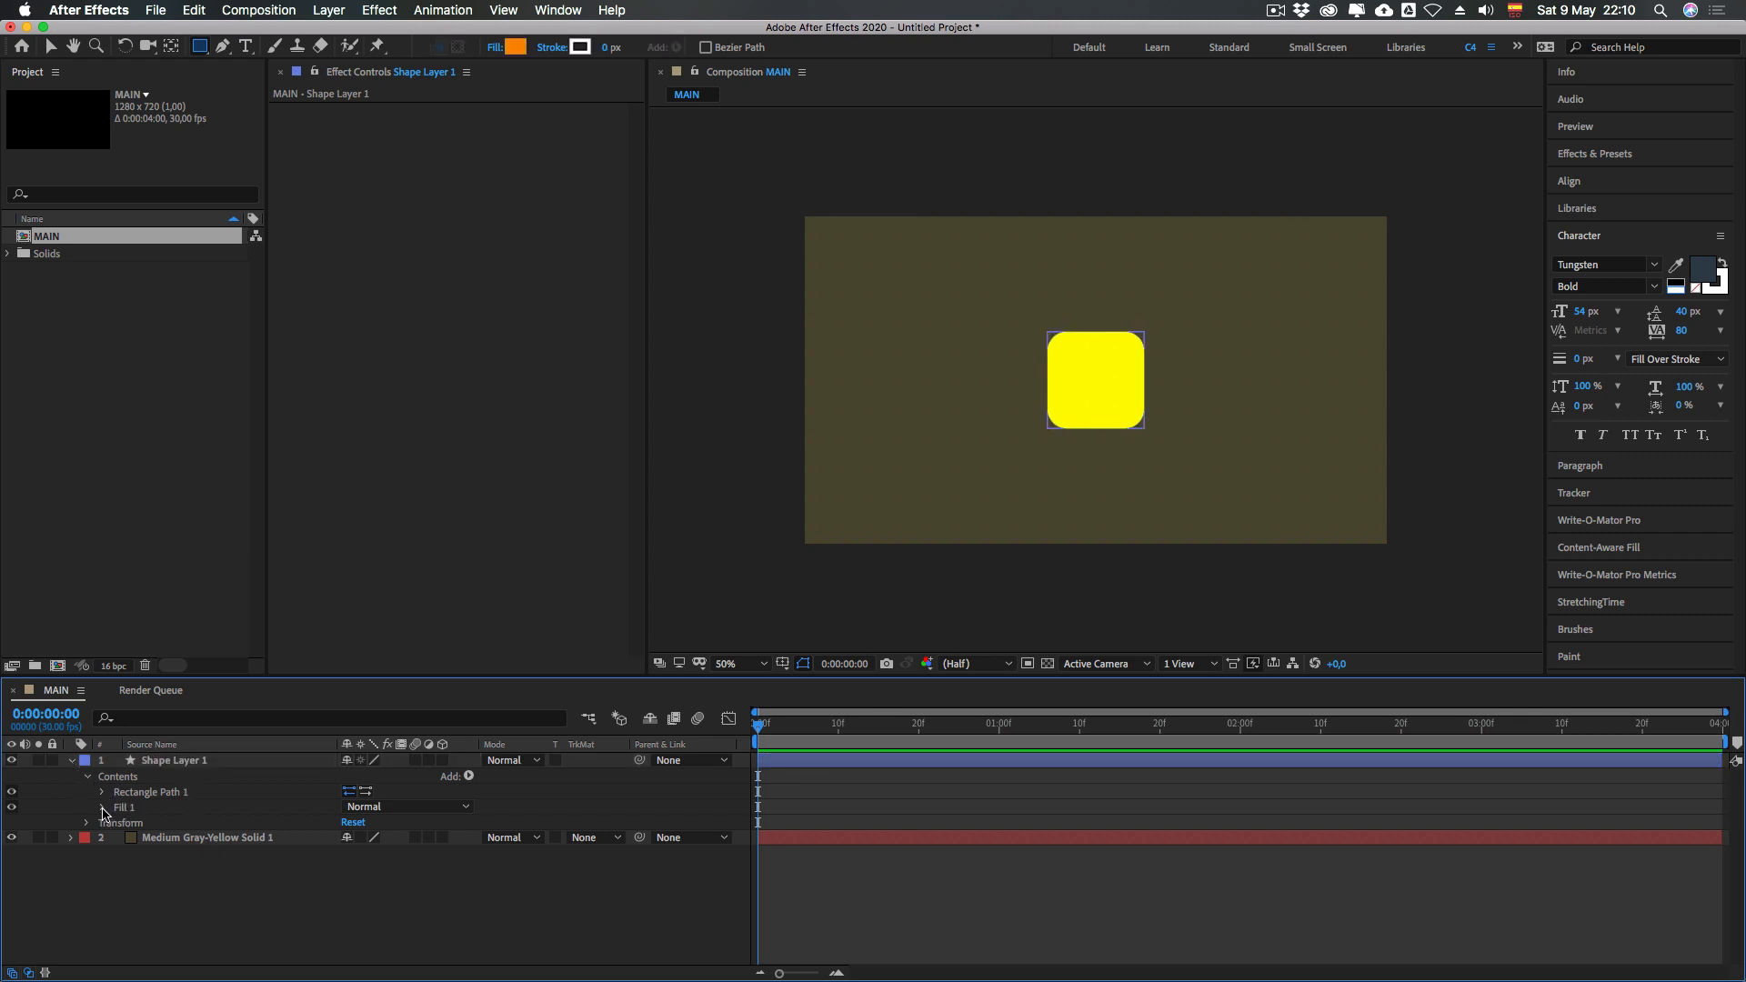
Duplicate the rectangle path inside the shape layer's contents
{"action": "left_click", "coordinate": [117, 799]}
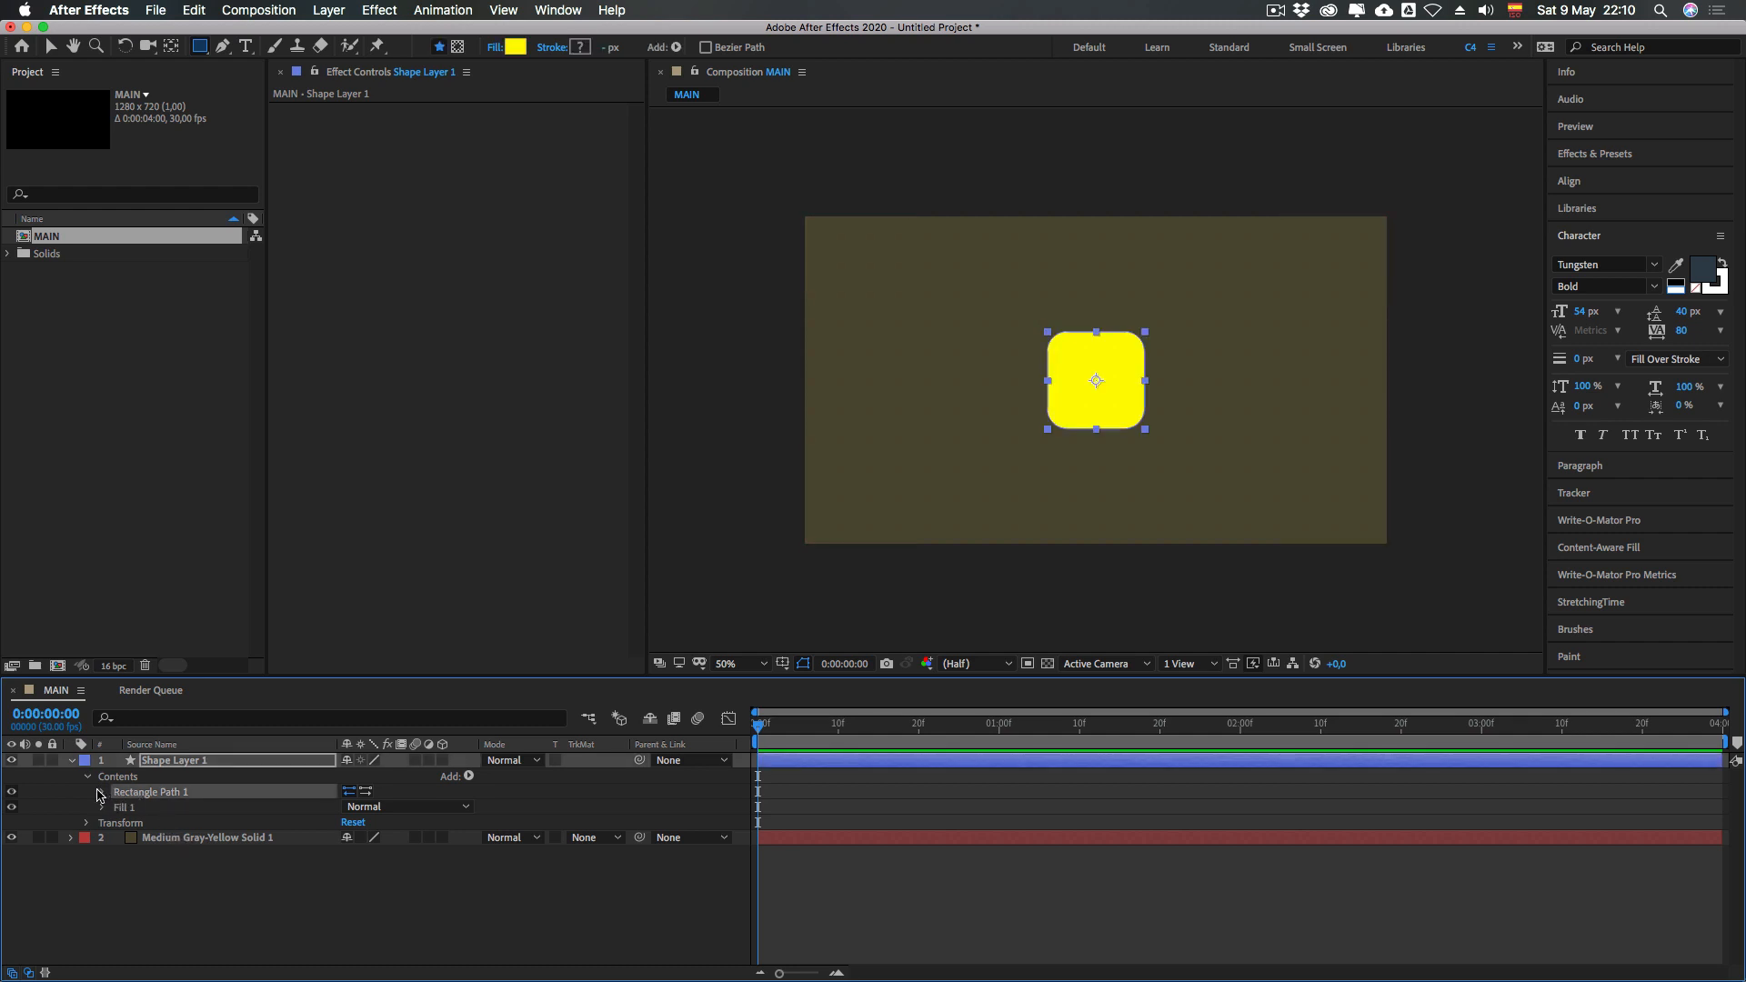
{"action": "left_click", "coordinate": [153, 863]}
{"action": "left_click", "coordinate": [133, 793]}
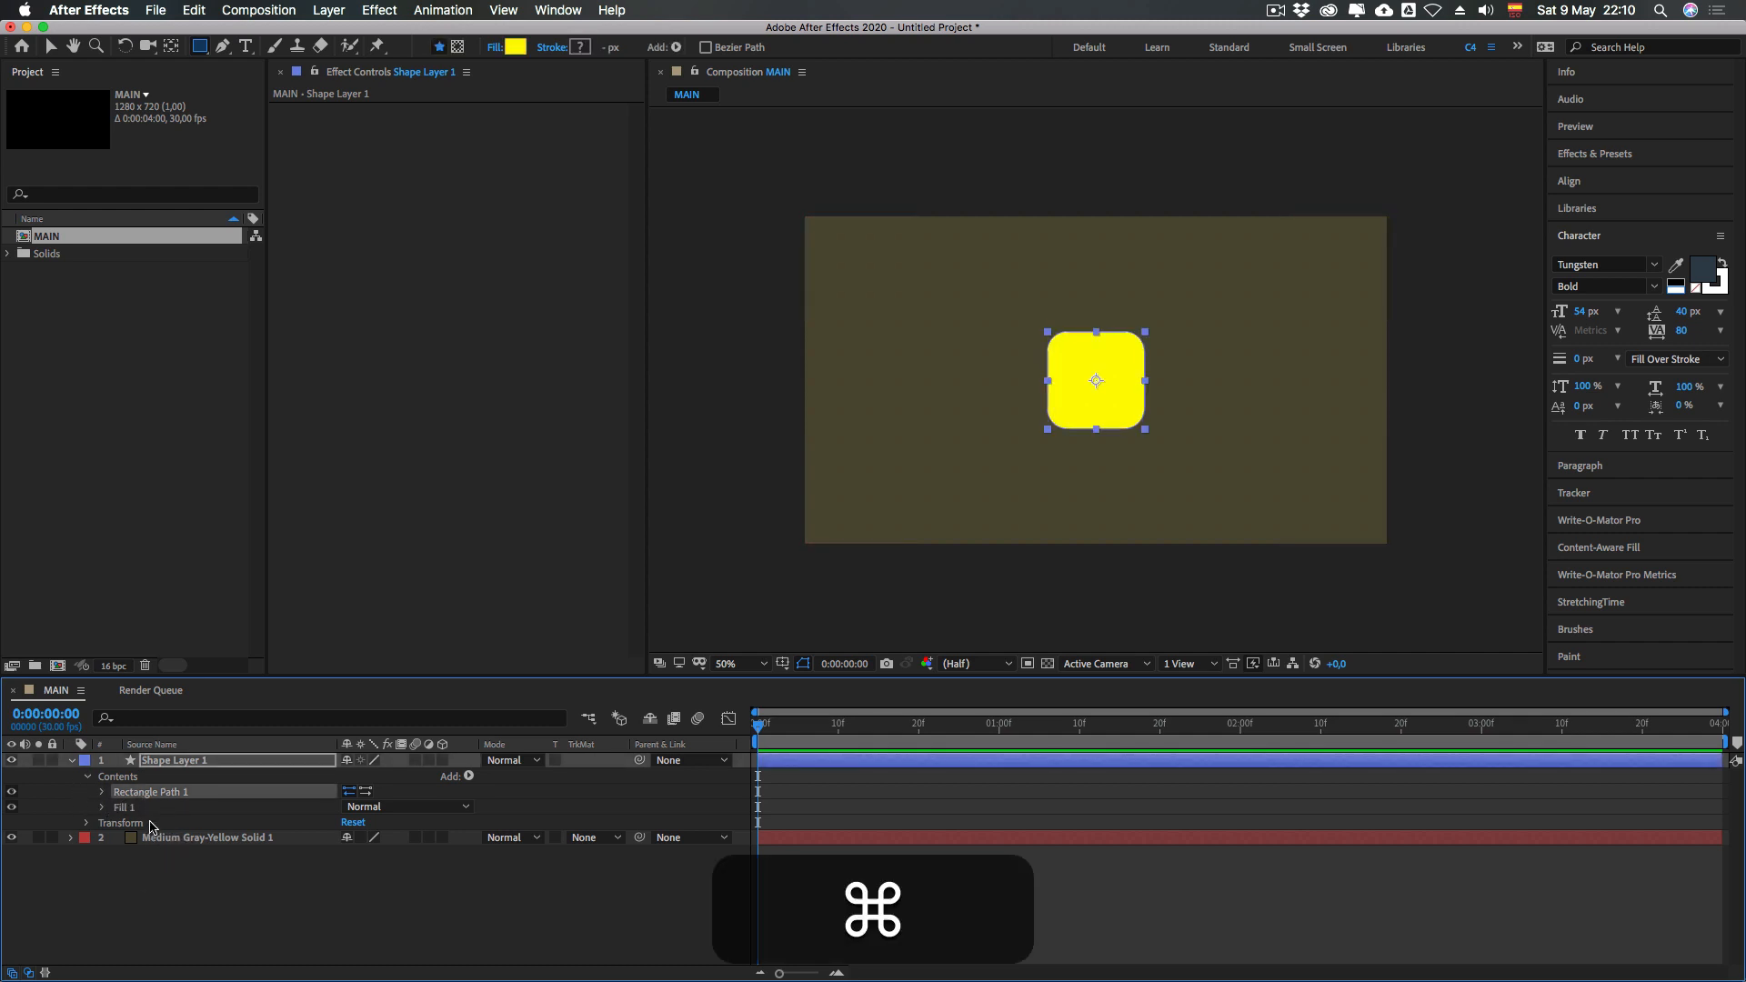
{"action": "key", "text": "super+d"}
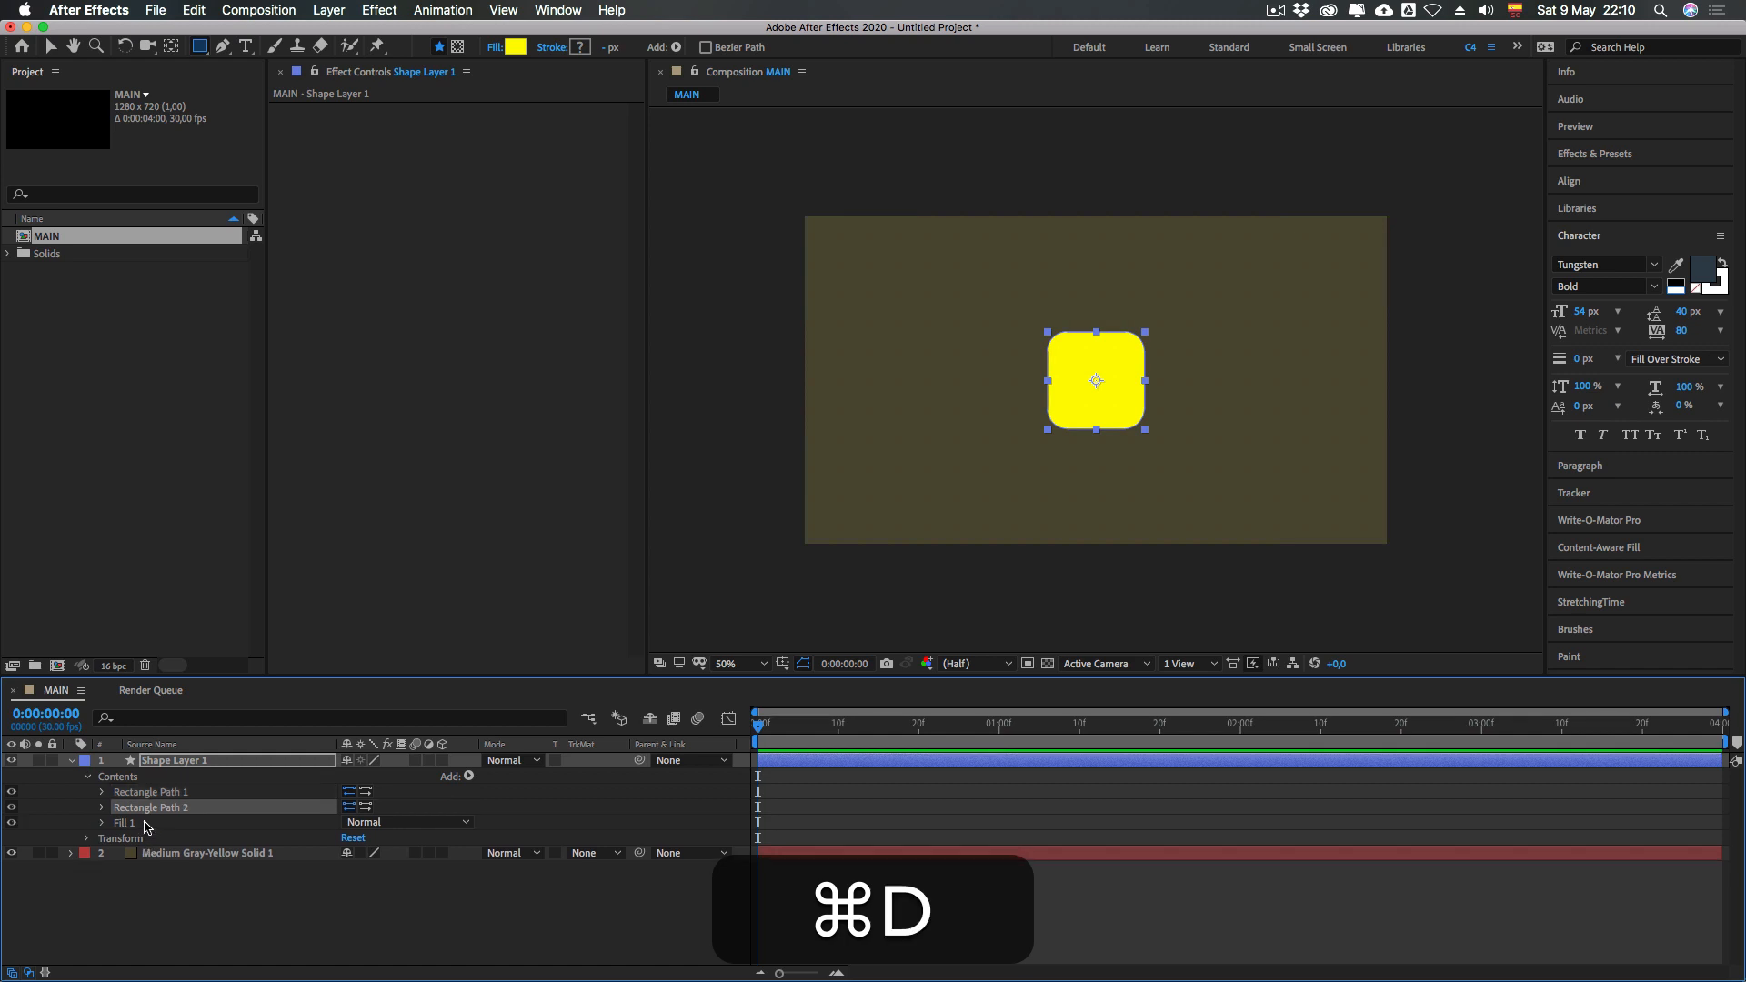
Move Rectangle Path 1 beside the other rectangle by setting its position to 244, 0
{"action": "left_click", "coordinate": [102, 792]}
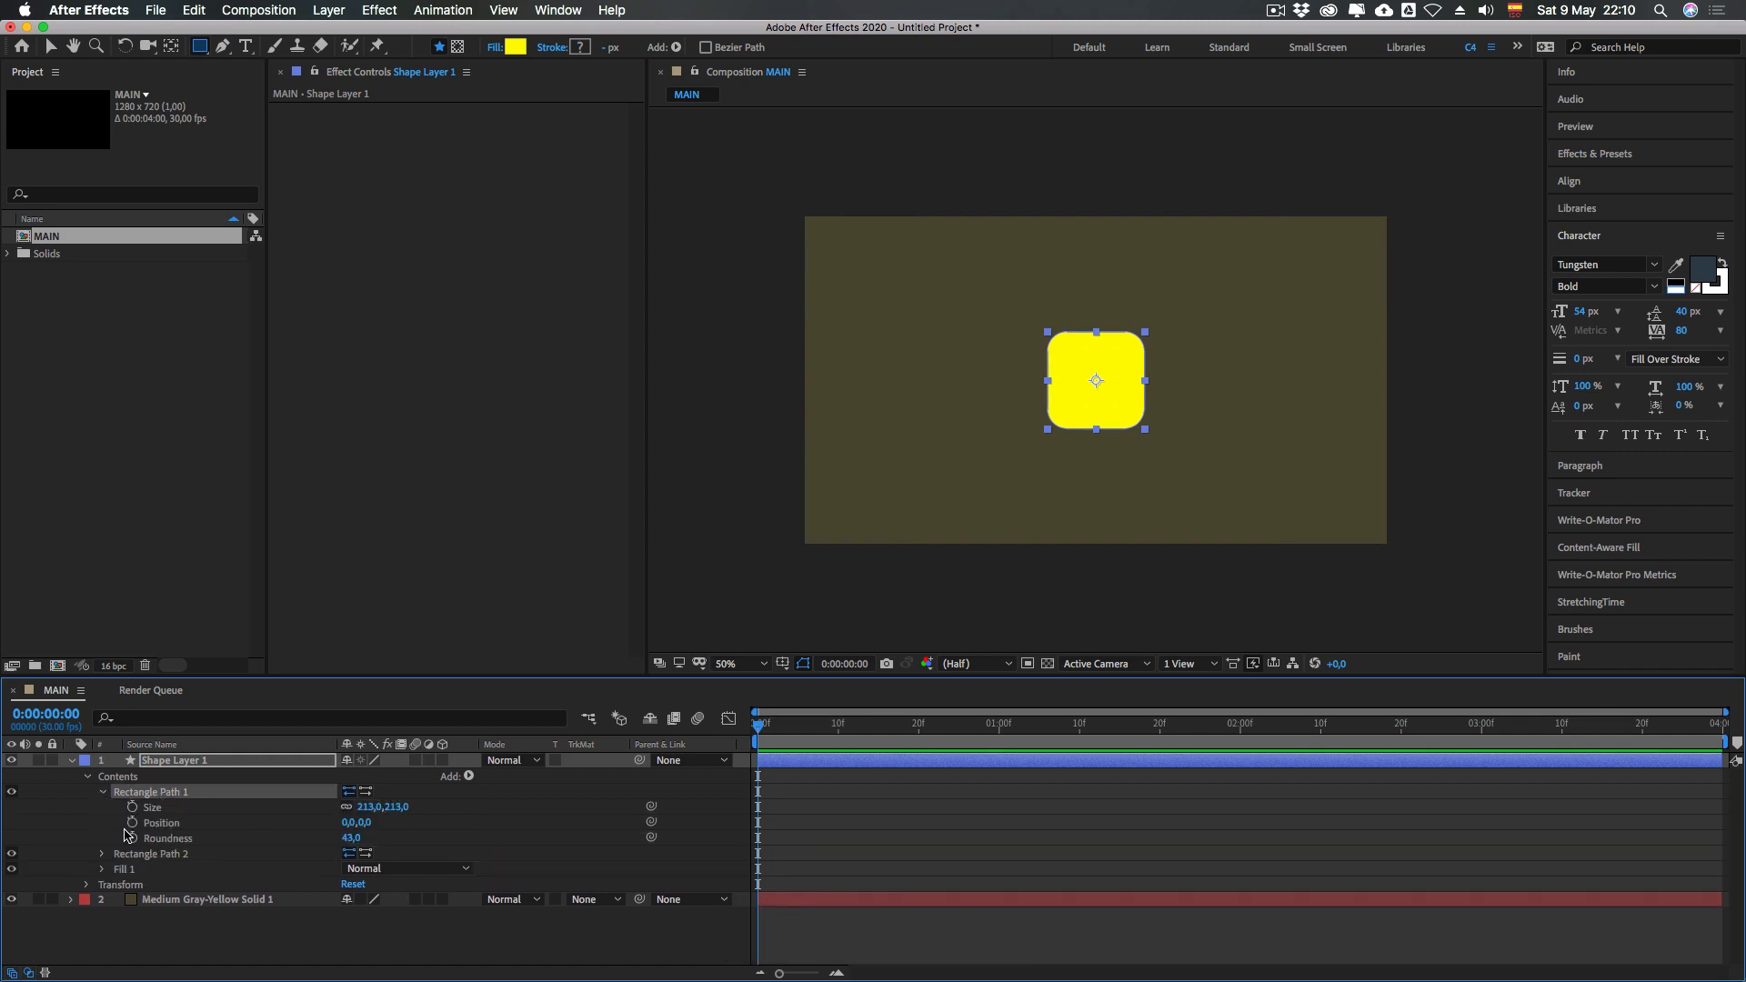
{"action": "left_click_drag", "start_coordinate": [368, 822], "coordinate": [561, 828]}
{"action": "left_click", "coordinate": [365, 824]}
{"action": "type", "text": "0"}
{"action": "key", "text": "Return"}
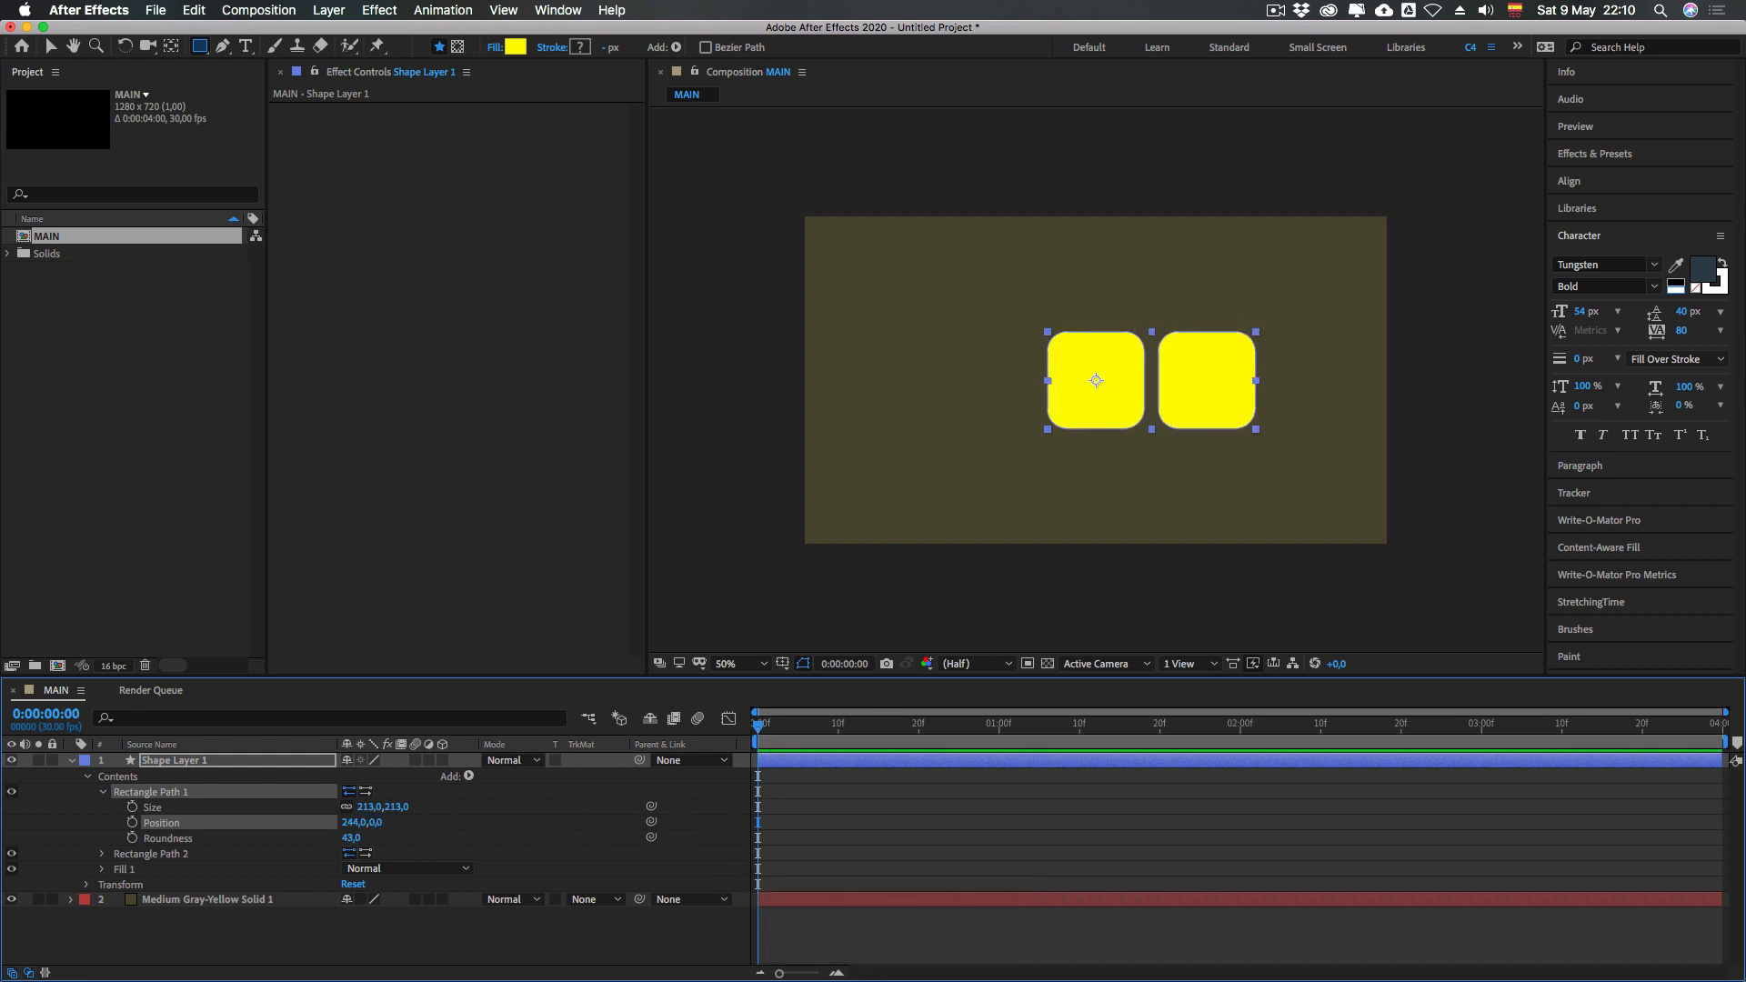
{"action": "left_click", "coordinate": [102, 791]}
Examine the properties of Fill 1 and the two rectangle paths above it in the shape layer's contents
{"action": "left_click", "coordinate": [124, 822]}
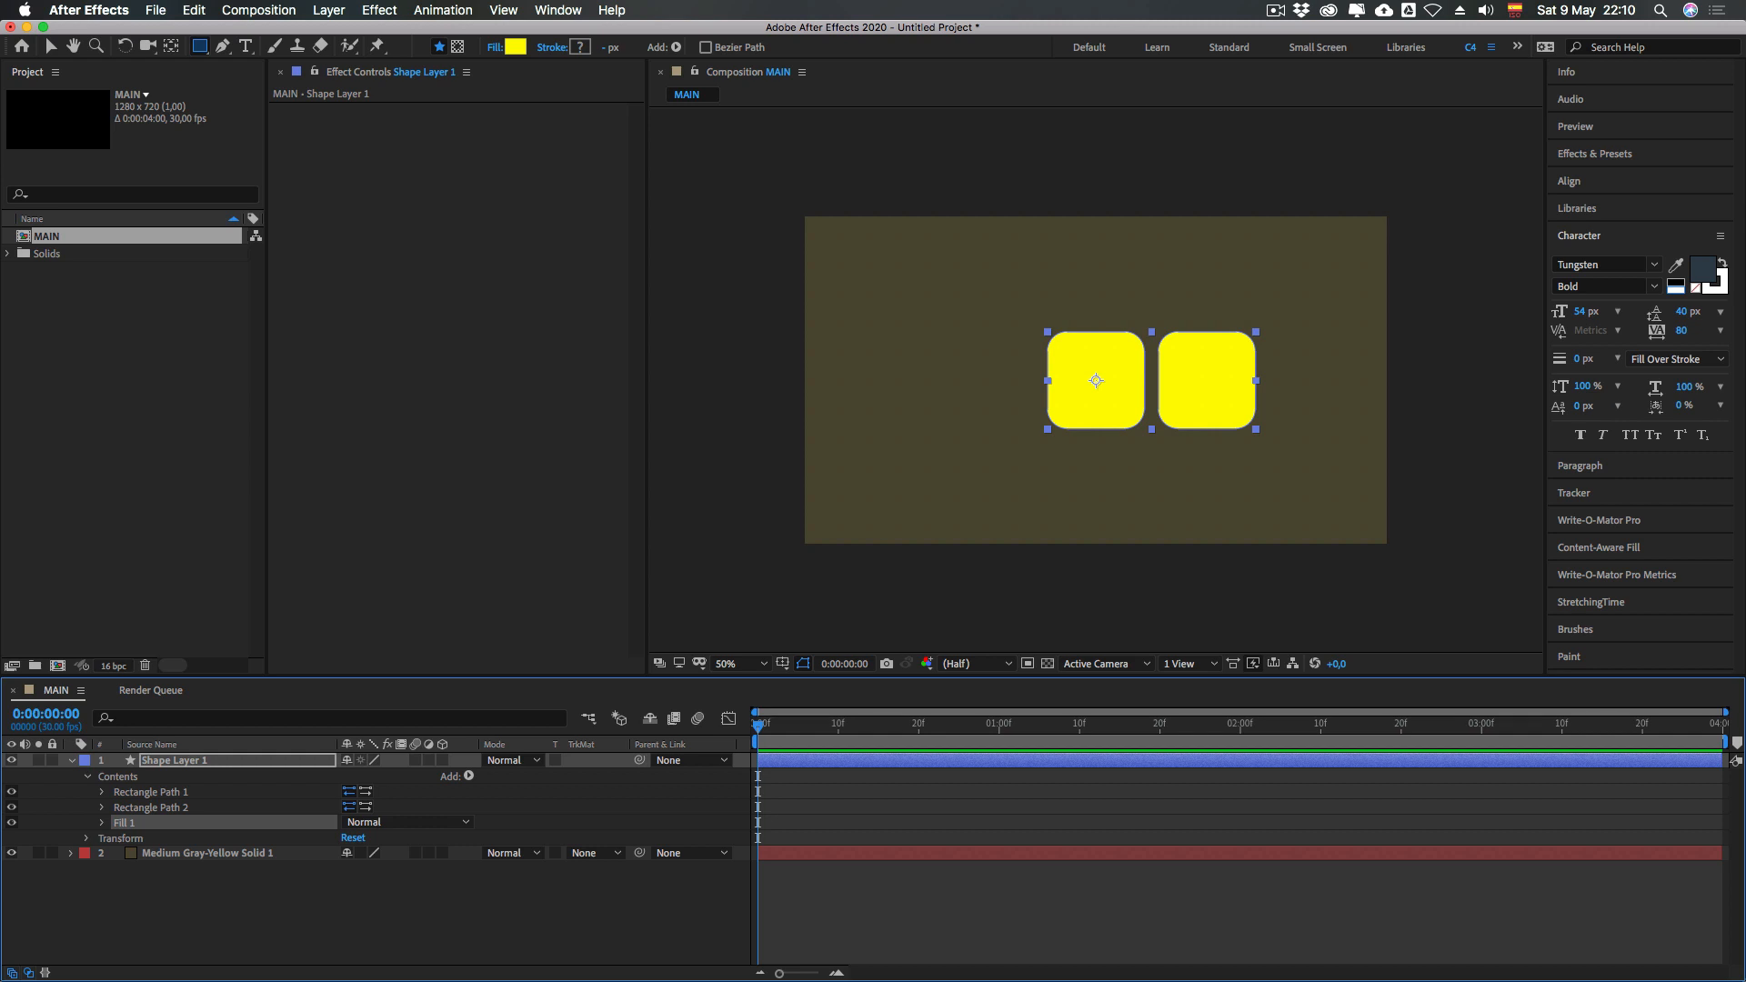
{"action": "left_click", "coordinate": [102, 823]}
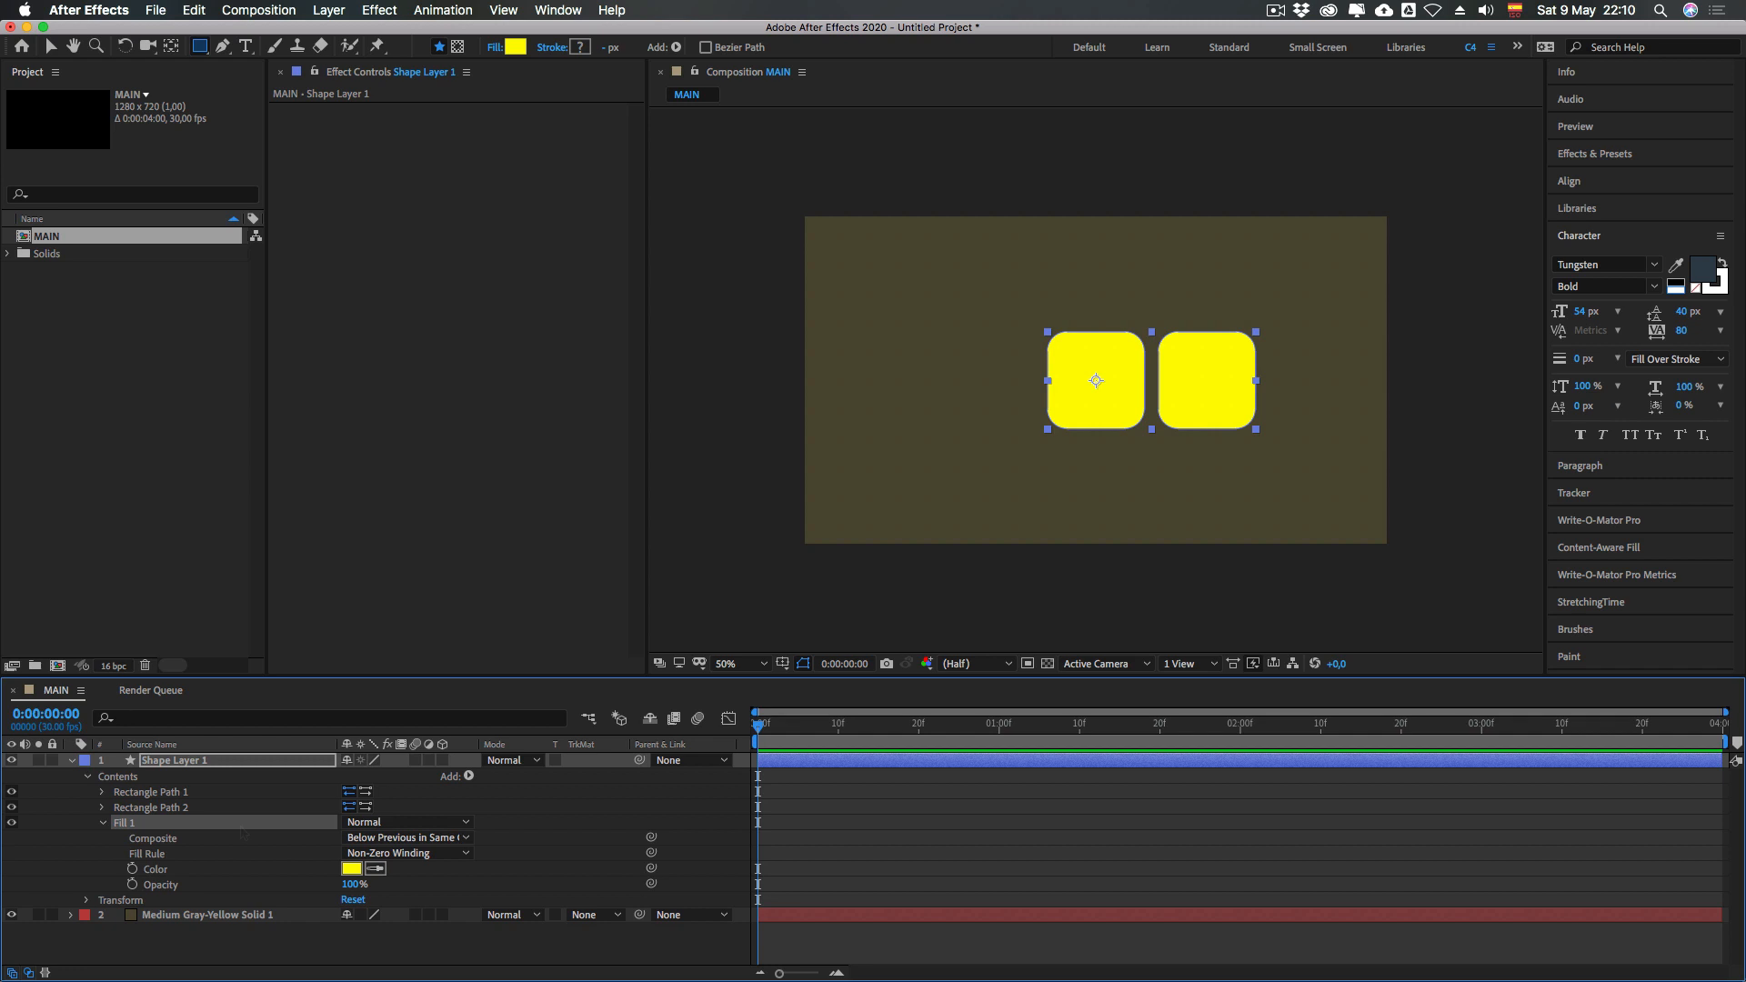
{"action": "left_click", "coordinate": [150, 810]}
{"action": "left_click", "coordinate": [145, 794]}
{"action": "left_click", "coordinate": [148, 812]}
{"action": "left_click", "coordinate": [147, 795]}
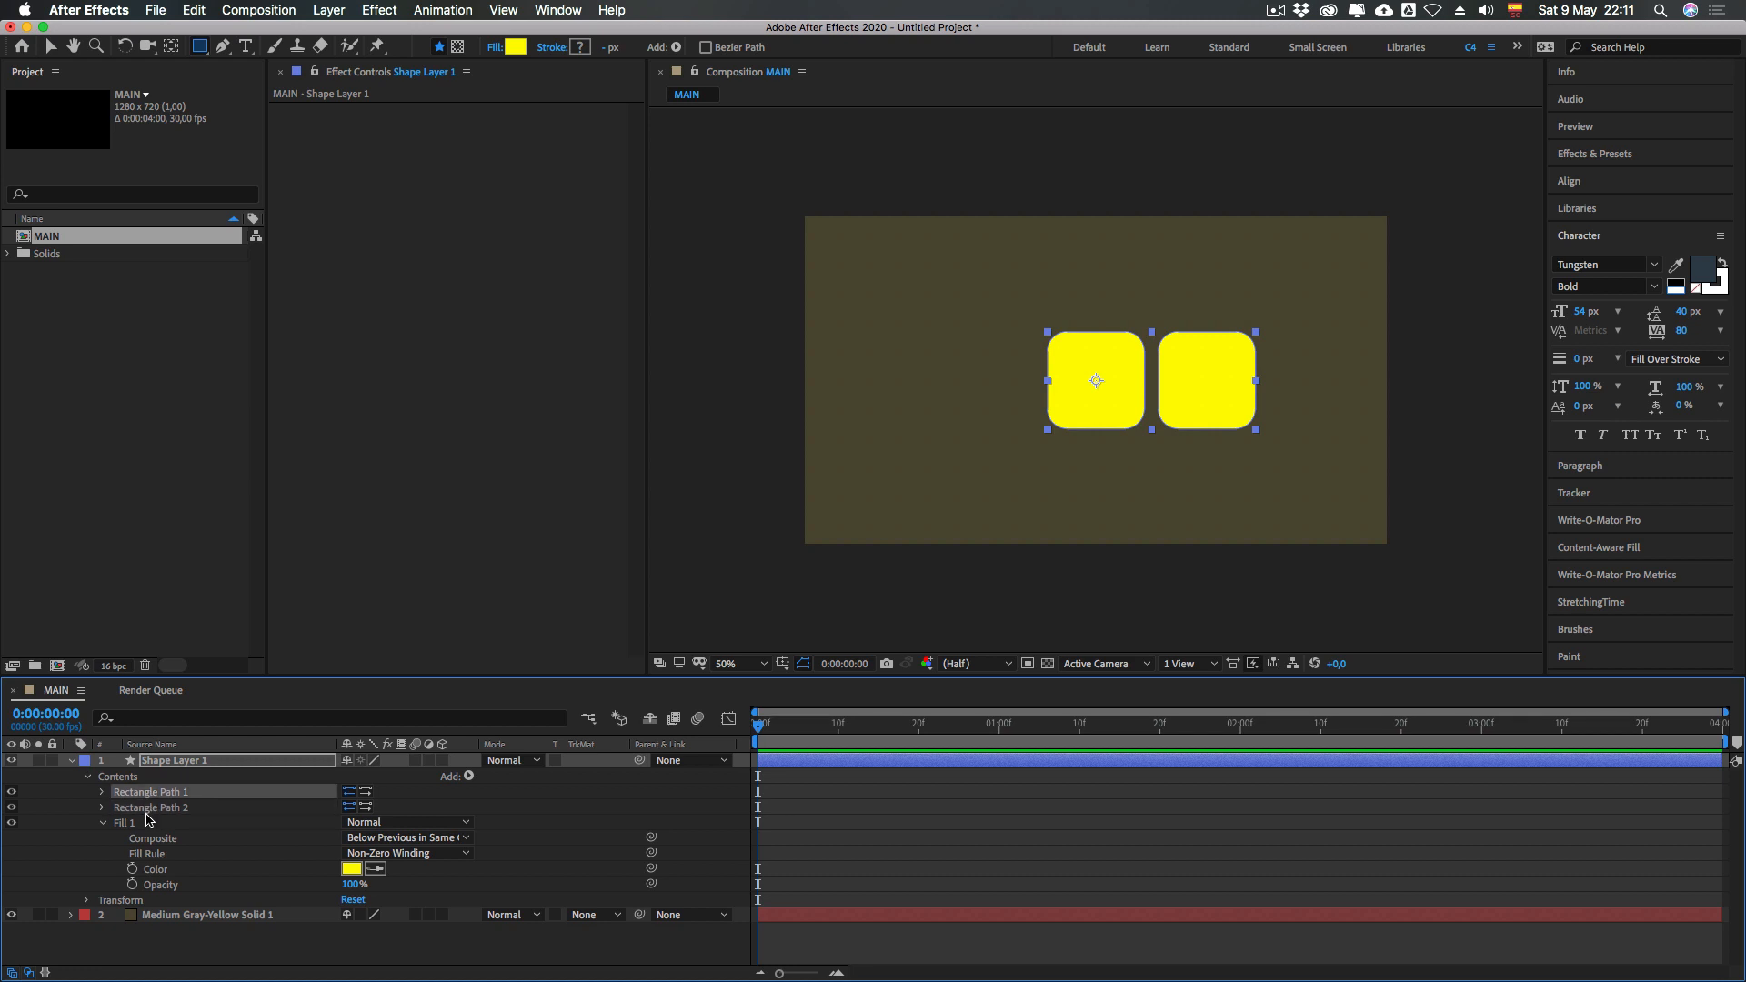
{"action": "left_click", "coordinate": [148, 811]}
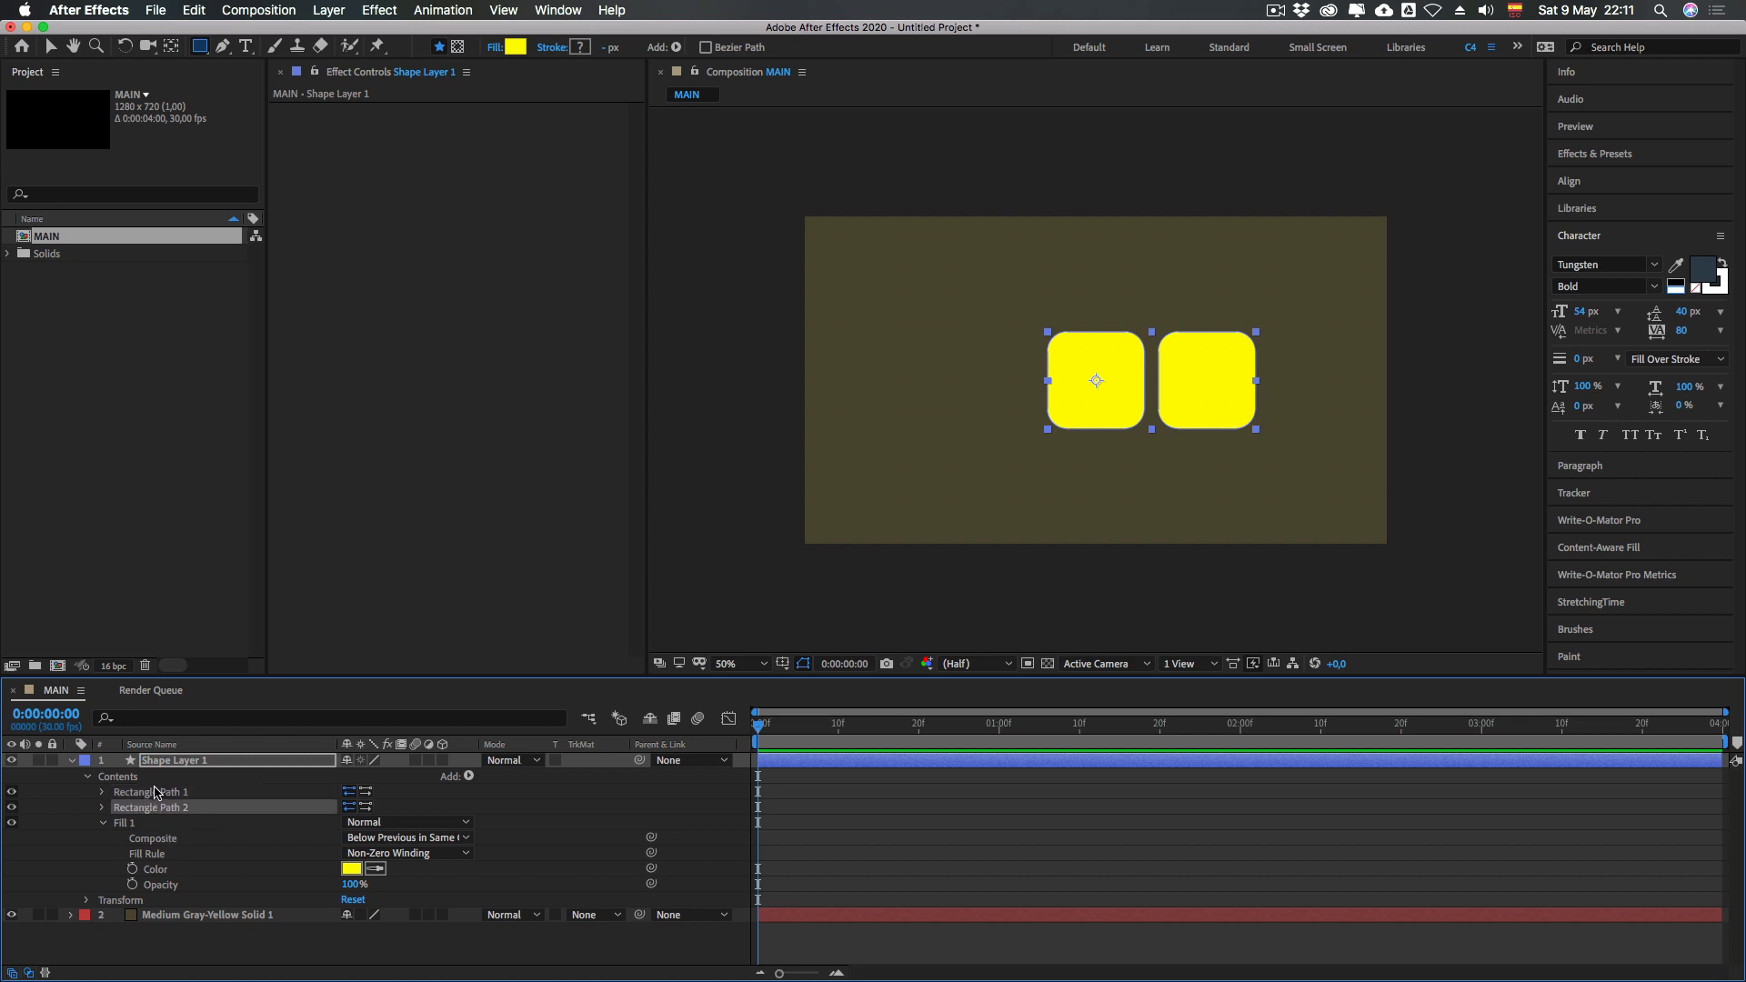
Turn Rectangle Path 2 into a circle by setting its roundness to 150, and collapse its properties and the fill's
{"action": "left_click", "coordinate": [101, 808]}
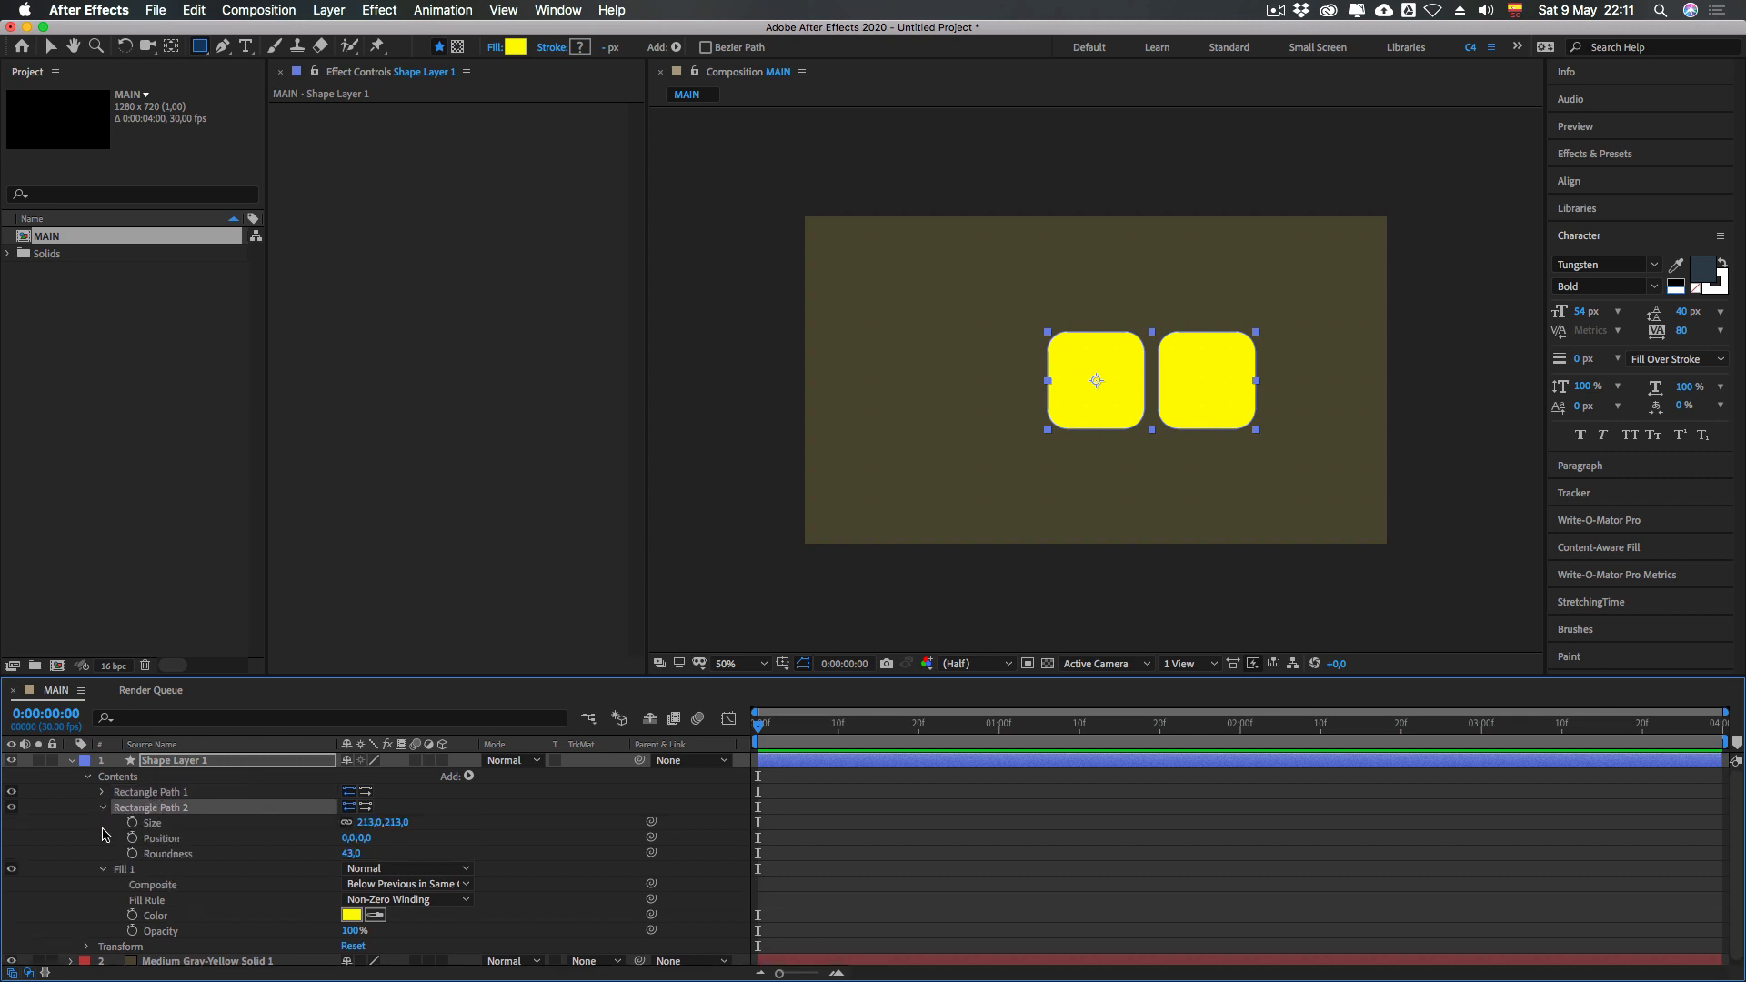
{"action": "left_click_drag", "start_coordinate": [351, 851], "coordinate": [450, 856]}
{"action": "left_click", "coordinate": [102, 808]}
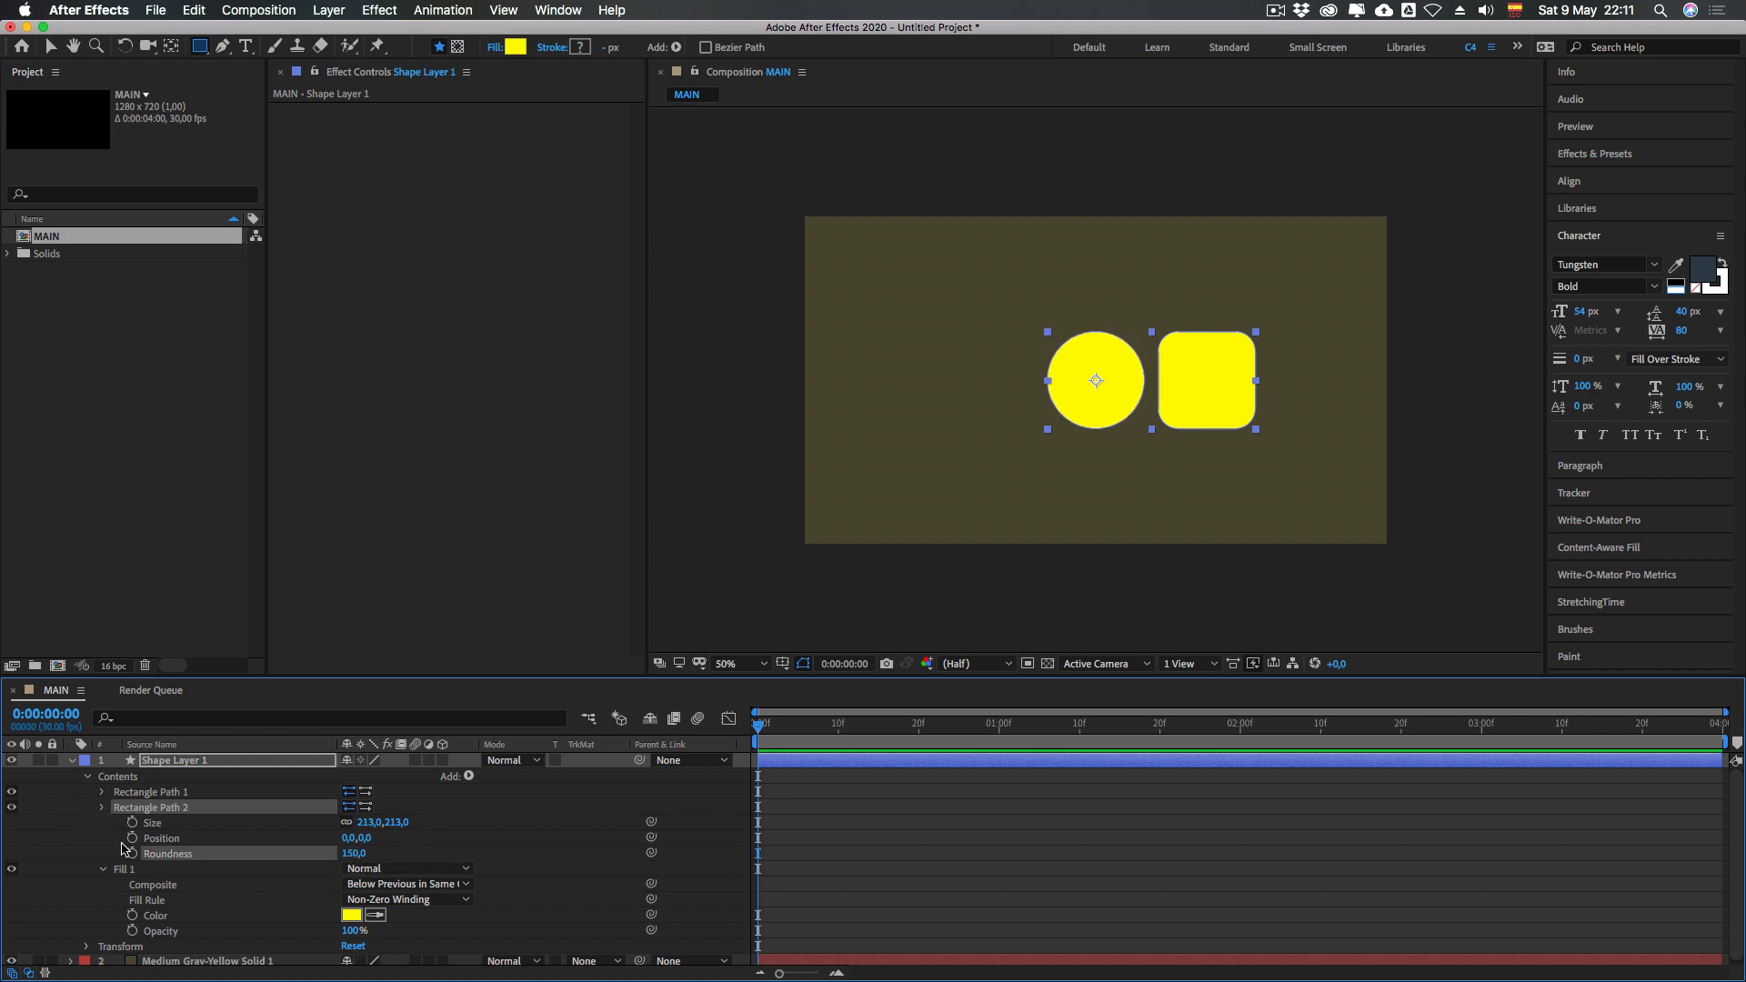
{"action": "left_click", "coordinate": [85, 838]}
{"action": "left_click", "coordinate": [102, 823]}
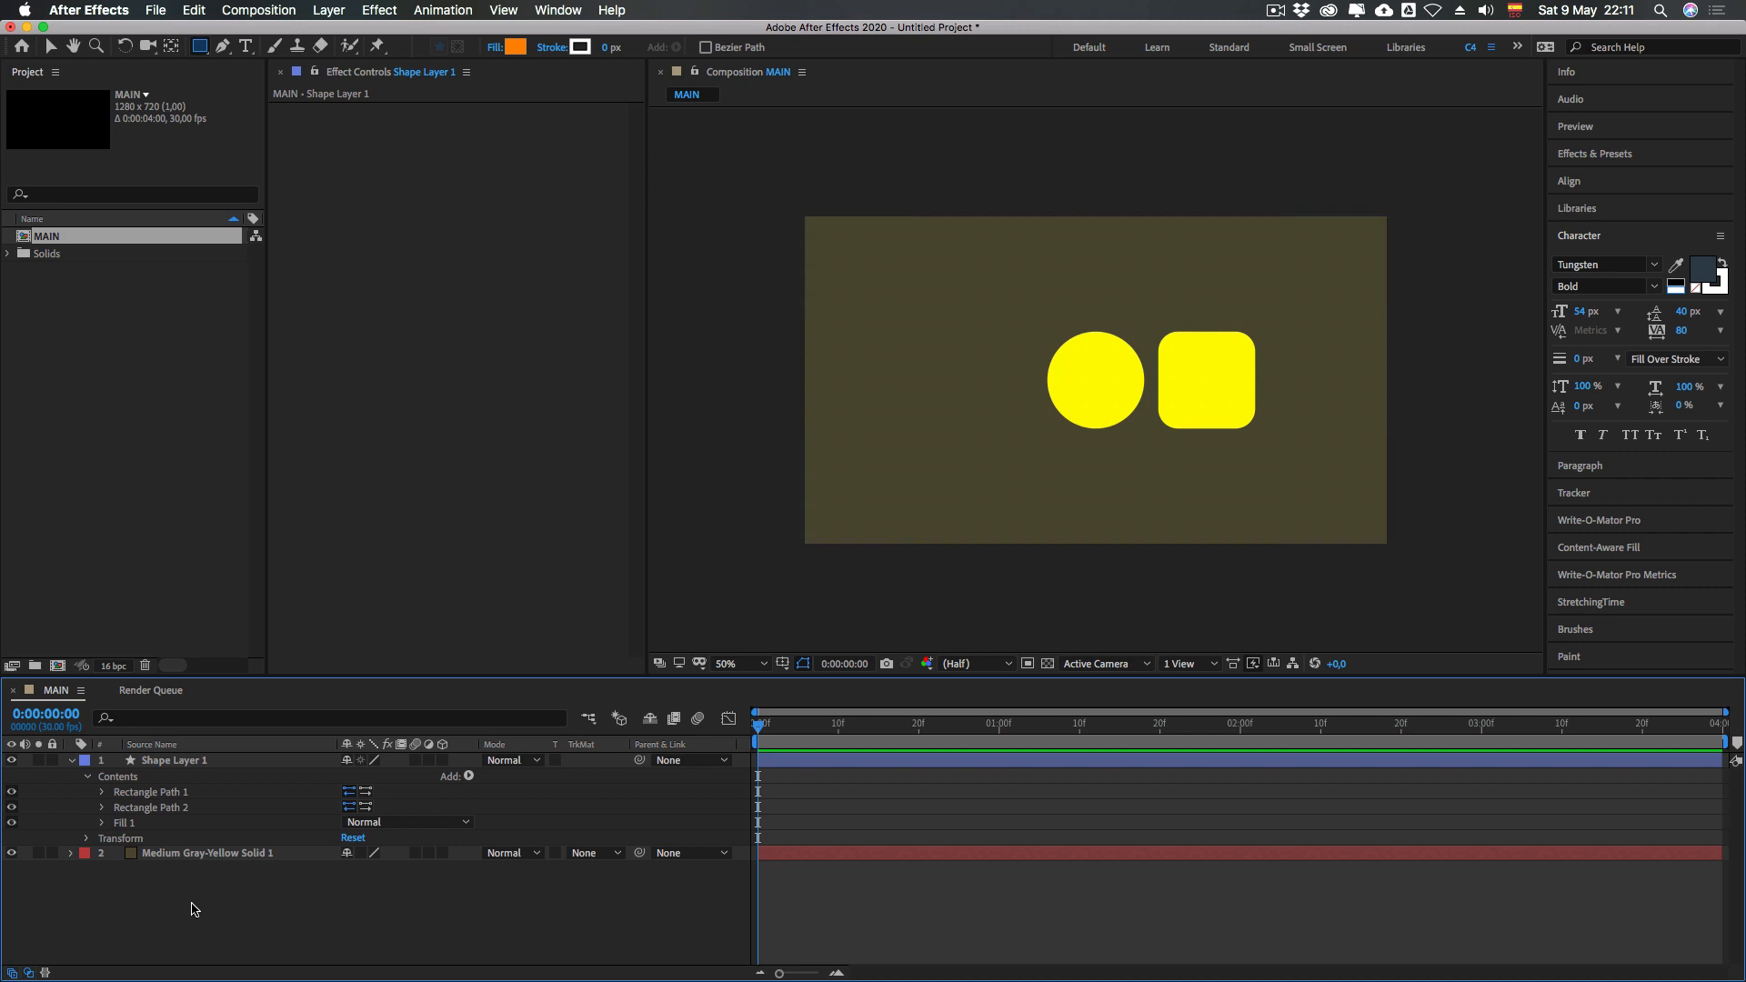
Draw an upright pentagon inside Shape Layer 1 with the Polygon tool, near the composition's upper-left corner
{"action": "left_click", "coordinate": [192, 774]}
{"action": "left_click", "coordinate": [155, 766]}
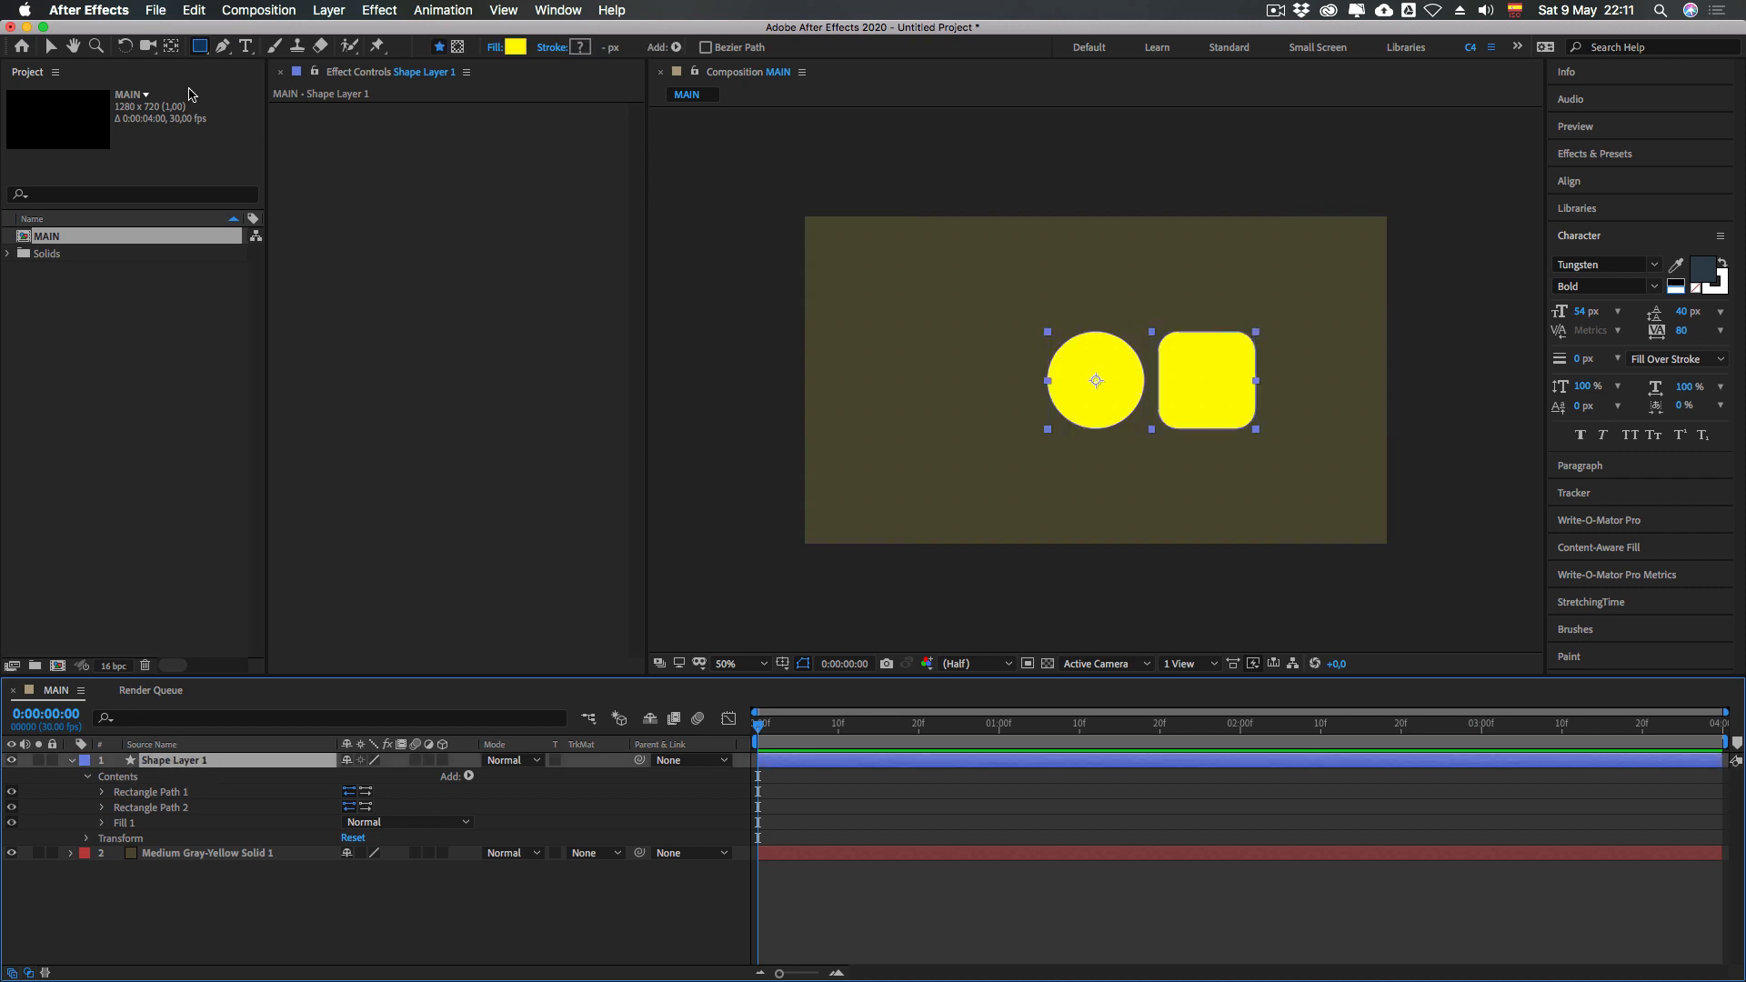
{"action": "left_click_drag", "start_coordinate": [201, 48], "coordinate": [243, 109]}
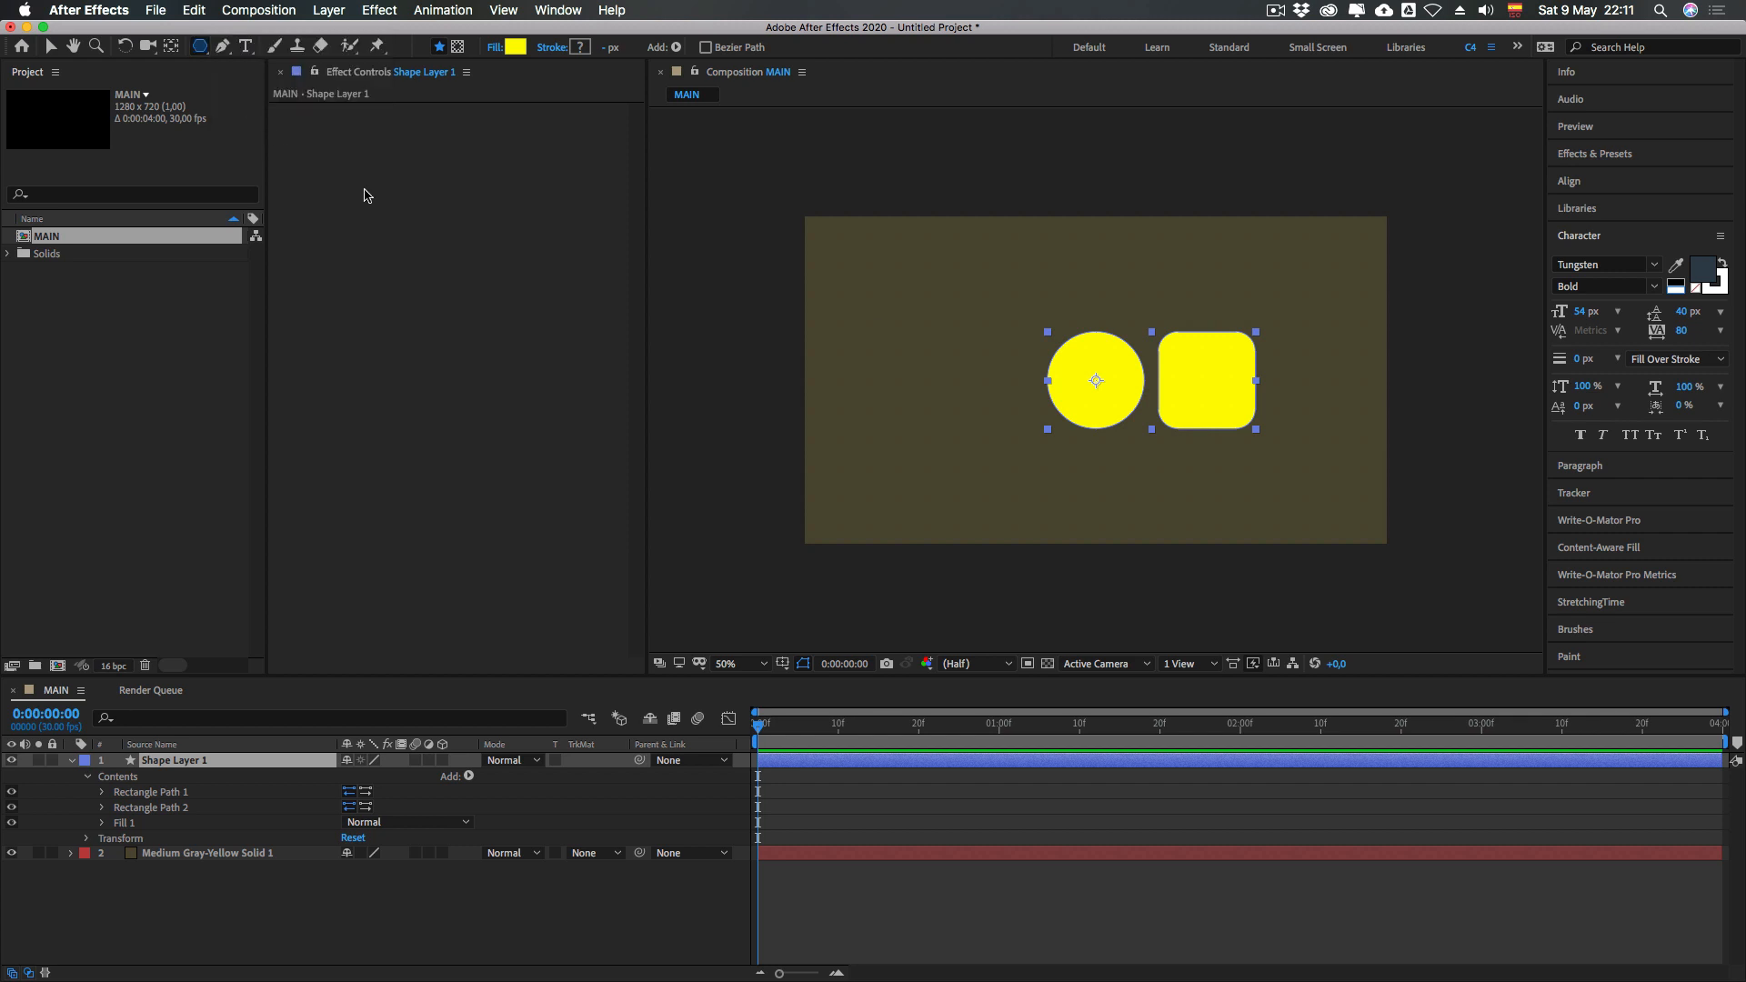
{"action": "mouse_move", "coordinate": [909, 318]}
{"action": "left_mouse_down"}
{"action": "mouse_move", "coordinate": [950, 387]}
{"action": "mouse_move", "coordinate": [919, 356]}
{"action": "left_mouse_up"}
{"action": "key", "text": "shift"}
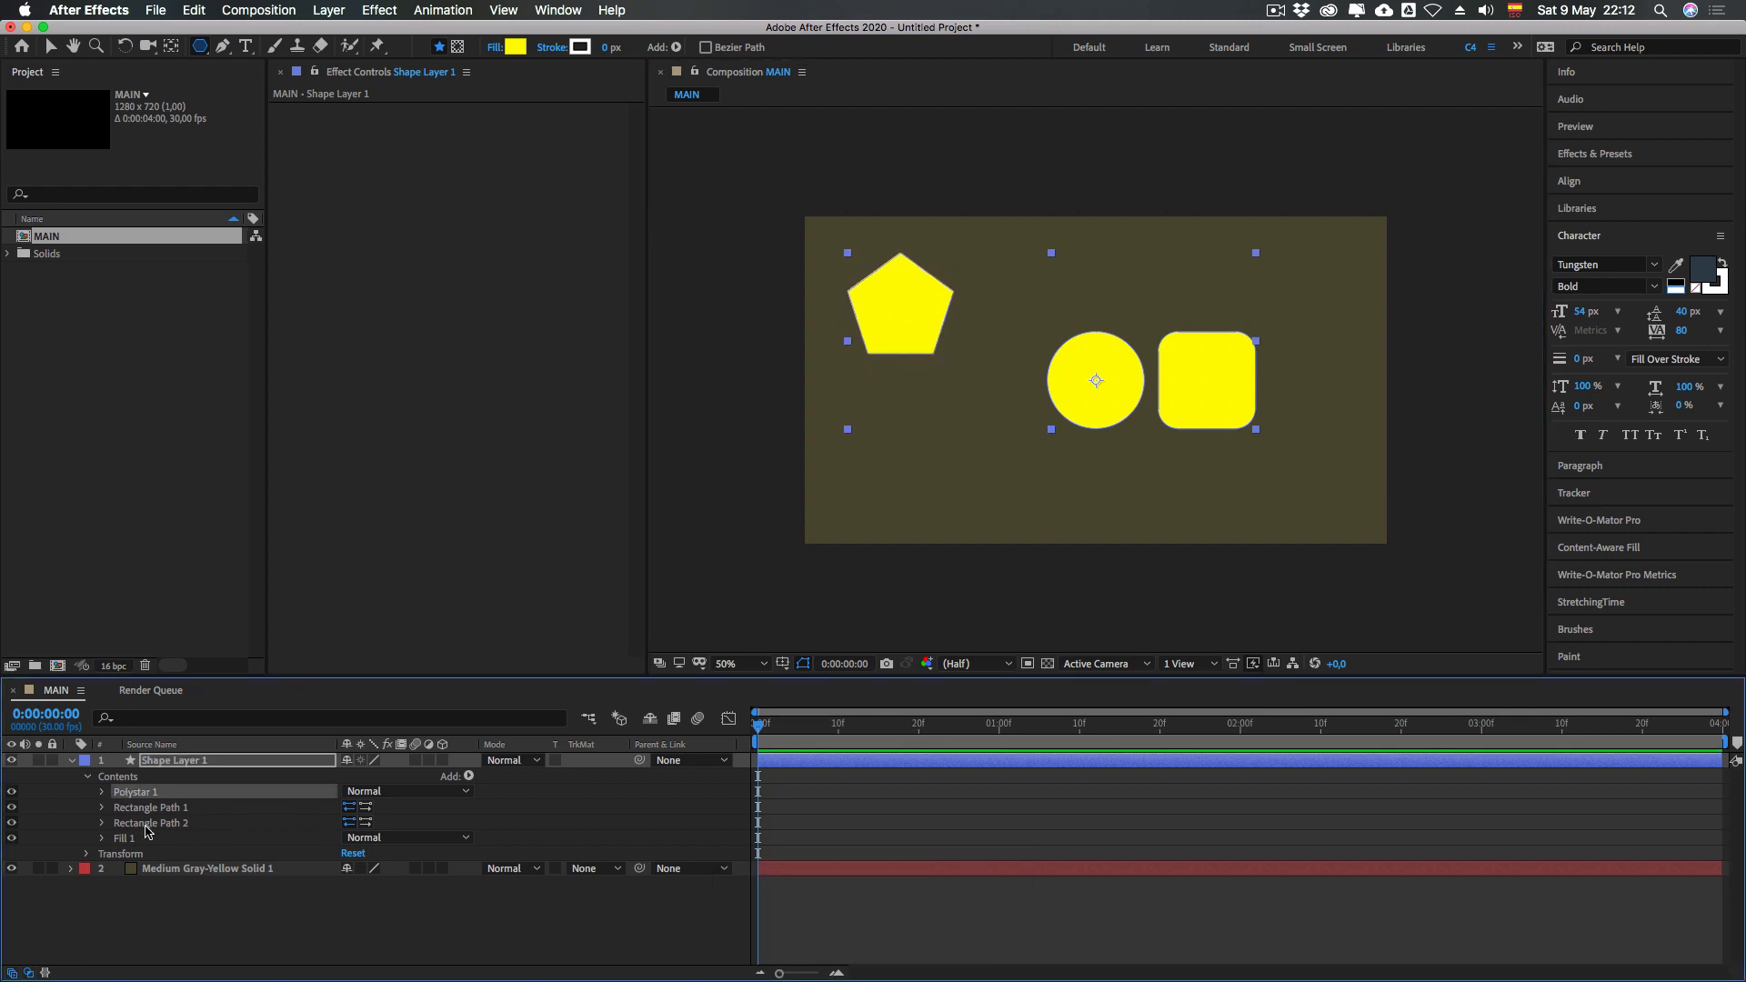
Examine the polystar and the two rectangle paths listed in Shape Layer 1's contents
{"action": "left_click", "coordinate": [146, 778]}
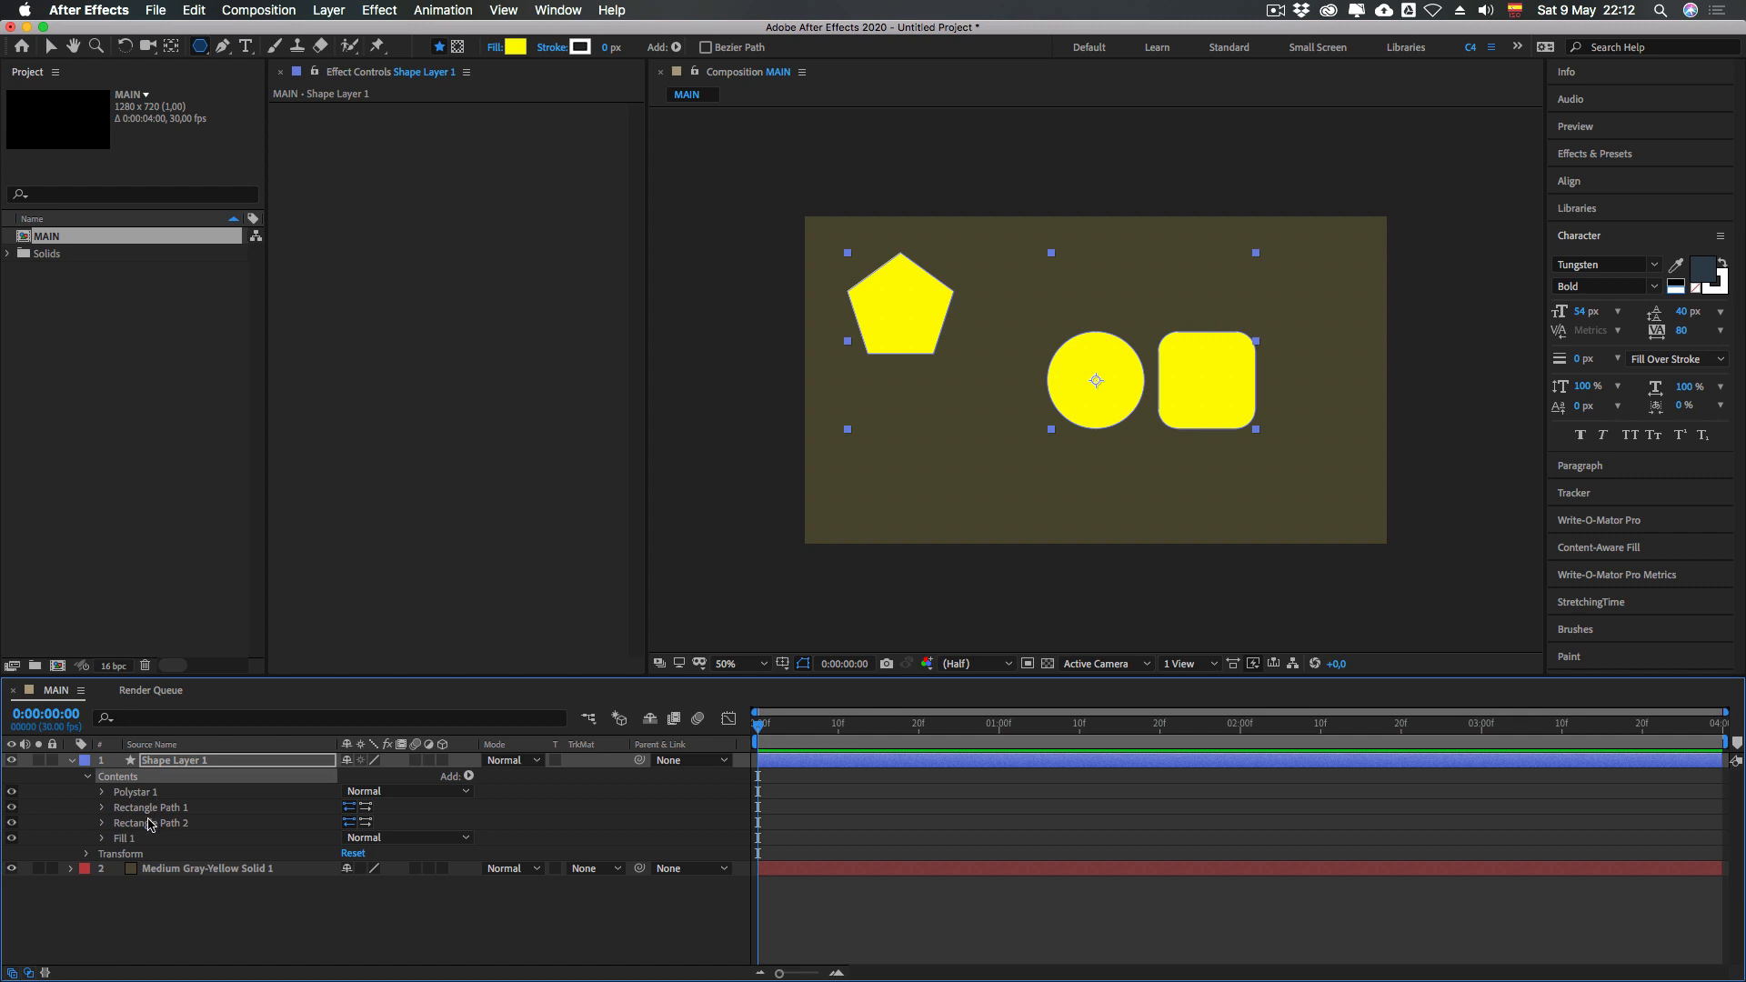
{"action": "left_click", "coordinate": [149, 823]}
{"action": "left_click", "coordinate": [148, 809]}
{"action": "left_click", "coordinate": [153, 823]}
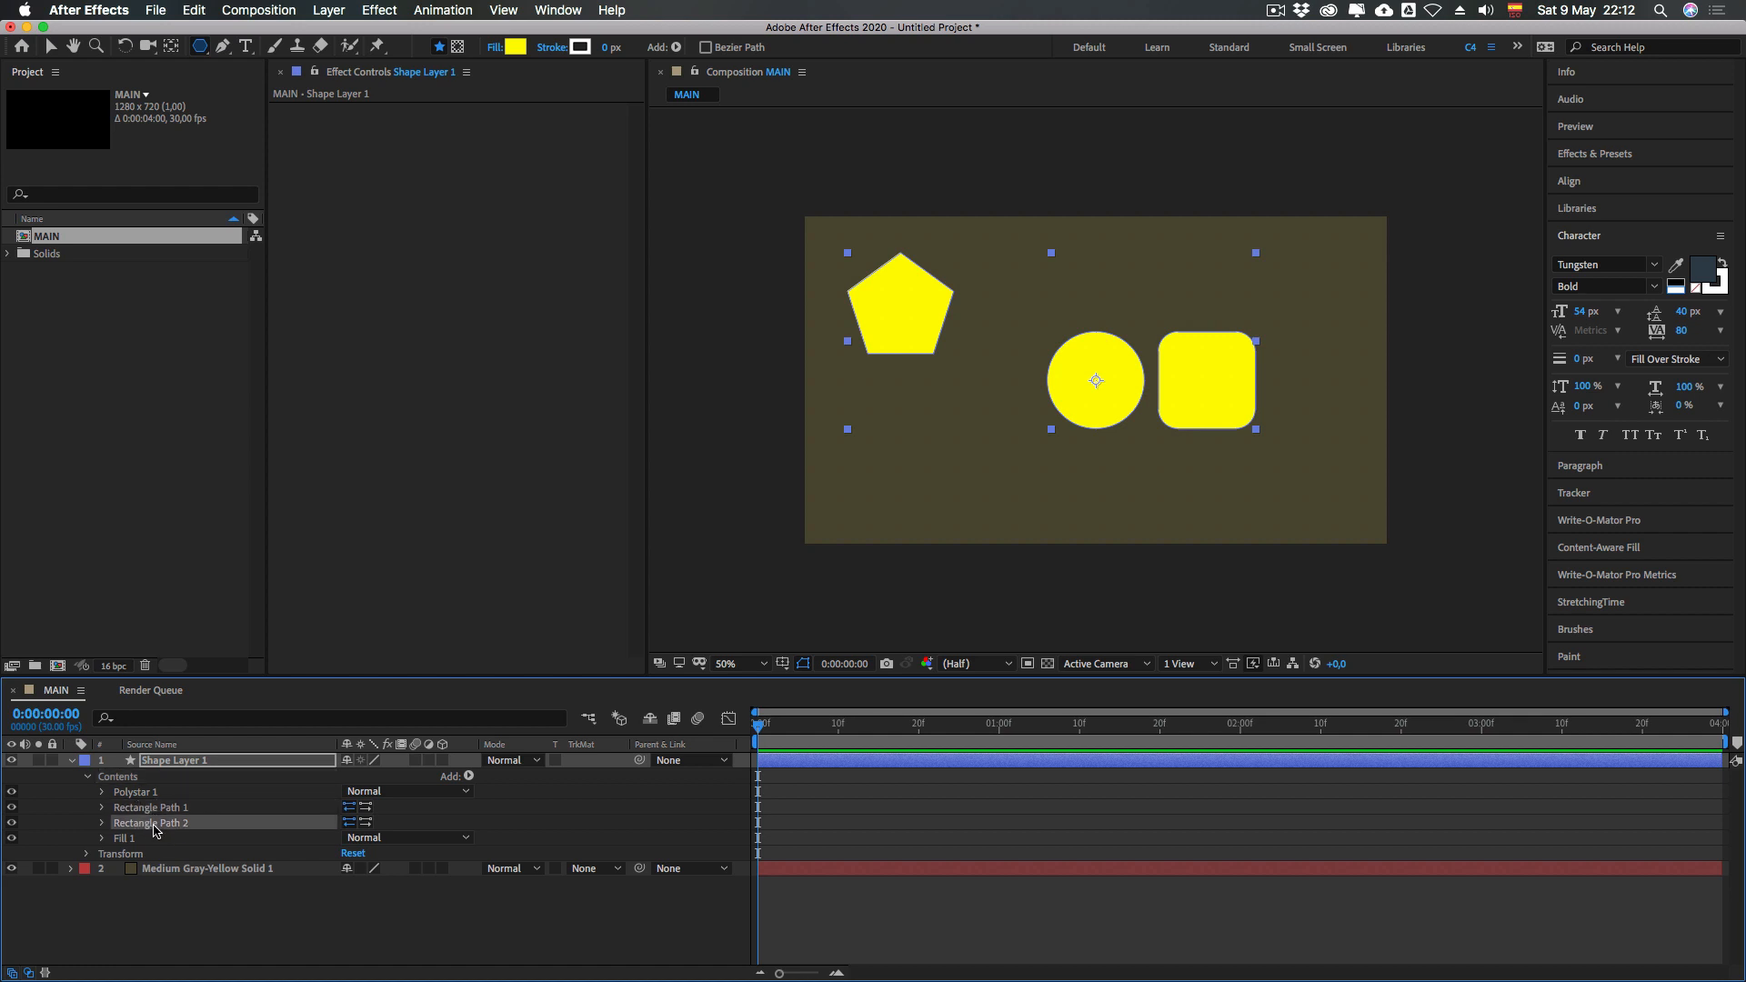
{"action": "left_click", "coordinate": [145, 809]}
{"action": "left_click", "coordinate": [150, 823]}
{"action": "left_click", "coordinate": [148, 809]}
{"action": "left_click", "coordinate": [150, 823]}
{"action": "left_click", "coordinate": [135, 793]}
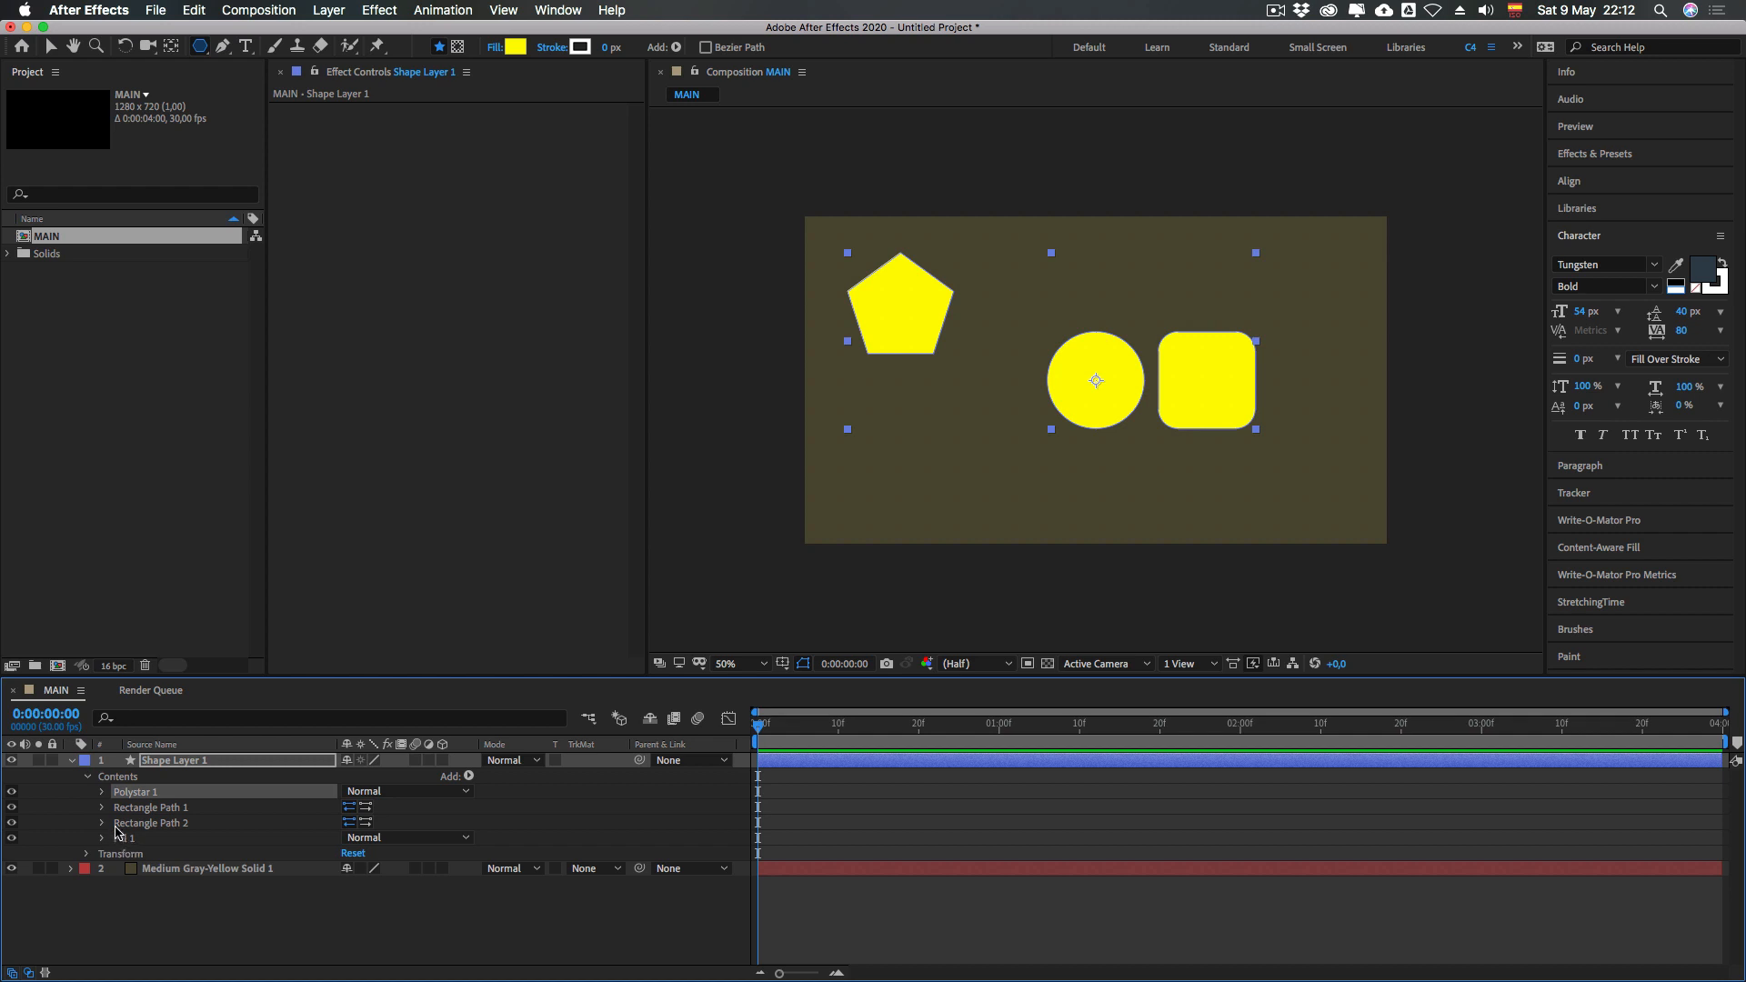
Change the fill color shared by all paths in Shape Layer 1 to bright cyan (00F2FF)
{"action": "left_click", "coordinate": [174, 760]}
{"action": "left_click", "coordinate": [101, 838]}
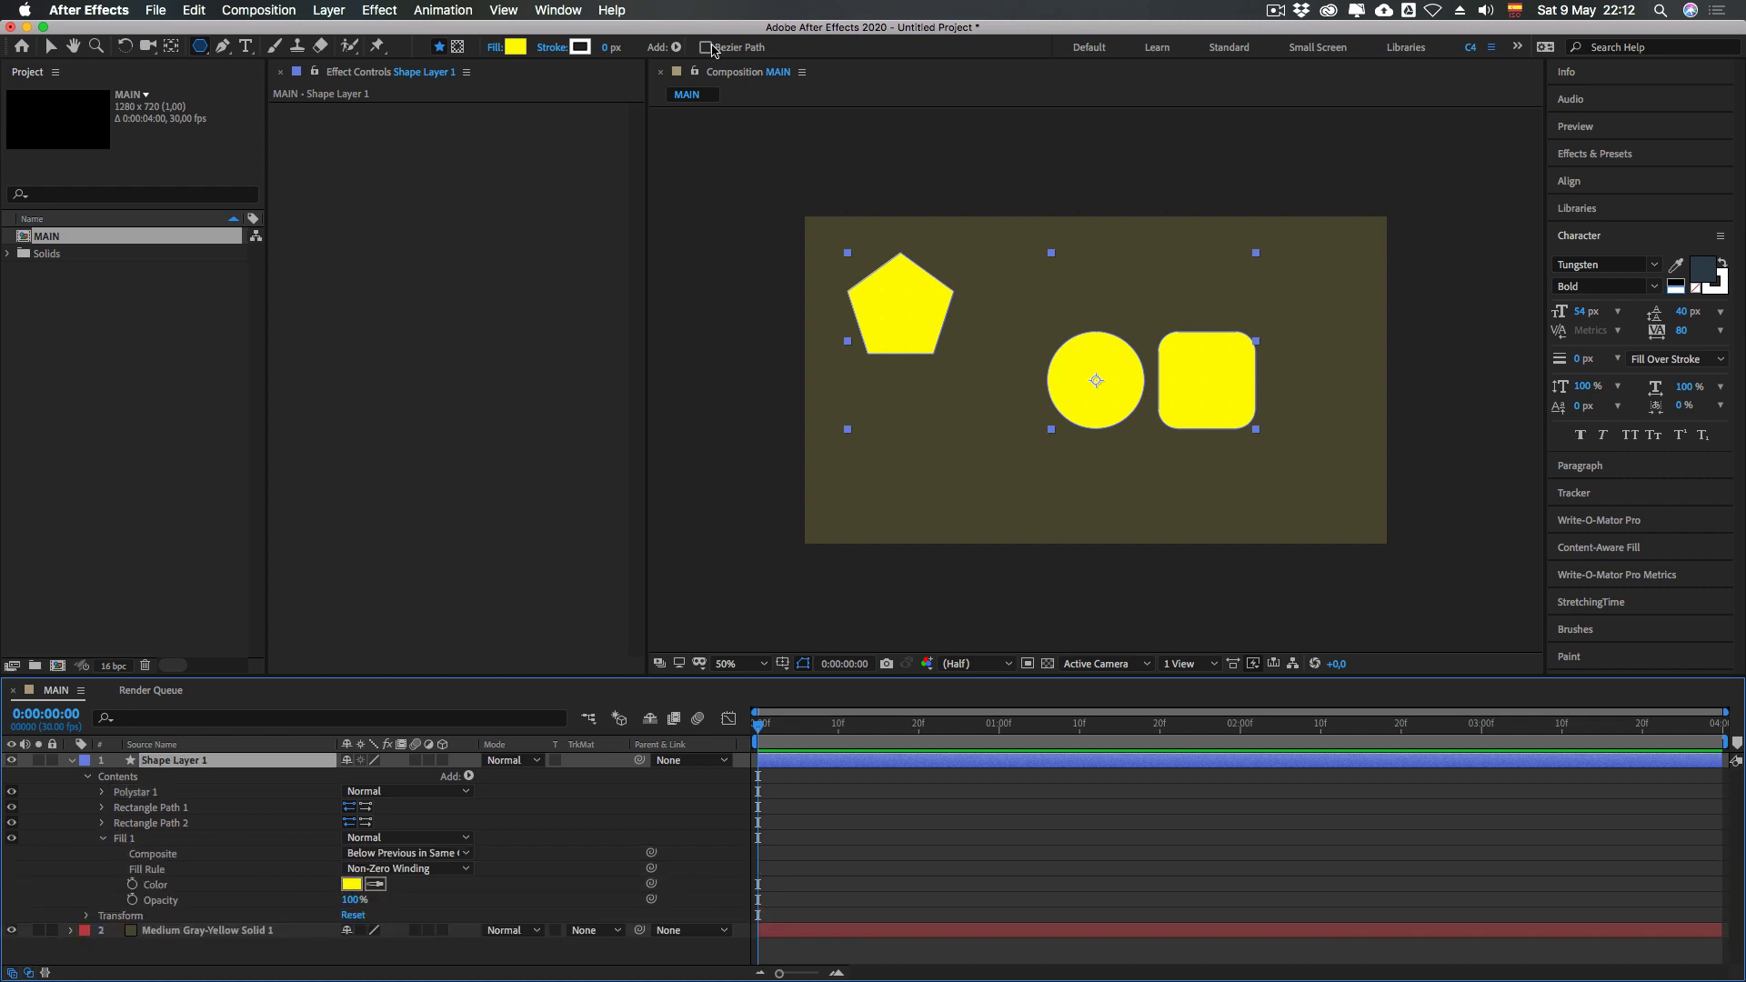
{"action": "left_click", "coordinate": [516, 47]}
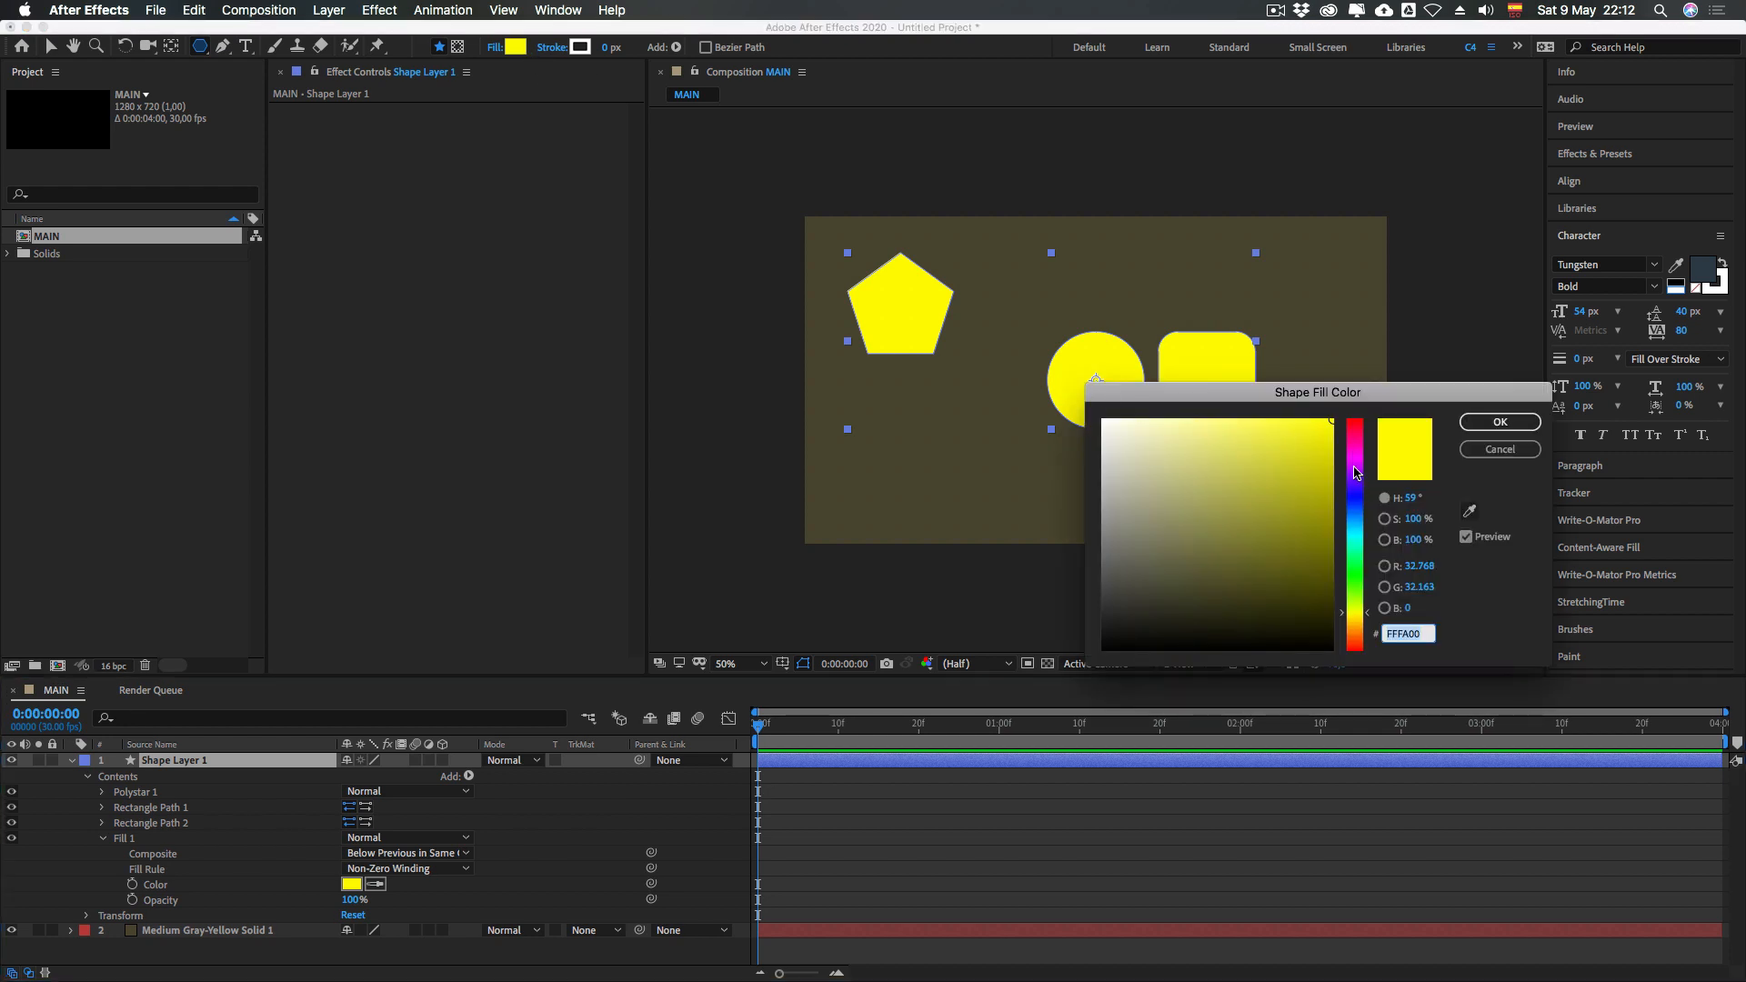
{"action": "left_click_drag", "start_coordinate": [1356, 506], "coordinate": [1358, 533]}
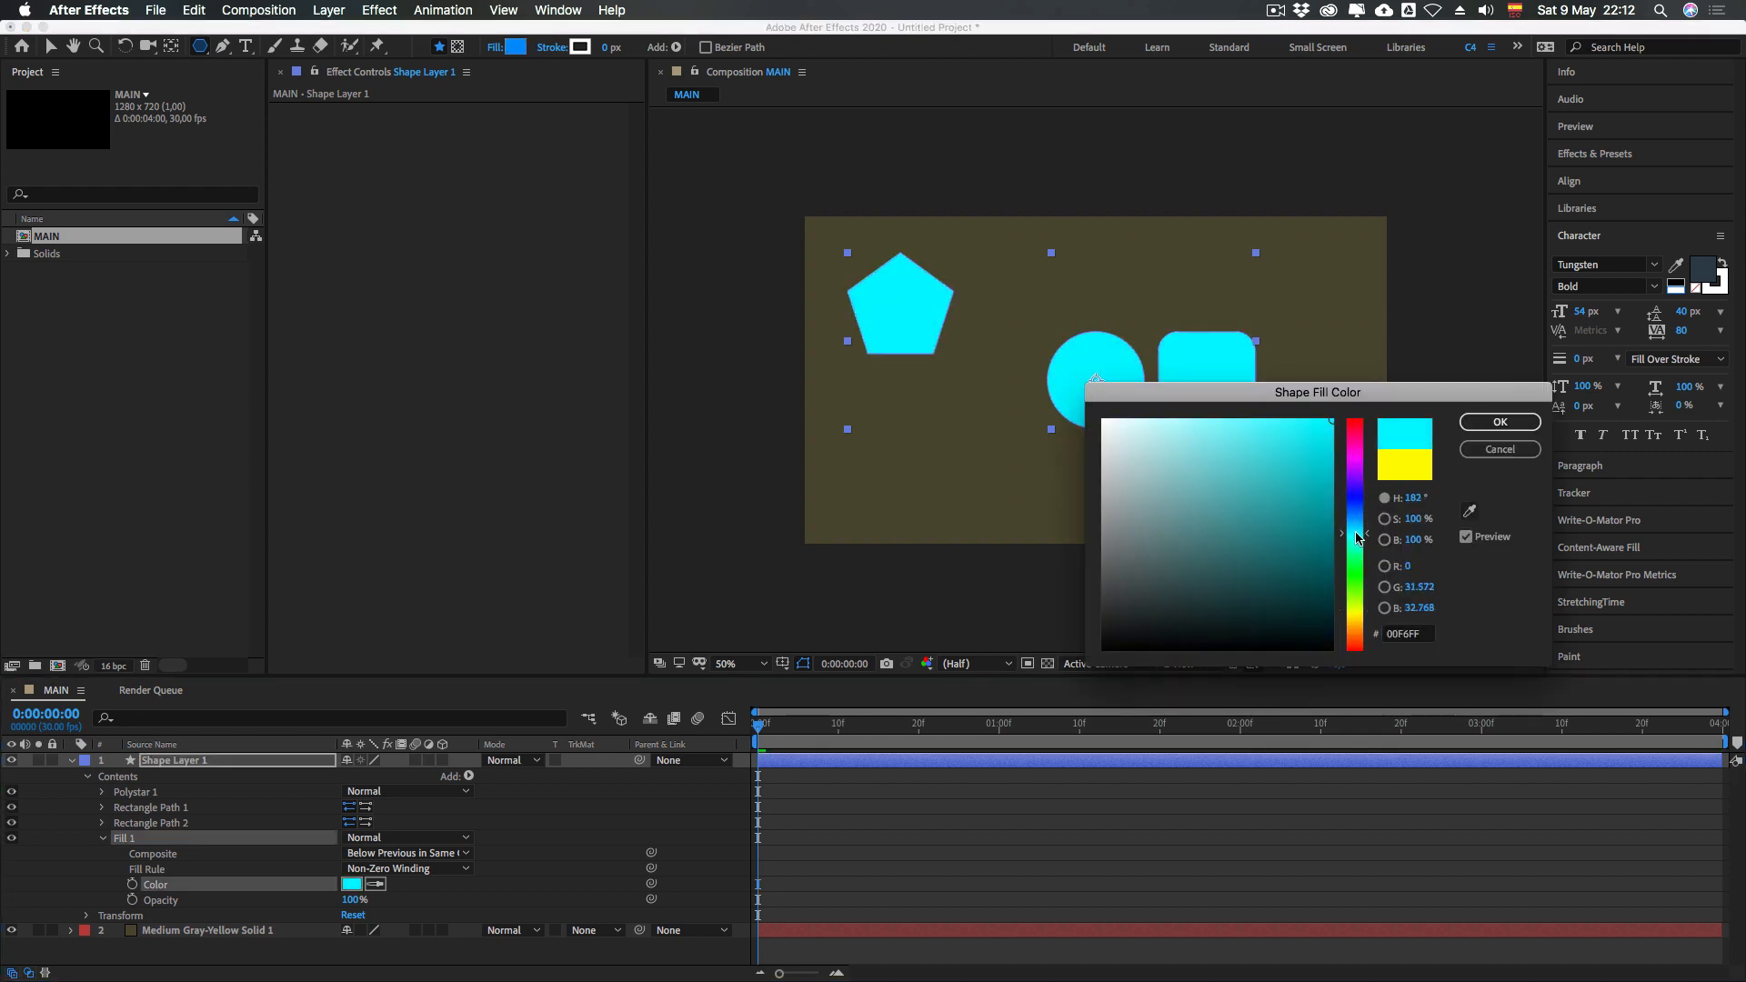
{"action": "left_click", "coordinate": [1501, 422]}
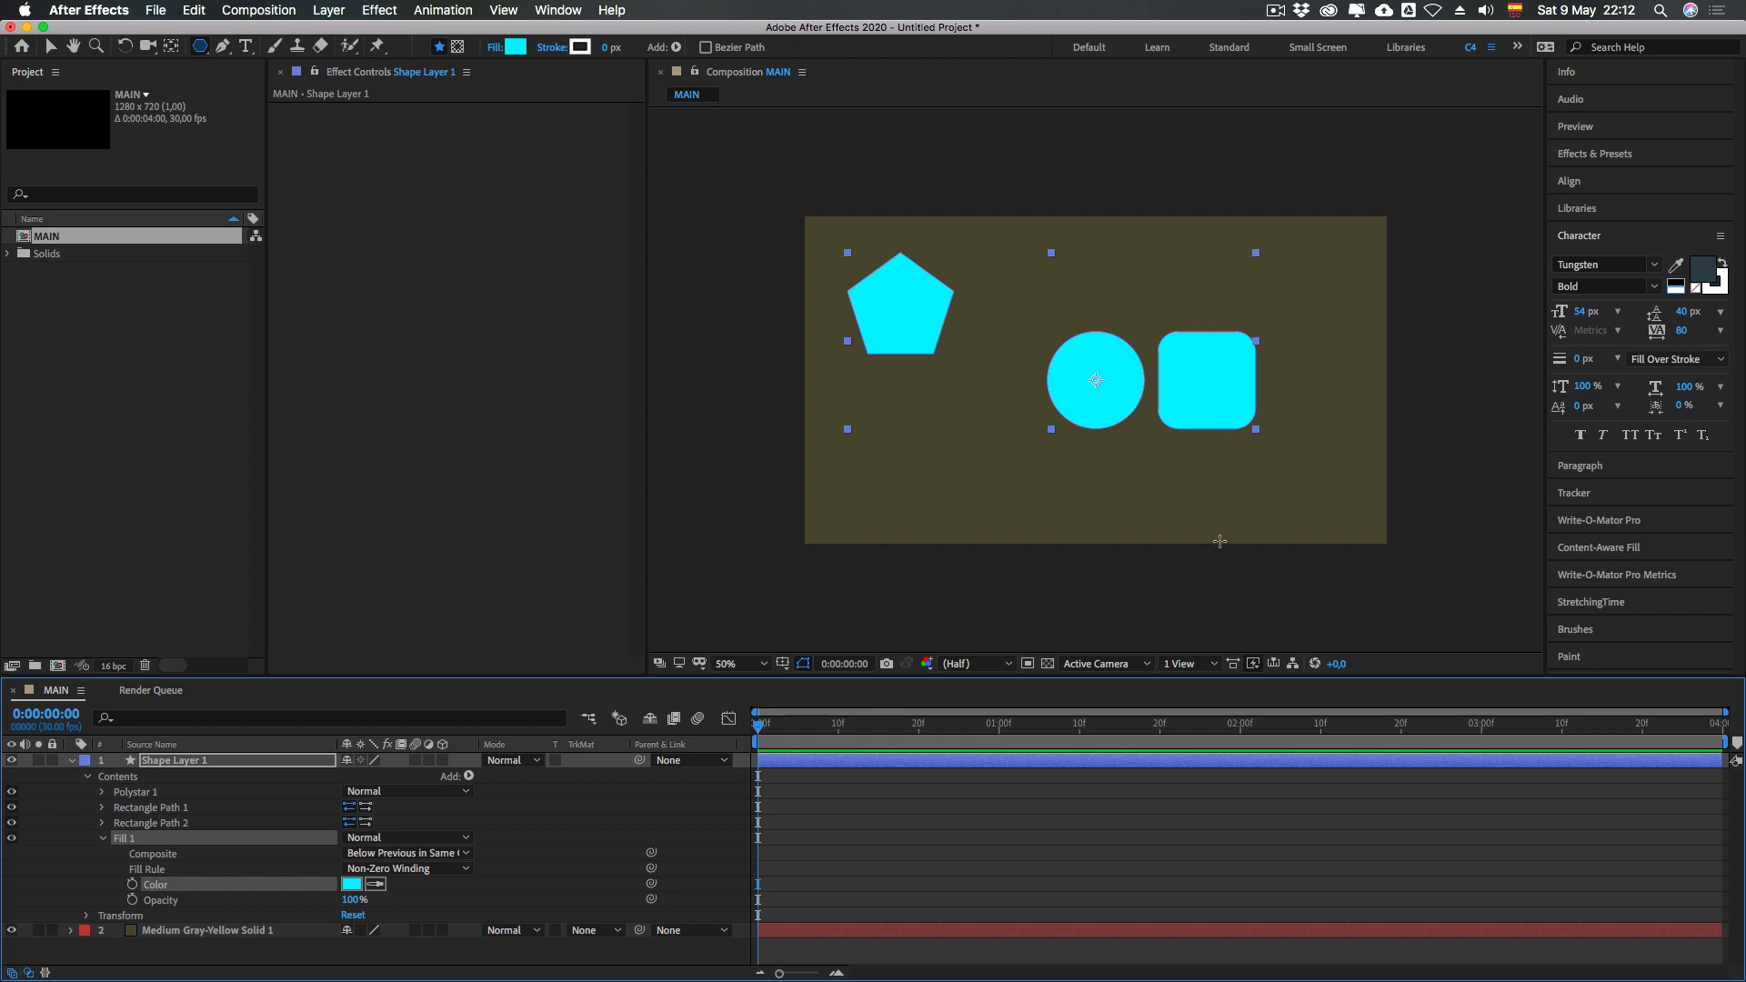
{"action": "left_click", "coordinate": [102, 838]}
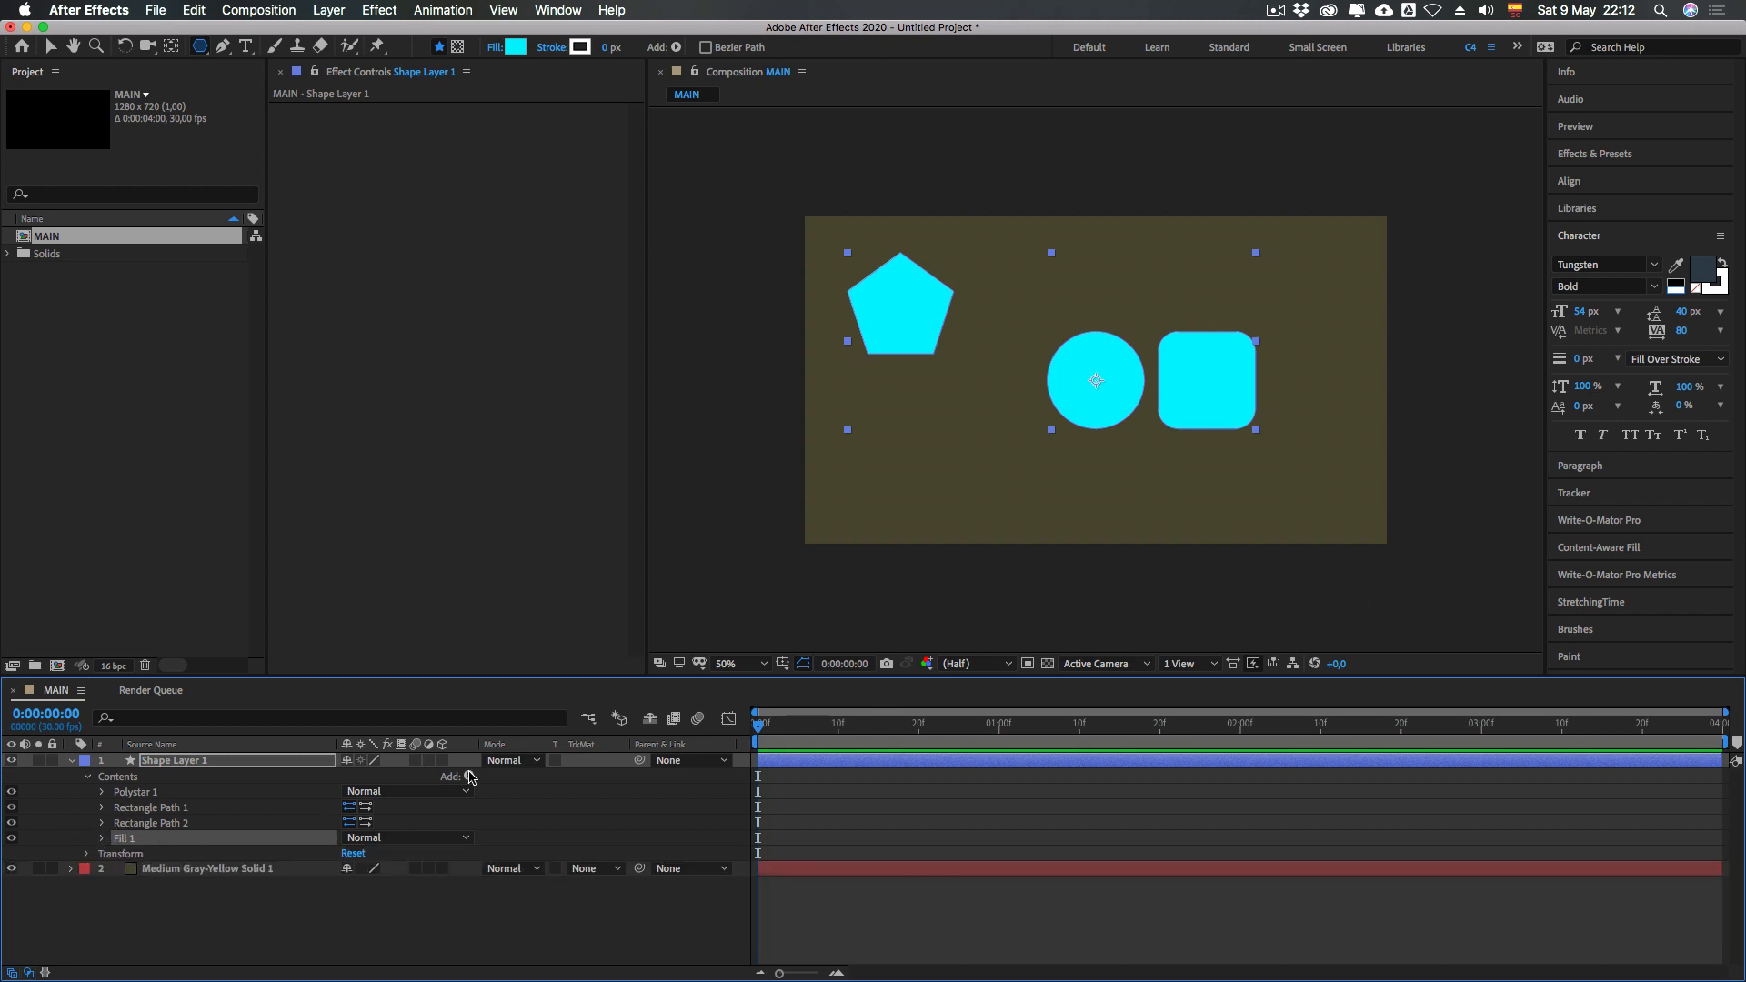
{"action": "left_click", "coordinate": [132, 822]}
{"action": "left_click", "coordinate": [131, 807]}
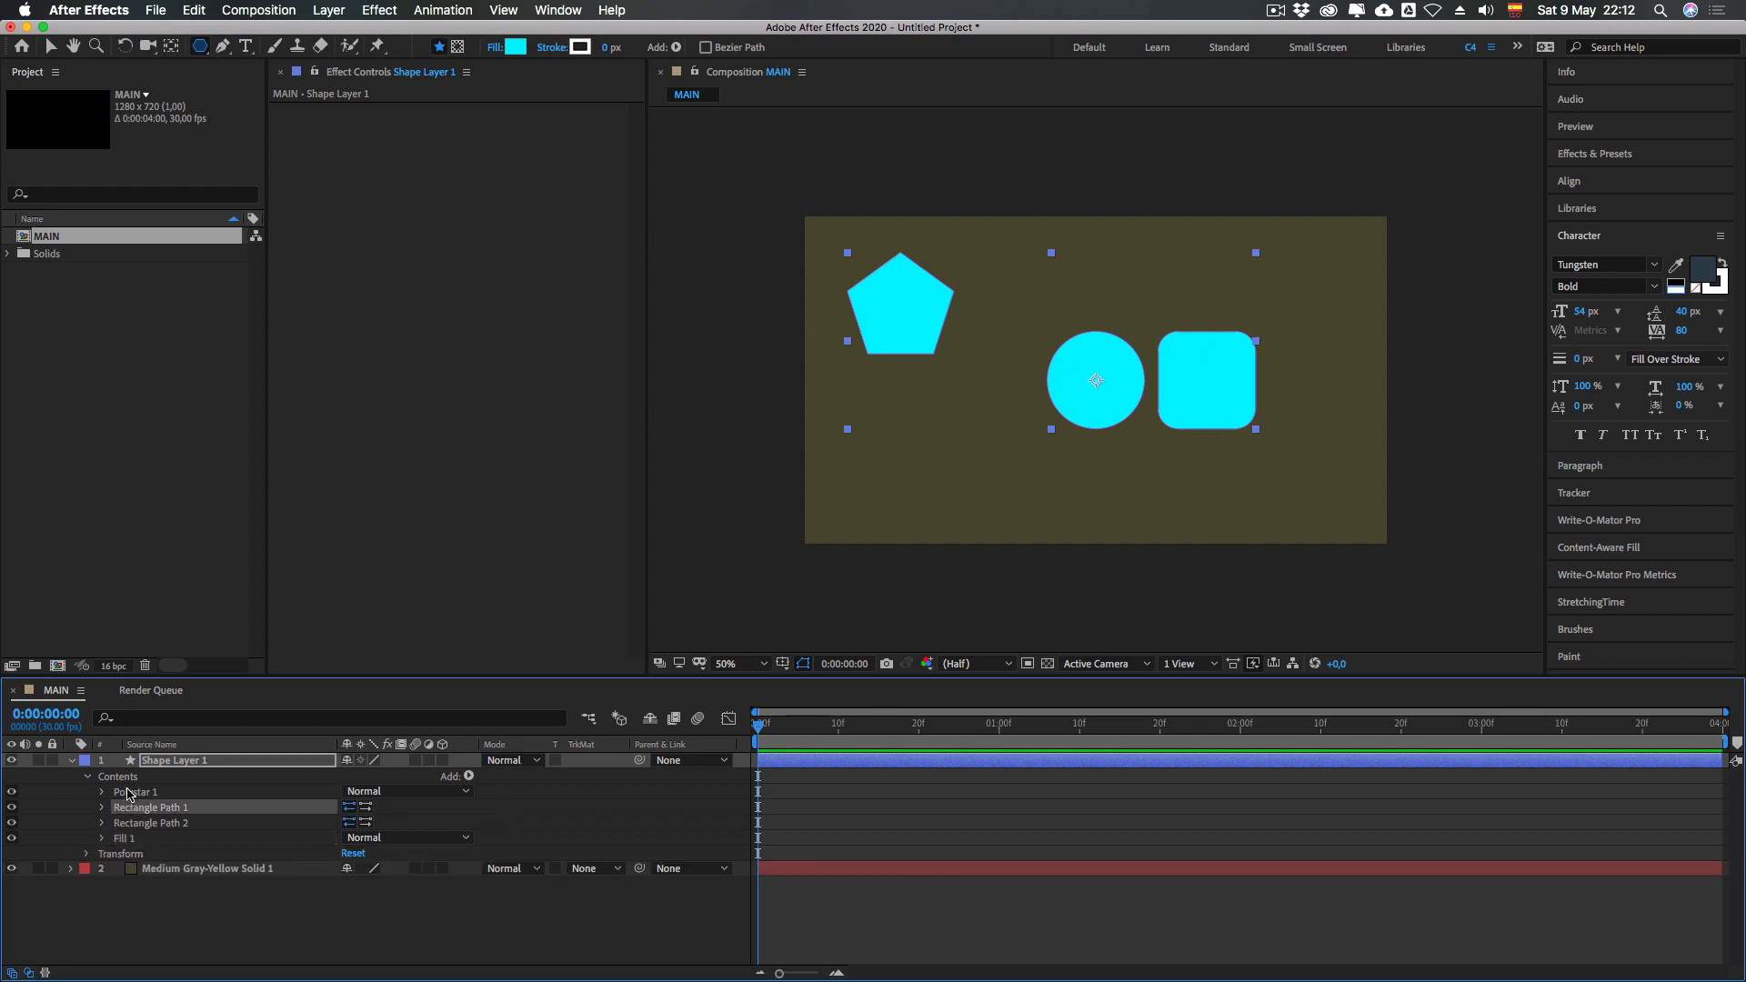
{"action": "left_click", "coordinate": [134, 792]}
Draw a large circle as a separate shape layer with the Ellipse tool, placed partly over the pentagon and the small circle
{"action": "left_click", "coordinate": [72, 760]}
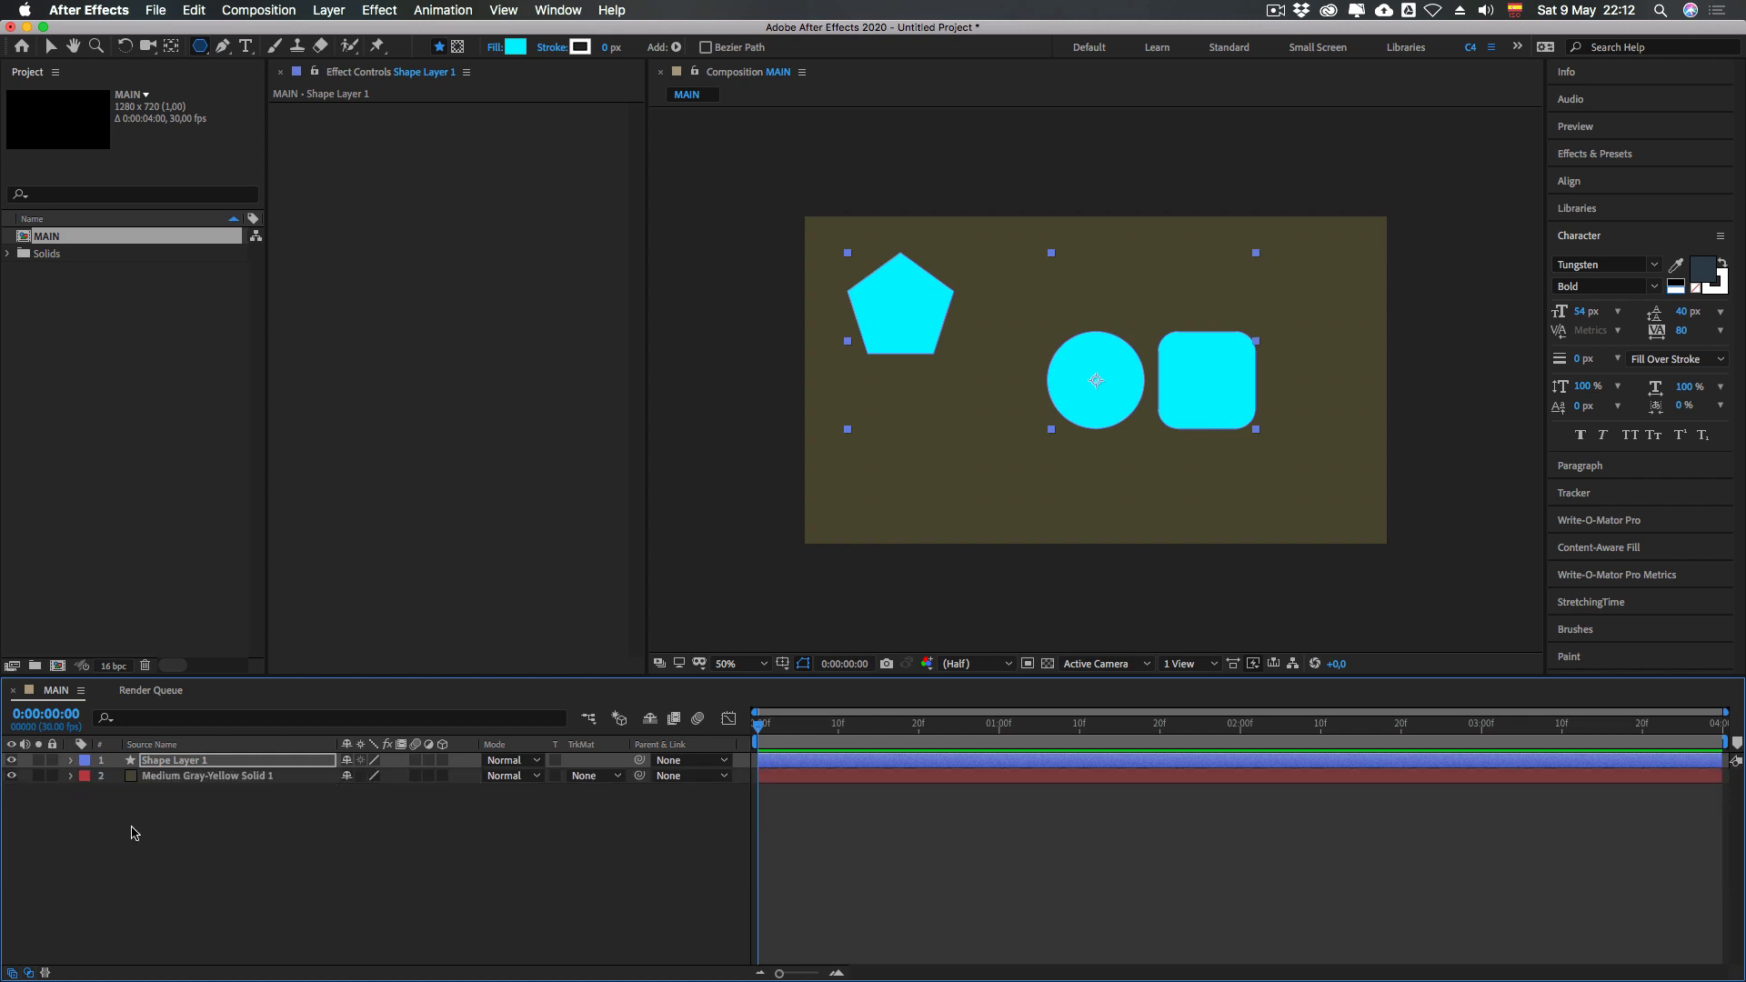
{"action": "left_click", "coordinate": [135, 767]}
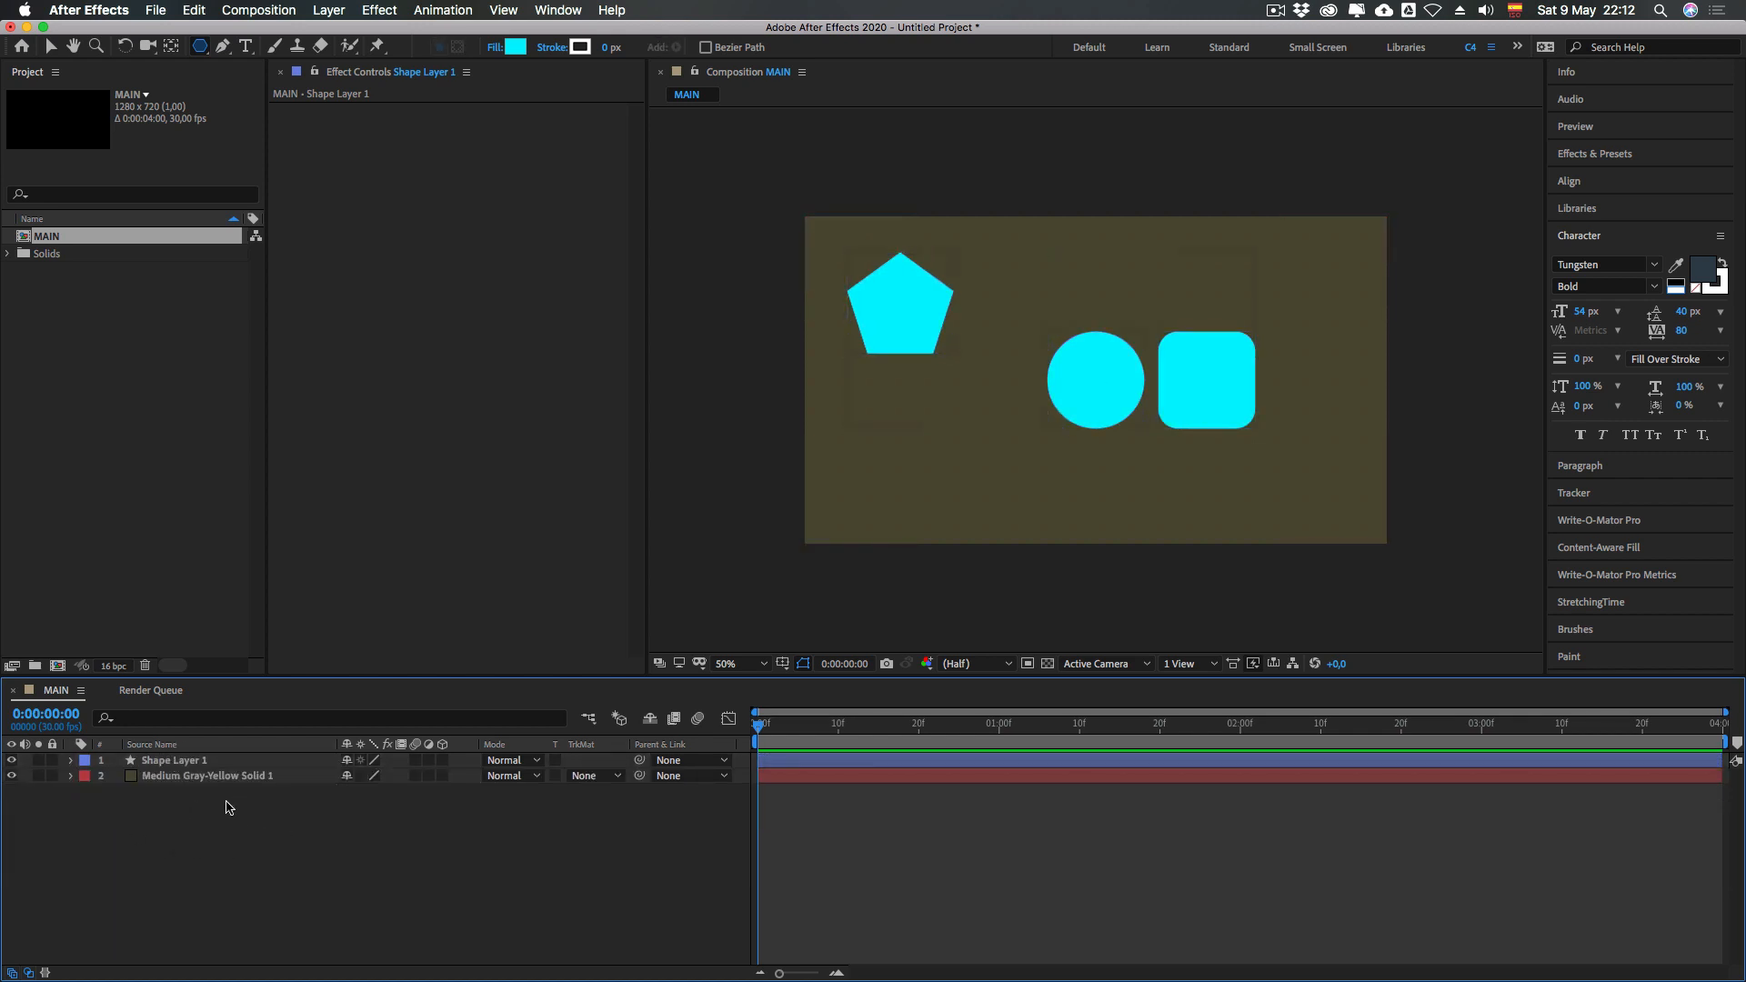
{"action": "left_click_drag", "start_coordinate": [207, 47], "coordinate": [263, 87]}
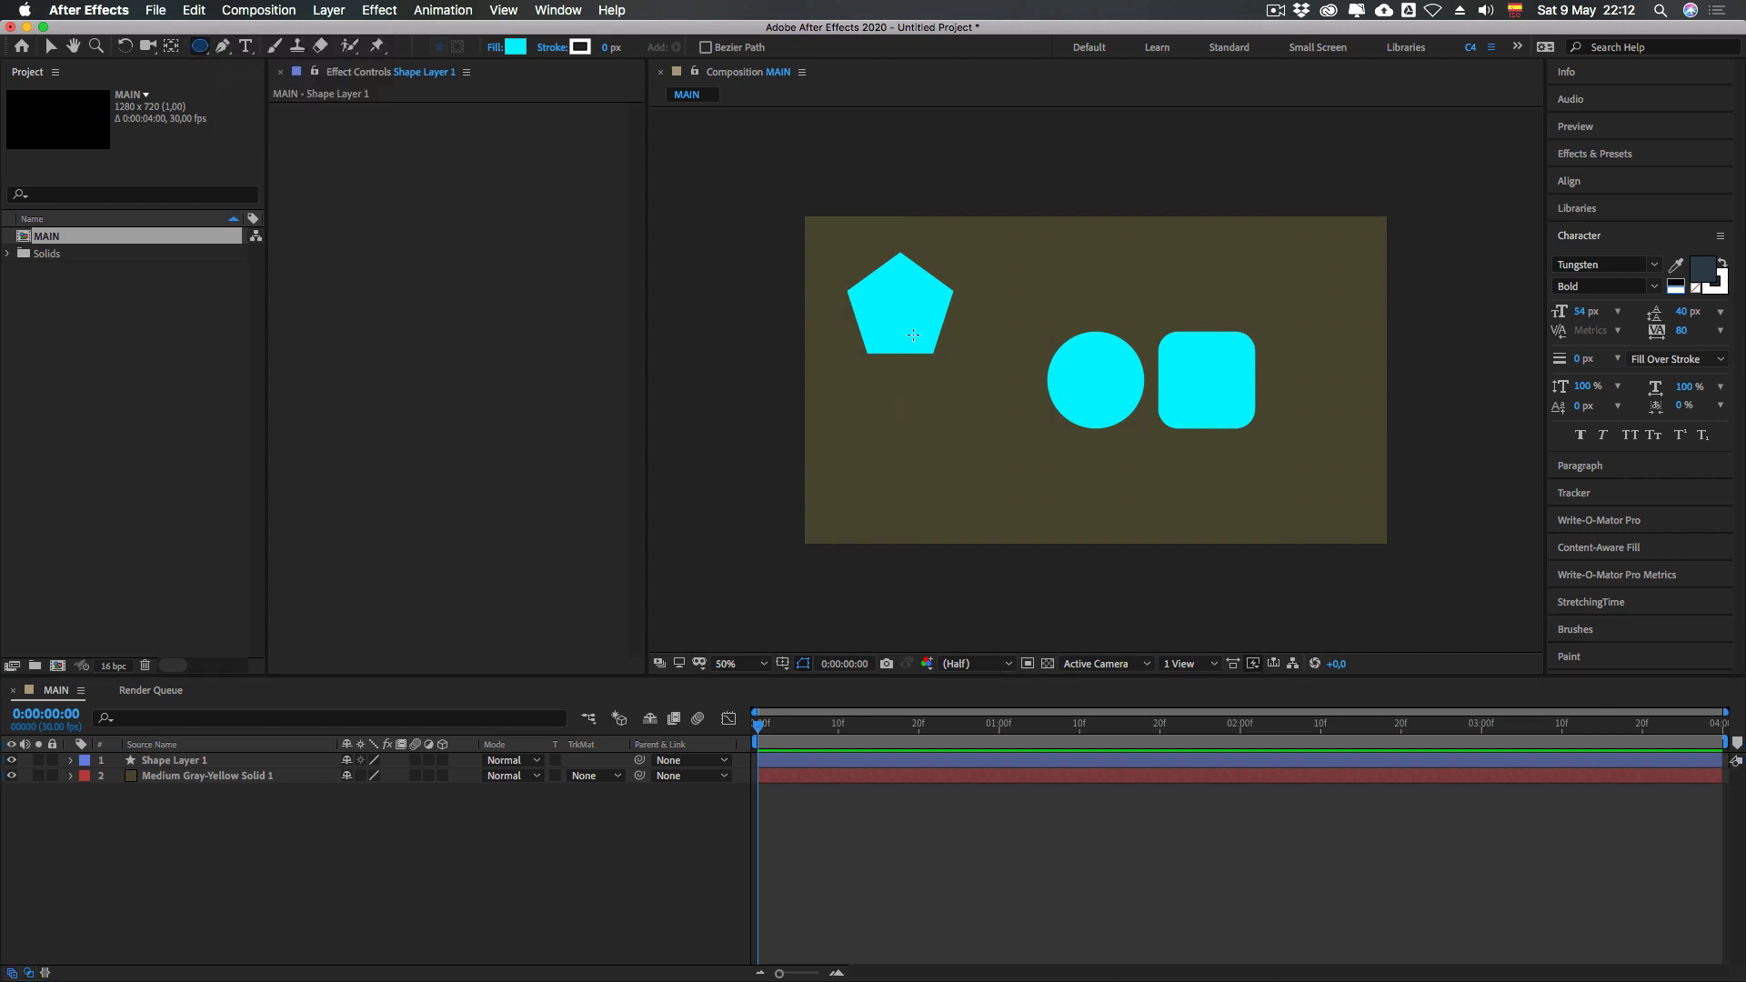
{"action": "left_click_drag", "start_coordinate": [914, 326], "coordinate": [1105, 515]}
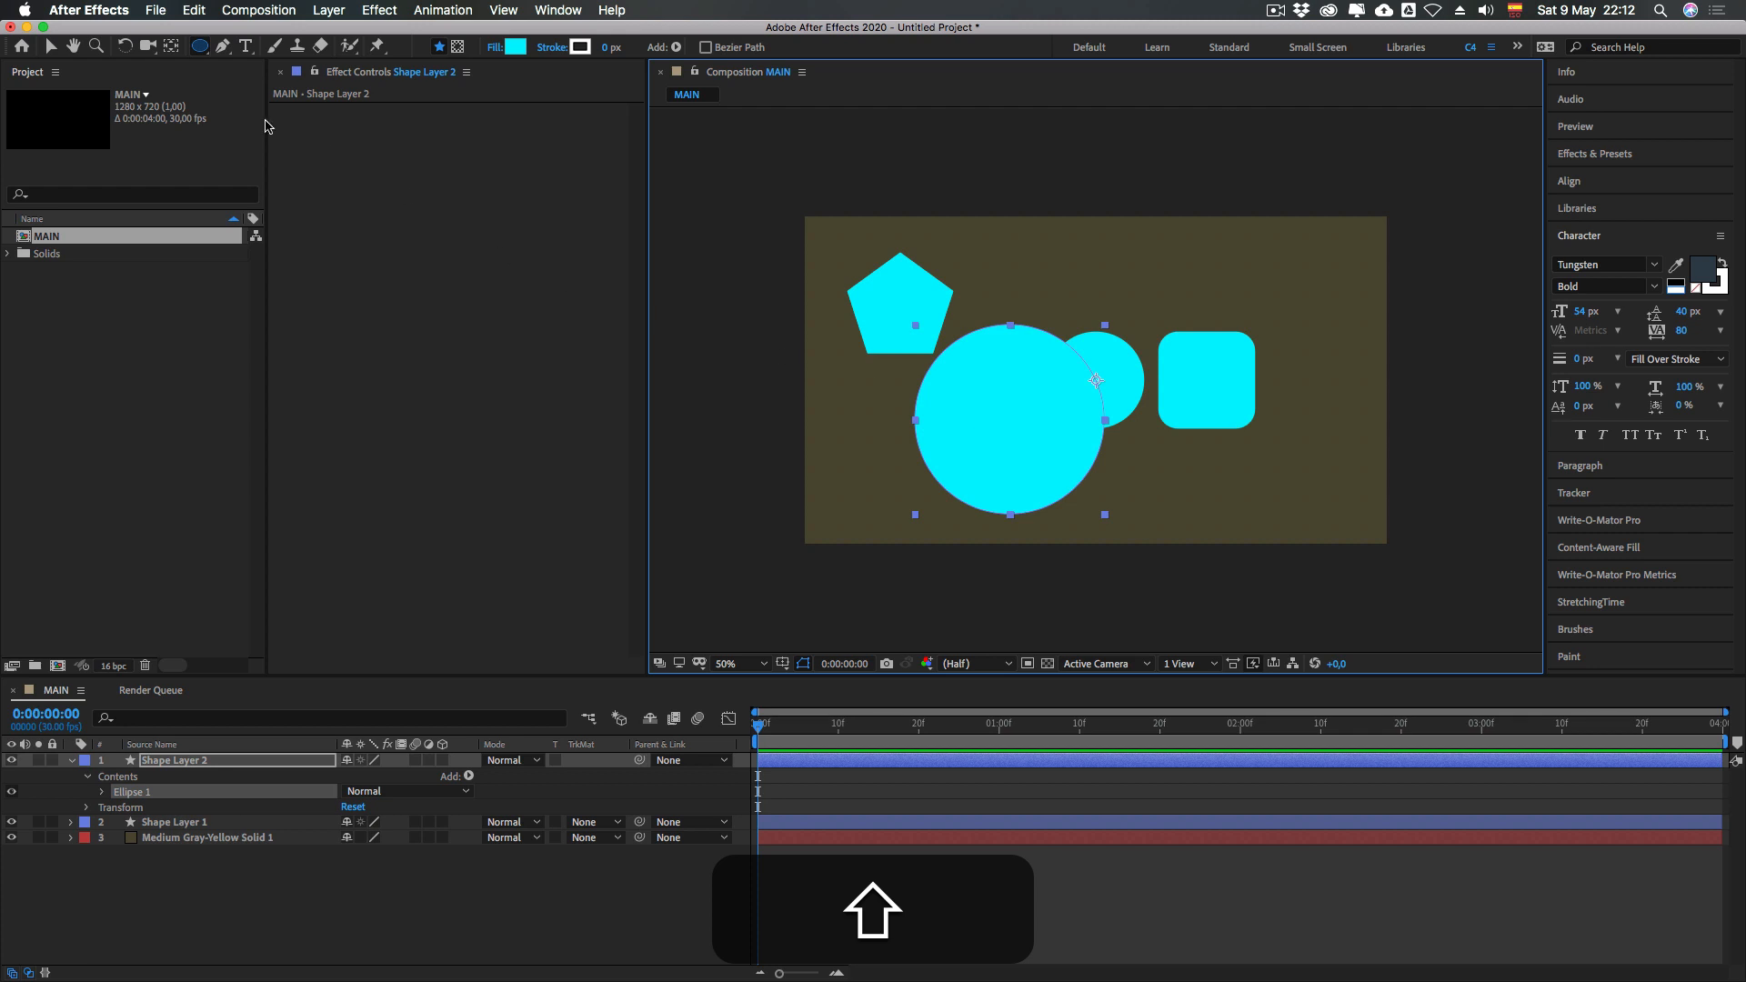
{"action": "key", "text": "v"}
{"action": "left_click_drag", "start_coordinate": [1007, 417], "coordinate": [972, 404]}
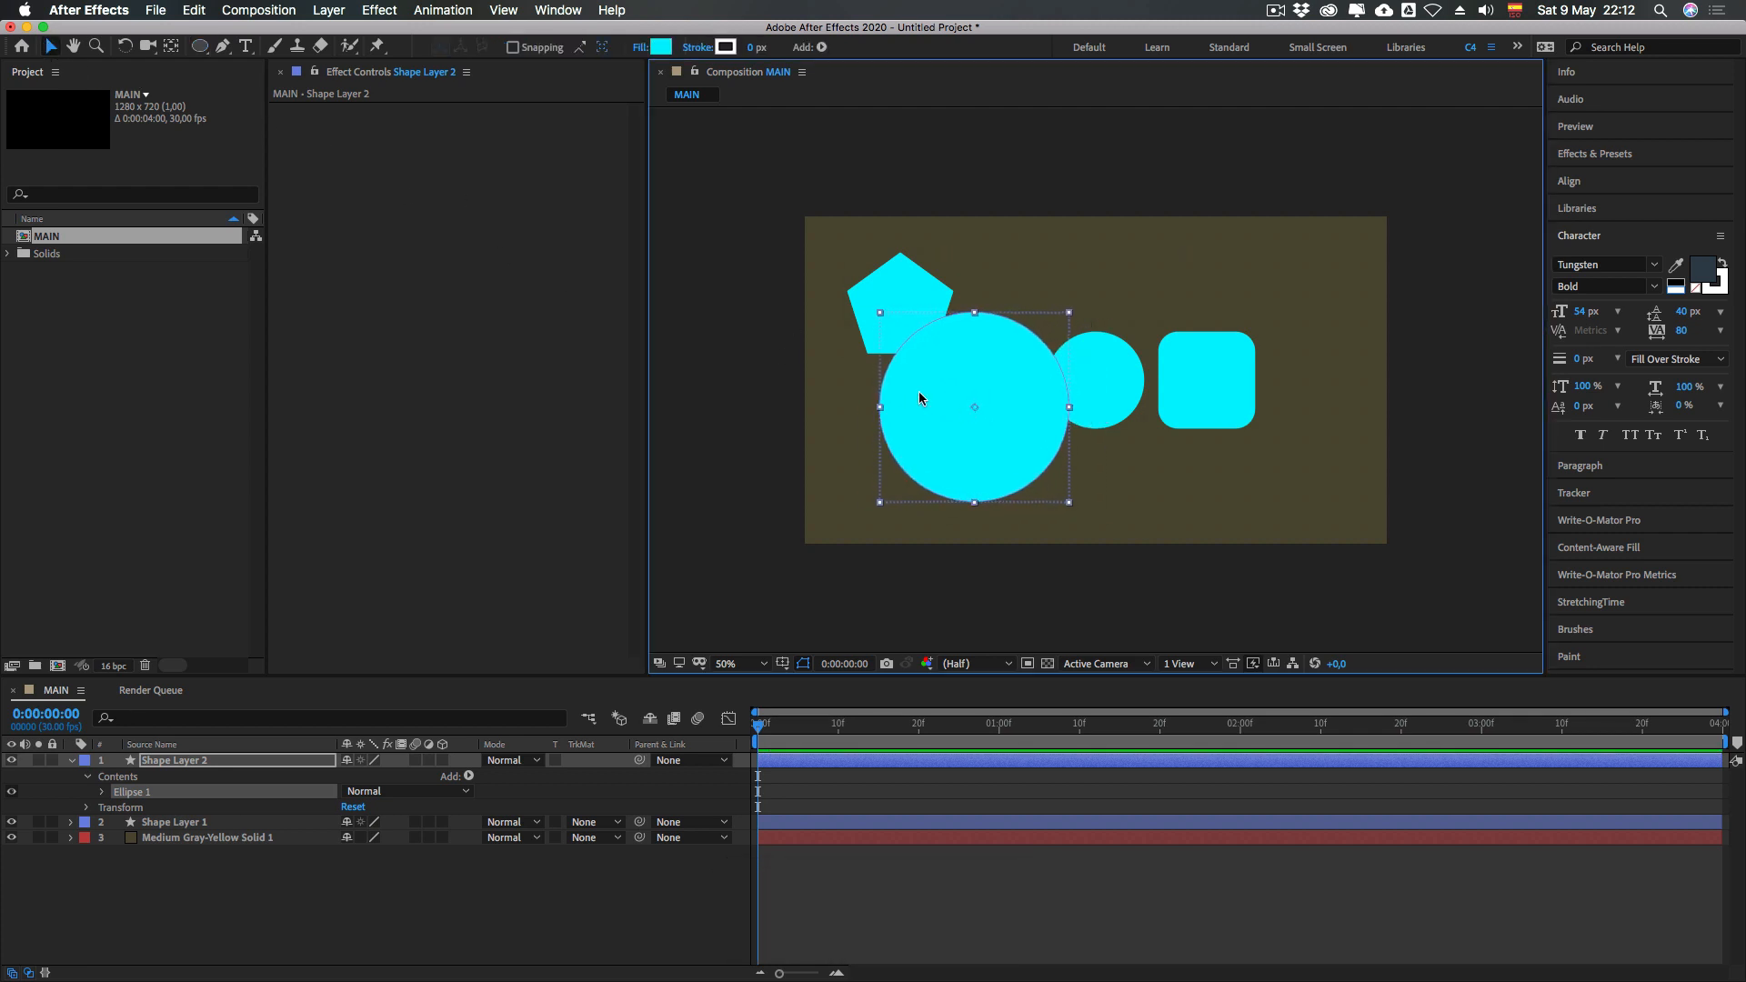
{"action": "left_click", "coordinate": [167, 858]}
Change the fill color of the large circle on Shape Layer 2 to a dark golden yellow
{"action": "left_click", "coordinate": [180, 763]}
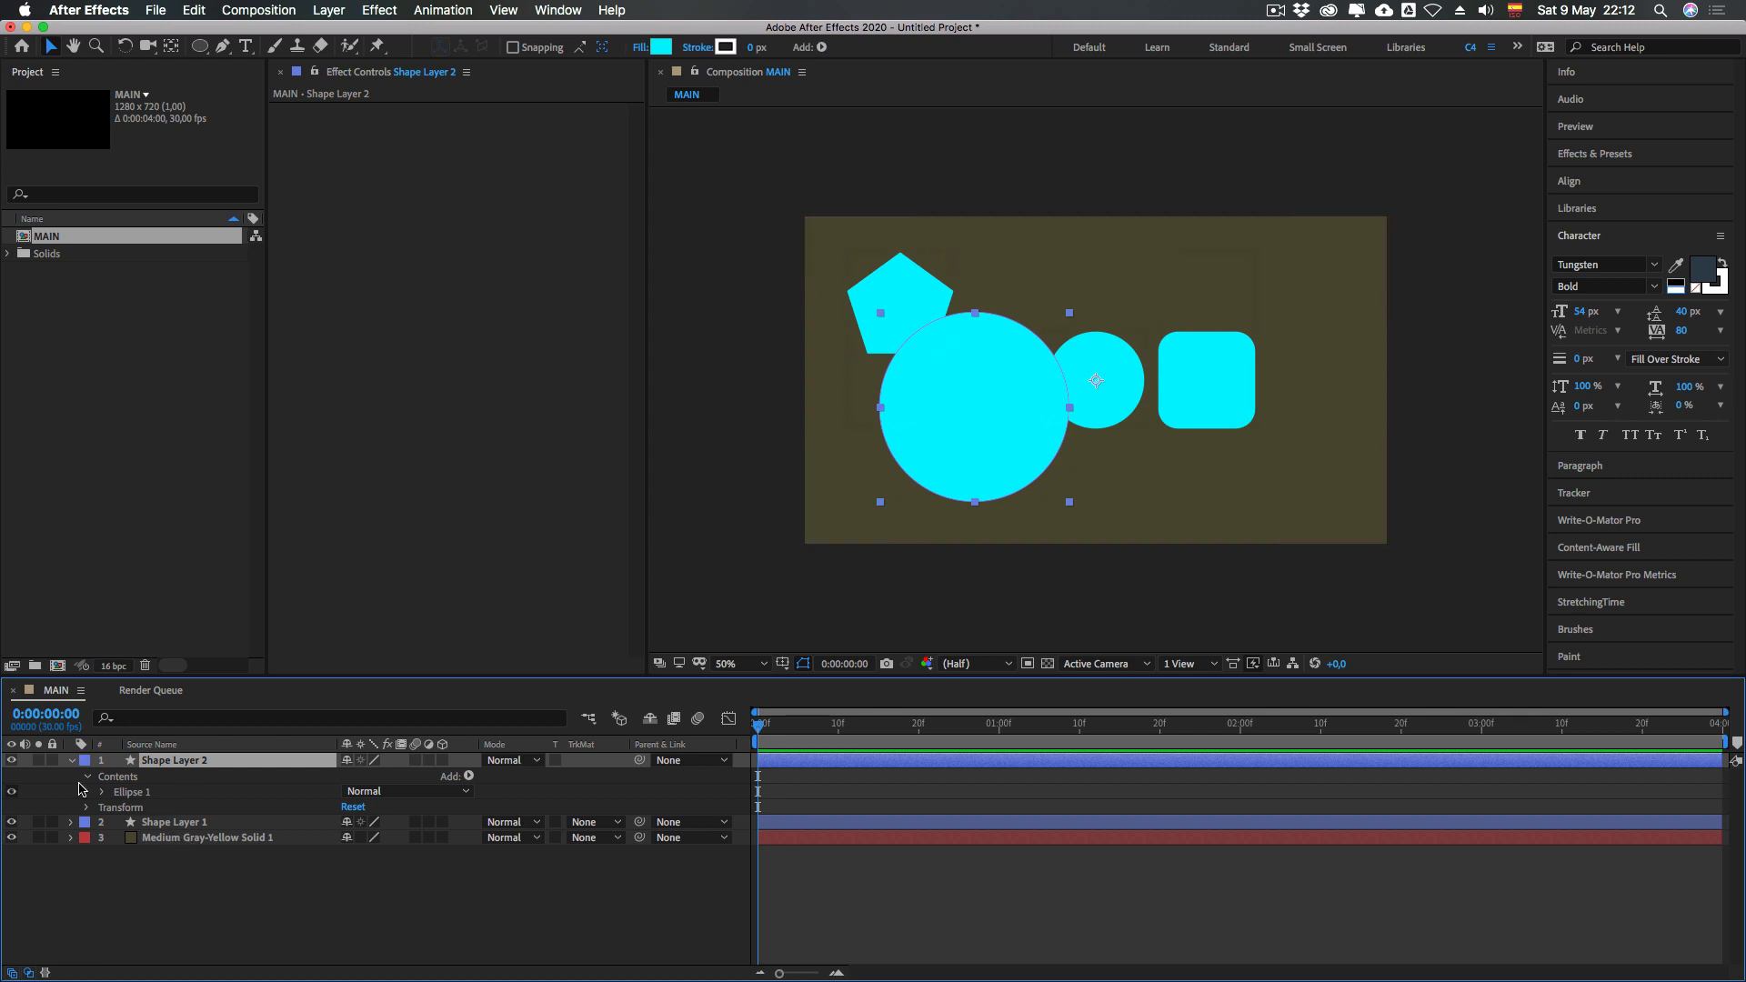
{"action": "left_click", "coordinate": [103, 792]}
{"action": "left_click", "coordinate": [102, 792]}
{"action": "left_click", "coordinate": [71, 760]}
{"action": "left_click", "coordinate": [661, 47]}
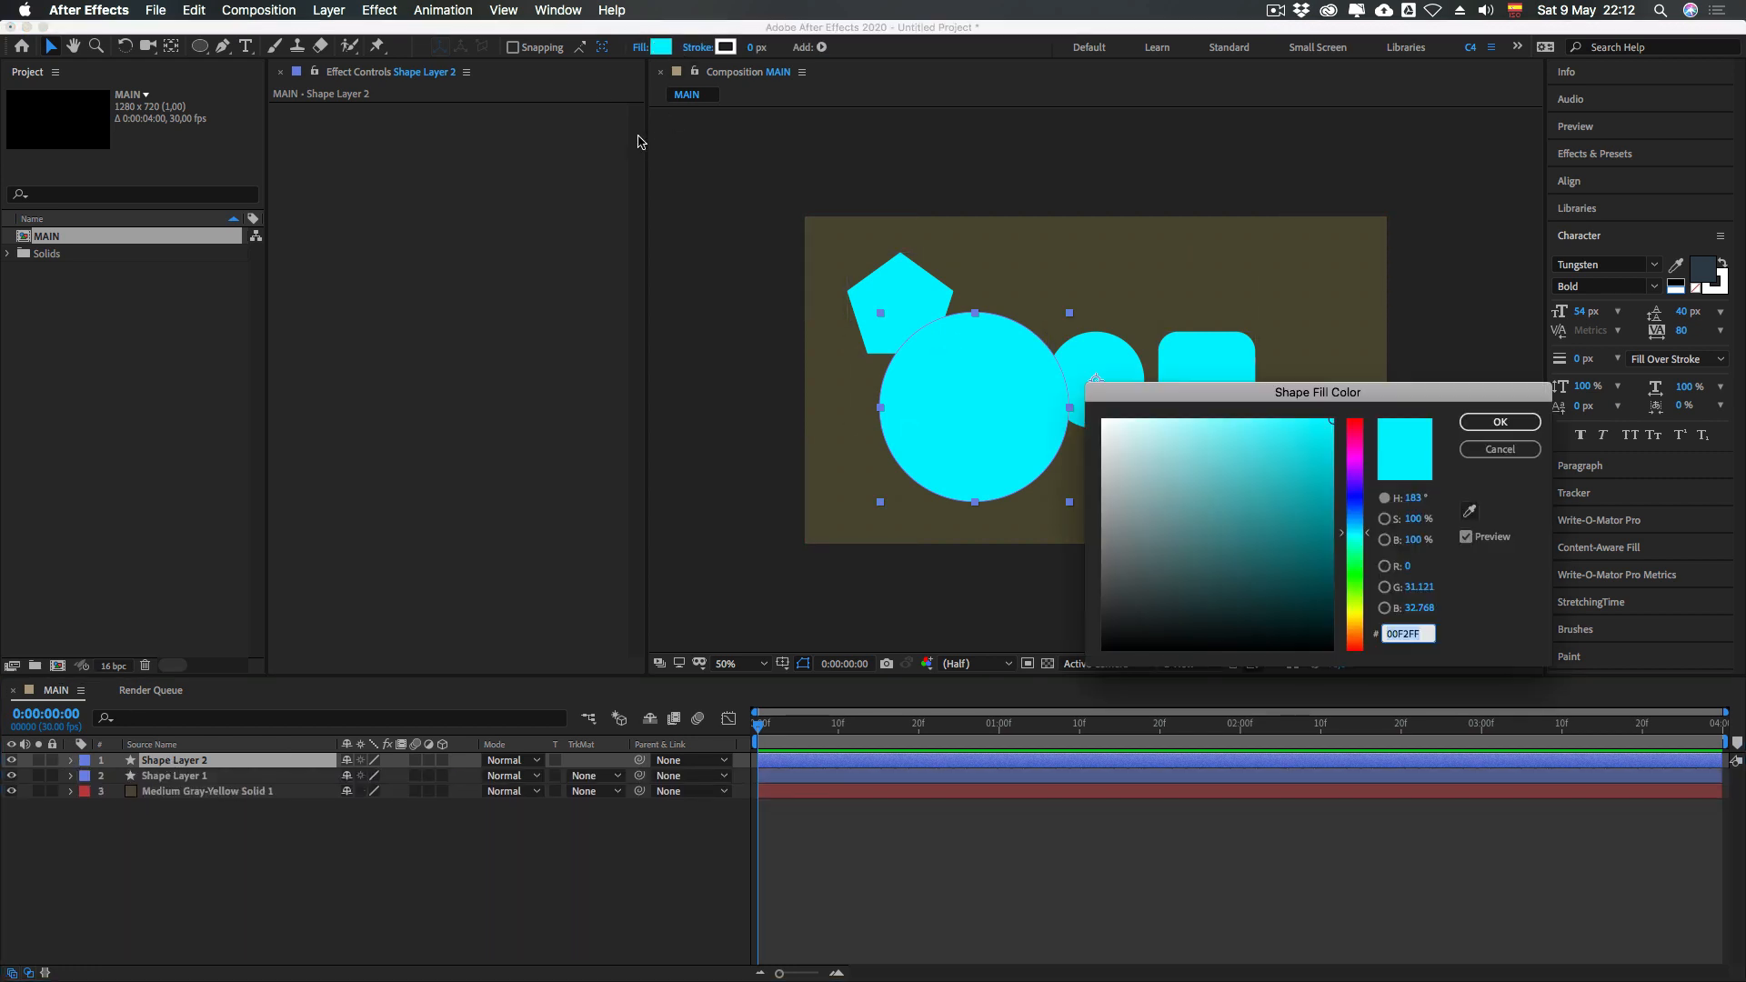
{"action": "left_click", "coordinate": [1355, 619]}
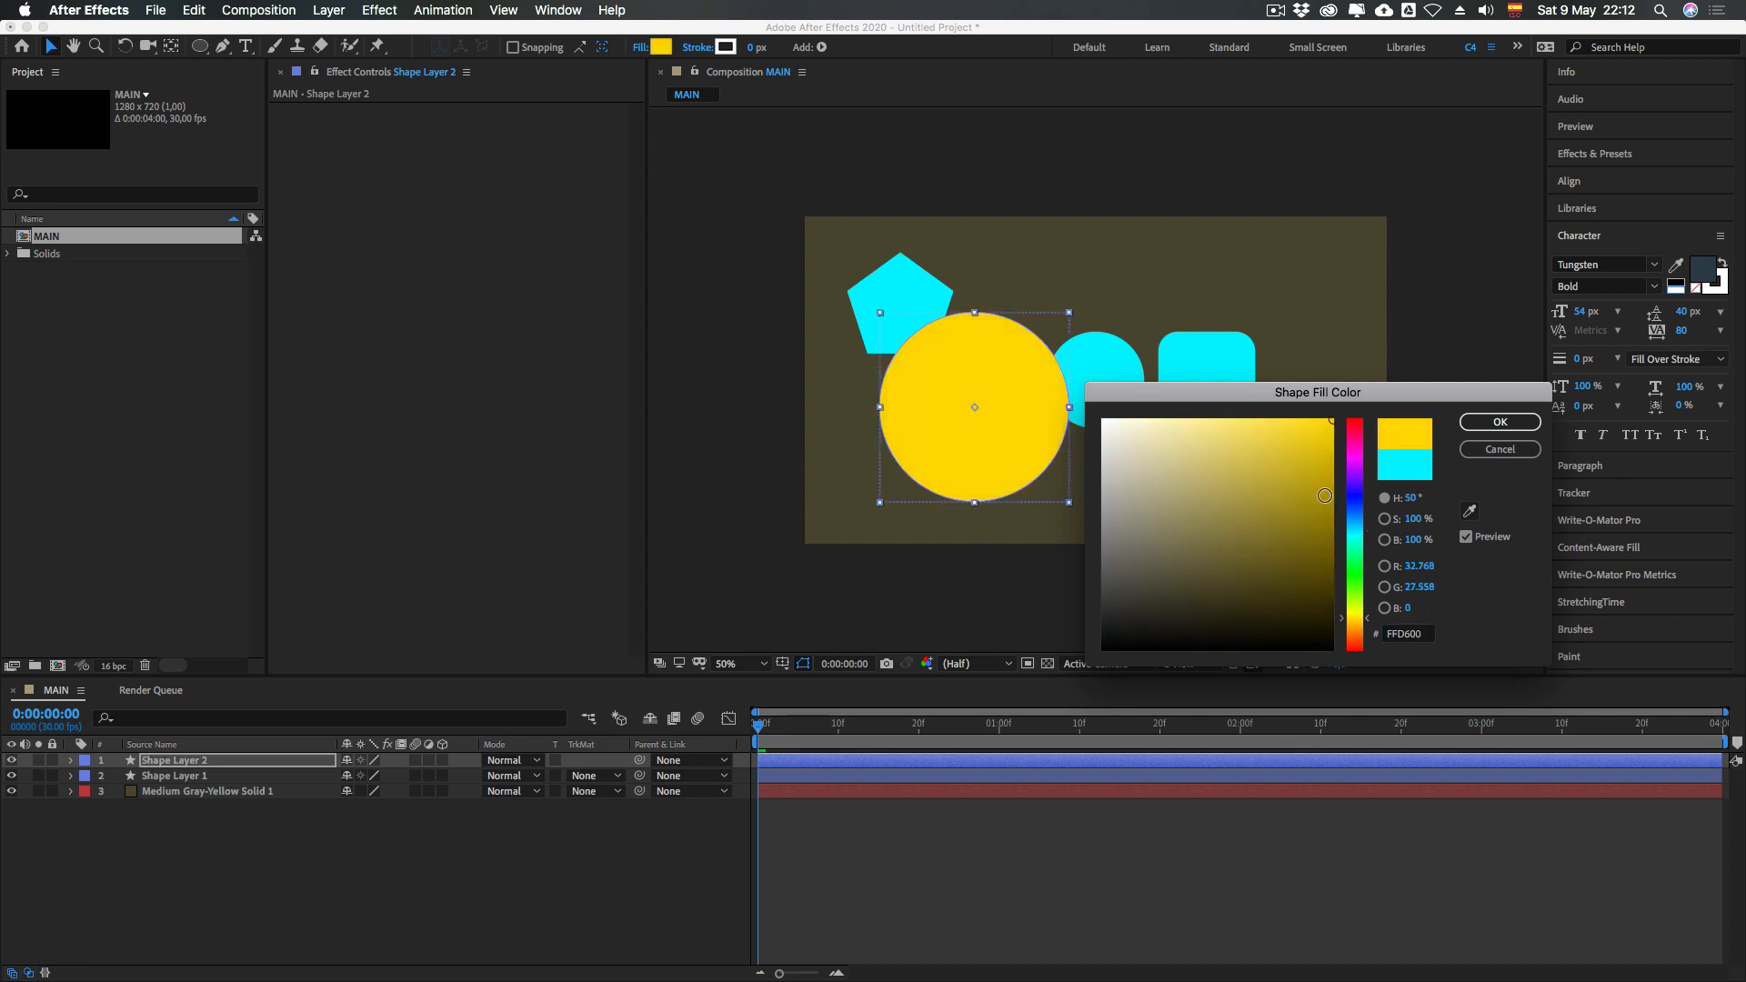
{"action": "left_click", "coordinate": [1501, 422]}
{"action": "left_click", "coordinate": [90, 807]}
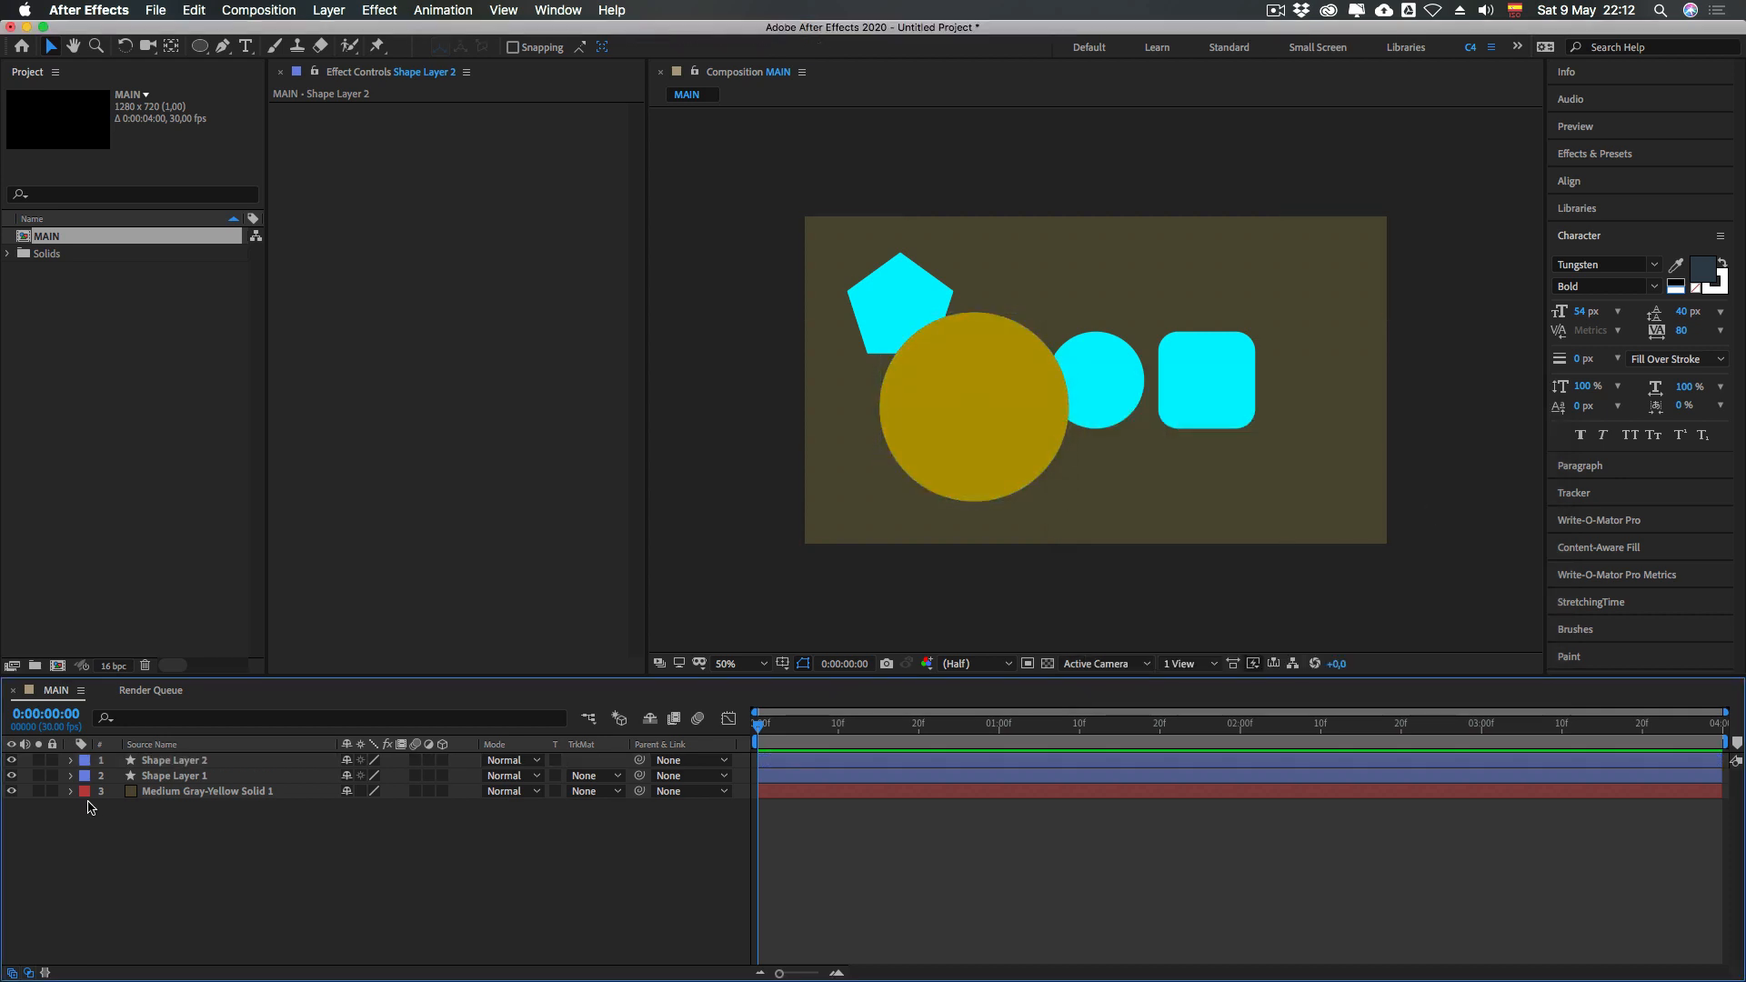
Examine Shape Layer 1's contents and the shape items that can be added to it
{"action": "left_click", "coordinate": [172, 776]}
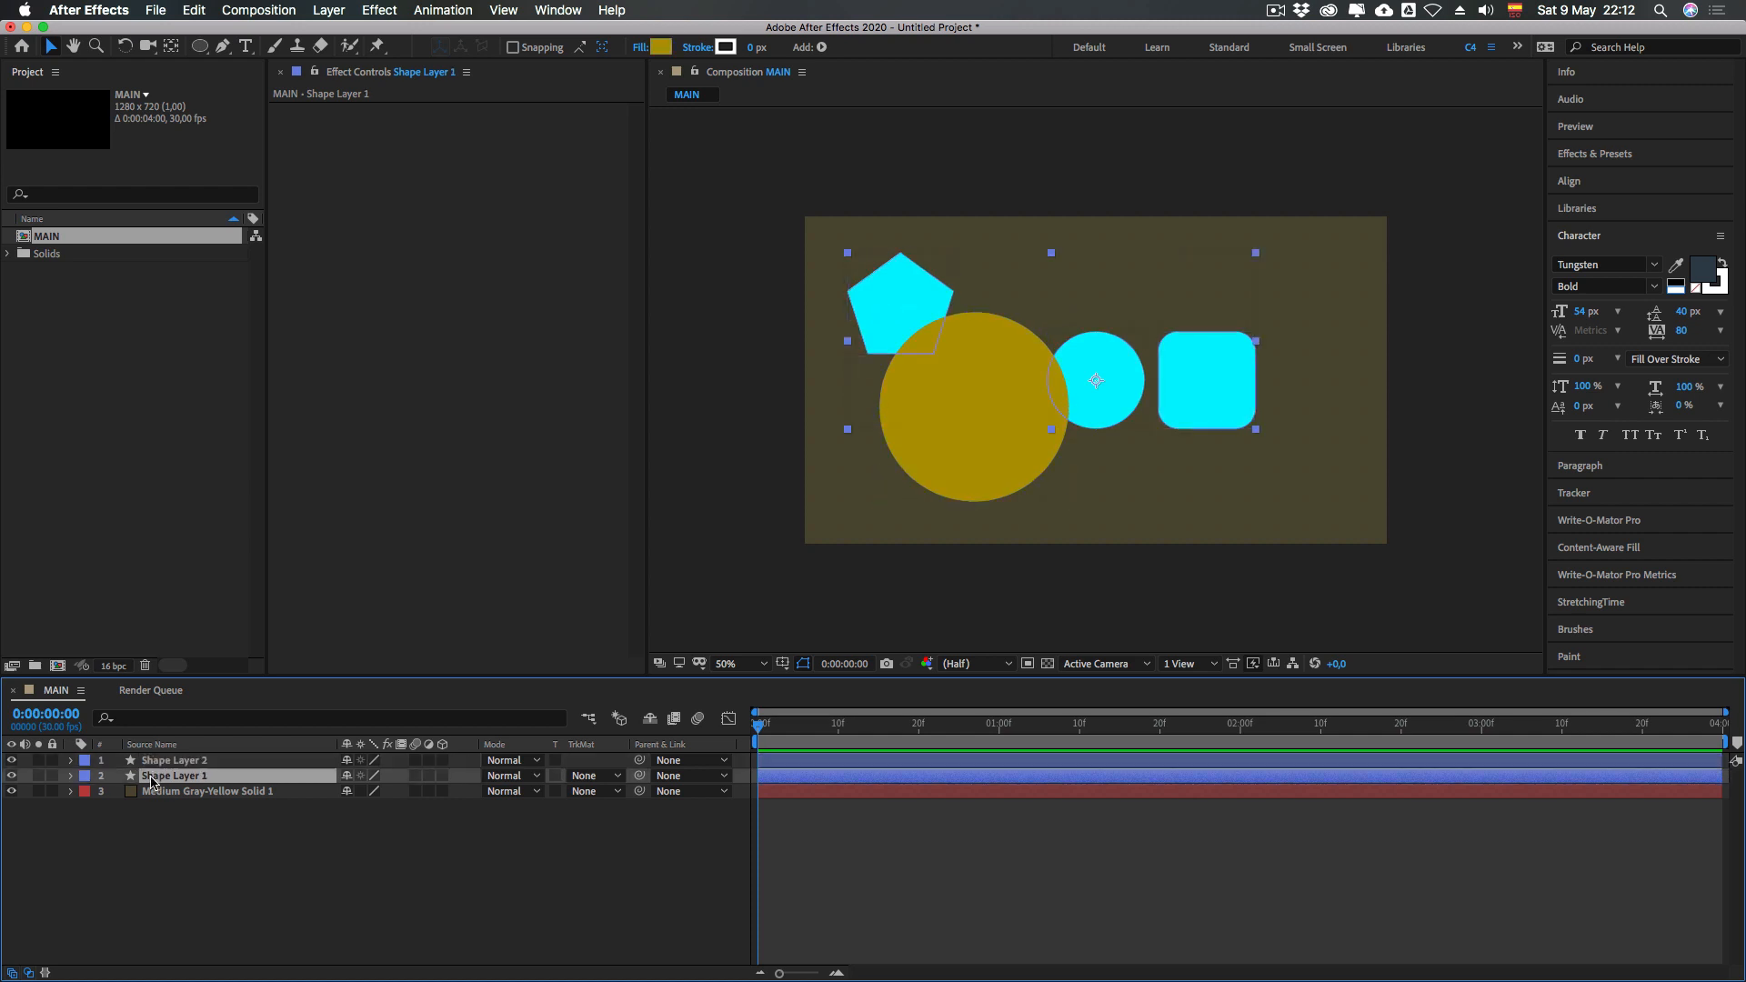
{"action": "left_click", "coordinate": [215, 881]}
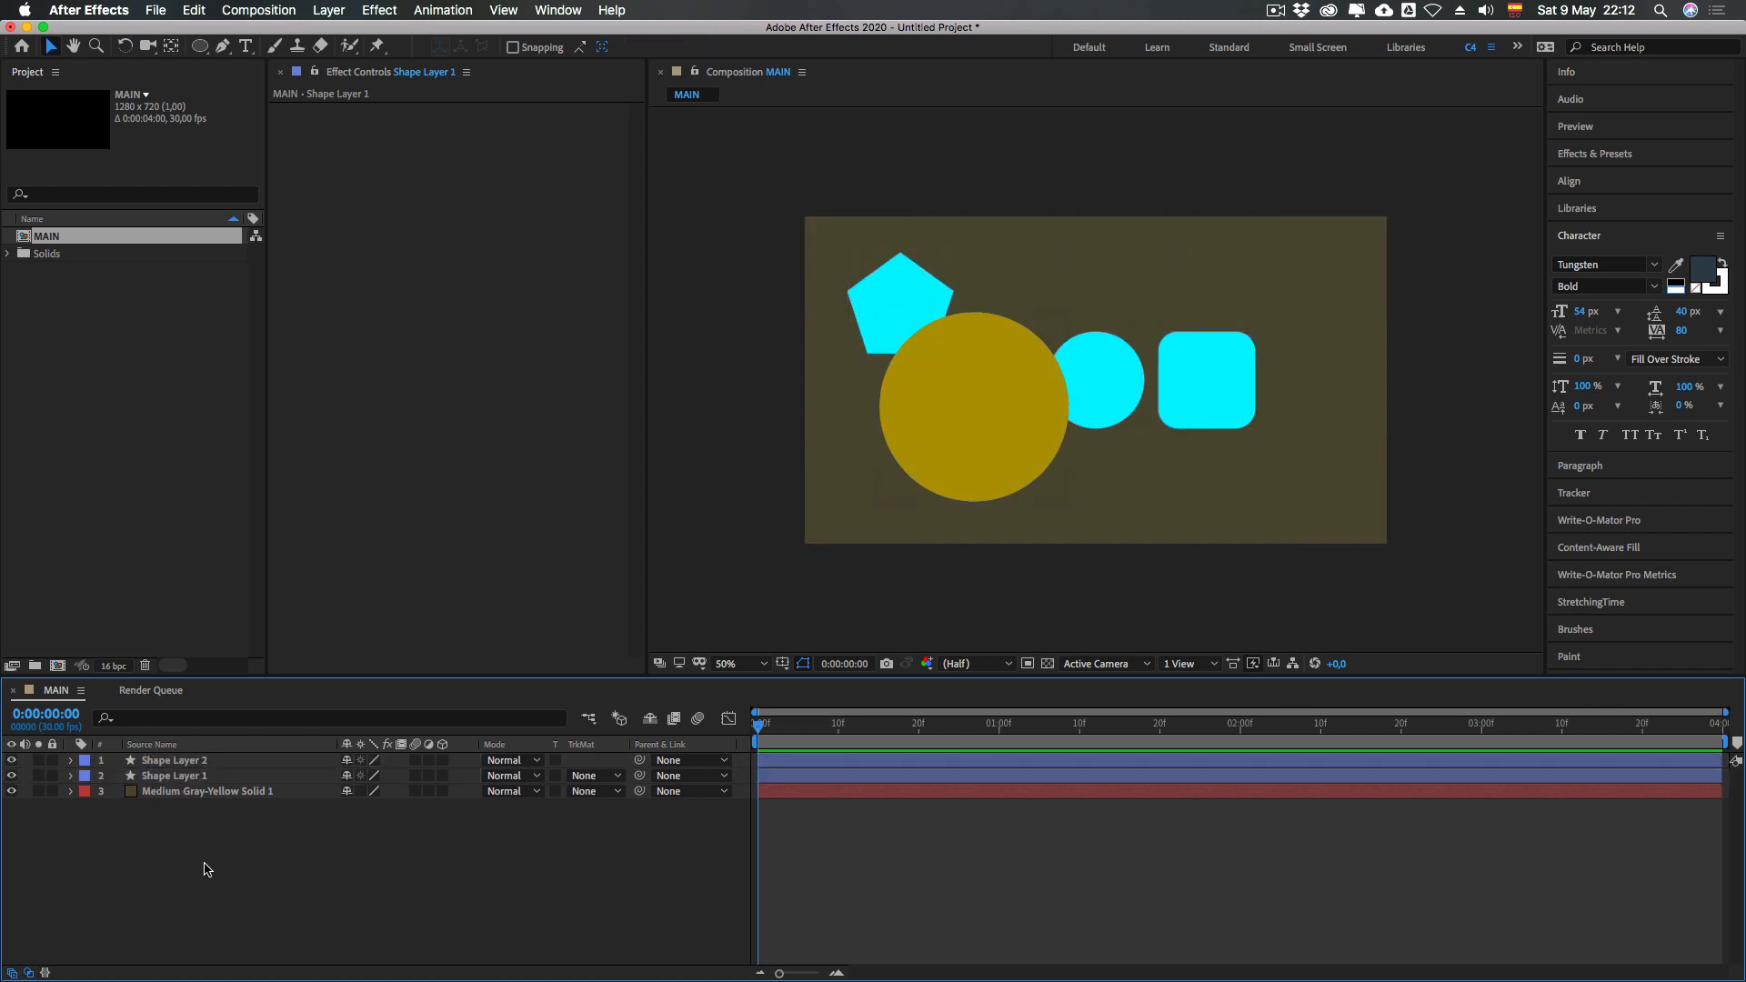
{"action": "left_click", "coordinate": [150, 775]}
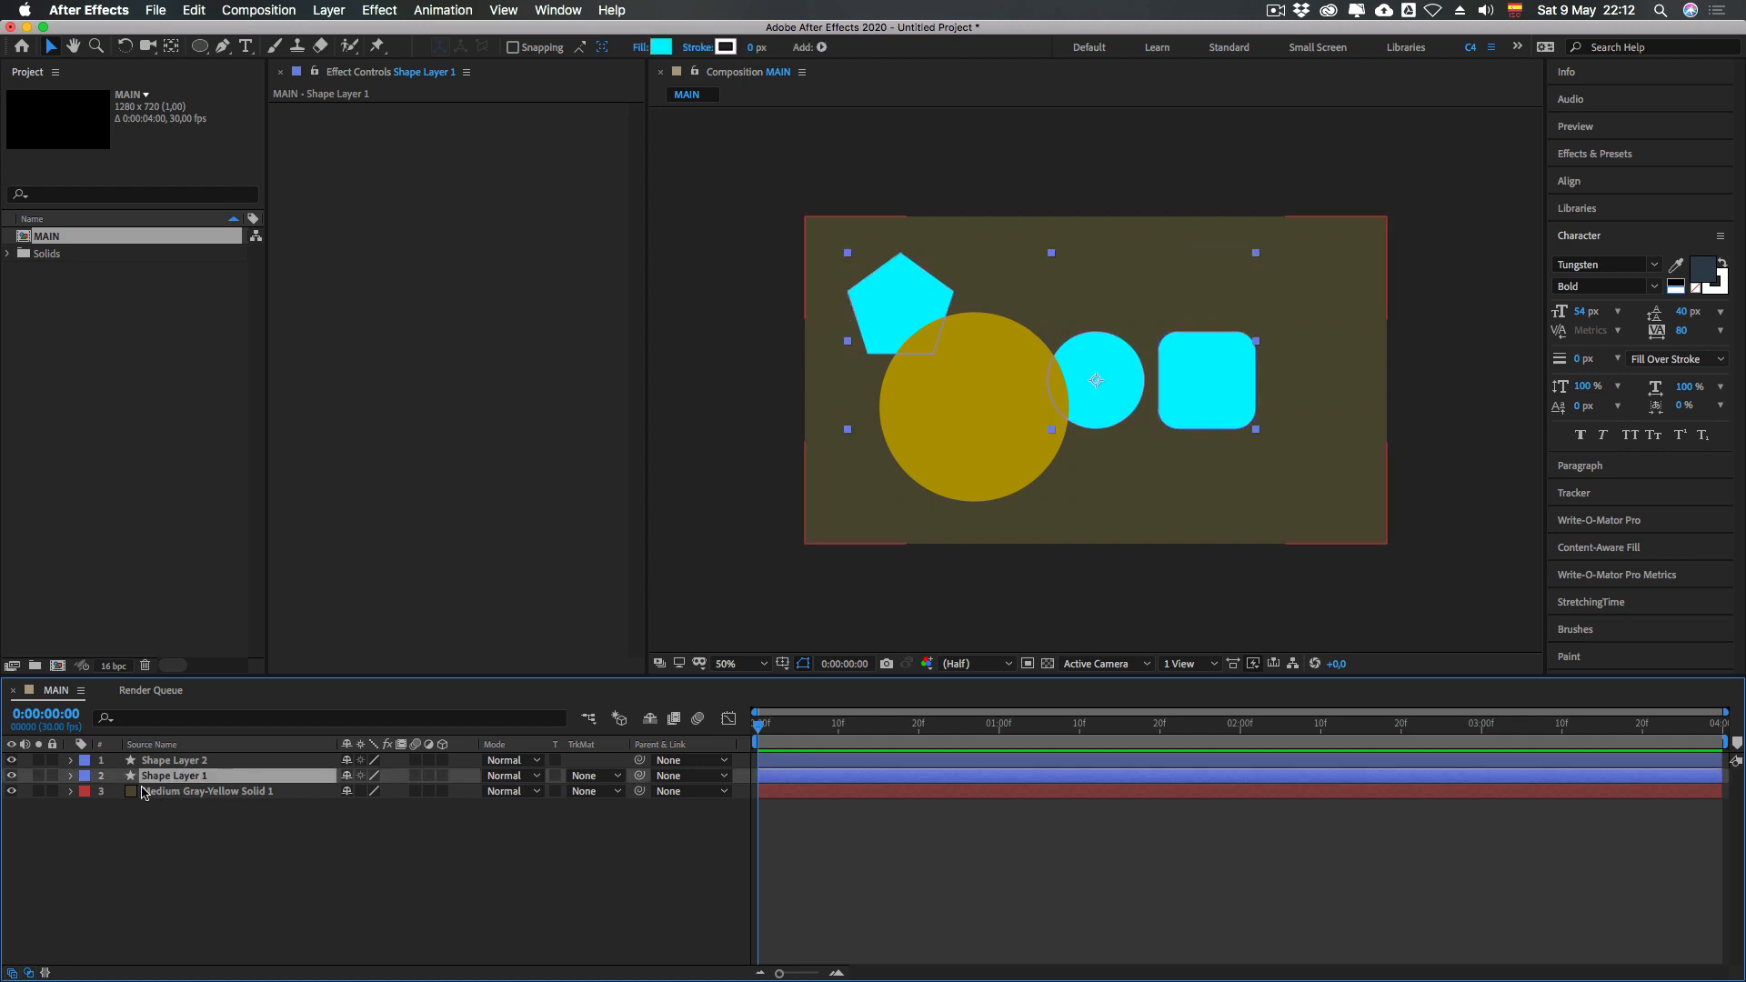
{"action": "left_click", "coordinate": [71, 776]}
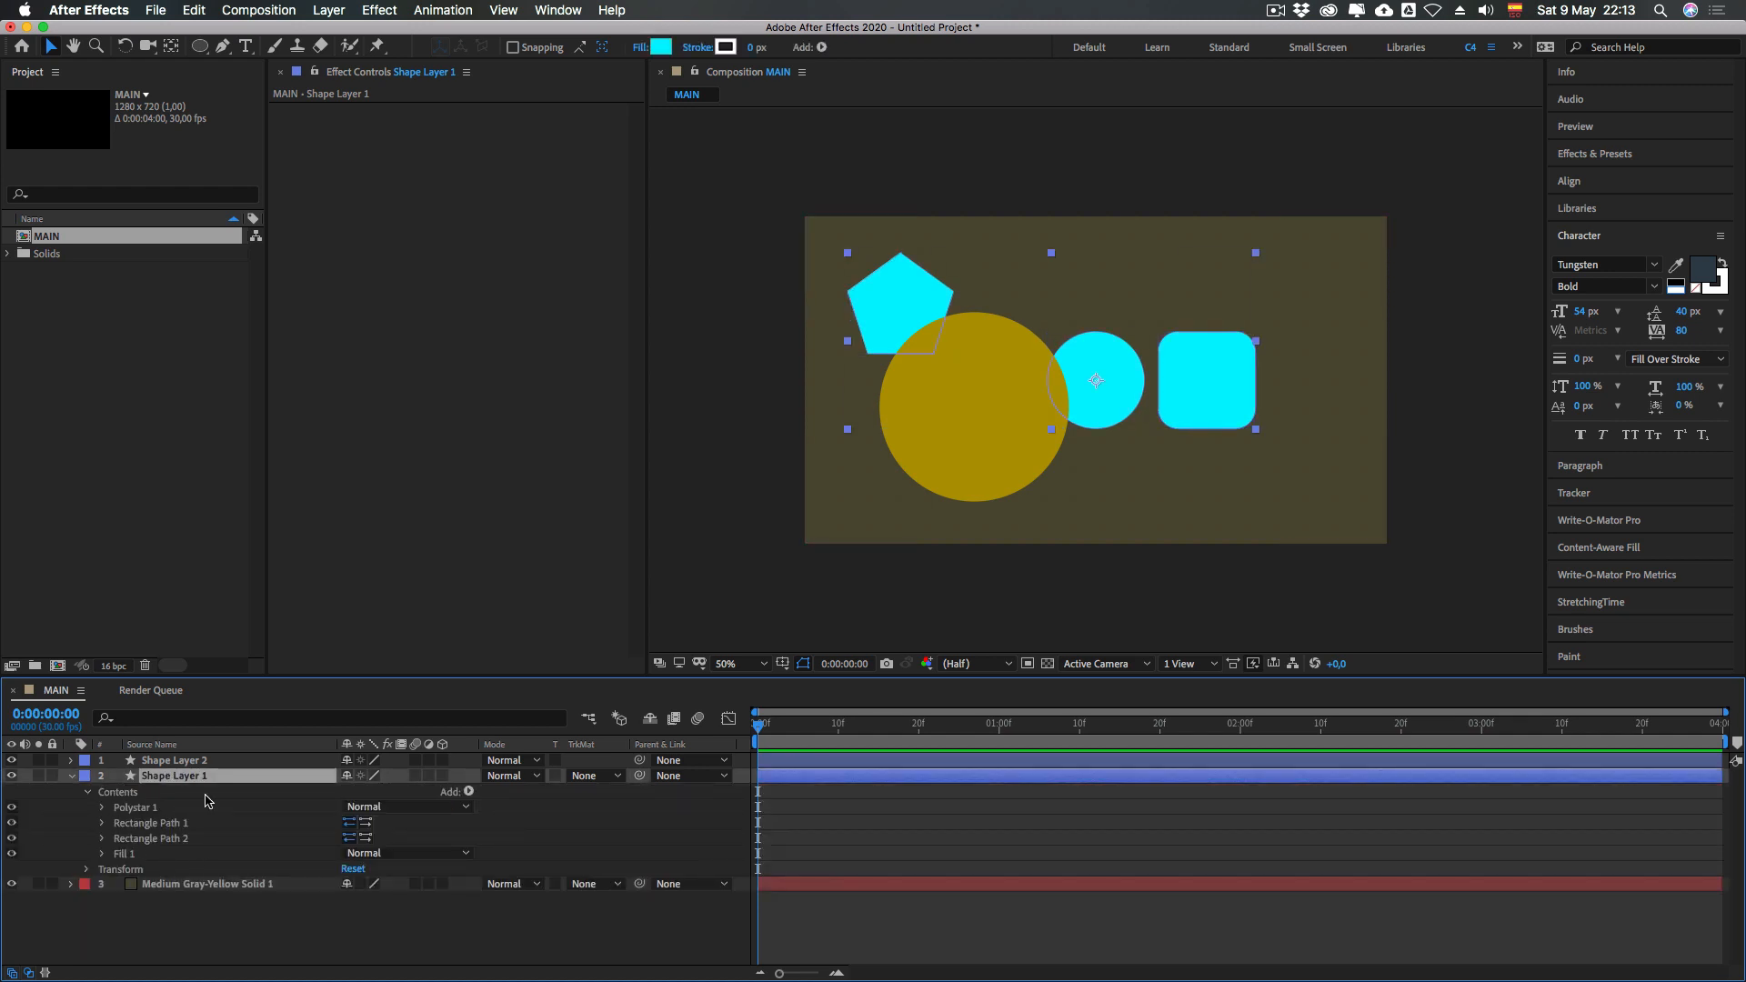
{"action": "left_click", "coordinate": [470, 792]}
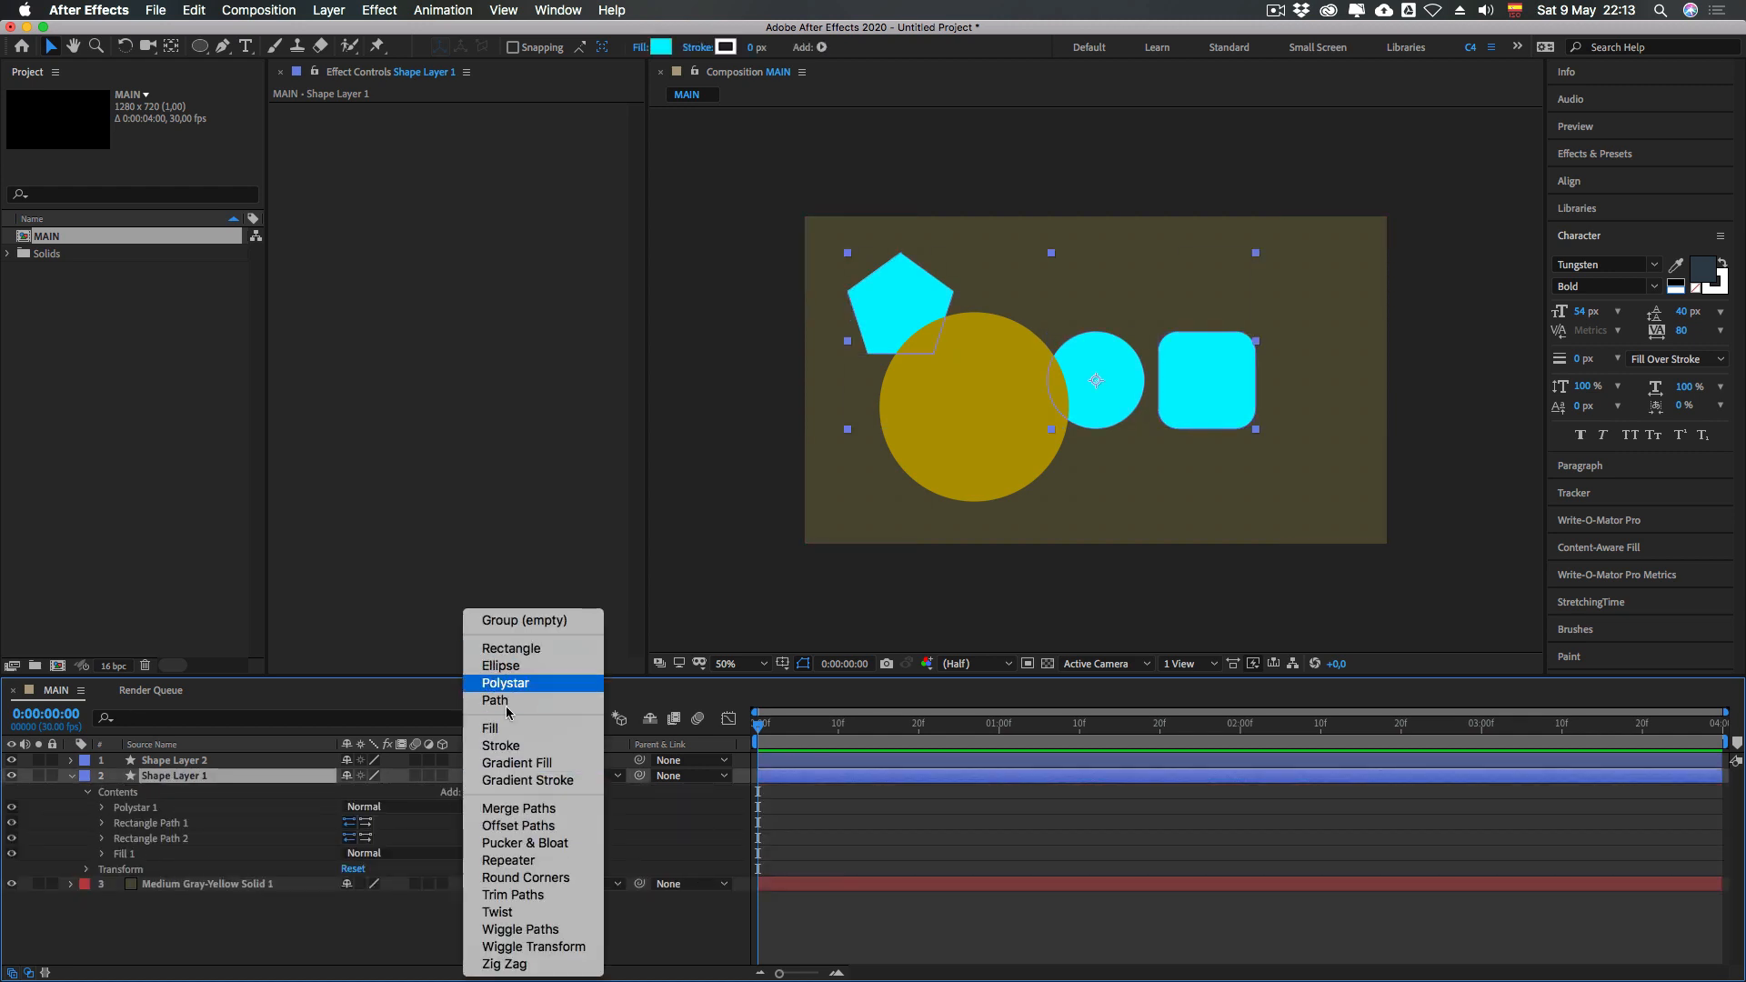
{"action": "left_click", "coordinate": [77, 796]}
{"action": "left_click", "coordinate": [181, 903]}
{"action": "left_click", "coordinate": [72, 776]}
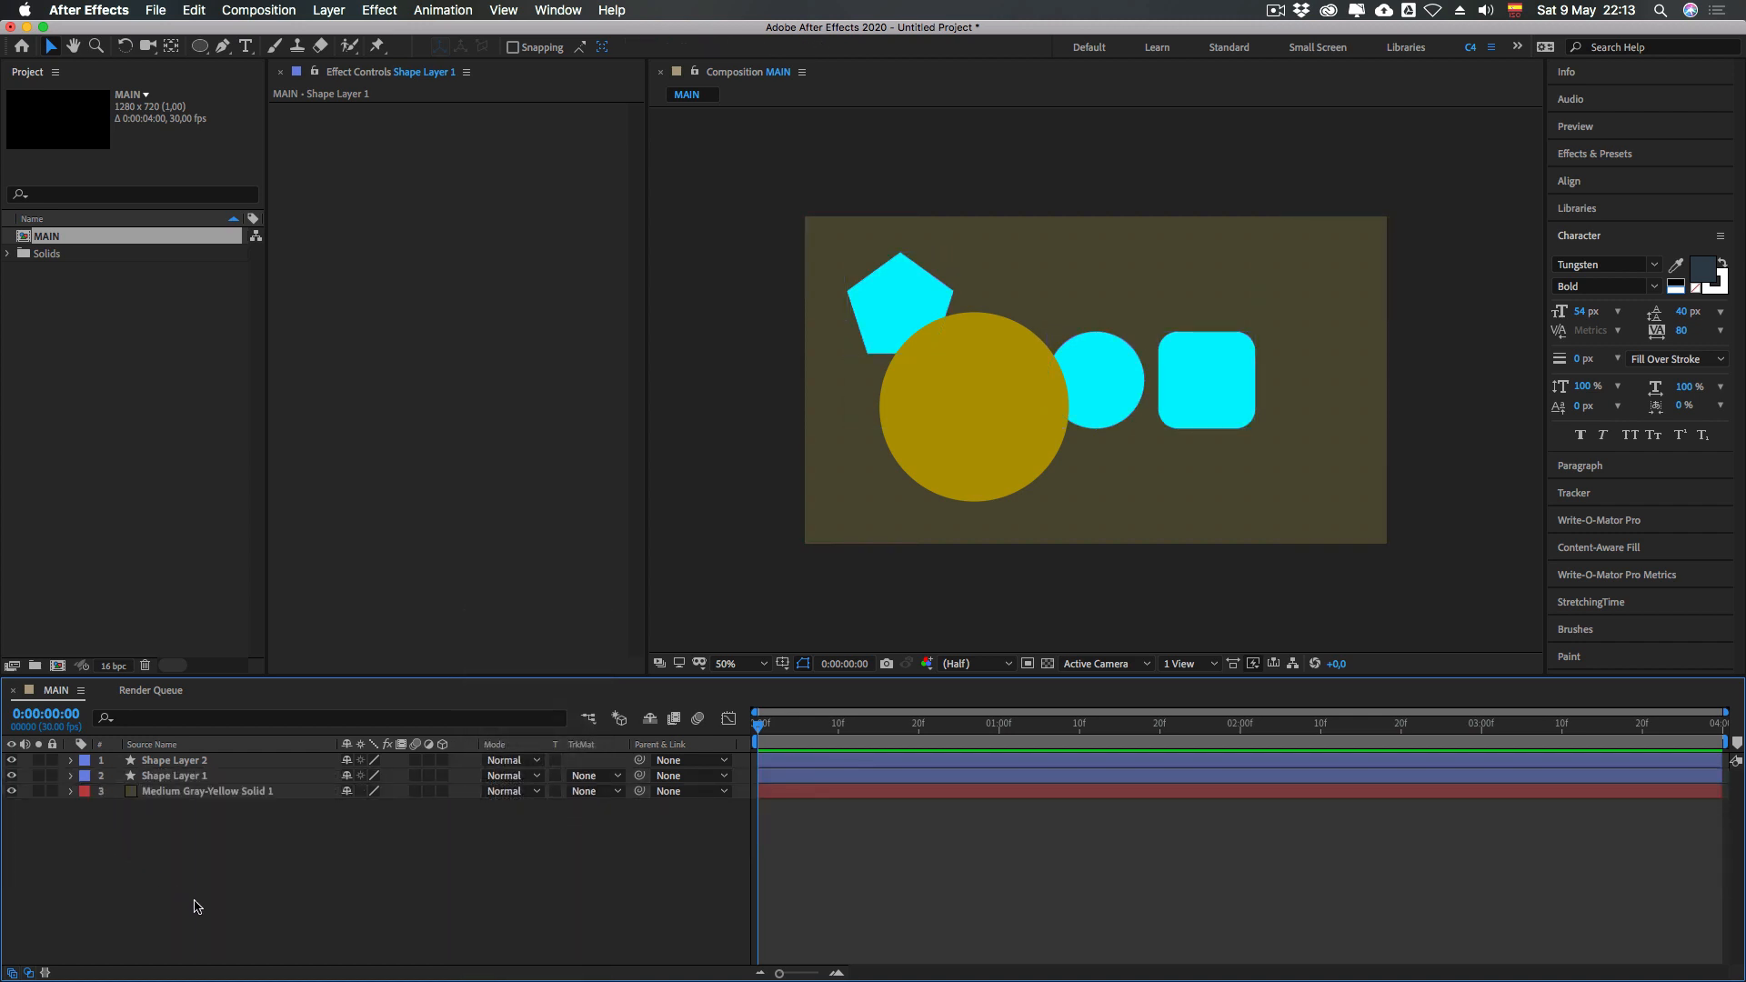
Create a new adjustment layer above the shape layers in the MAIN composition
{"action": "left_click", "coordinate": [639, 845], "text": "ctrl"}
{"action": "mouse_move", "coordinate": [731, 784]}
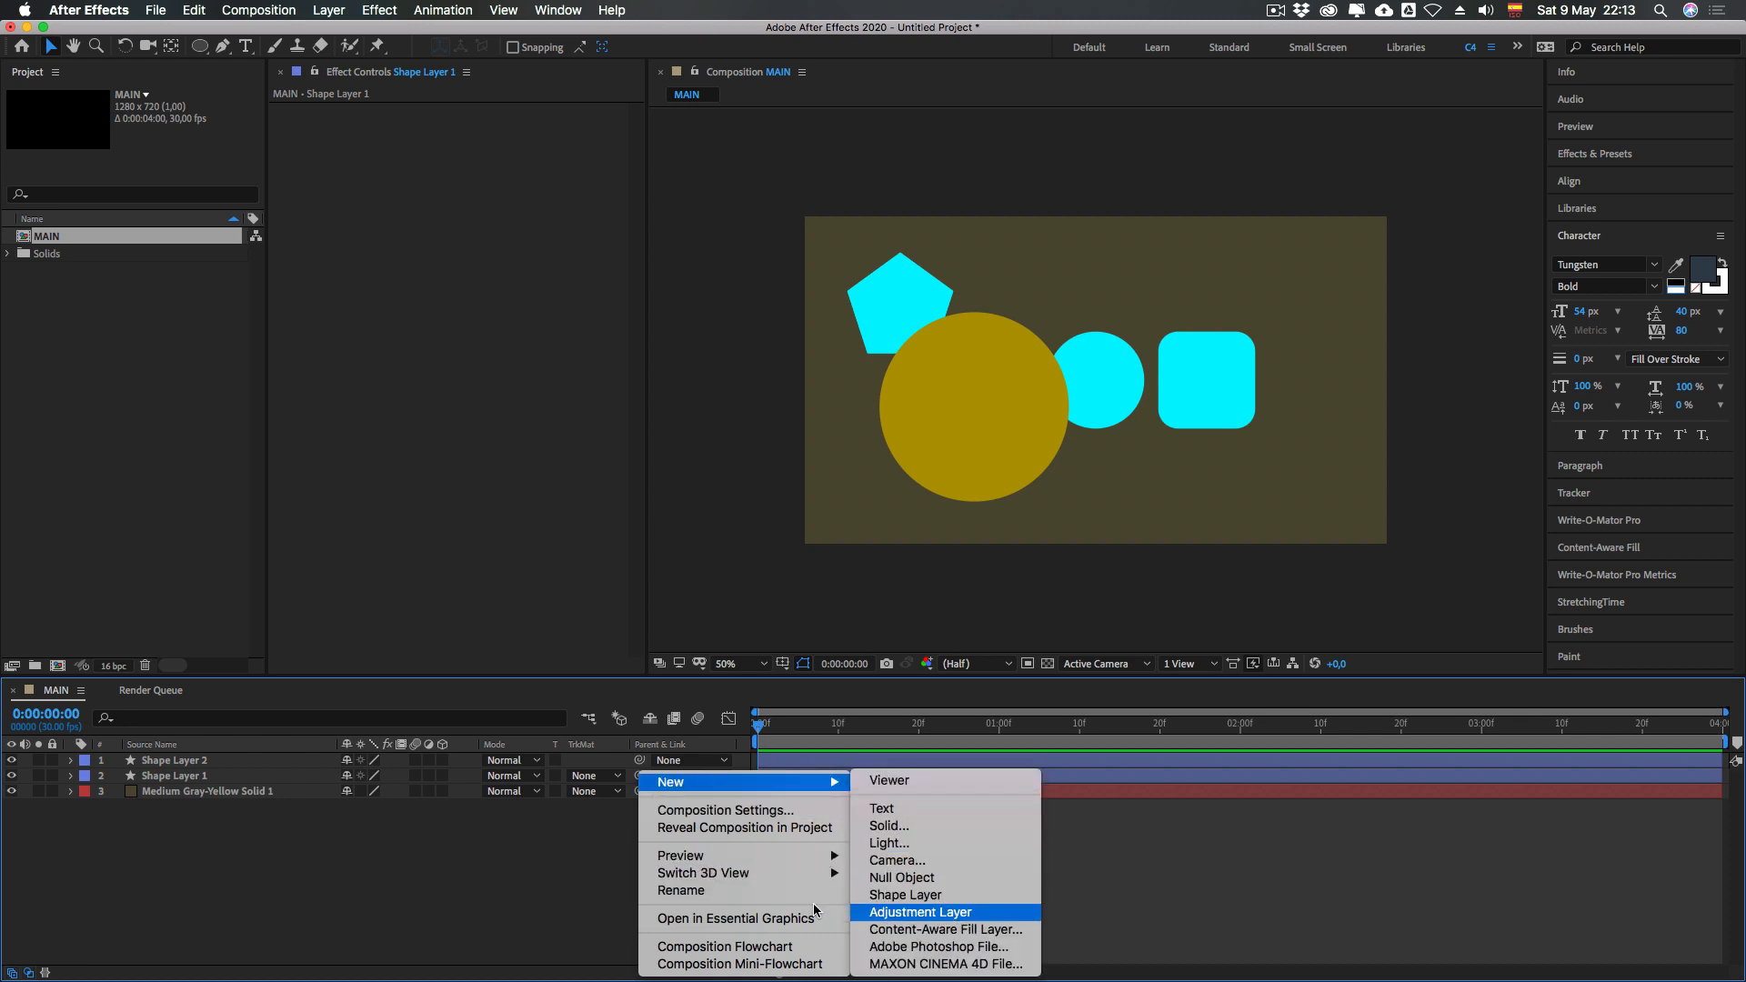
{"action": "left_click", "coordinate": [513, 829]}
{"action": "left_click", "coordinate": [329, 13]}
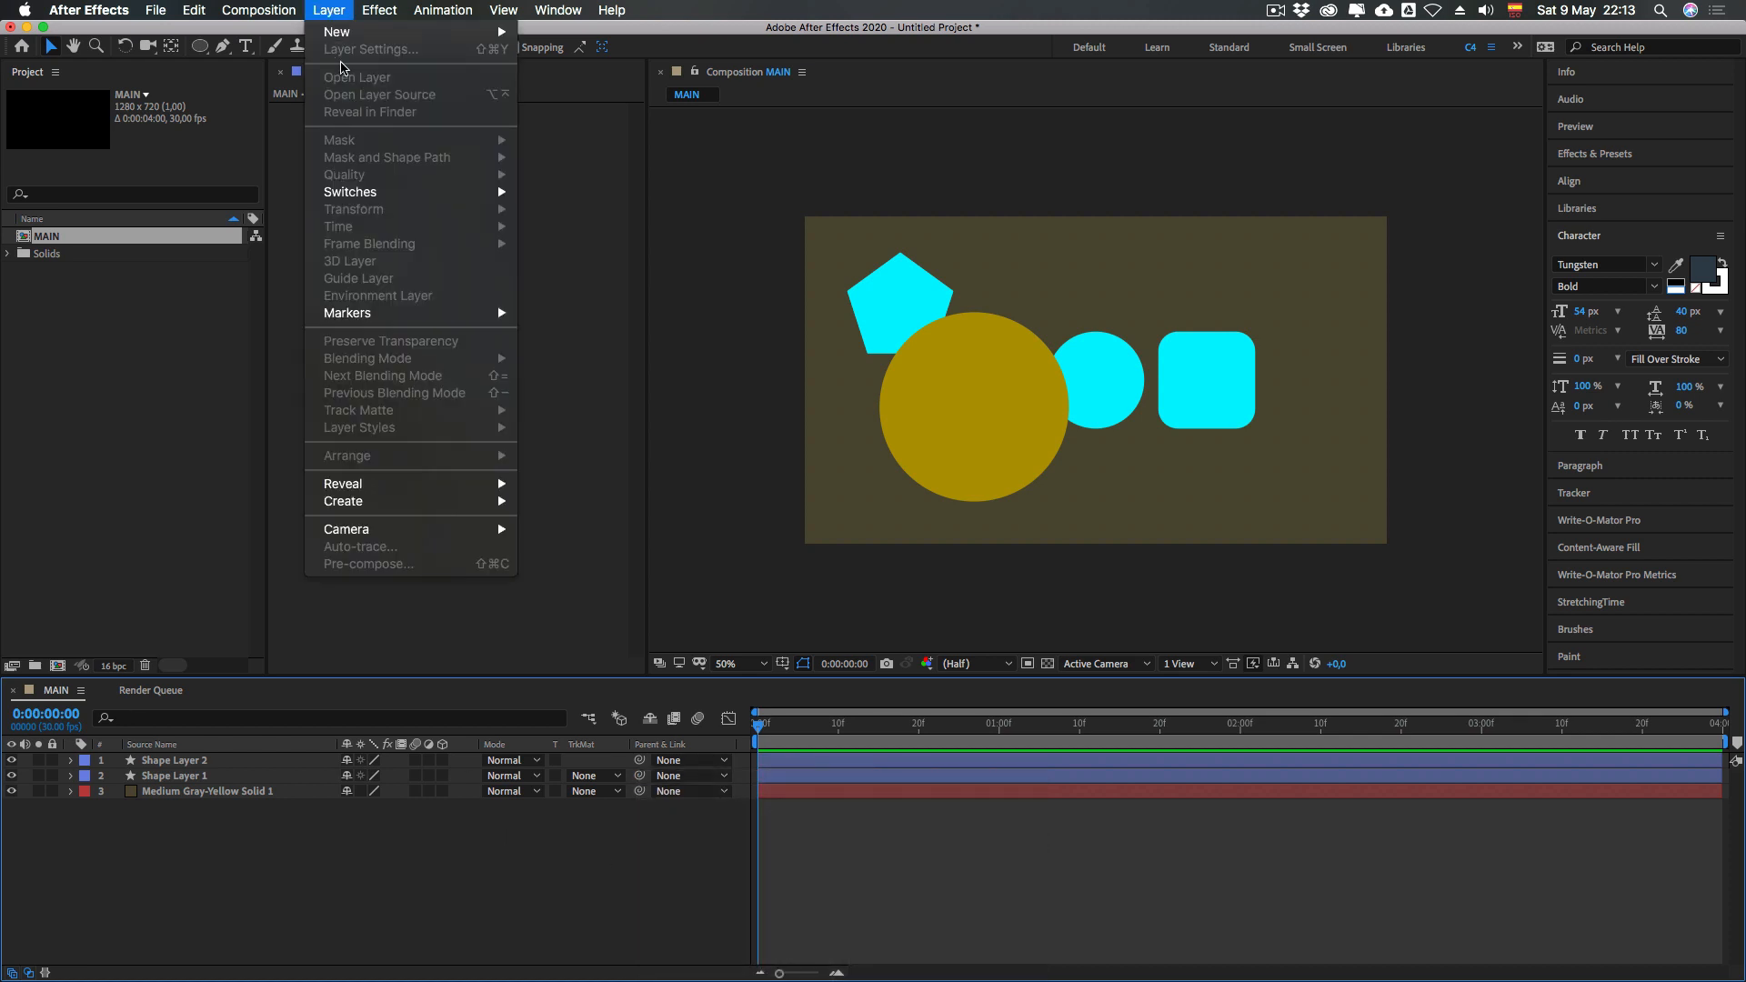
{"action": "mouse_move", "coordinate": [338, 34]}
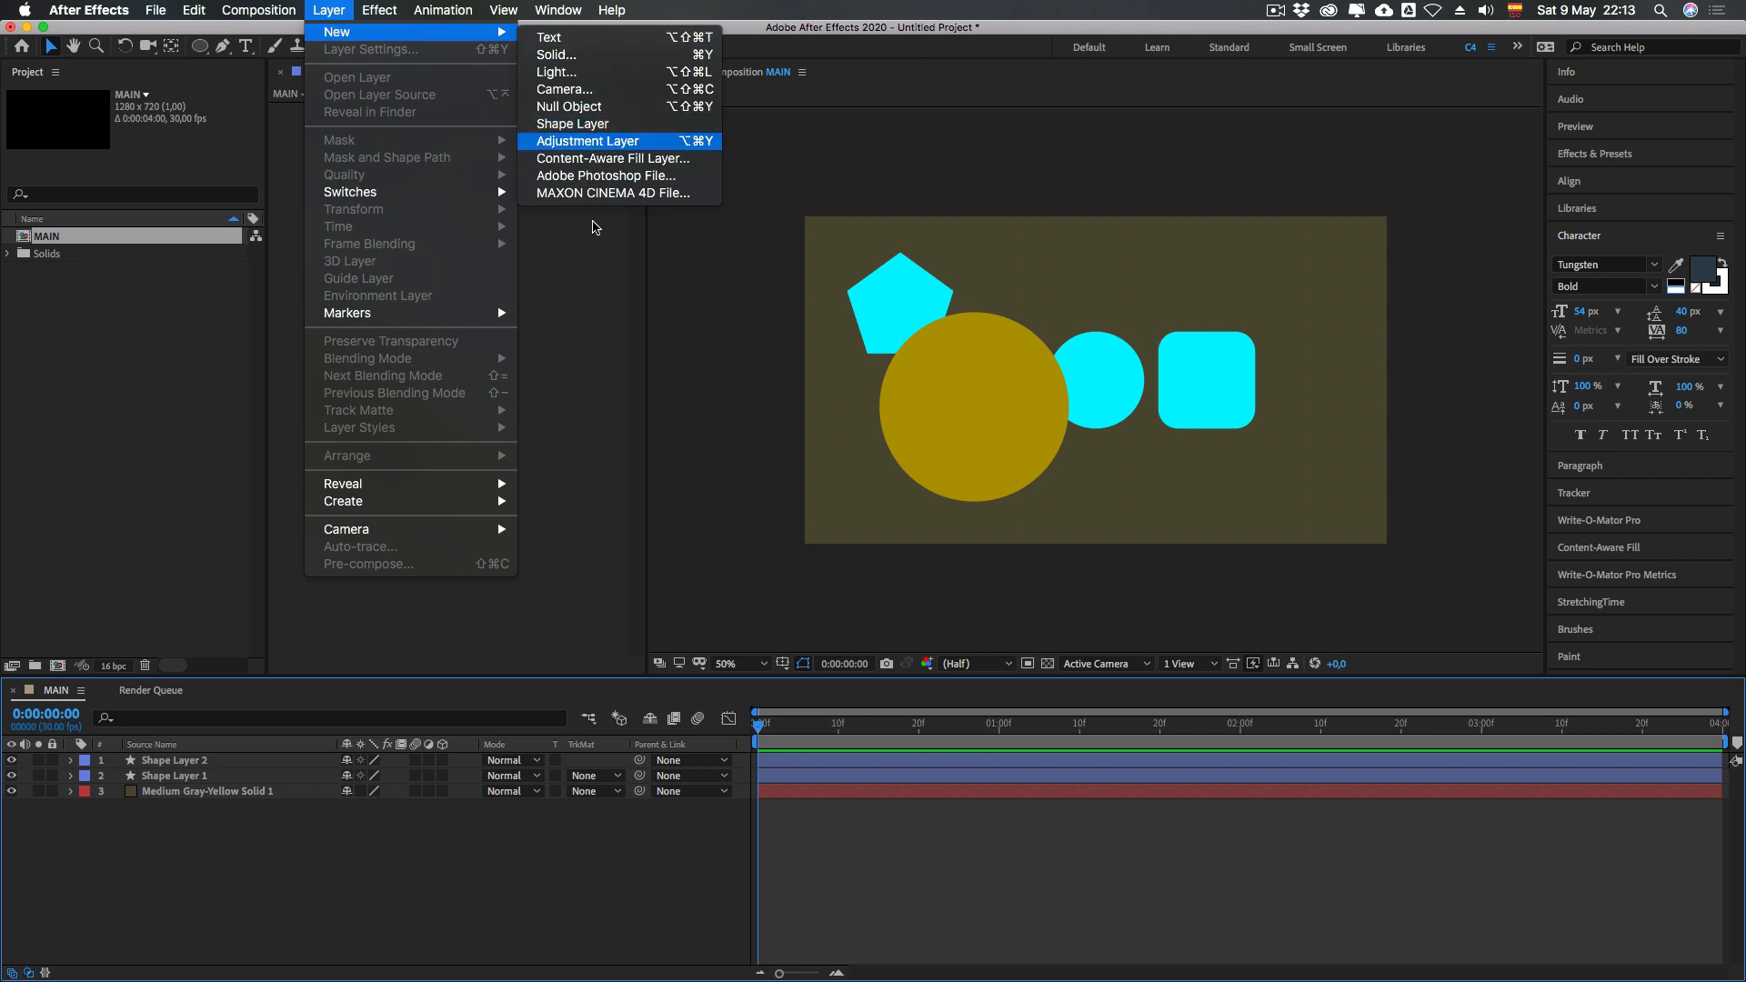
{"action": "left_click", "coordinate": [557, 143]}
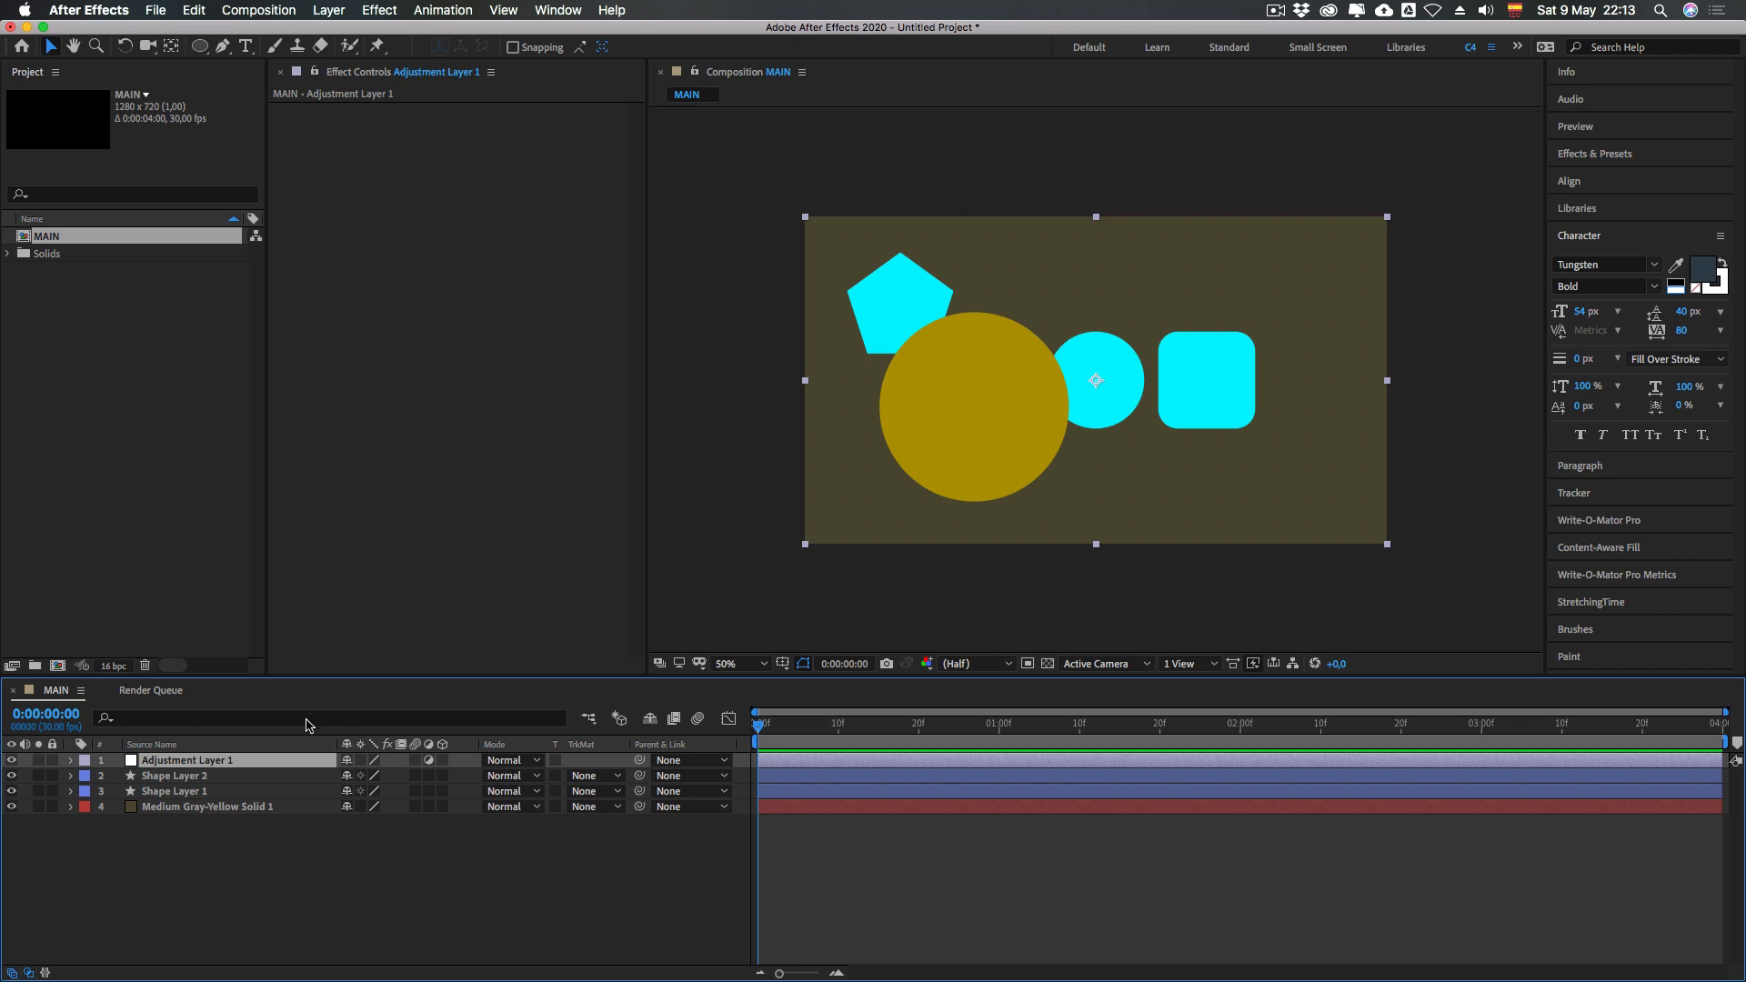
Undo the adjustment layer's creation and create the adjustment layer again at the top of MAIN
{"action": "key", "text": "super+less"}
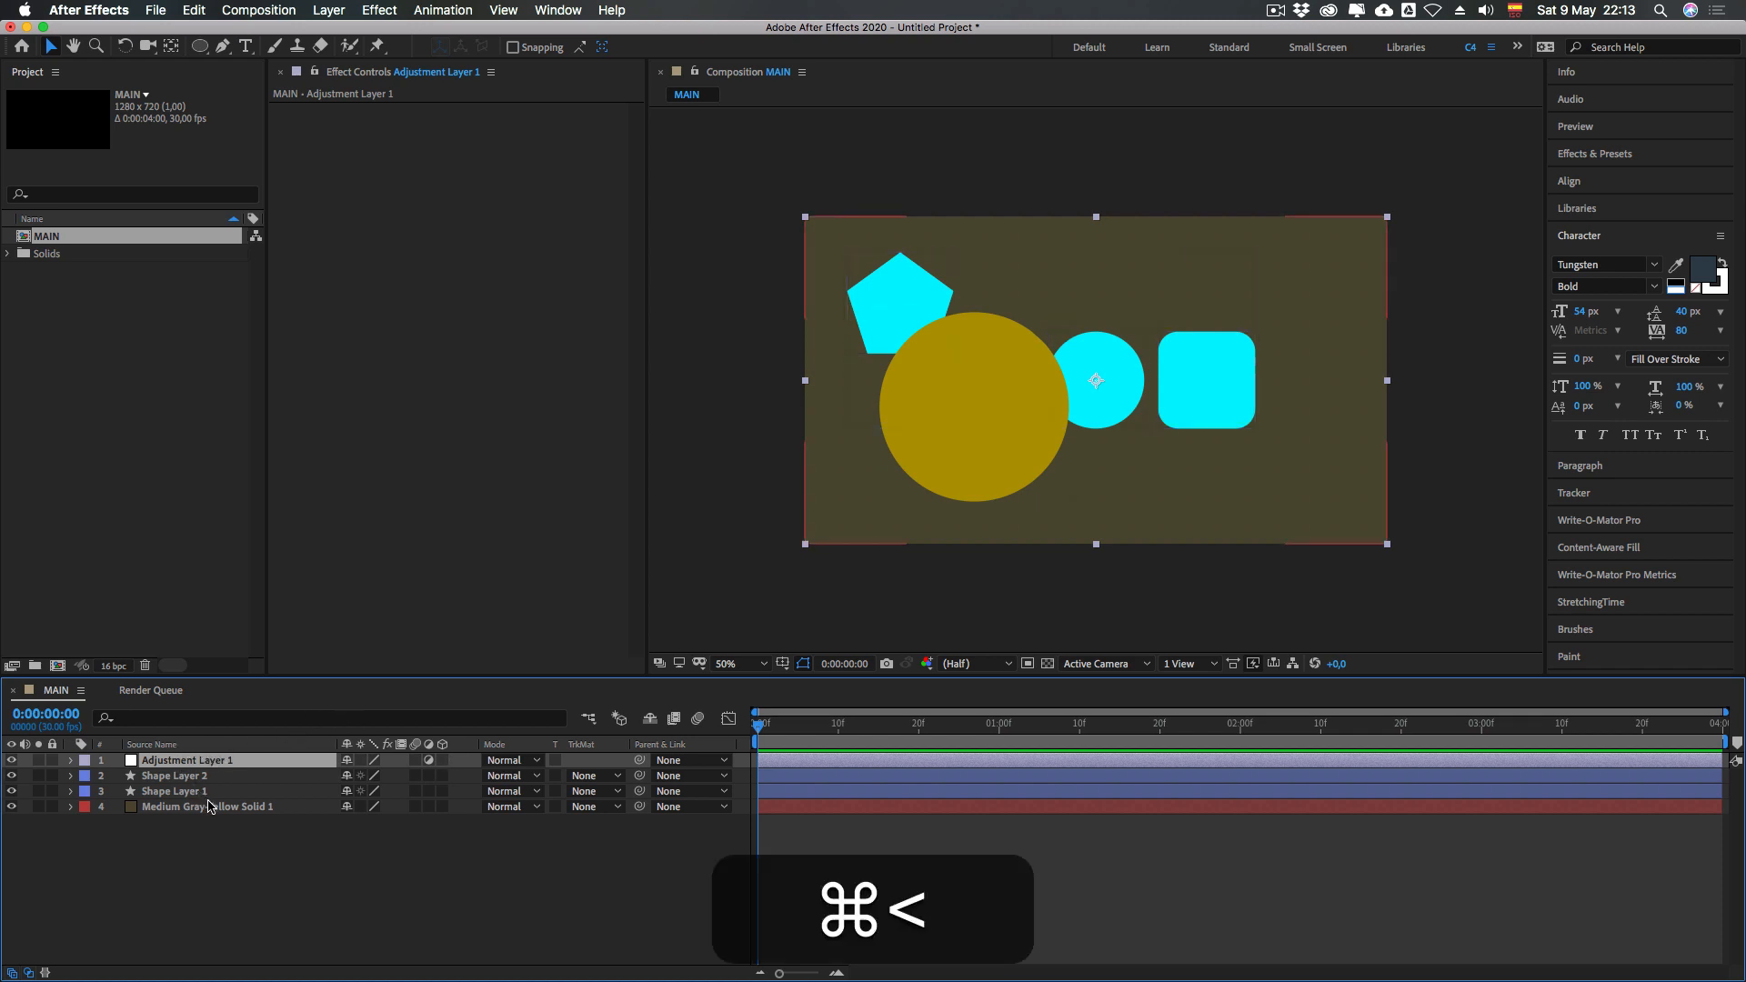
{"action": "key", "text": "super+z"}
{"action": "key", "text": "alt+super+z"}
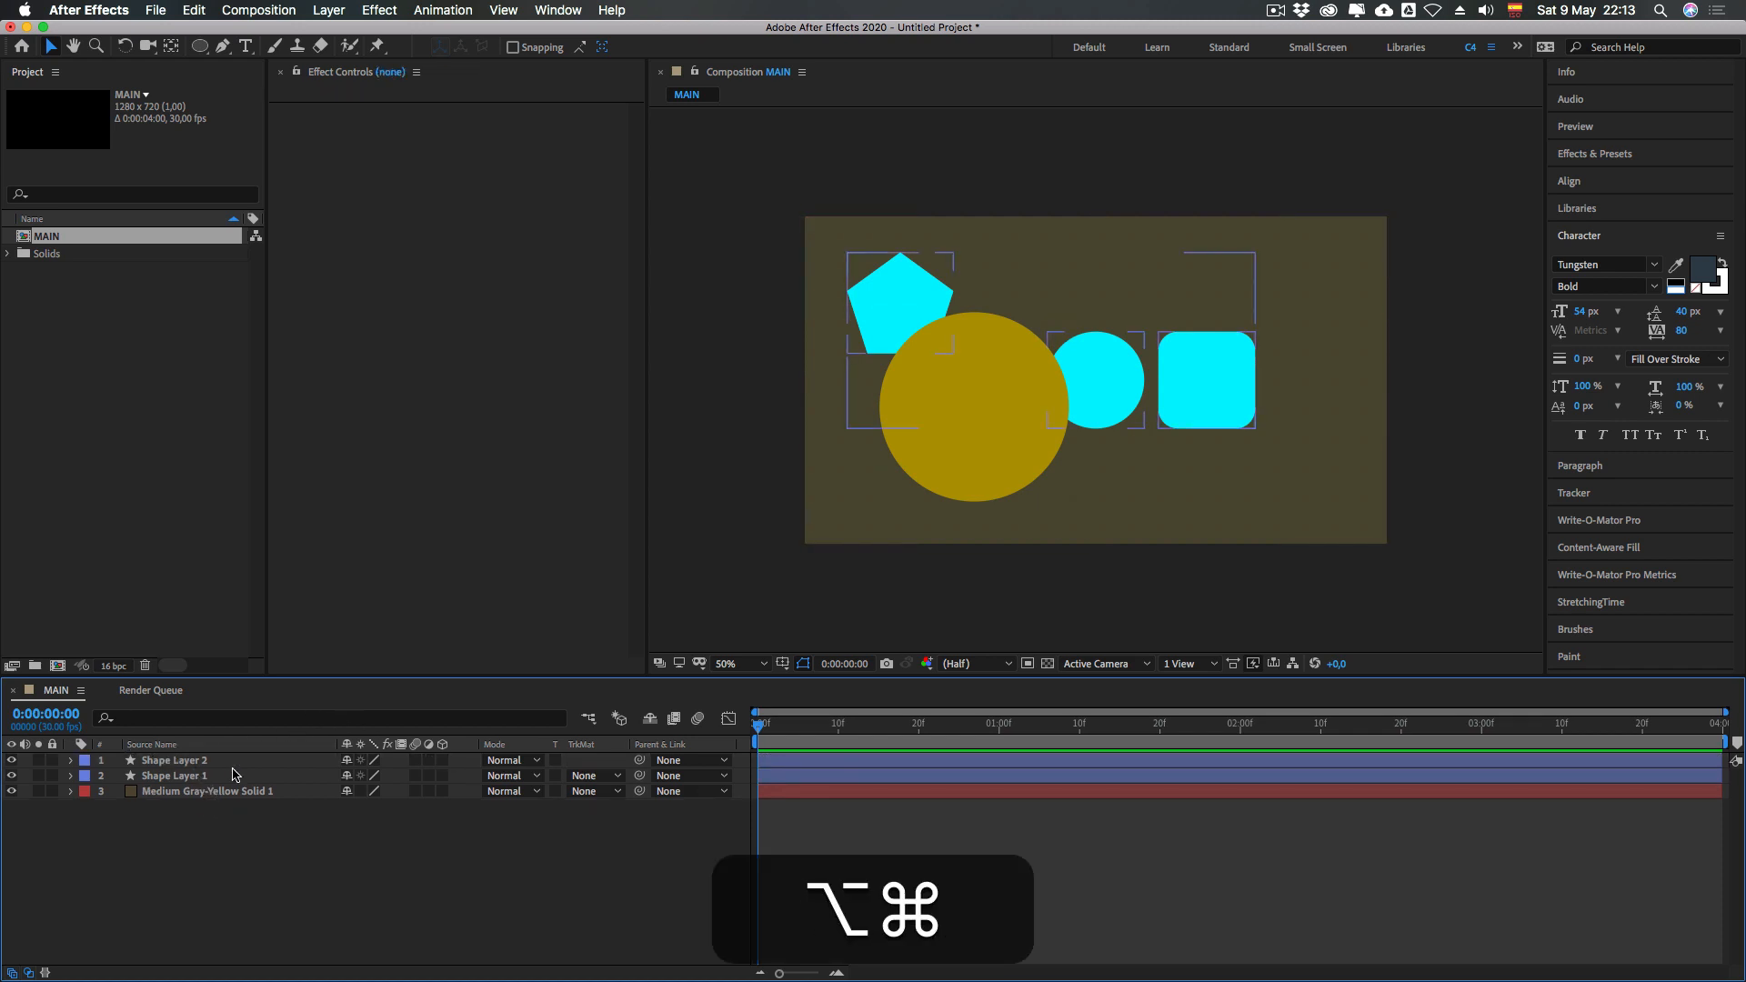
{"action": "key", "text": "alt+super+y"}
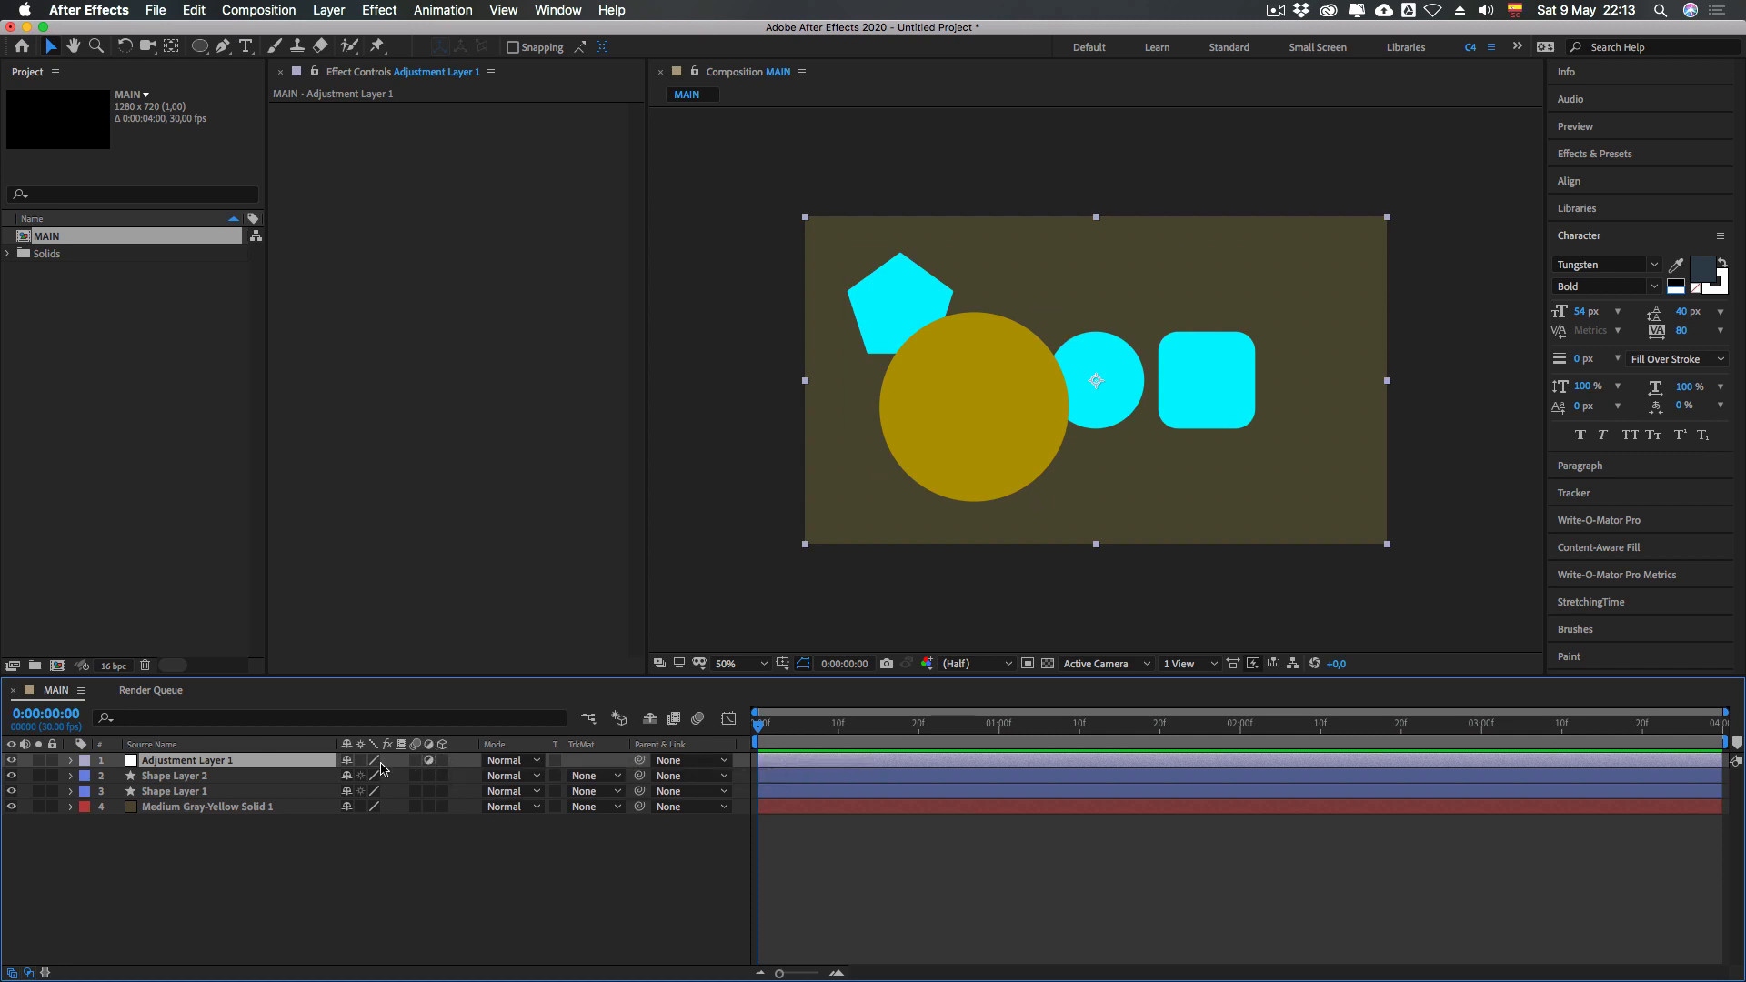
Turn off Adjustment Layer 1's adjustment switch and move its white solid diagonally down to the right, partly off the frame
{"action": "left_click", "coordinate": [430, 760]}
{"action": "left_click", "coordinate": [430, 762]}
{"action": "left_click", "coordinate": [429, 760]}
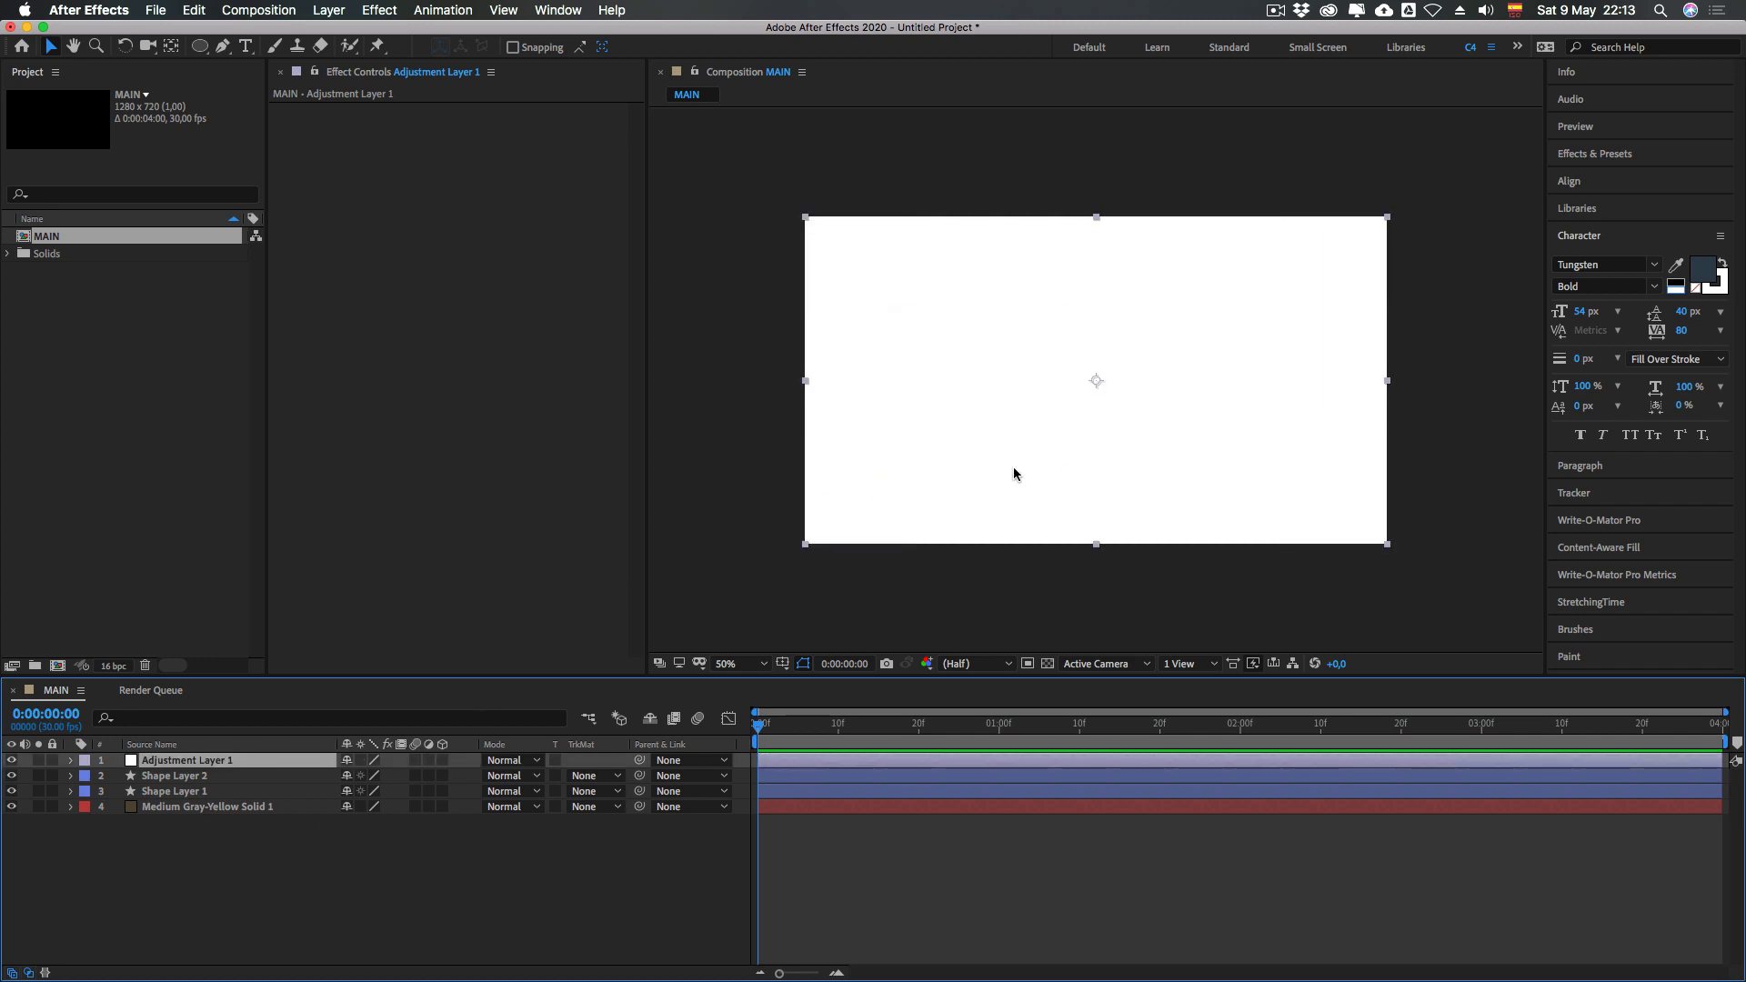
{"action": "left_click_drag", "start_coordinate": [1013, 467], "coordinate": [1123, 560]}
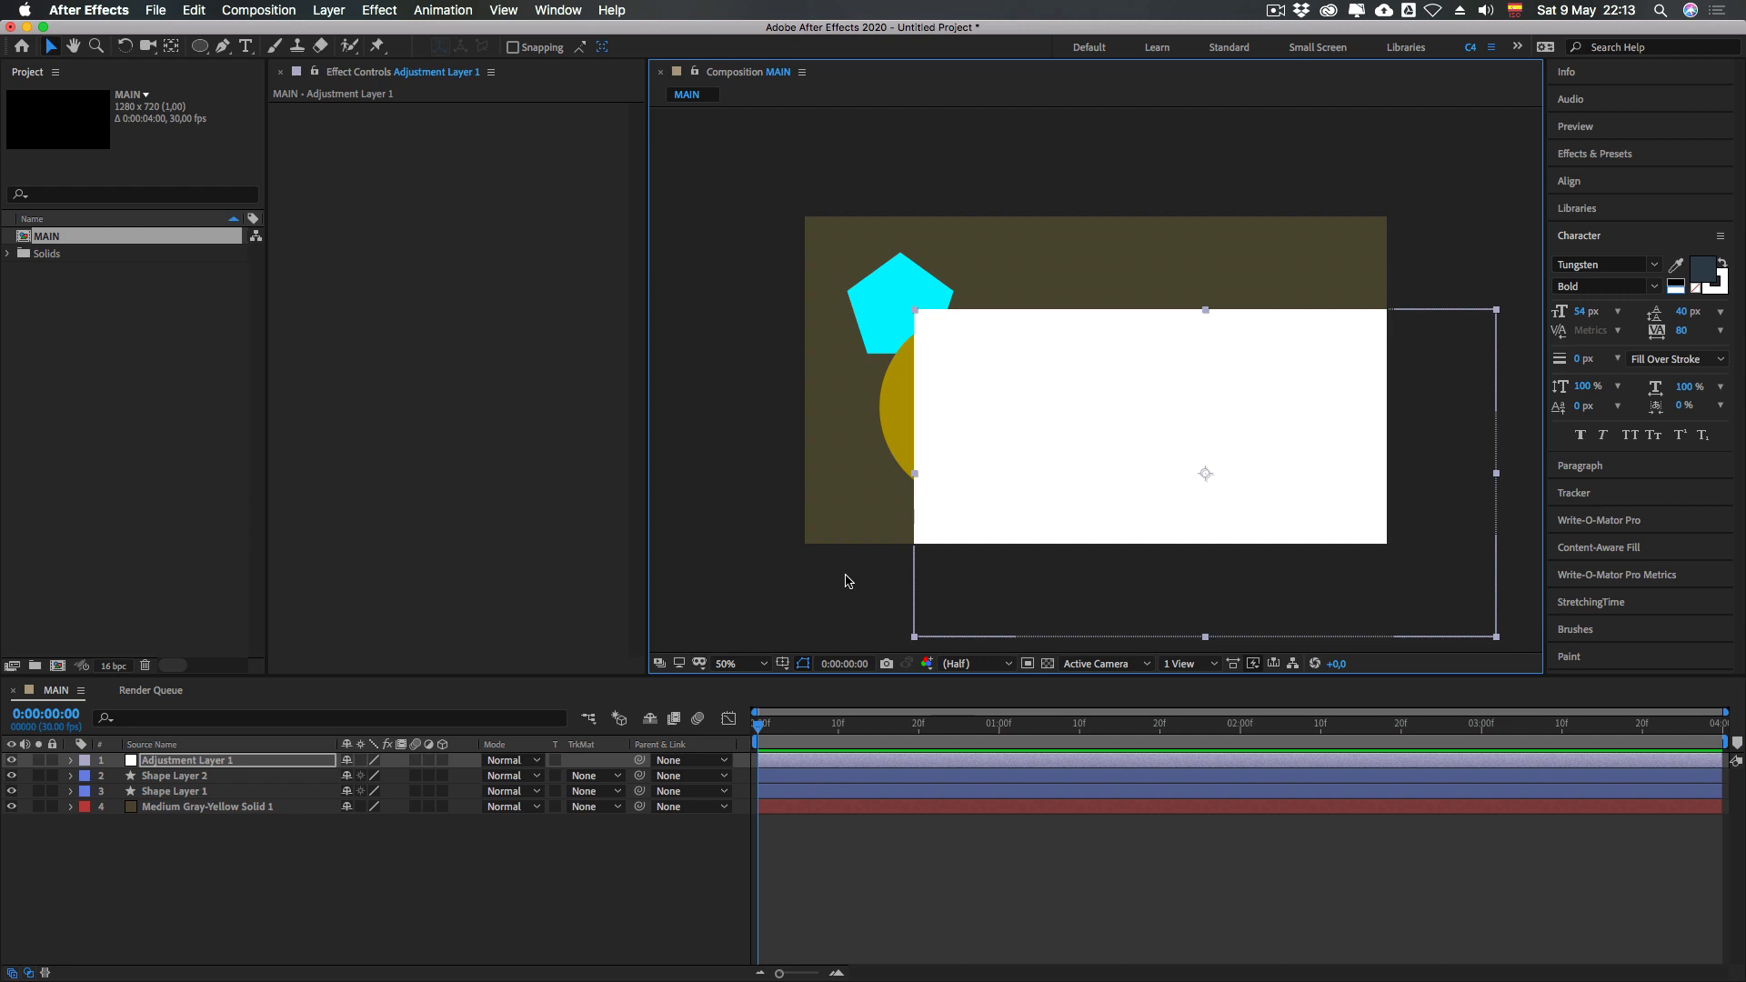
Delete the Adjustment Layer 1 source from the project's Solids folder together with its layer in MAIN
{"action": "left_click", "coordinate": [243, 840]}
{"action": "left_click", "coordinate": [173, 761]}
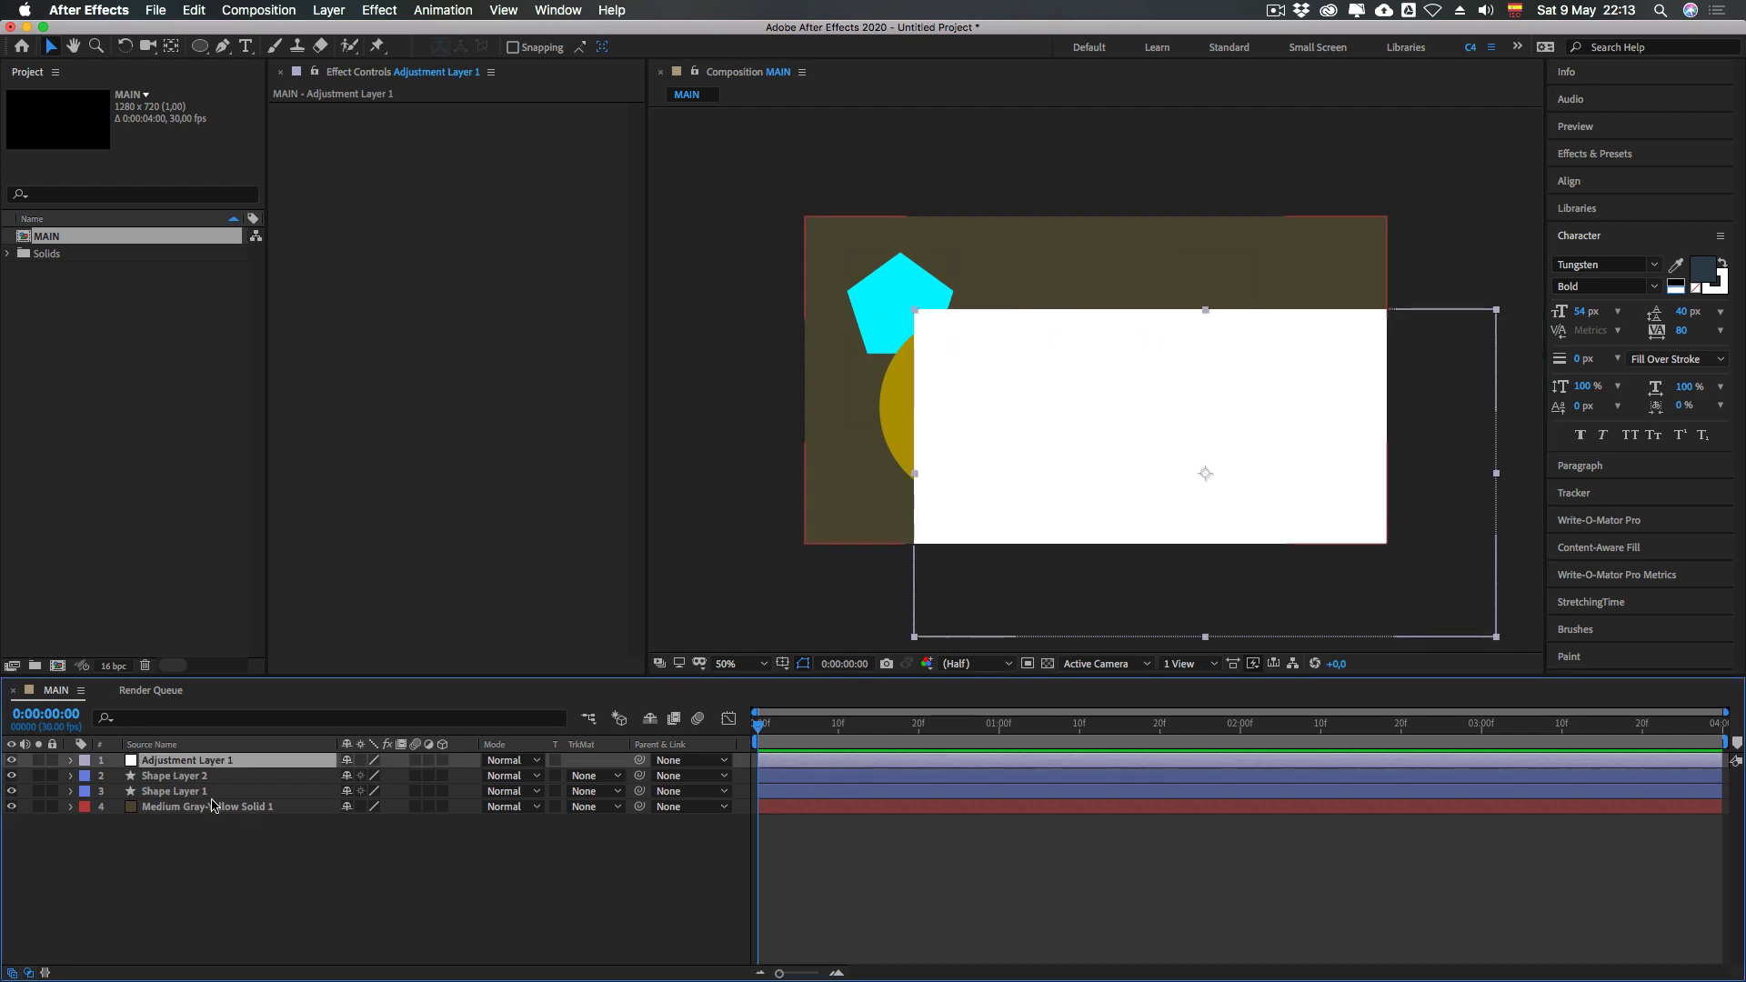
{"action": "left_click", "coordinate": [10, 255]}
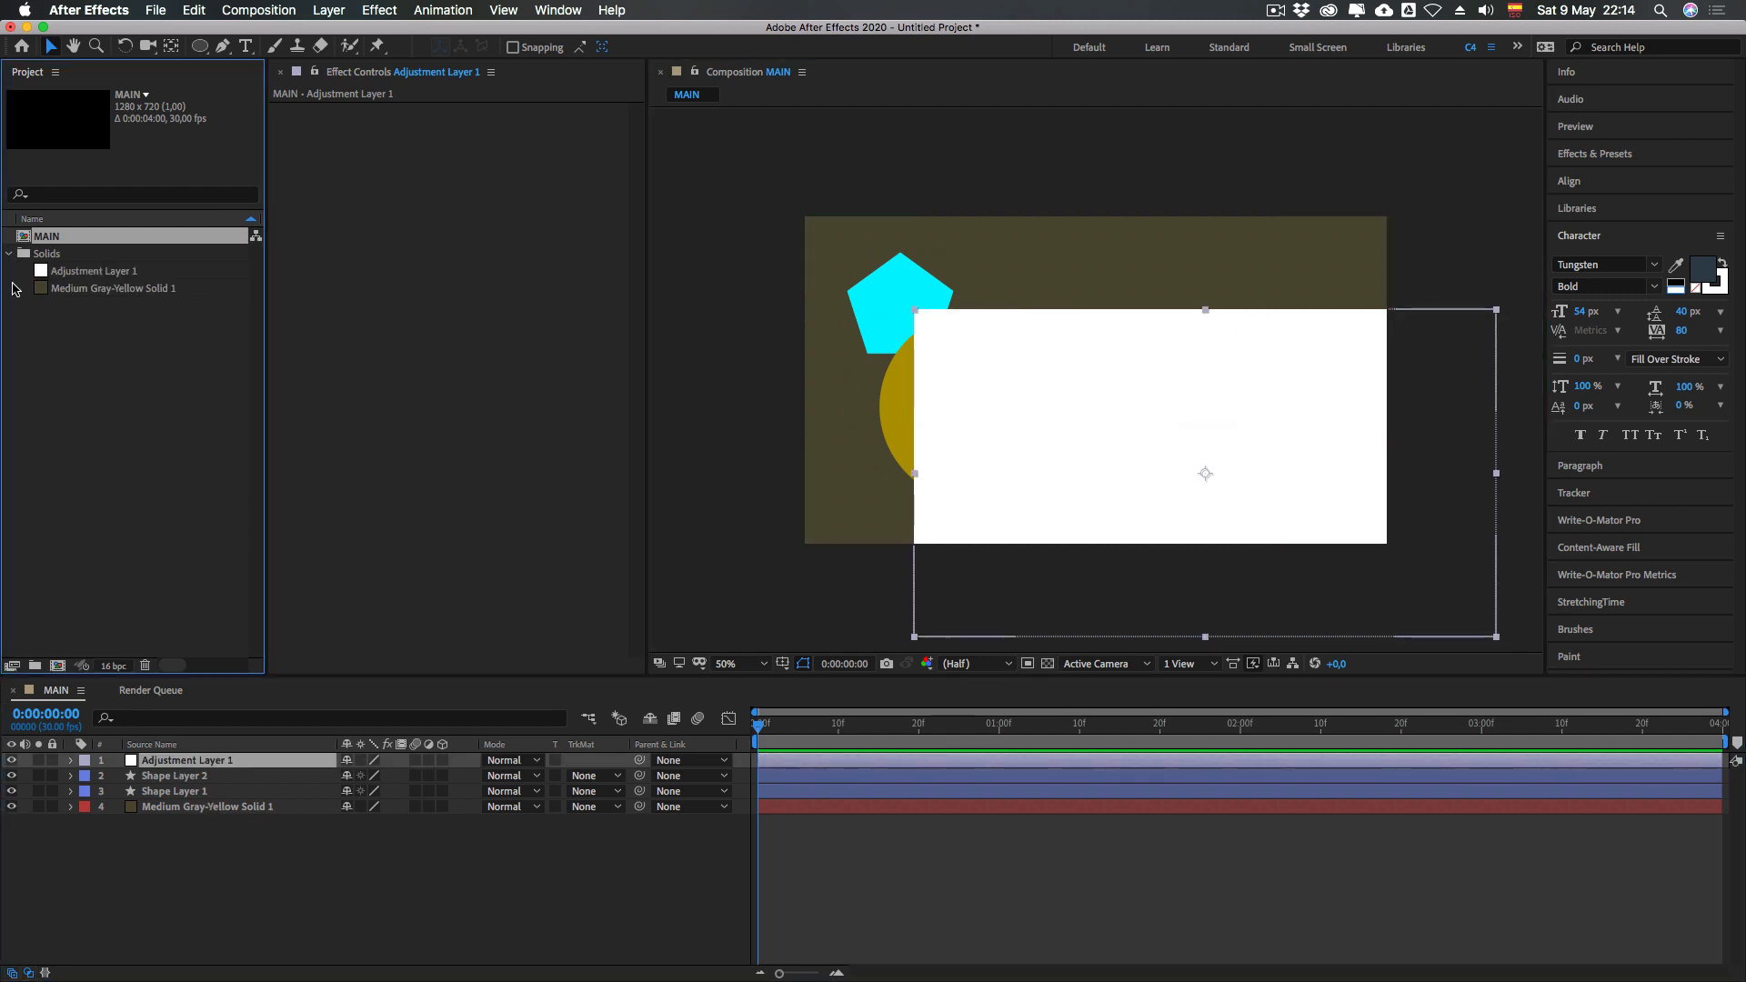
{"action": "left_click", "coordinate": [70, 269]}
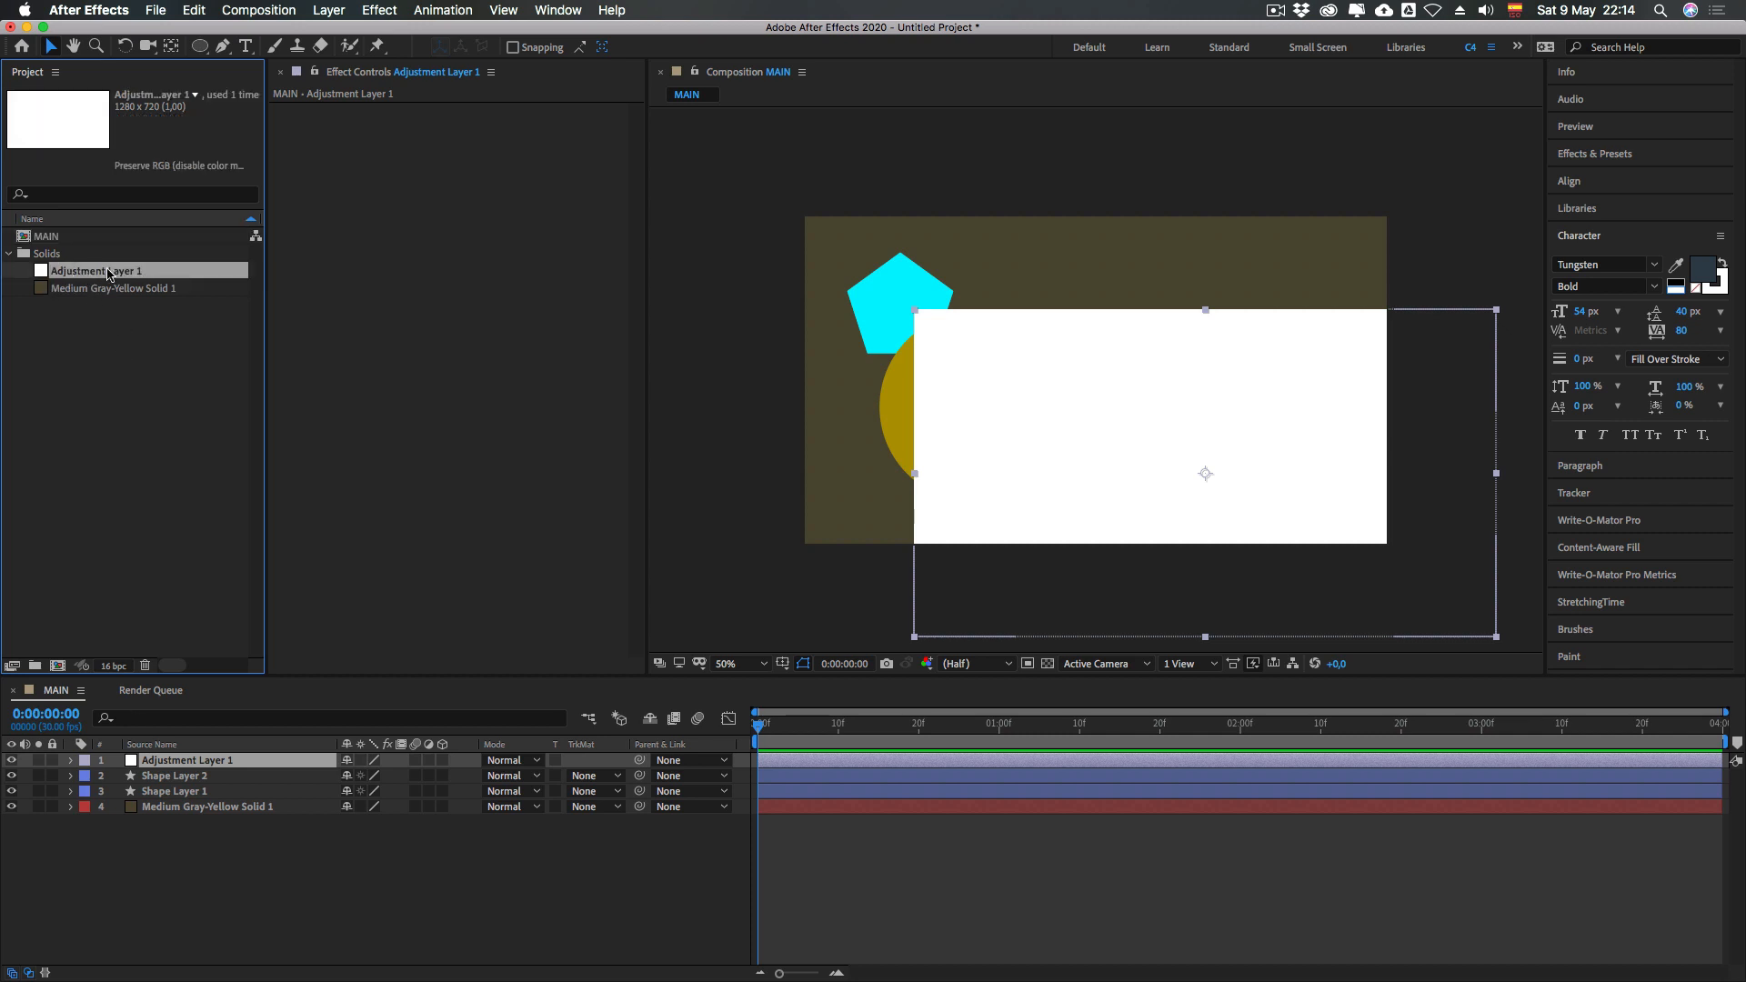
{"action": "key", "text": "Return"}
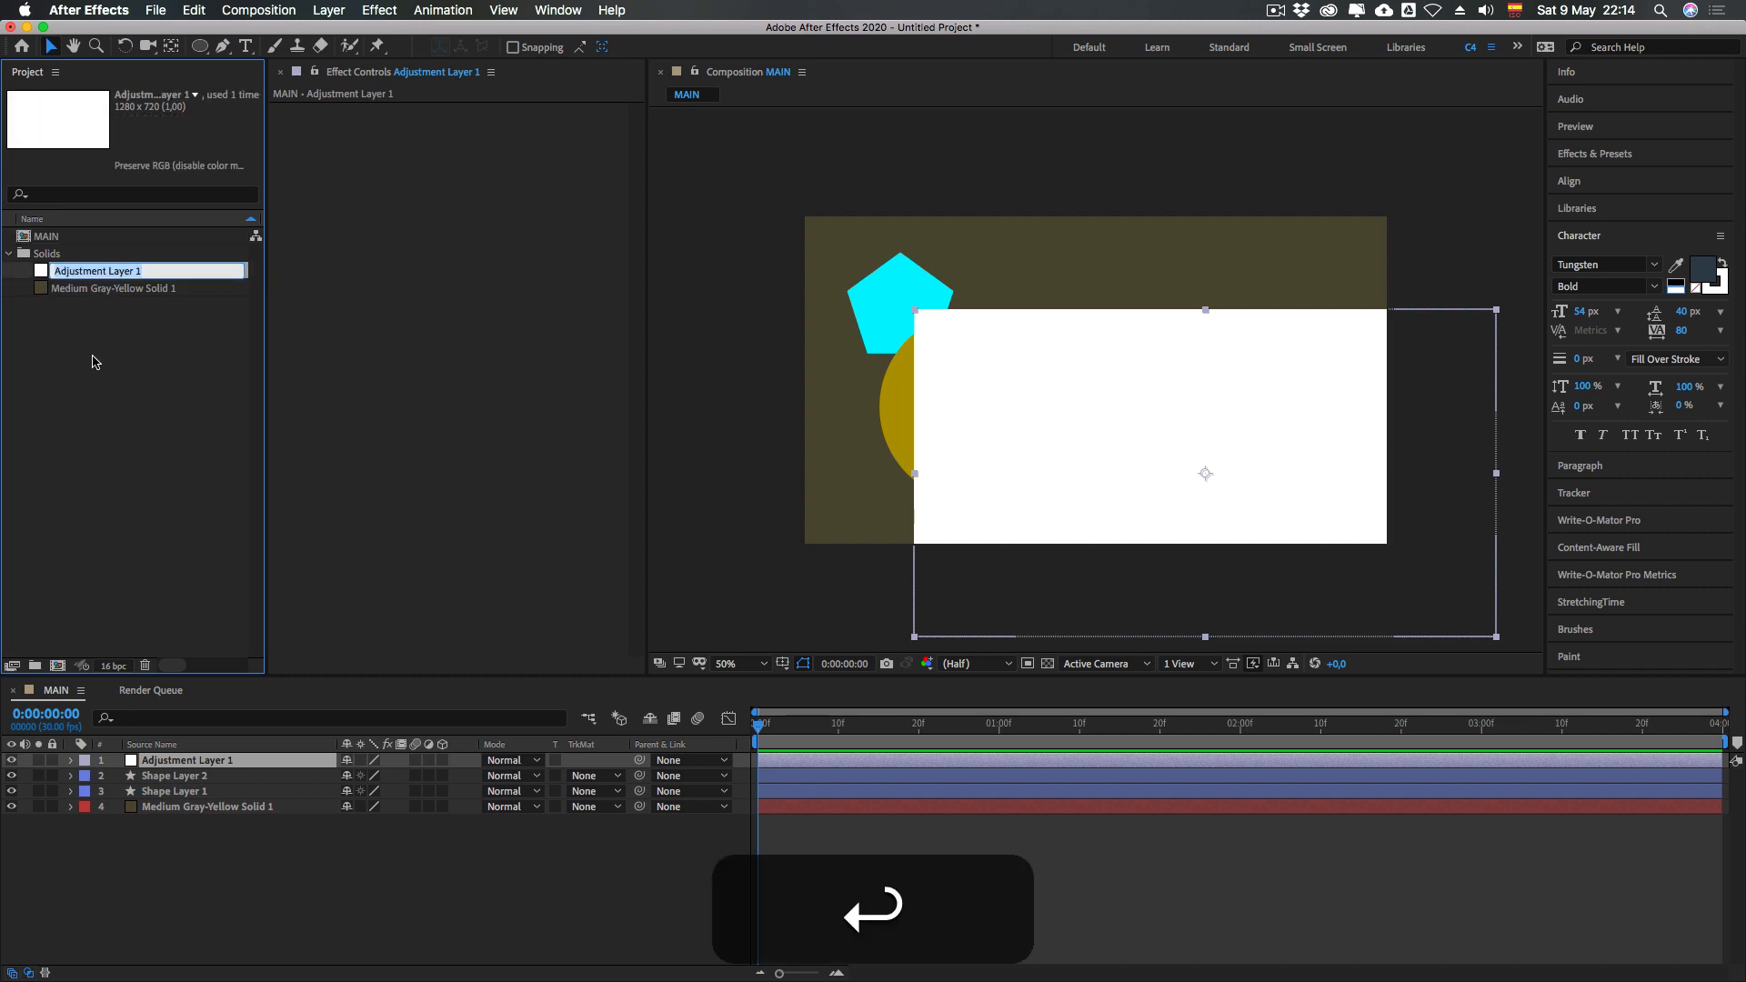
{"action": "key", "text": "Return"}
{"action": "key", "text": "BackSpace"}
{"action": "key", "text": "Return"}
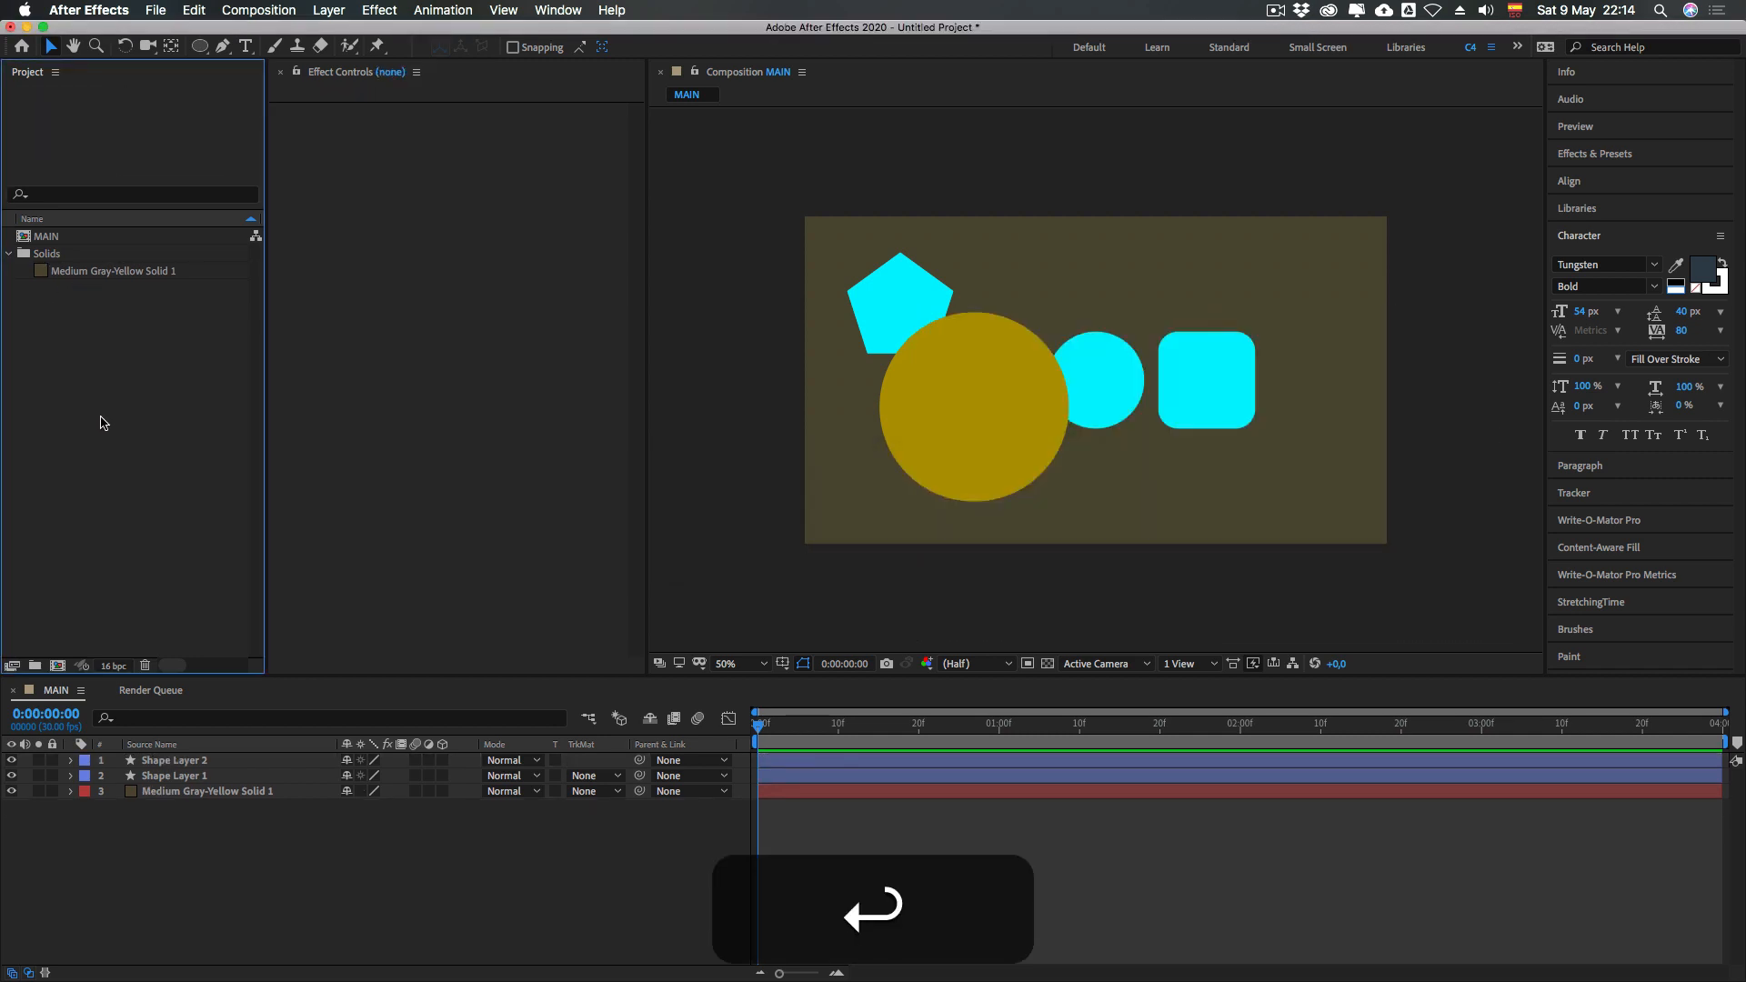
Place Medium Gray-Yellow Solid 1 again as the topmost layer of MAIN and turn it into an adjustment layer
{"action": "left_click", "coordinate": [219, 859]}
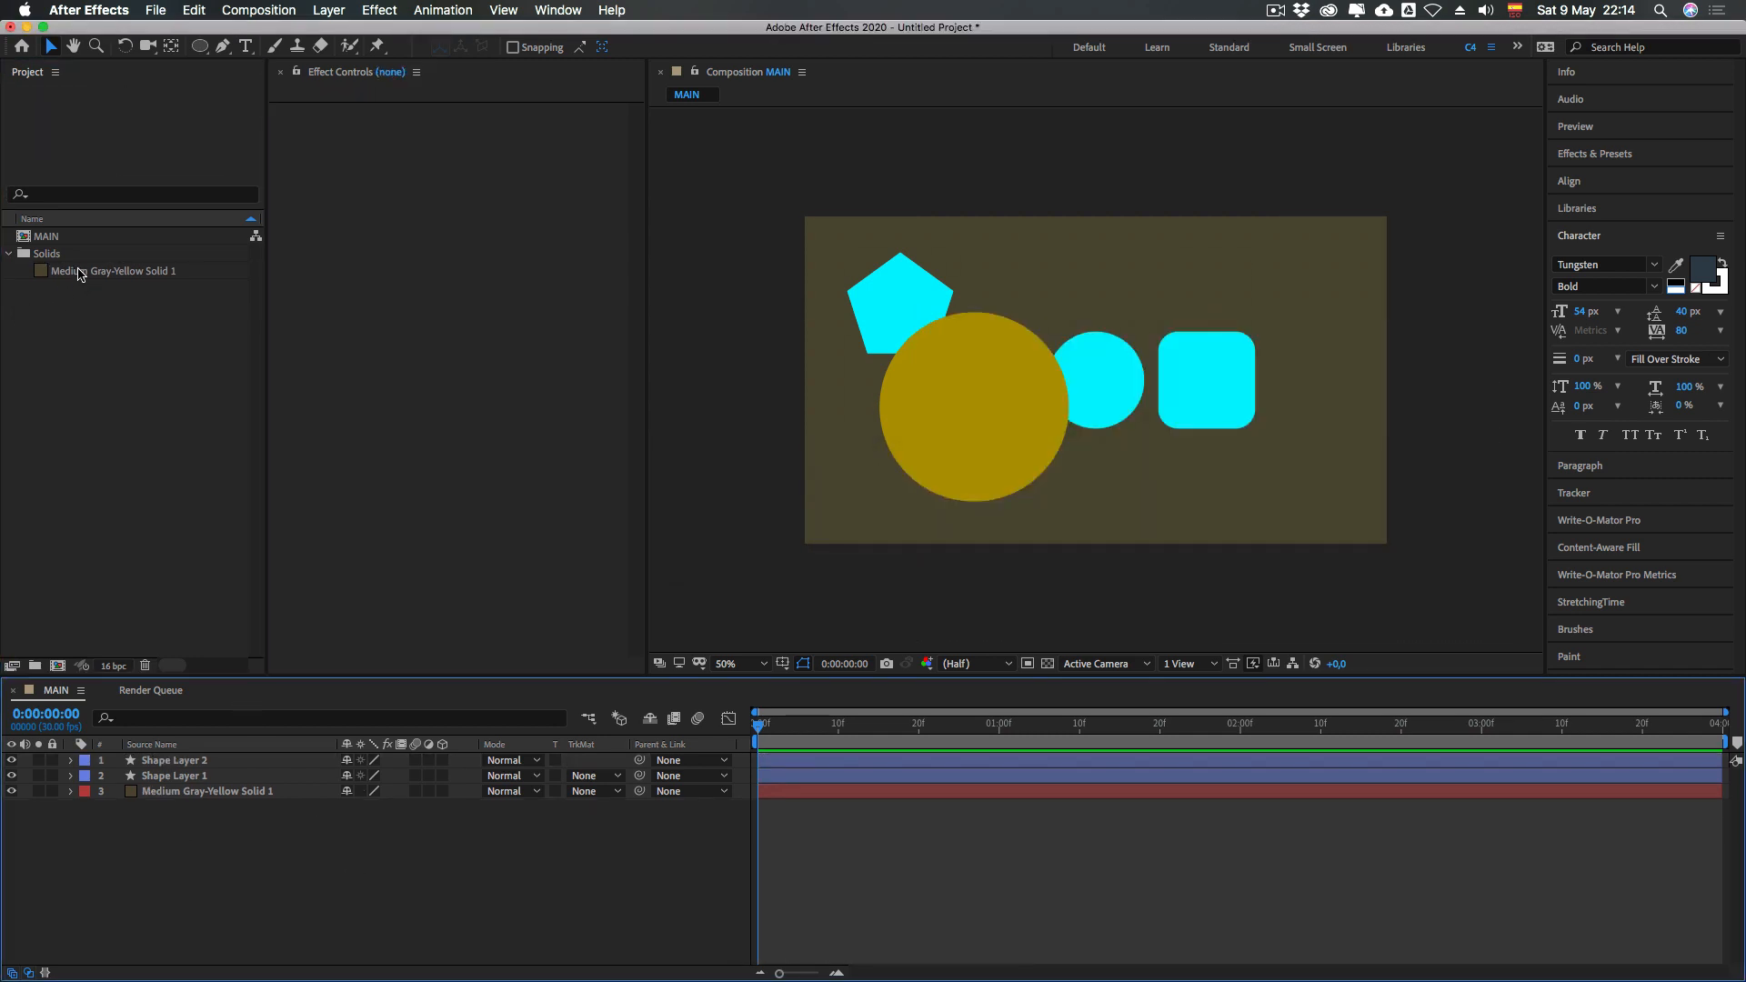
{"action": "left_click_drag", "start_coordinate": [80, 273], "coordinate": [169, 759]}
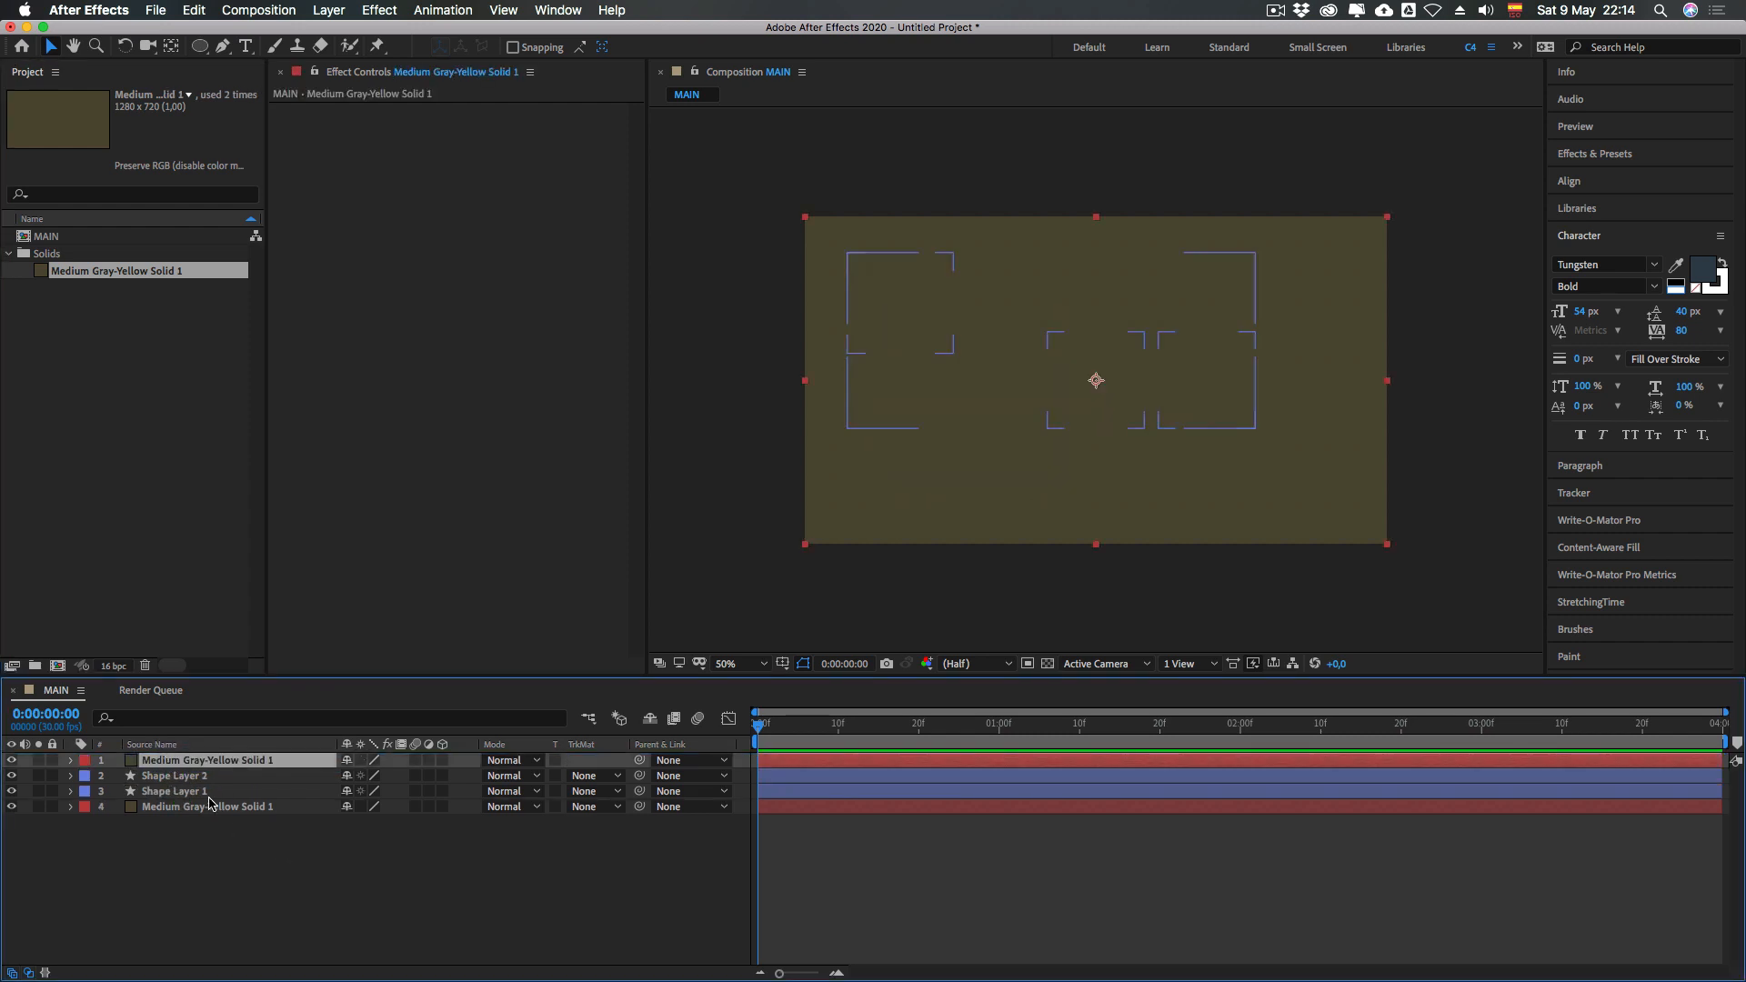
{"action": "left_click", "coordinate": [429, 761]}
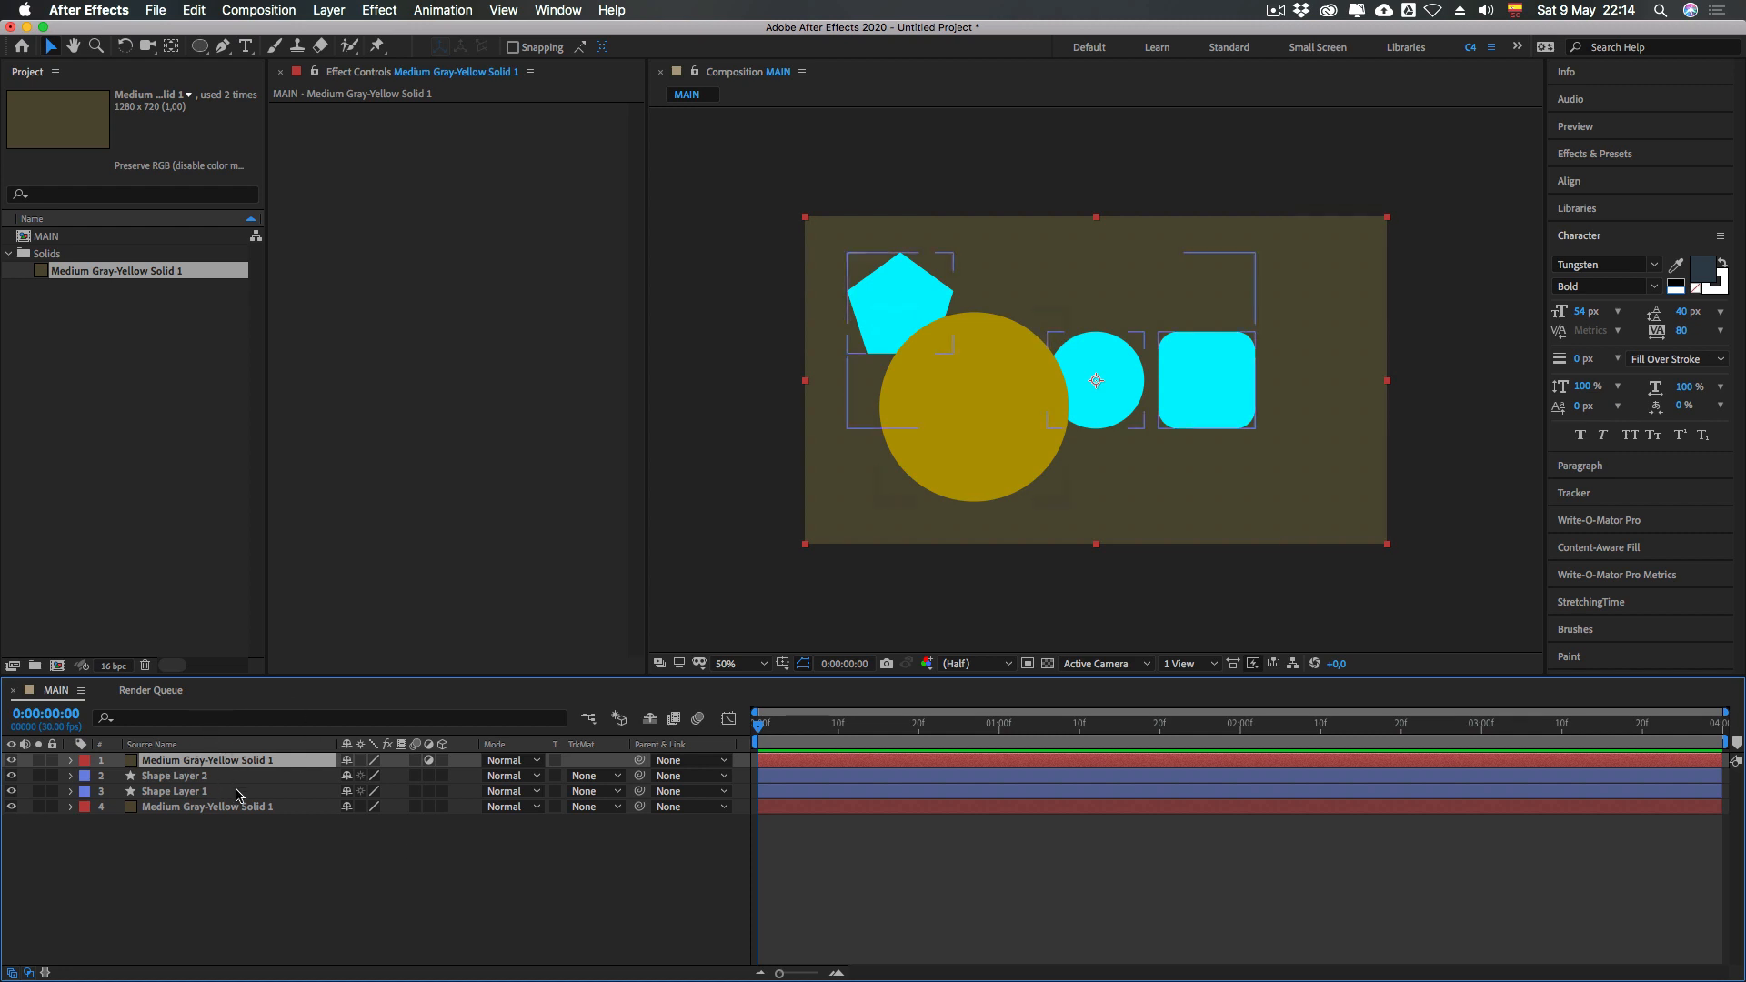
Display layer names in the timeline and rename the topmost solid layer to AJUSTE
{"action": "left_click", "coordinate": [273, 882]}
{"action": "left_click", "coordinate": [136, 762]}
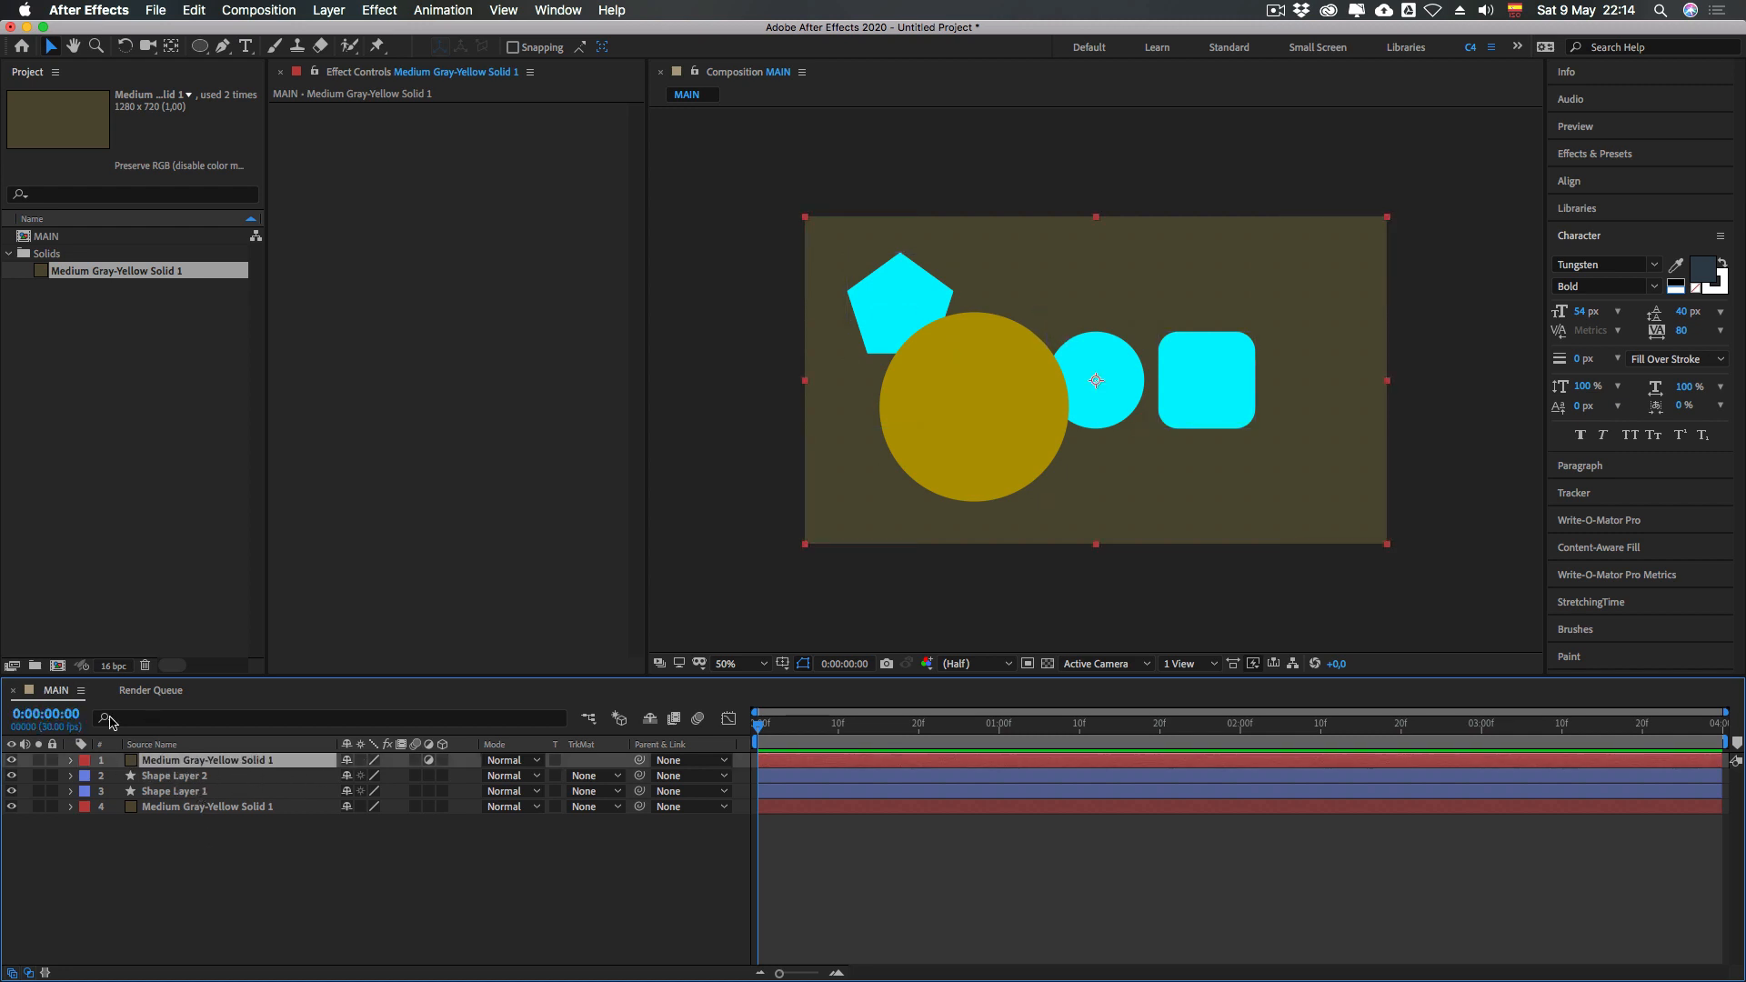
{"action": "left_click", "coordinate": [152, 744]}
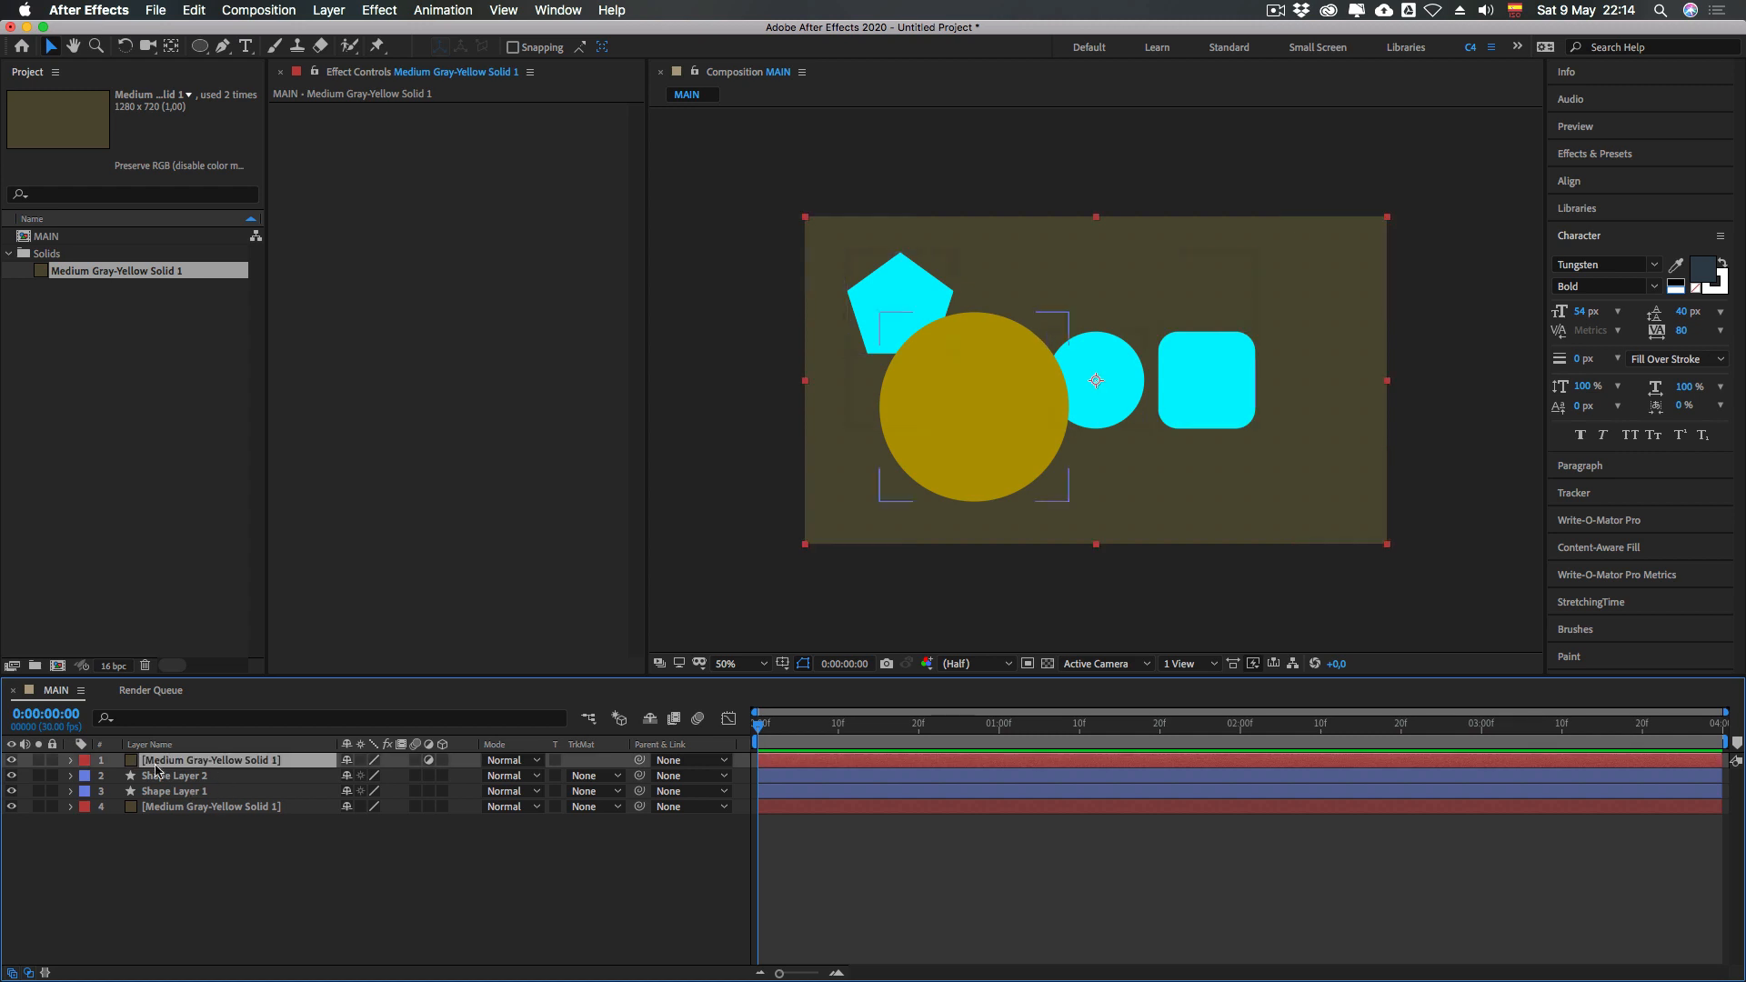
{"action": "key", "text": "Return"}
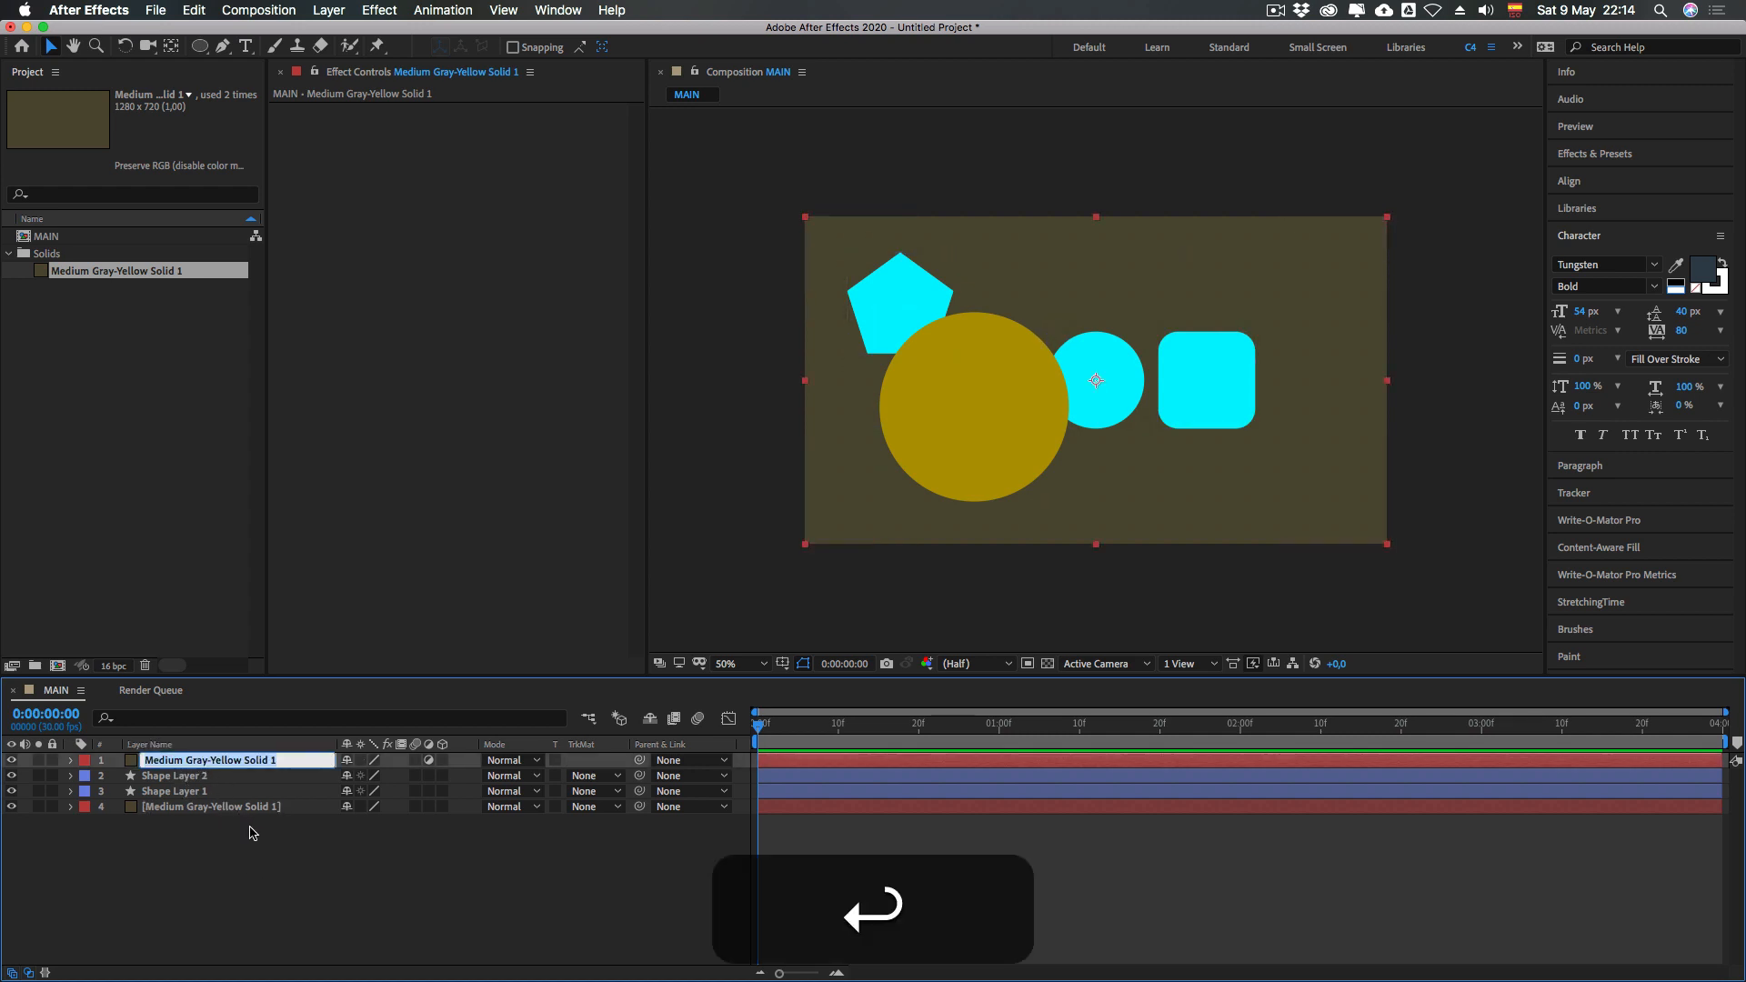
{"action": "type", "text": "AJ"}
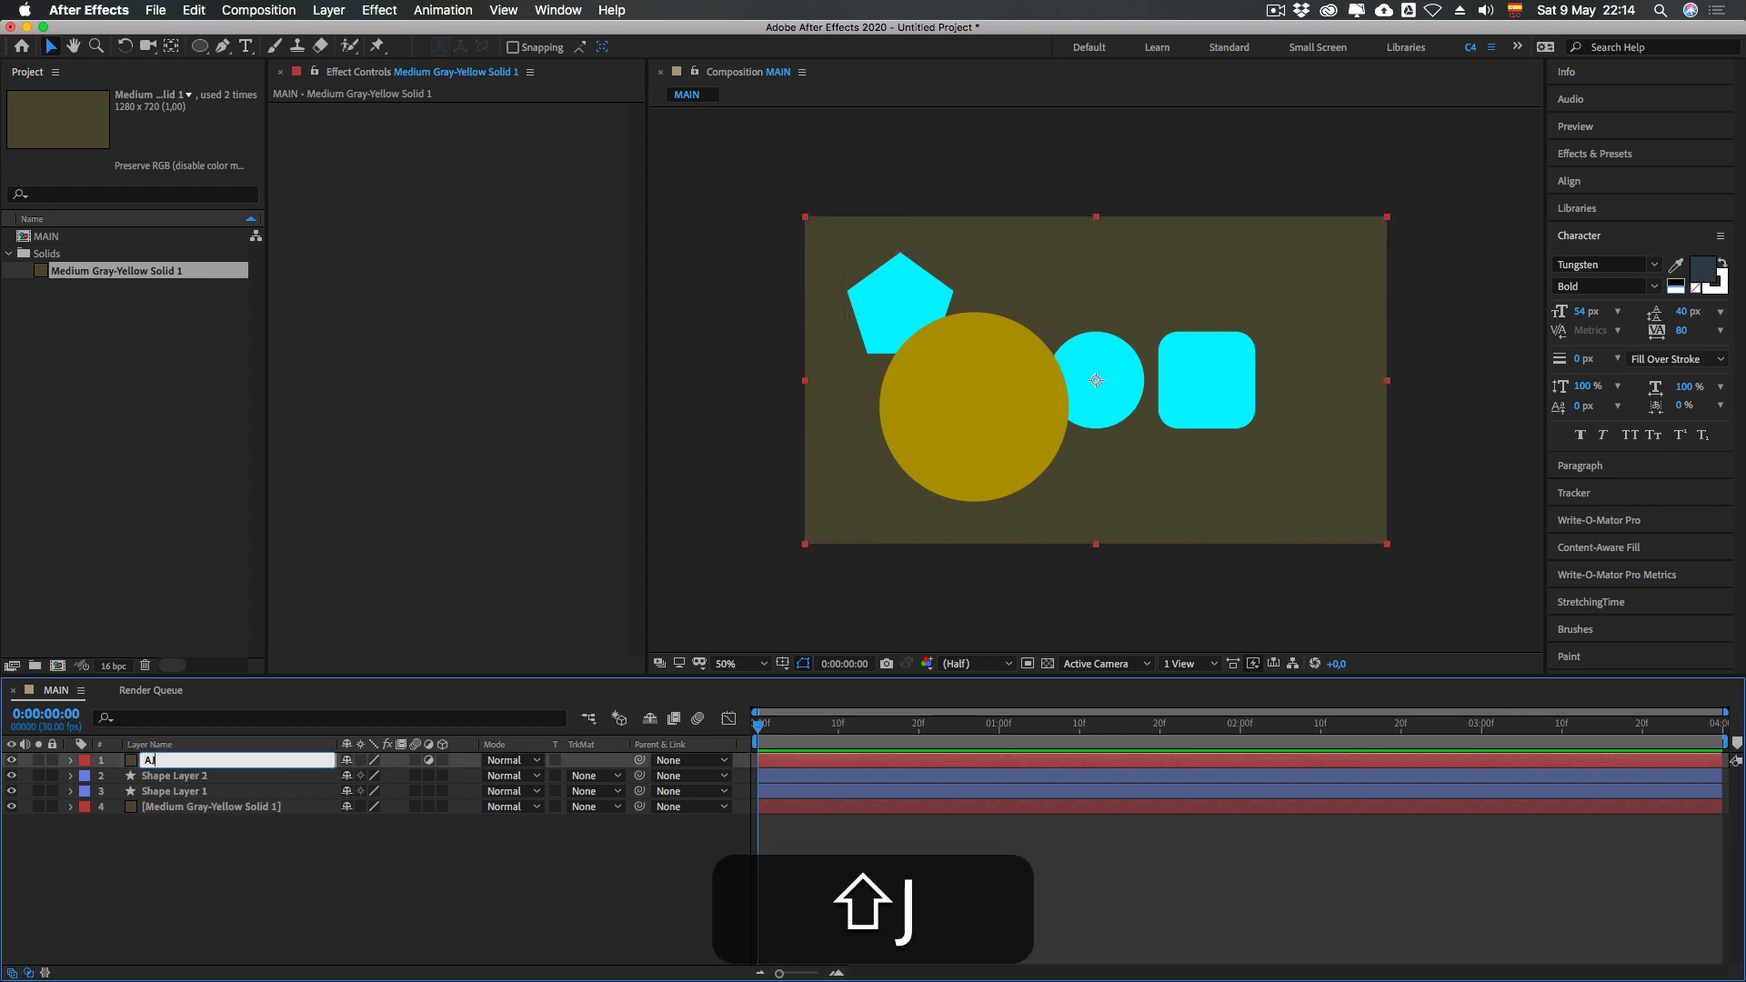
{"action": "type", "text": "USTE"}
{"action": "key", "text": "Return"}
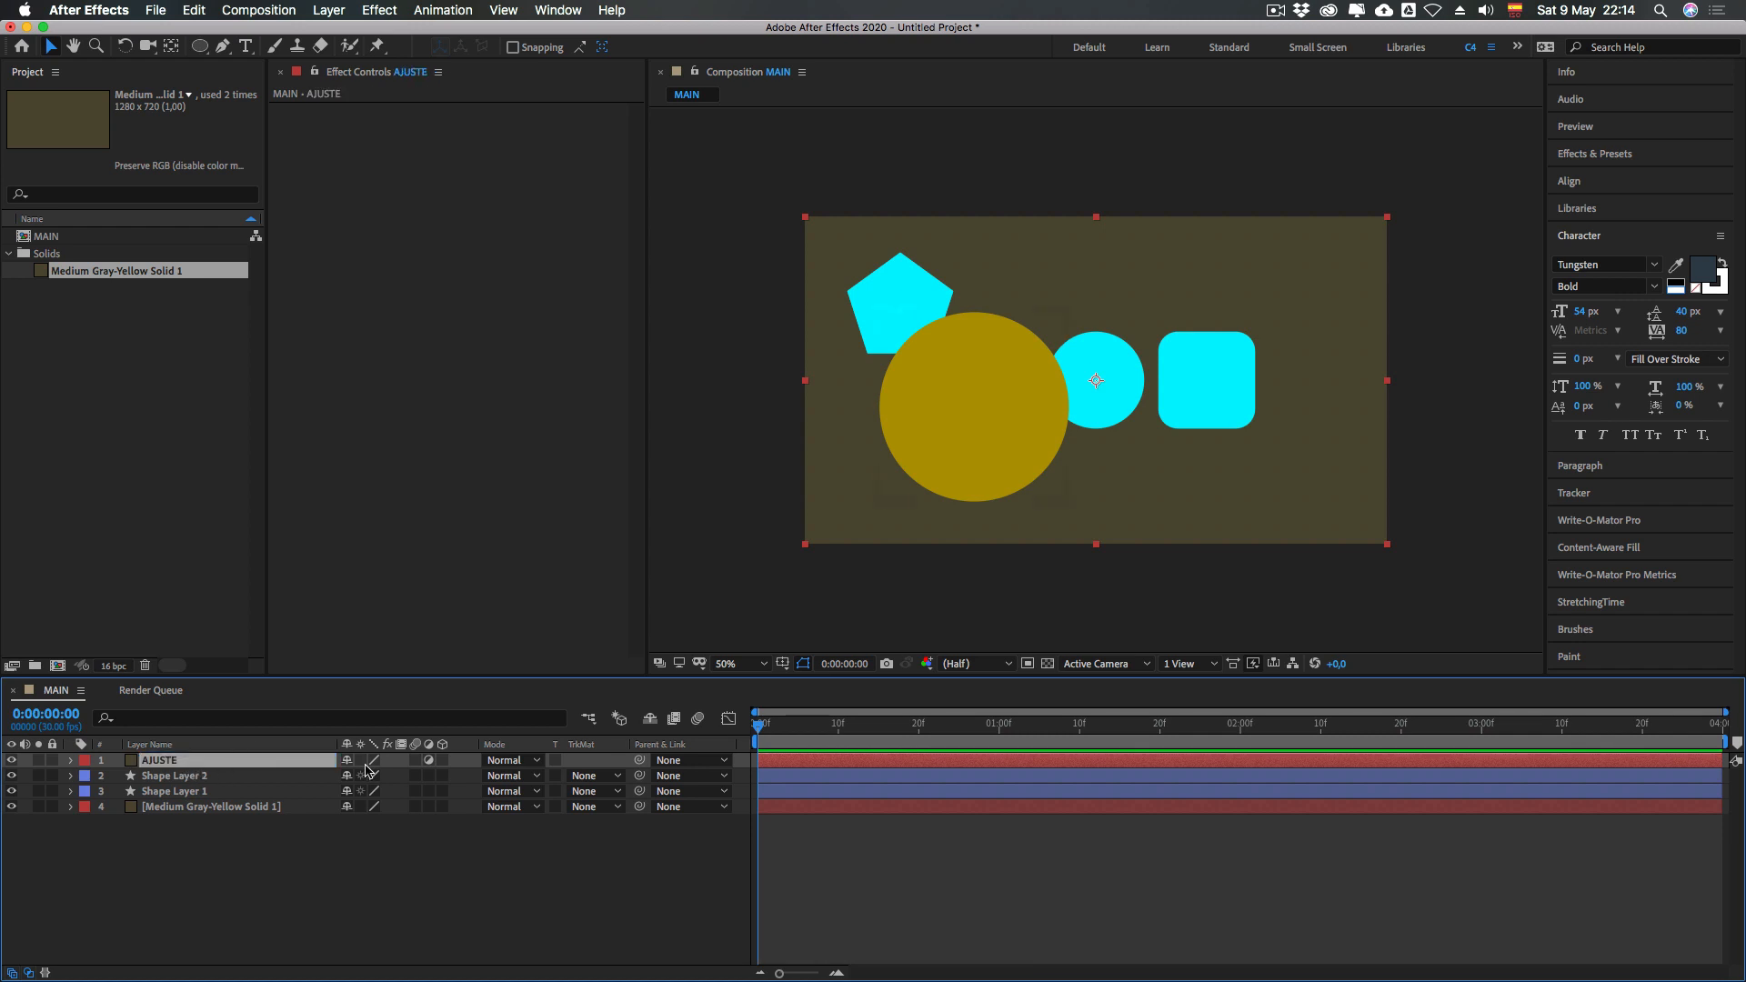
Change the AJUSTE layer's solid color to purple (8200C3) as a new solid, leaving other layers' solids out
{"action": "key", "text": "shift+super+y"}
{"action": "left_click", "coordinate": [861, 597]}
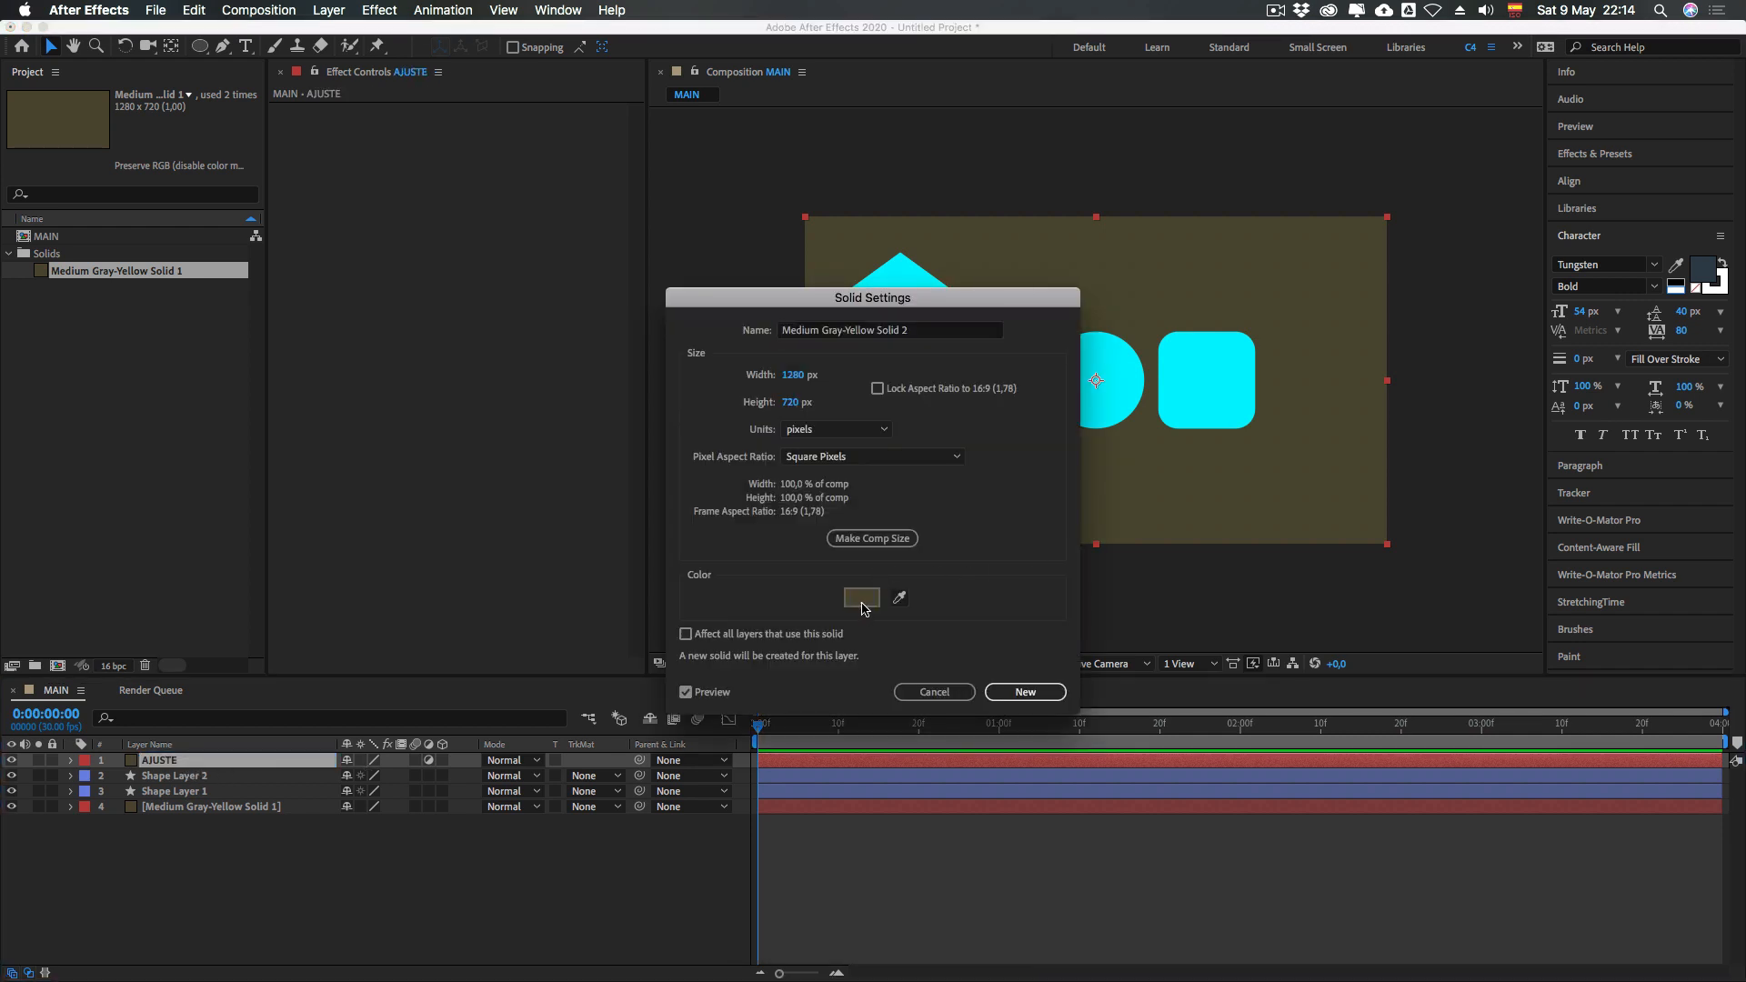
{"action": "left_click", "coordinate": [1271, 482]}
{"action": "left_click", "coordinate": [1354, 475]}
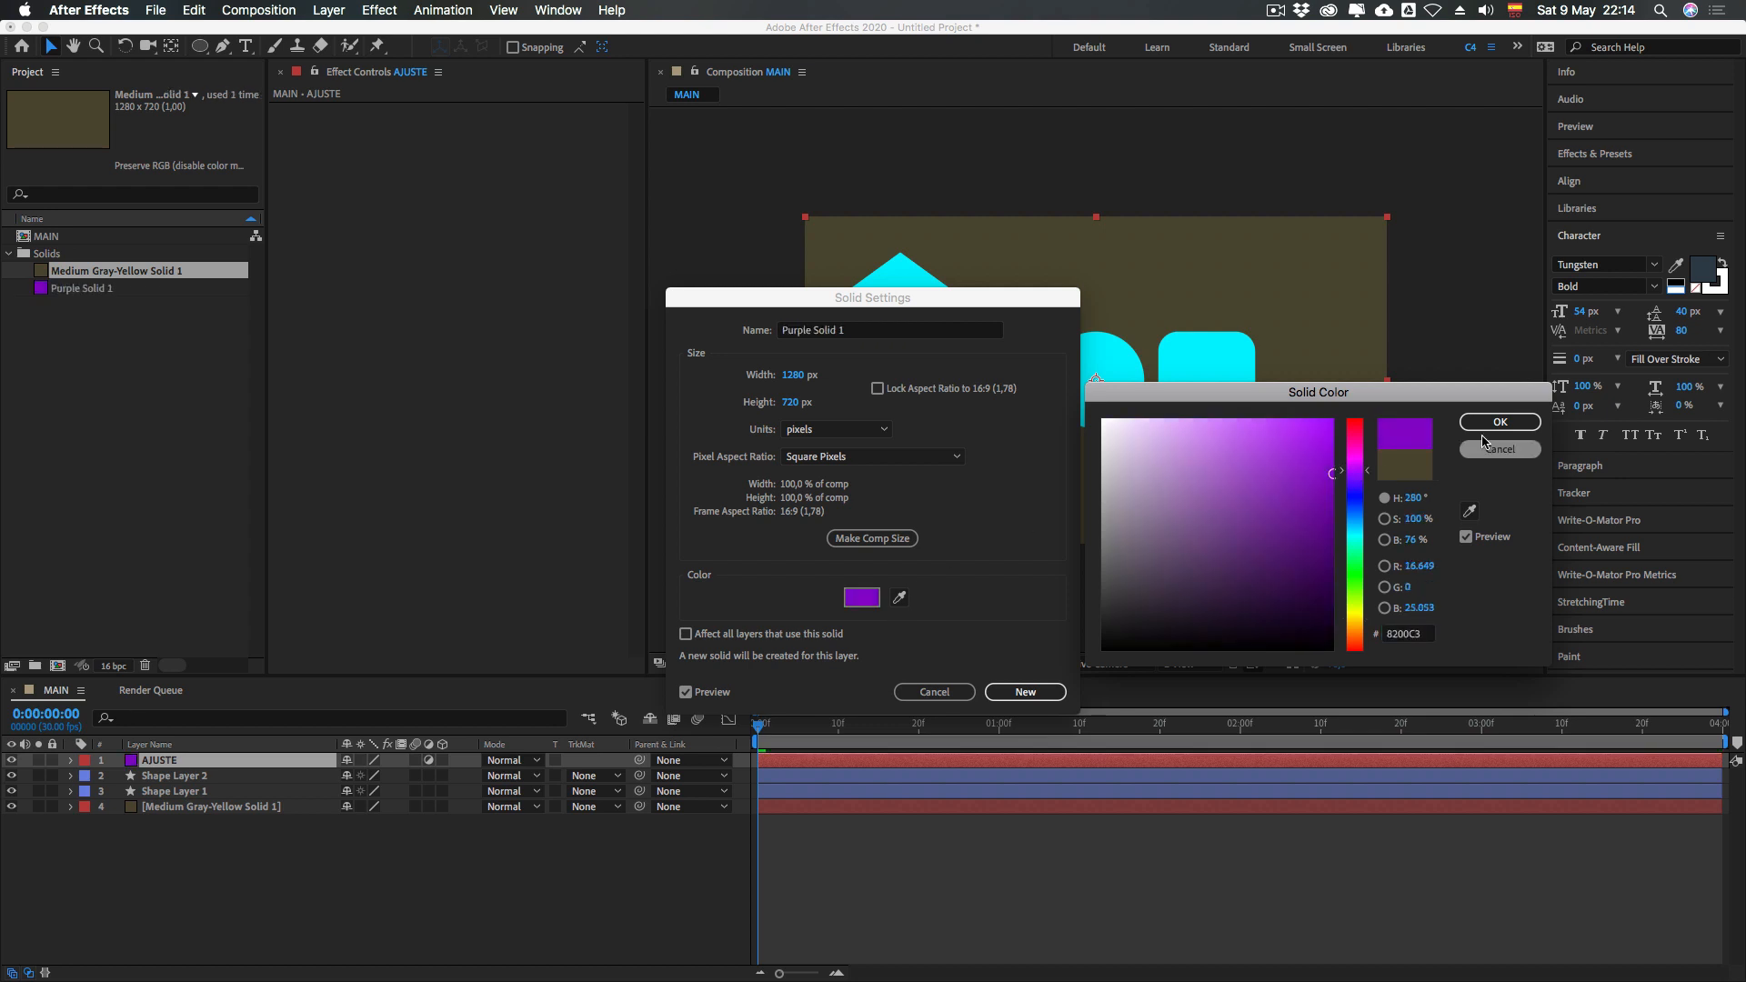
{"action": "left_click", "coordinate": [1500, 422]}
{"action": "left_click", "coordinate": [1025, 692]}
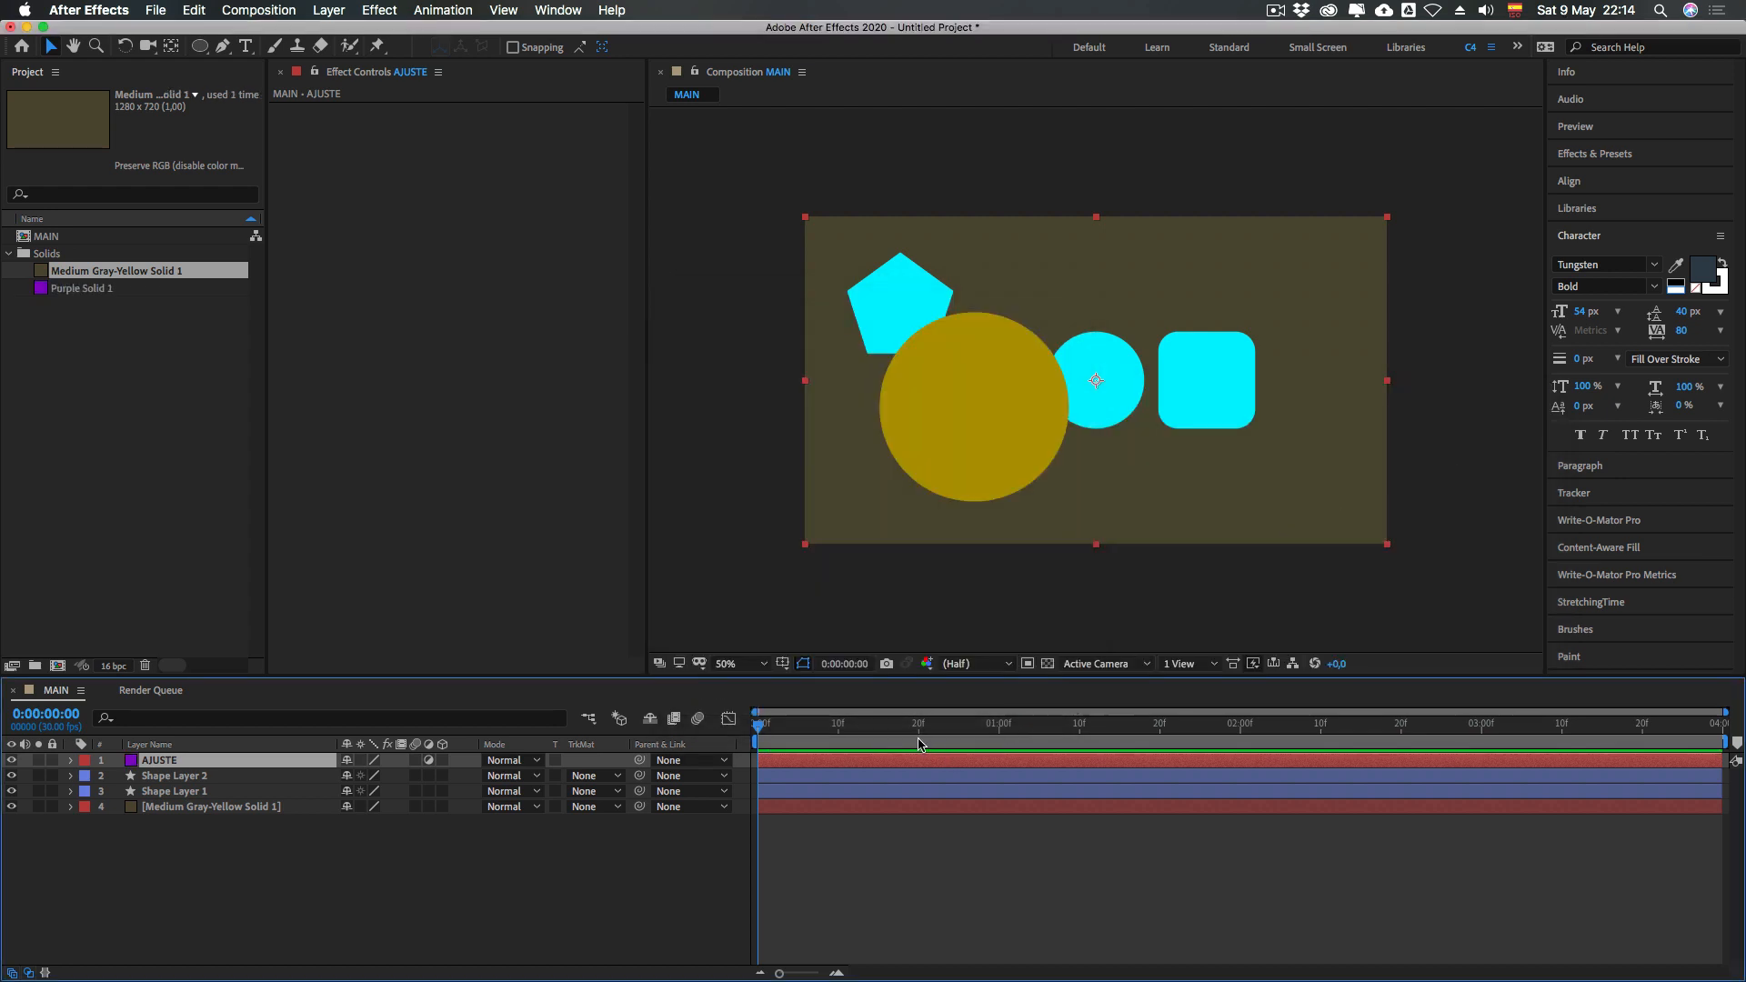
Hide the AJUSTE layer in the MAIN composition
{"action": "left_click", "coordinate": [162, 763]}
{"action": "left_click", "coordinate": [173, 848]}
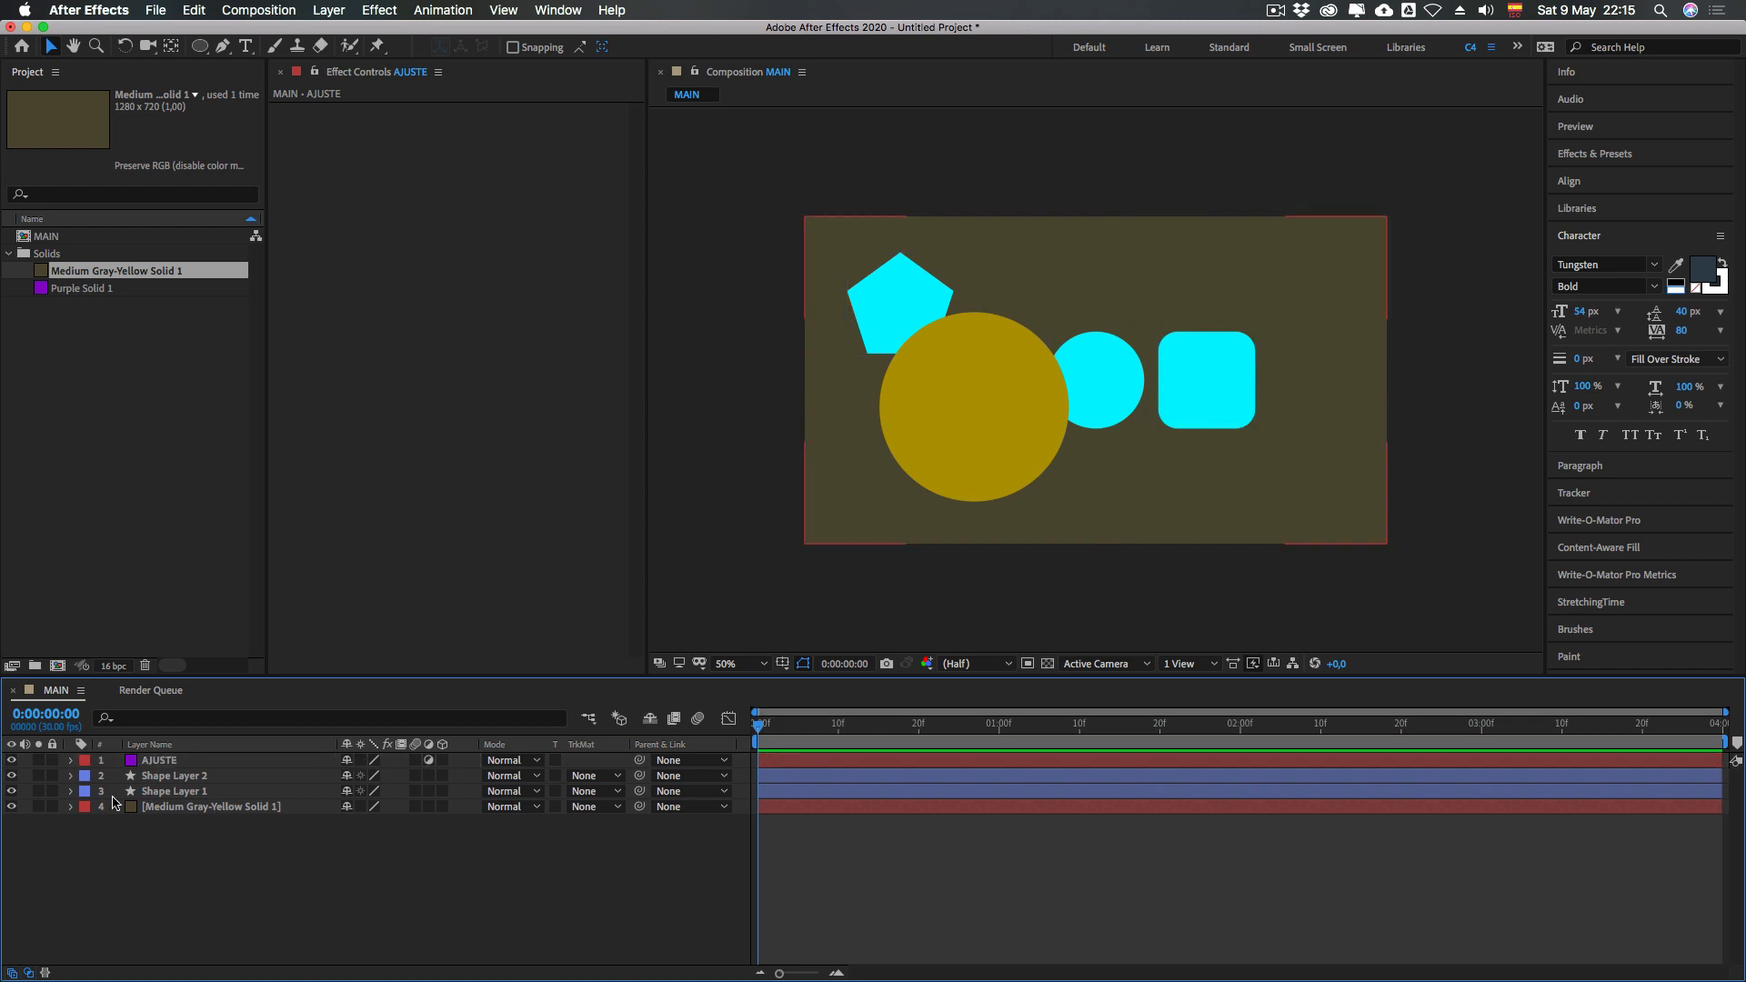
{"action": "left_click", "coordinate": [12, 760]}
Find the Fill effect among the effects and presets and apply it to Shape Layer 2
{"action": "left_click", "coordinate": [177, 775]}
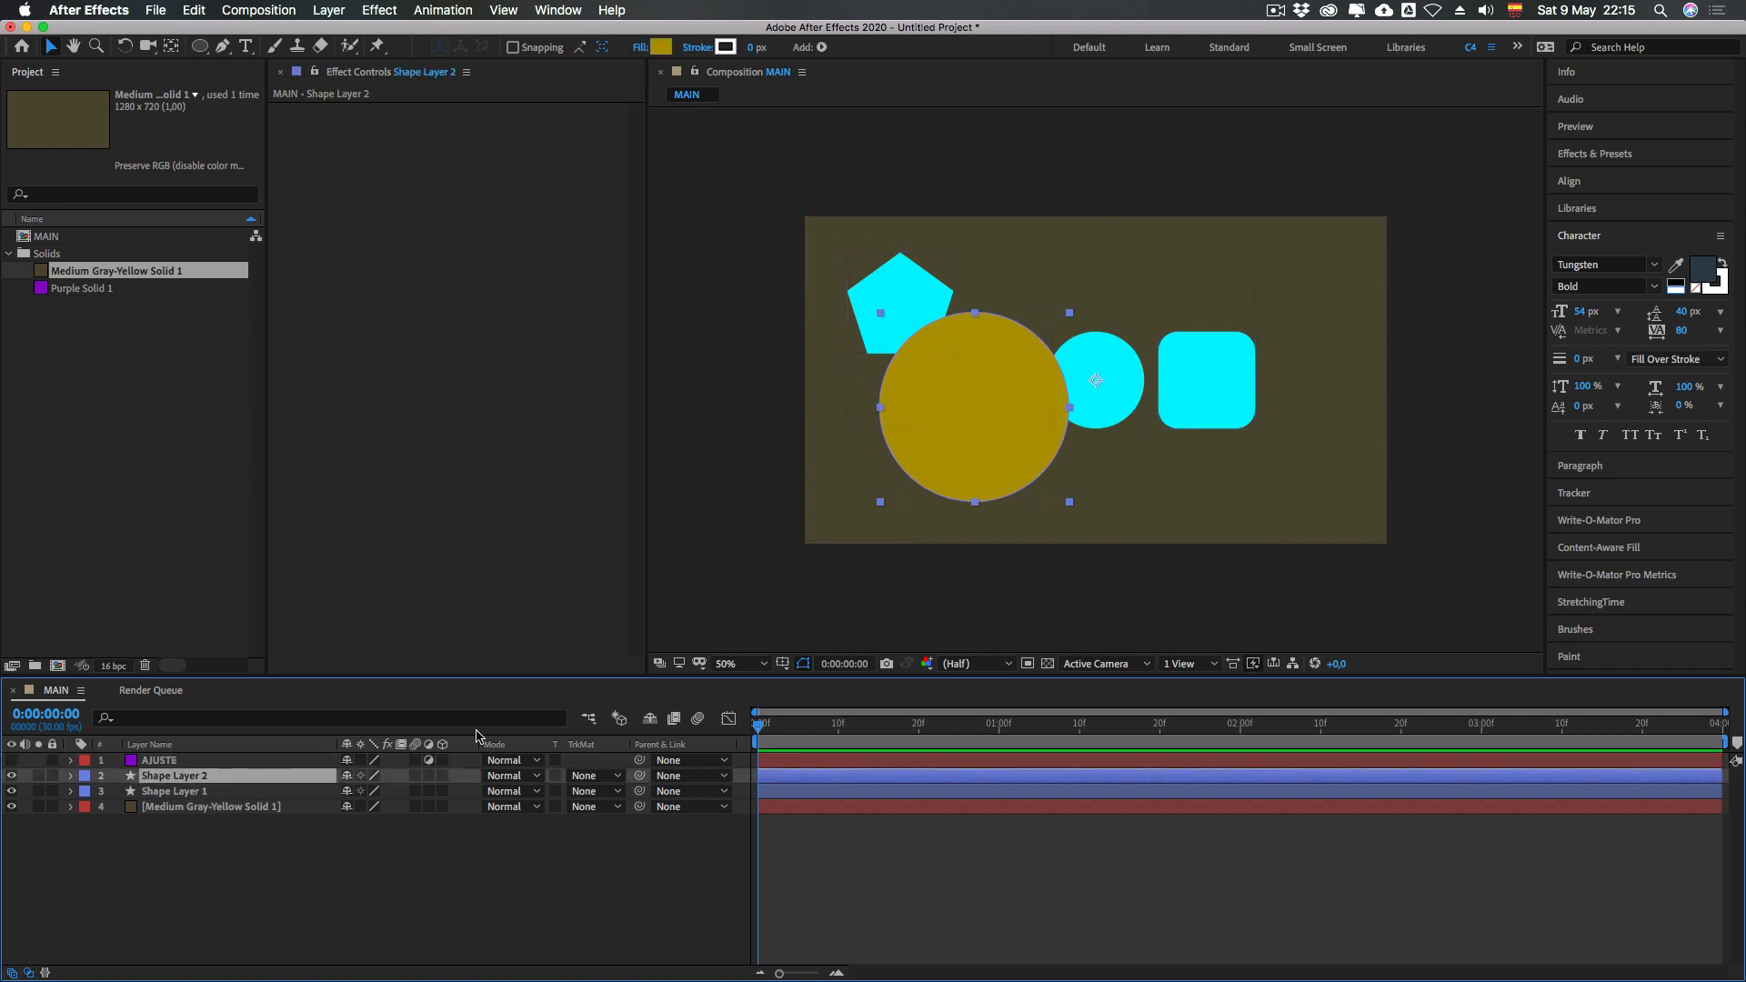
{"action": "left_click", "coordinate": [1590, 154]}
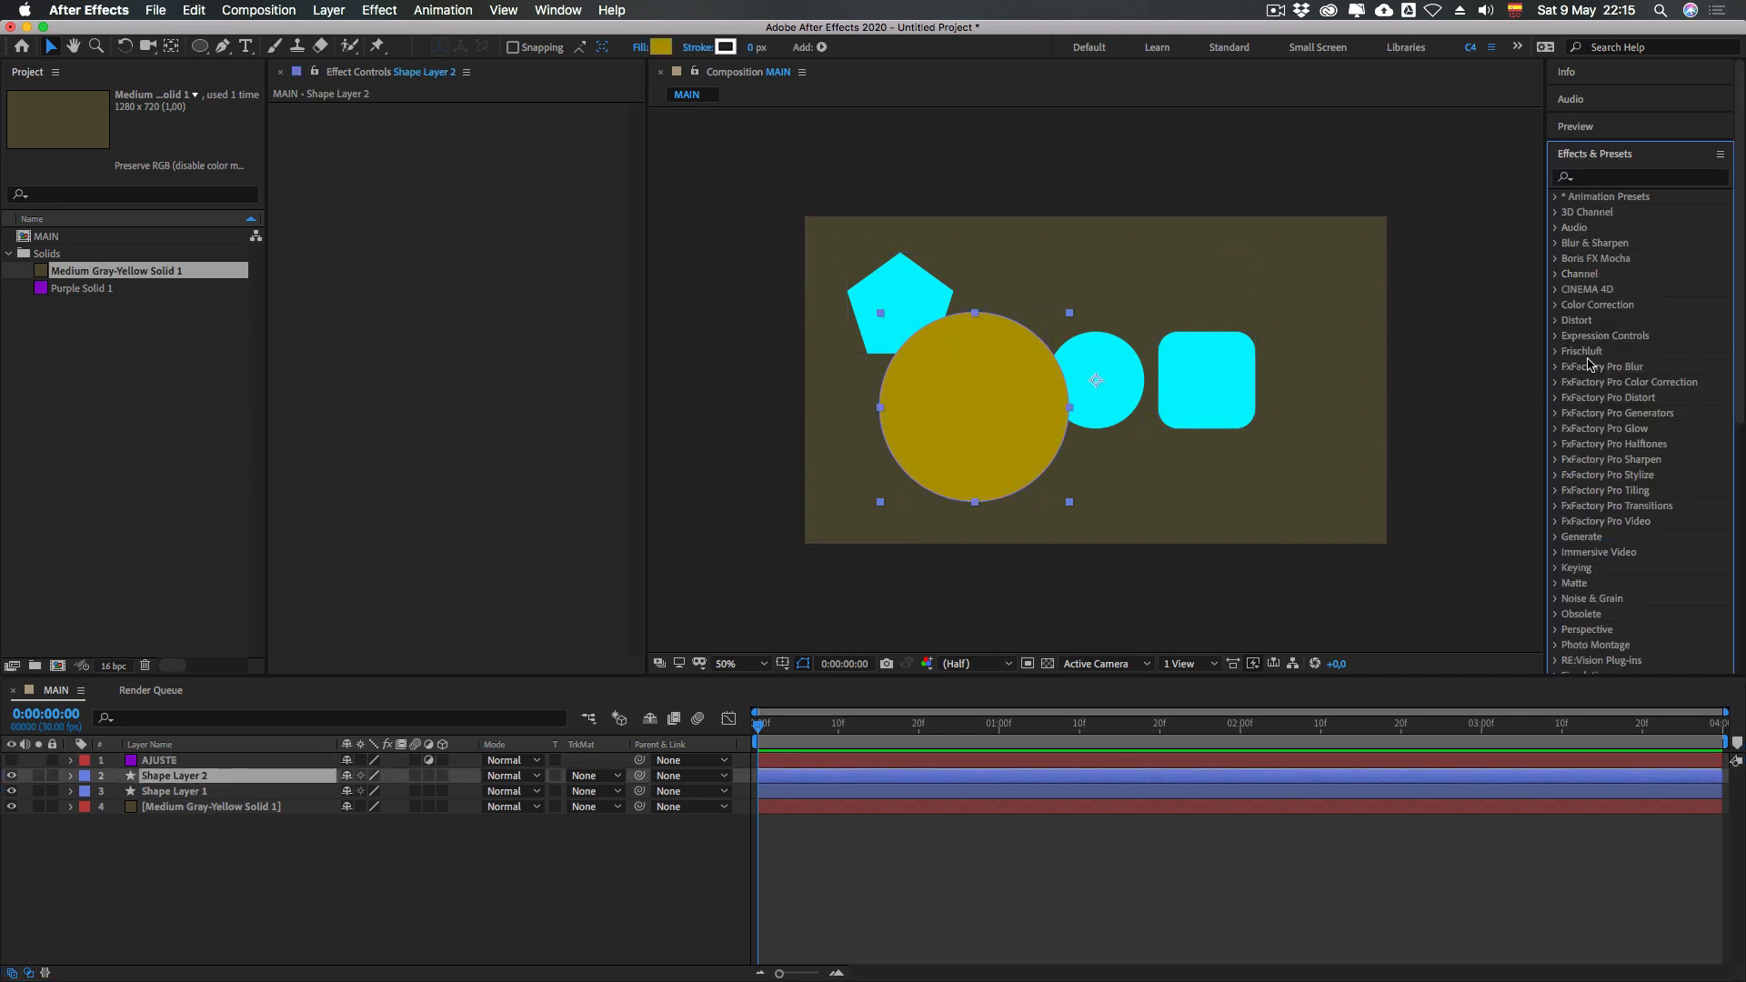
{"action": "left_click", "coordinate": [1603, 178]}
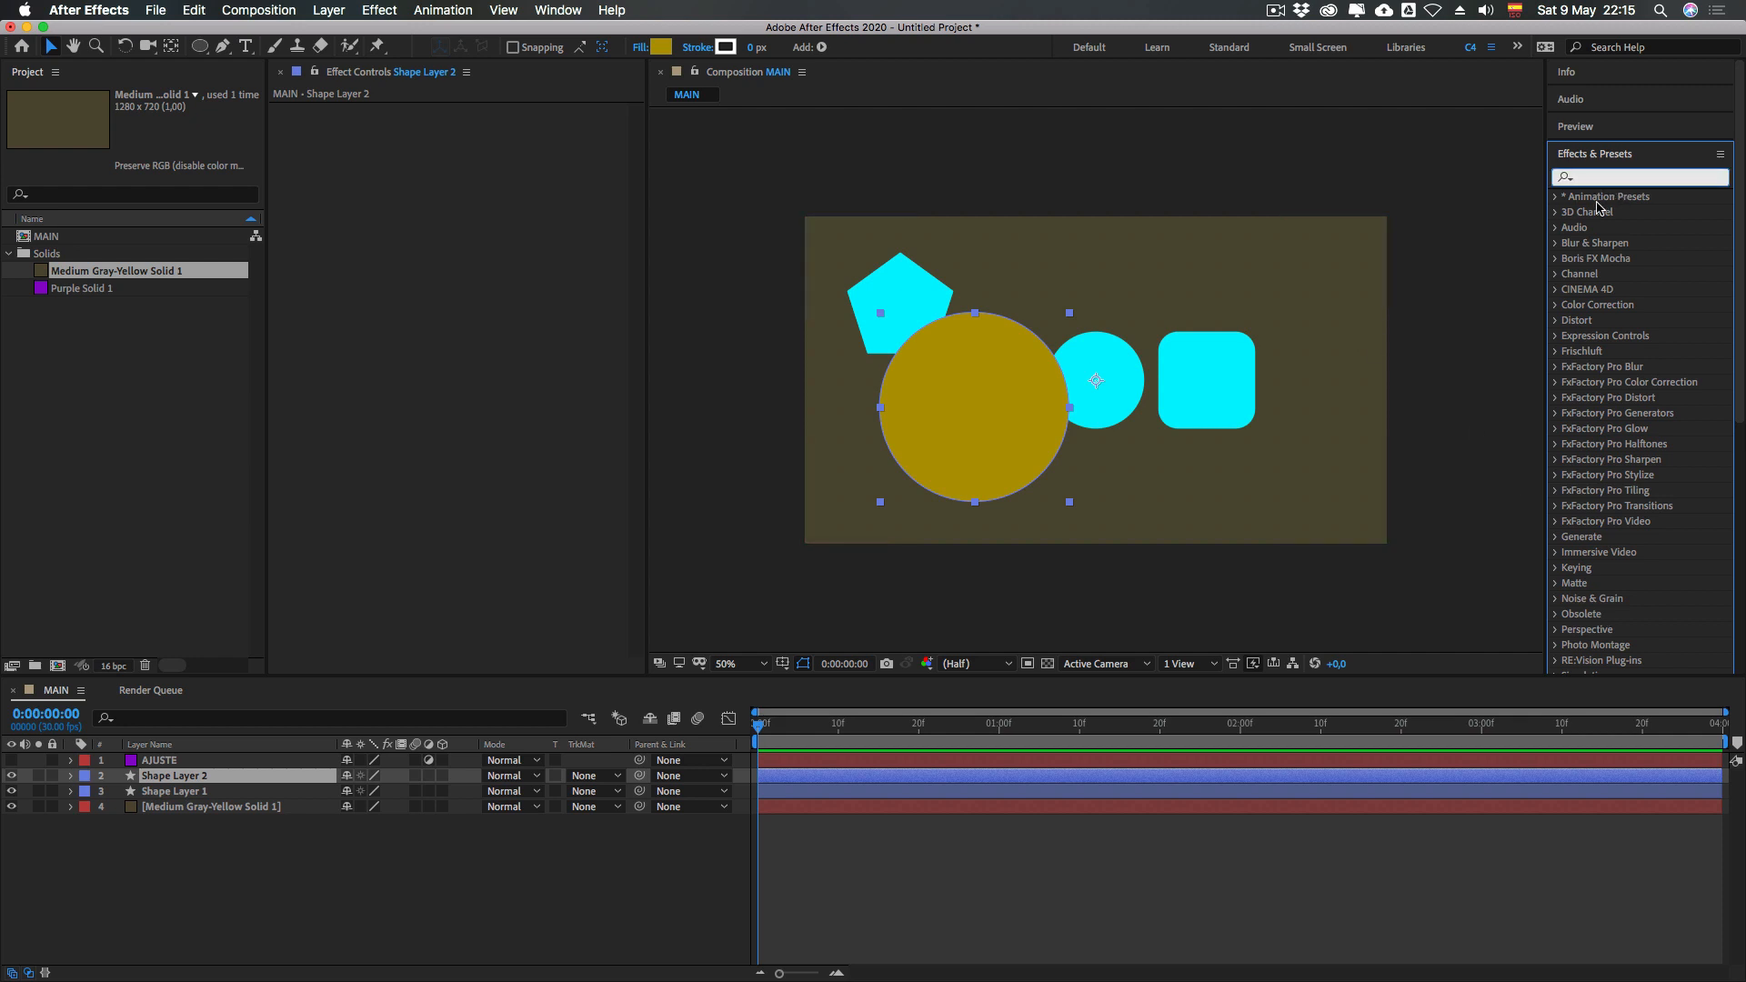
{"action": "type", "text": "fill"}
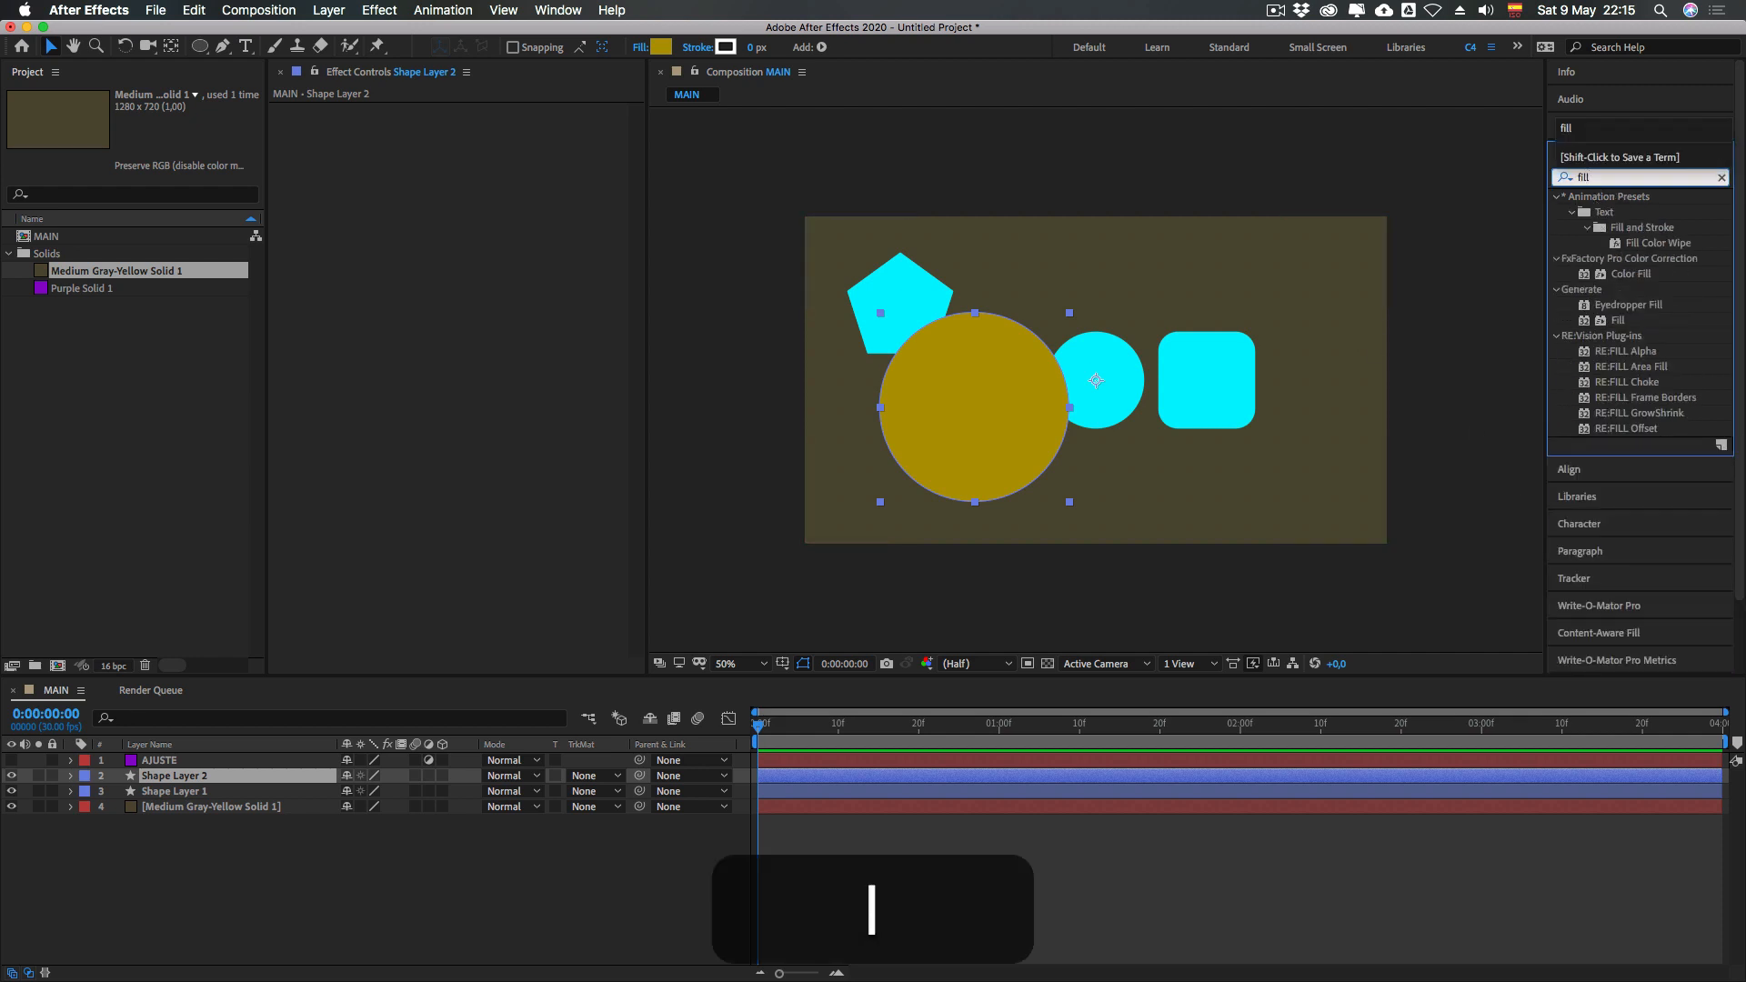
{"action": "left_click", "coordinate": [1601, 324]}
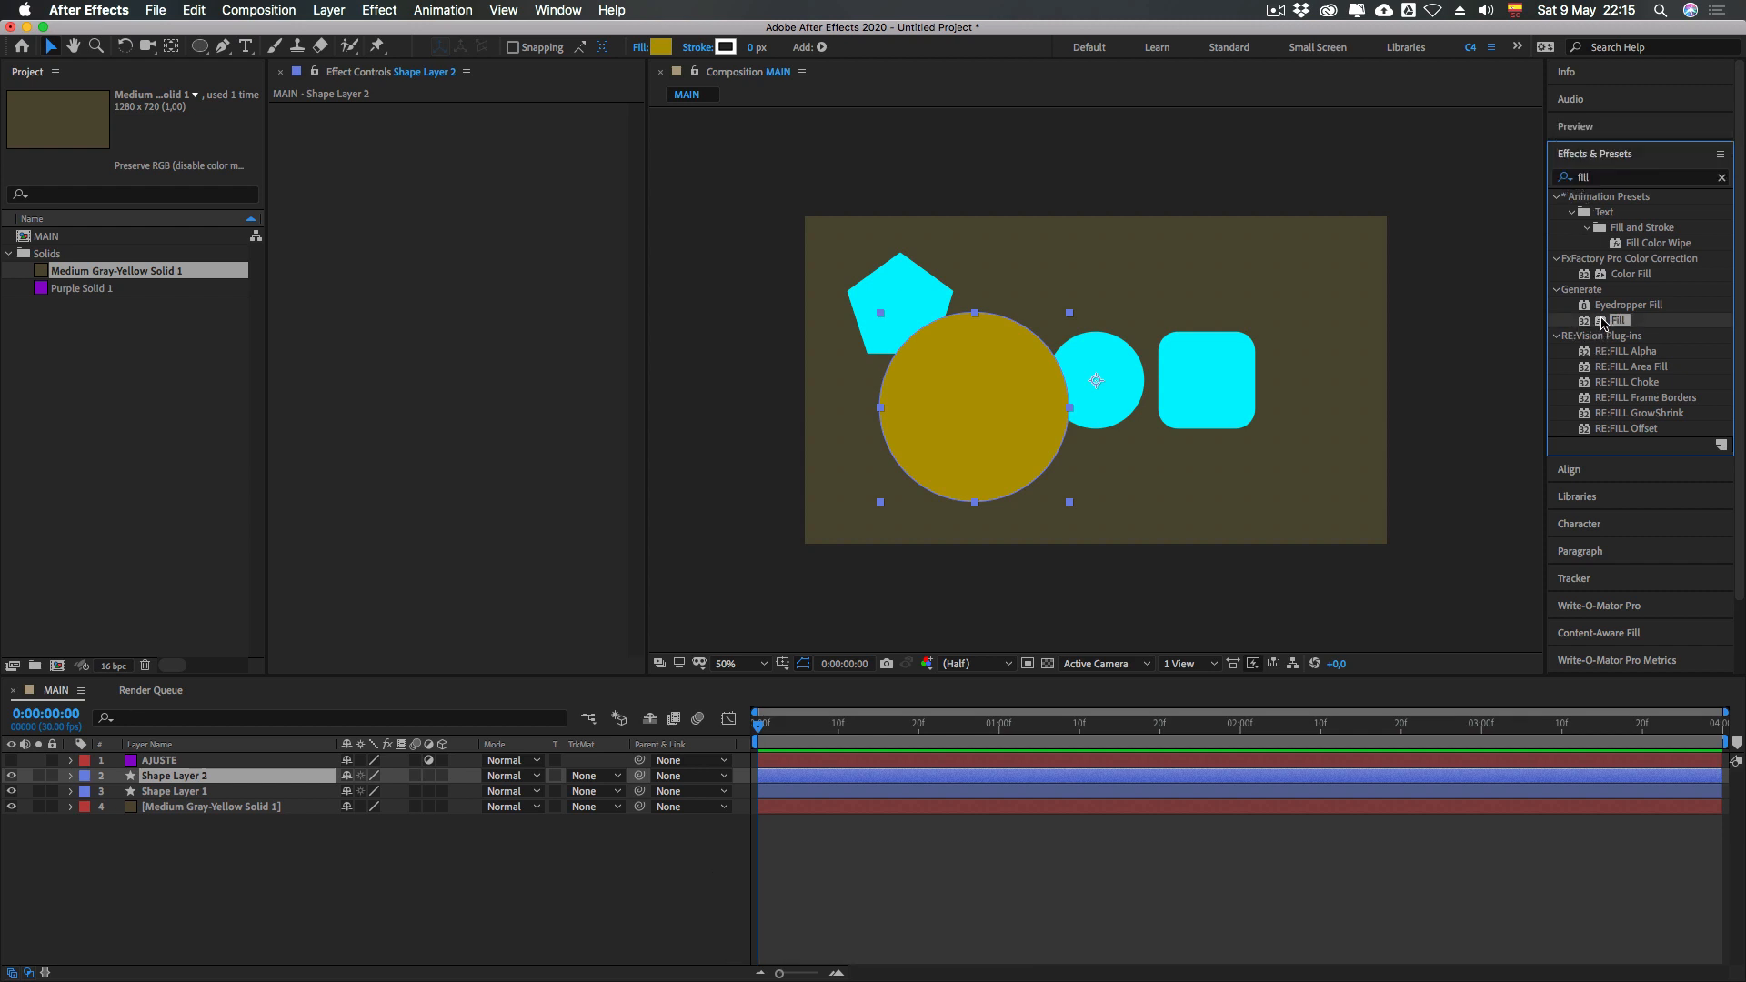
{"action": "mouse_move", "coordinate": [1604, 323]}
{"action": "left_mouse_down"}
{"action": "mouse_move", "coordinate": [1246, 355]}
{"action": "mouse_move", "coordinate": [998, 440]}
{"action": "mouse_move", "coordinate": [963, 417]}
{"action": "mouse_move", "coordinate": [985, 405]}
{"action": "mouse_move", "coordinate": [244, 777]}
{"action": "mouse_move", "coordinate": [229, 766]}
{"action": "mouse_move", "coordinate": [1137, 652]}
{"action": "mouse_move", "coordinate": [1613, 322]}
{"action": "left_mouse_up"}
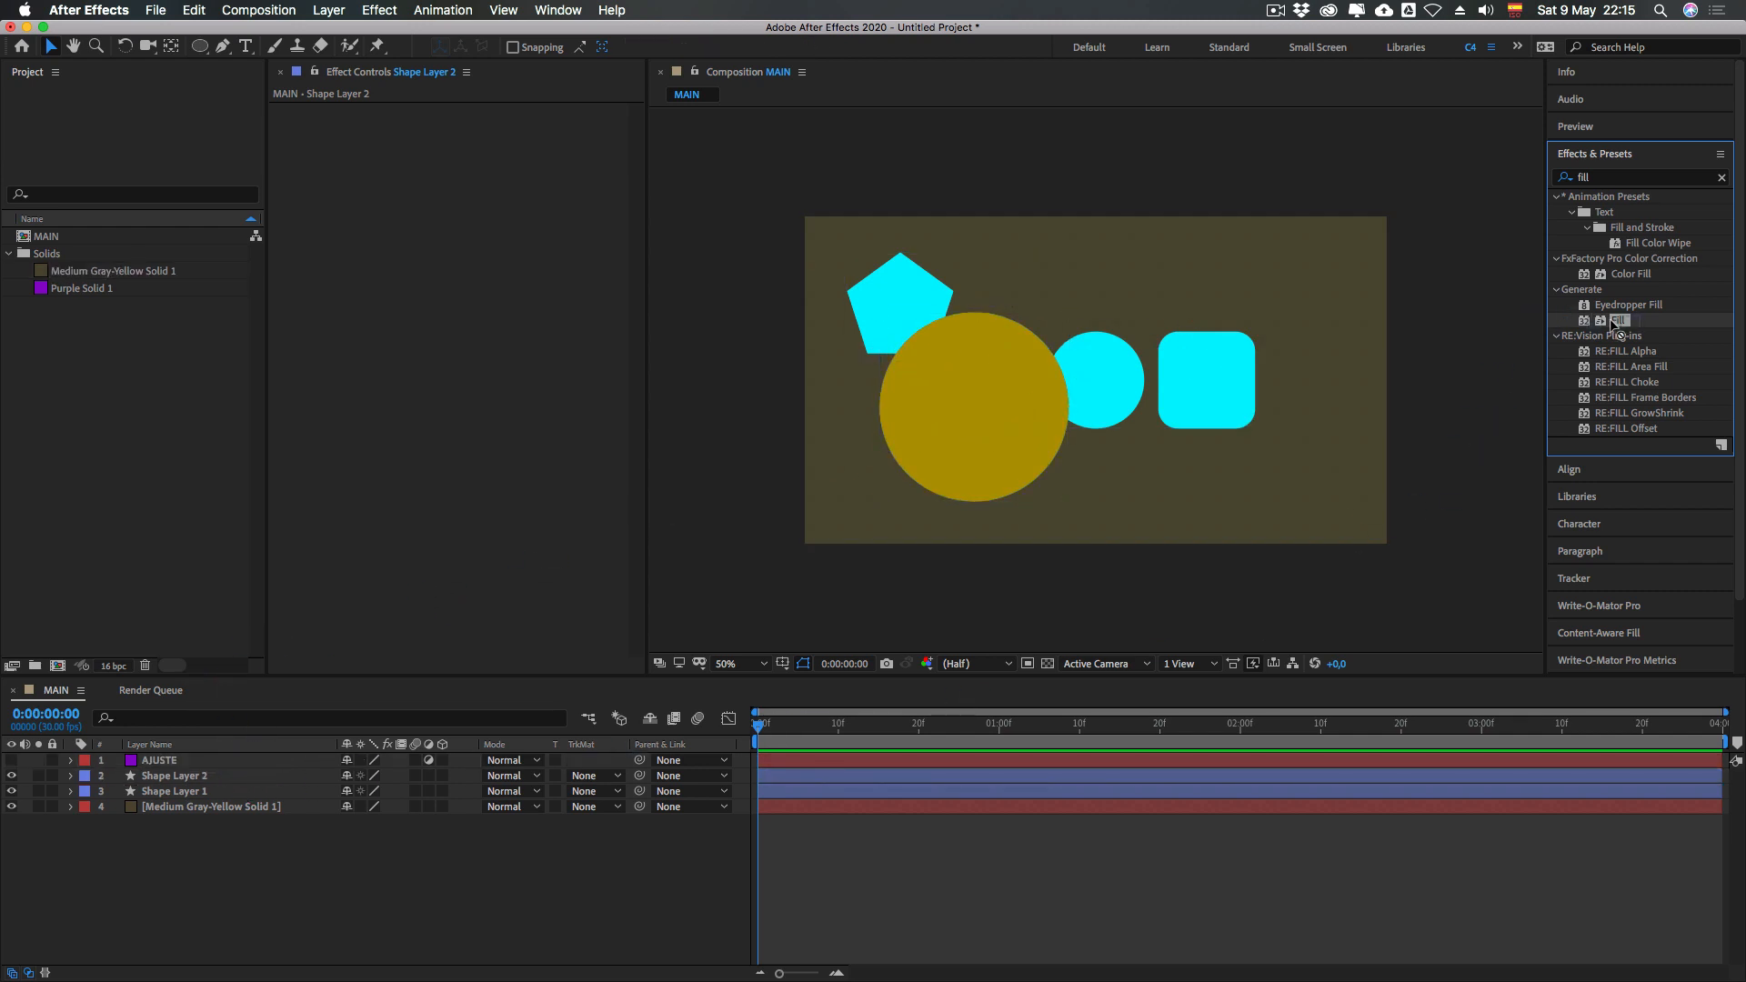
{"action": "left_click", "coordinate": [173, 776]}
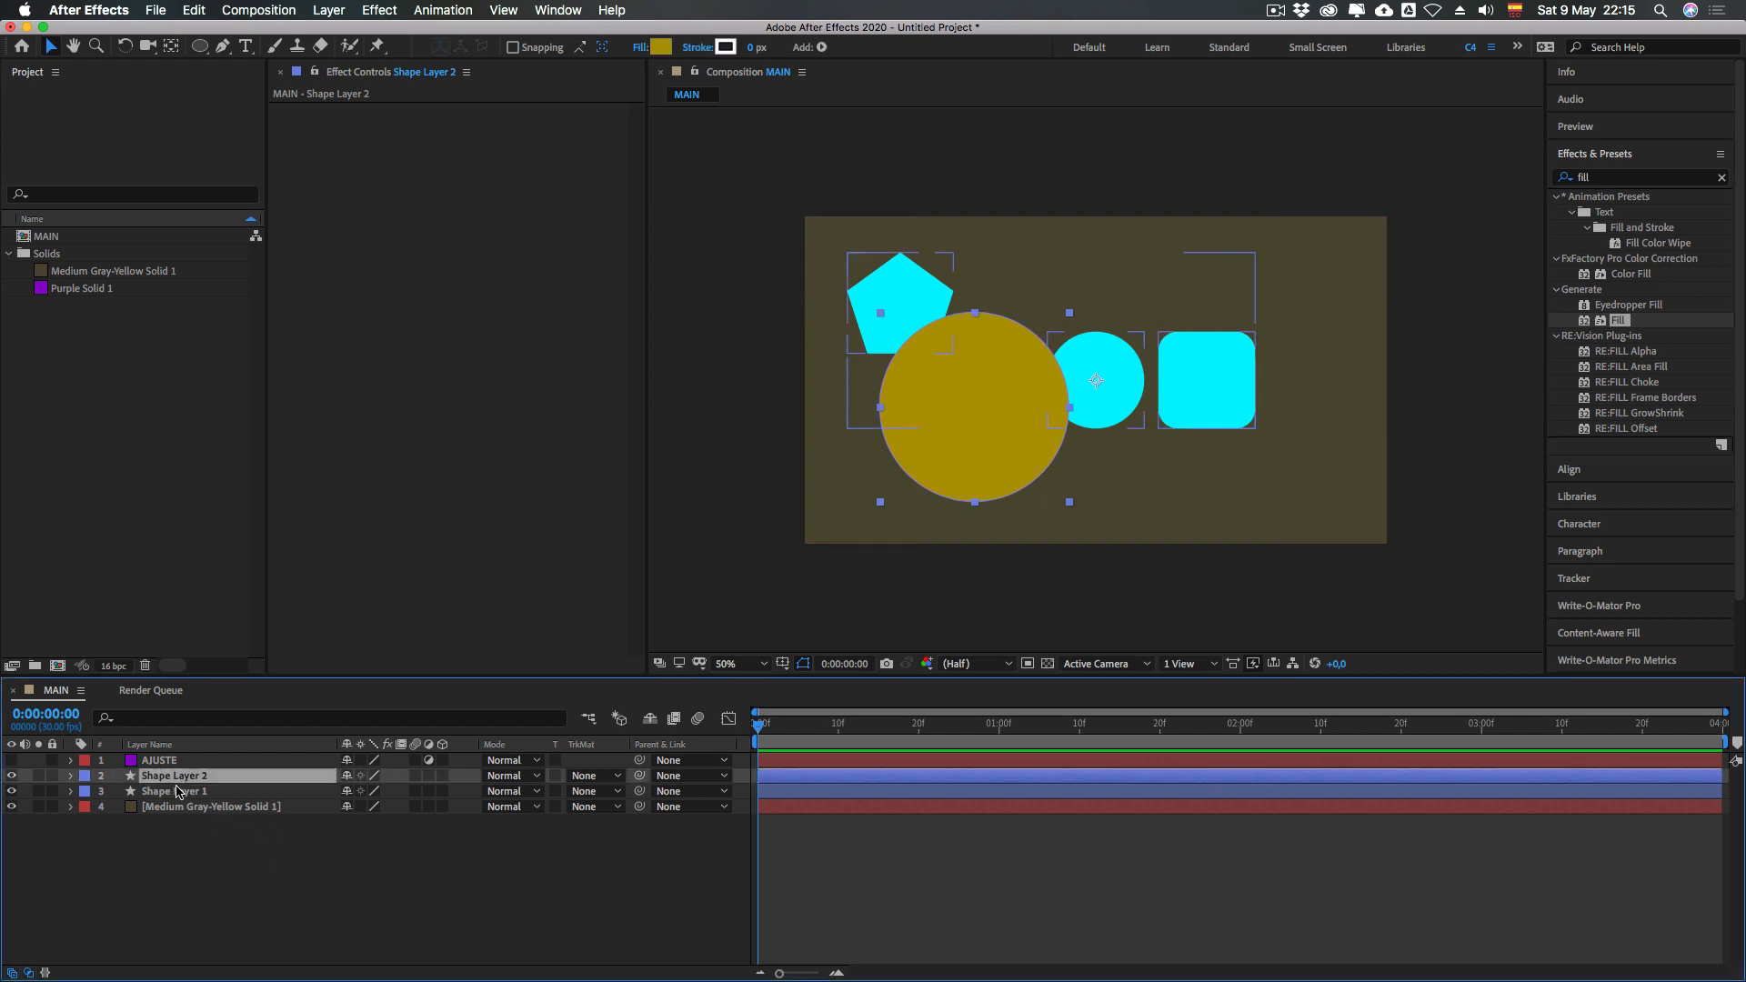
{"action": "double_click", "coordinate": [1603, 322]}
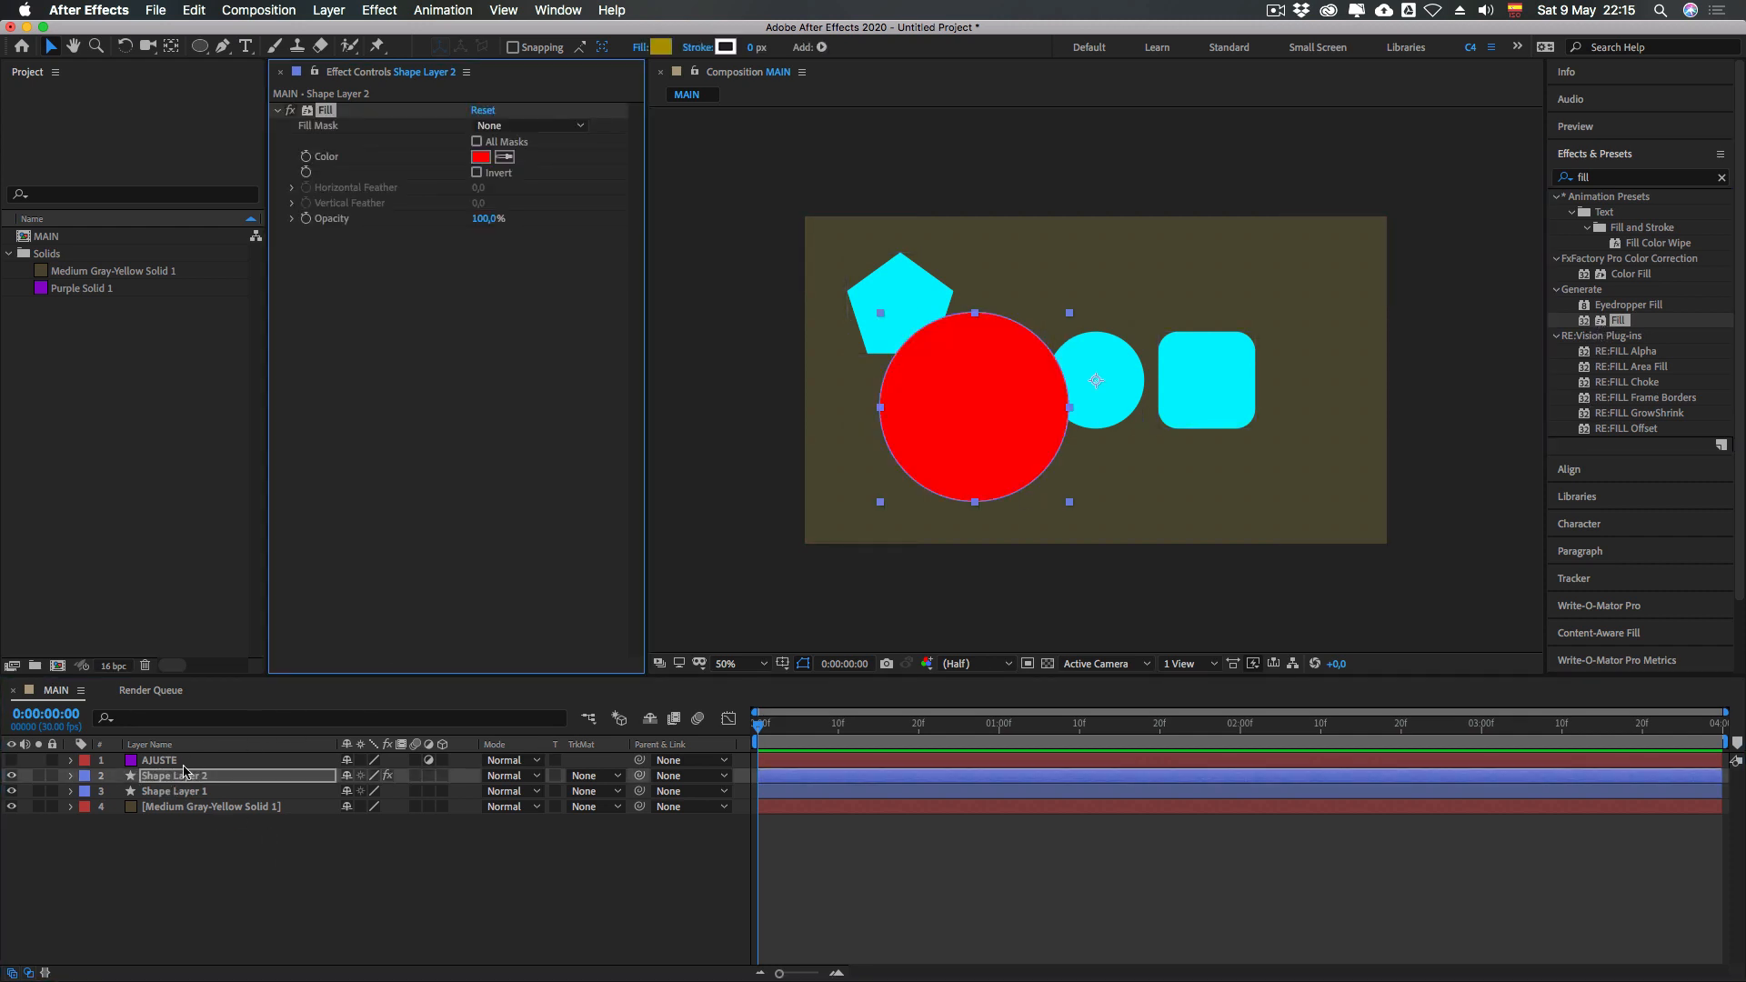
Examine Shape Layer 2's Effect Controls and check where their display is enabled among the program's panels
{"action": "left_click", "coordinate": [240, 843]}
{"action": "left_click", "coordinate": [175, 777]}
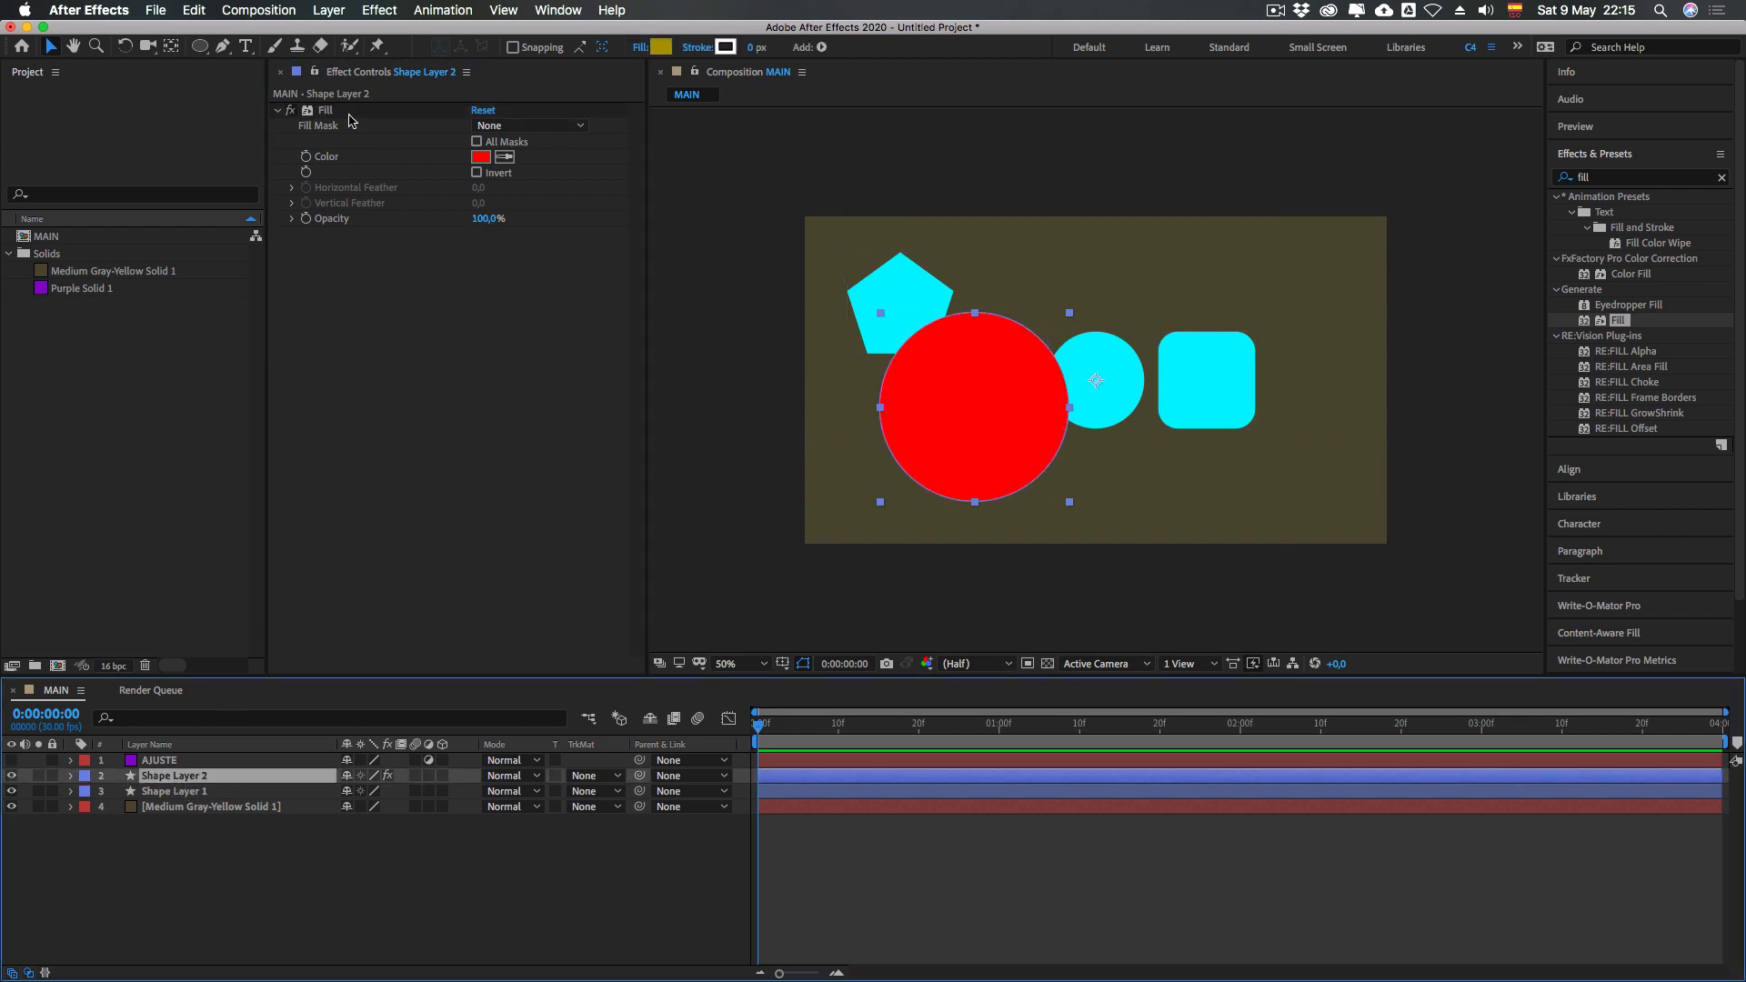
{"action": "left_click", "coordinate": [559, 11]}
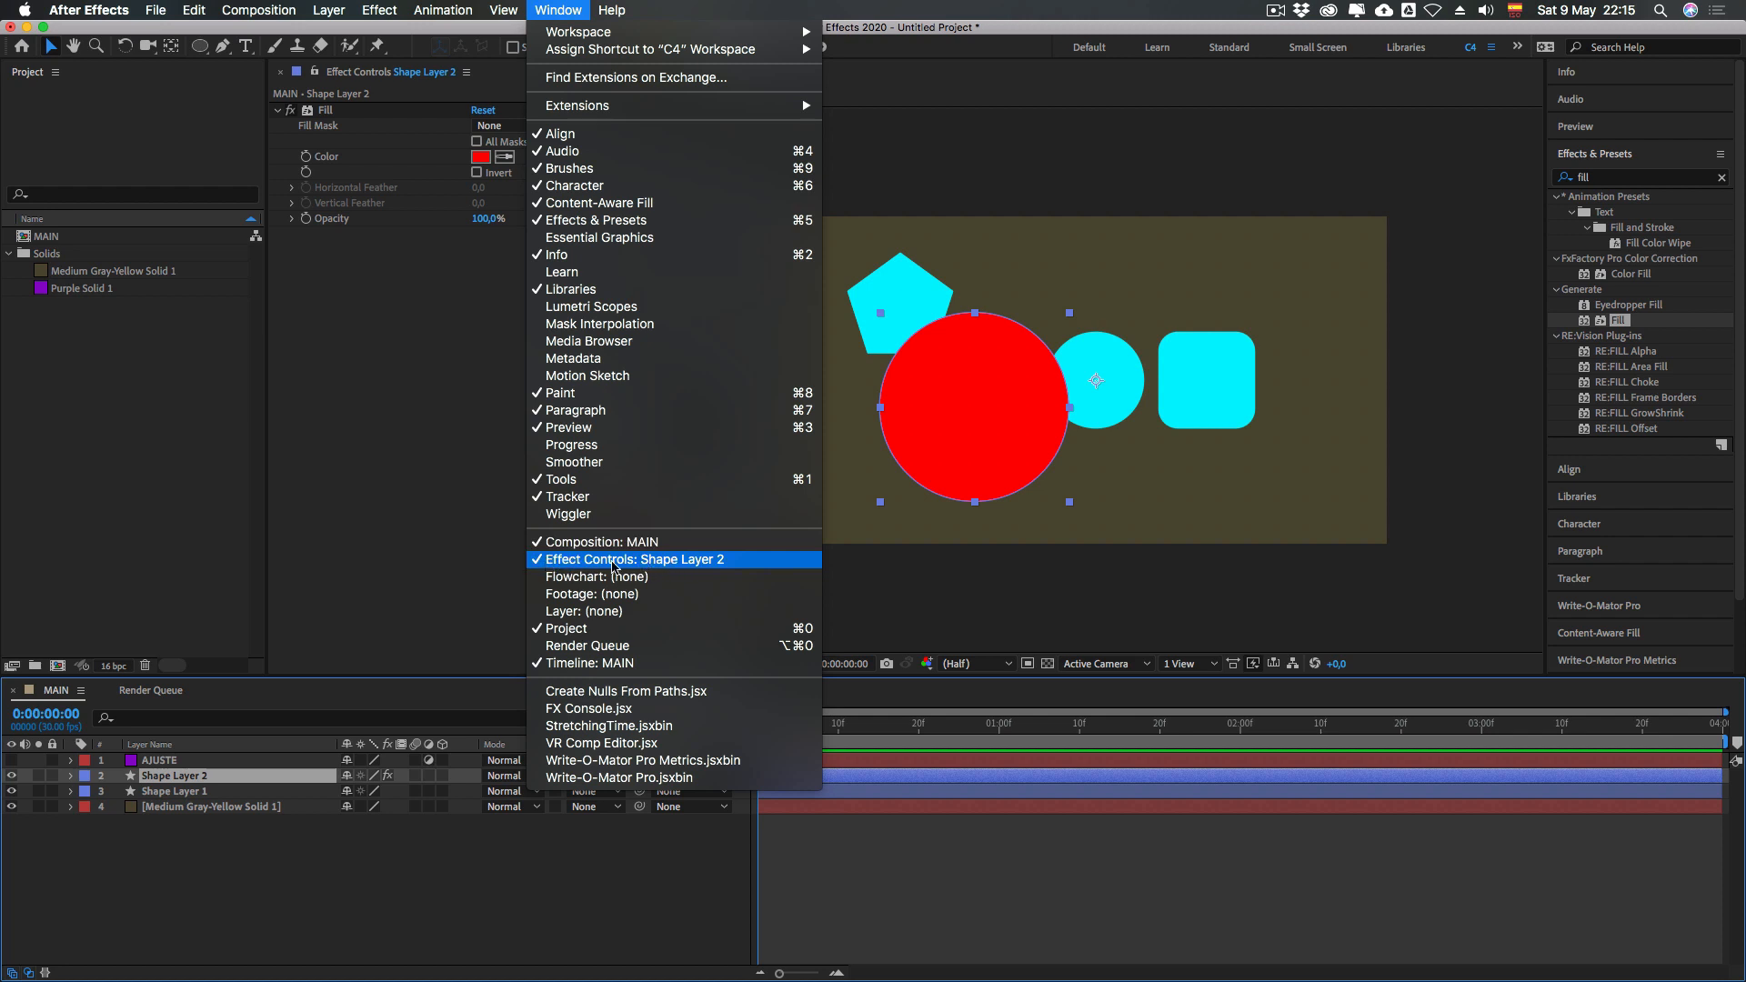
{"action": "left_click", "coordinate": [410, 535]}
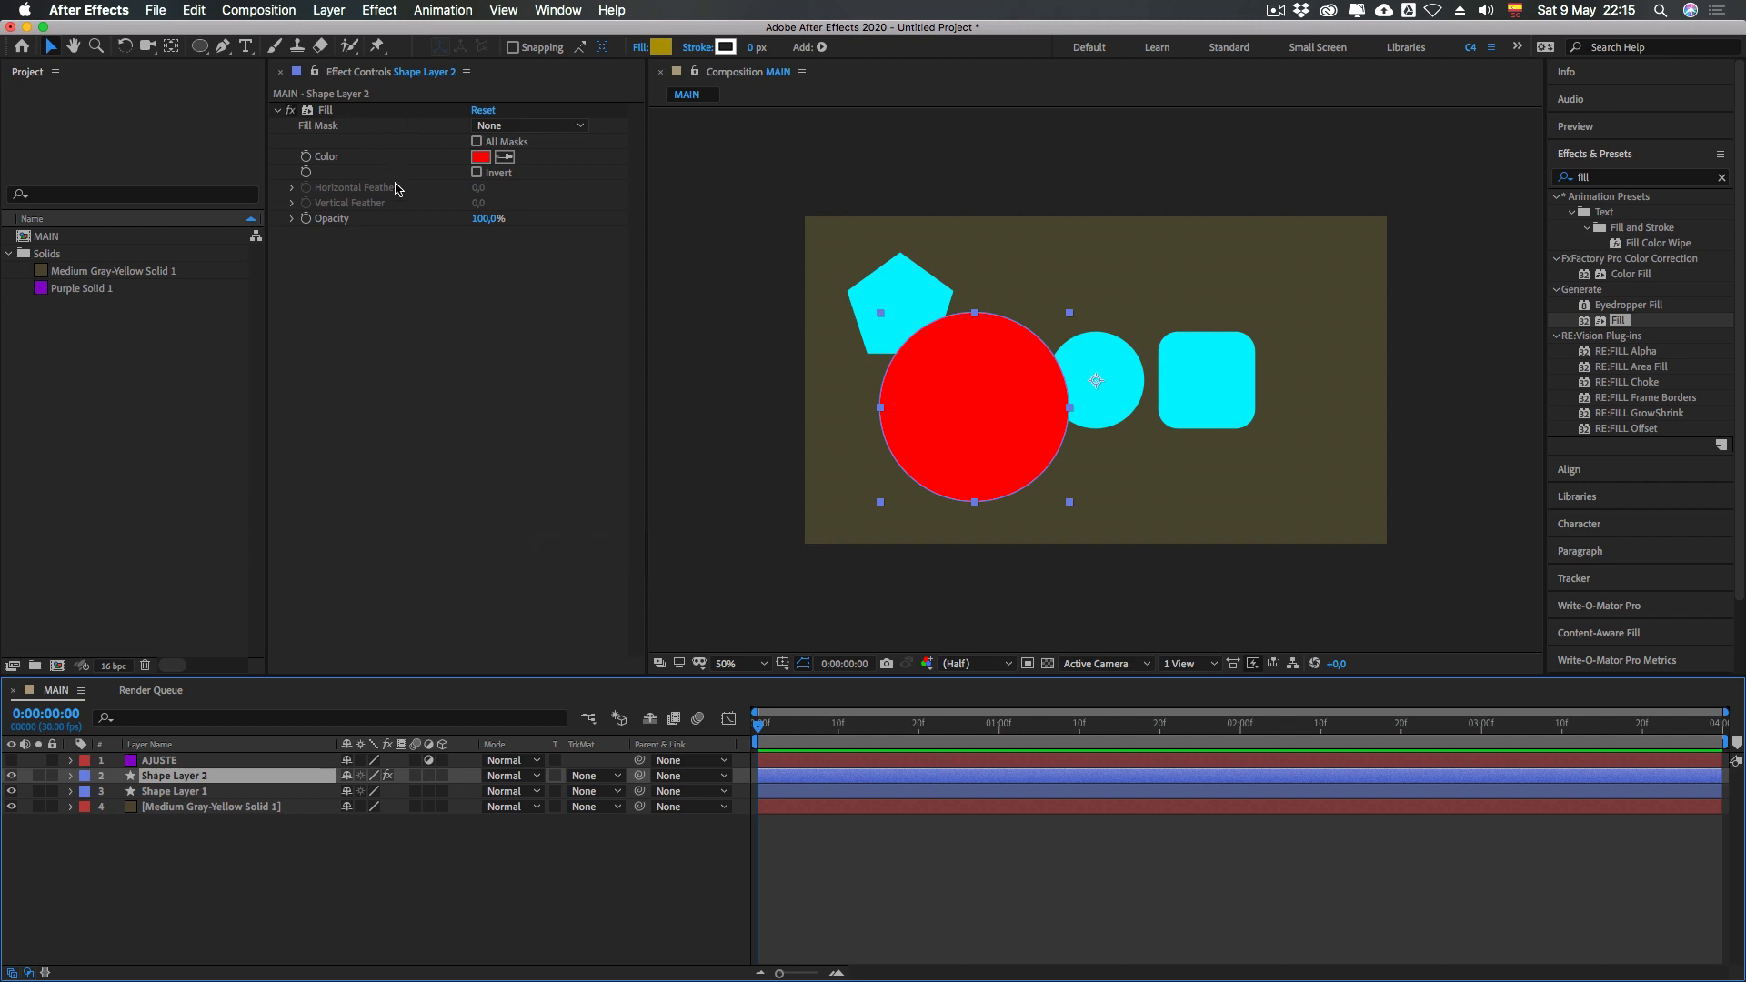
{"action": "left_click", "coordinate": [271, 849]}
{"action": "left_click", "coordinate": [197, 771]}
Set the Fill effect's color on Shape Layer 2 to dark green (0E7D18)
{"action": "left_click", "coordinate": [326, 109]}
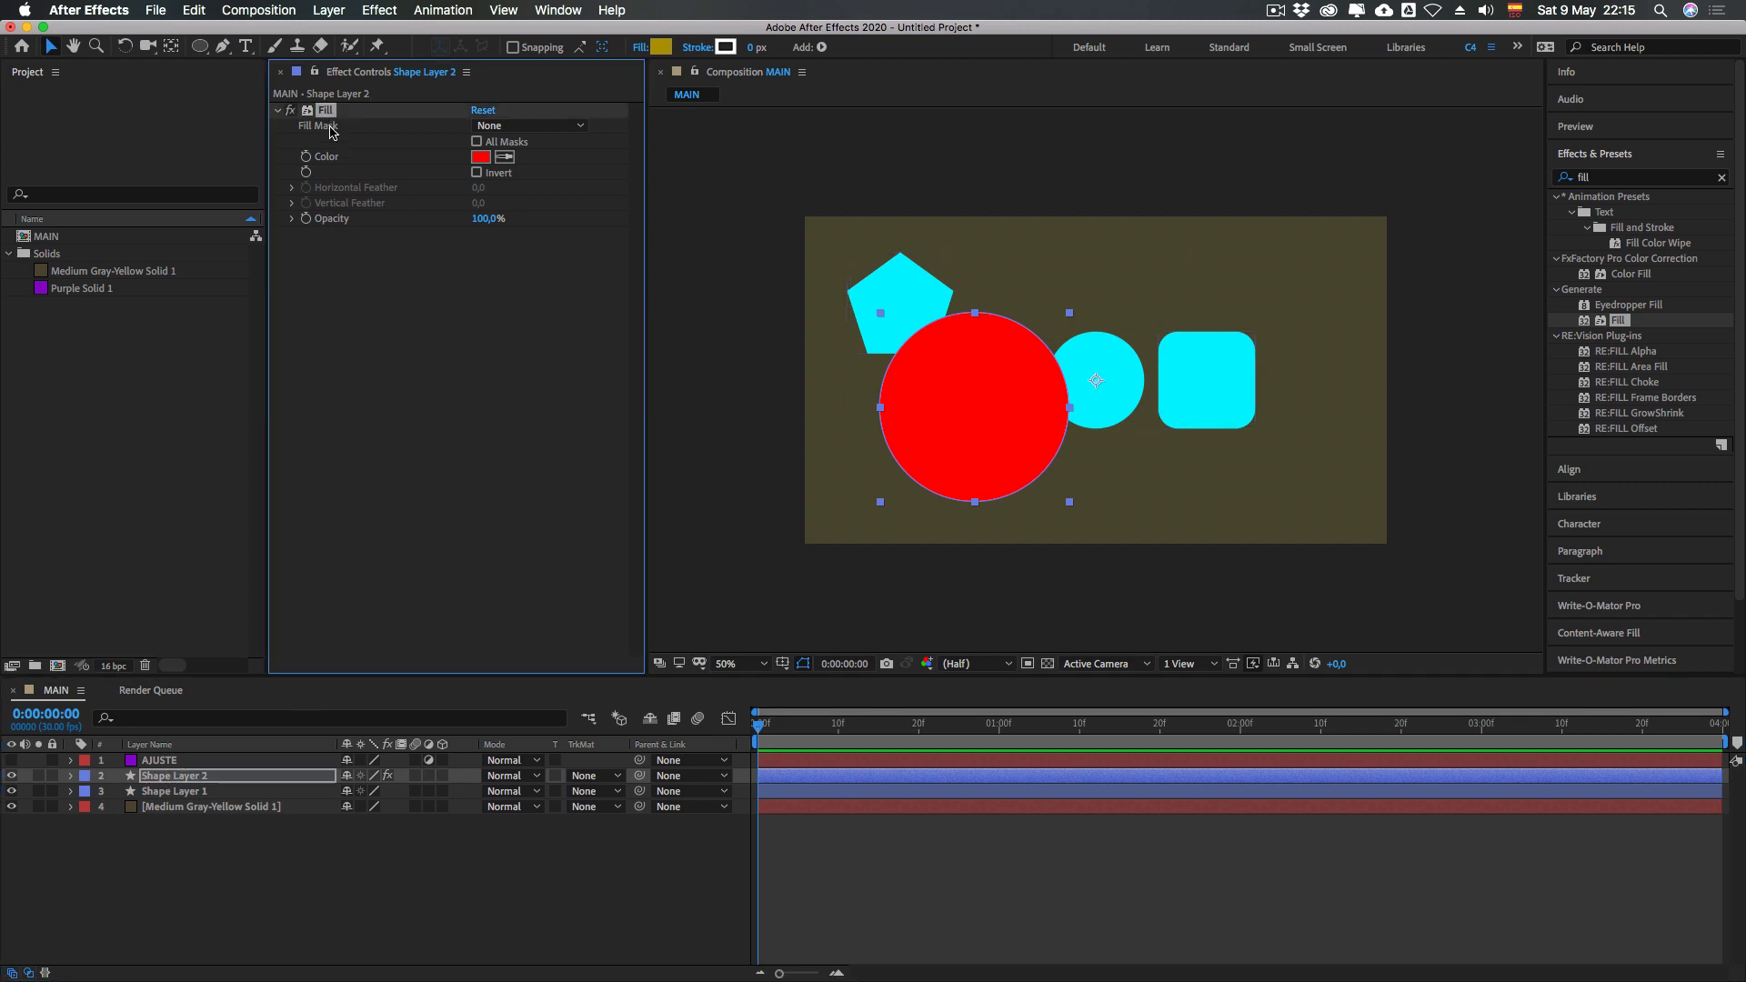
{"action": "left_click", "coordinate": [480, 157]}
{"action": "left_click", "coordinate": [1355, 564]}
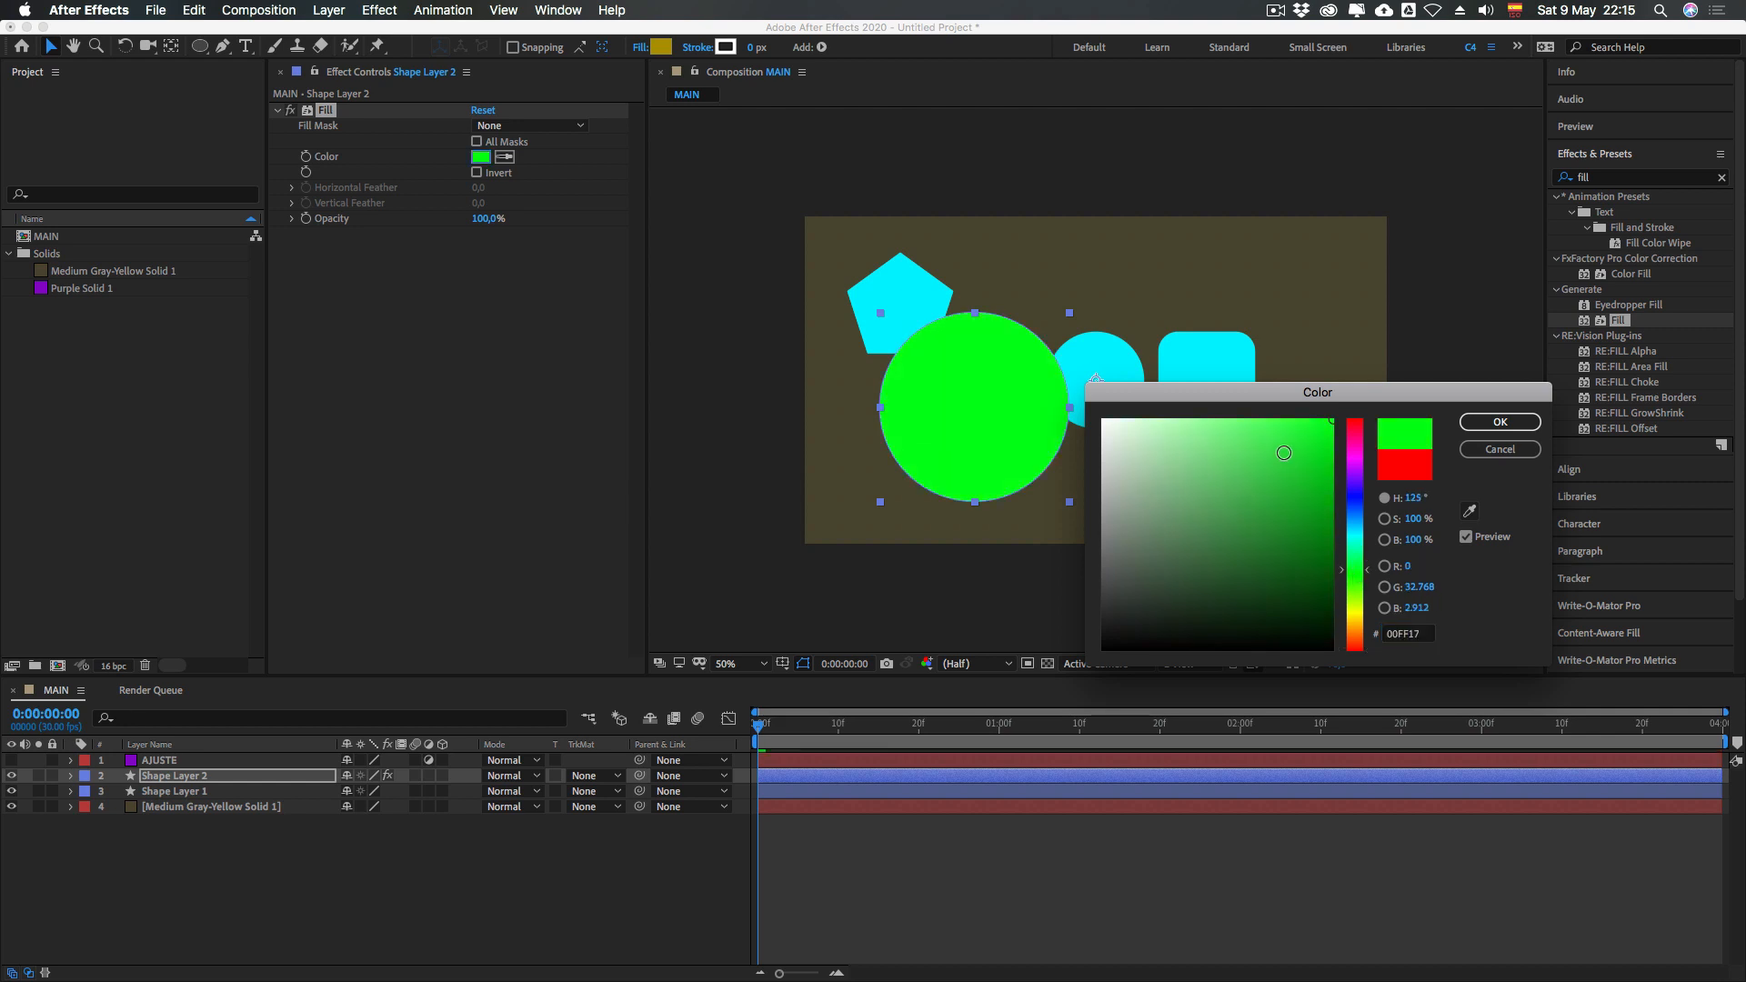
{"action": "left_click", "coordinate": [1258, 567]}
{"action": "left_click", "coordinate": [1302, 544]}
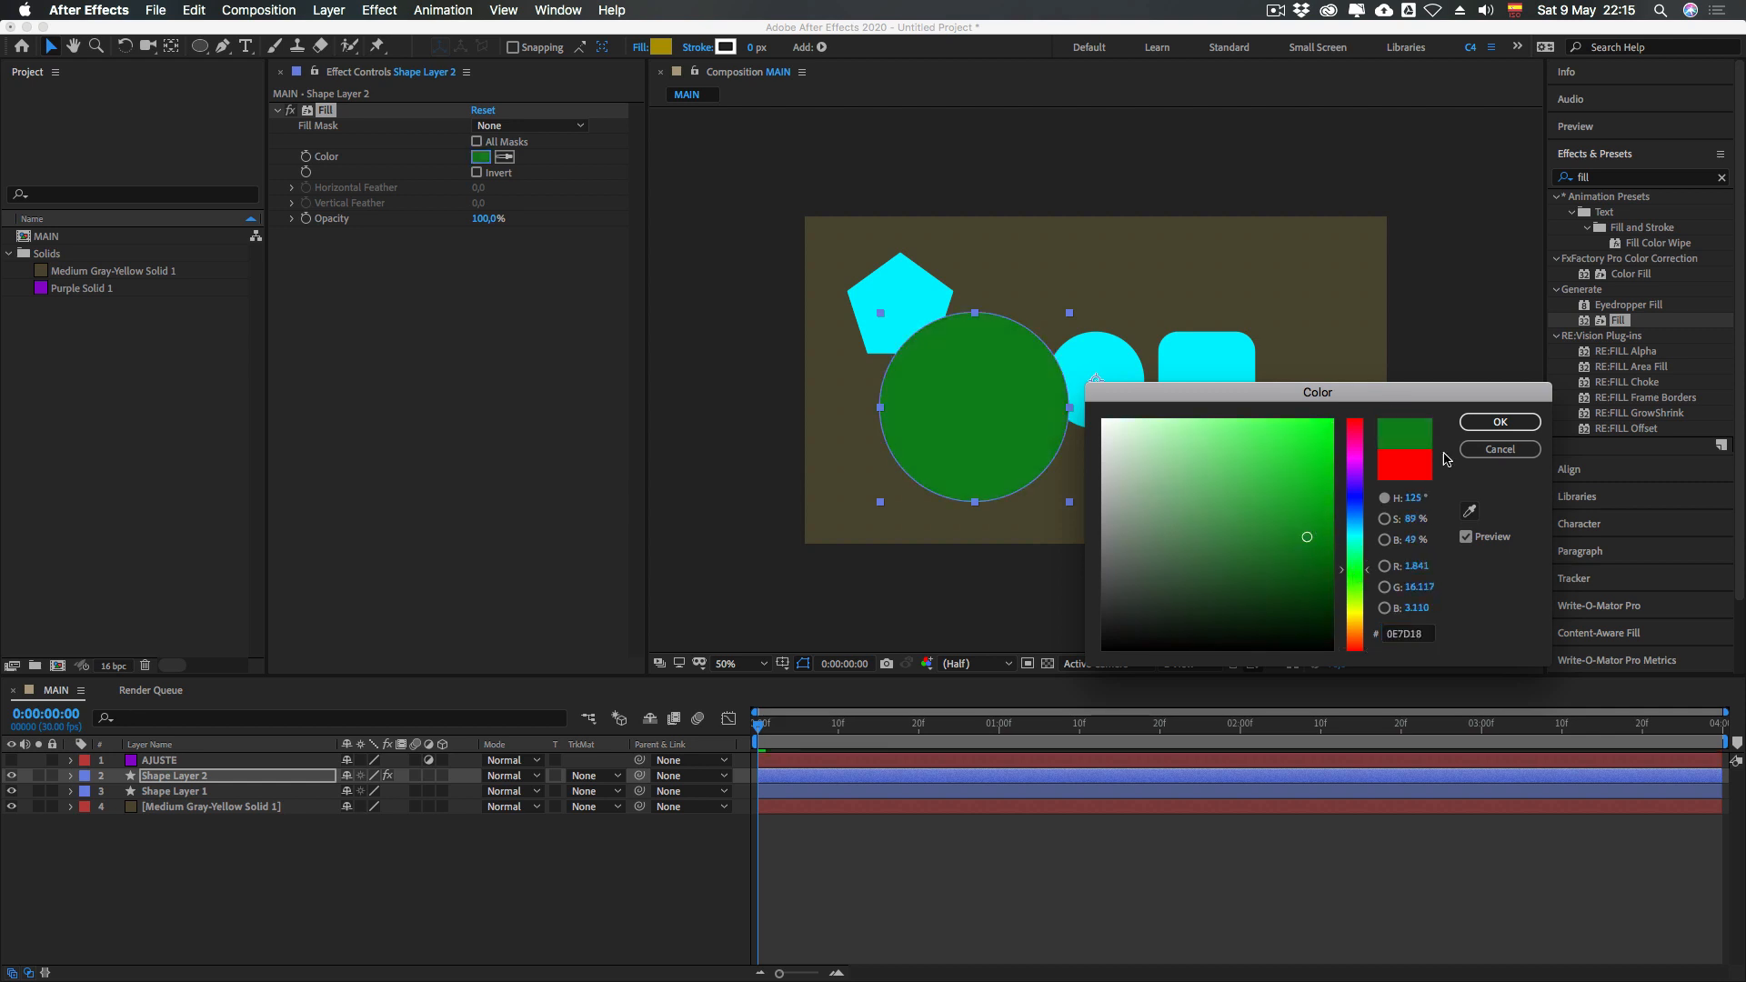
{"action": "left_click", "coordinate": [1499, 422]}
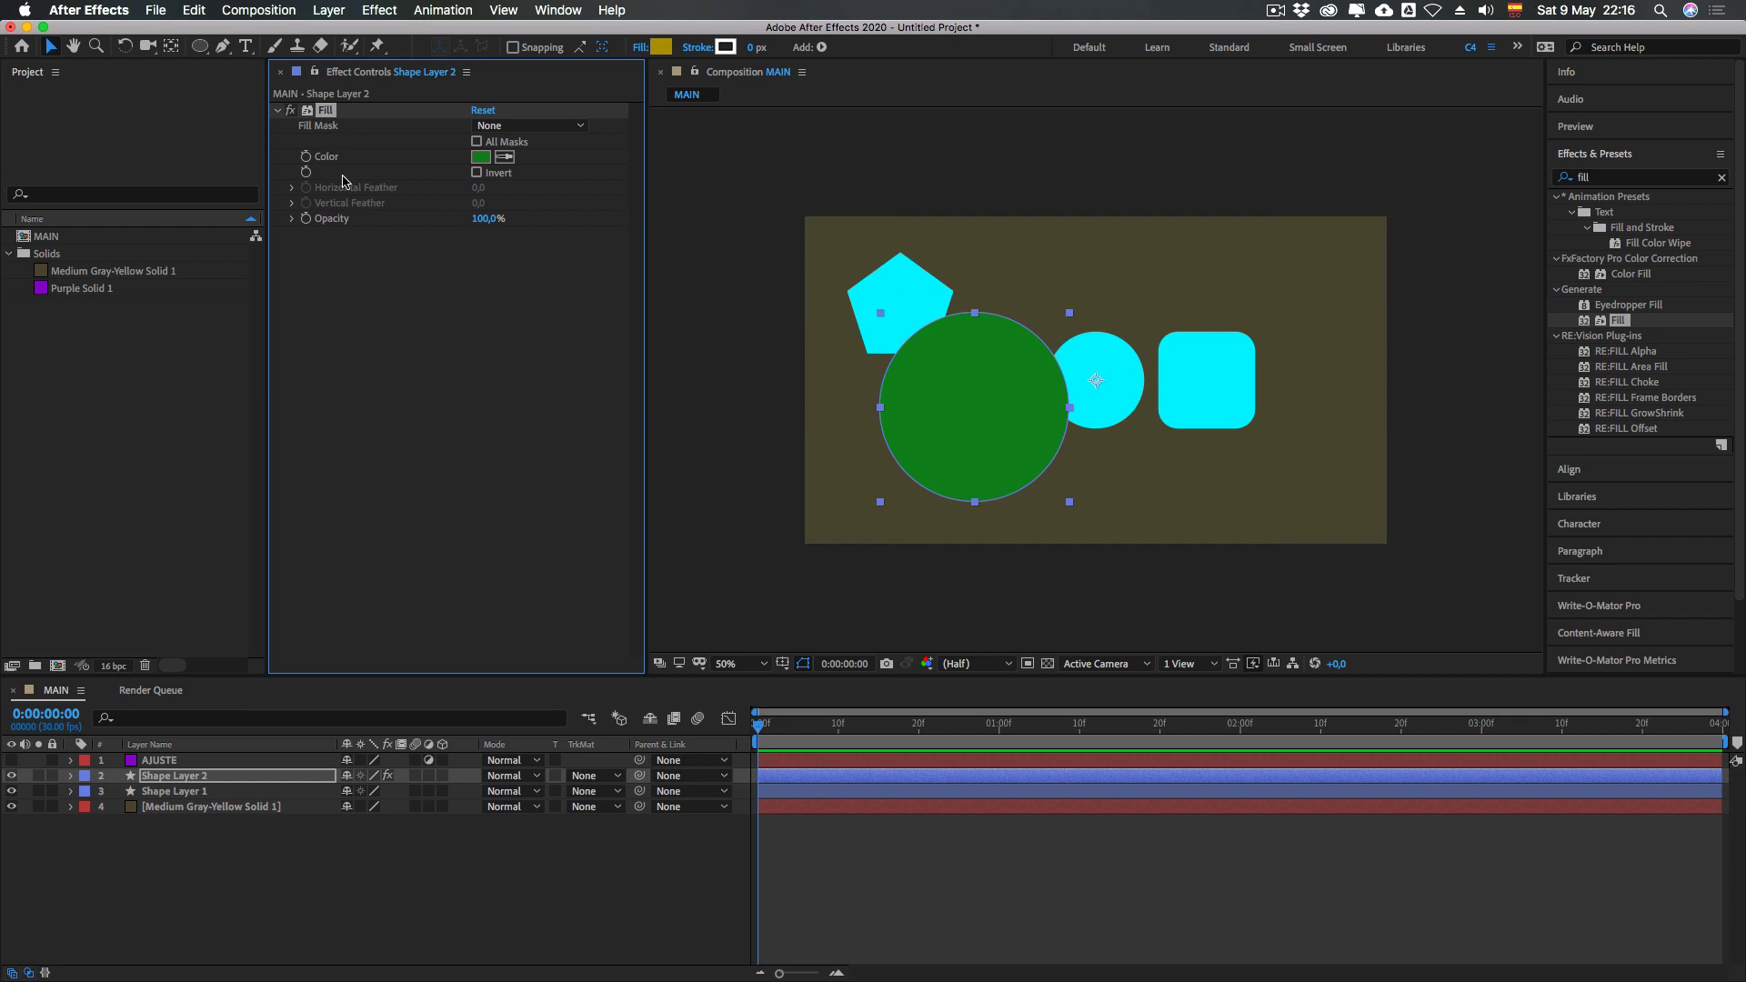
Remove the Fill effect from Shape Layer 2
{"action": "key", "text": "BackSpace"}
{"action": "left_click", "coordinate": [285, 843]}
Make the AJUSTE layer visible and apply the Fill effect to it
{"action": "left_click", "coordinate": [167, 761]}
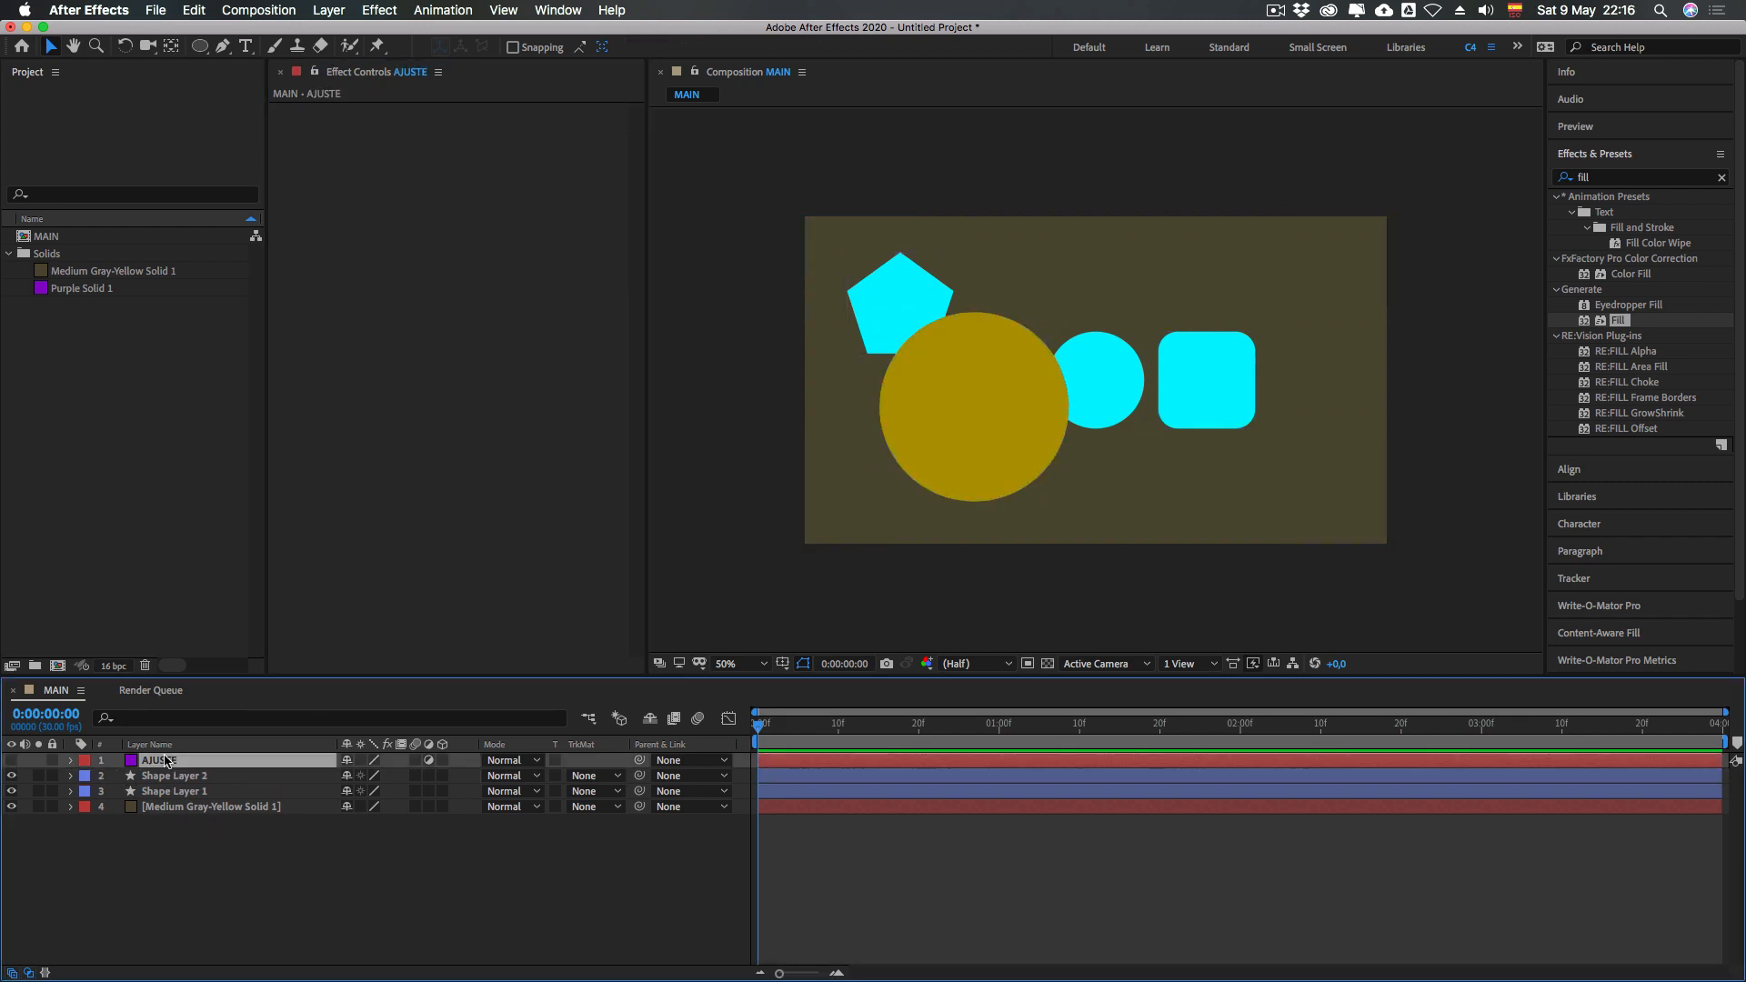
{"action": "left_click", "coordinate": [12, 761]}
{"action": "left_click", "coordinate": [144, 825]}
{"action": "left_click", "coordinate": [151, 761]}
{"action": "left_click_drag", "start_coordinate": [1604, 323], "coordinate": [165, 769]}
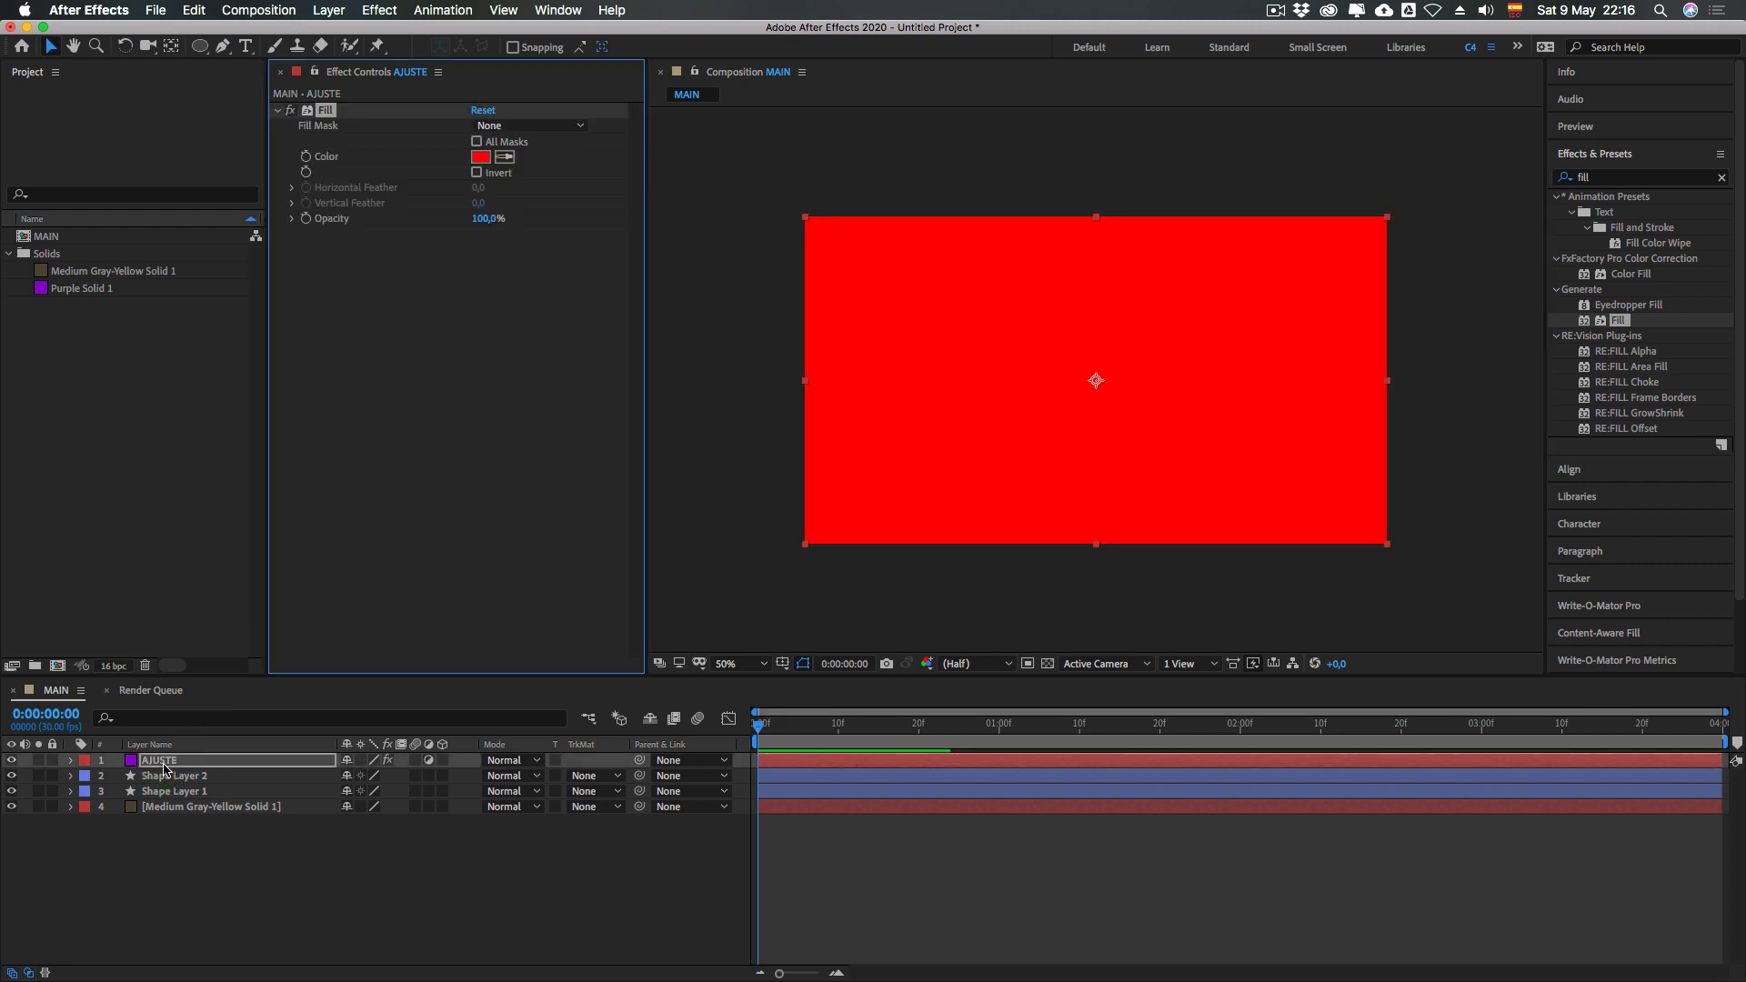
Examine how AJUSTE relates to the three layers beneath it by selecting them in turn
{"action": "left_click", "coordinate": [160, 848]}
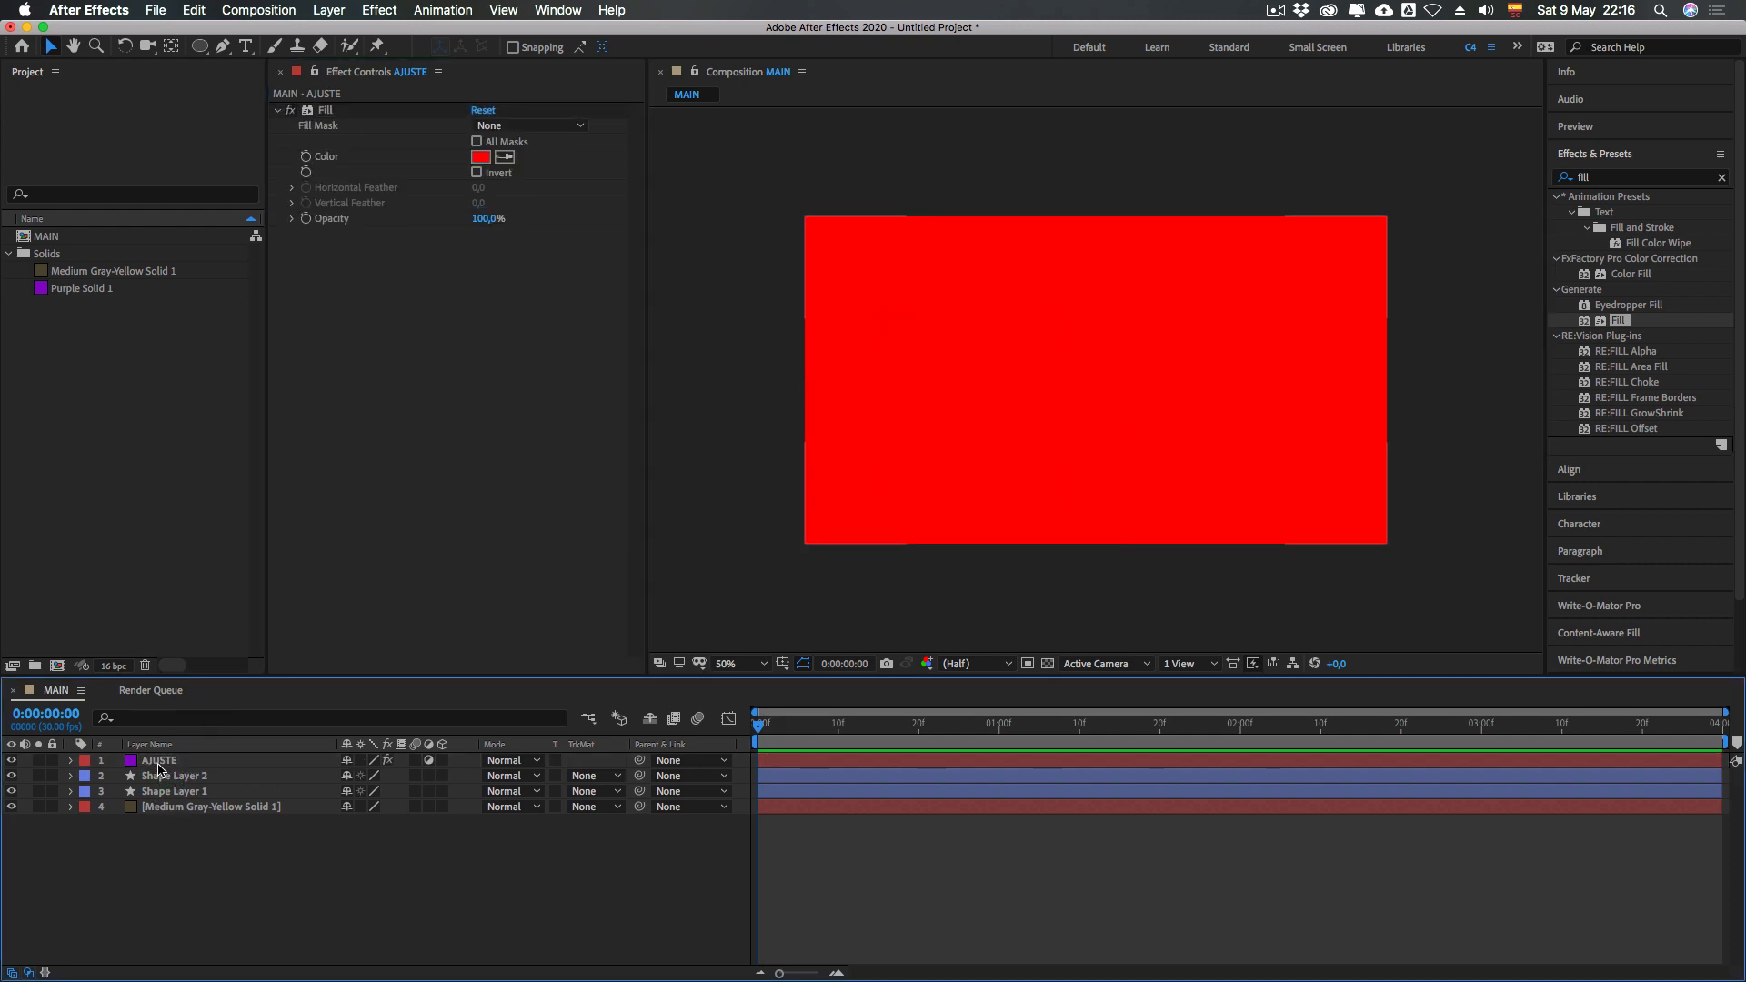
{"action": "left_click", "coordinate": [158, 762]}
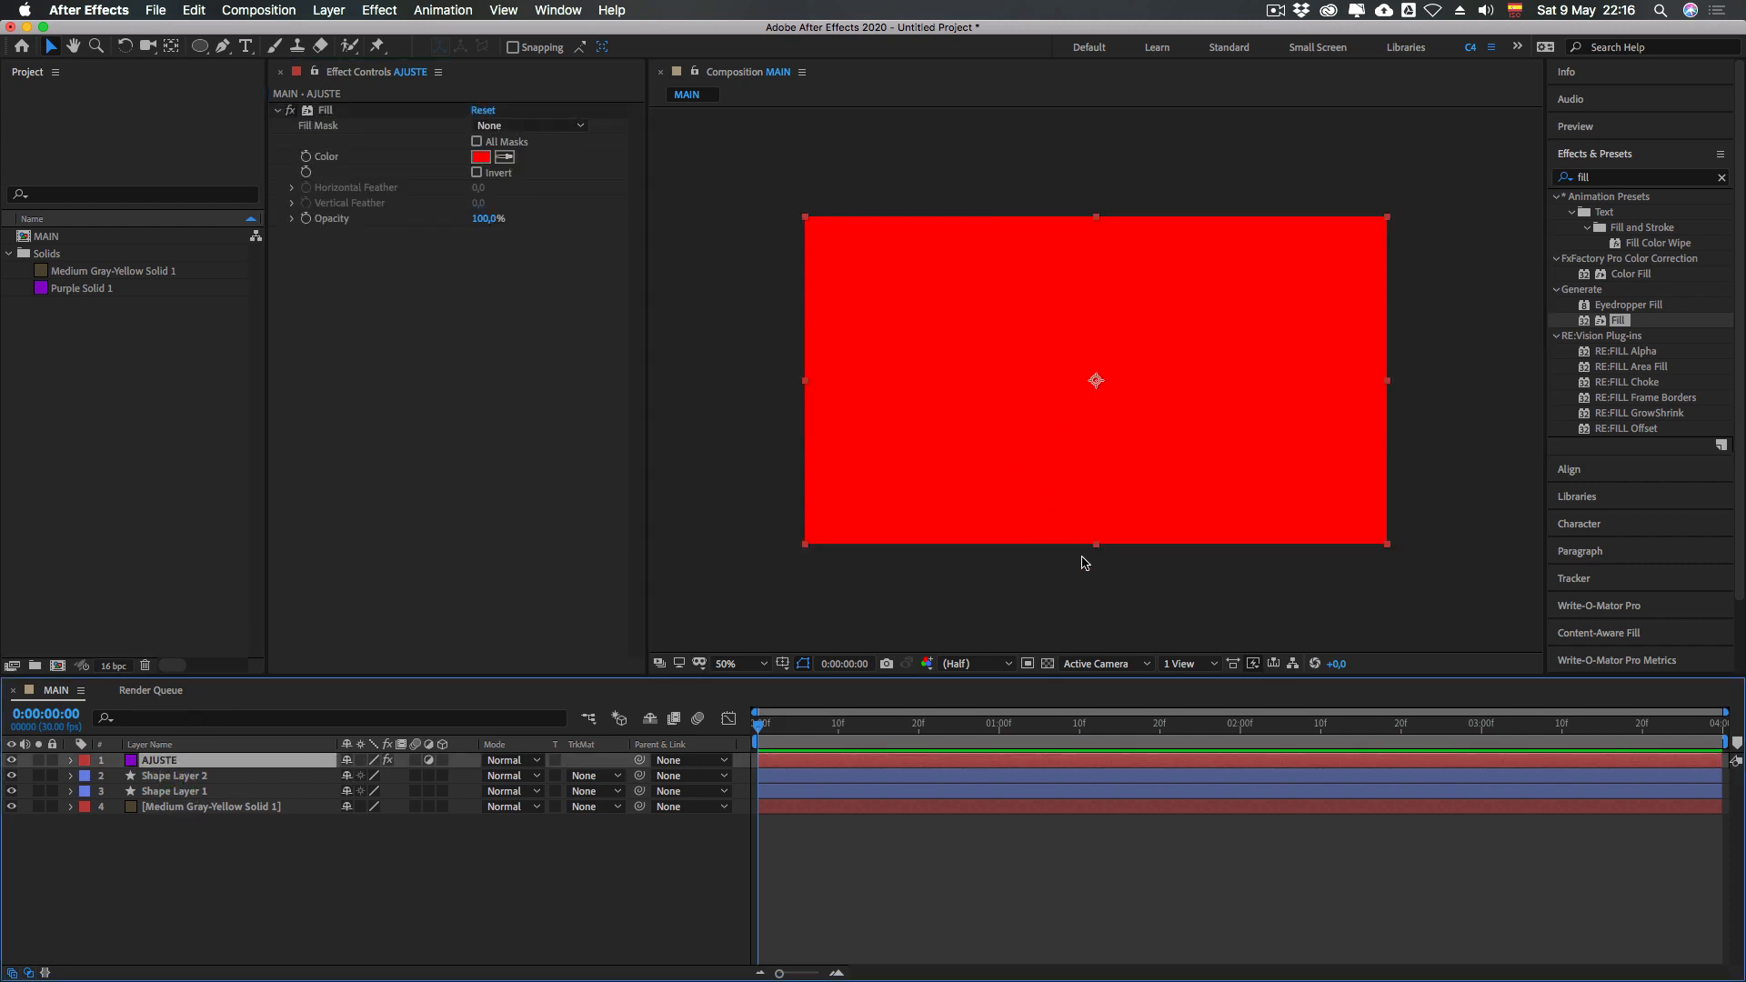
{"action": "left_click_drag", "start_coordinate": [224, 867], "coordinate": [156, 770]}
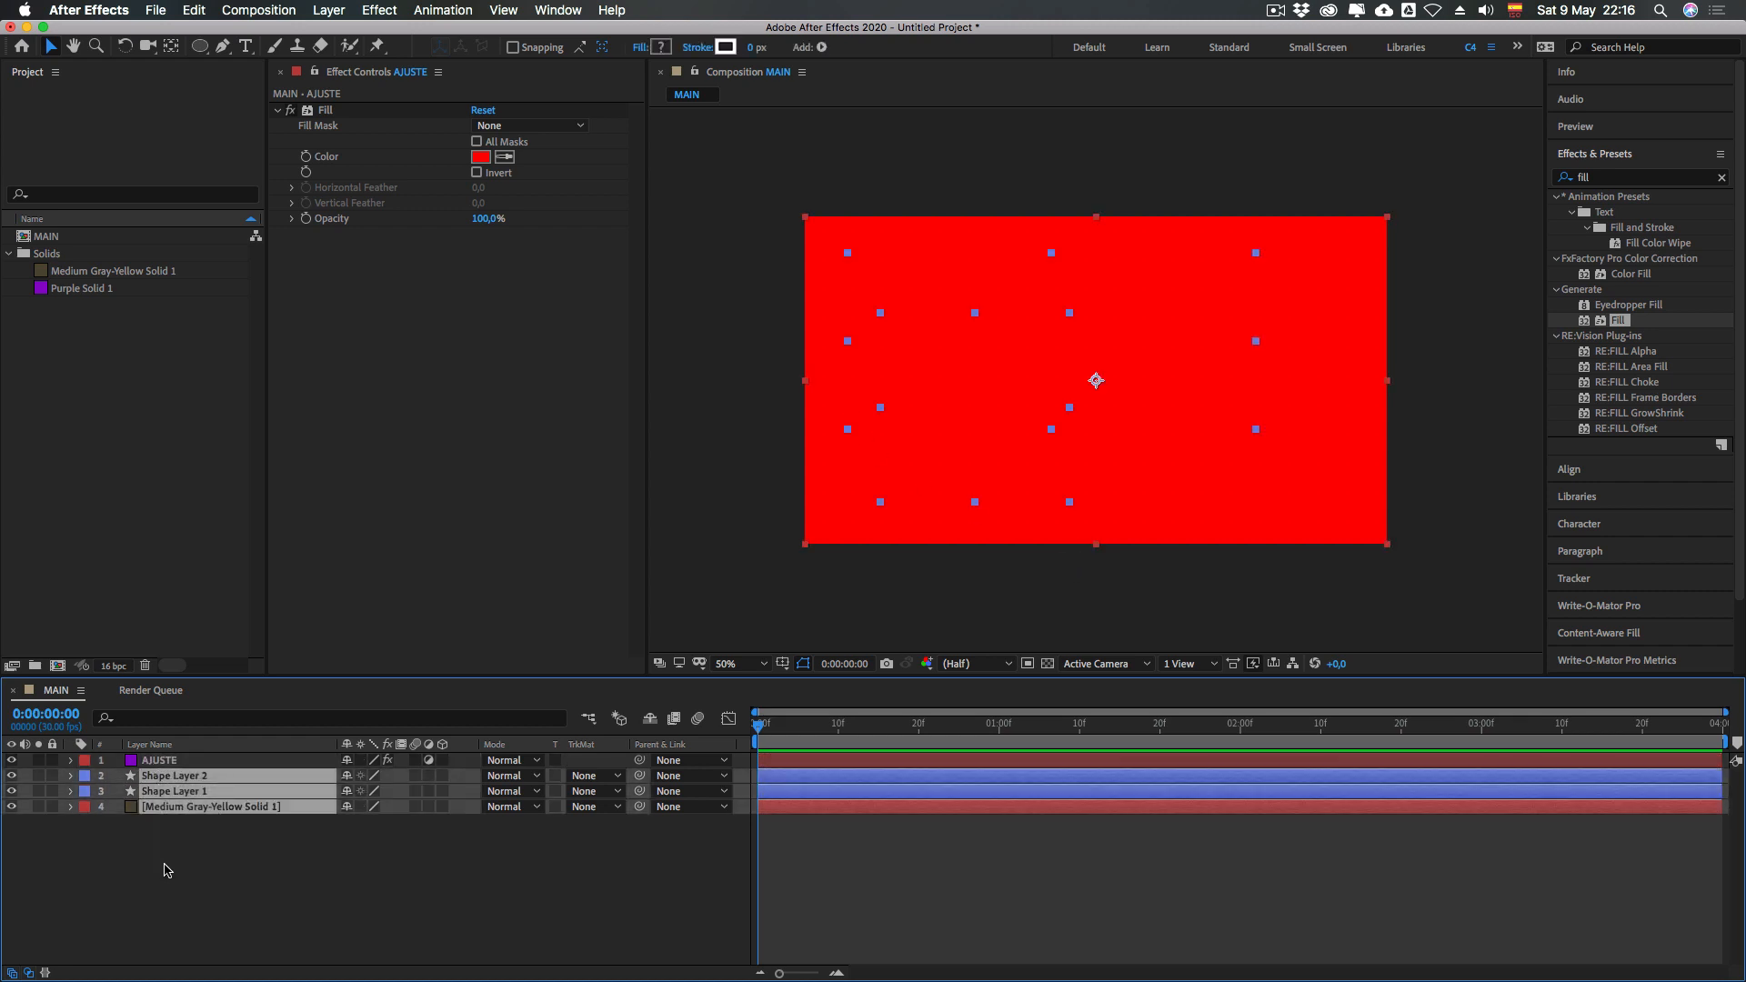
{"action": "left_click", "coordinate": [166, 850]}
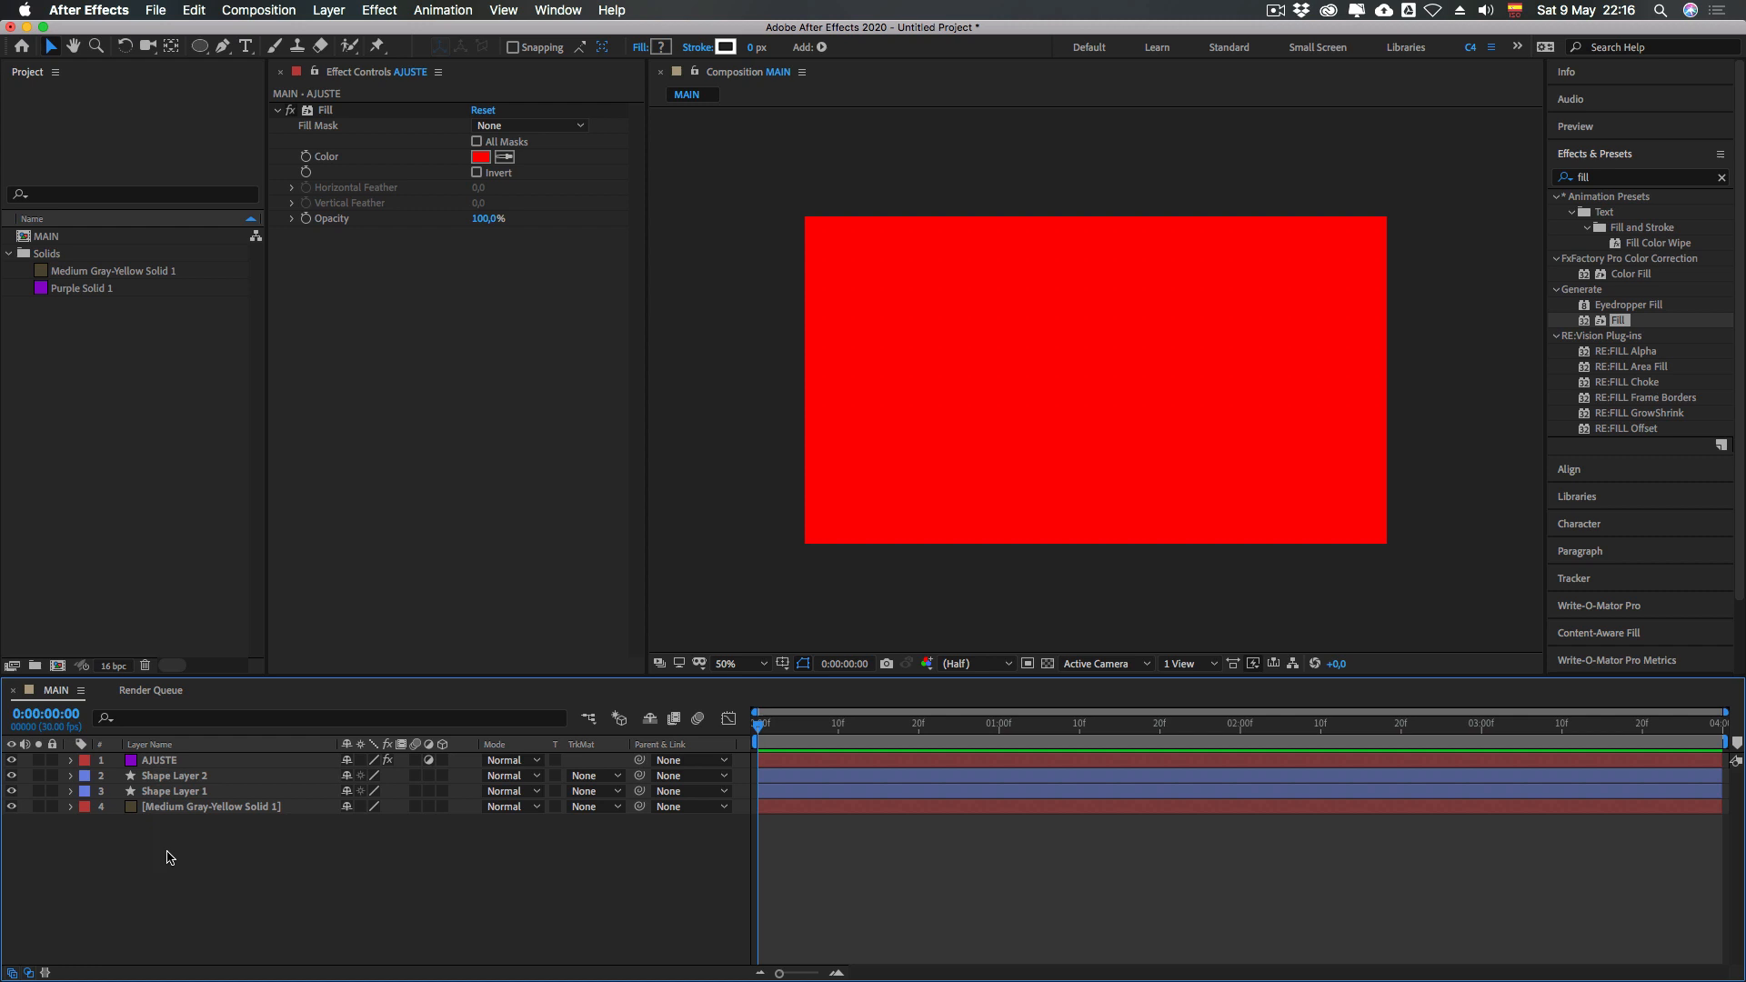
Move the Shape Layer 2 circle a little up and to the left in the composition
{"action": "left_click", "coordinate": [158, 760]}
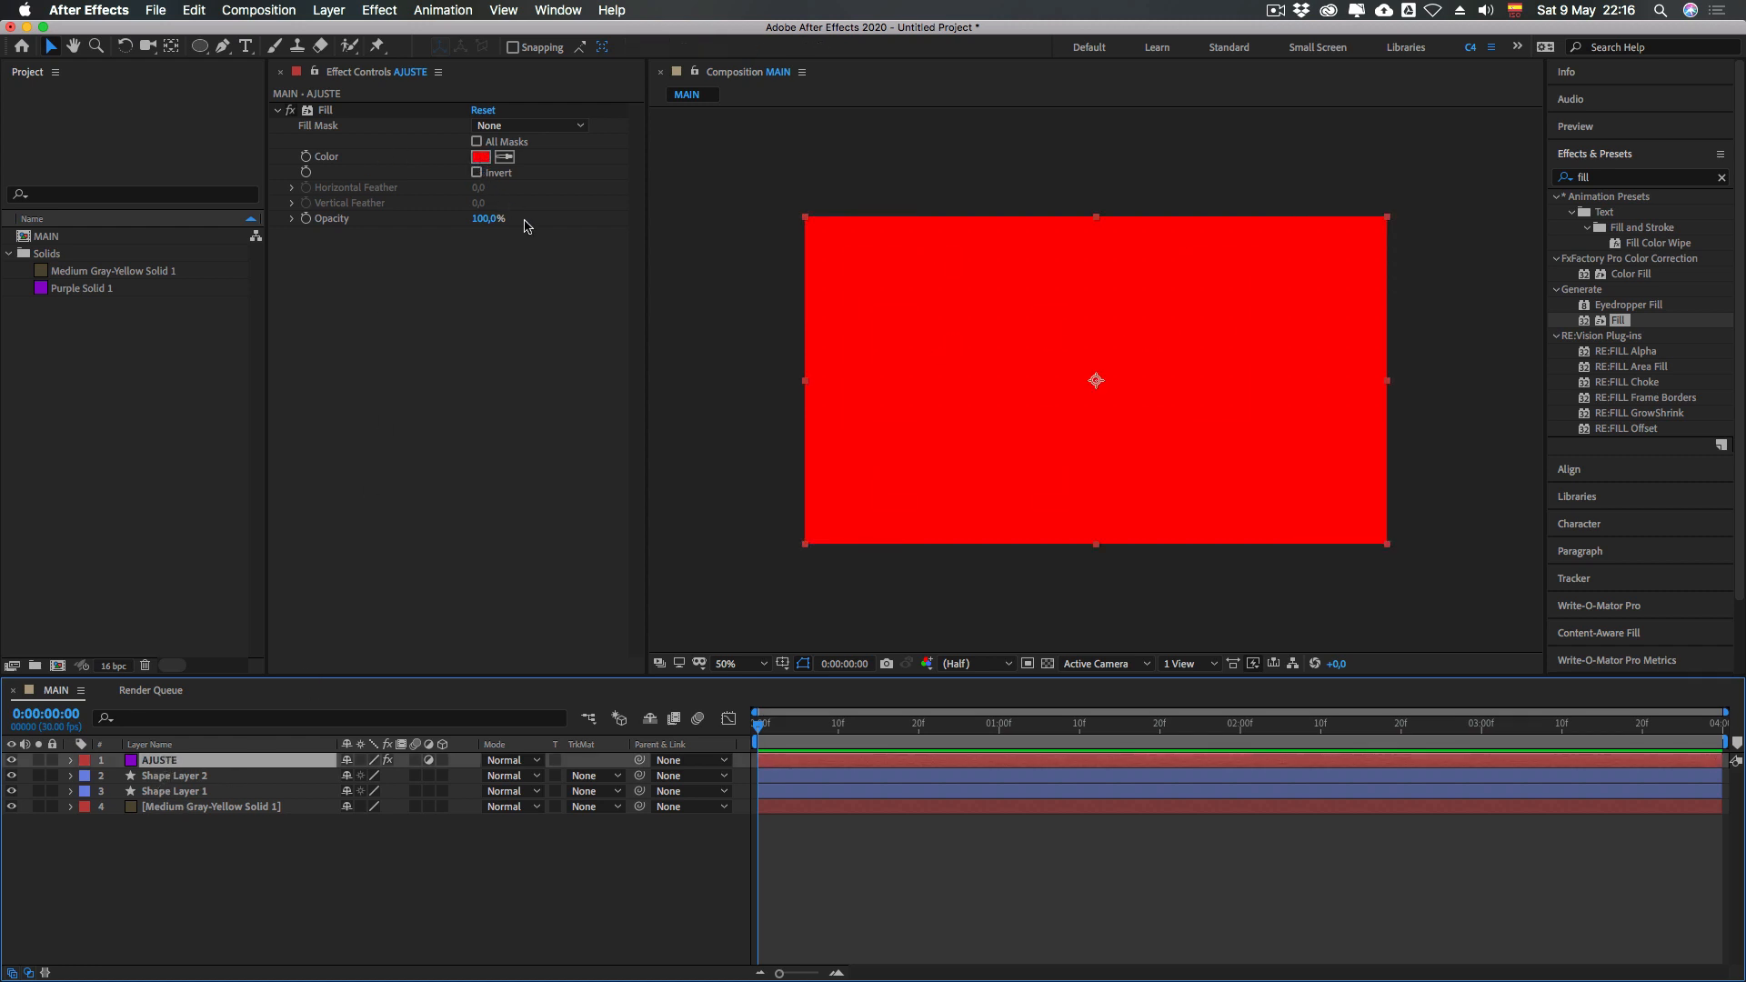
{"action": "left_click", "coordinate": [174, 778]}
{"action": "left_click_drag", "start_coordinate": [1002, 433], "coordinate": [967, 401]}
Try moving the Medium Gray-Yellow Solid 1 layer down and to the right, and undo that move
{"action": "left_click", "coordinate": [170, 809]}
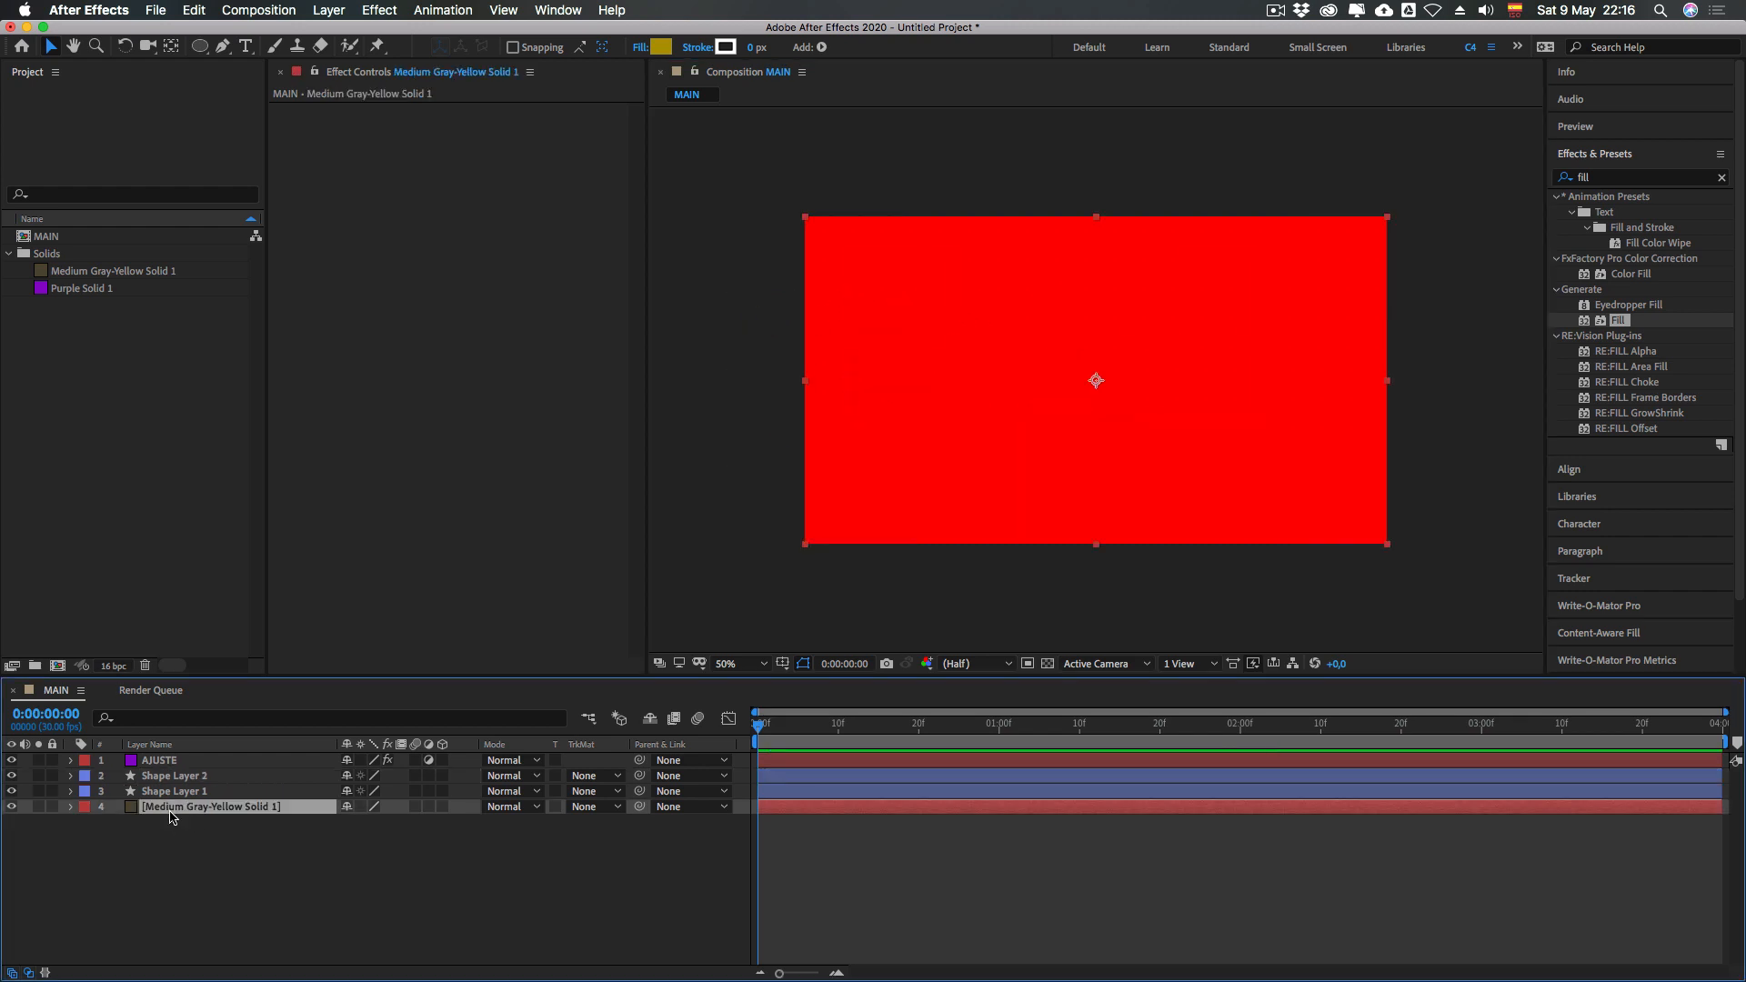
{"action": "left_click_drag", "start_coordinate": [1210, 477], "coordinate": [1312, 626]}
{"action": "left_click", "coordinate": [261, 941]}
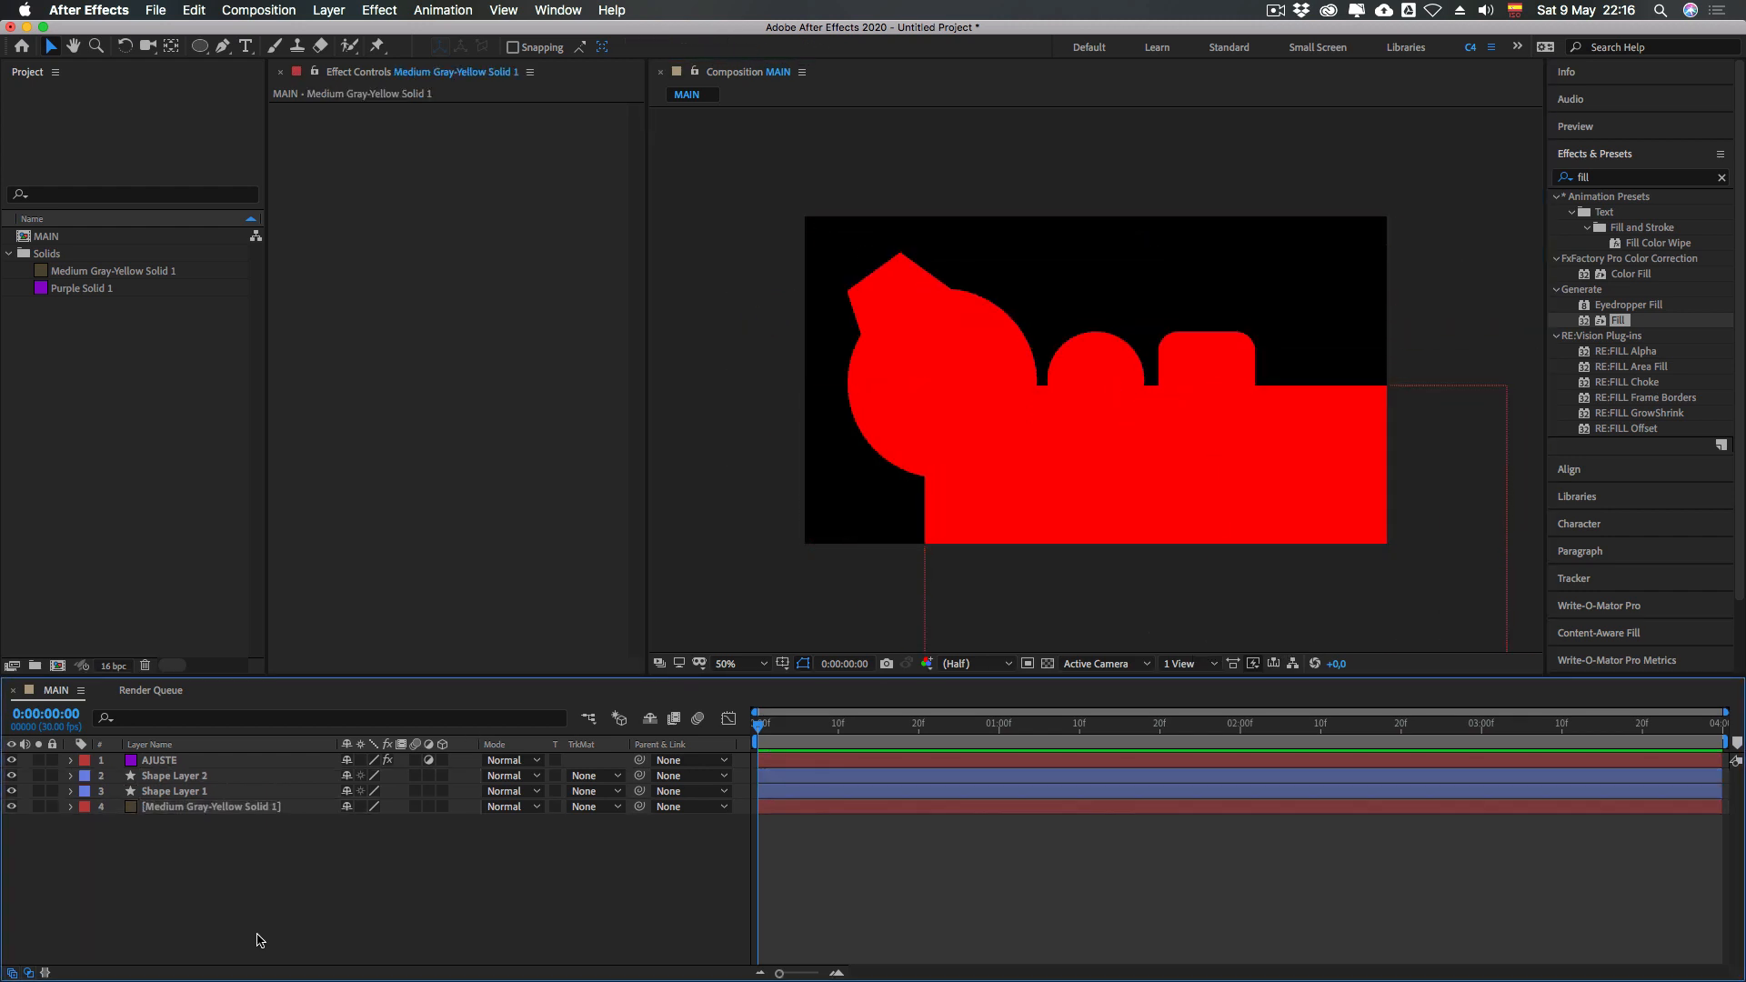
{"action": "key", "text": "super+z"}
{"action": "key", "text": "super+z"}
{"action": "key", "text": "super+z"}
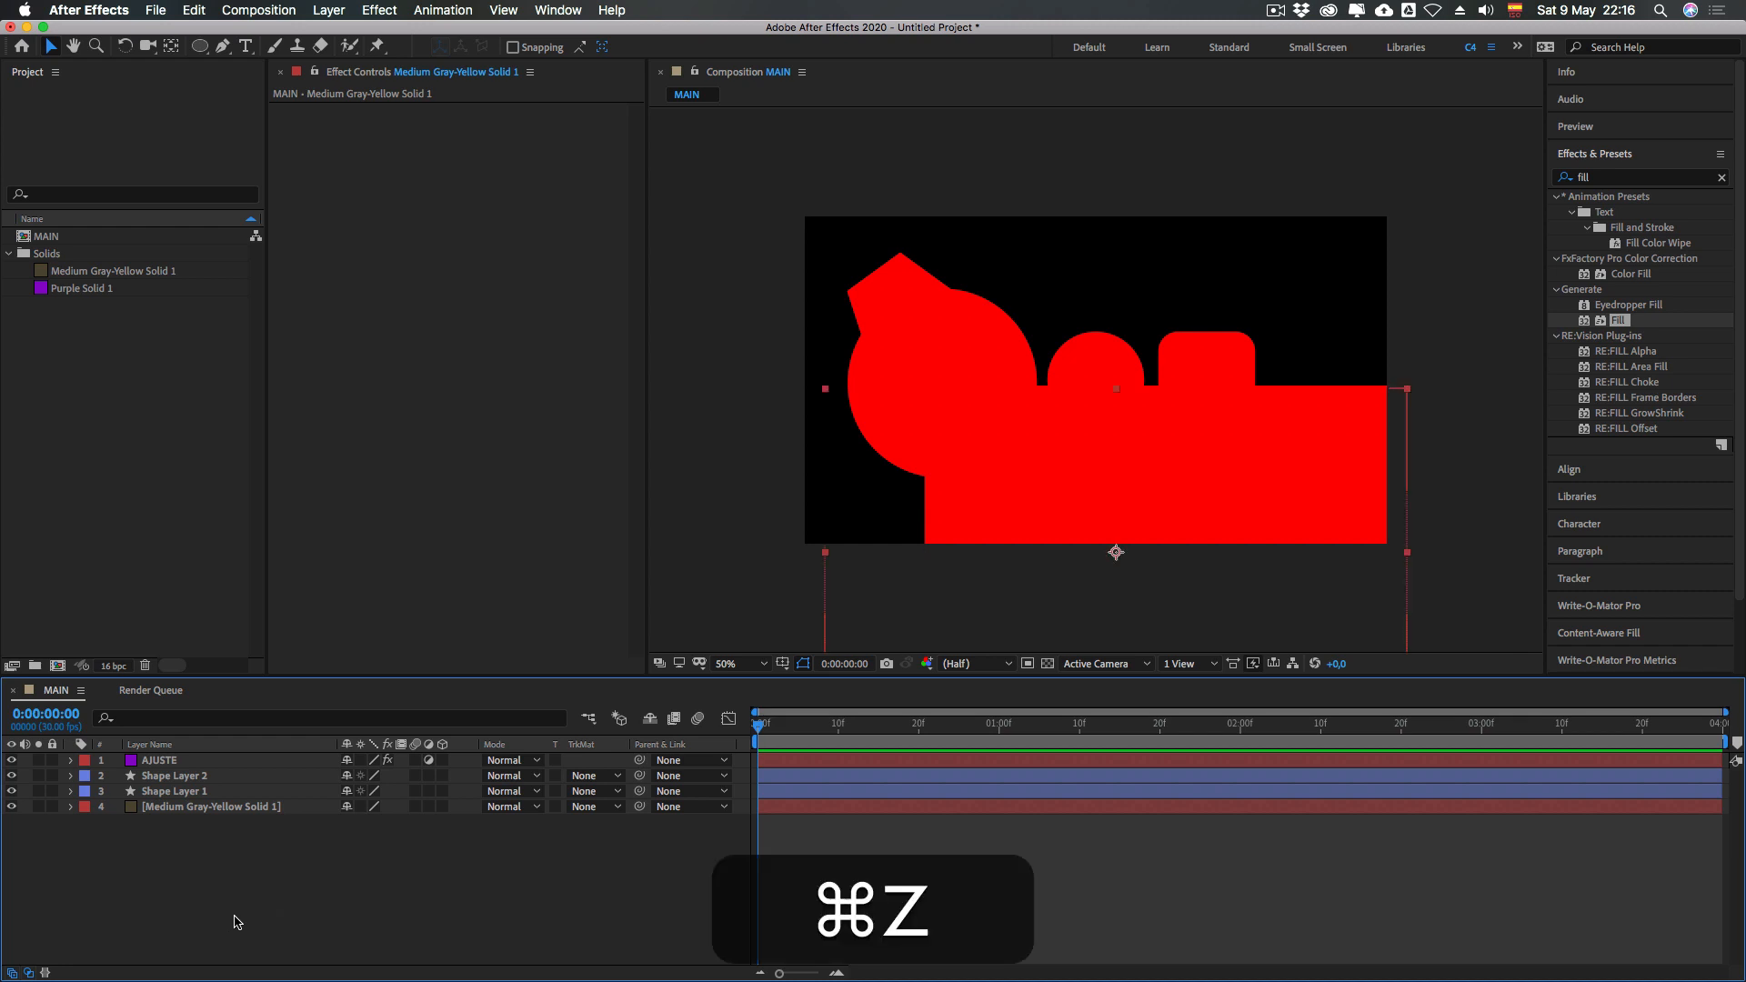
Remove the Fill effect from the AJUSTE layer
{"action": "left_click", "coordinate": [159, 829]}
{"action": "left_click", "coordinate": [159, 760]}
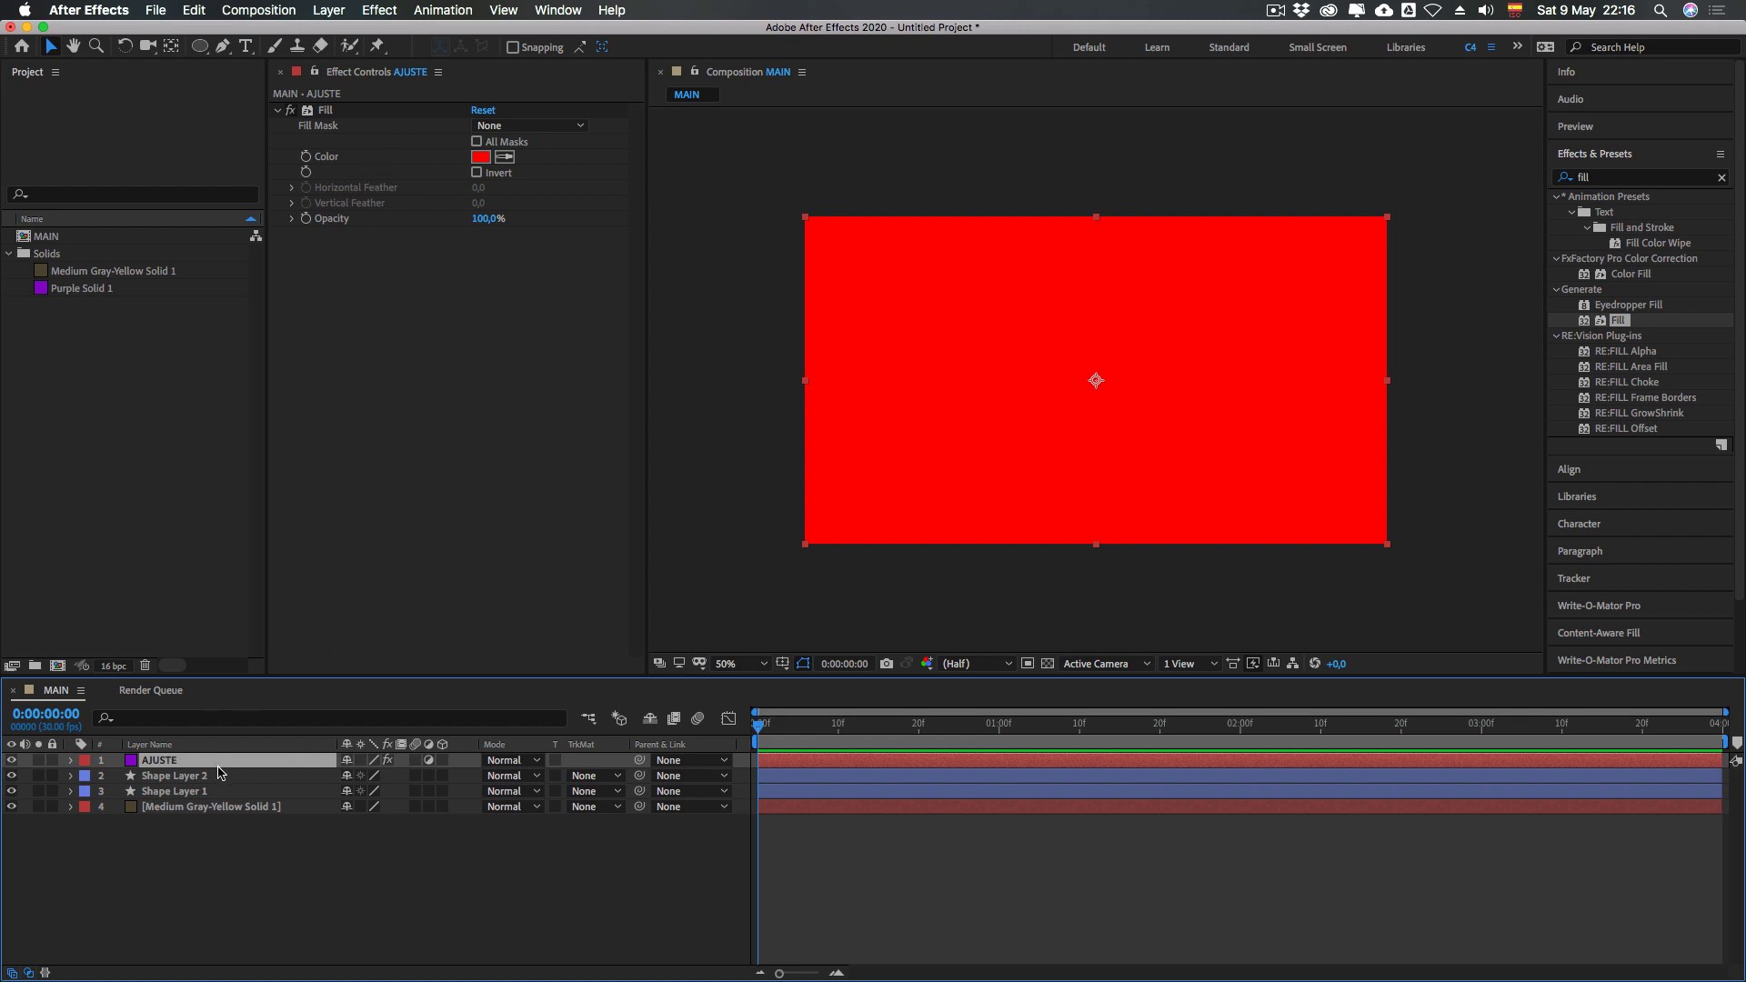
{"action": "left_click", "coordinate": [269, 847]}
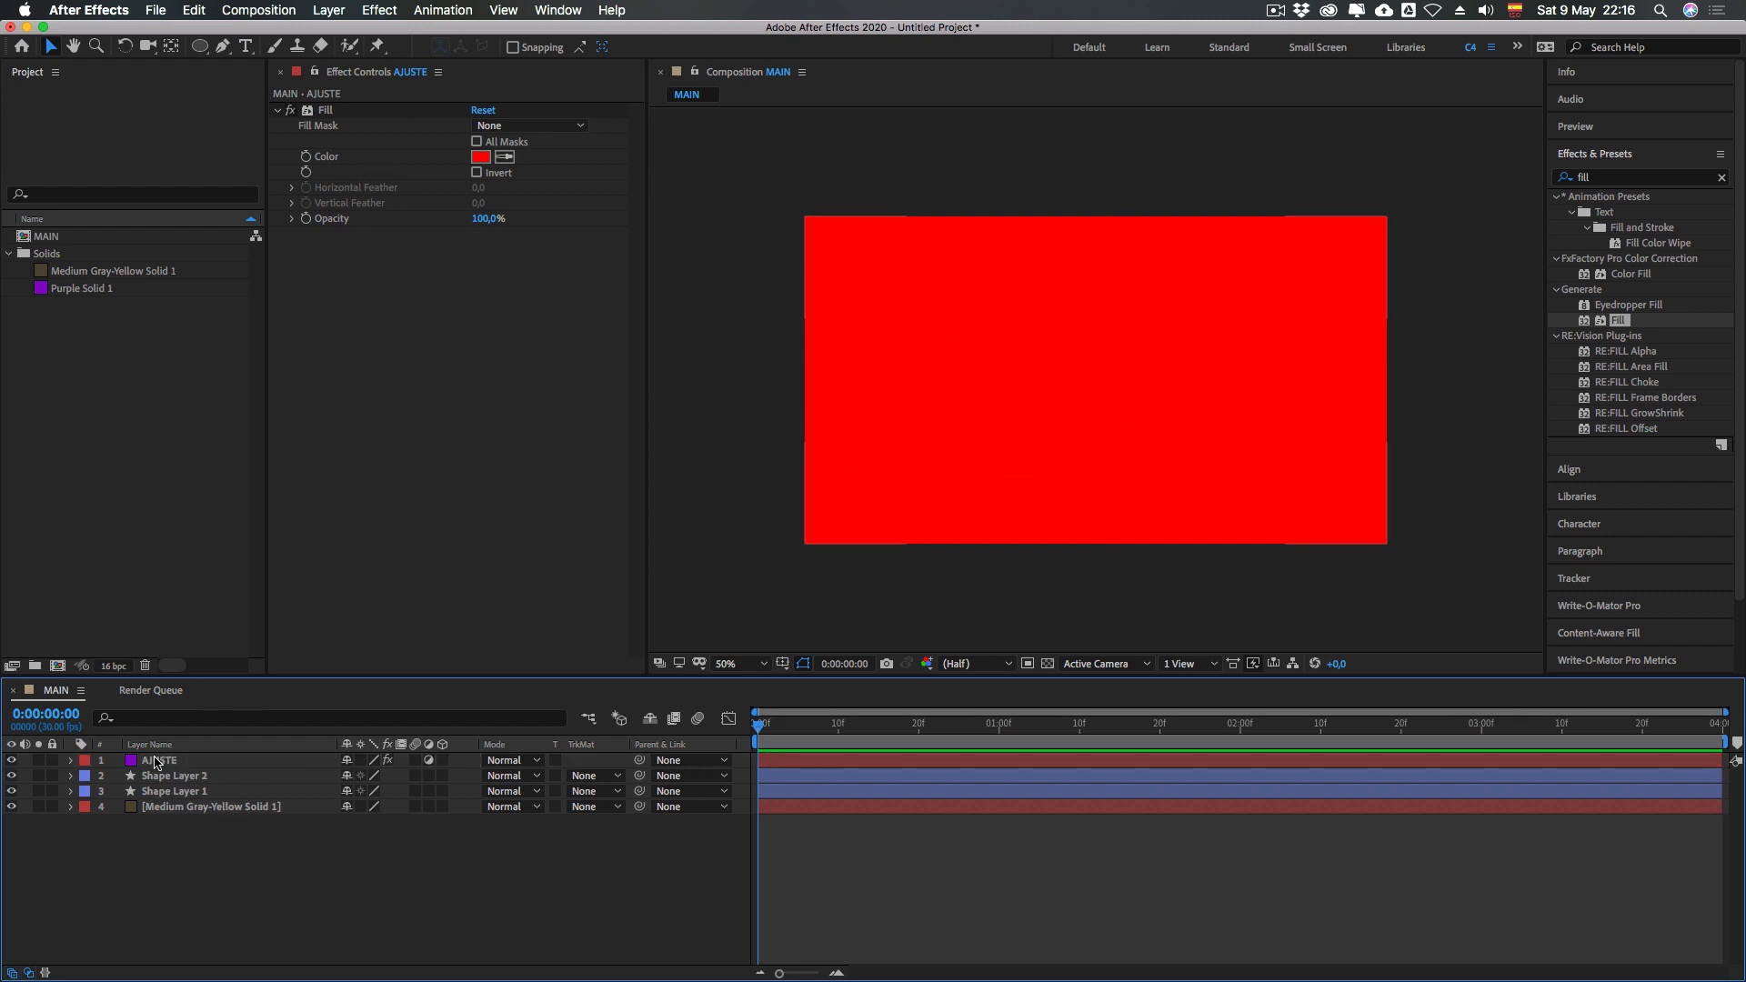
{"action": "left_click", "coordinate": [167, 758]}
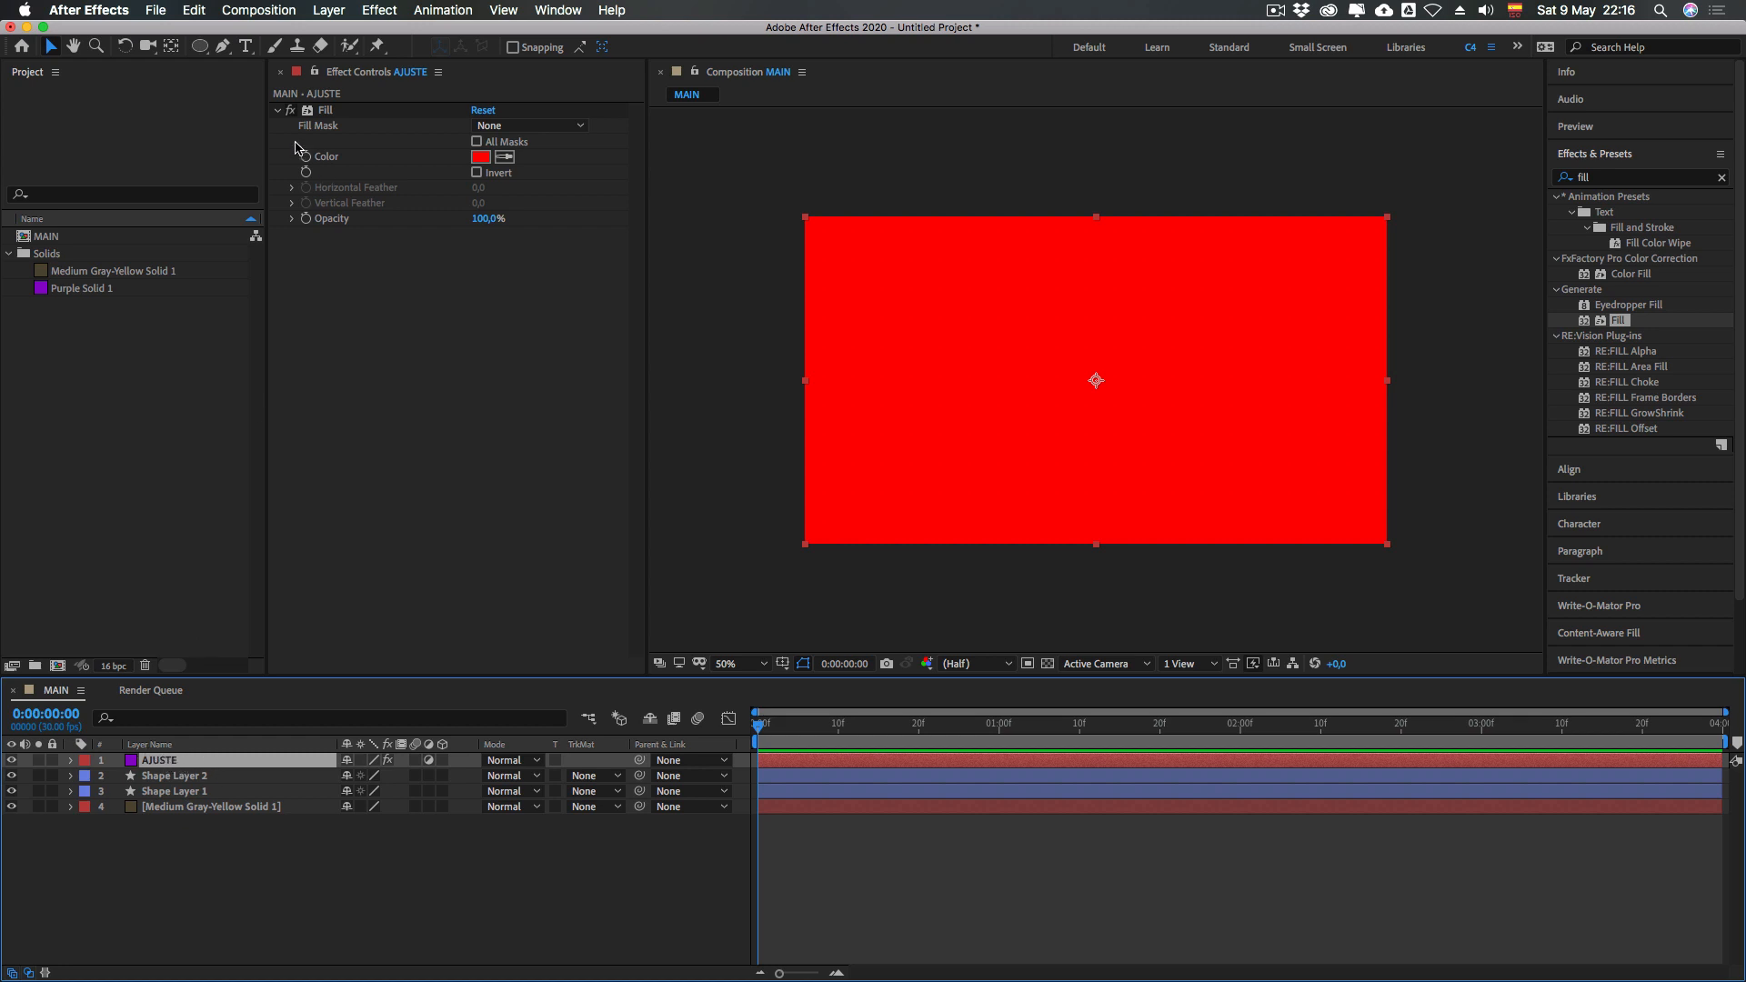
{"action": "left_click", "coordinate": [324, 111]}
{"action": "key", "text": "BackSpace"}
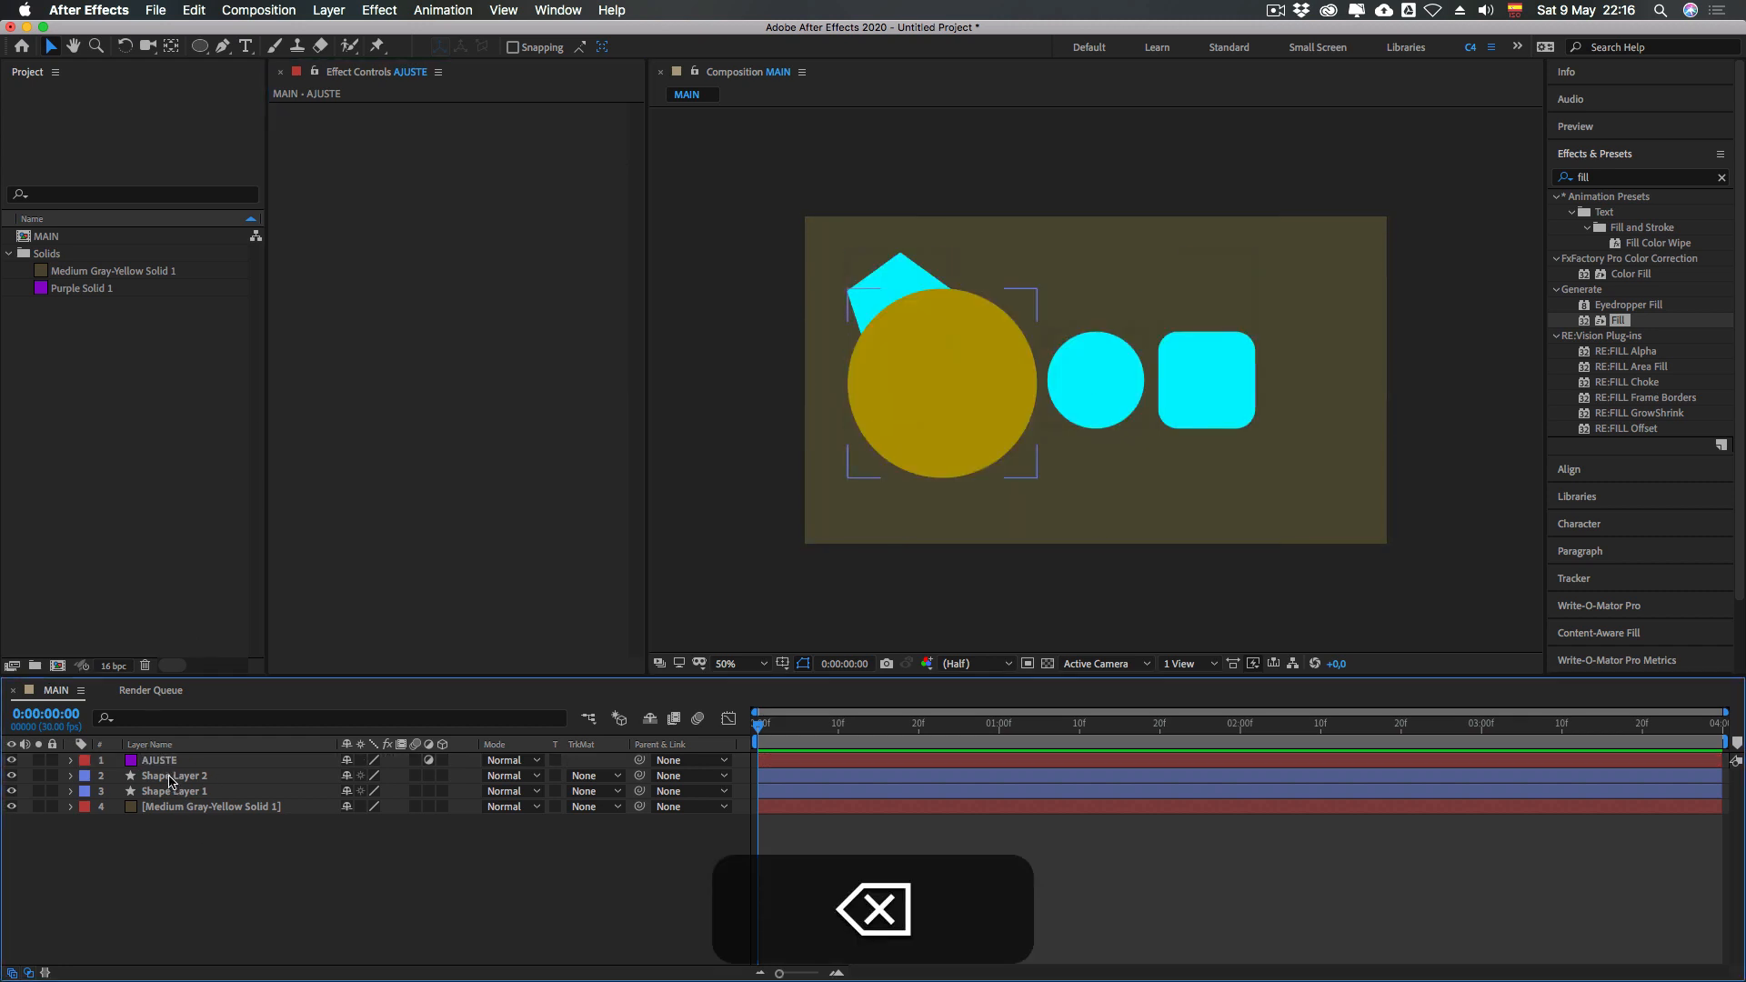
Find the Tint effect among the effects and presets and apply it to the AJUSTE layer
{"action": "left_click", "coordinate": [162, 761]}
{"action": "left_click", "coordinate": [1541, 184]}
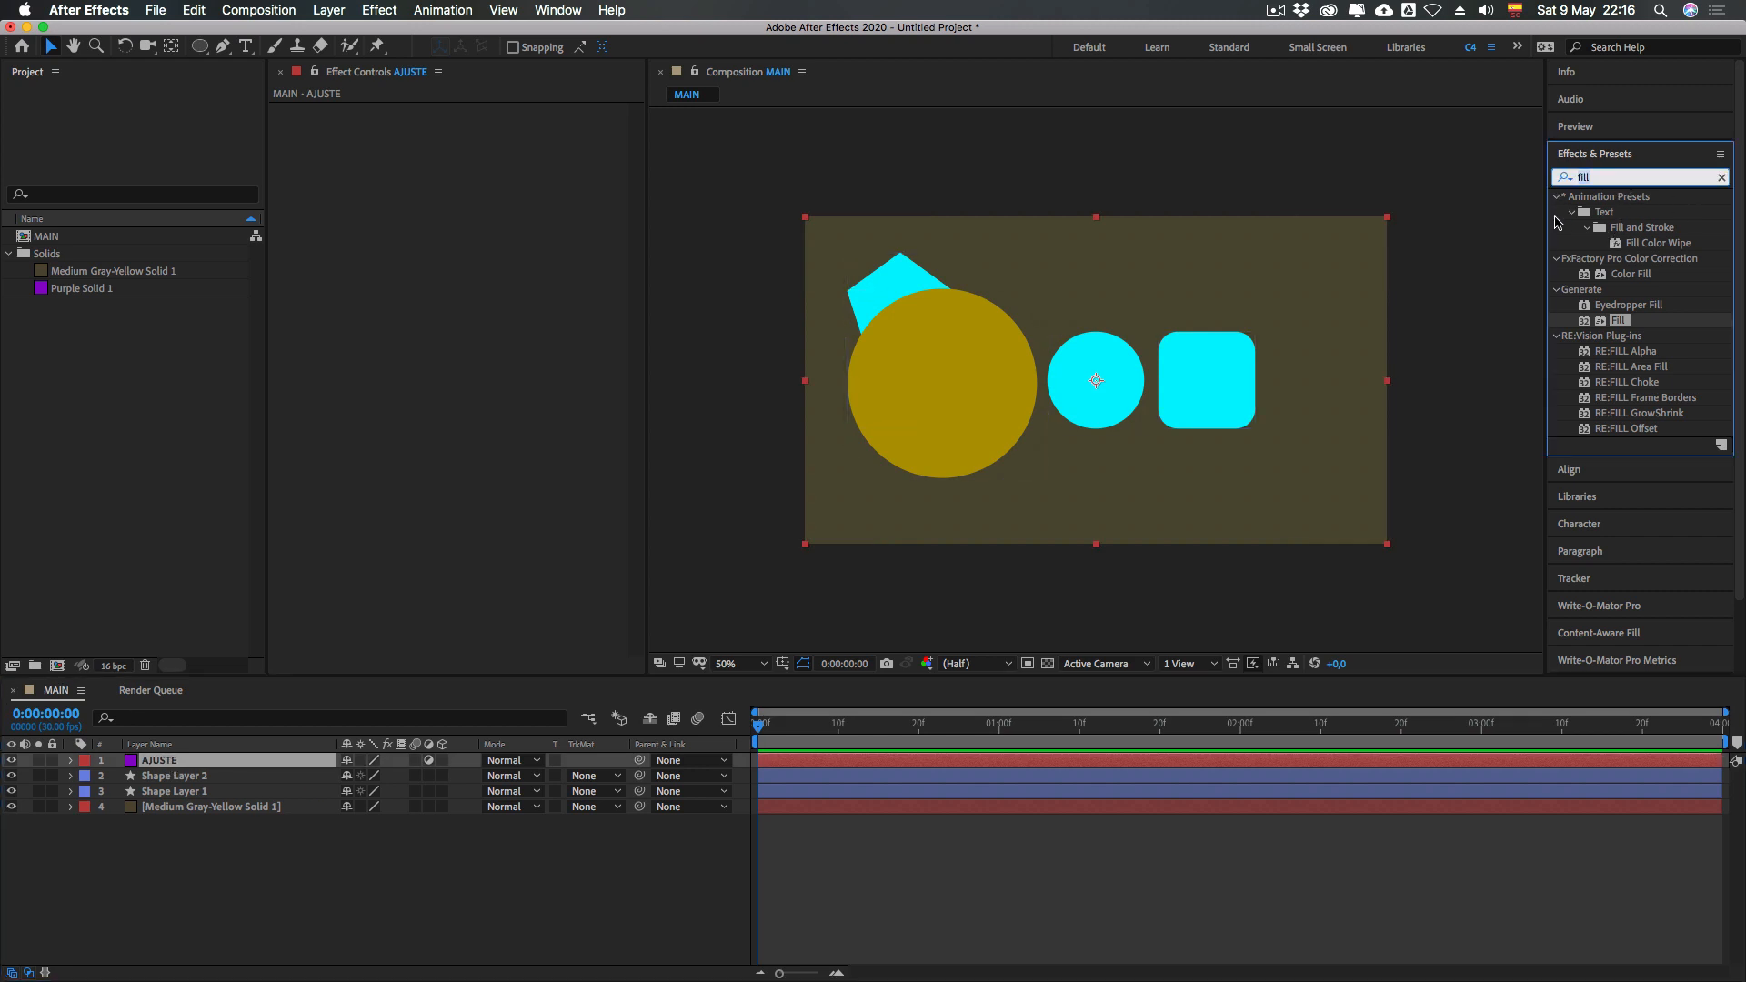
{"action": "type", "text": "tin"}
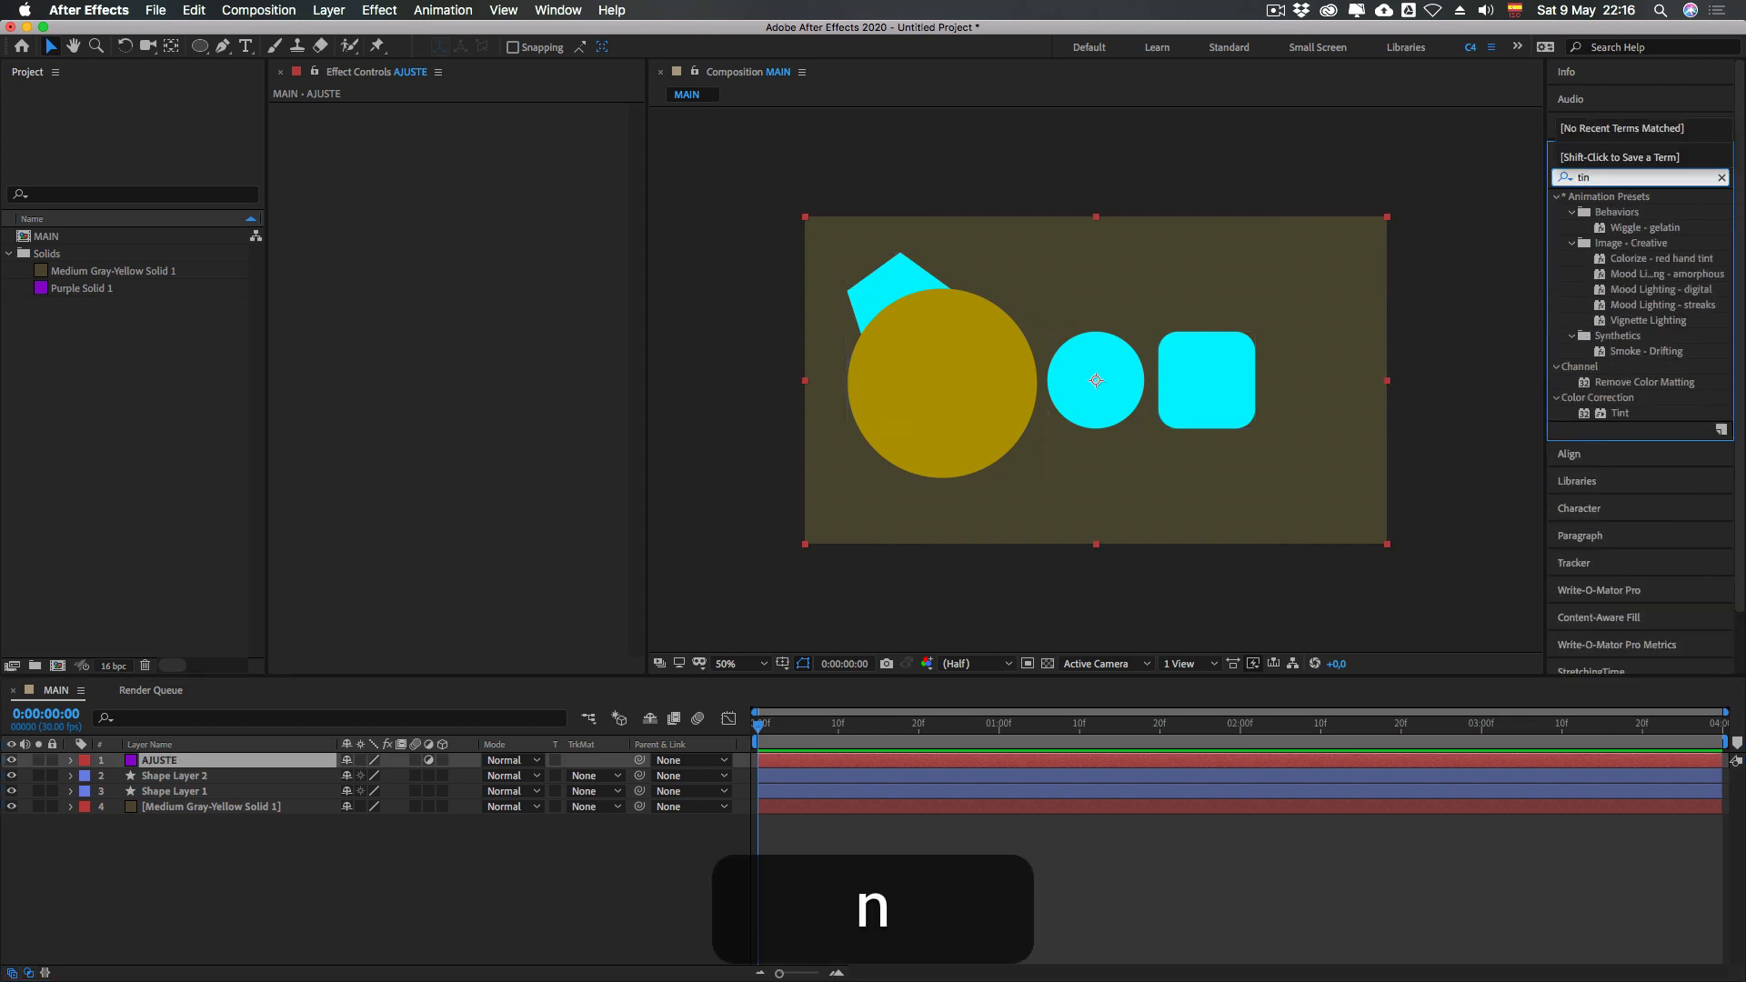
{"action": "type", "text": "ta"}
{"action": "key", "text": "BackSpace"}
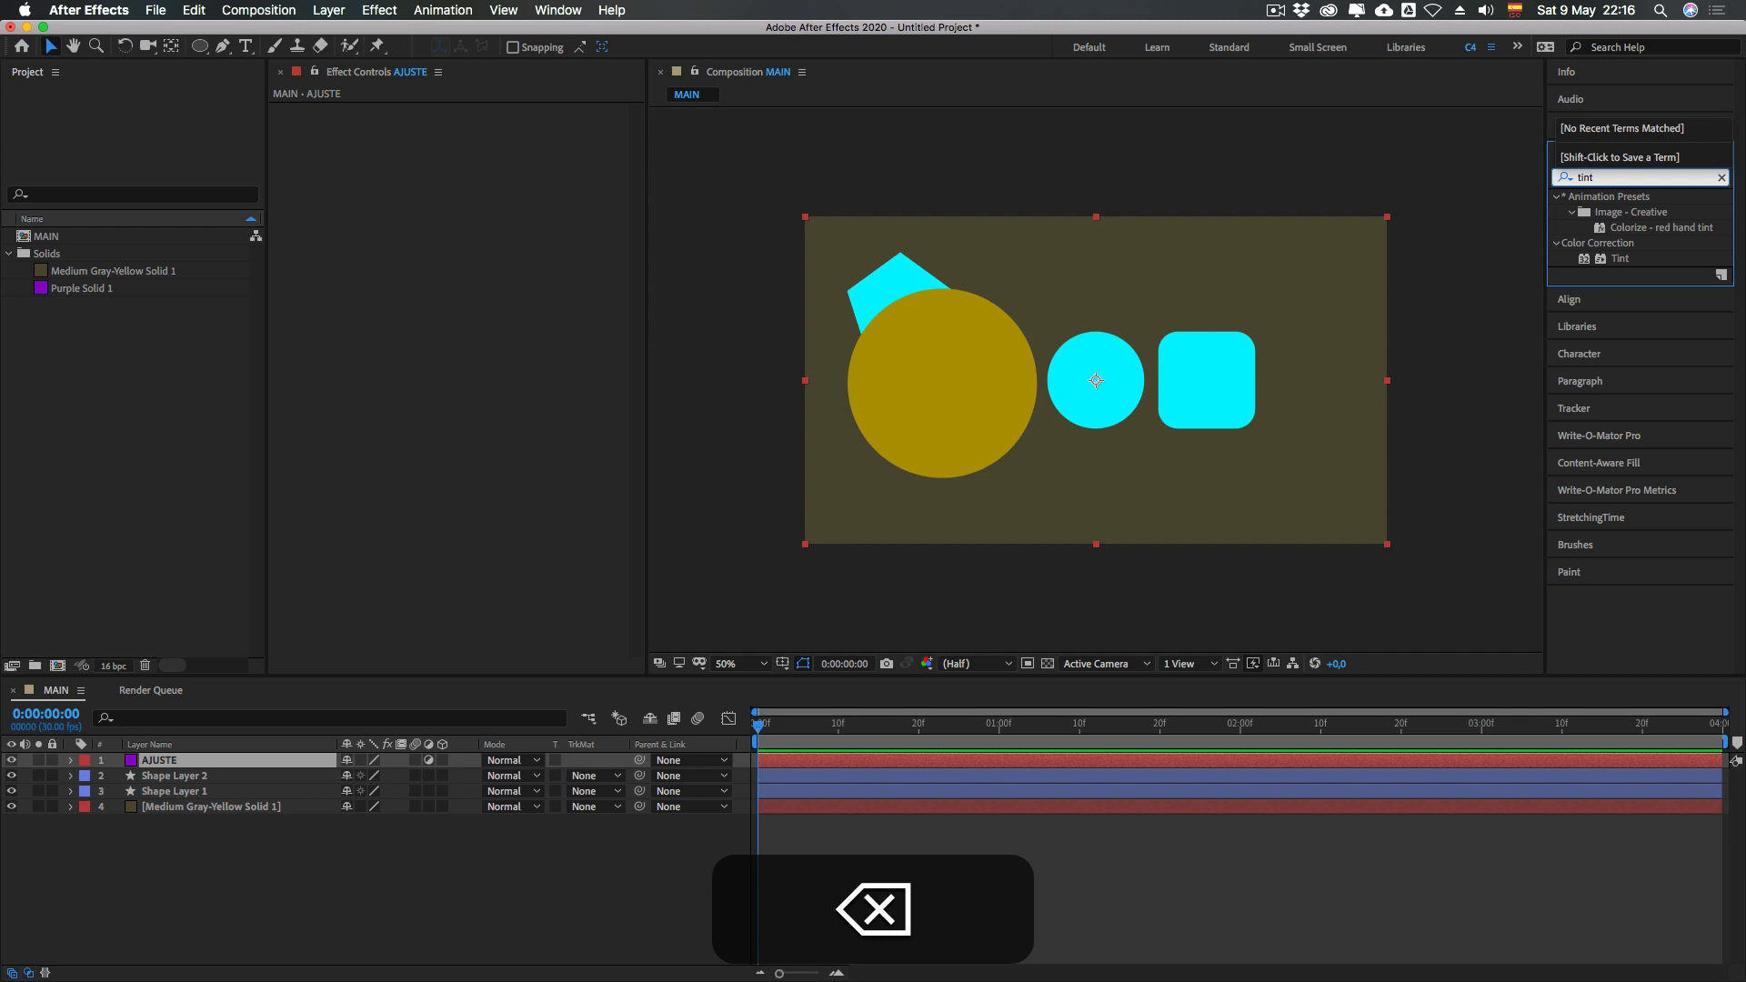
{"action": "left_click_drag", "start_coordinate": [1604, 261], "coordinate": [248, 762]}
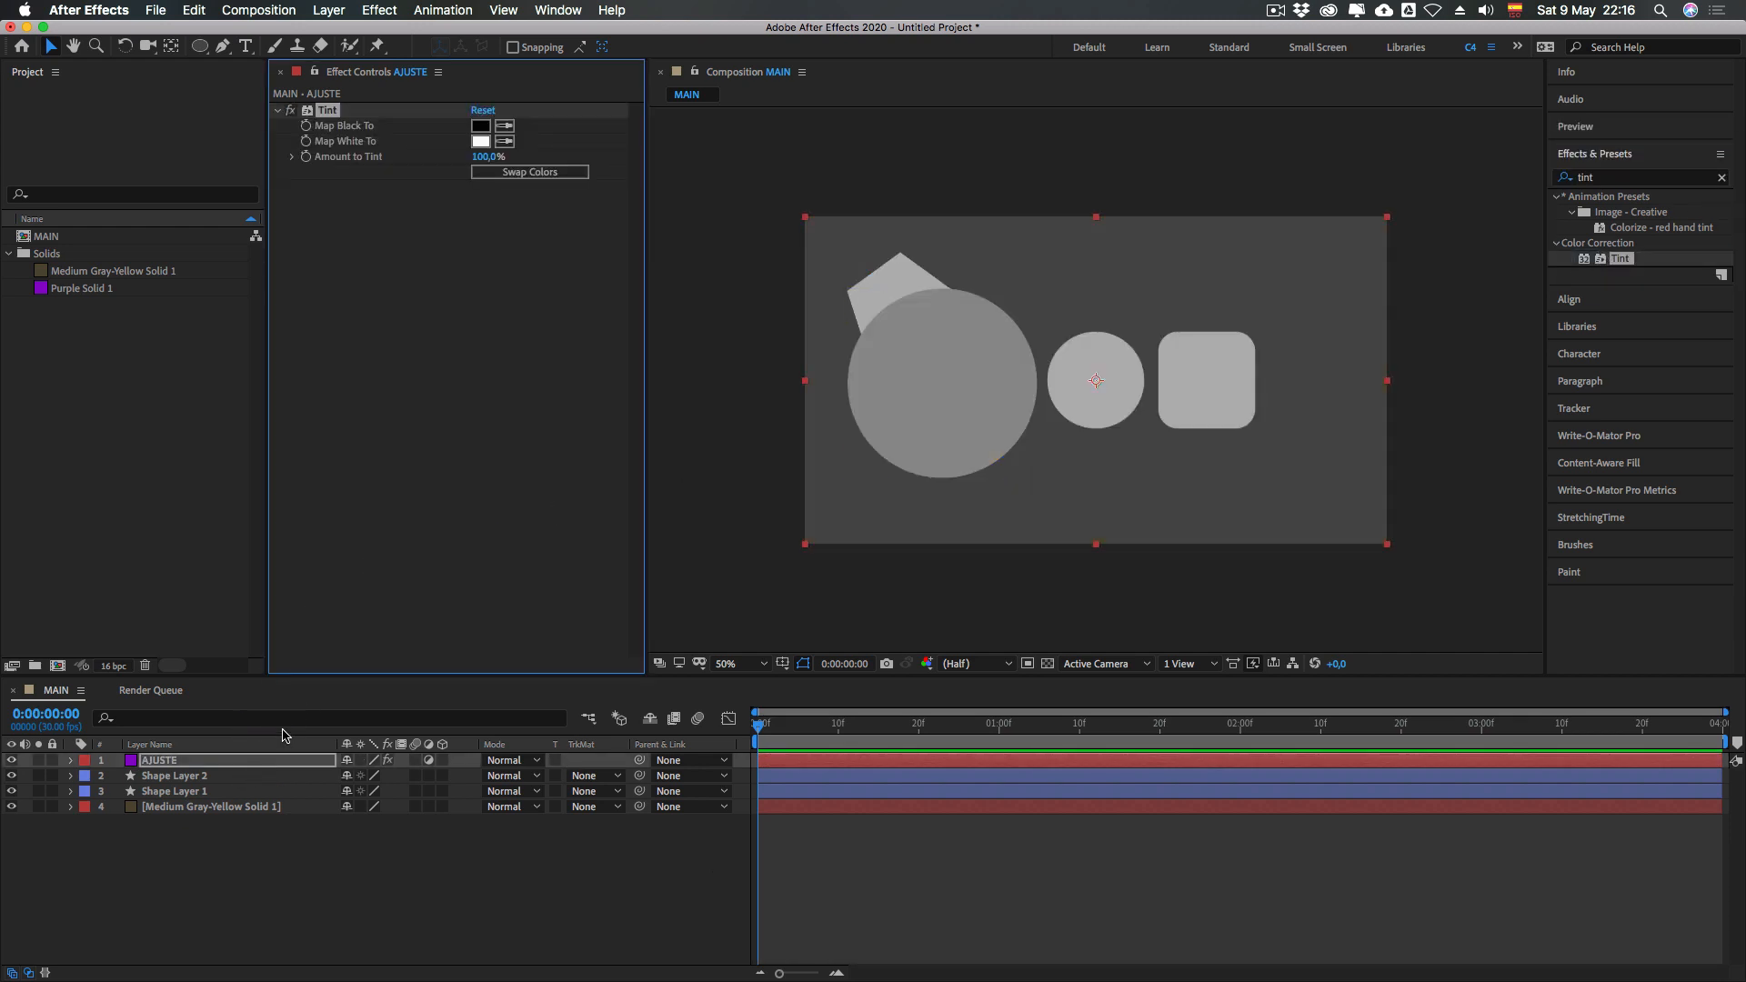
Set the Map Black To color of the AJUSTE layer's Tint effect to dark red 900000
{"action": "left_click", "coordinate": [334, 190]}
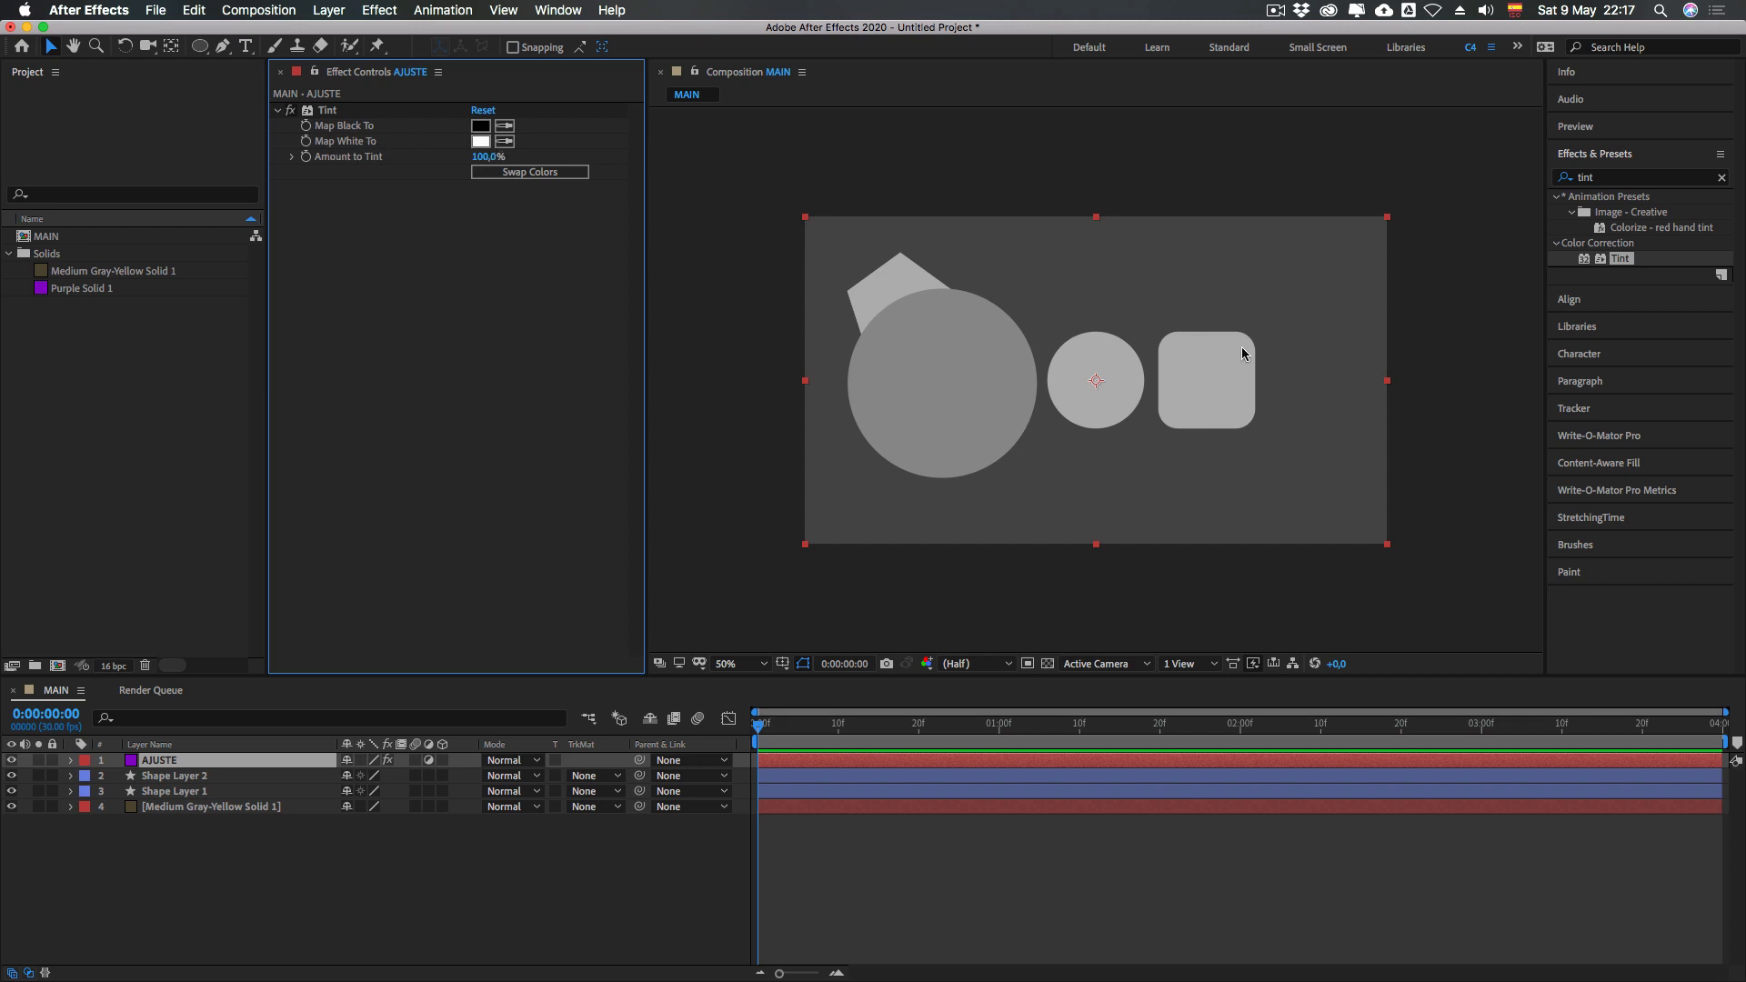
{"action": "left_click", "coordinate": [483, 129]}
{"action": "left_click_drag", "start_coordinate": [1286, 437], "coordinate": [1400, 407]}
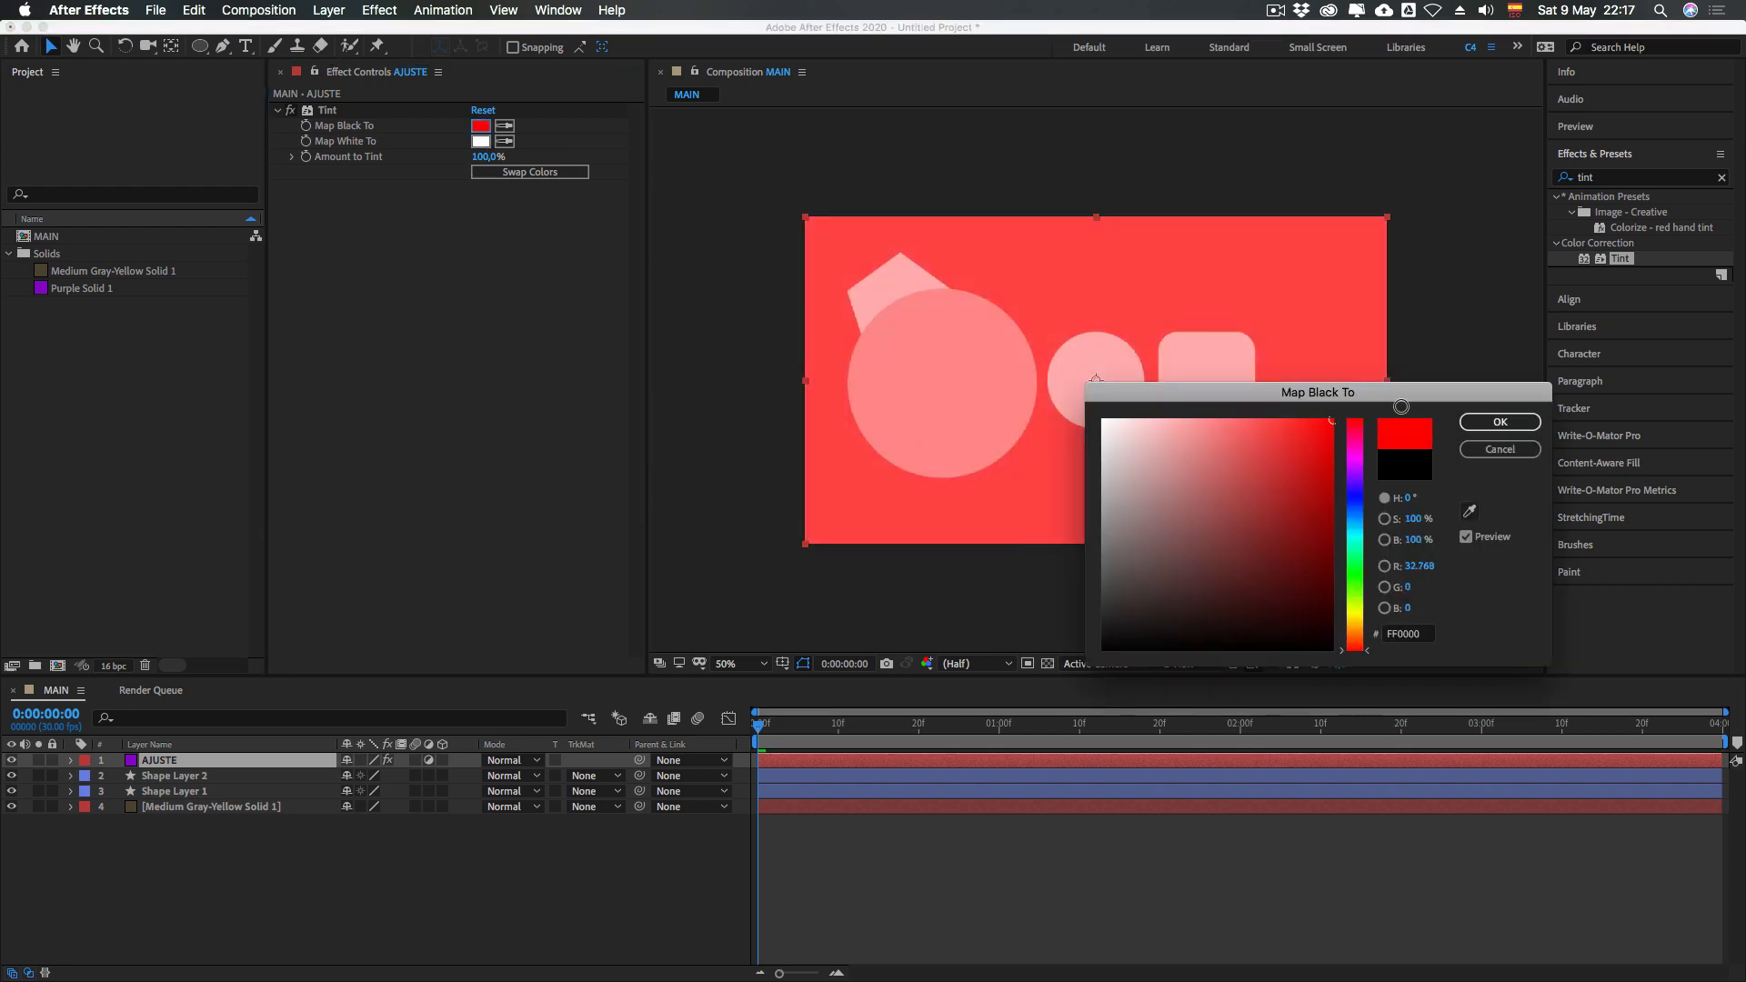
{"action": "left_click", "coordinate": [1499, 423]}
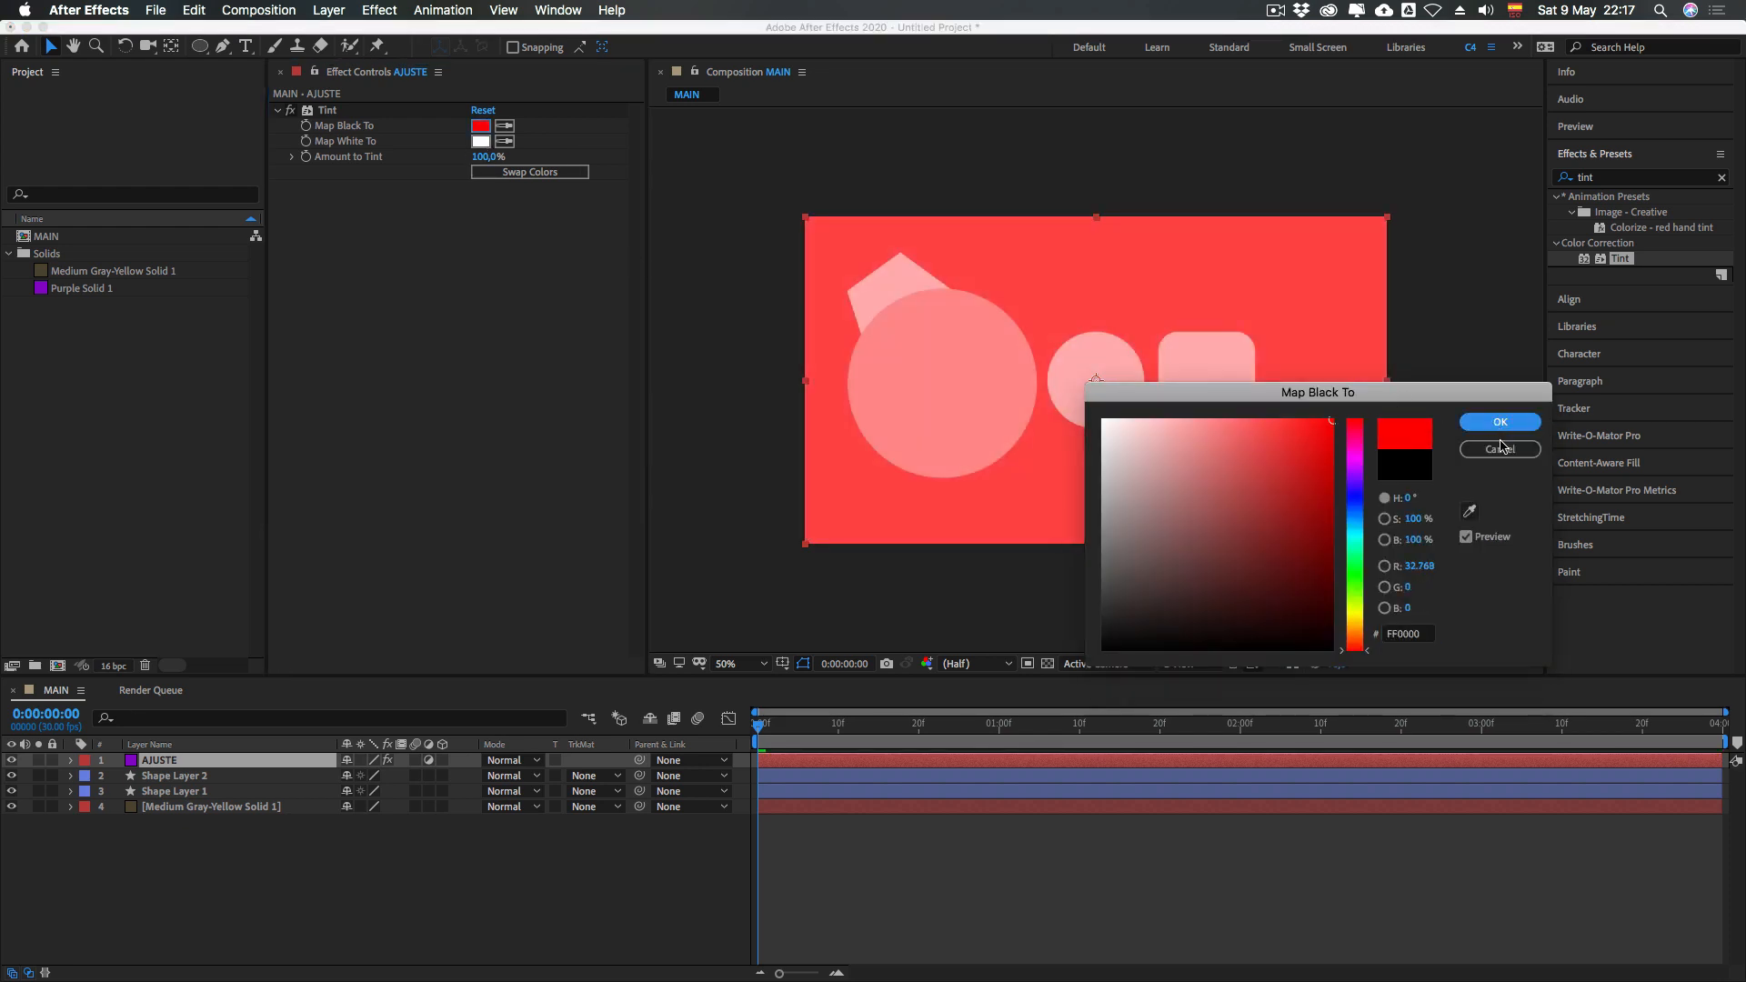
{"action": "left_click", "coordinate": [481, 125]}
{"action": "left_click", "coordinate": [1316, 519]}
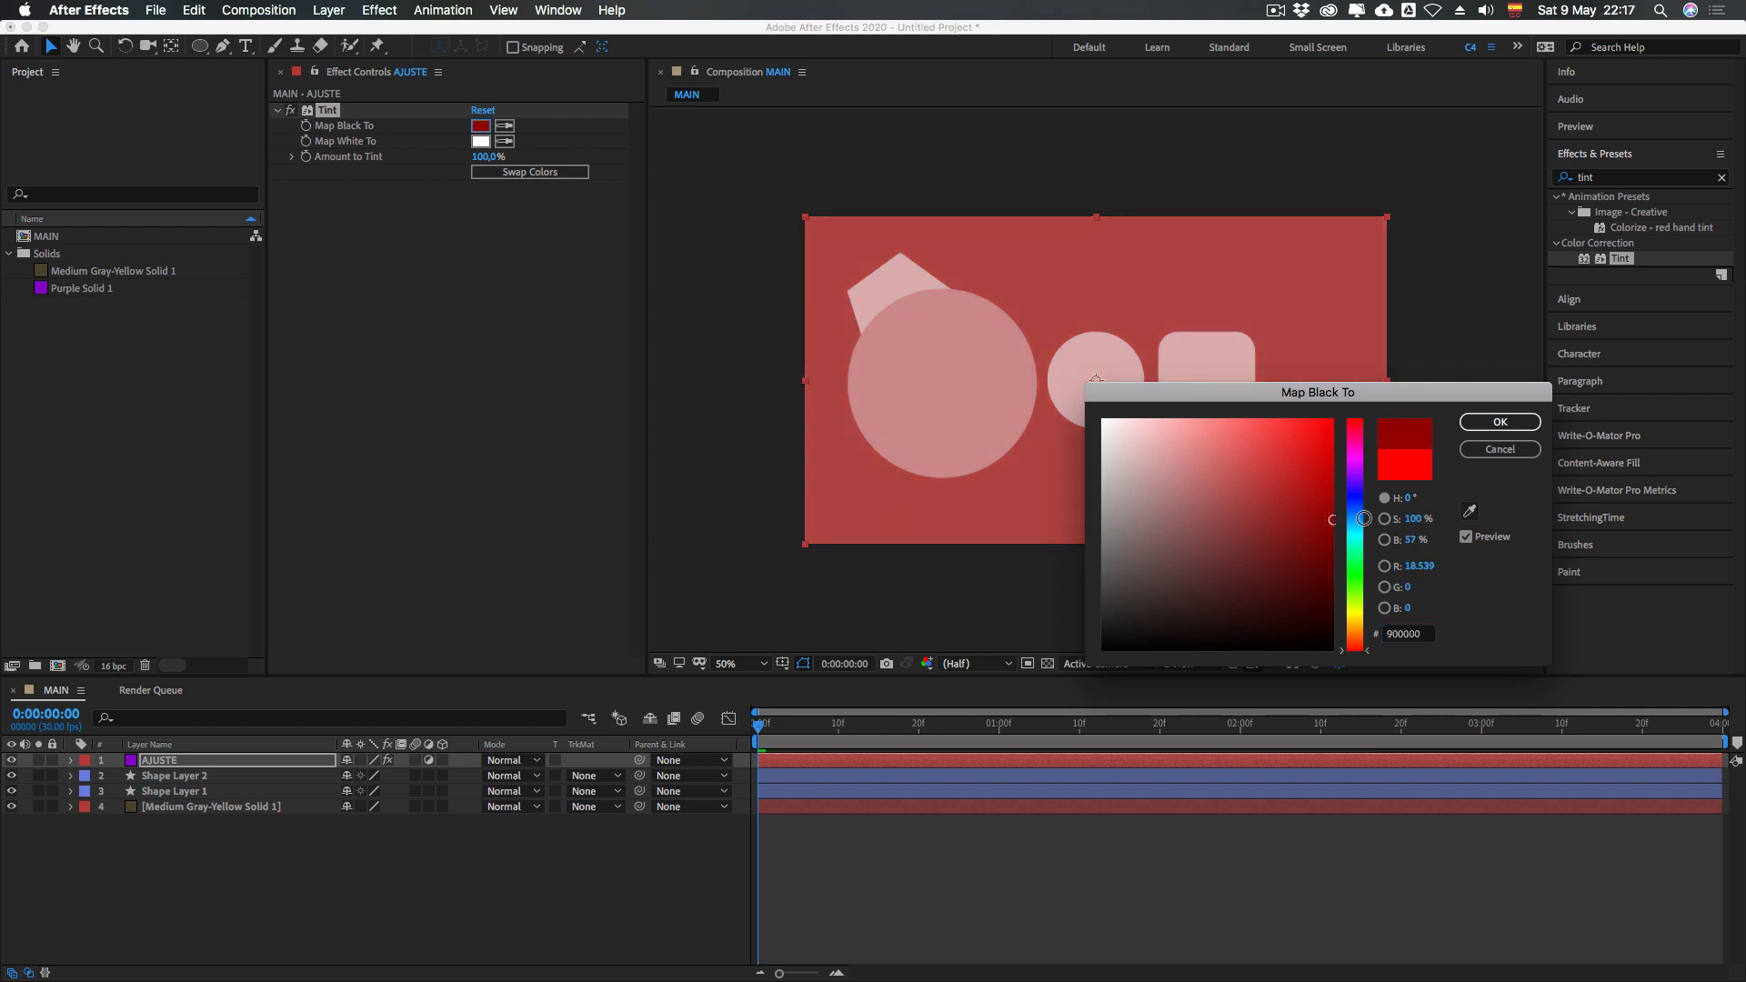
{"action": "left_click", "coordinate": [1500, 422]}
Set the Map White To color of the AJUSTE layer's Tint effect to cyan 00FFF9
{"action": "left_click", "coordinate": [481, 141]}
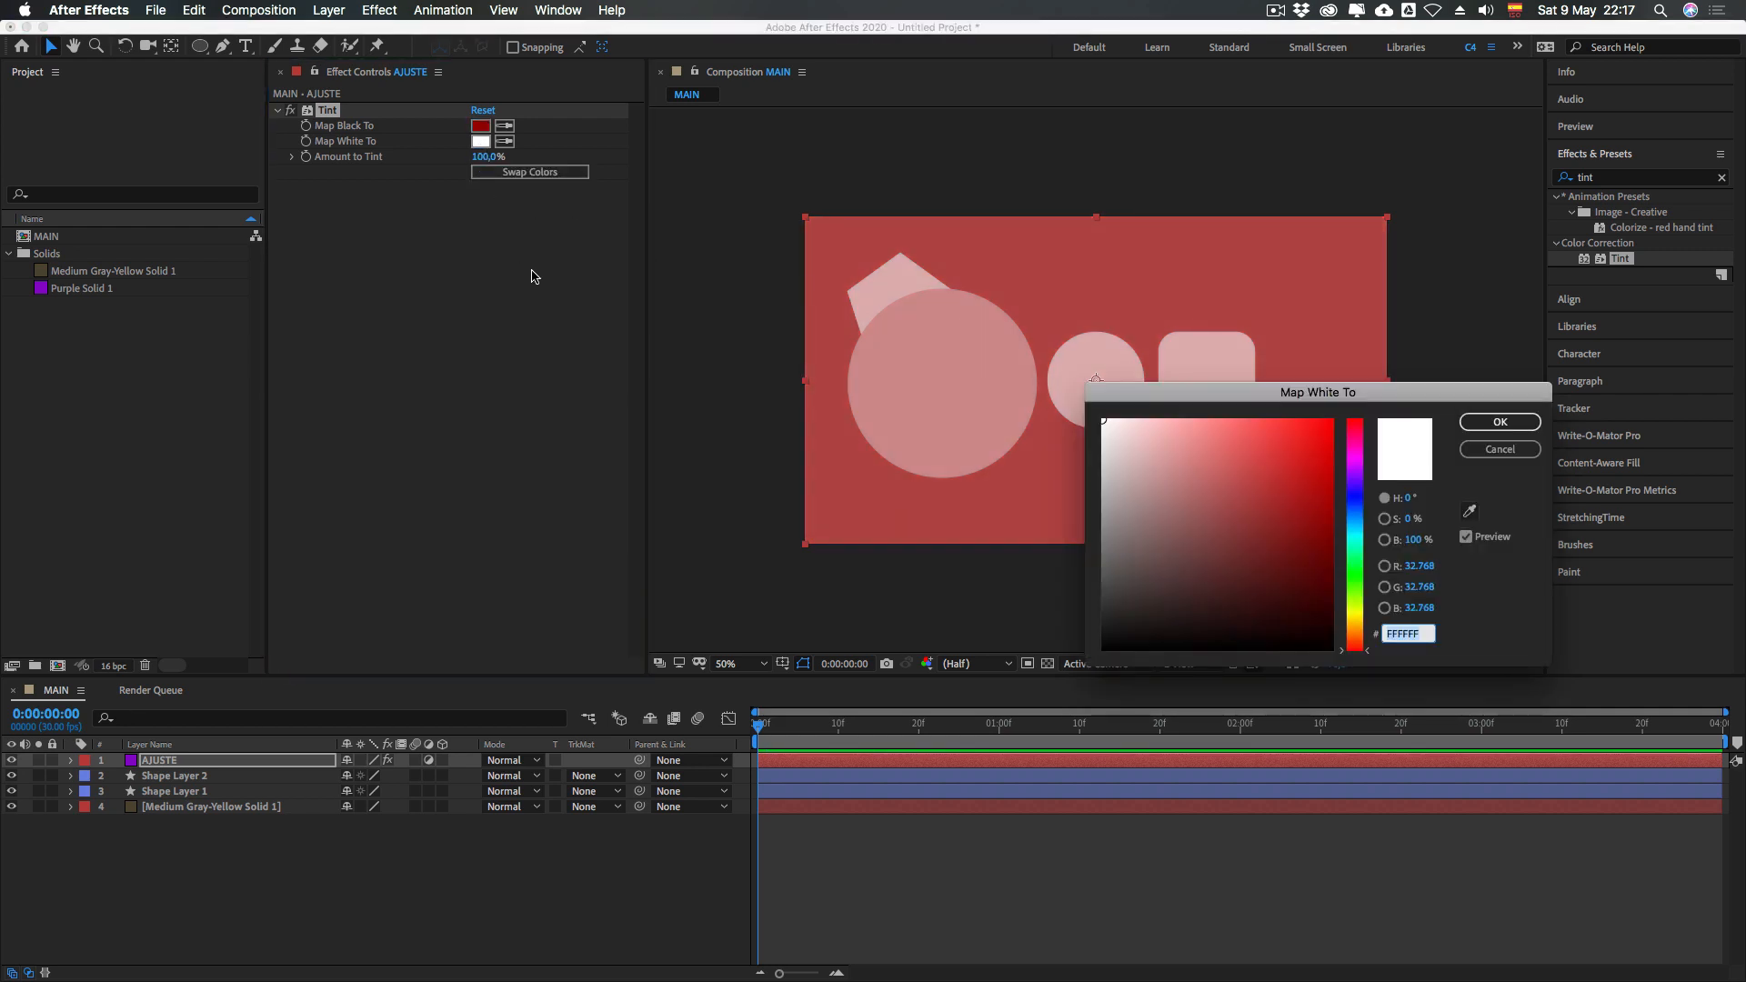
{"action": "left_click_drag", "start_coordinate": [1359, 620], "coordinate": [1359, 540]}
{"action": "left_click_drag", "start_coordinate": [1171, 423], "coordinate": [1350, 386]}
{"action": "left_click", "coordinate": [1506, 426]}
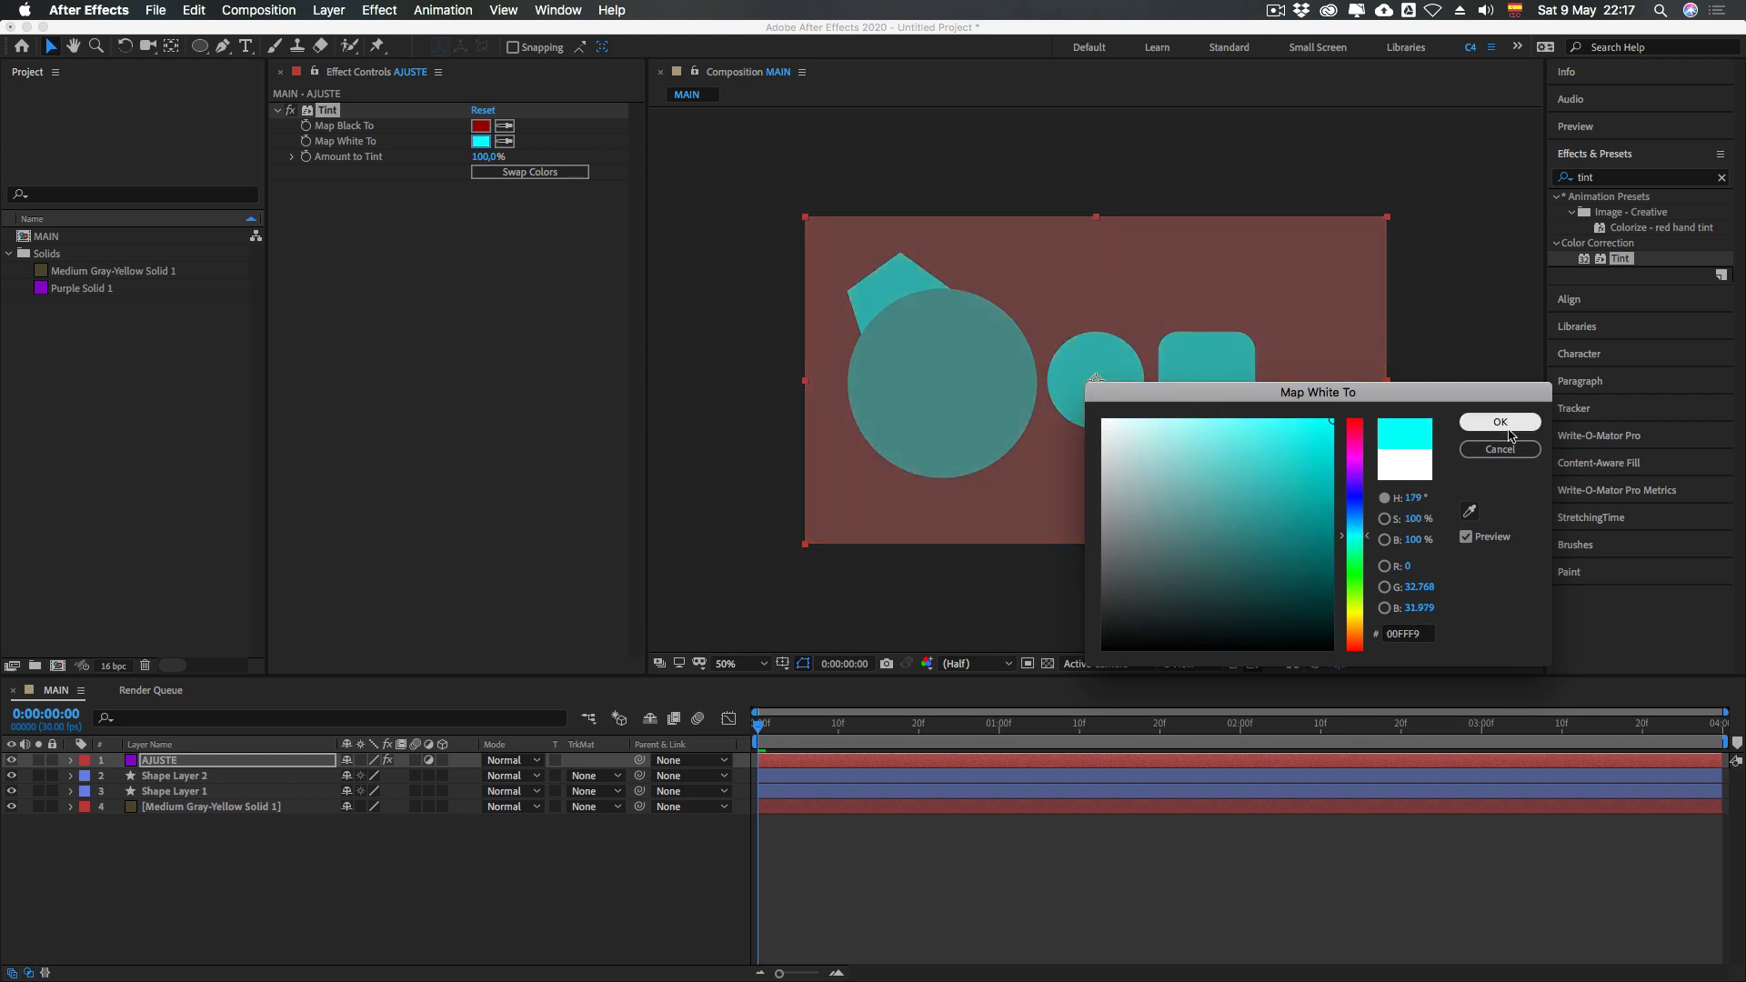
{"action": "left_click", "coordinate": [626, 372]}
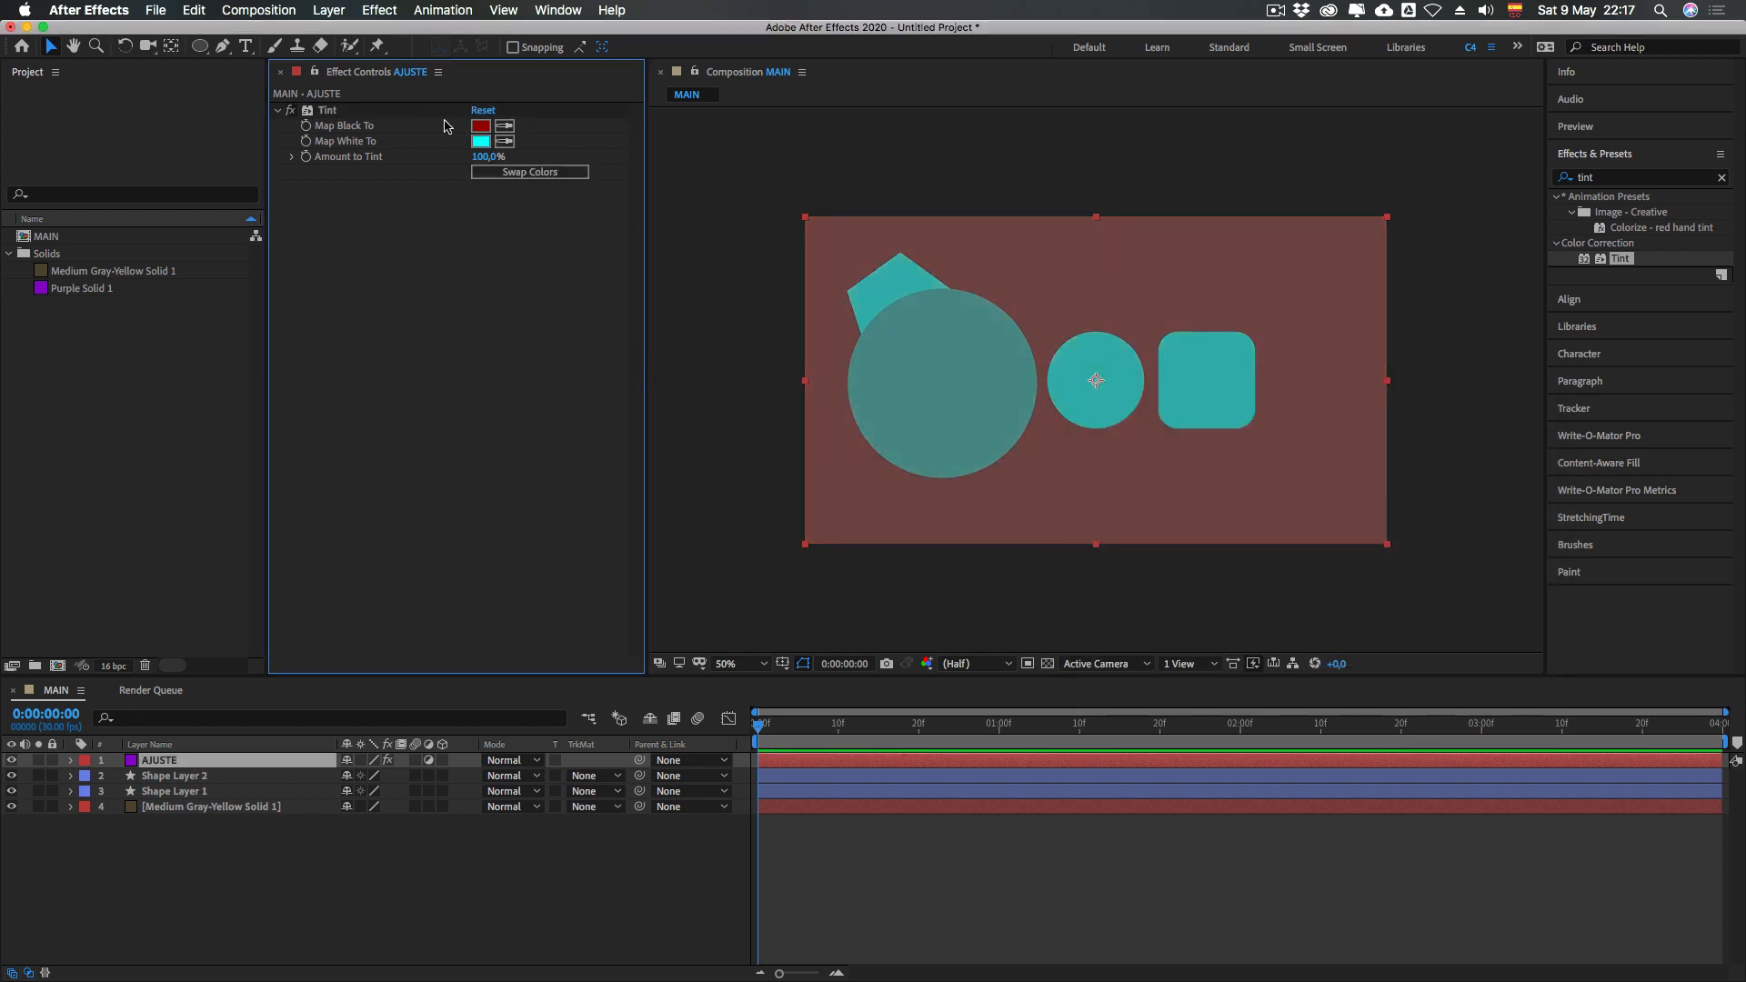
{"action": "left_click", "coordinate": [242, 848]}
{"action": "left_click_drag", "start_coordinate": [235, 853], "coordinate": [185, 775]}
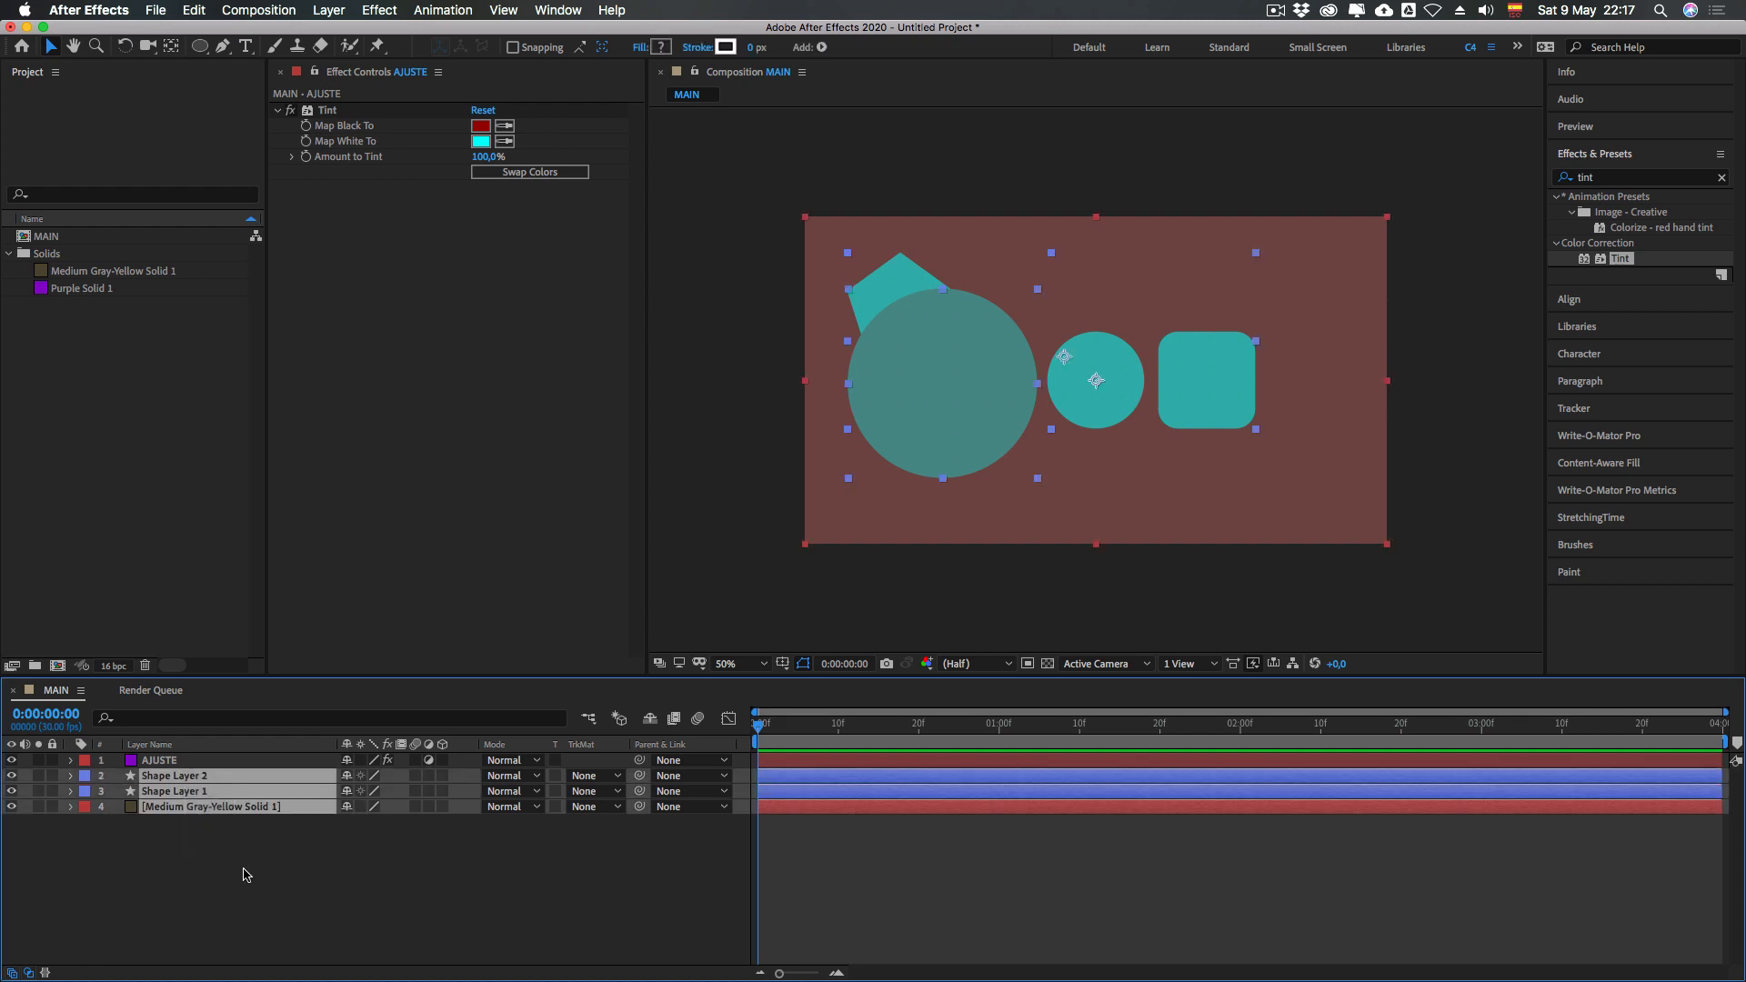
{"action": "left_click", "coordinate": [232, 875]}
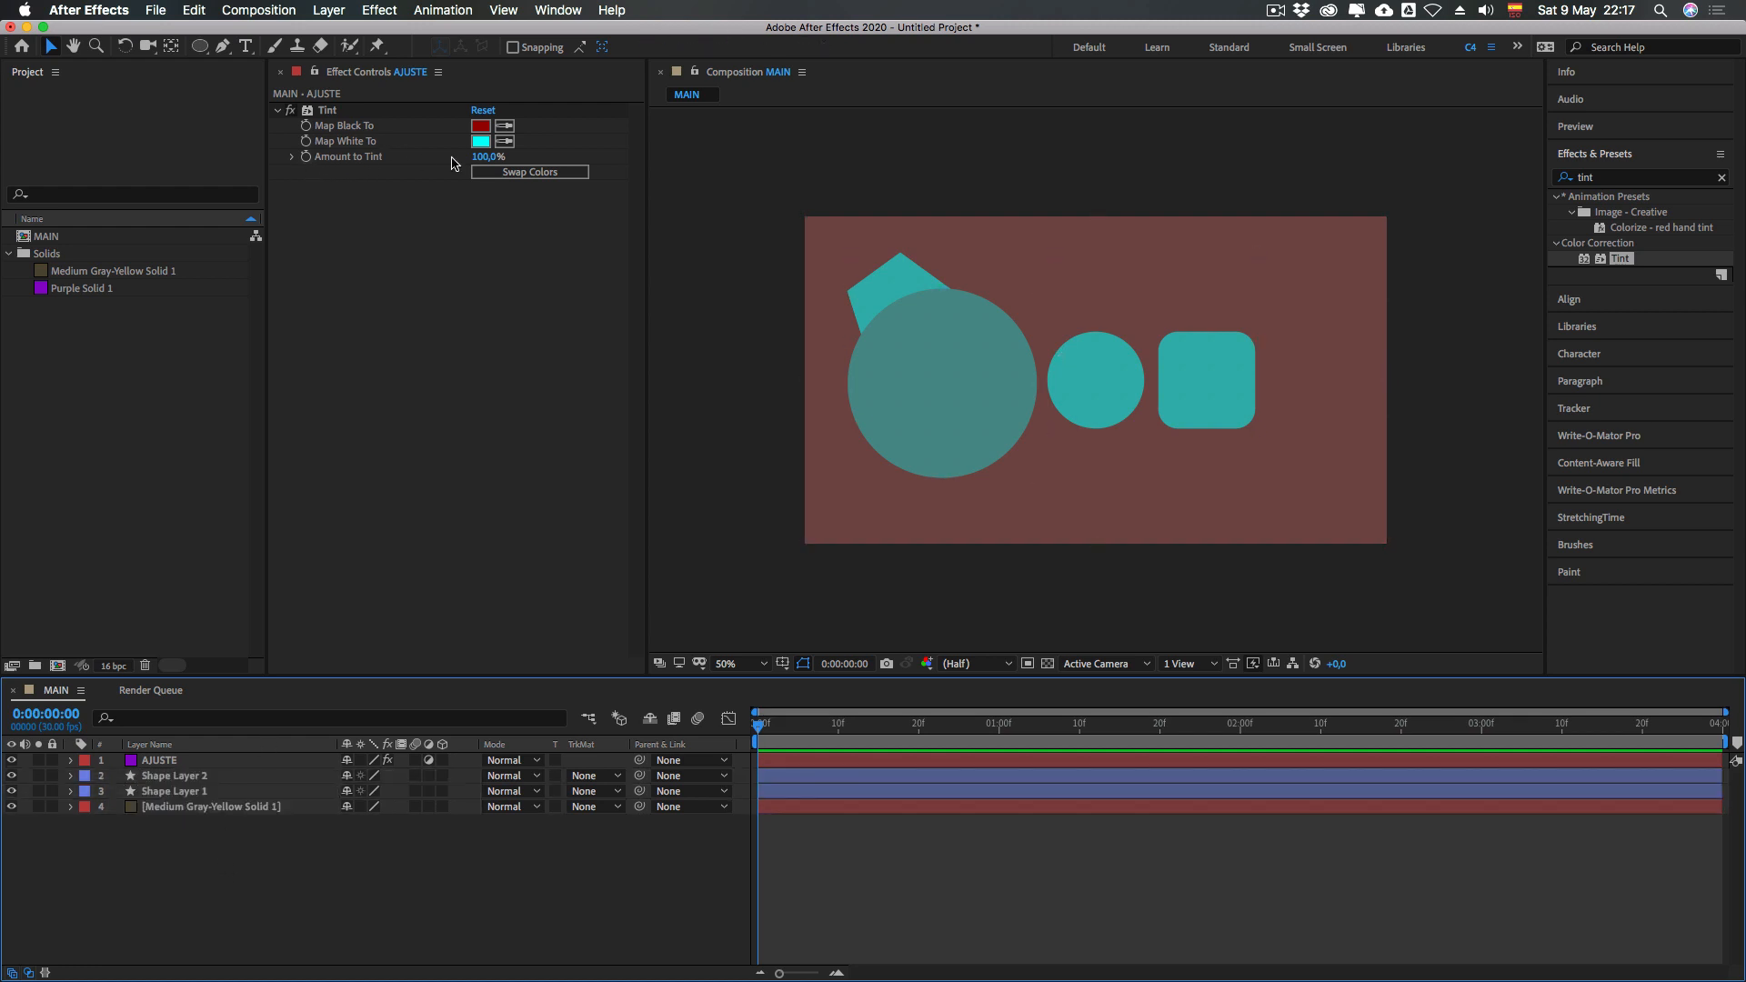
Try the Tint effect's Amount to Tint at 0% and return it to 100%
{"action": "left_click", "coordinate": [293, 157]}
{"action": "left_click_drag", "start_coordinate": [602, 182], "coordinate": [270, 193]}
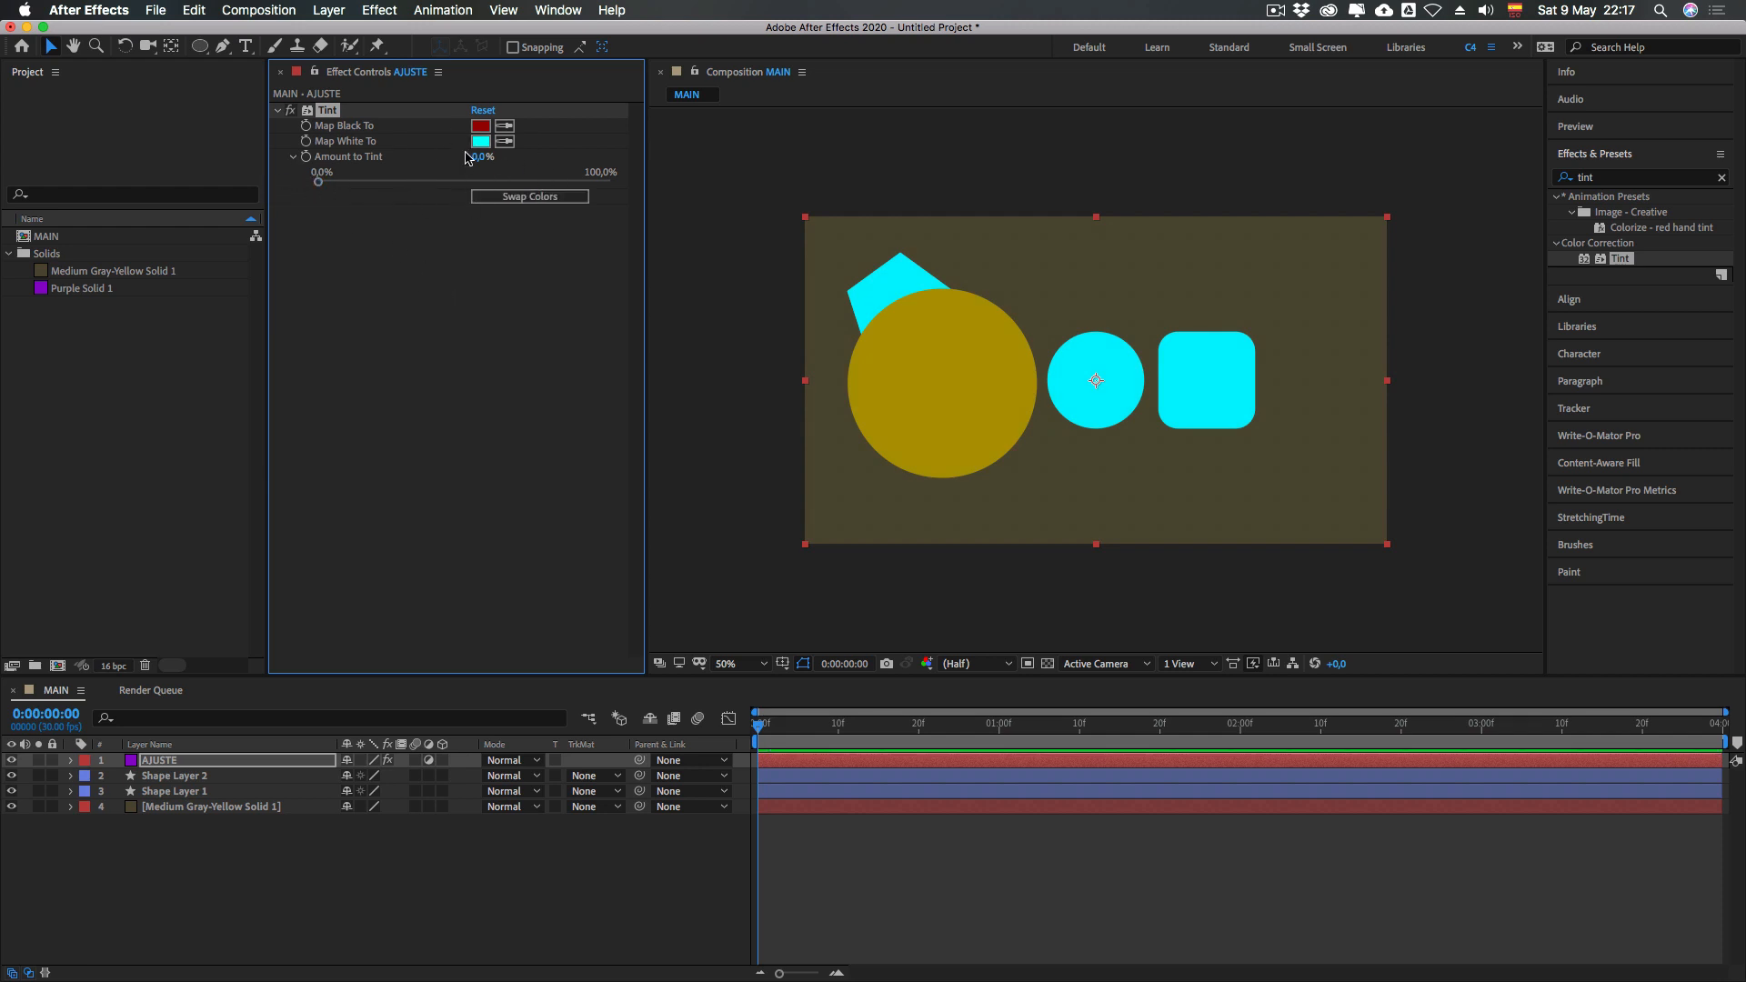
{"action": "left_click_drag", "start_coordinate": [319, 182], "coordinate": [612, 179]}
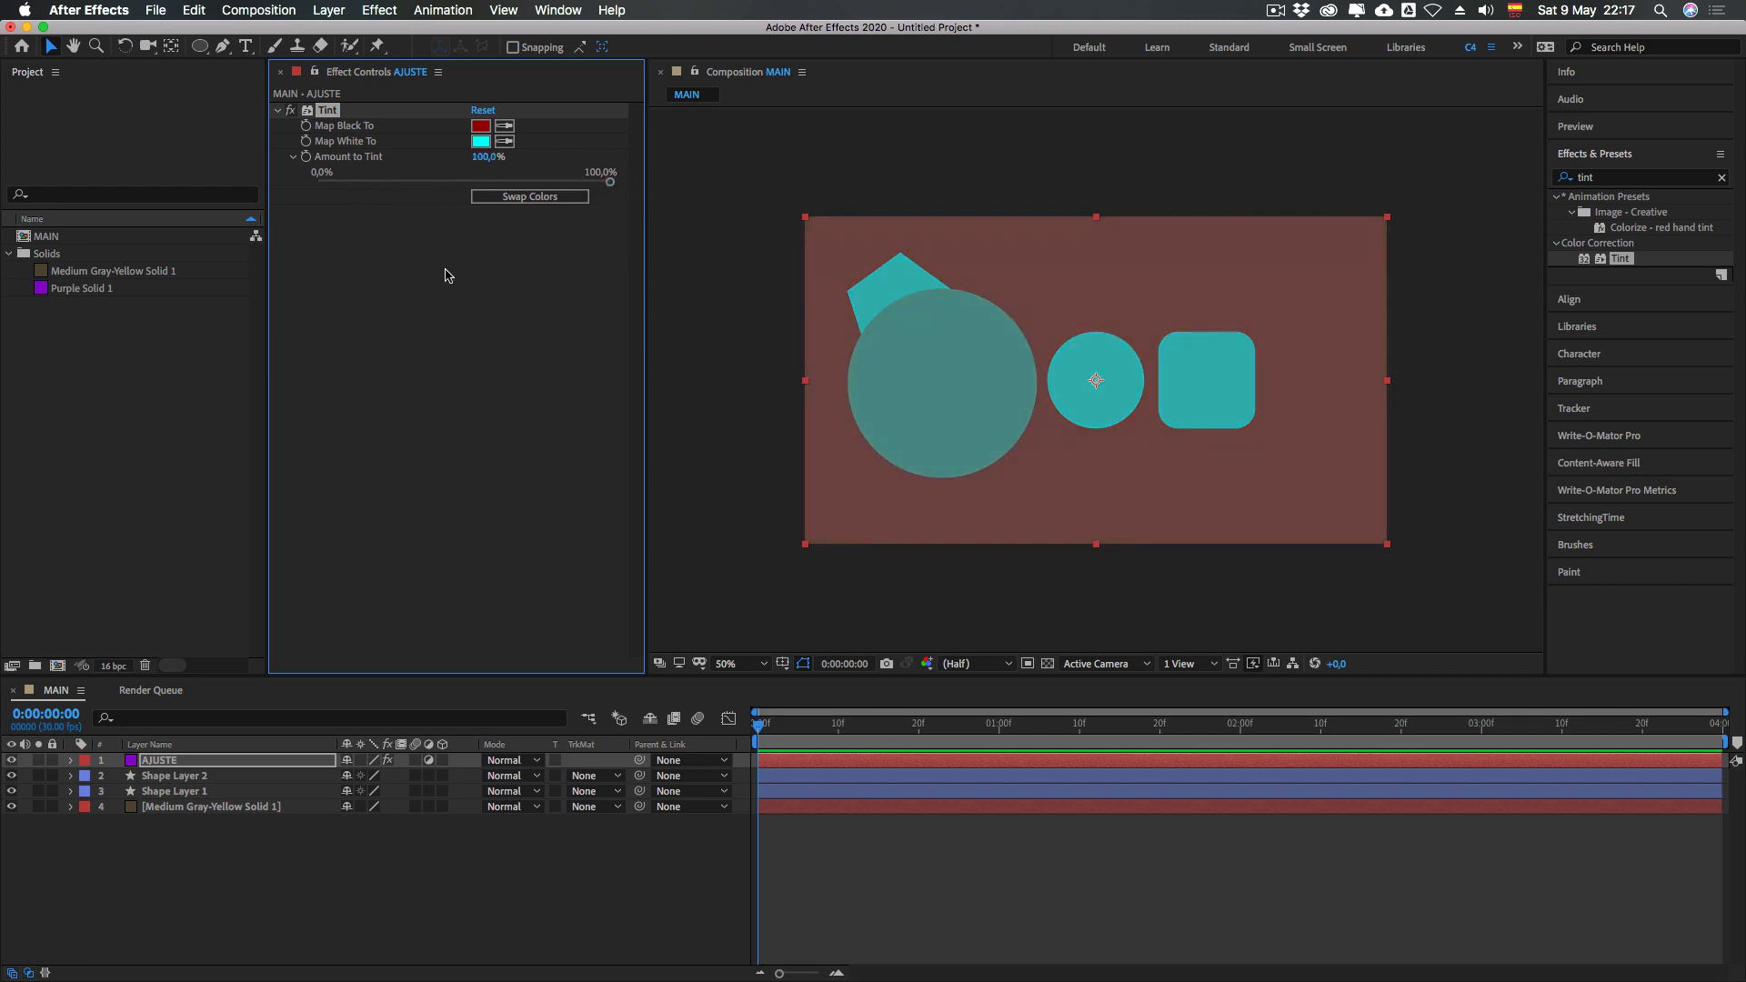
{"action": "left_click", "coordinate": [192, 844]}
{"action": "left_click", "coordinate": [153, 762]}
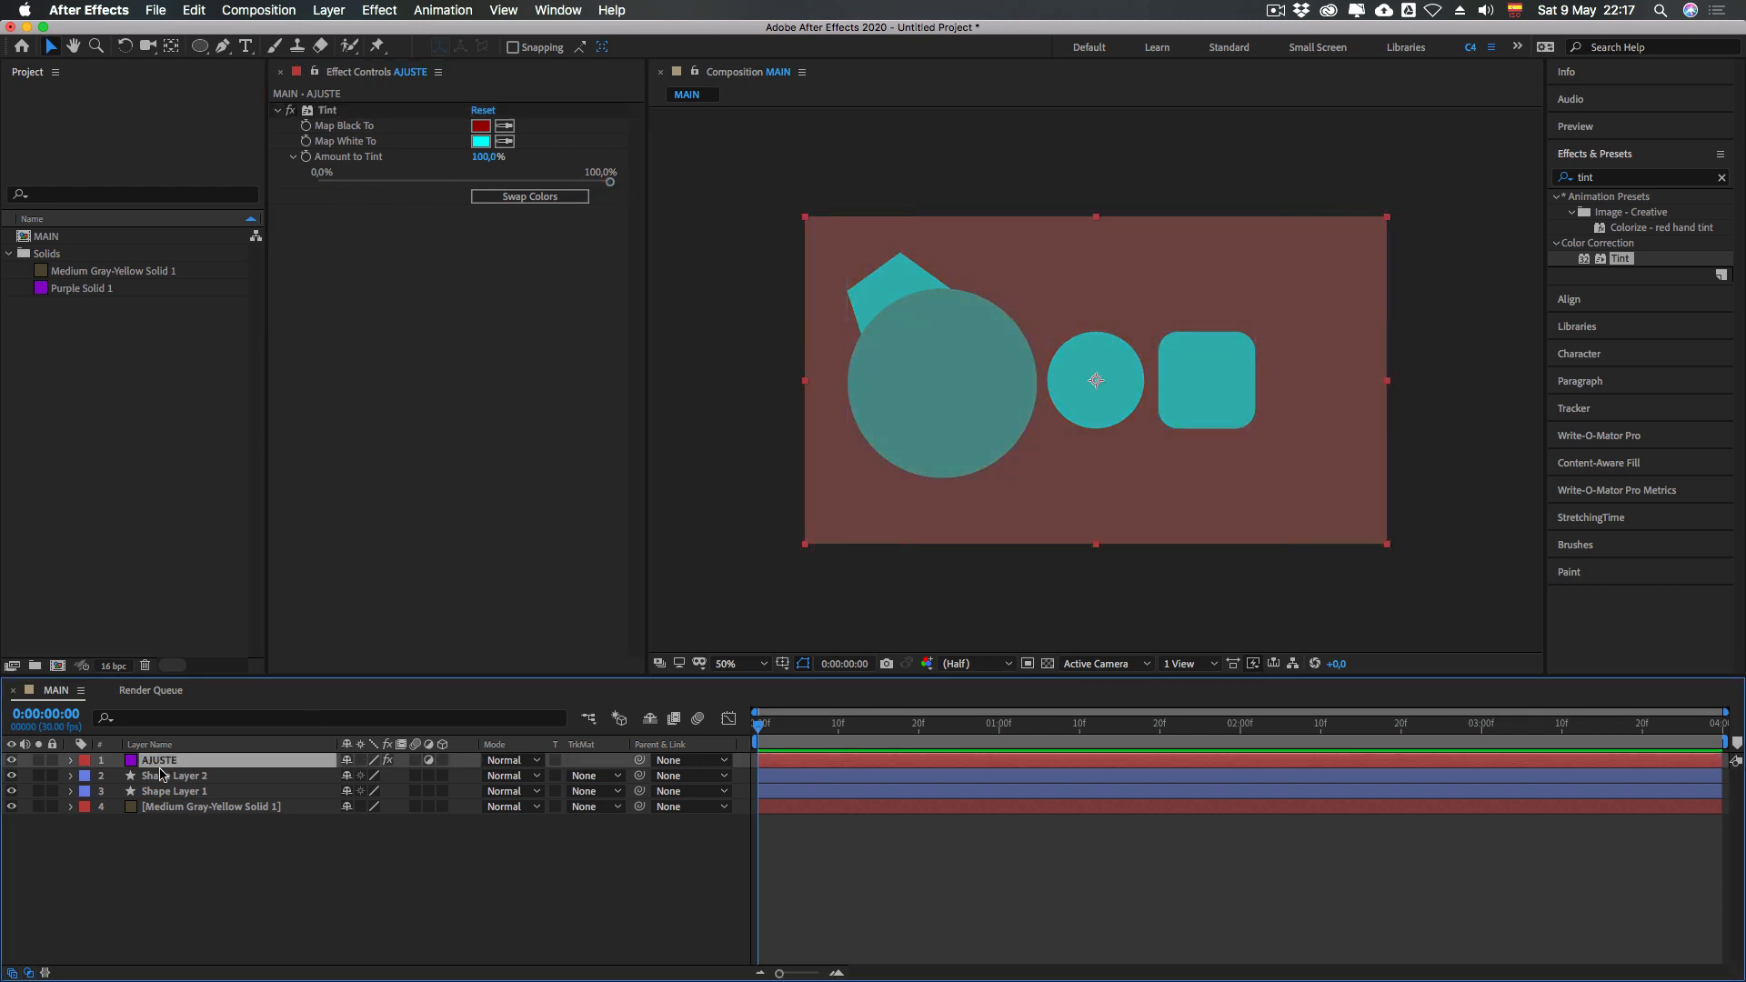
{"action": "left_click", "coordinate": [178, 840]}
{"action": "left_click_drag", "start_coordinate": [181, 846], "coordinate": [172, 775]}
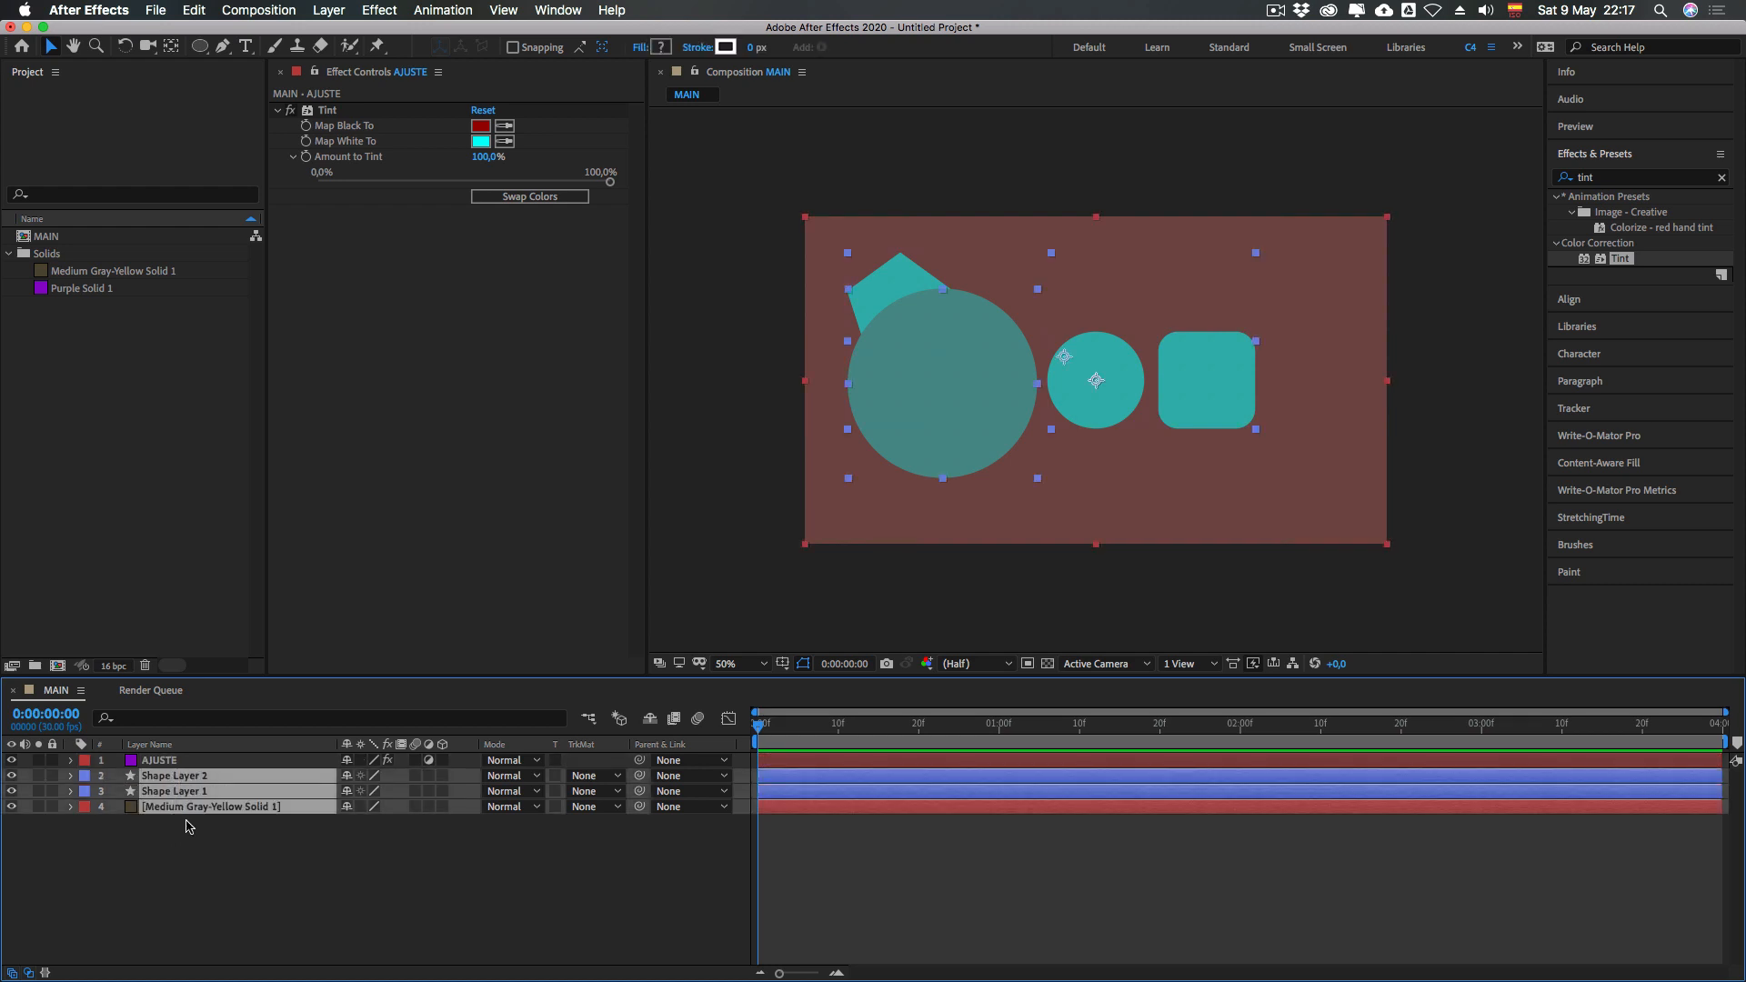
{"action": "left_click", "coordinate": [228, 871]}
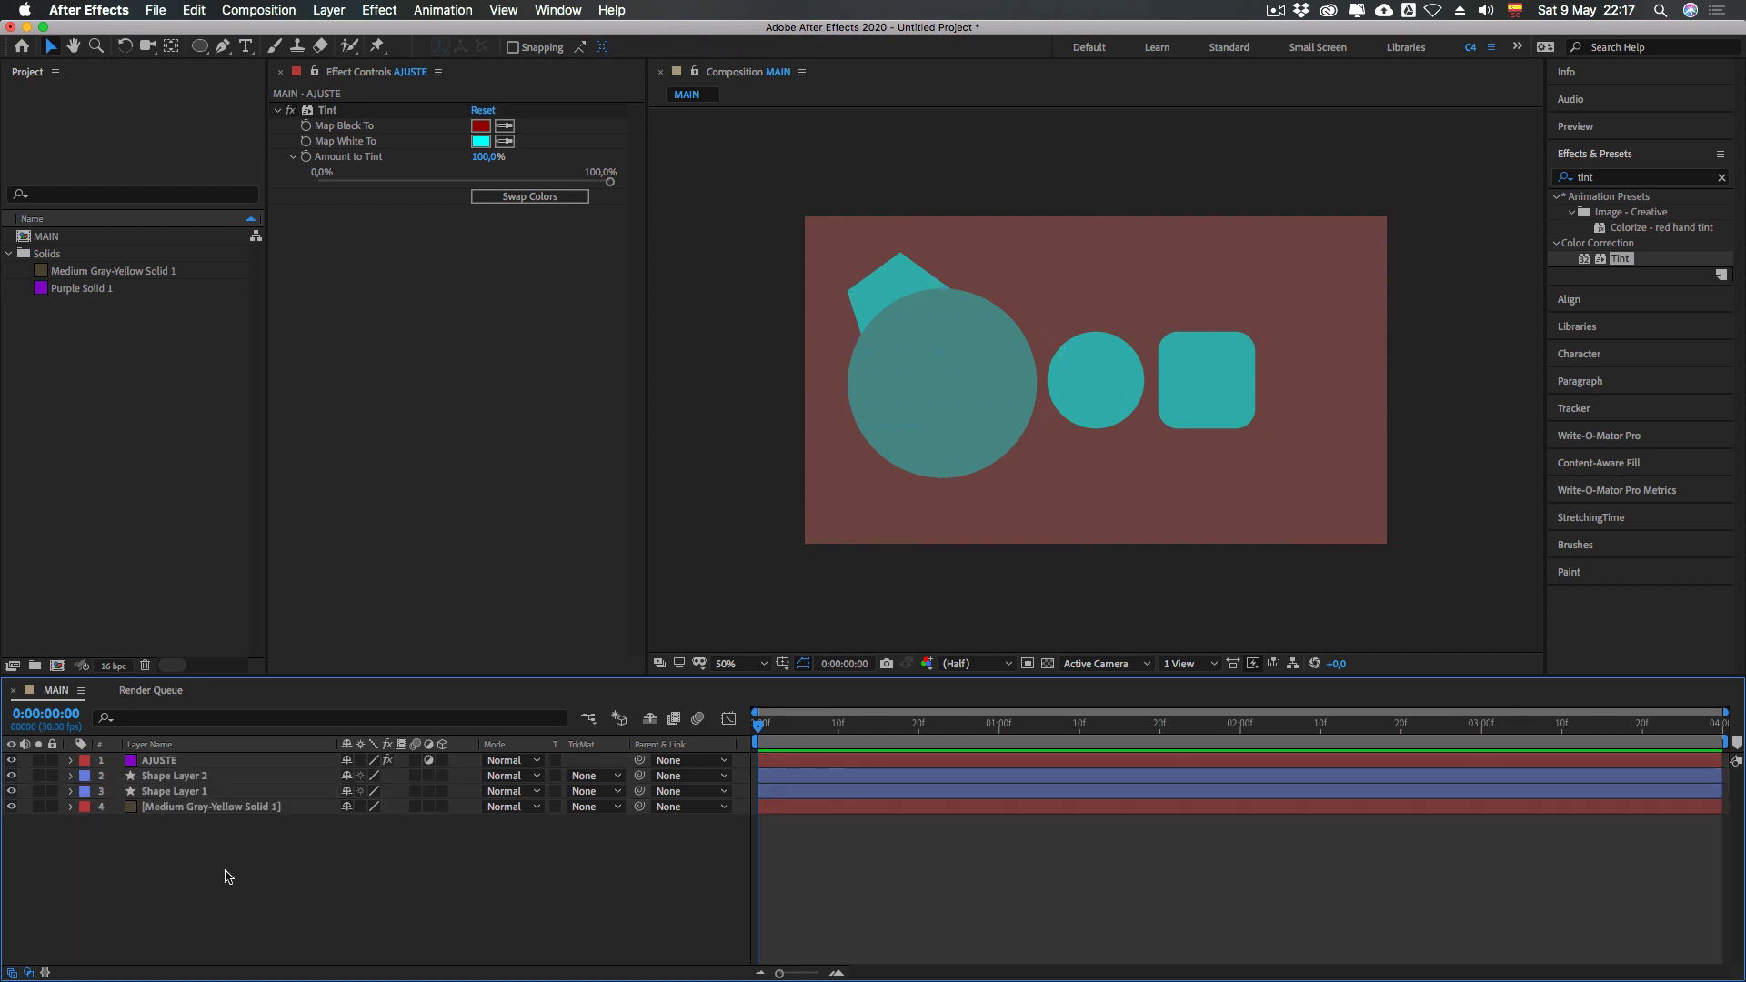
Collapse the Tint effect's settings and hide the AJUSTE adjustment layer
{"action": "left_click", "coordinate": [330, 111]}
{"action": "left_click", "coordinate": [279, 111]}
{"action": "left_click", "coordinate": [189, 832]}
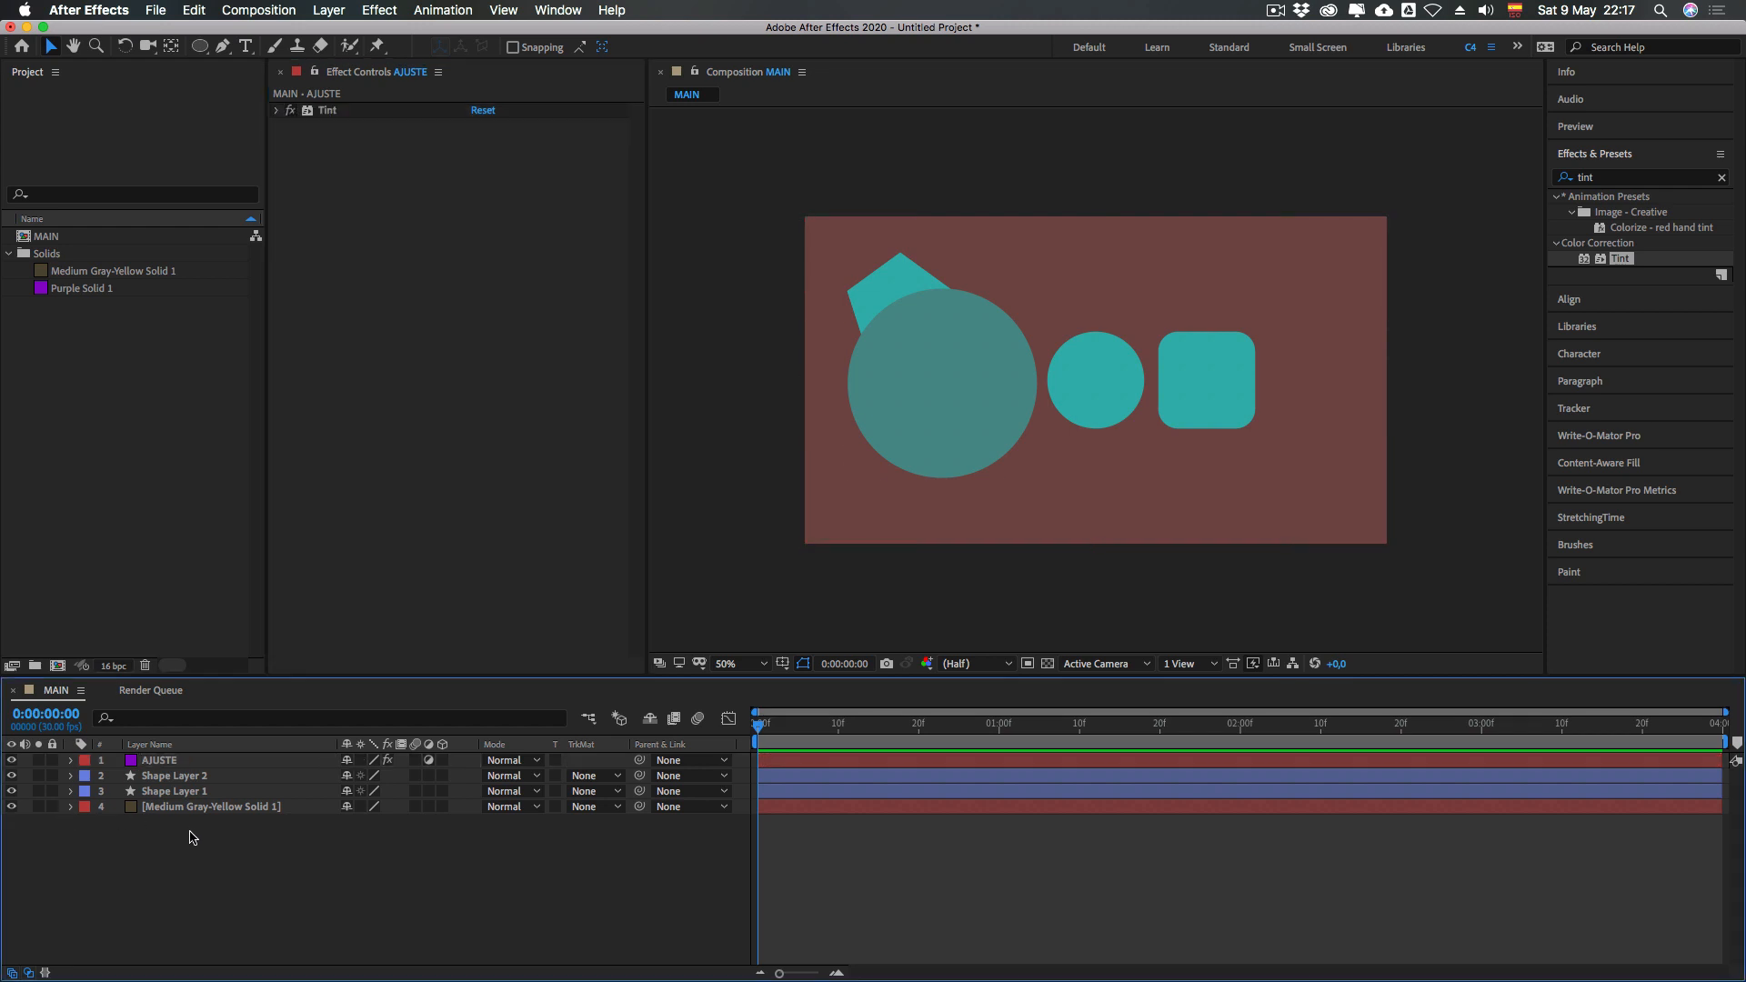
{"action": "left_click", "coordinate": [172, 760]}
{"action": "left_click", "coordinate": [11, 761]}
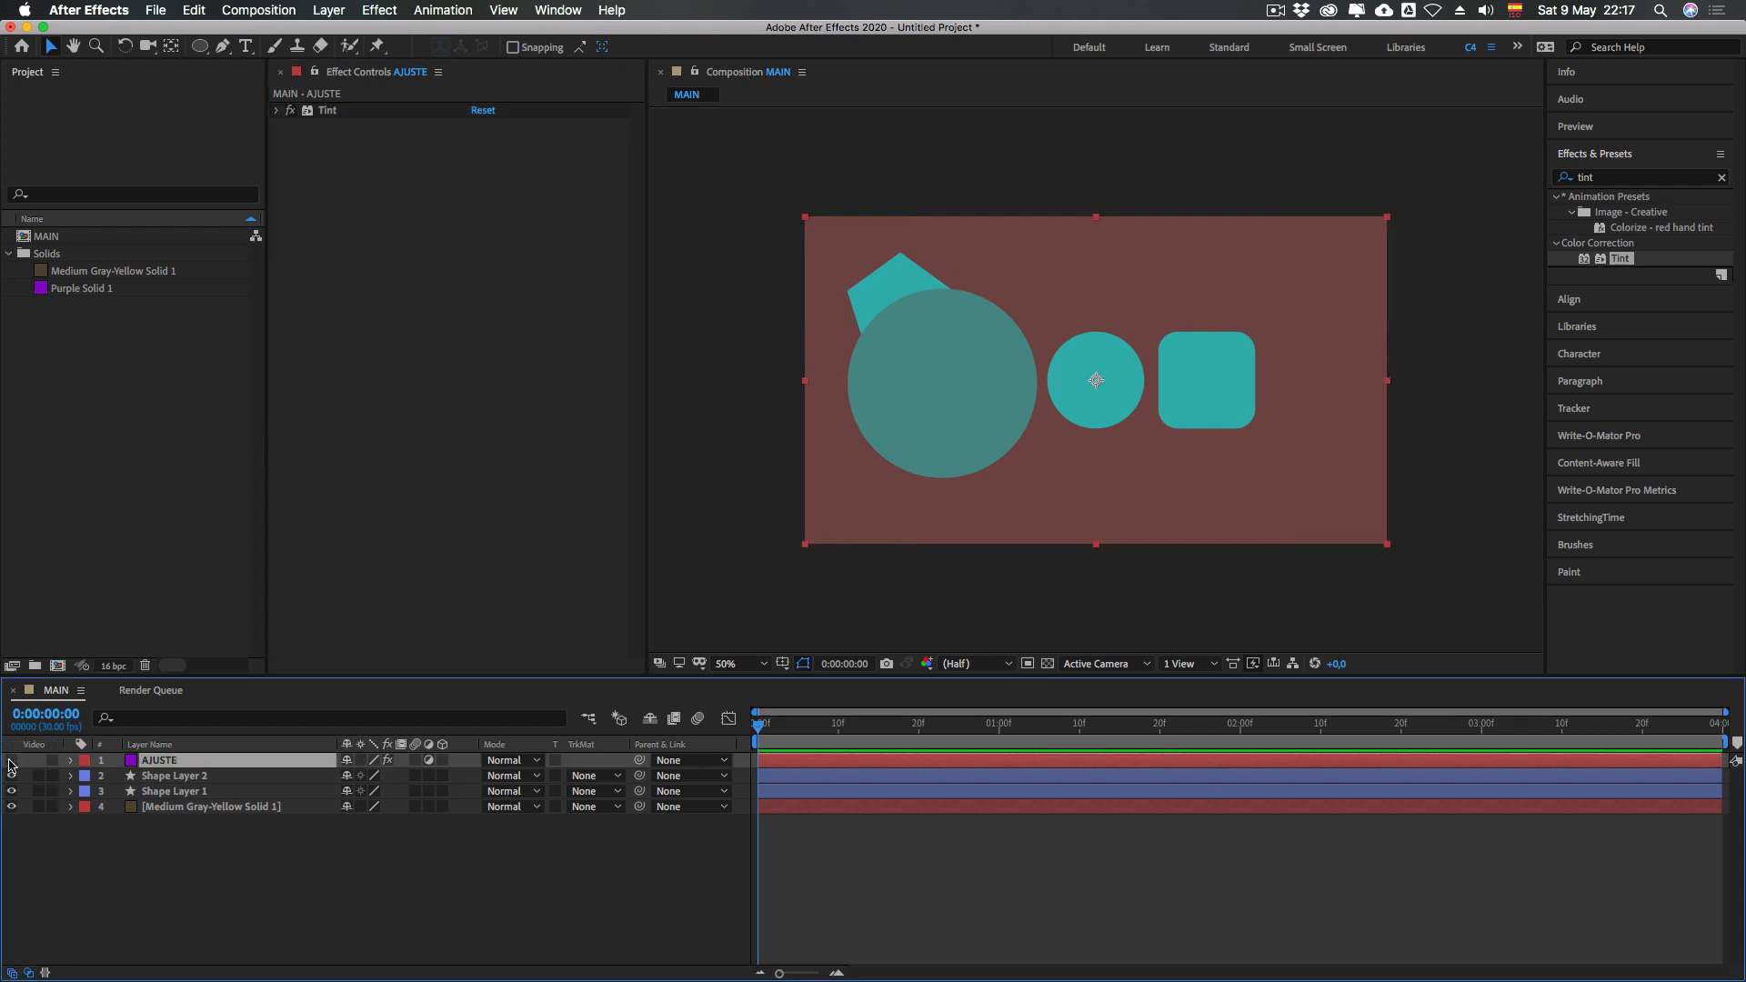
{"action": "left_click", "coordinate": [140, 848]}
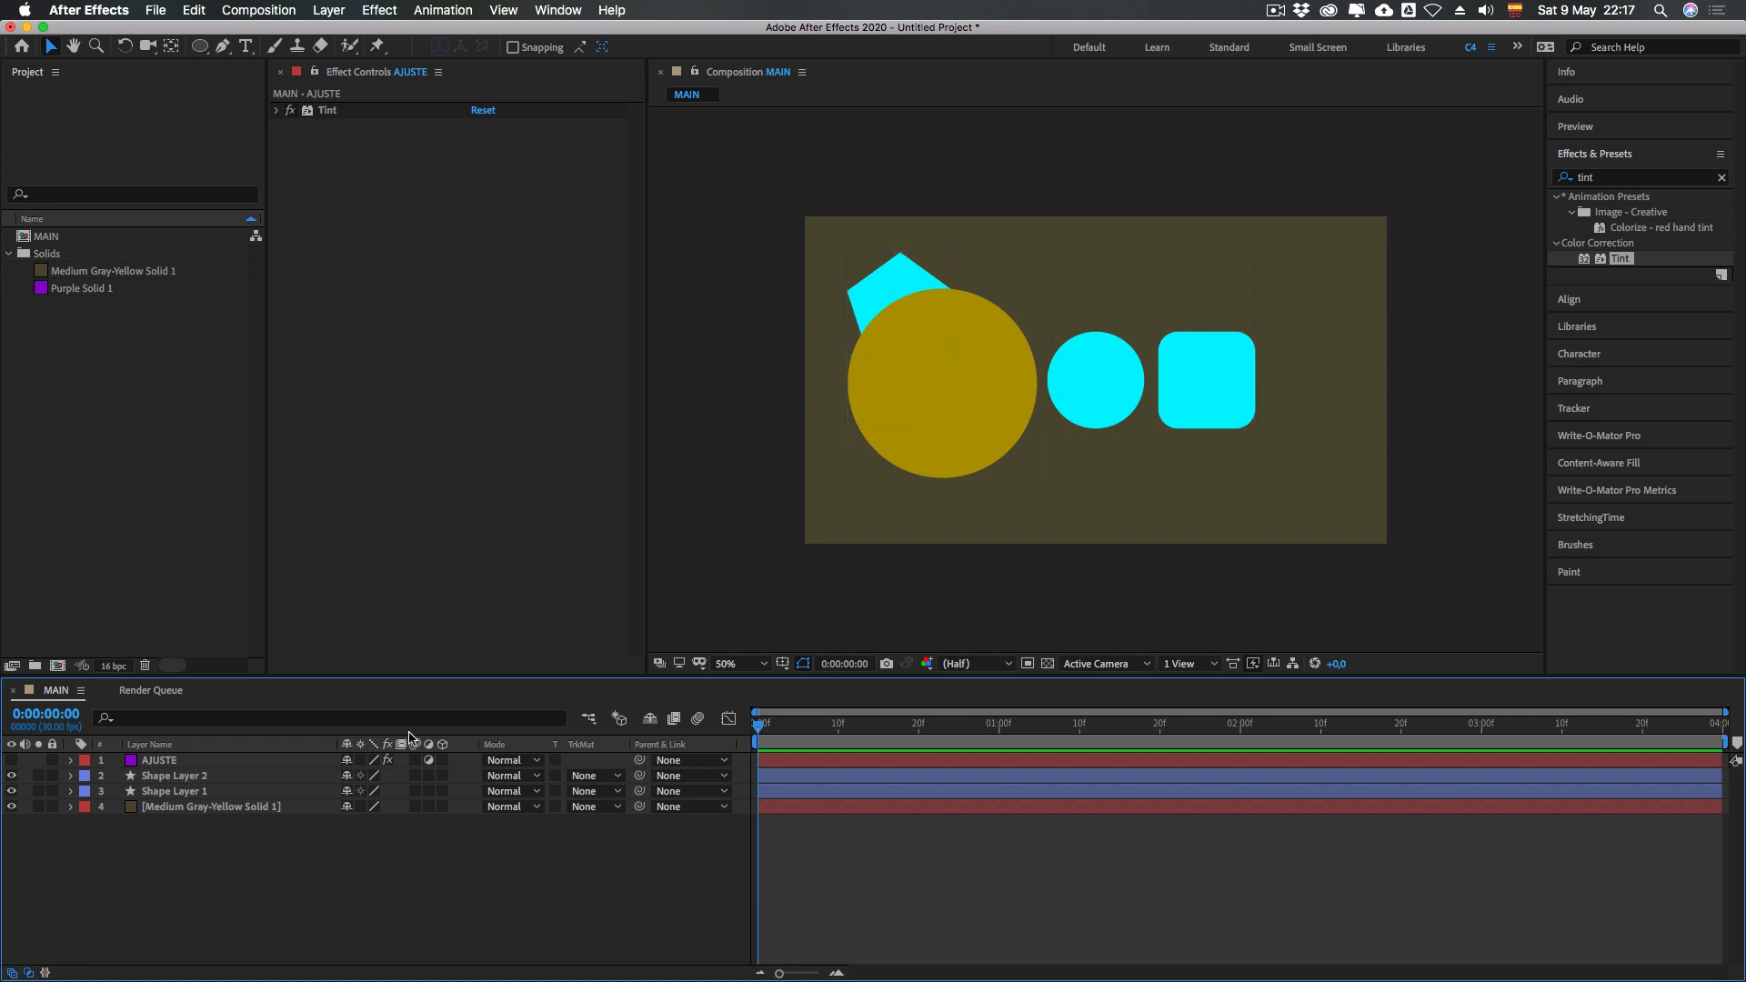
Switch to Finder, close the INTRO AE 1 window, and open the Images folder in AE Assets
{"action": "left_click", "coordinate": [155, 352]}
{"action": "key", "text": "super+Tab"}
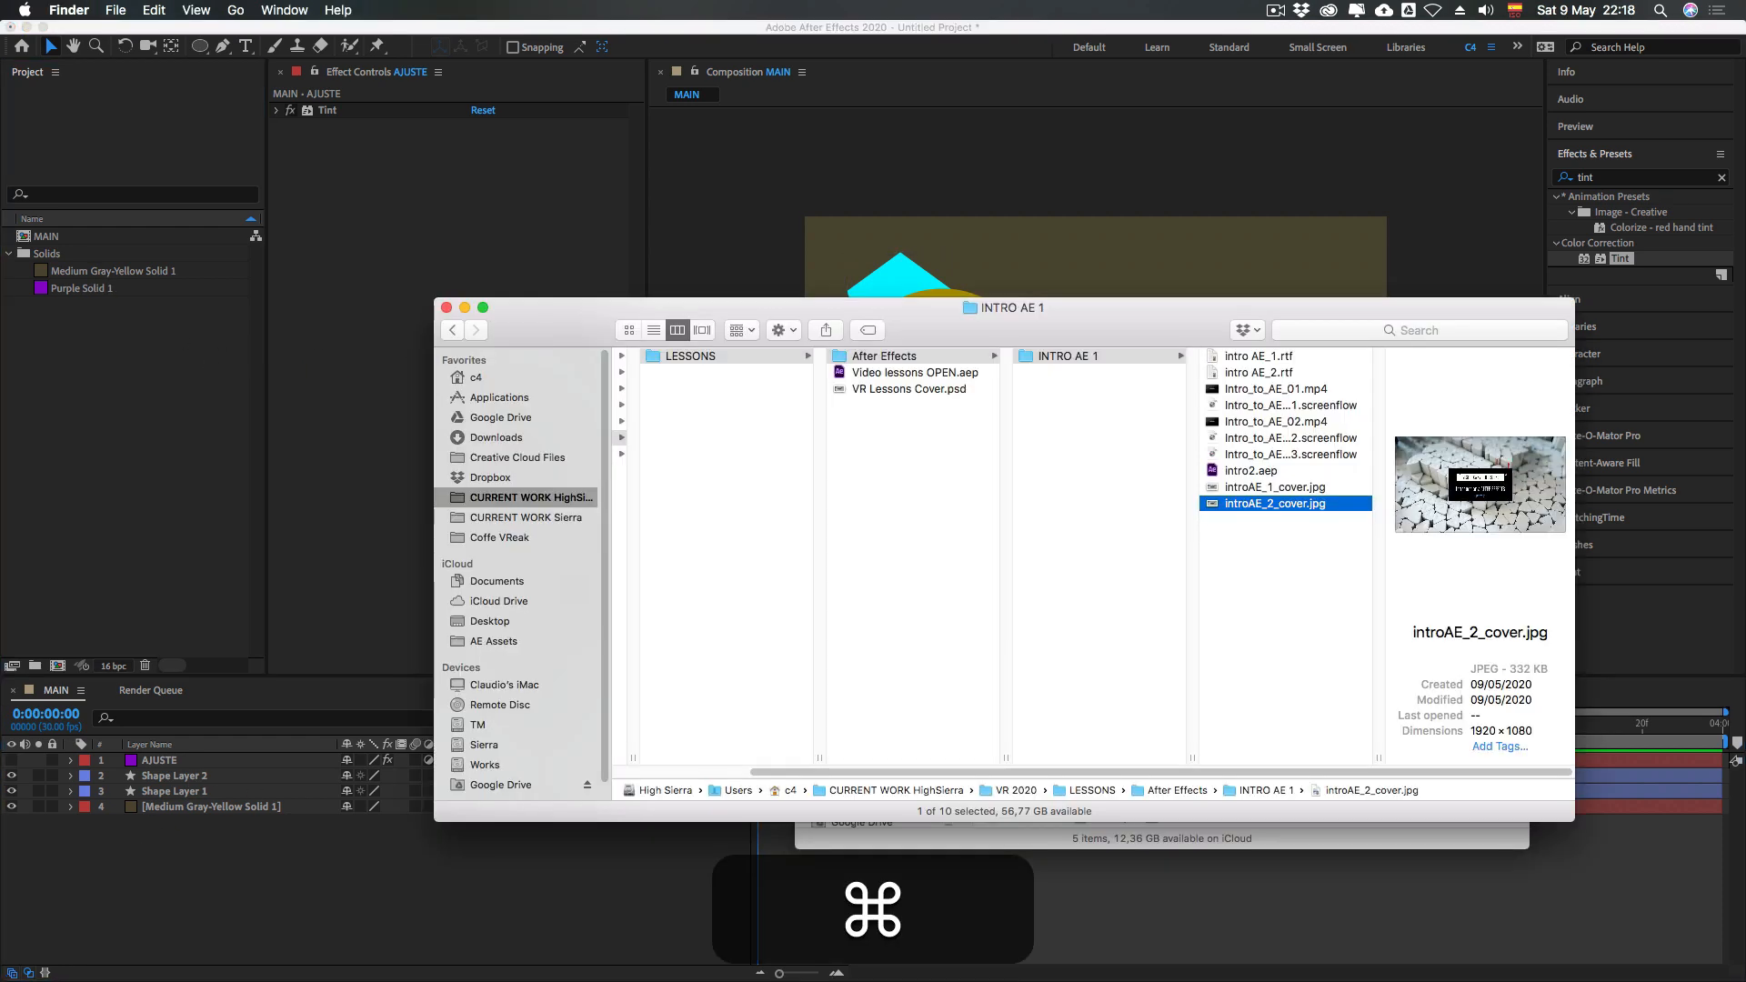
{"action": "key", "text": "super+w"}
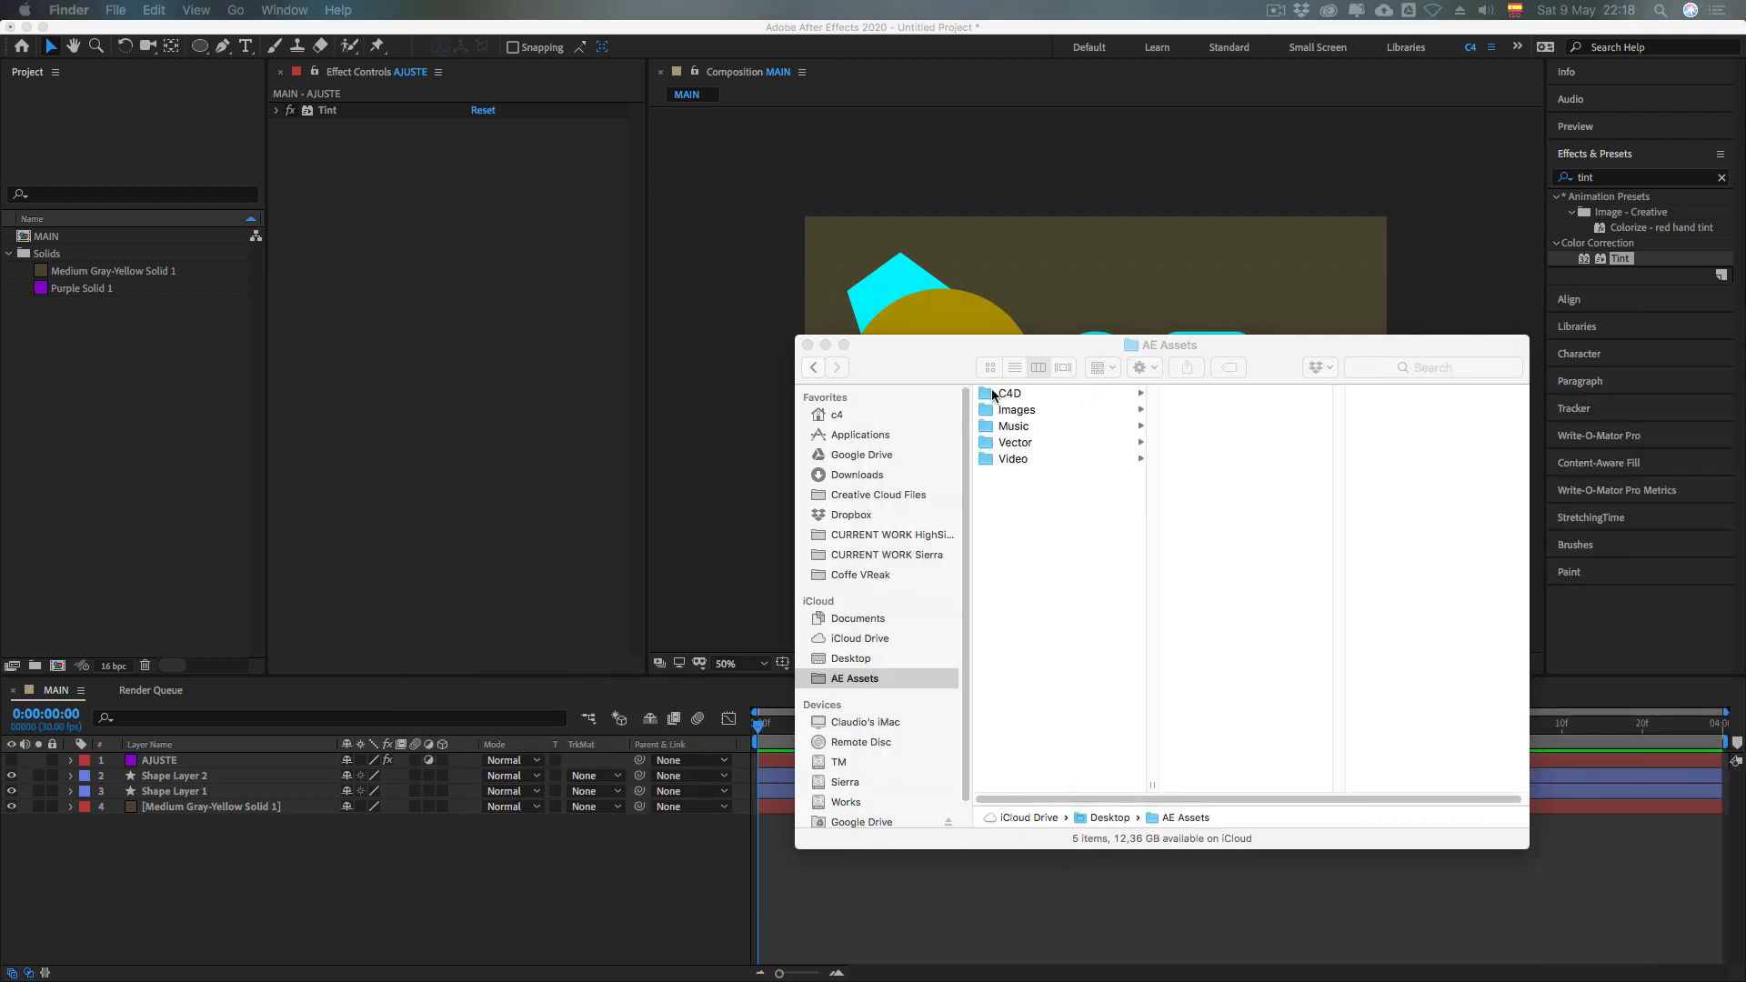
{"action": "left_click", "coordinate": [1019, 409]}
Preview the files in the Images folder and import the forest picture 29a9bd92928573.5e5acdfd5bab1.jpg into the After Effects project
{"action": "left_click", "coordinate": [1227, 558]}
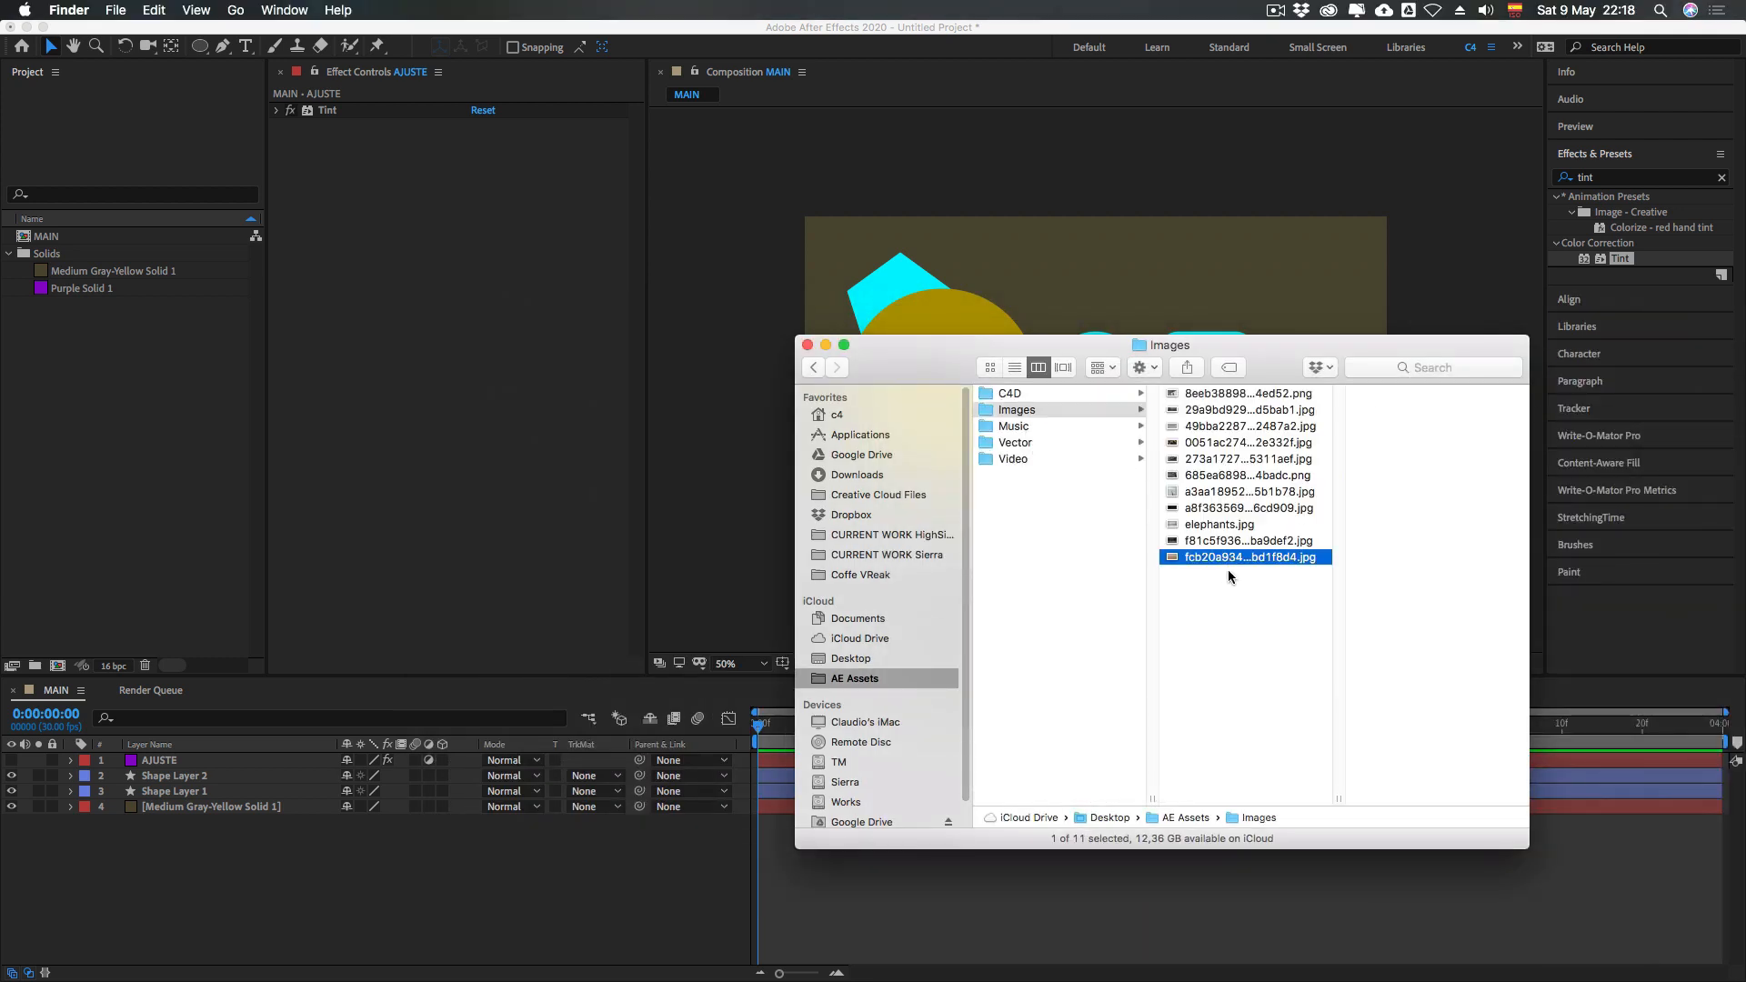
{"action": "key", "text": "Up"}
{"action": "key", "text": "Up"}
{"action": "key", "text": "Up"}
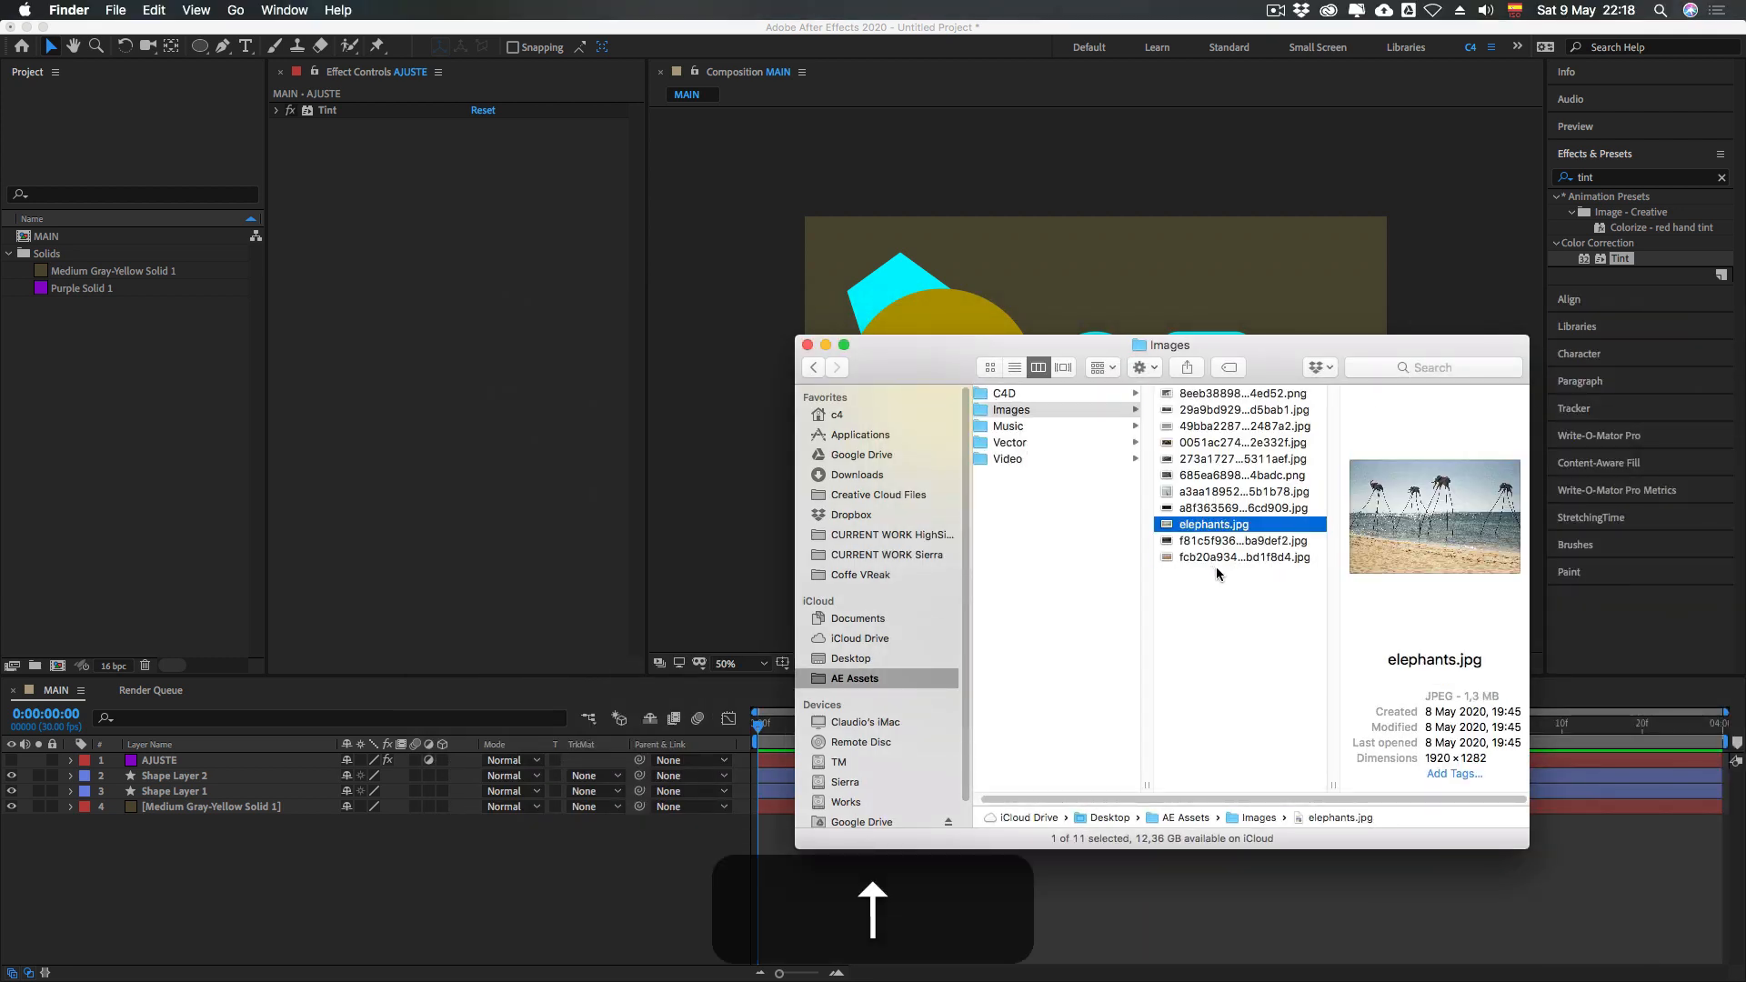
{"action": "key", "text": "Up"}
{"action": "key", "text": "Up"}
{"action": "key", "text": "Up"}
{"action": "key", "text": "Up"}
{"action": "key", "text": "Up"}
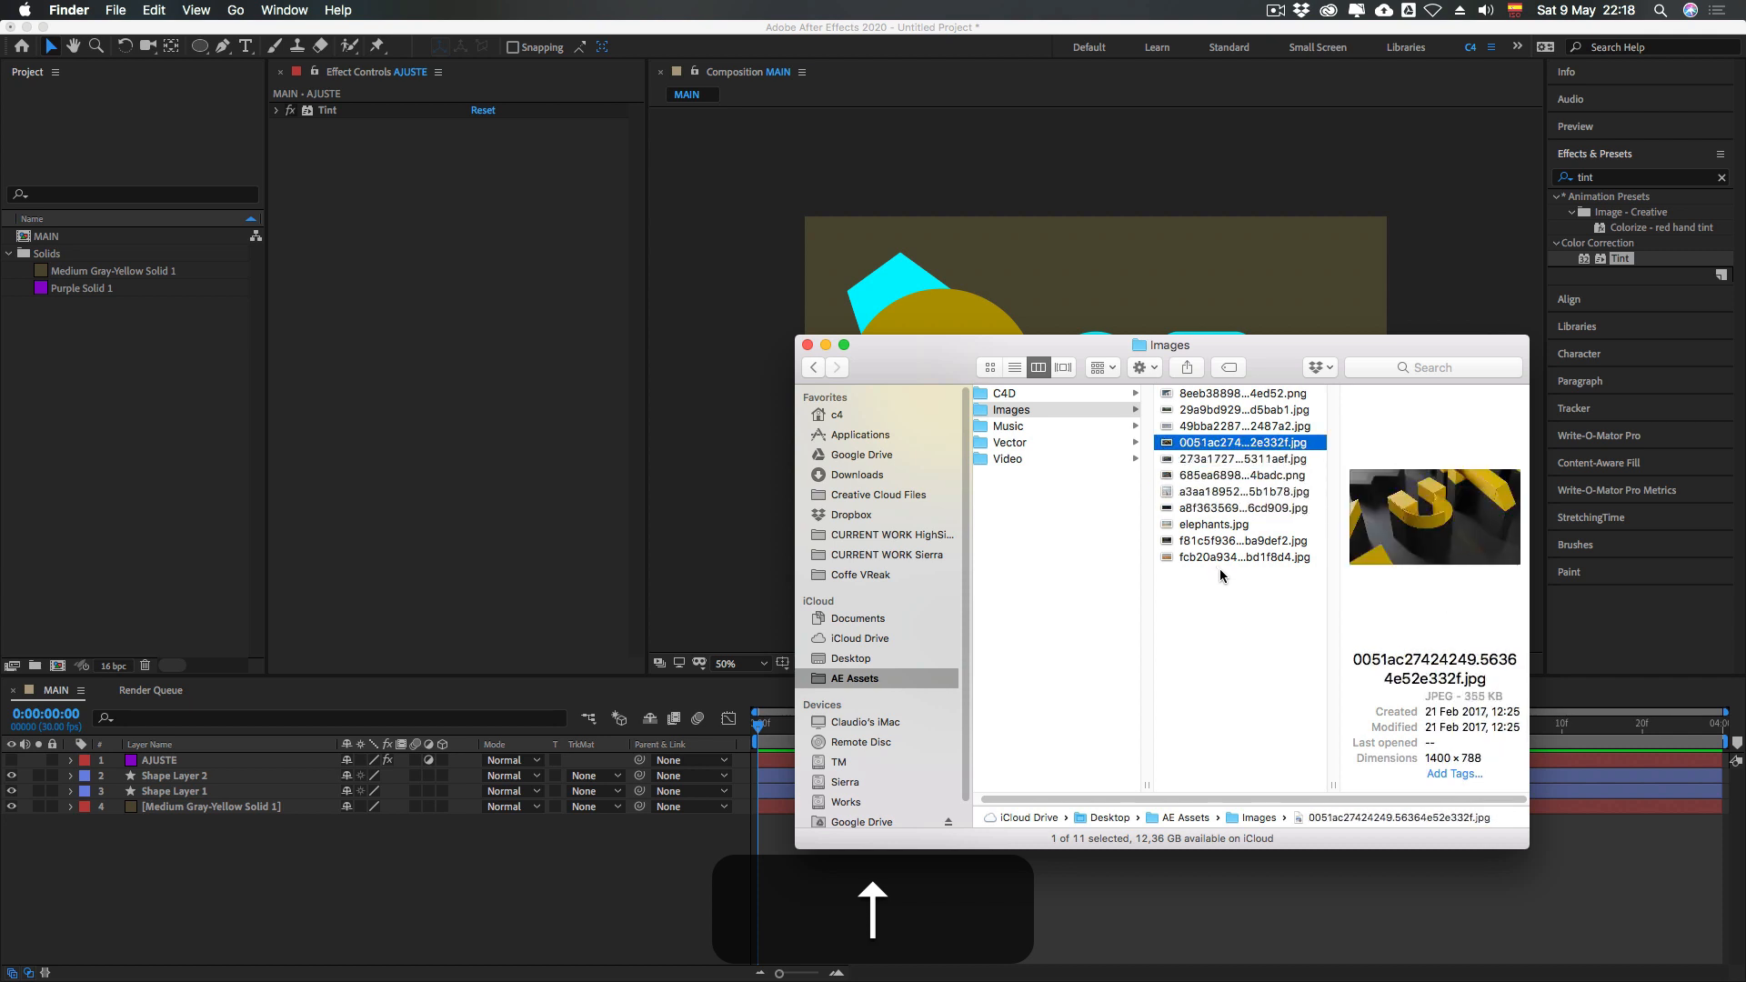
{"action": "key", "text": "Up"}
{"action": "key", "text": "Up"}
{"action": "key", "text": "Down"}
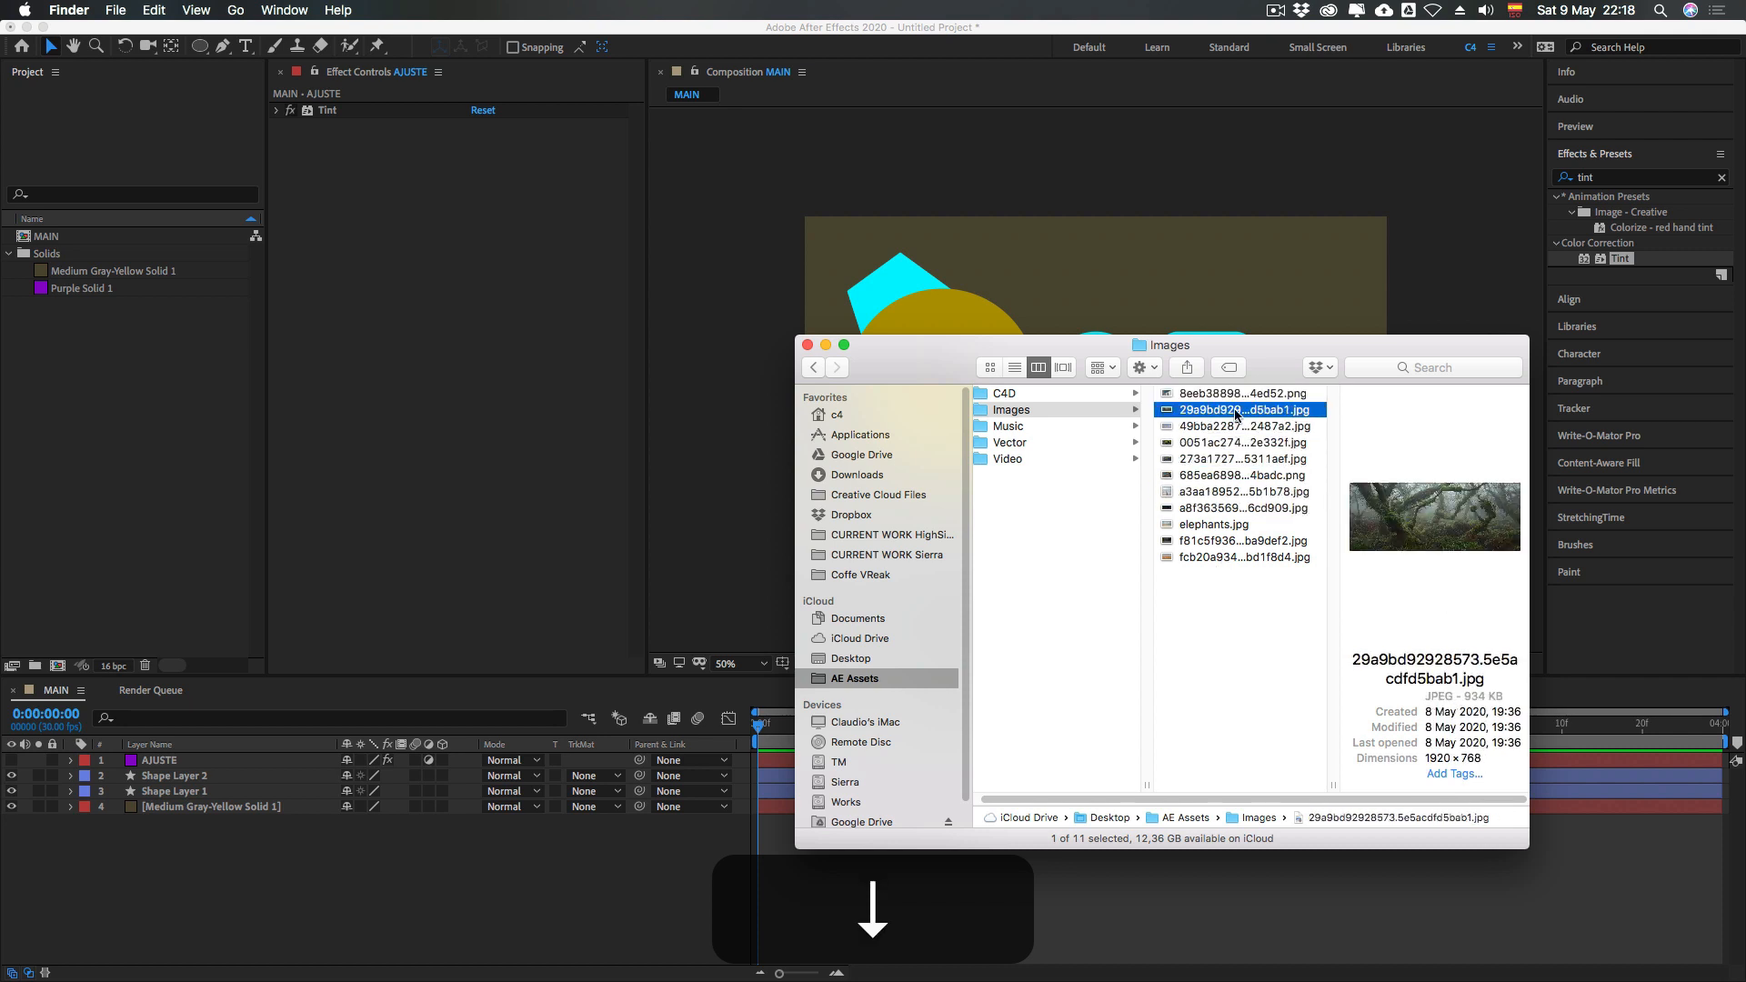
{"action": "left_click_drag", "start_coordinate": [1245, 412], "coordinate": [95, 349]}
{"action": "left_click", "coordinate": [88, 323]}
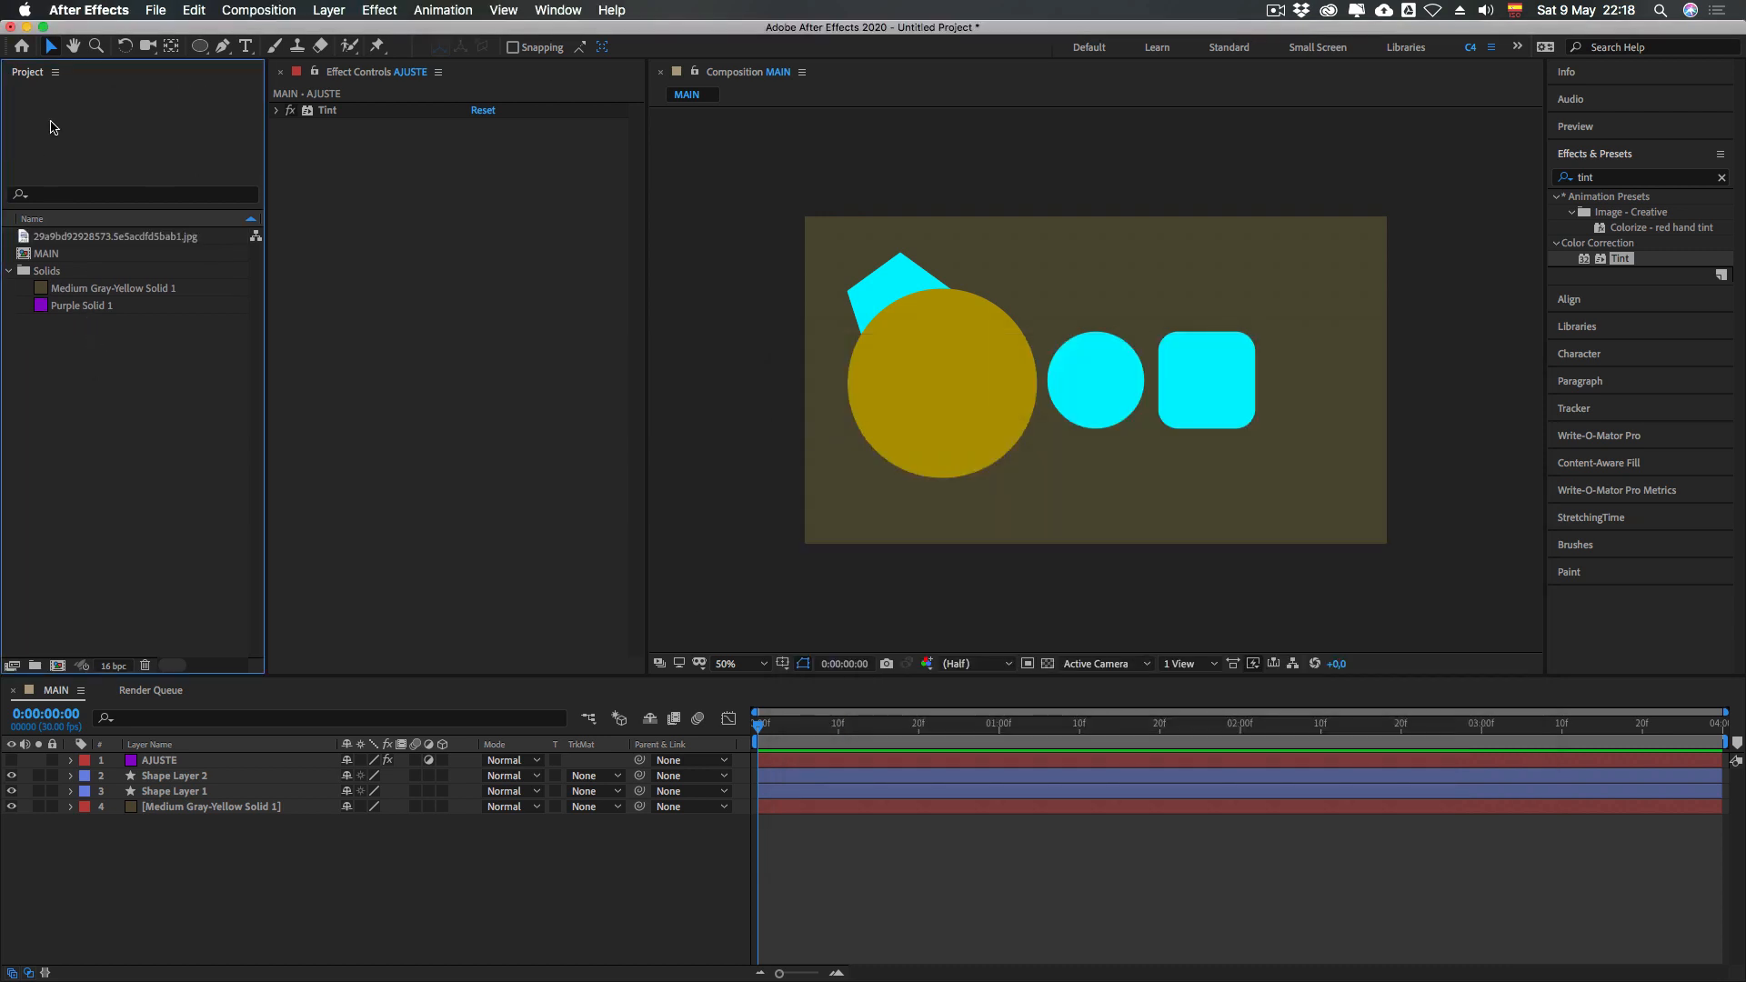
Add the imported forest image to the MAIN composition as a layer between Shape Layer 1 and Medium Gray-Yellow Solid 1
{"action": "left_click", "coordinate": [81, 237]}
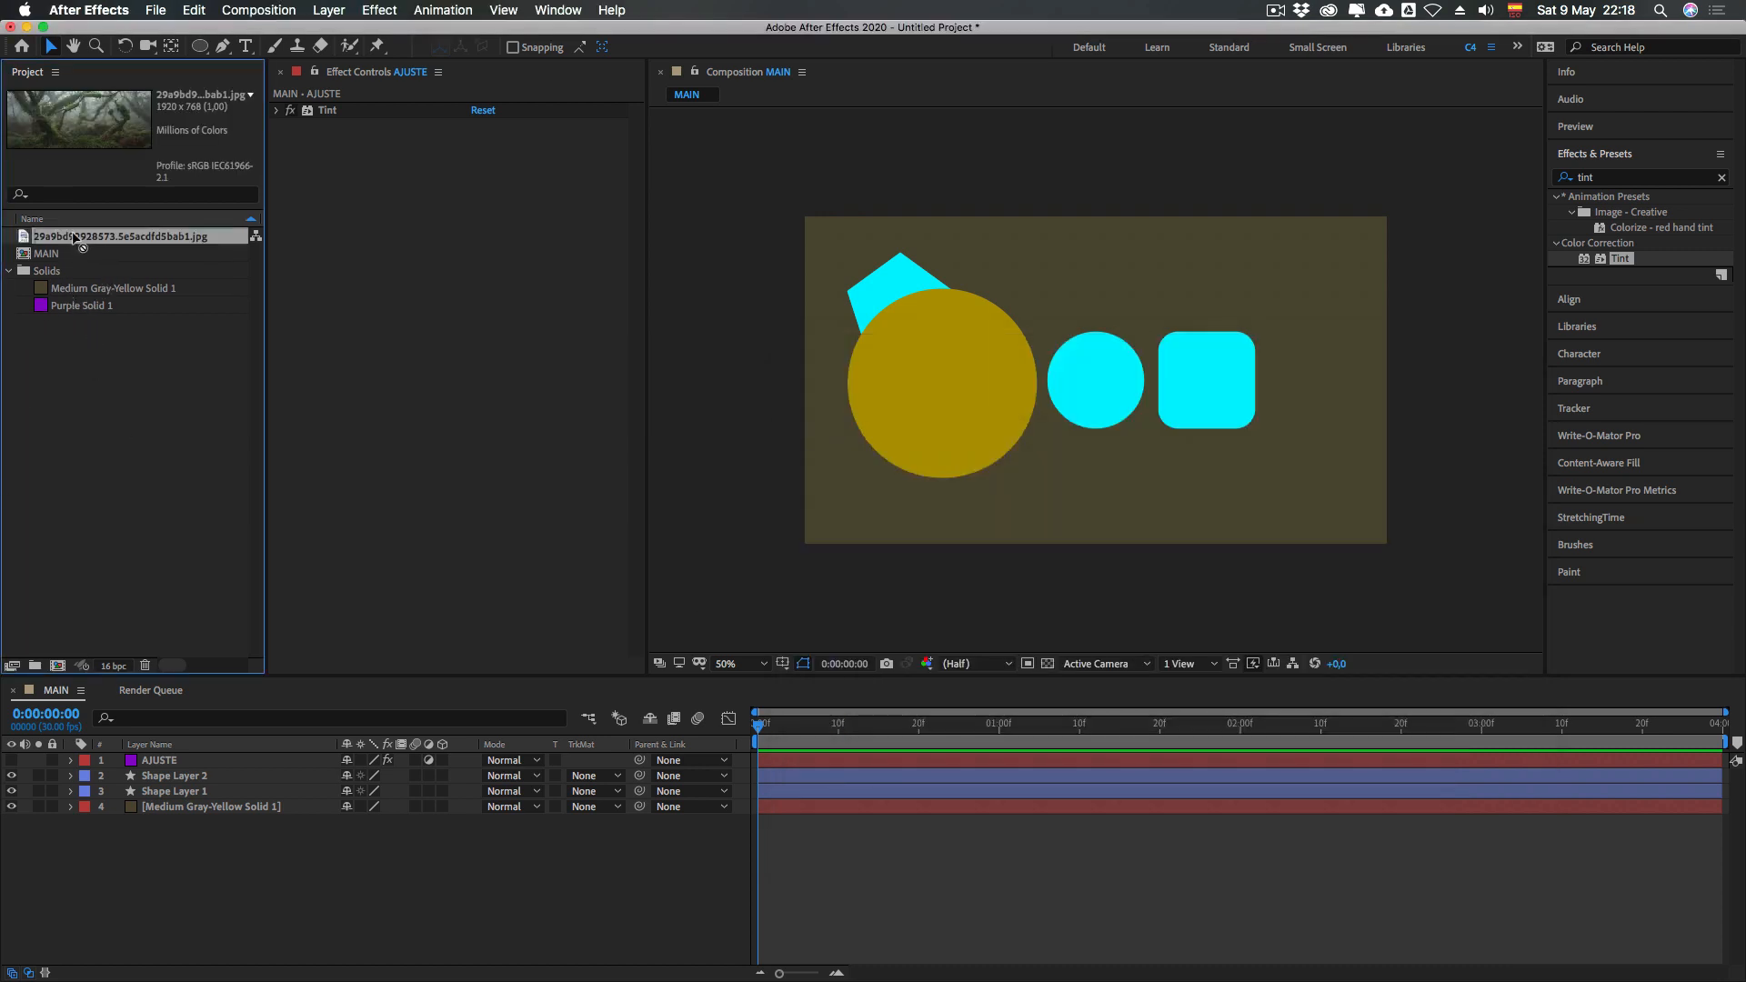
{"action": "left_click_drag", "start_coordinate": [73, 238], "coordinate": [155, 802]}
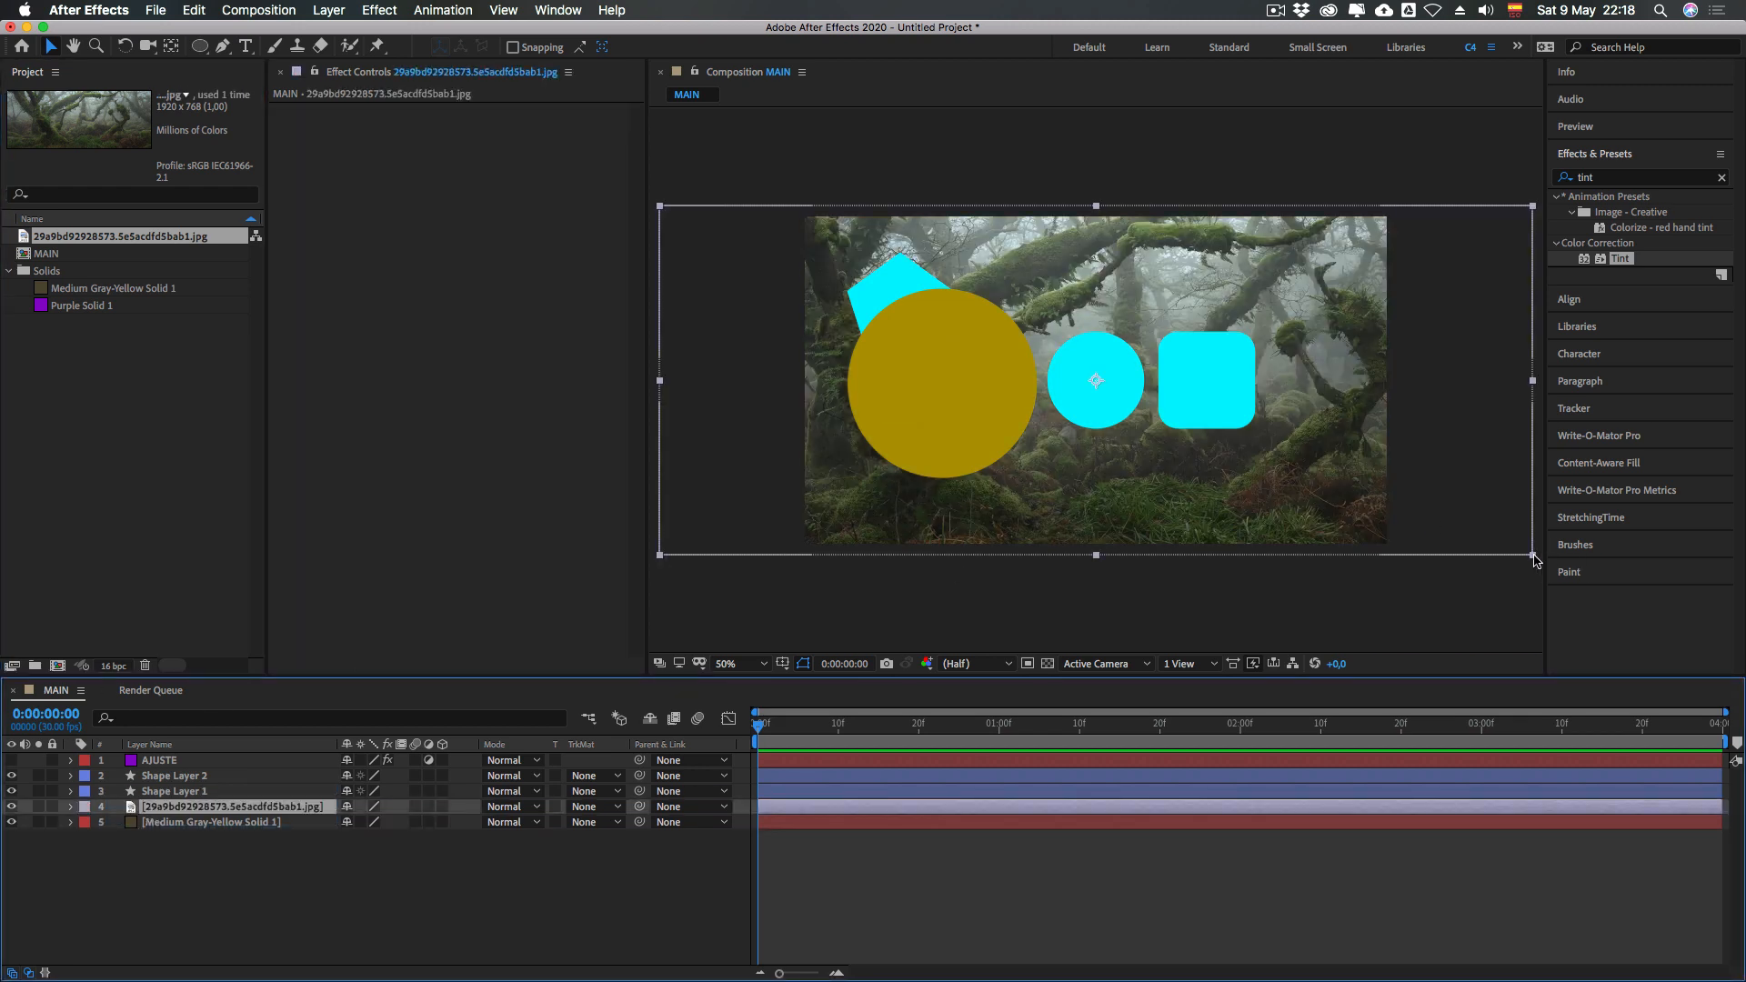
Scale the forest image down slightly in proportion and shift it horizontally to the right in the composition
{"action": "left_click_drag", "start_coordinate": [1534, 556], "coordinate": [1512, 547]}
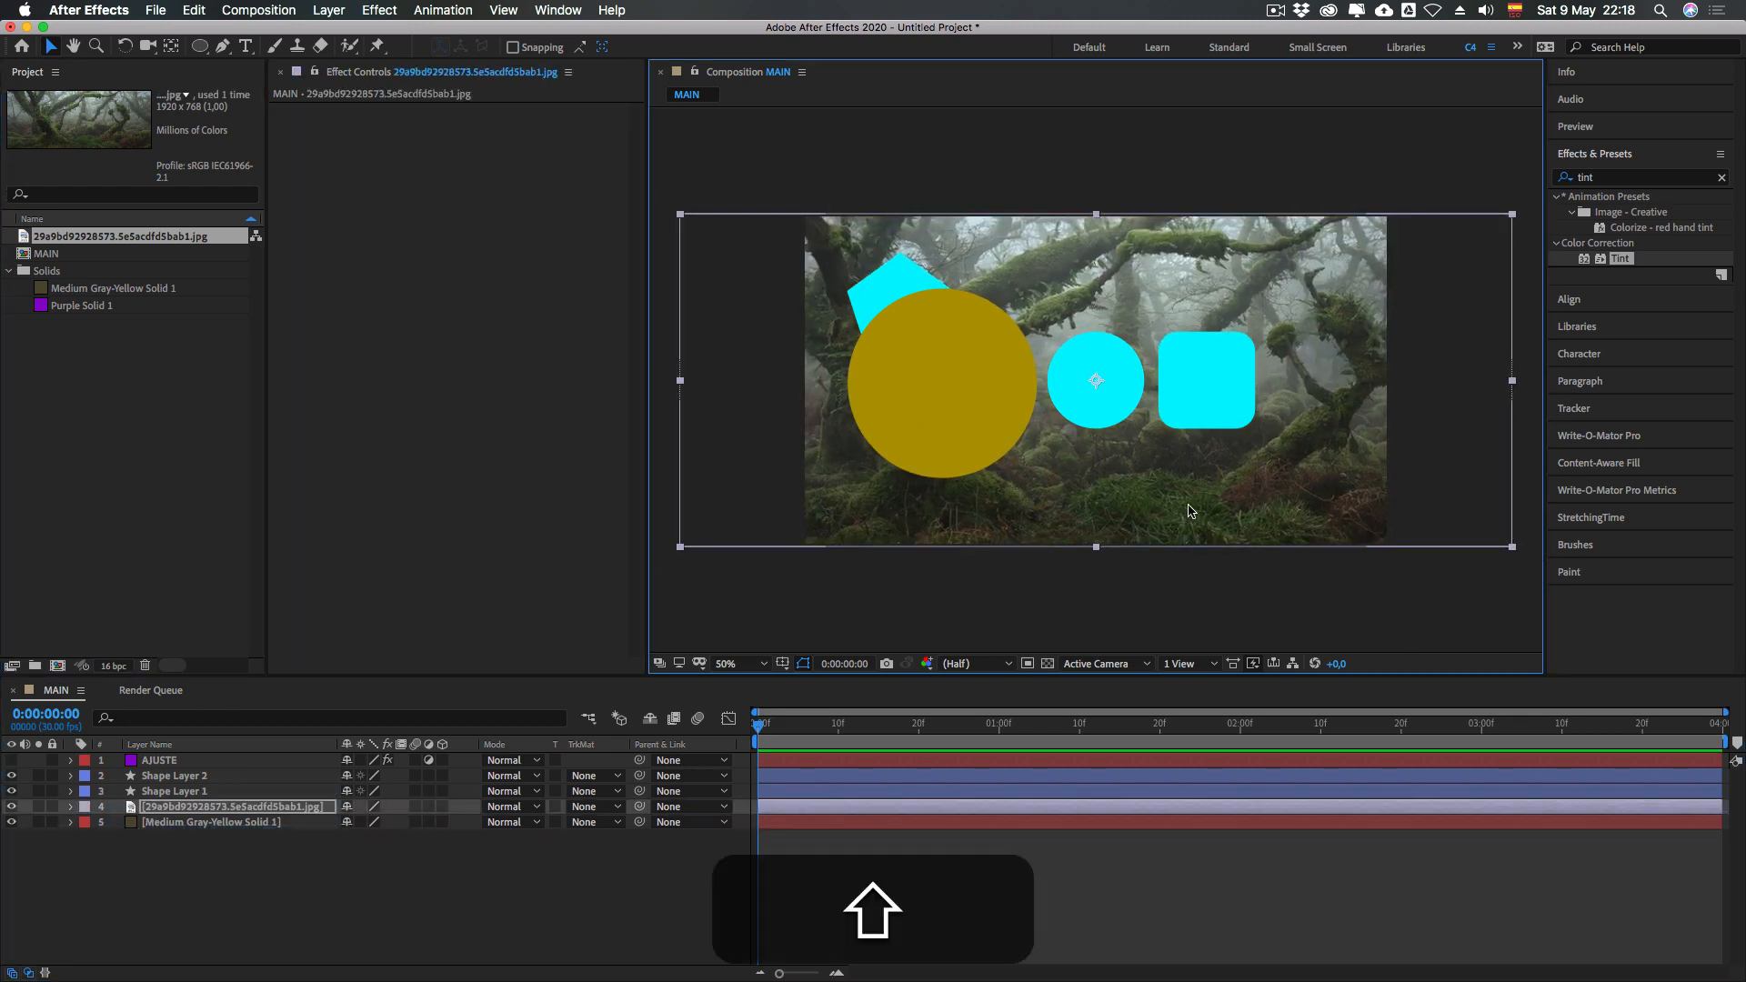
{"action": "left_click_drag", "start_coordinate": [1189, 512], "coordinate": [1251, 511]}
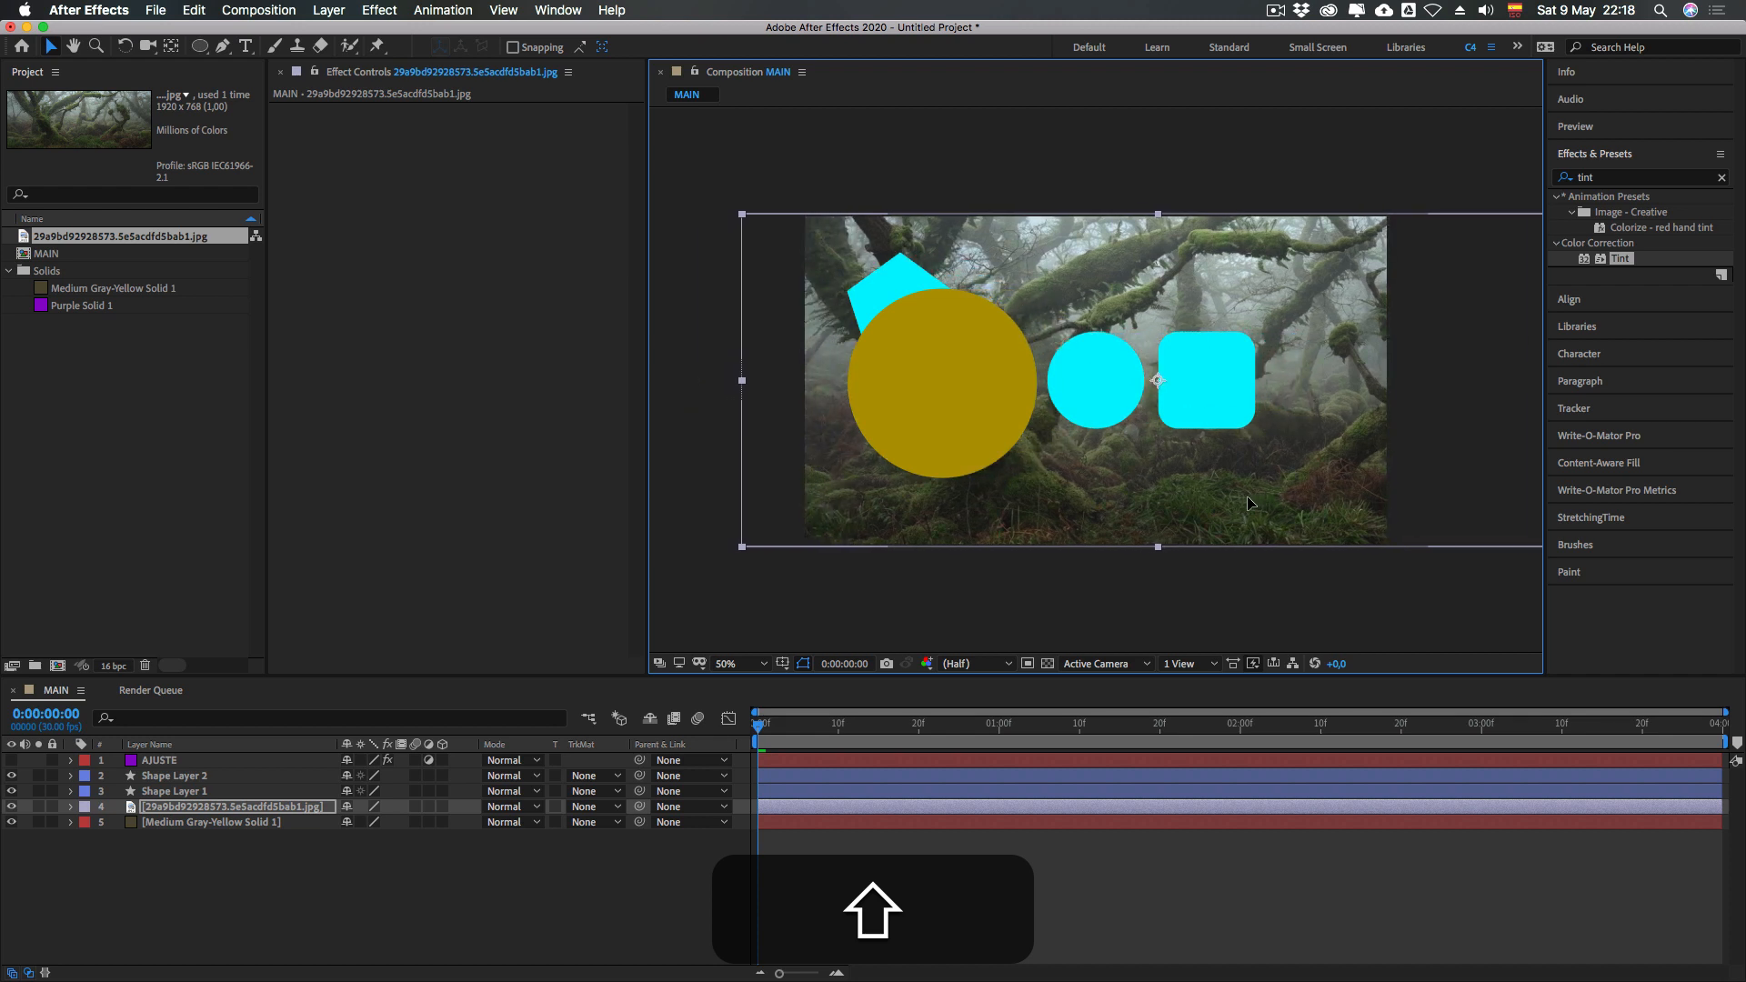
{"action": "left_click", "coordinate": [216, 854]}
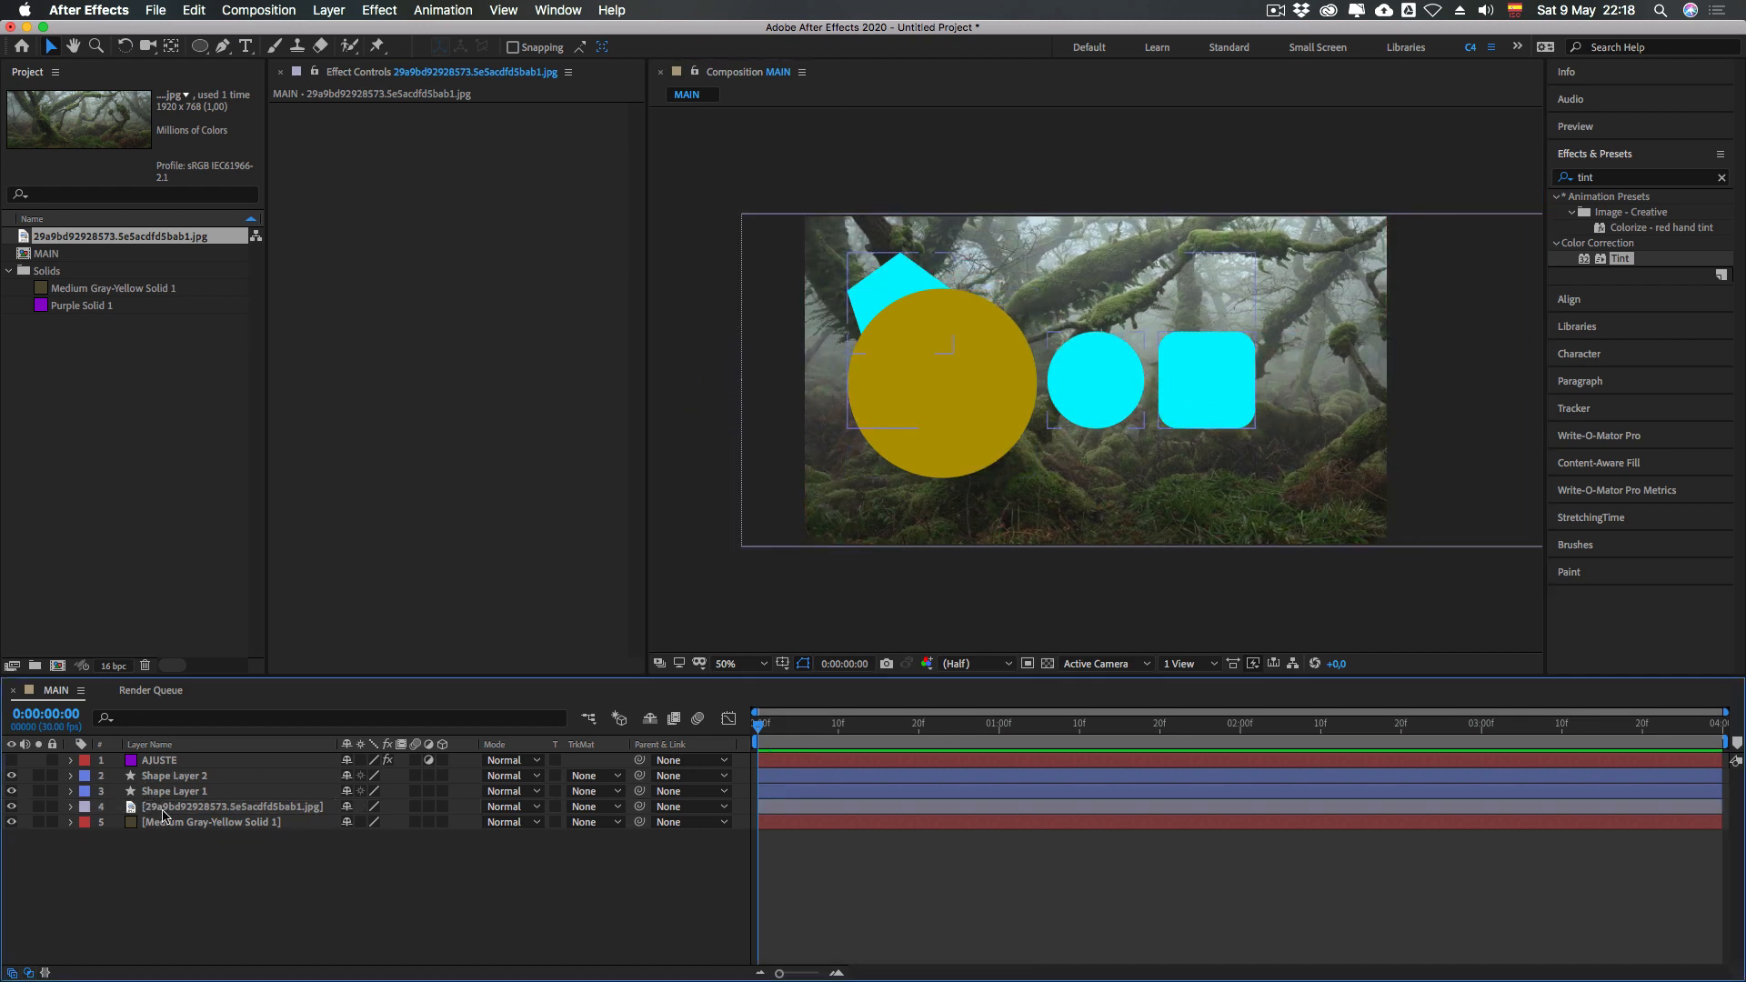
Hide Shape Layer 2 and Shape Layer 1 in the MAIN composition
{"action": "left_click", "coordinate": [158, 761]}
{"action": "left_click", "coordinate": [11, 776]}
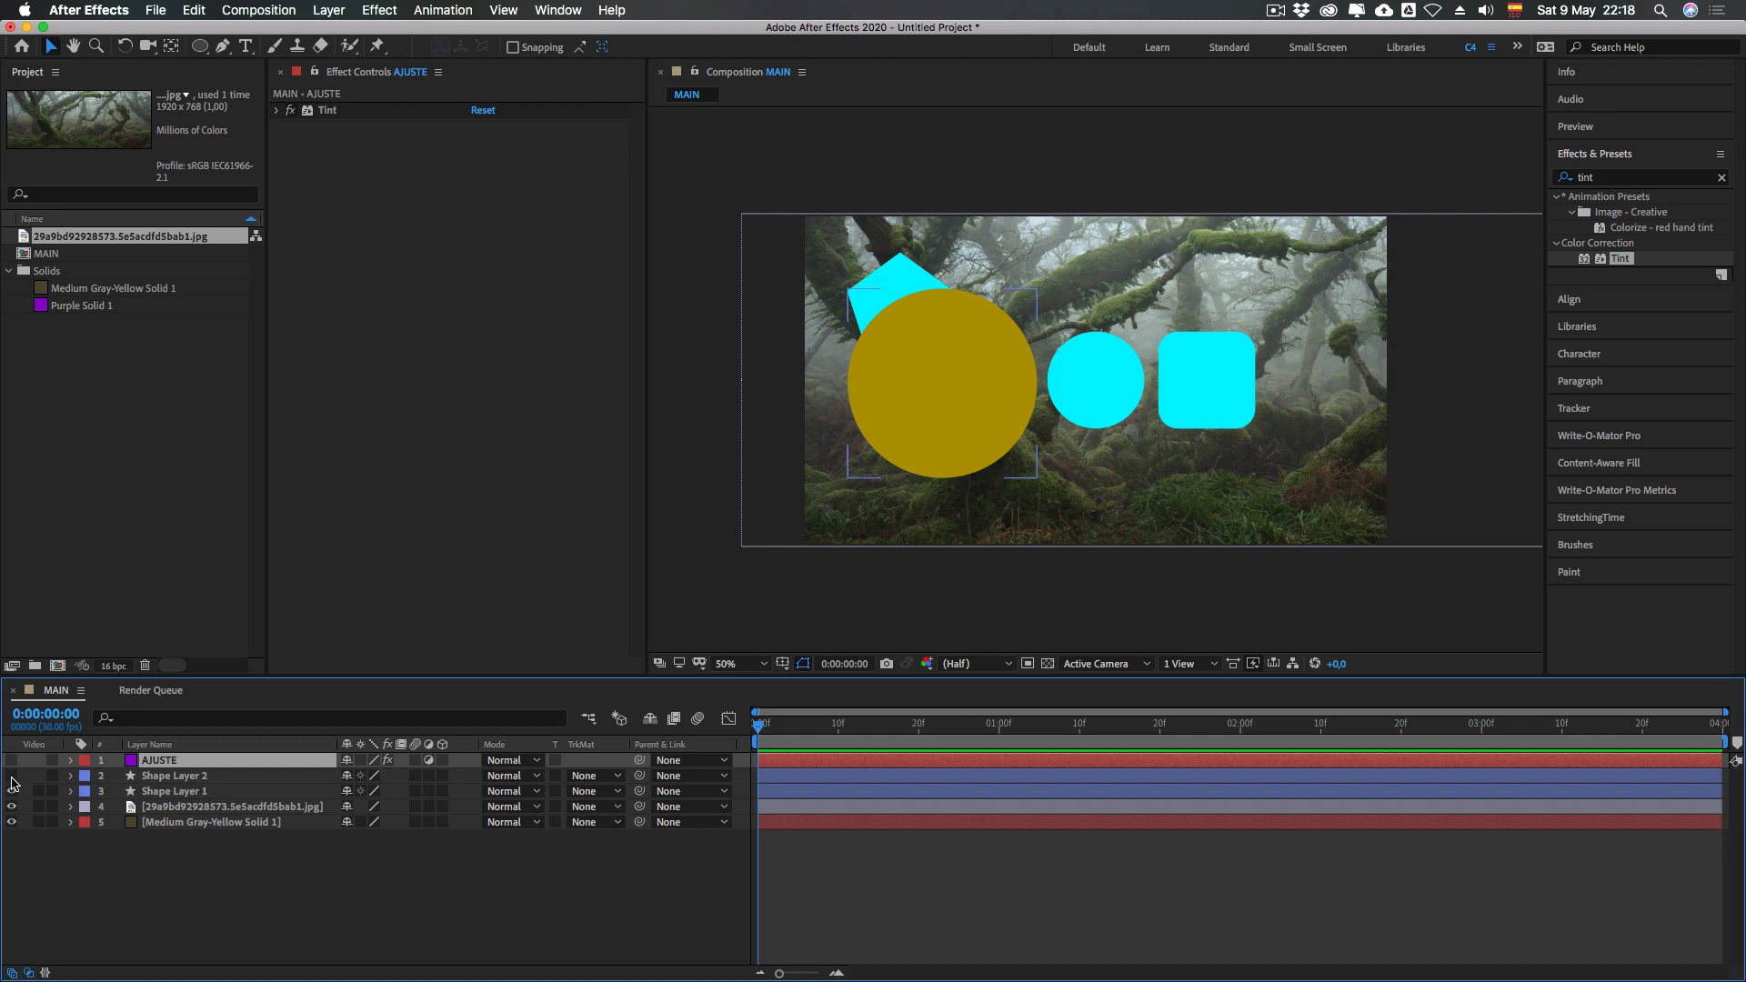
{"action": "left_click", "coordinate": [11, 791]}
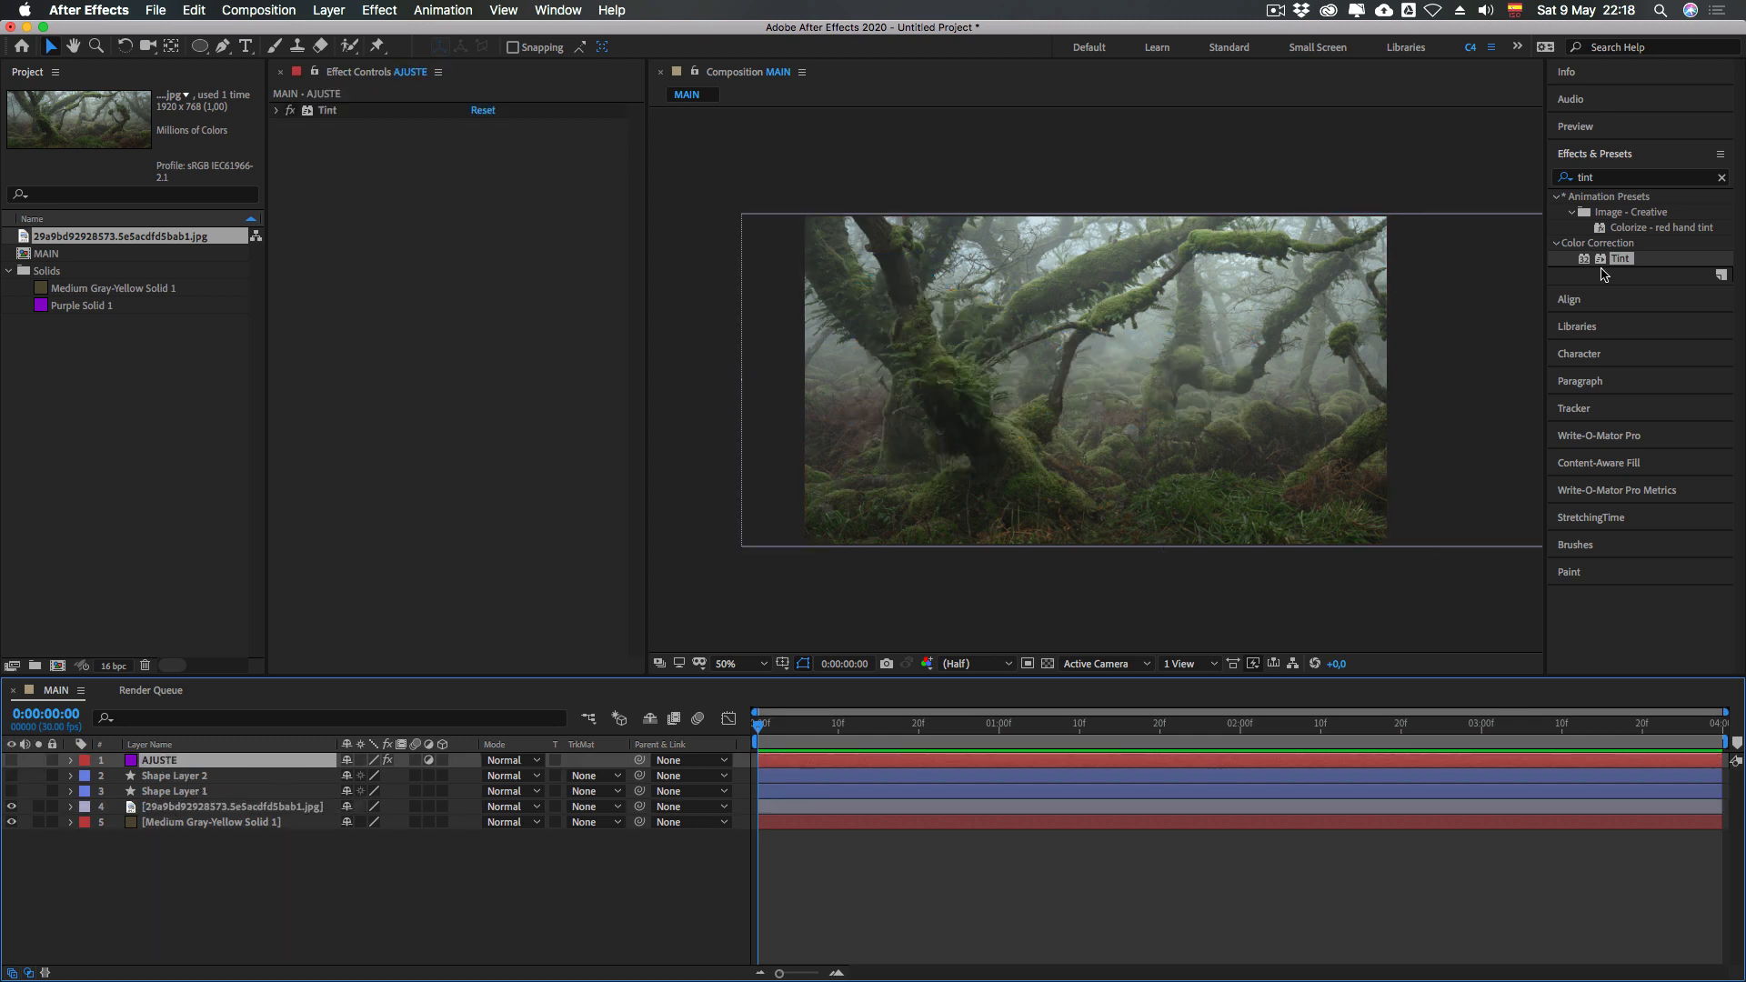
Find the Curves effect, apply it to the forest image layer, and raise the upper part of its RGB curve
{"action": "left_click", "coordinate": [1622, 180]}
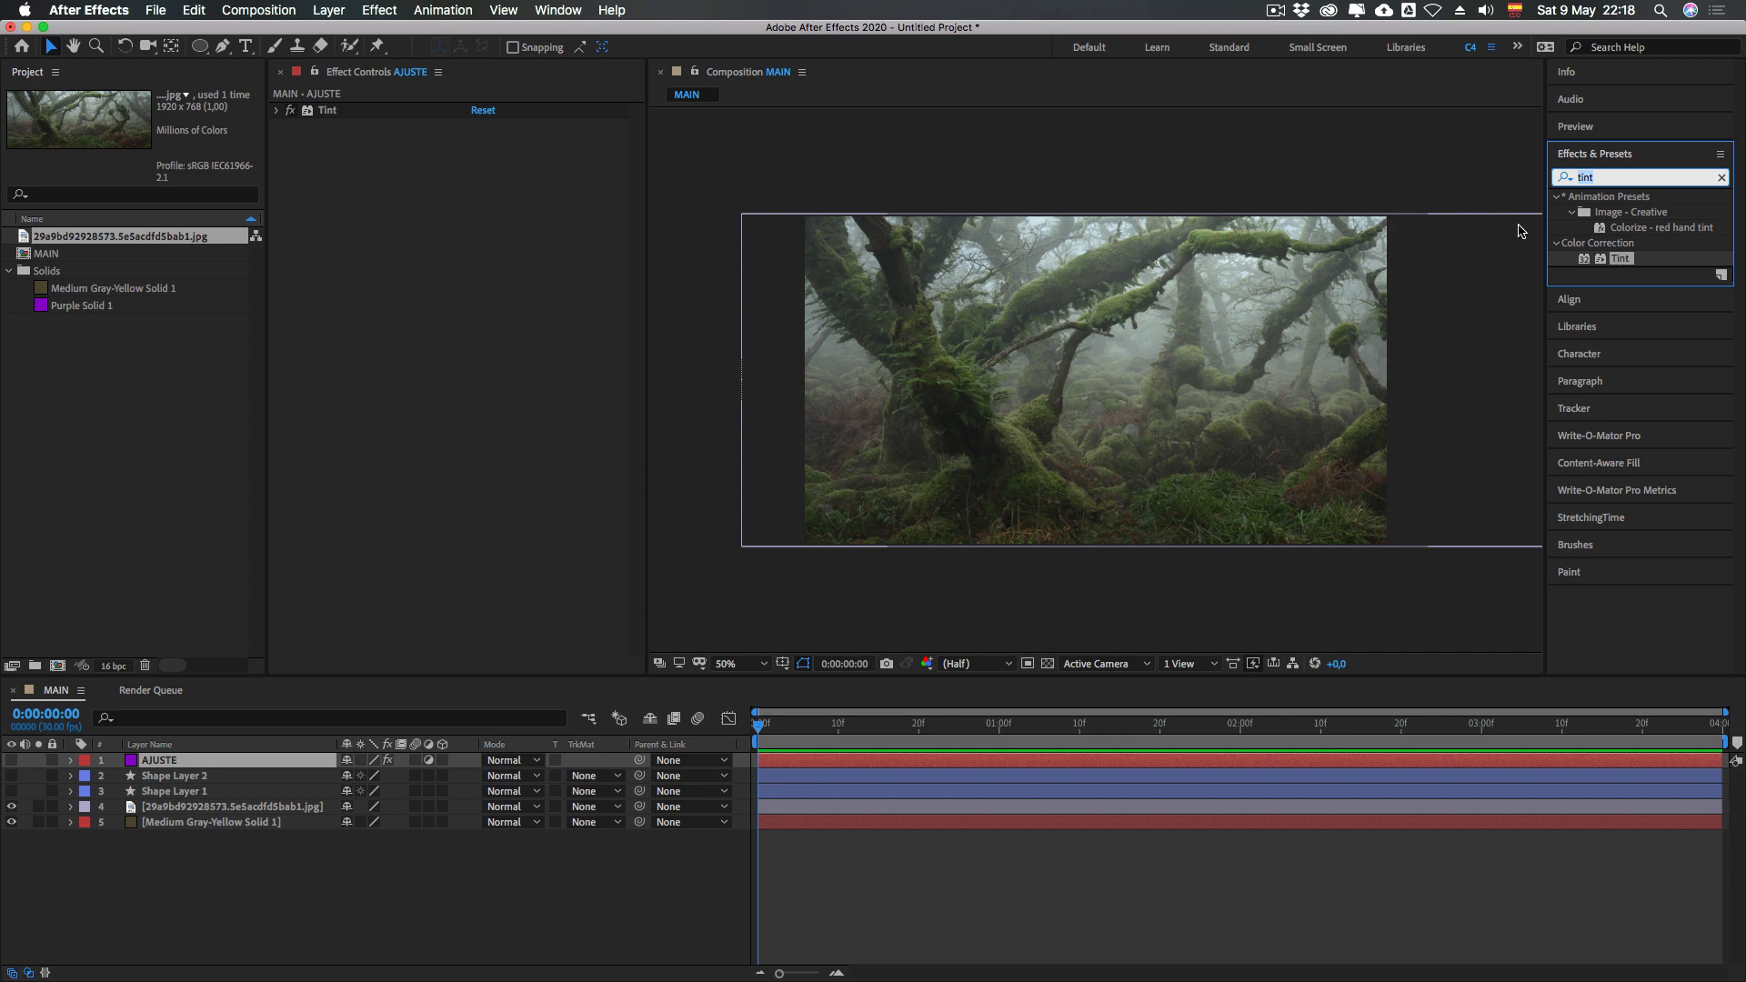
{"action": "type", "text": "curves"}
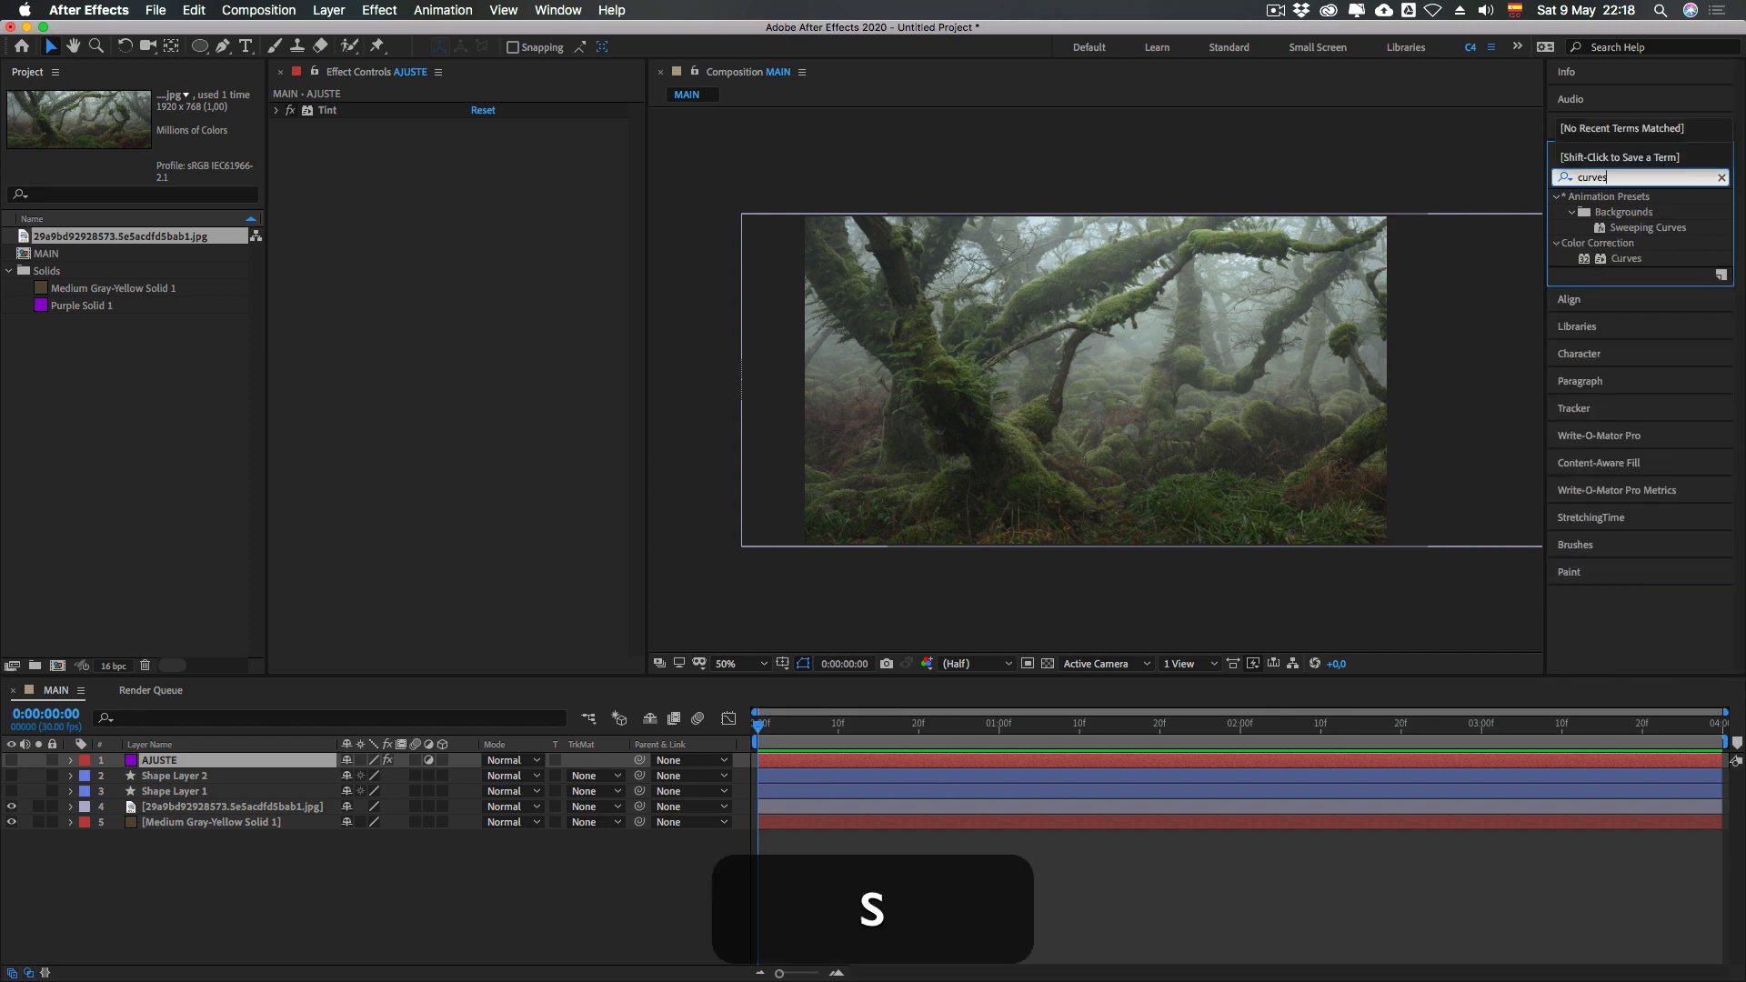
{"action": "left_click_drag", "start_coordinate": [1624, 258], "coordinate": [1100, 382]}
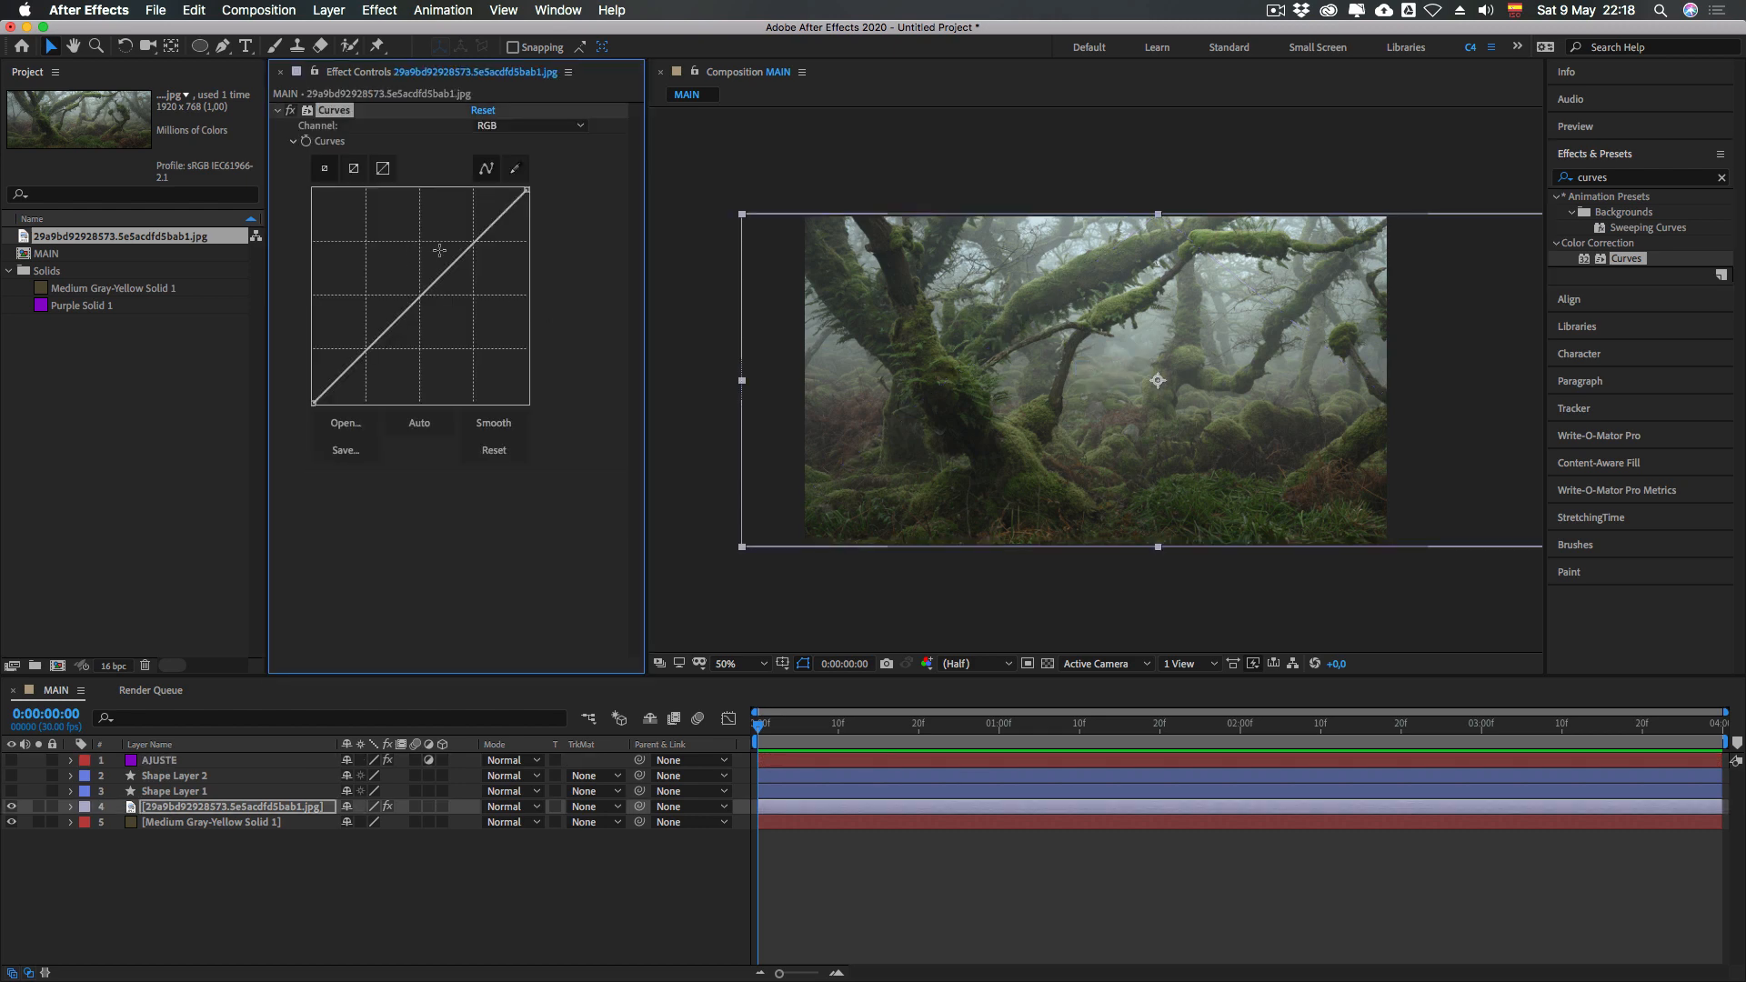
{"action": "left_click_drag", "start_coordinate": [473, 242], "coordinate": [473, 225]}
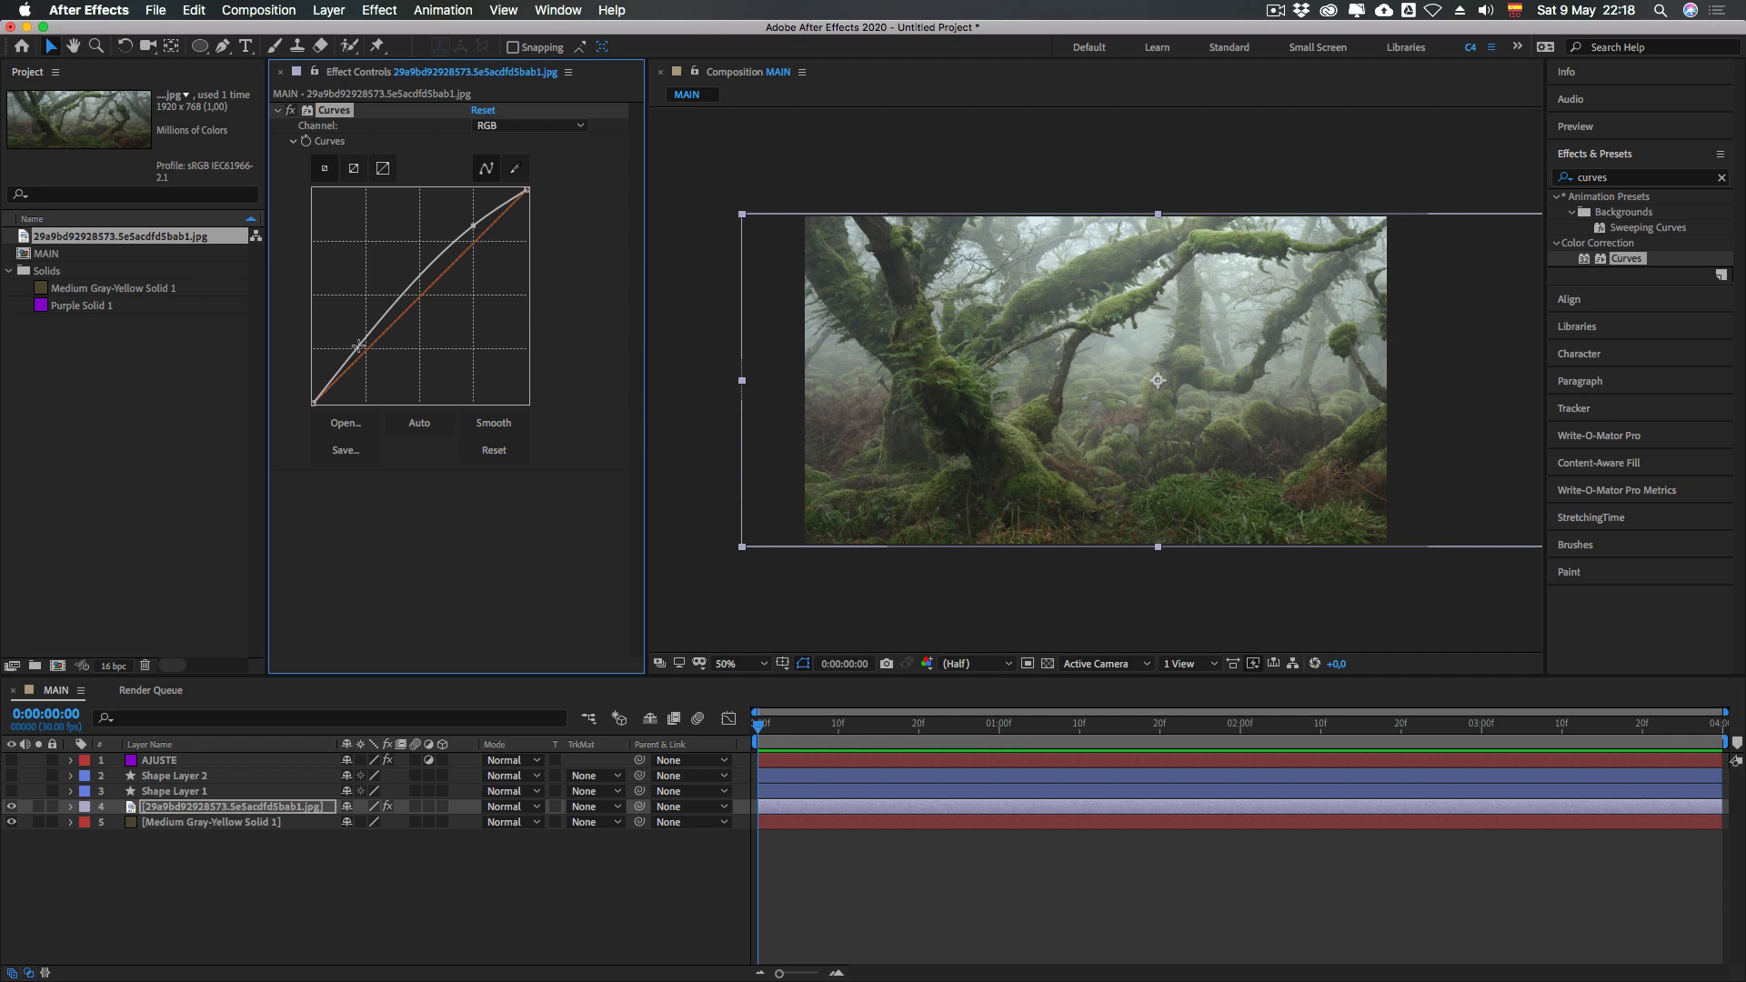
Shape the forest image's RGB curve into an S by lowering its shadow point and raising its highlight point
{"action": "left_click_drag", "start_coordinate": [360, 346], "coordinate": [357, 368]}
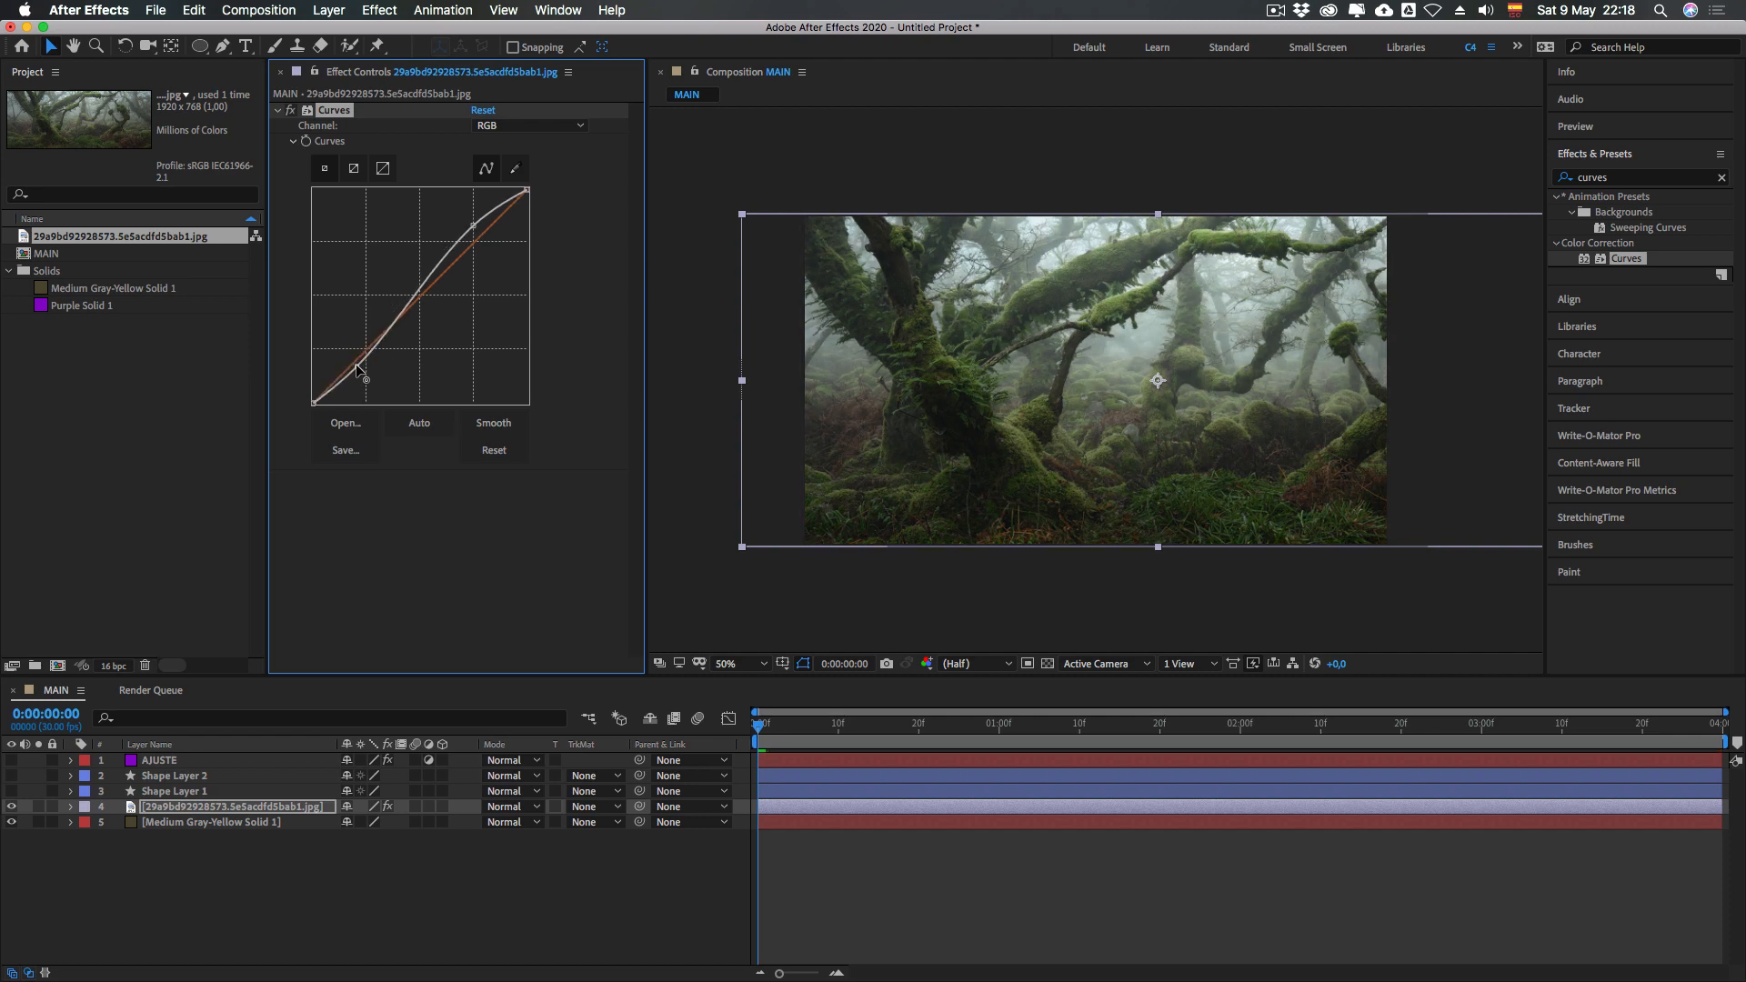
{"action": "left_click_drag", "start_coordinate": [473, 225], "coordinate": [469, 212]}
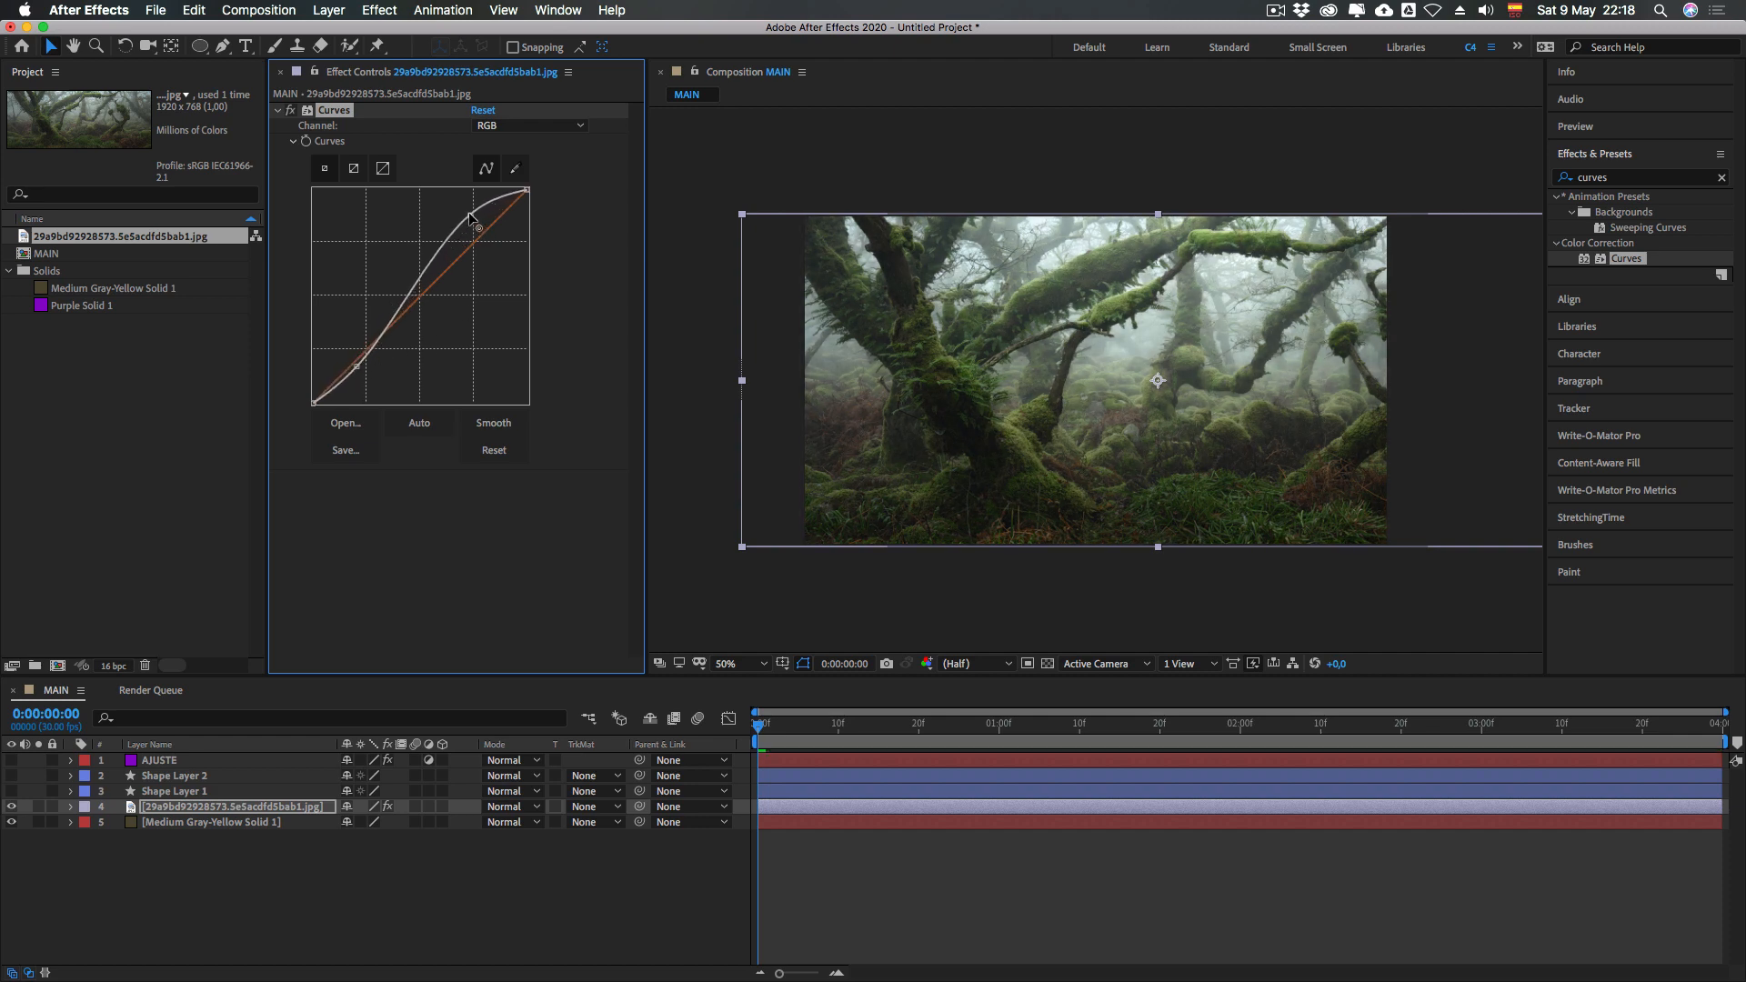
{"action": "left_click_drag", "start_coordinate": [361, 363], "coordinate": [364, 368]}
Switch the Curves effect to the Blue channel, pull the middle of its curve down slightly, and deselect the layer
{"action": "left_click", "coordinate": [490, 129]}
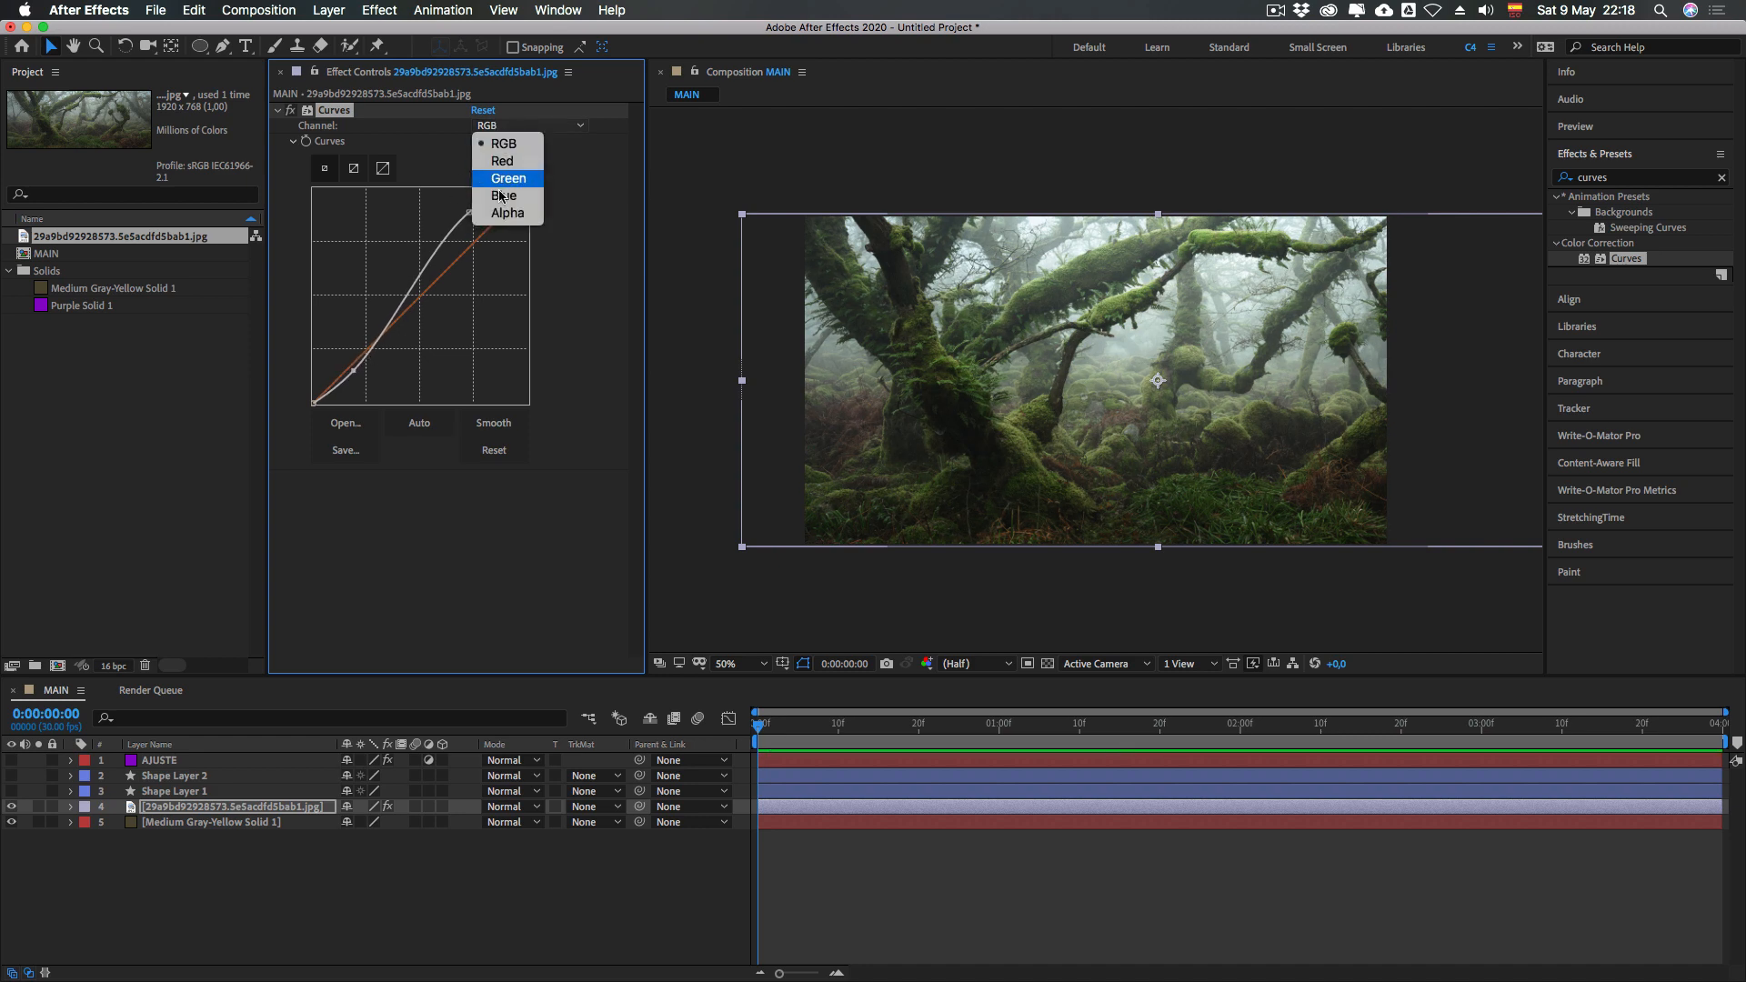
{"action": "left_click", "coordinate": [503, 195]}
{"action": "left_click_drag", "start_coordinate": [427, 289], "coordinate": [431, 309]}
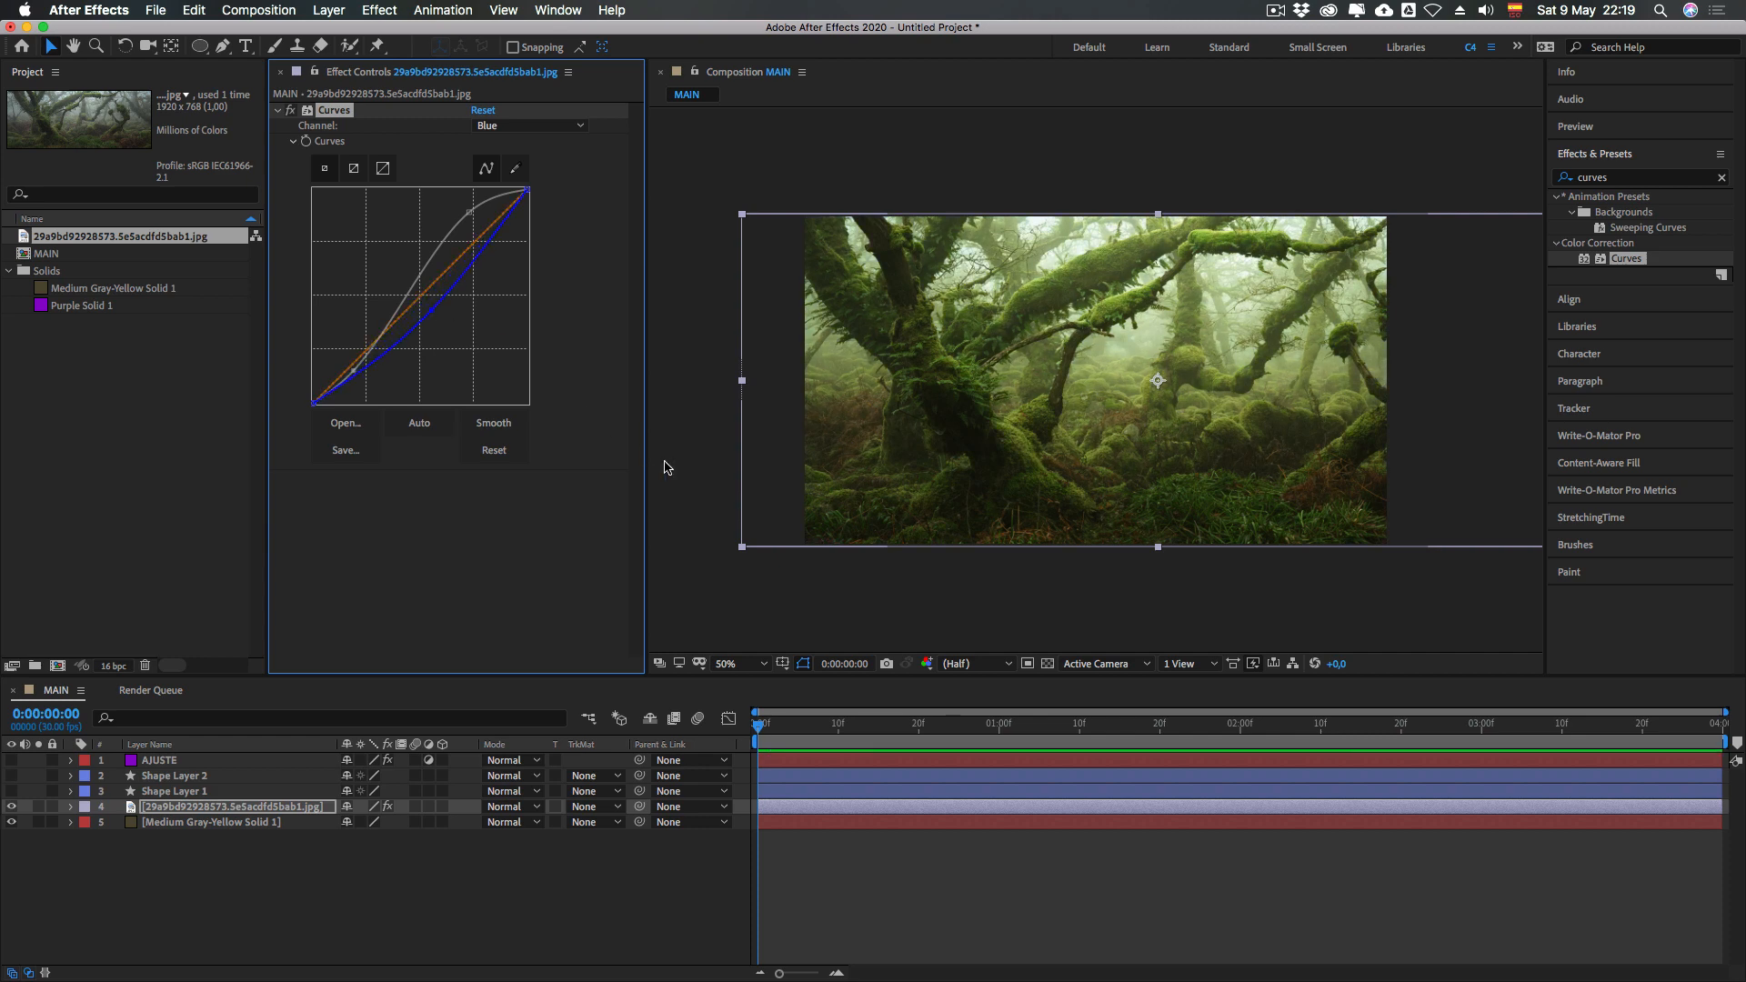
{"action": "left_click", "coordinate": [259, 871]}
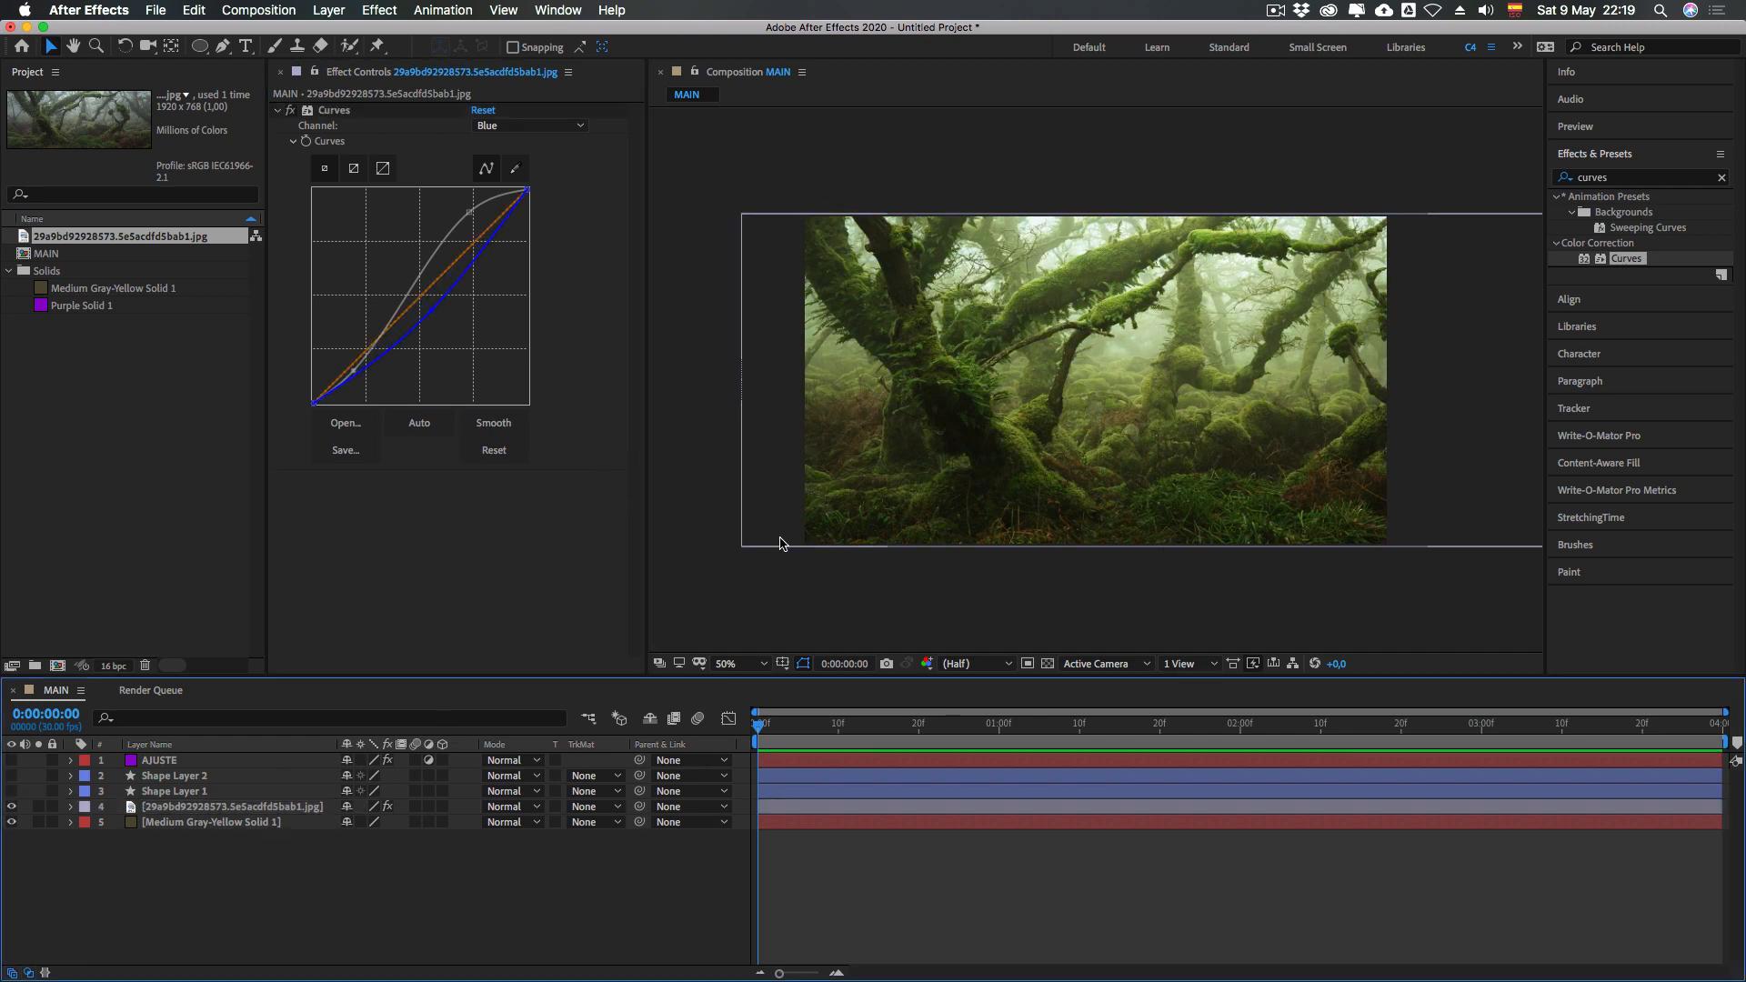
Compare the forest image with and without the Curves effect at 100% magnification
{"action": "key", "text": "period"}
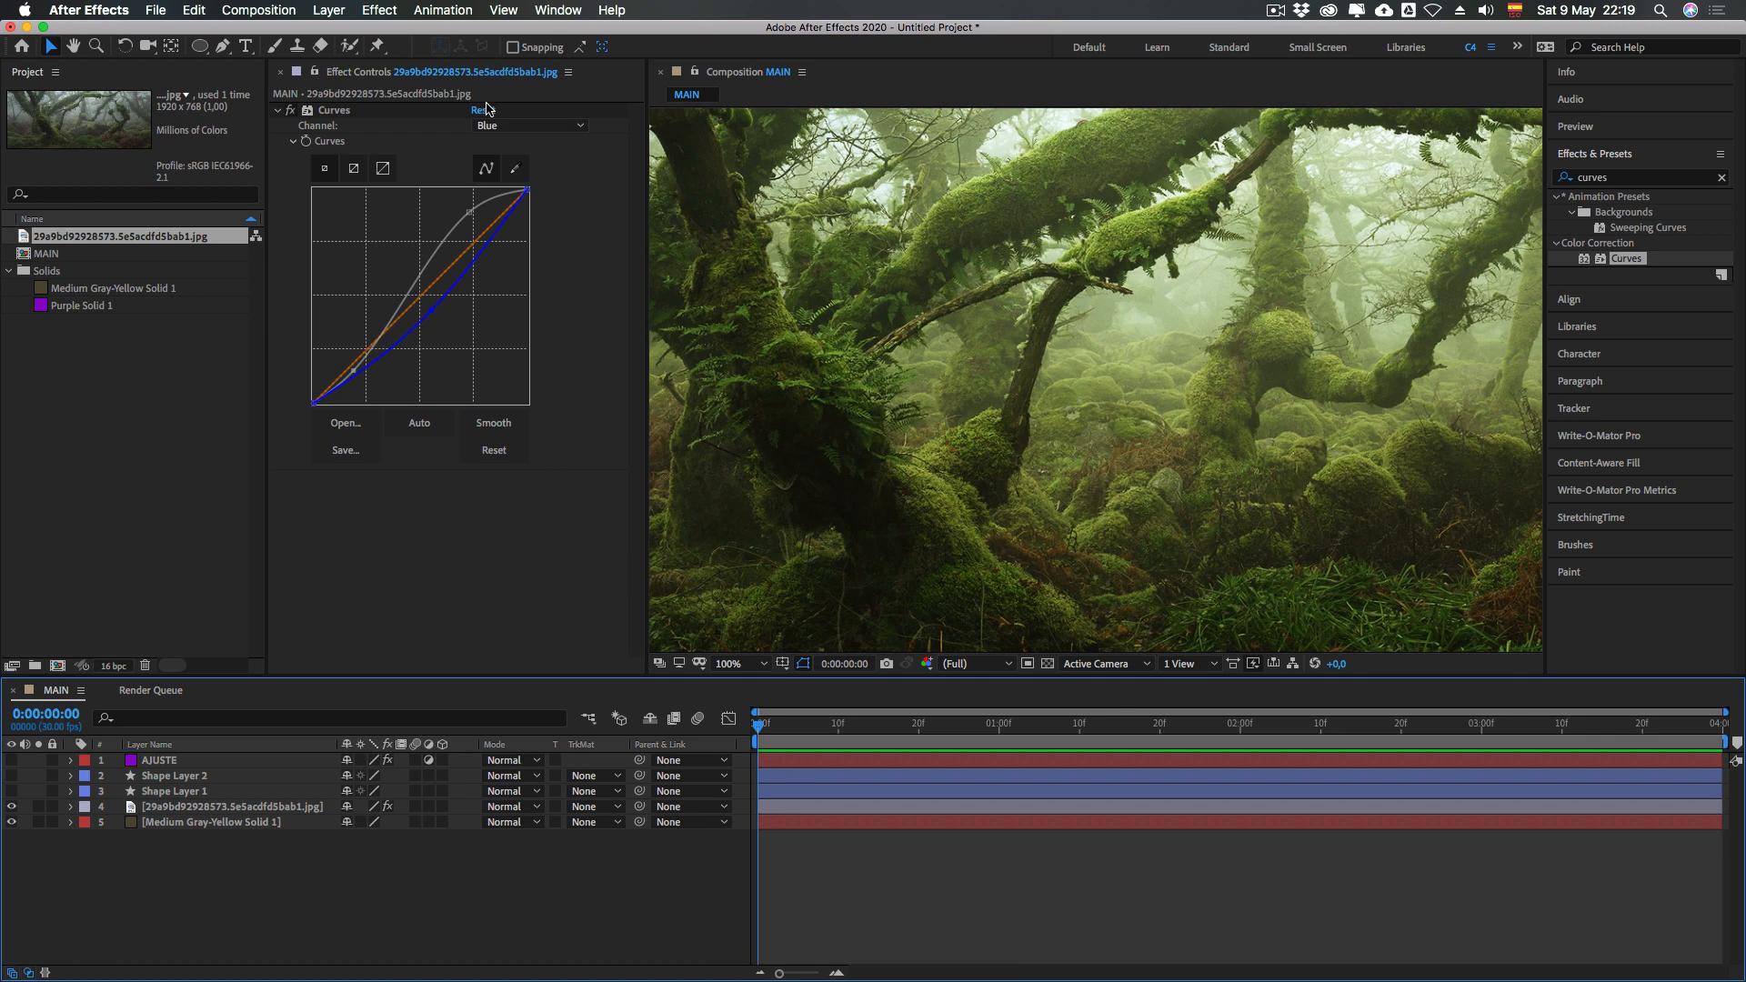
{"action": "left_click", "coordinate": [289, 111]}
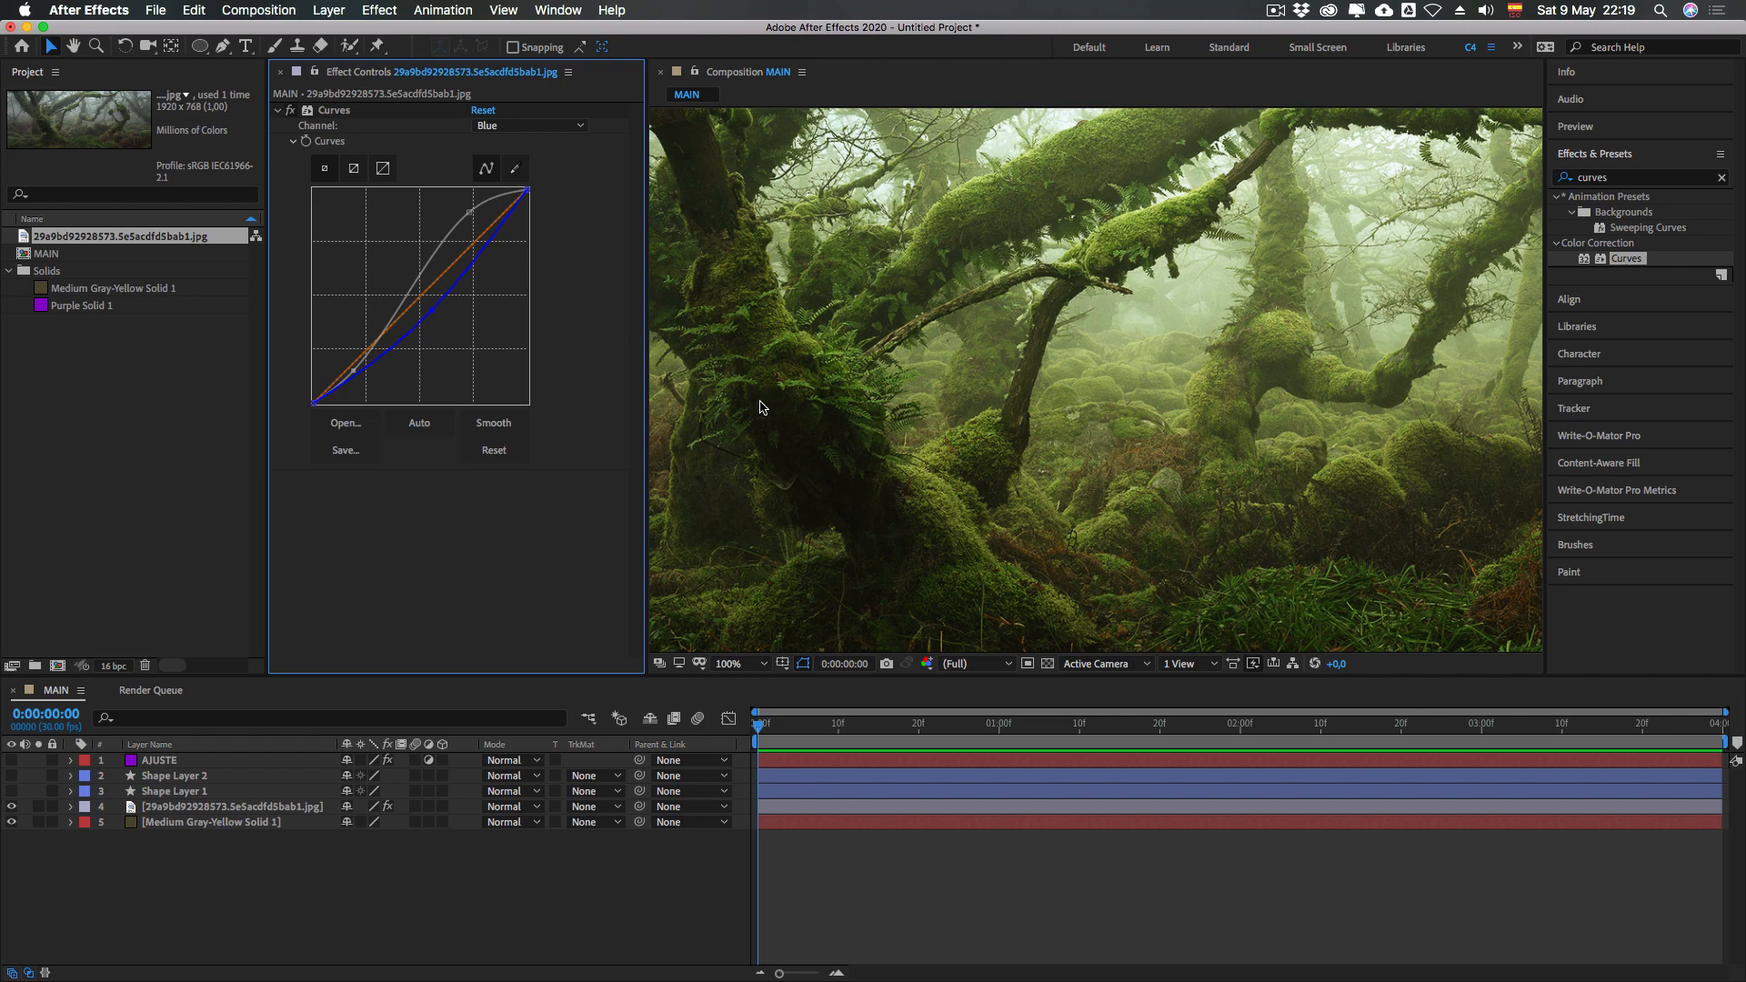
{"action": "key", "text": "comma"}
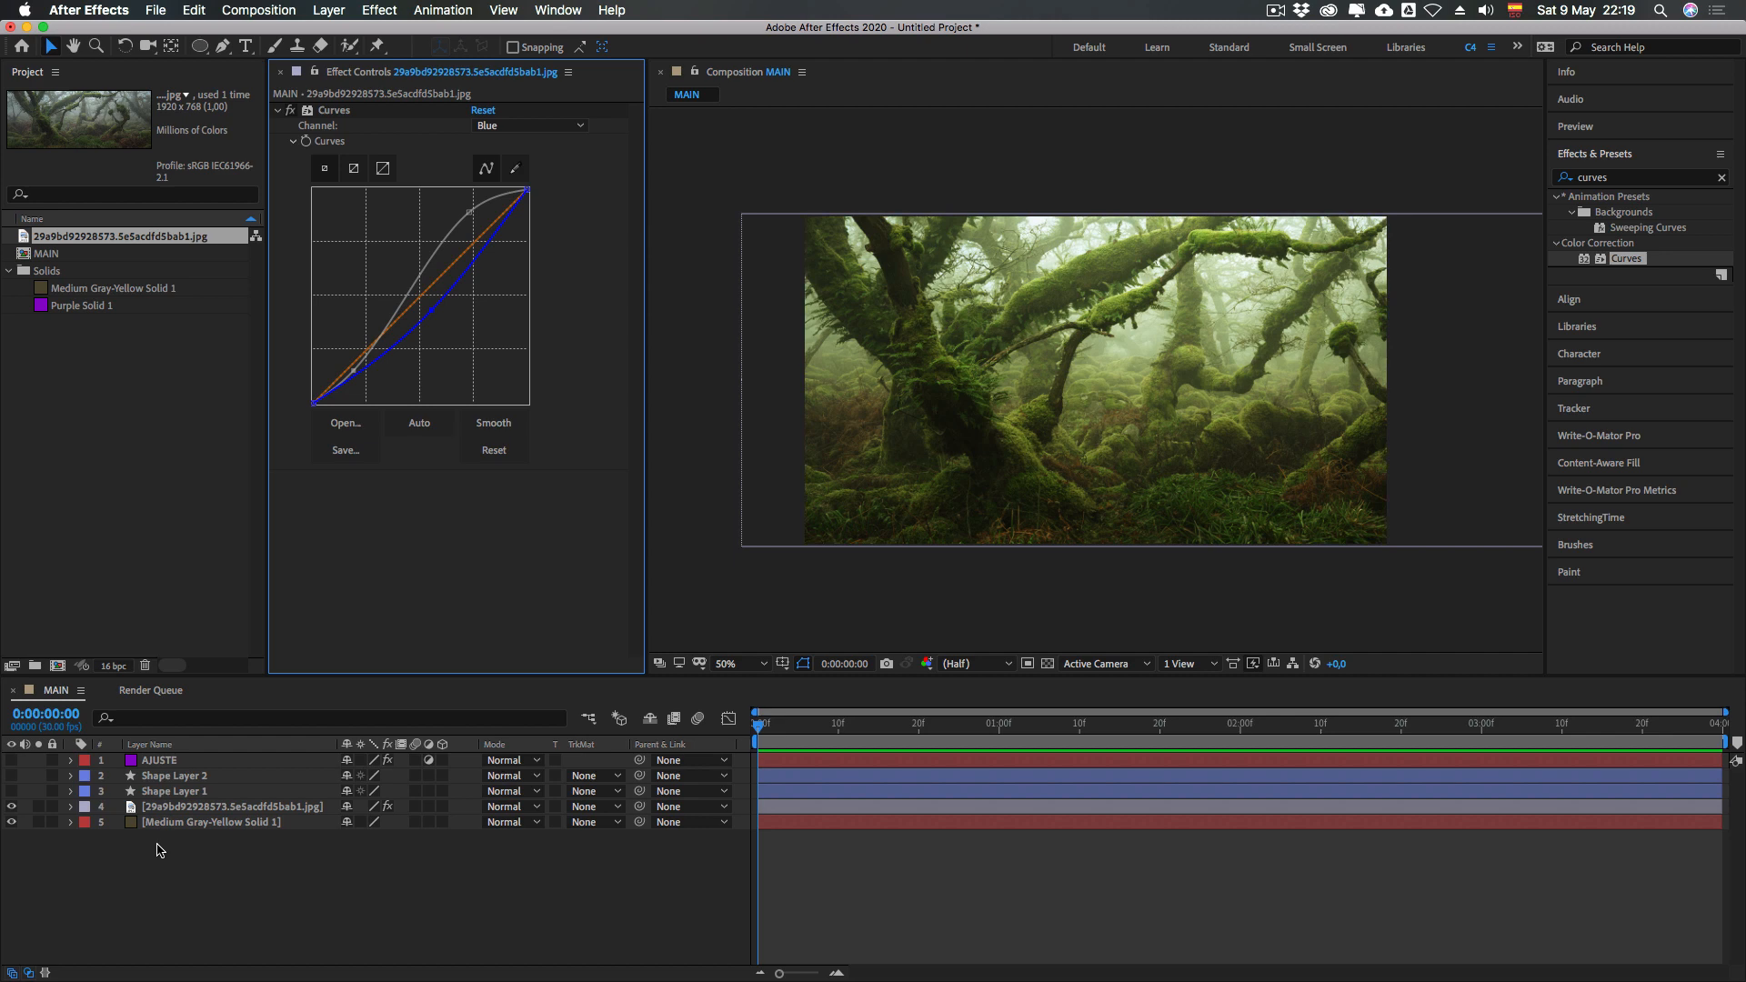
{"action": "key", "text": "period"}
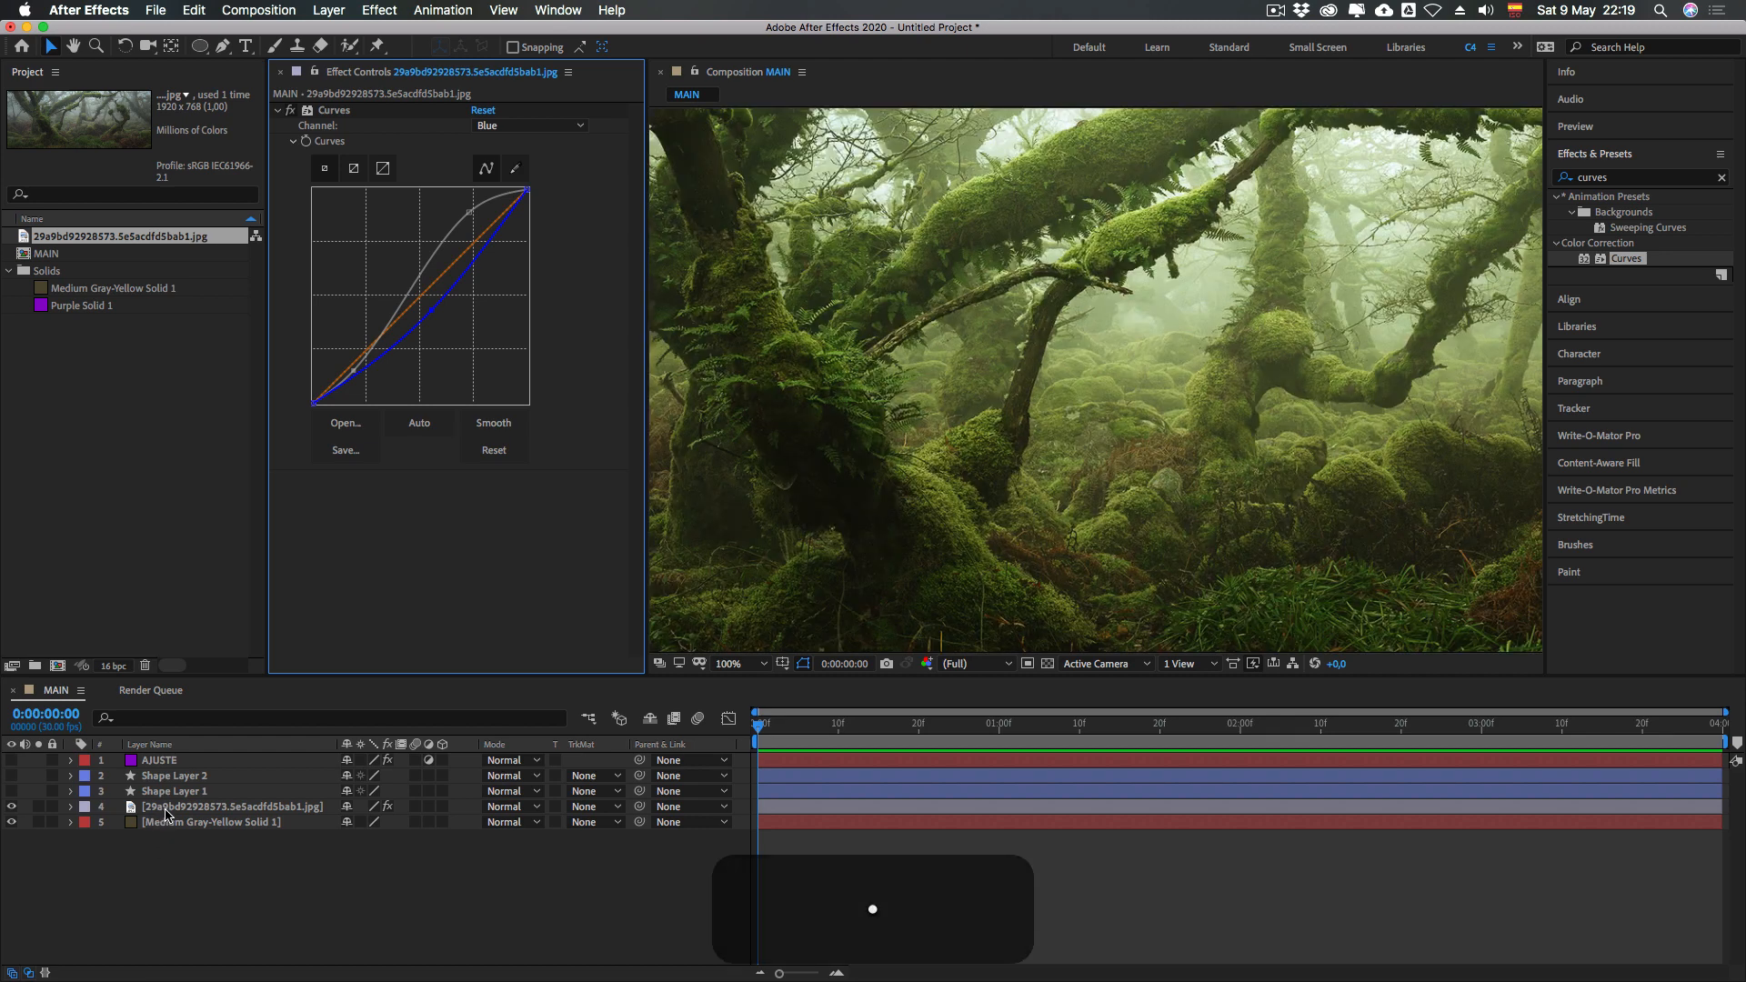
{"action": "key", "text": "comma"}
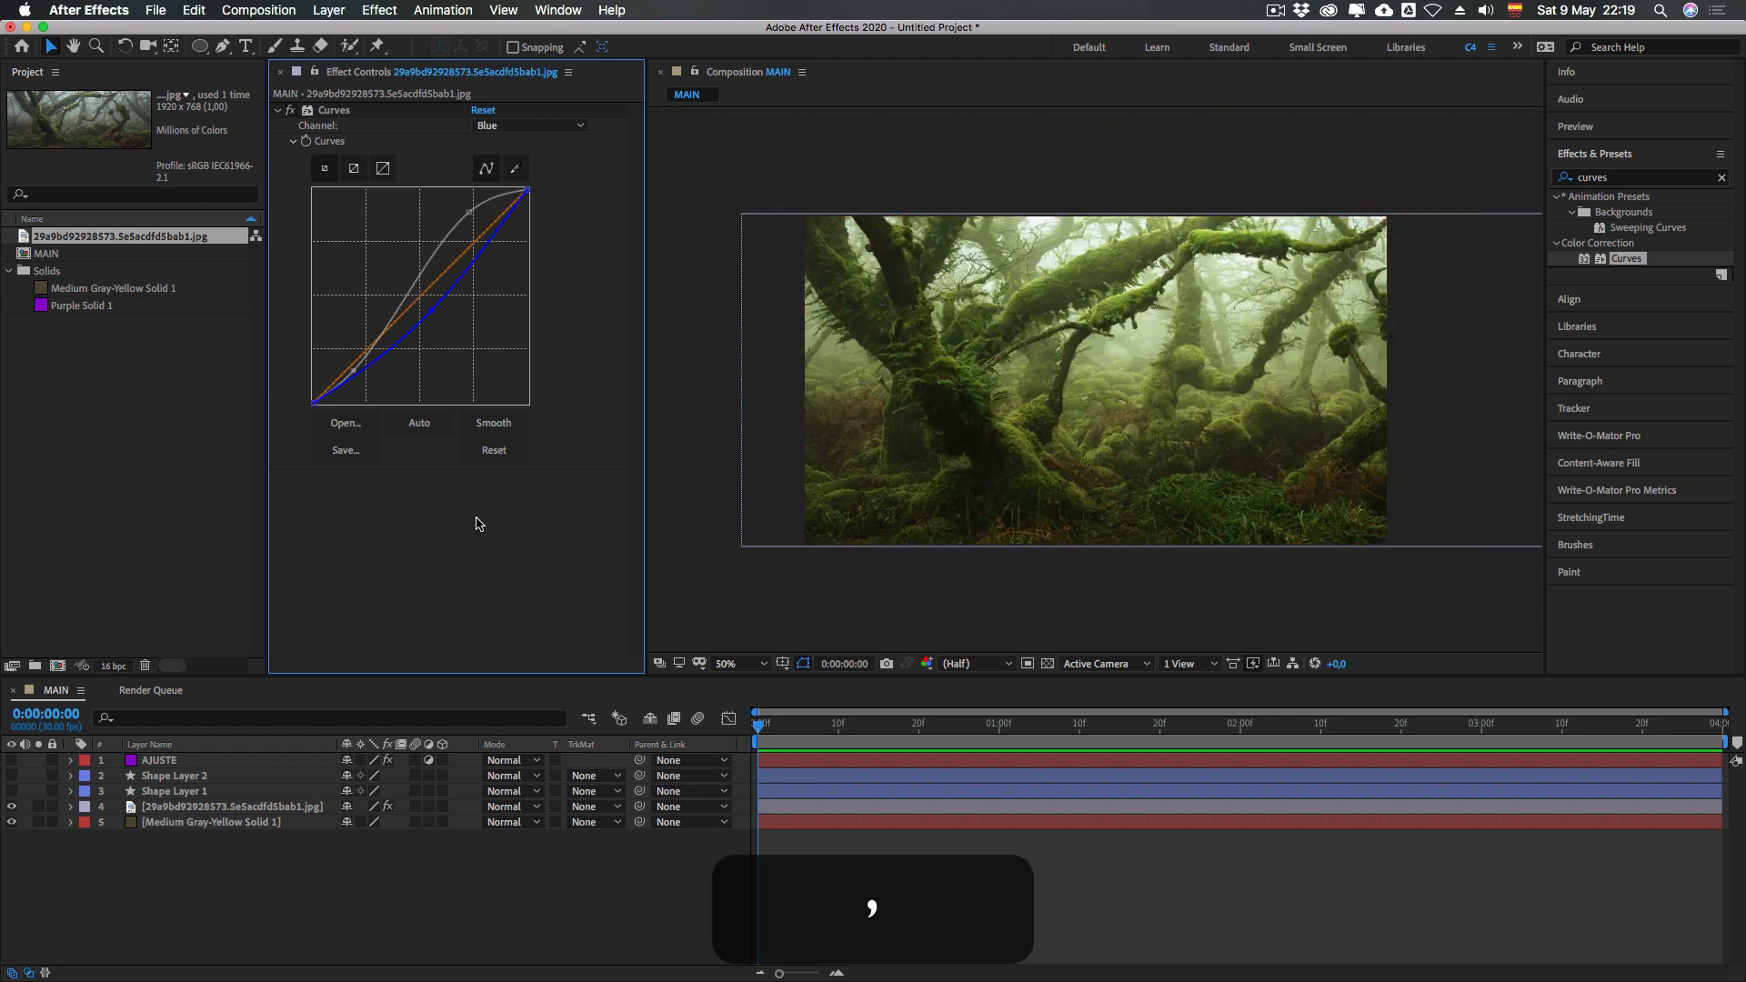
Switch to Finder, preview the files in the Images folder, and import the white building PNG into the project
{"action": "key", "text": "super+Tab"}
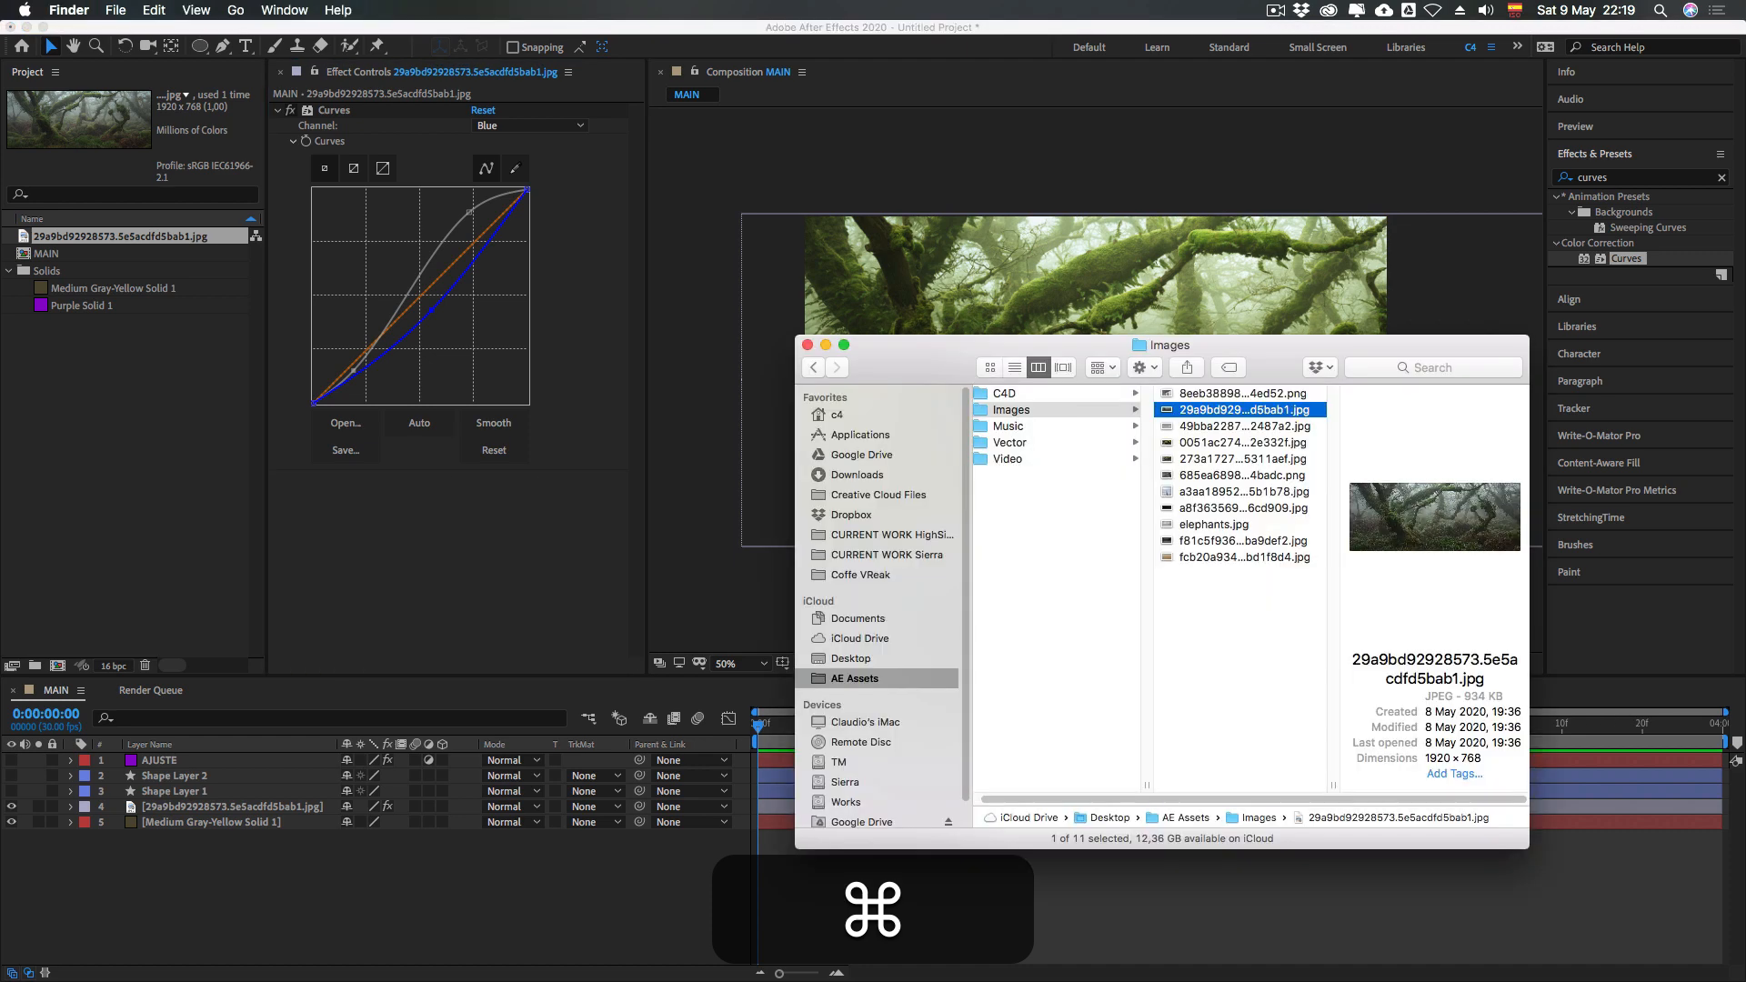
{"action": "left_click_drag", "start_coordinate": [1225, 431], "coordinate": [1231, 456]}
{"action": "left_click", "coordinate": [1232, 459]}
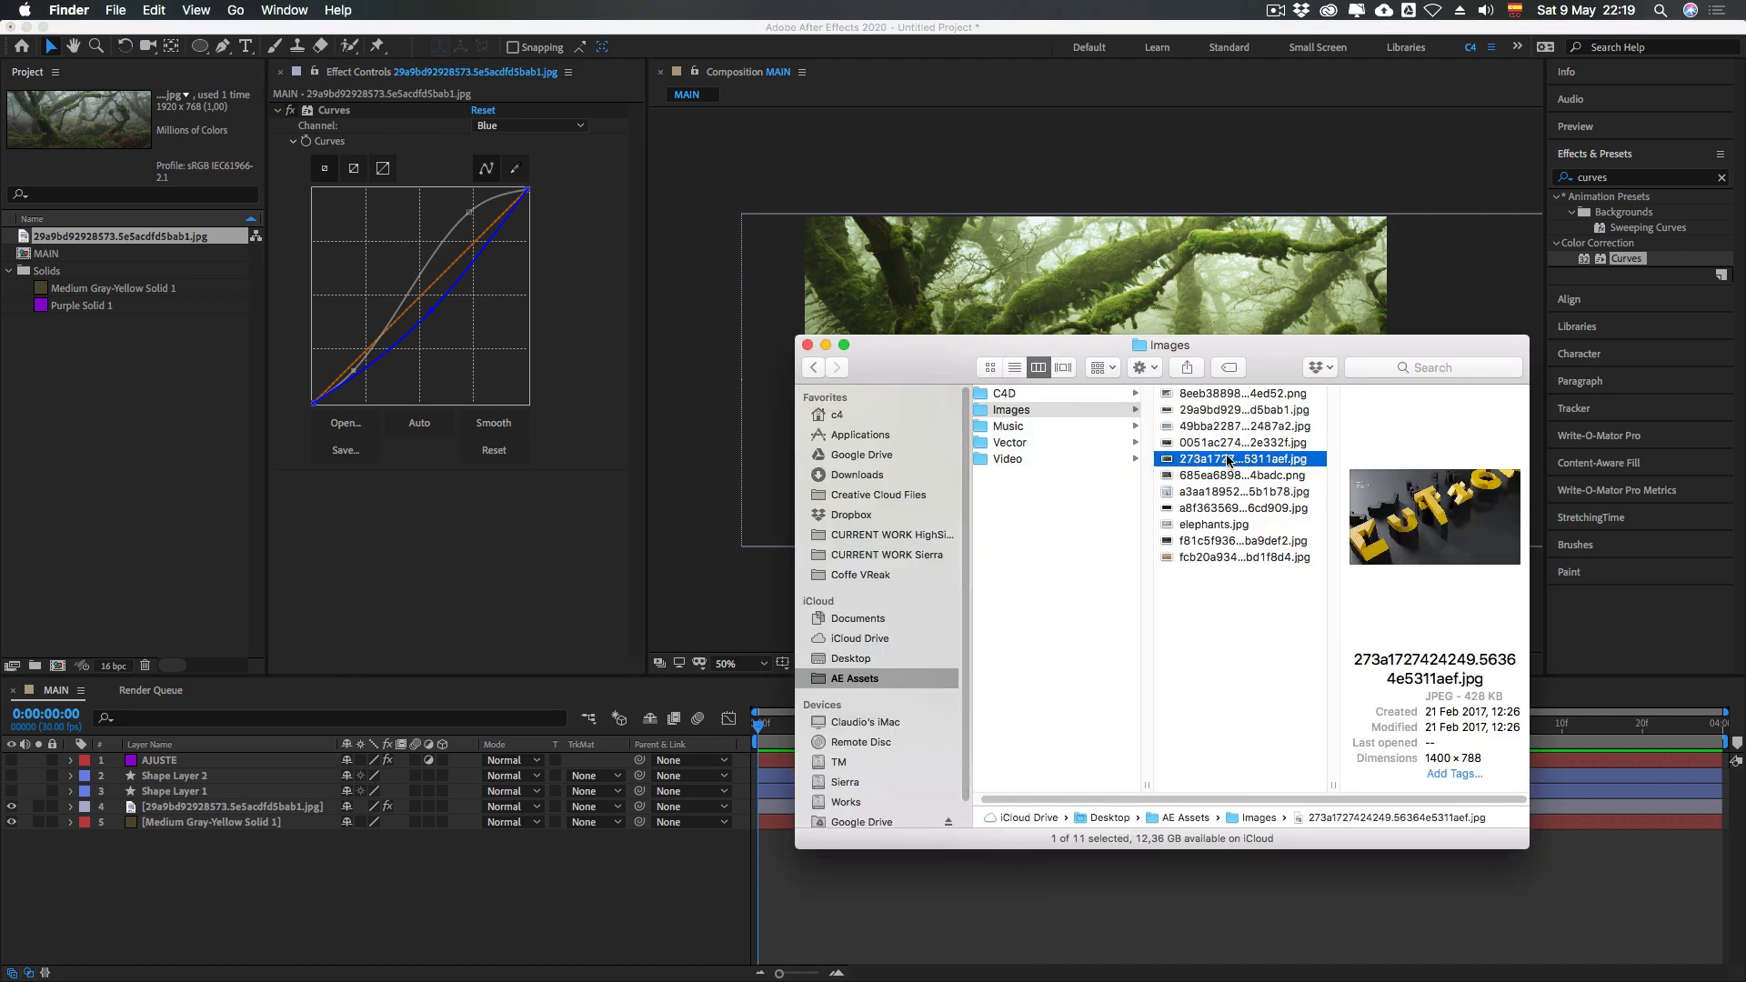
{"action": "key", "text": "Up"}
{"action": "key", "text": "Up"}
{"action": "key", "text": "Up"}
{"action": "key", "text": "Up"}
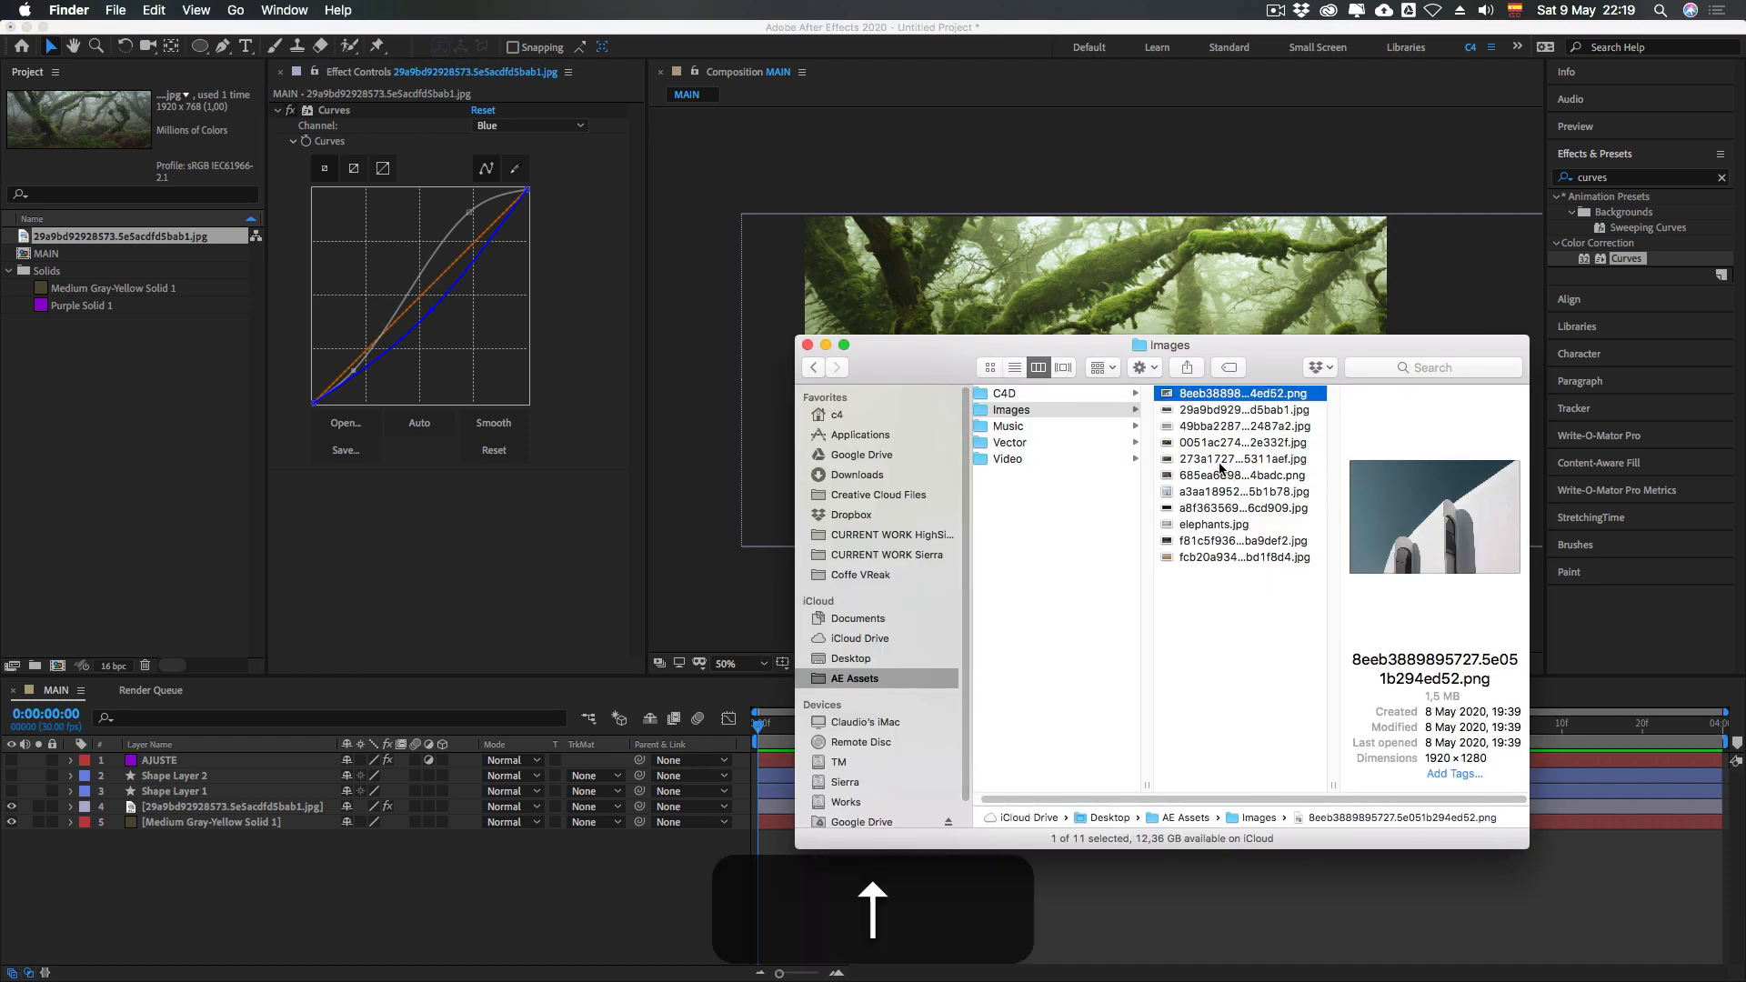
{"action": "key", "text": "Down"}
{"action": "key", "text": "Up"}
{"action": "left_click_drag", "start_coordinate": [1187, 403], "coordinate": [80, 357]}
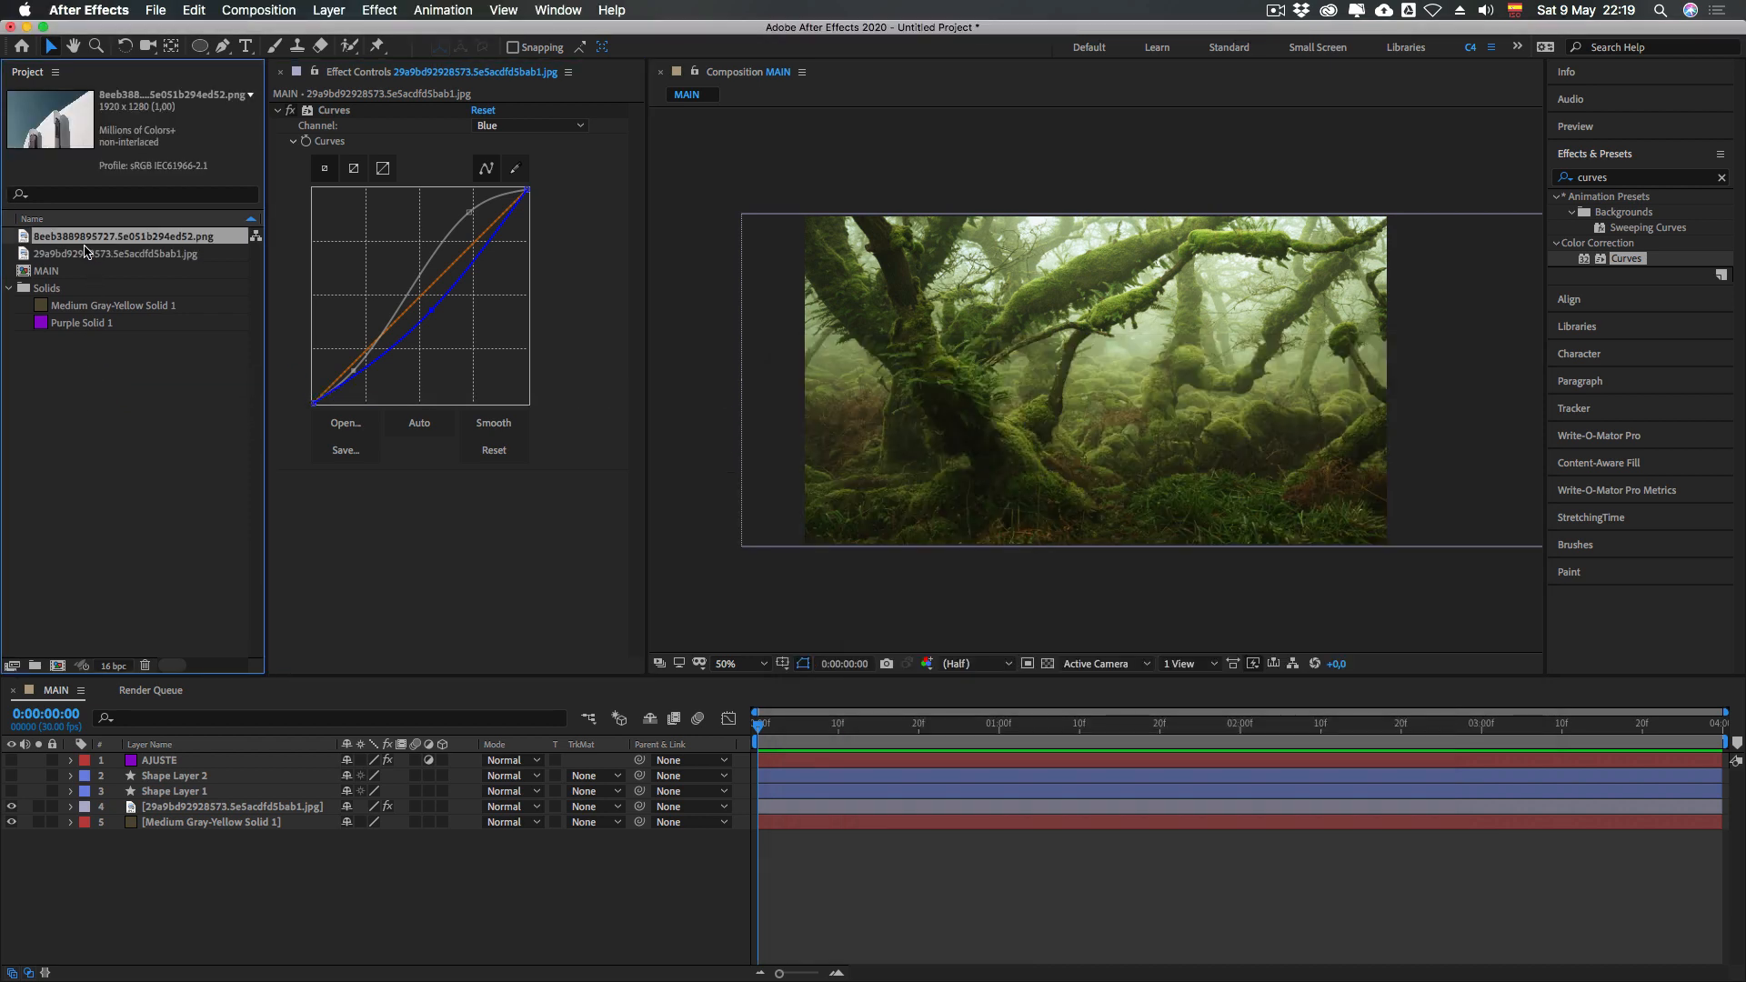
Add the building image directly above the forest layer, scale it down in proportion, and position it over the right part of the frame
{"action": "left_click_drag", "start_coordinate": [85, 246], "coordinate": [207, 805]}
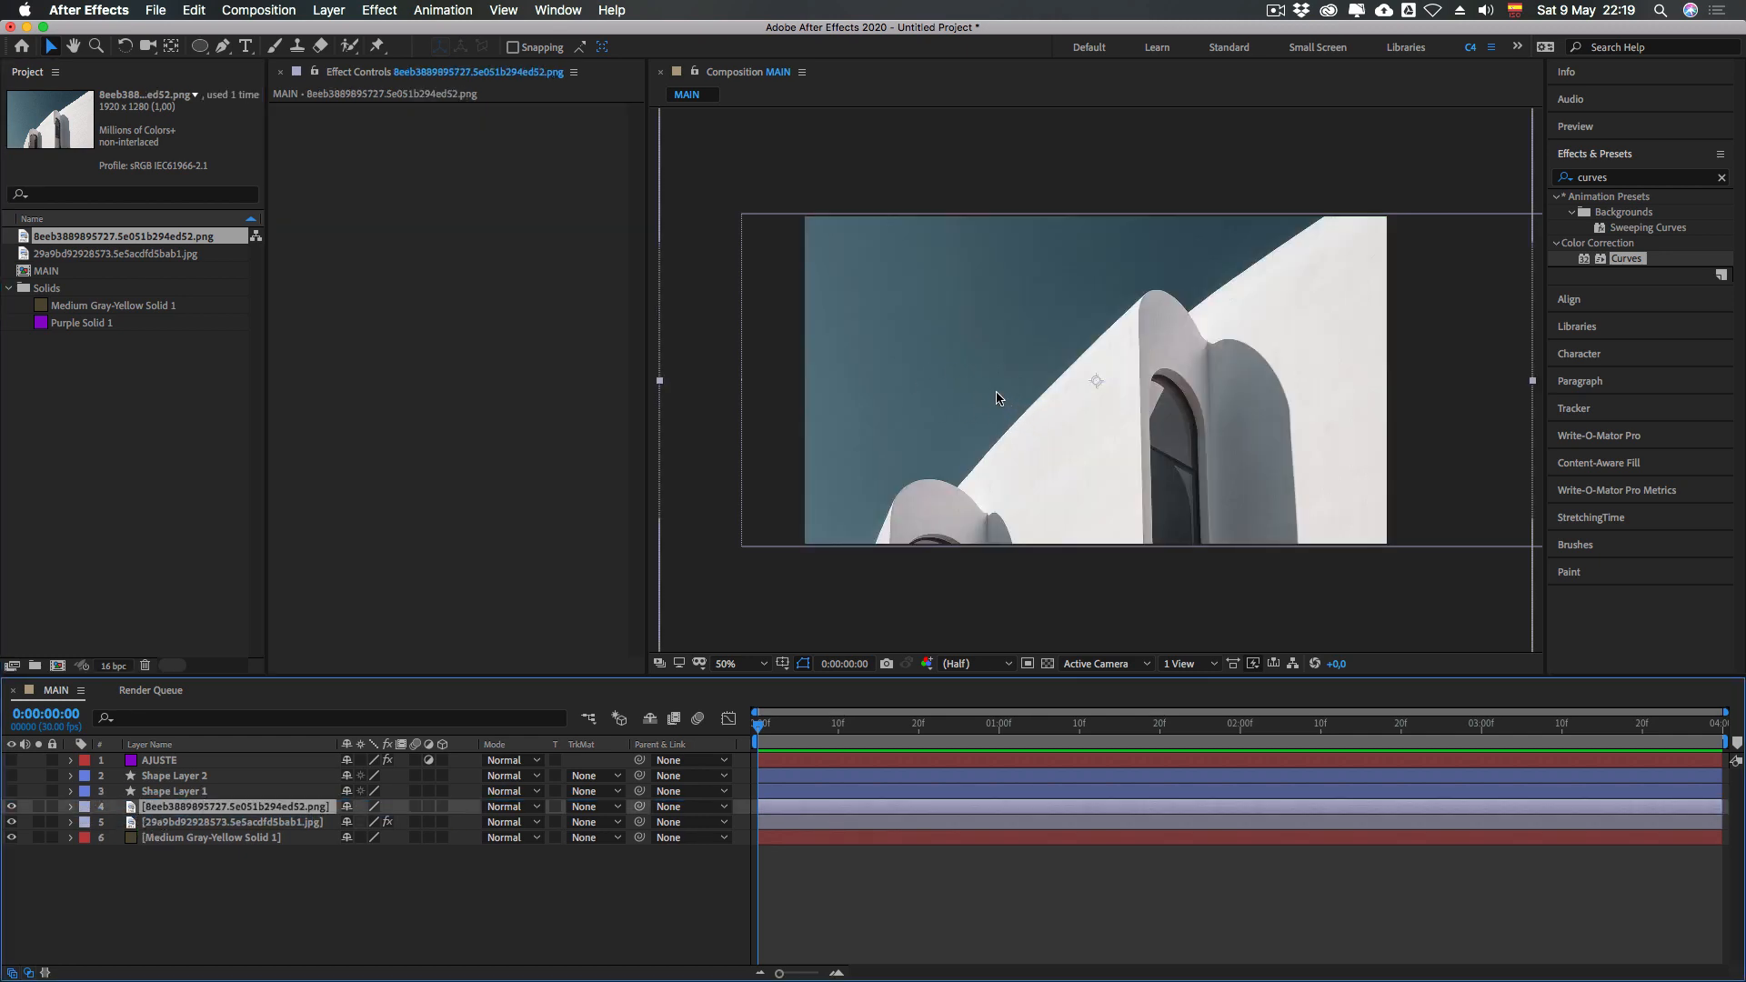
{"action": "left_click_drag", "start_coordinate": [996, 392], "coordinate": [1139, 515]}
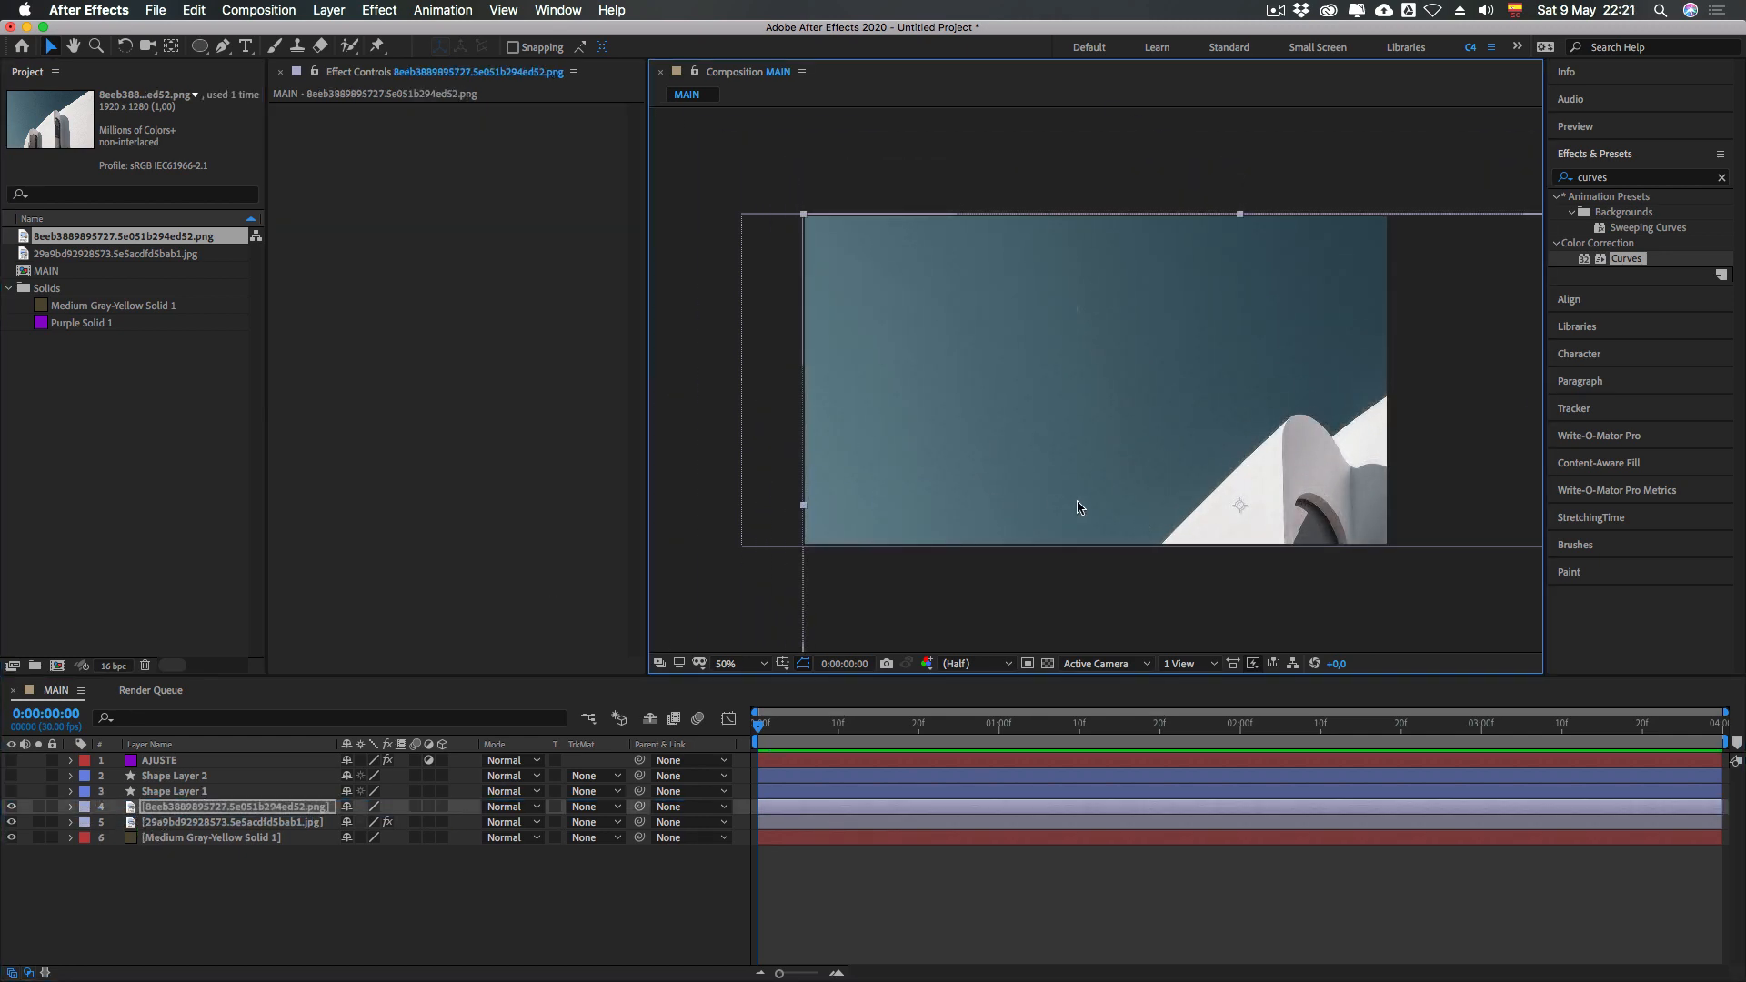
{"action": "left_click_drag", "start_coordinate": [1073, 504], "coordinate": [1024, 434]}
{"action": "left_click_drag", "start_coordinate": [749, 189], "coordinate": [916, 301]}
{"action": "left_click_drag", "start_coordinate": [1093, 430], "coordinate": [1055, 324]}
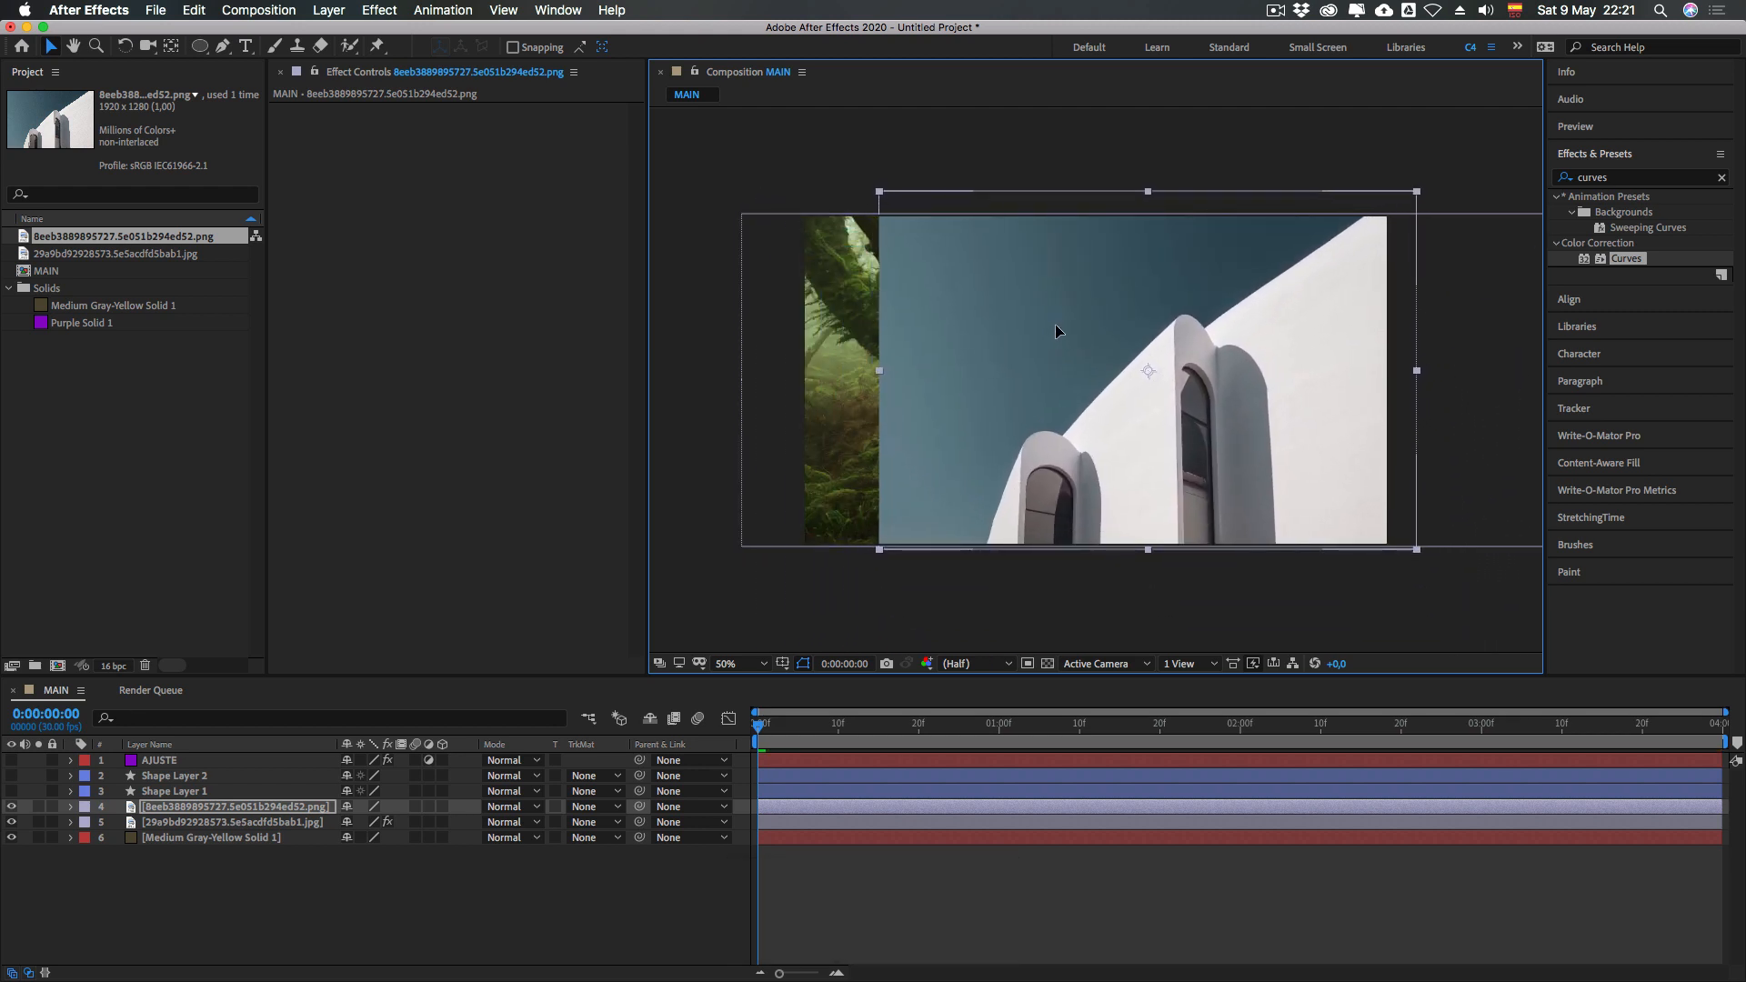
Draw a closed Pen tool mask on the building image along the roofline and around the white facade, excluding the sky
{"action": "left_click", "coordinate": [223, 46]}
{"action": "left_click", "coordinate": [1383, 207]}
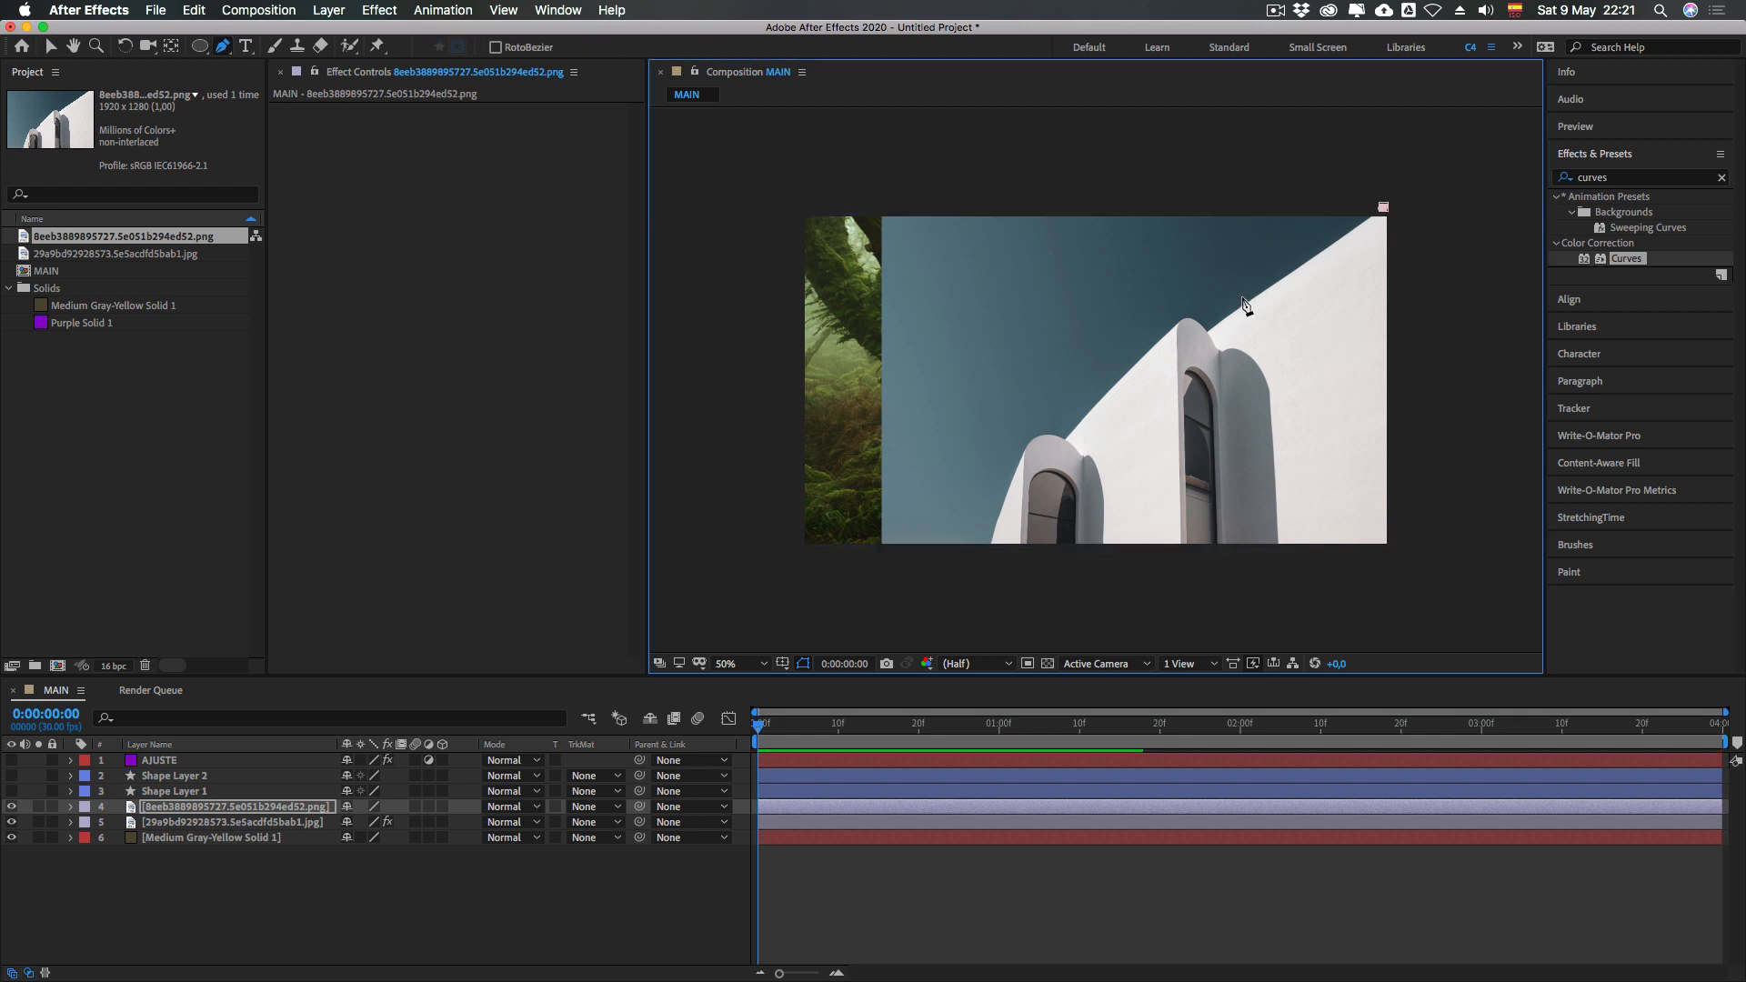
{"action": "left_click", "coordinate": [1211, 327]}
{"action": "left_click", "coordinate": [1181, 323]}
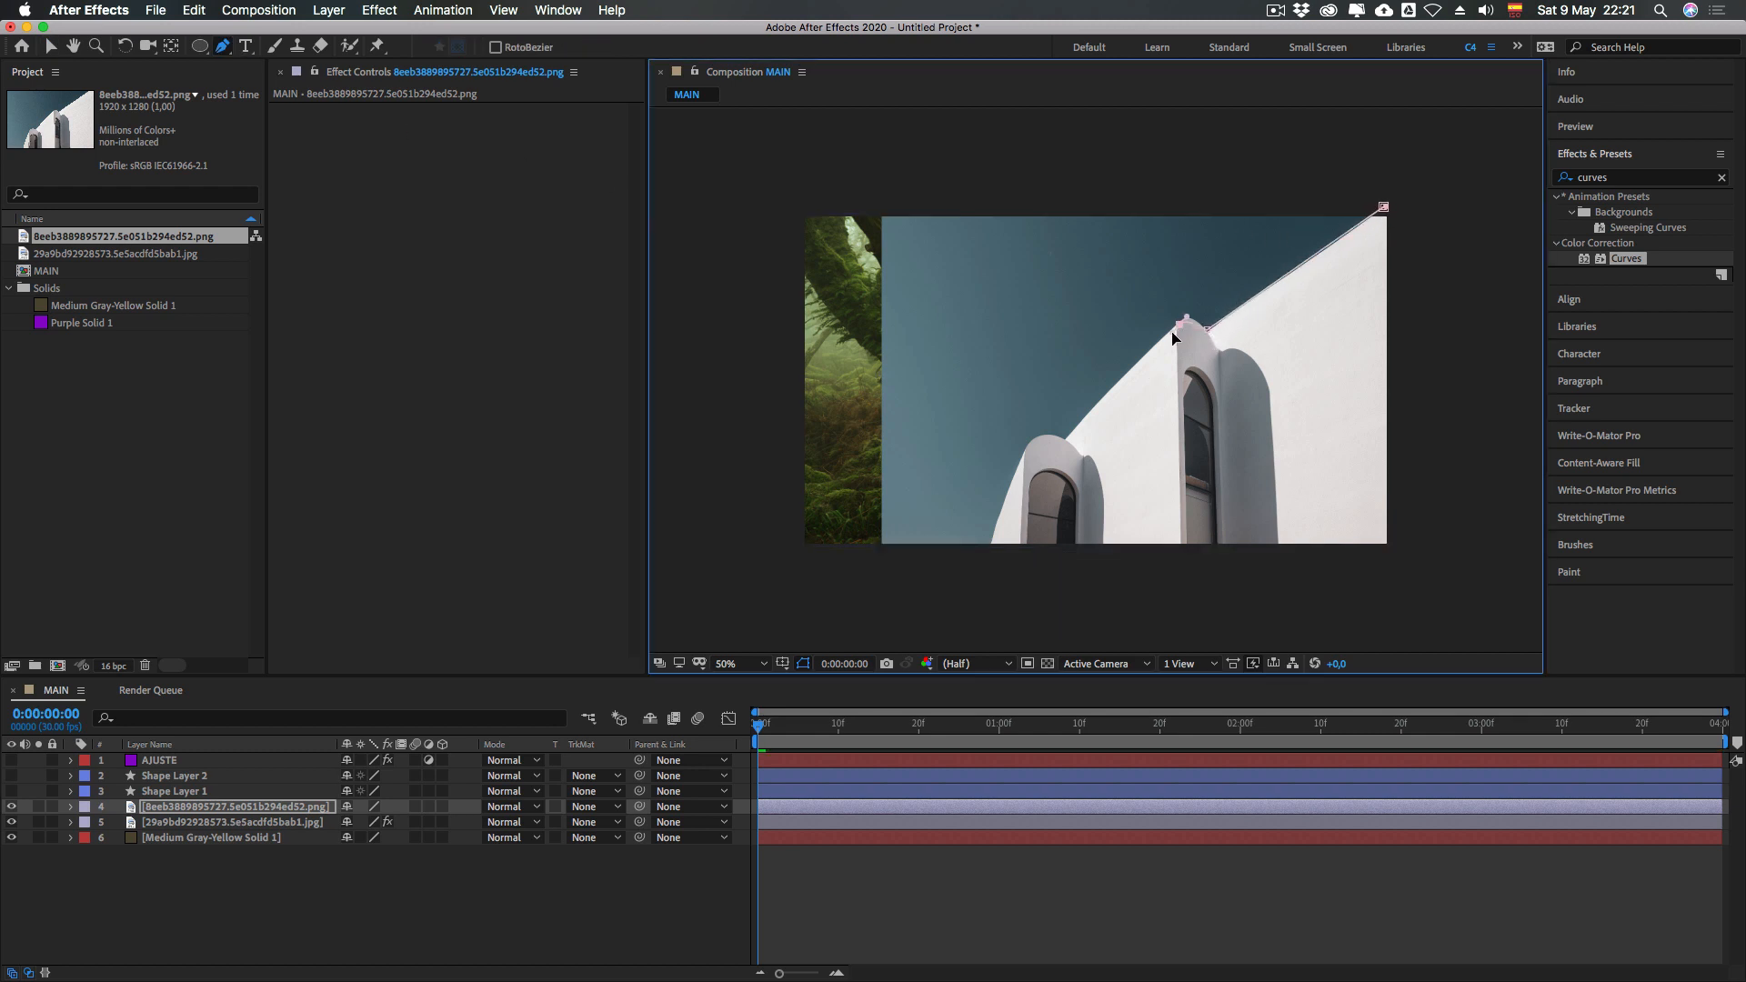
{"action": "left_click", "coordinate": [1168, 335]}
{"action": "left_click", "coordinate": [1065, 437]}
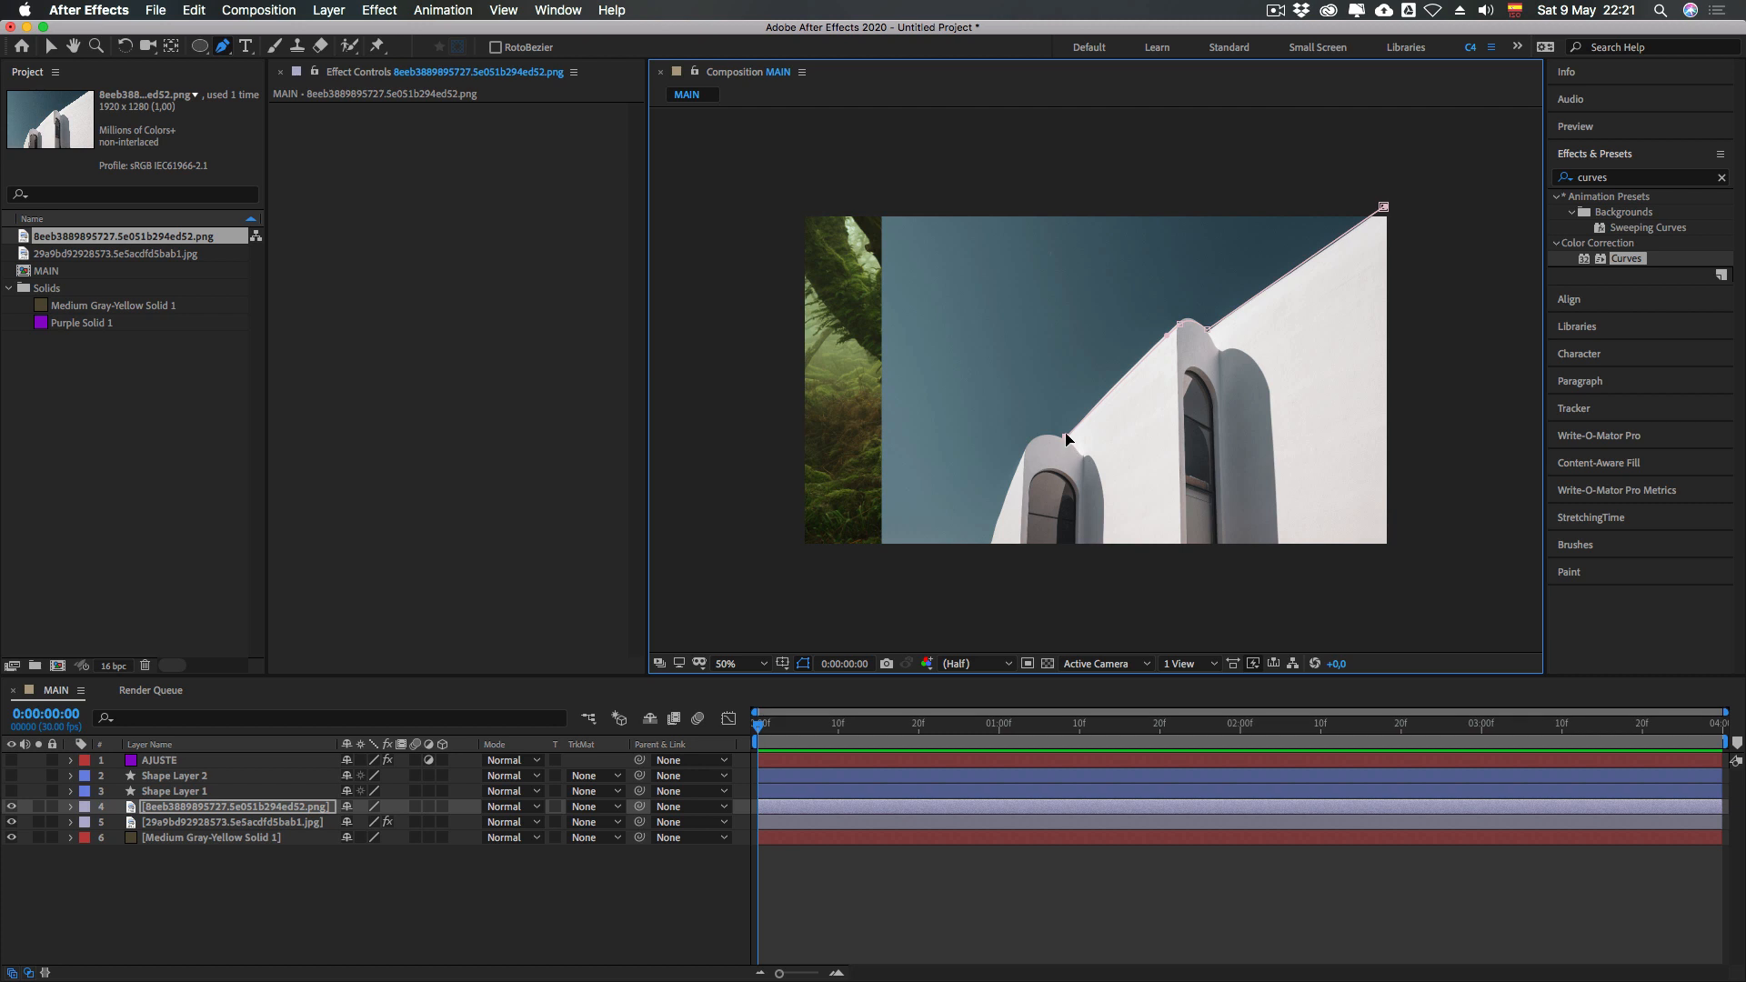
{"action": "left_click_drag", "start_coordinate": [1038, 436], "coordinate": [1030, 446]}
{"action": "left_click", "coordinate": [1010, 490]}
{"action": "left_click", "coordinate": [989, 552]}
{"action": "left_click", "coordinate": [1401, 561]}
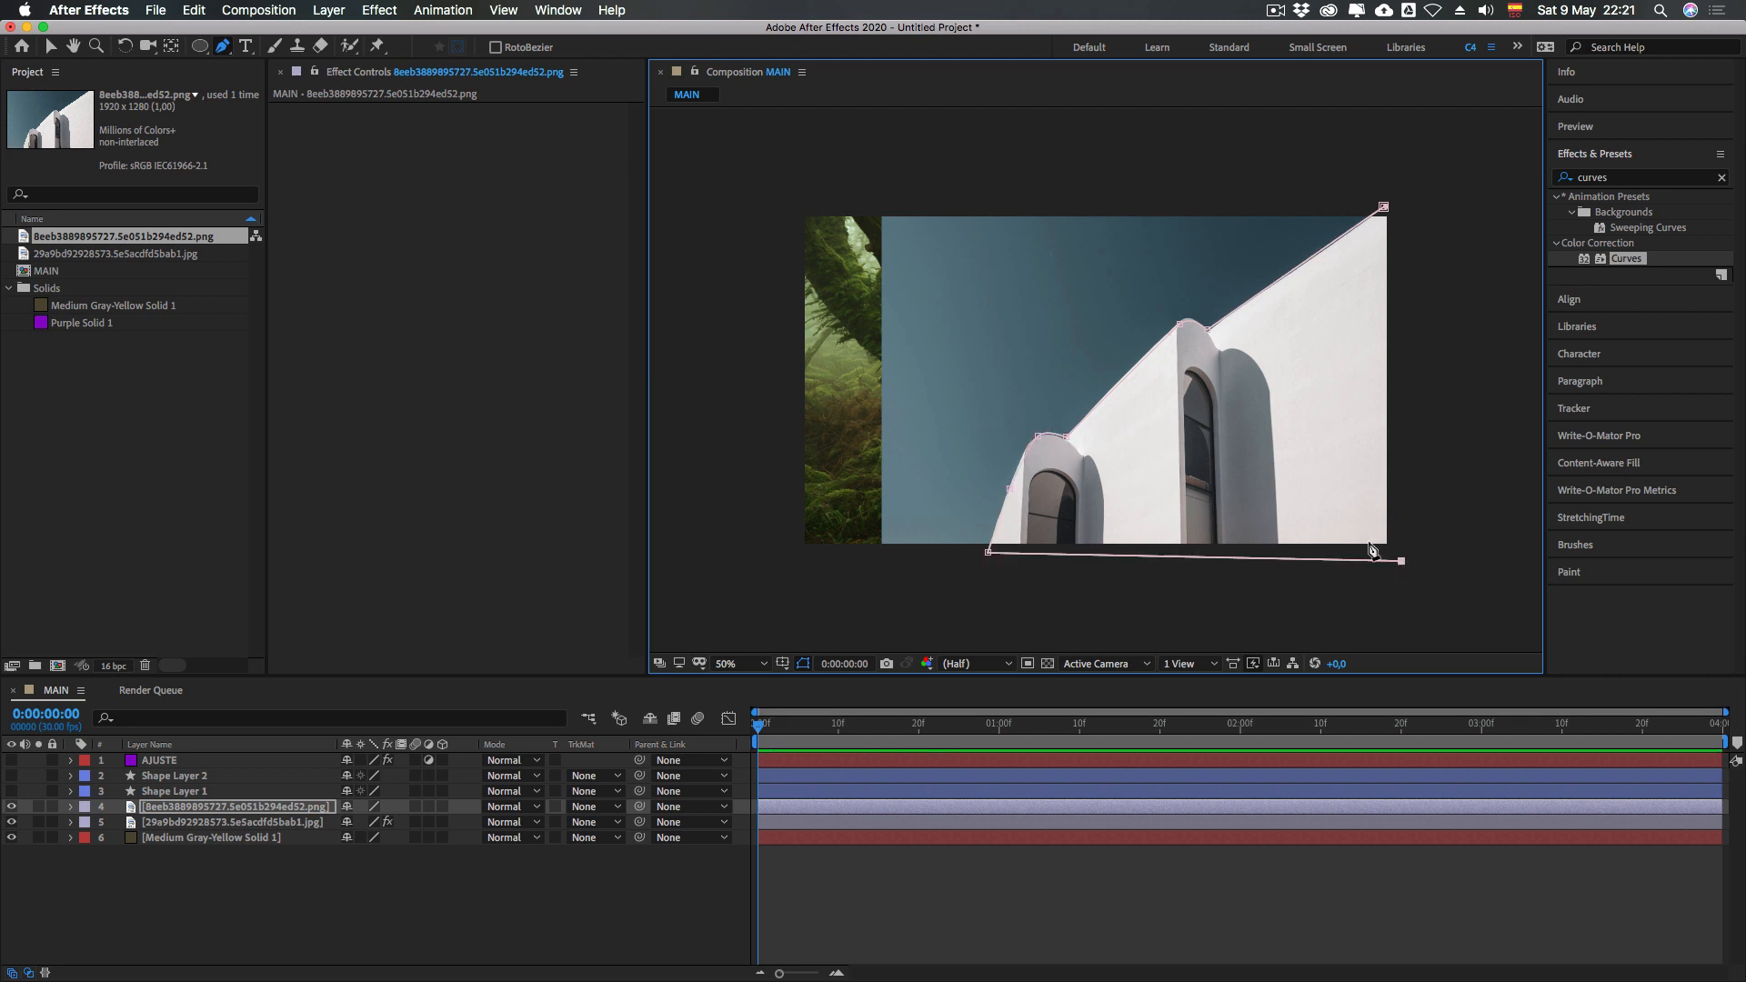
{"action": "left_click", "coordinate": [1402, 209]}
{"action": "left_click", "coordinate": [1383, 207]}
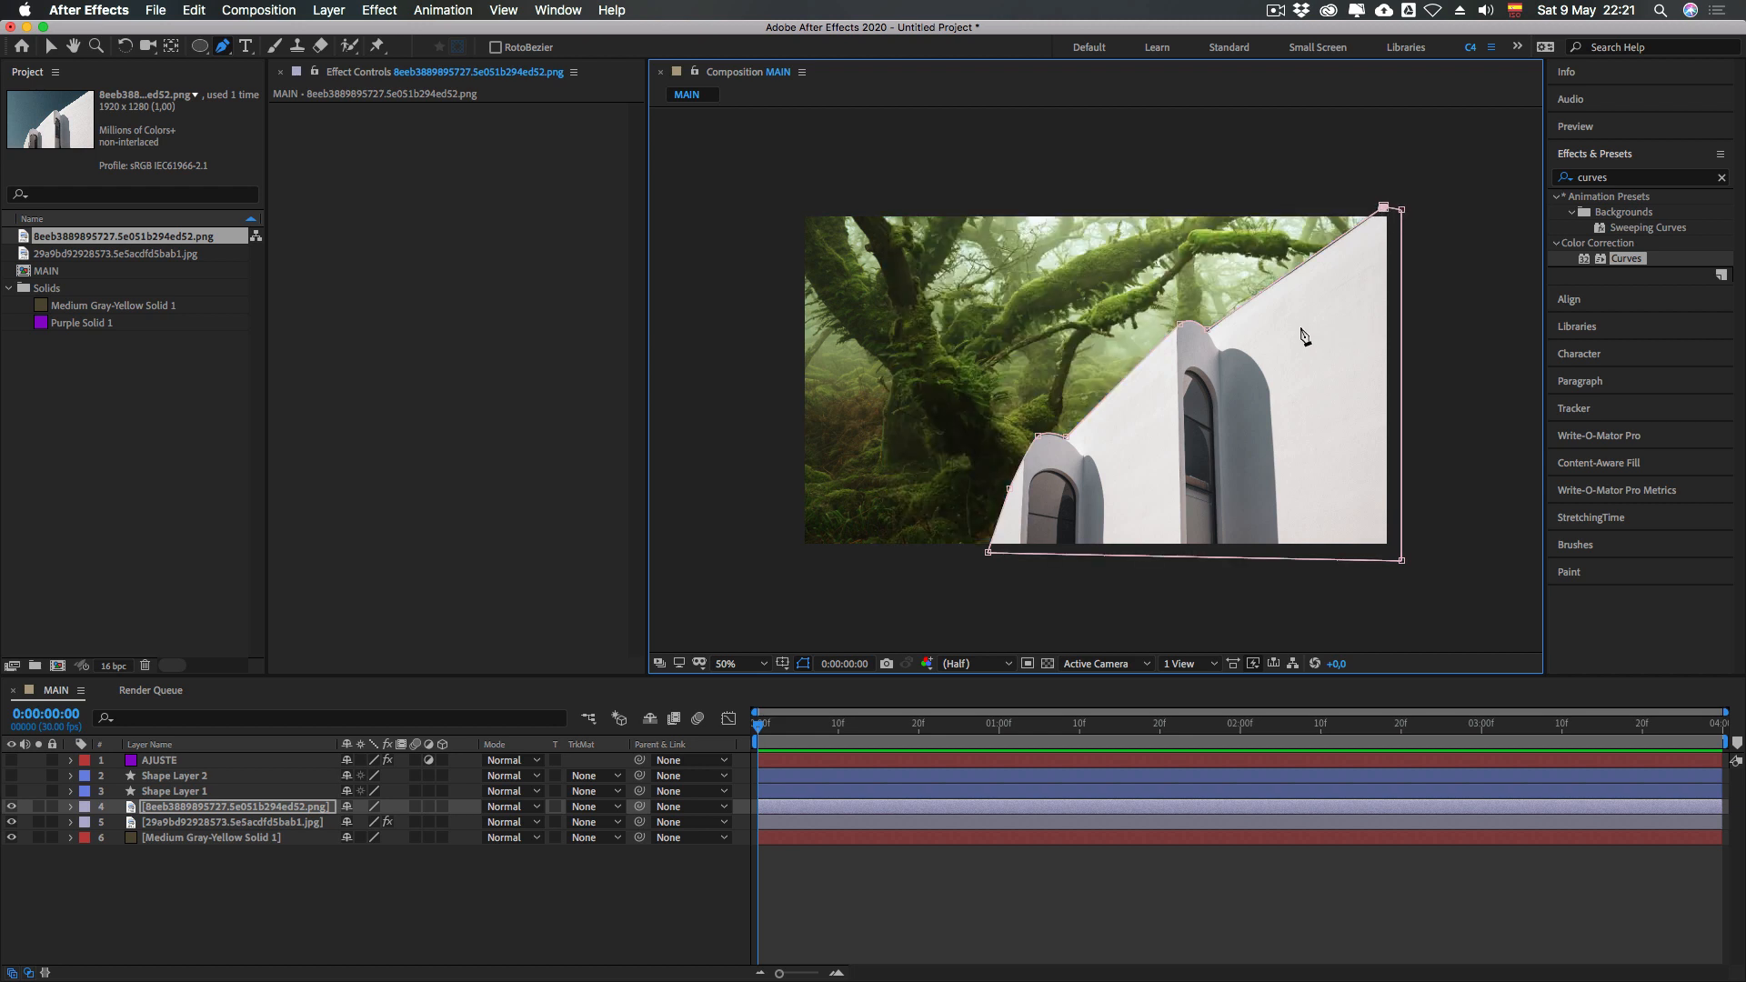
{"action": "left_click", "coordinate": [225, 890]}
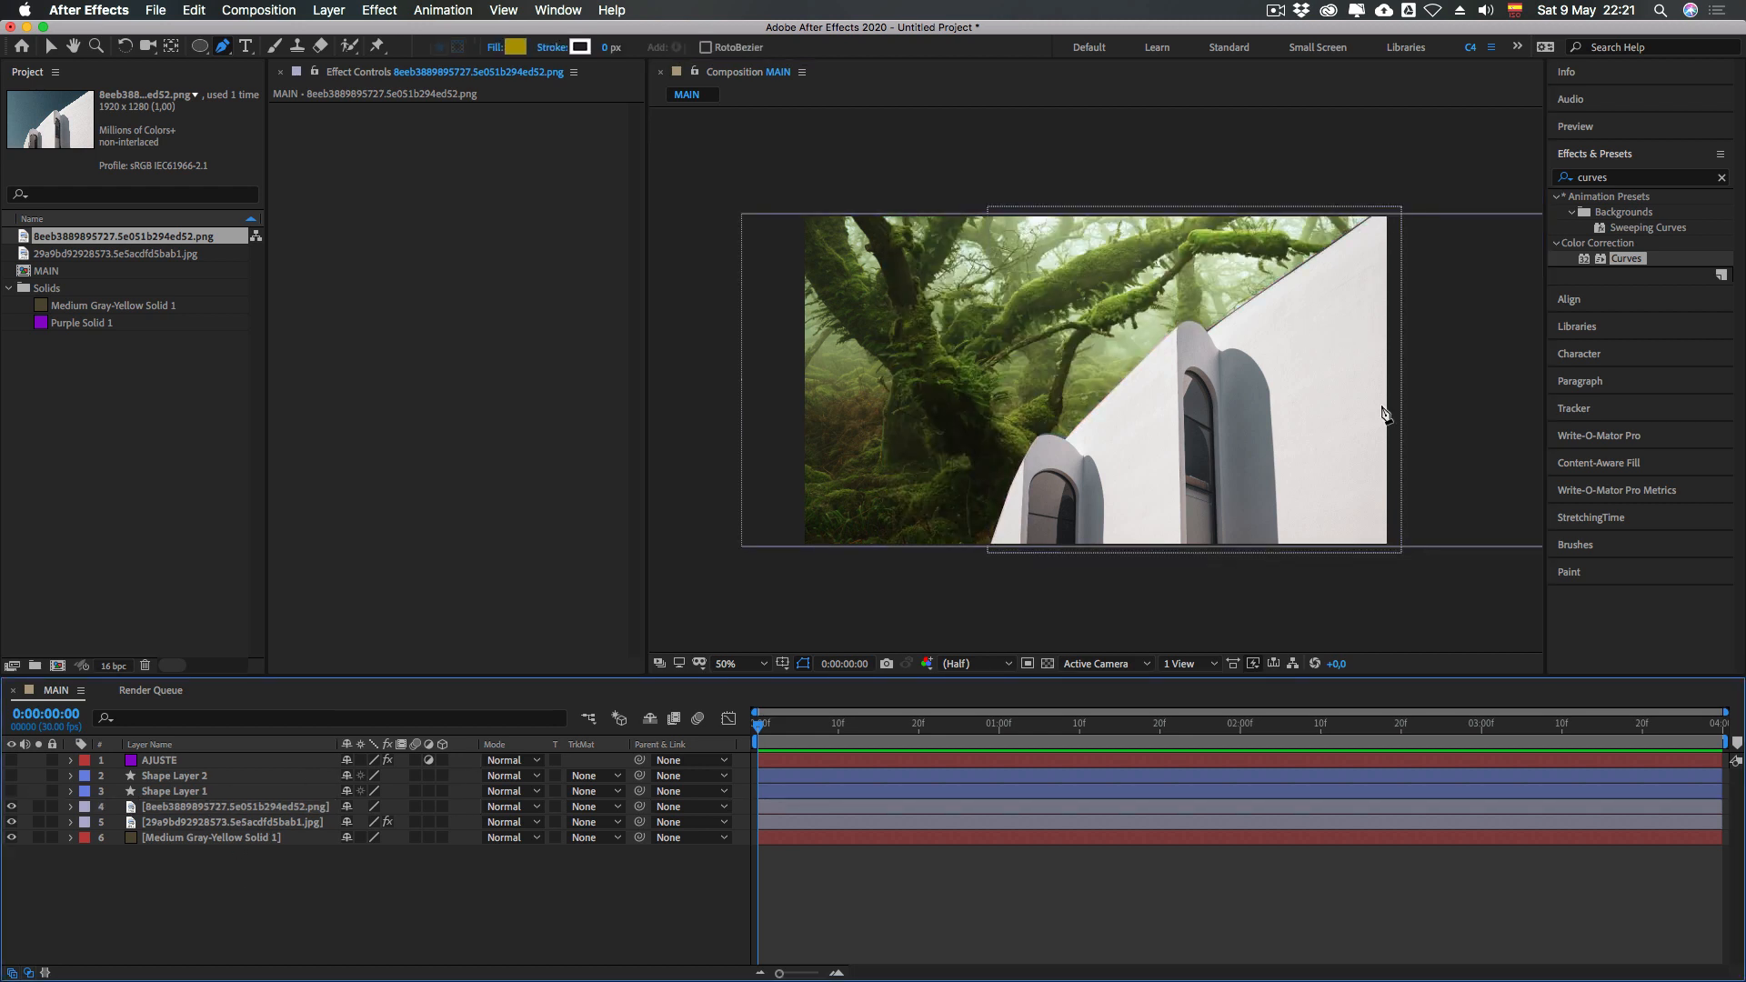
Cut the Curves effect from the forest image layer
{"action": "left_click", "coordinate": [185, 808]}
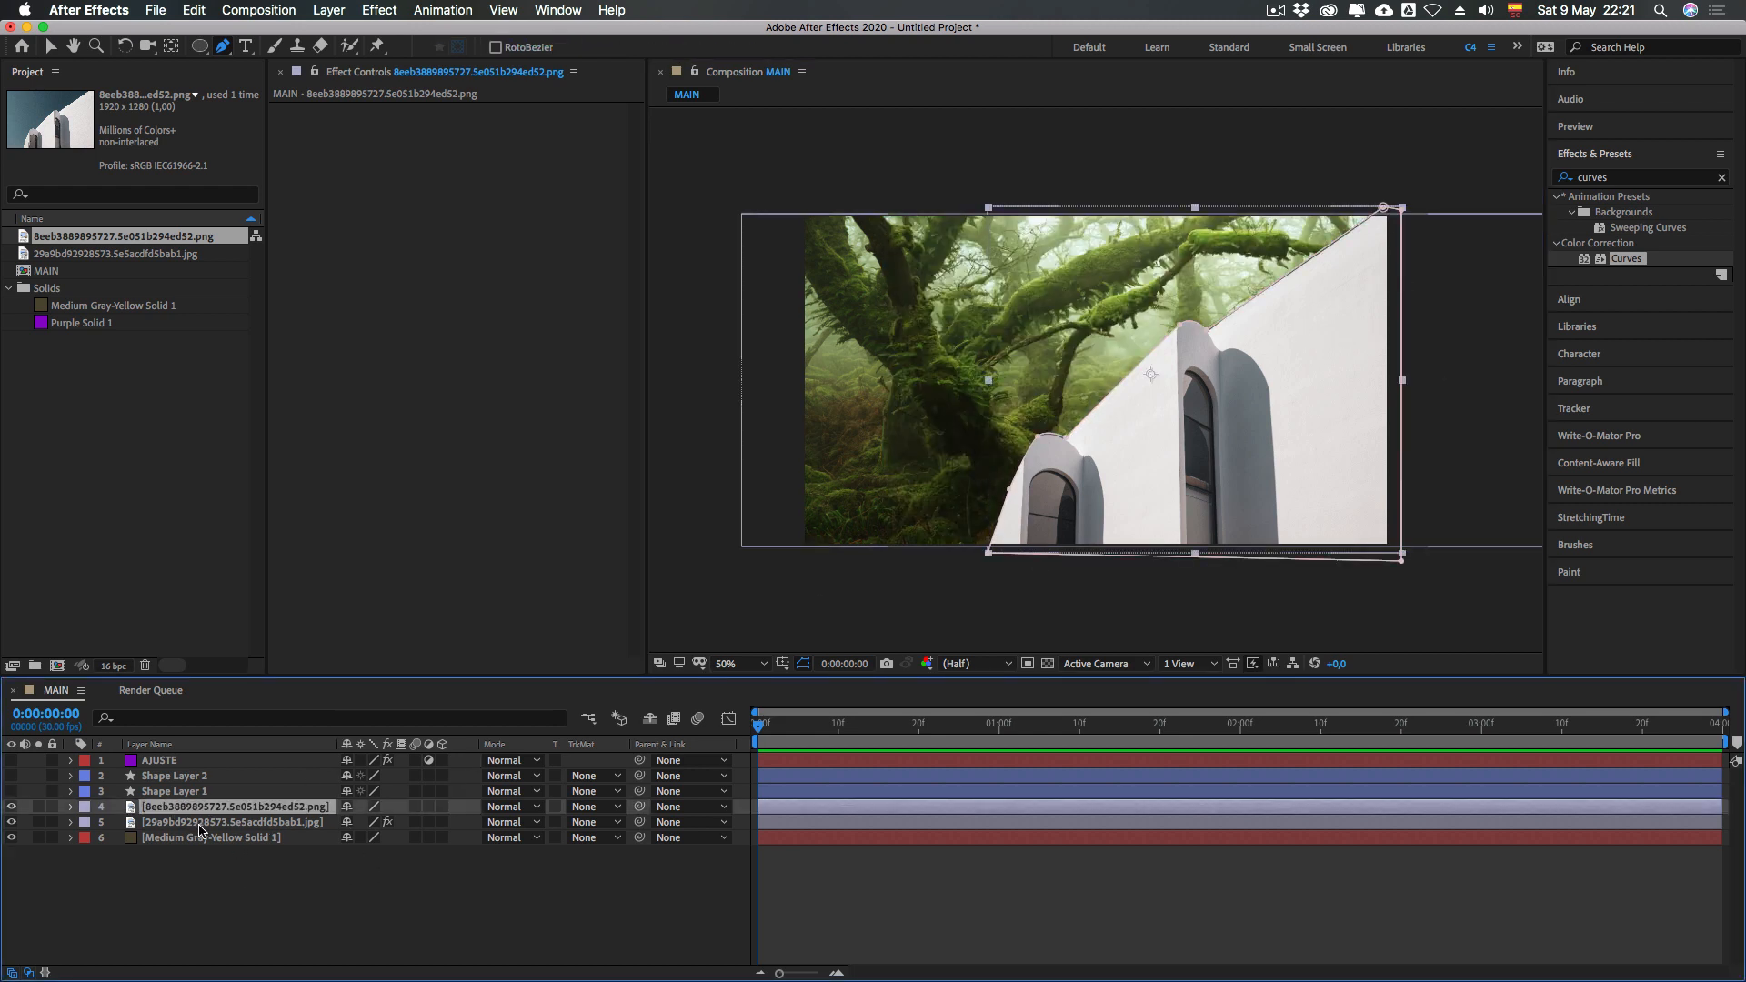
{"action": "left_click", "coordinate": [186, 826]}
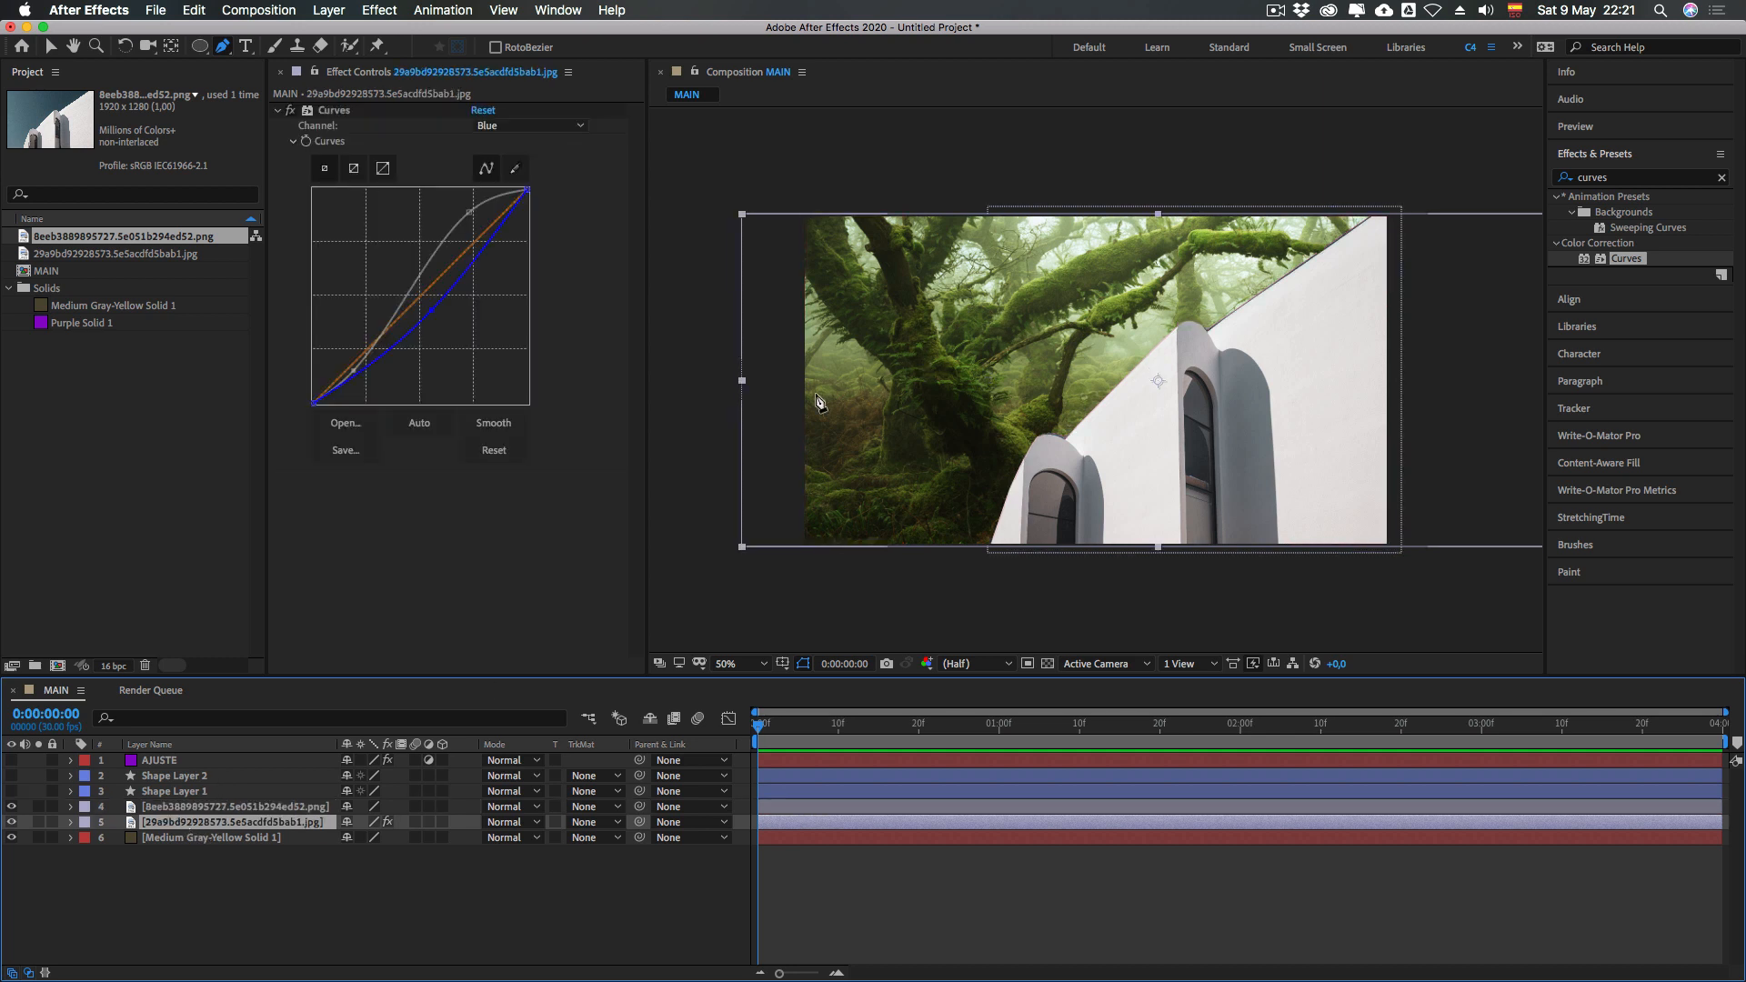
{"action": "left_click", "coordinate": [338, 111]}
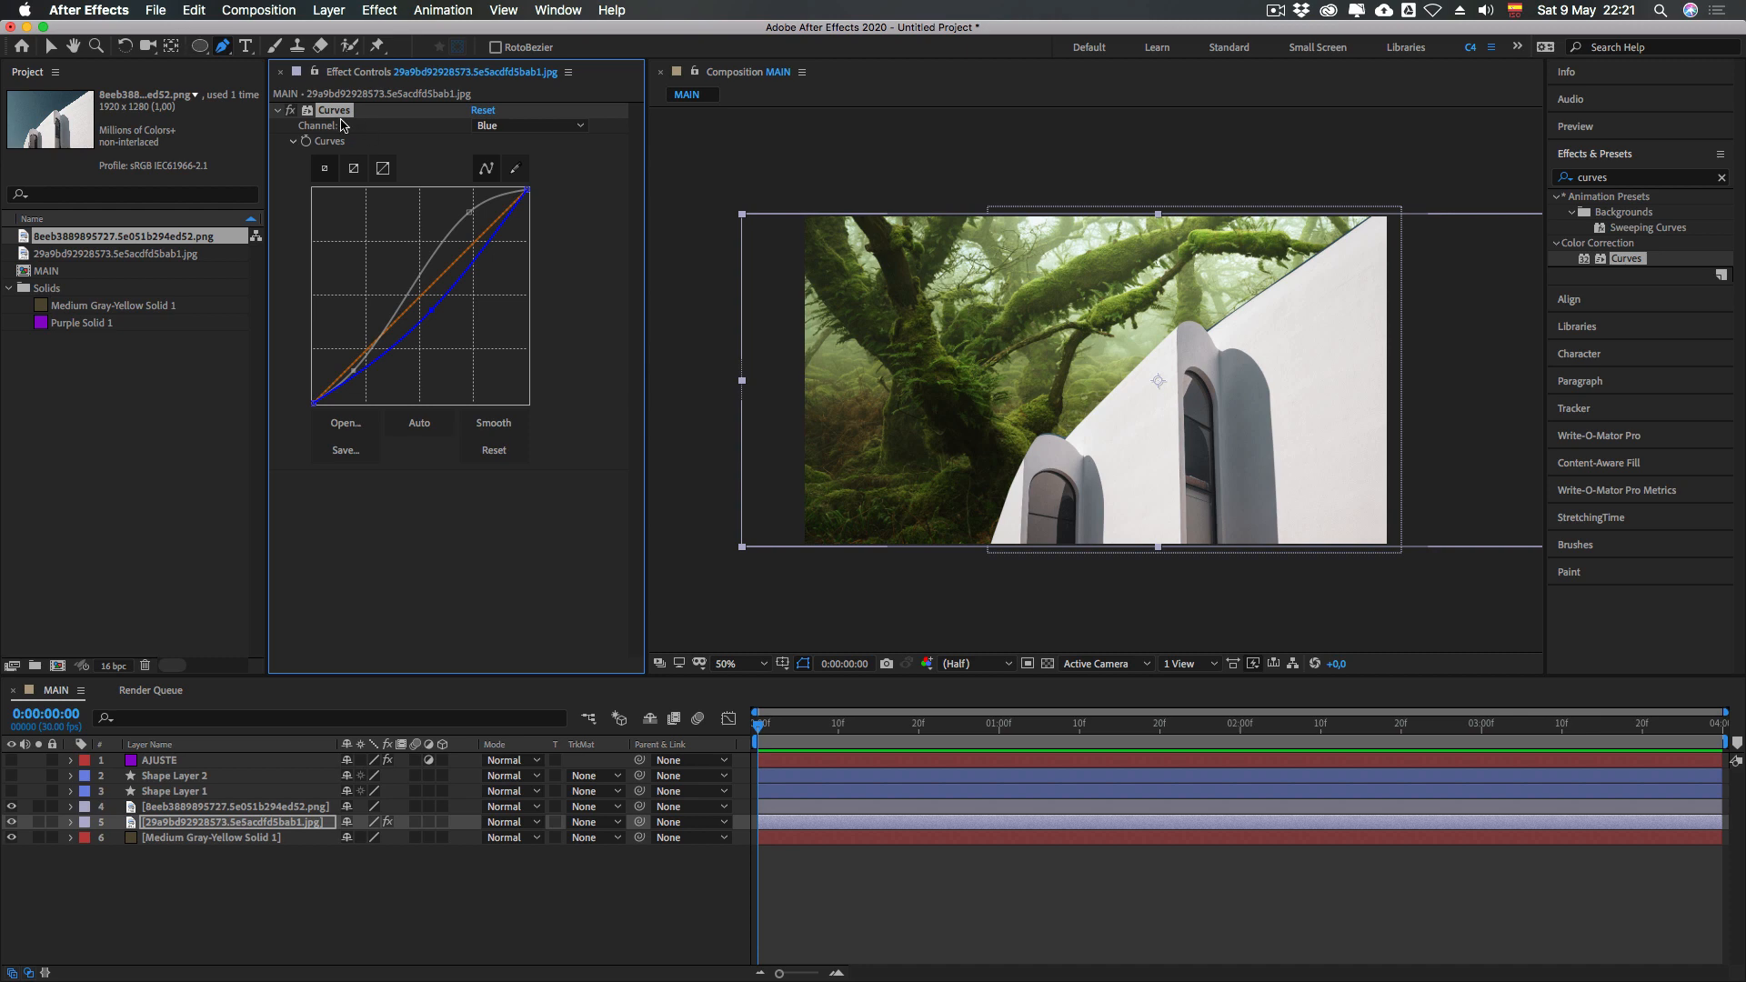
{"action": "left_click", "coordinate": [194, 10]}
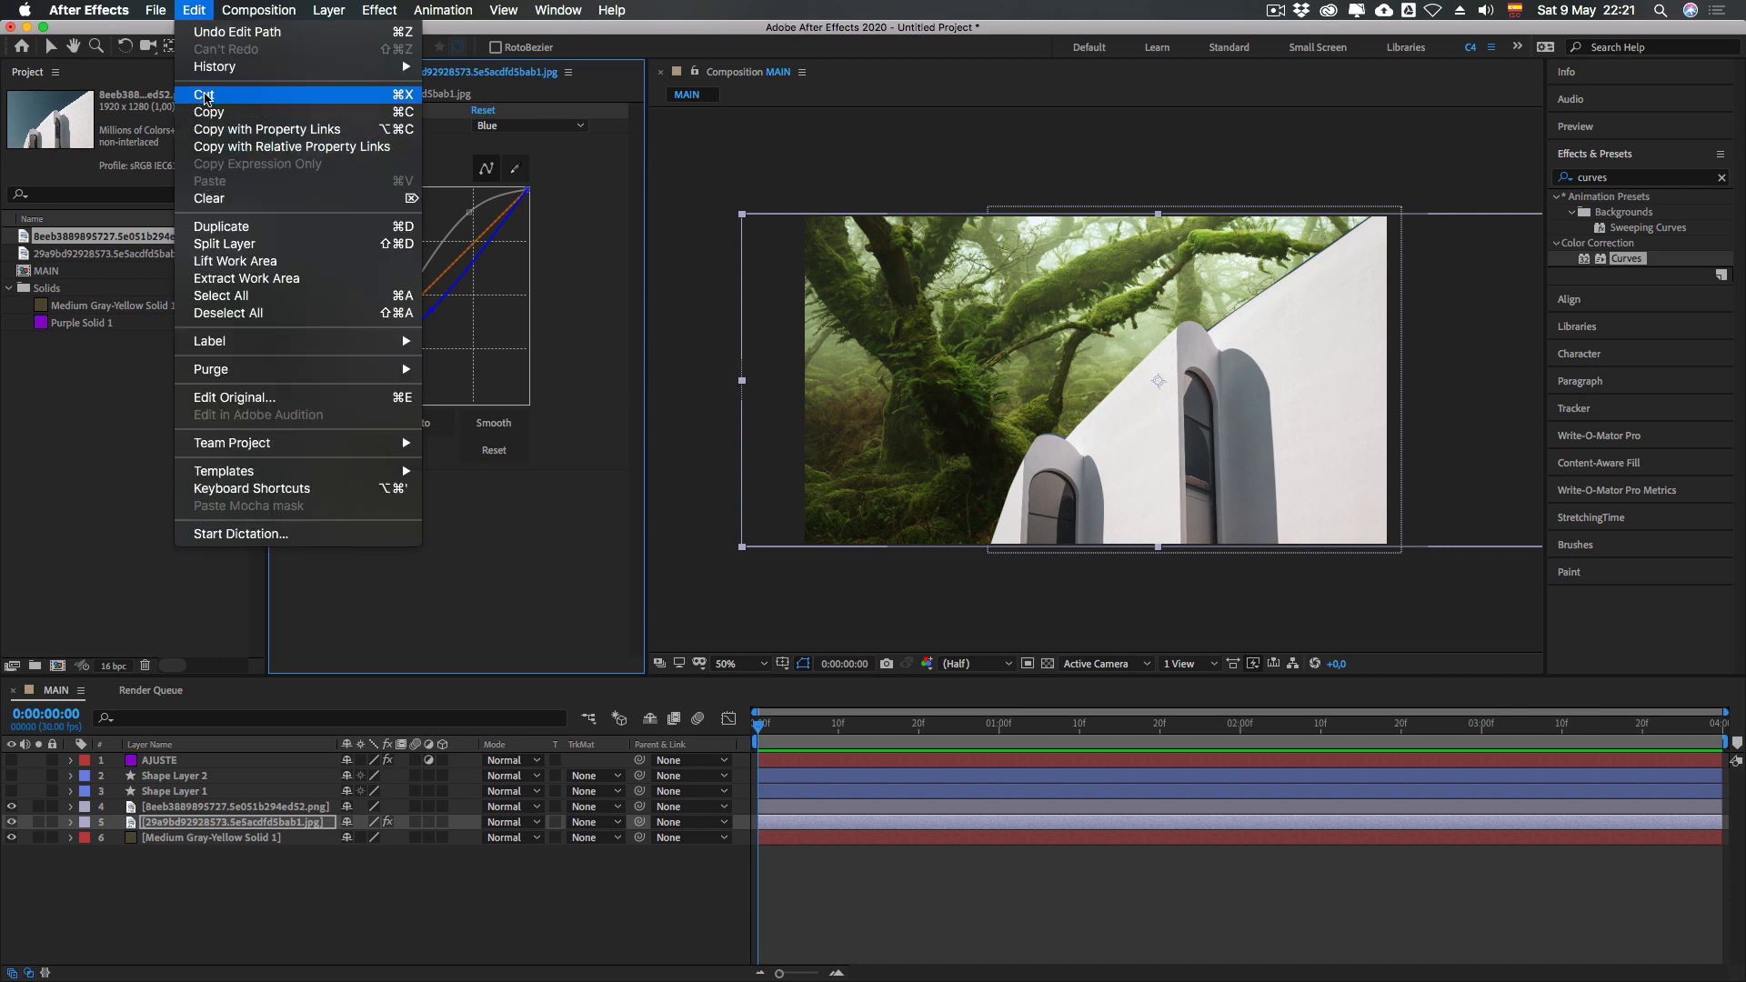
{"action": "left_click", "coordinate": [218, 98]}
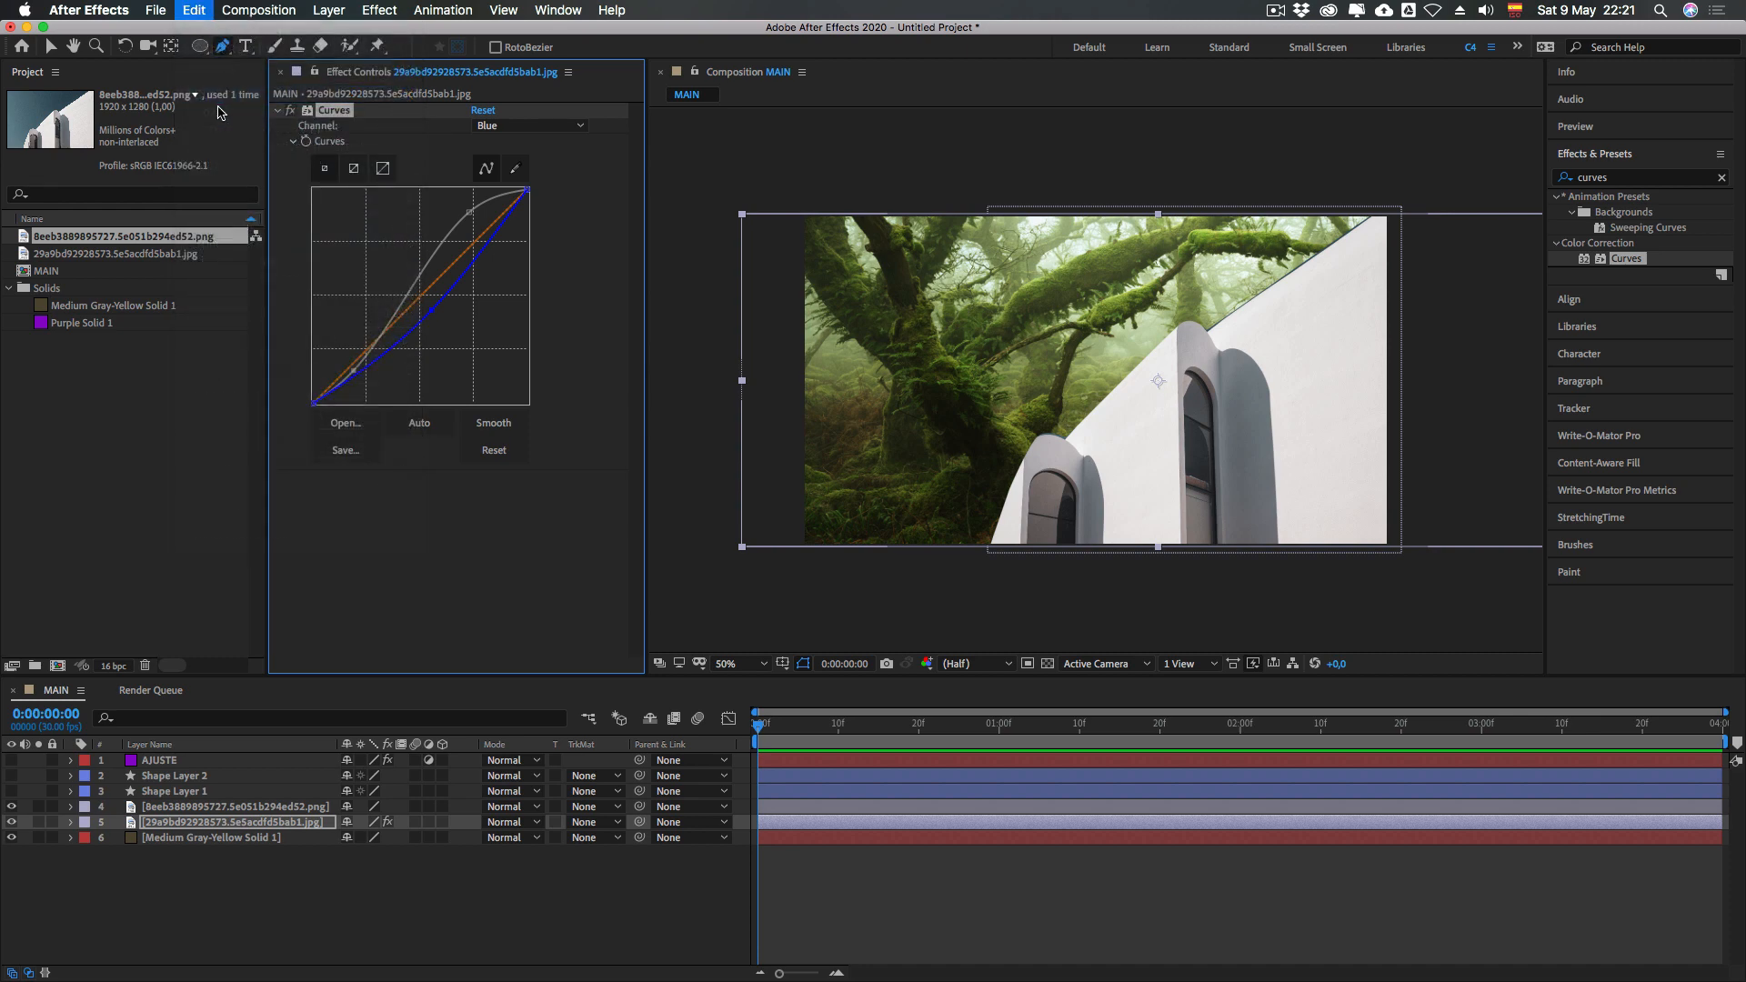
{"action": "left_click", "coordinate": [211, 872]}
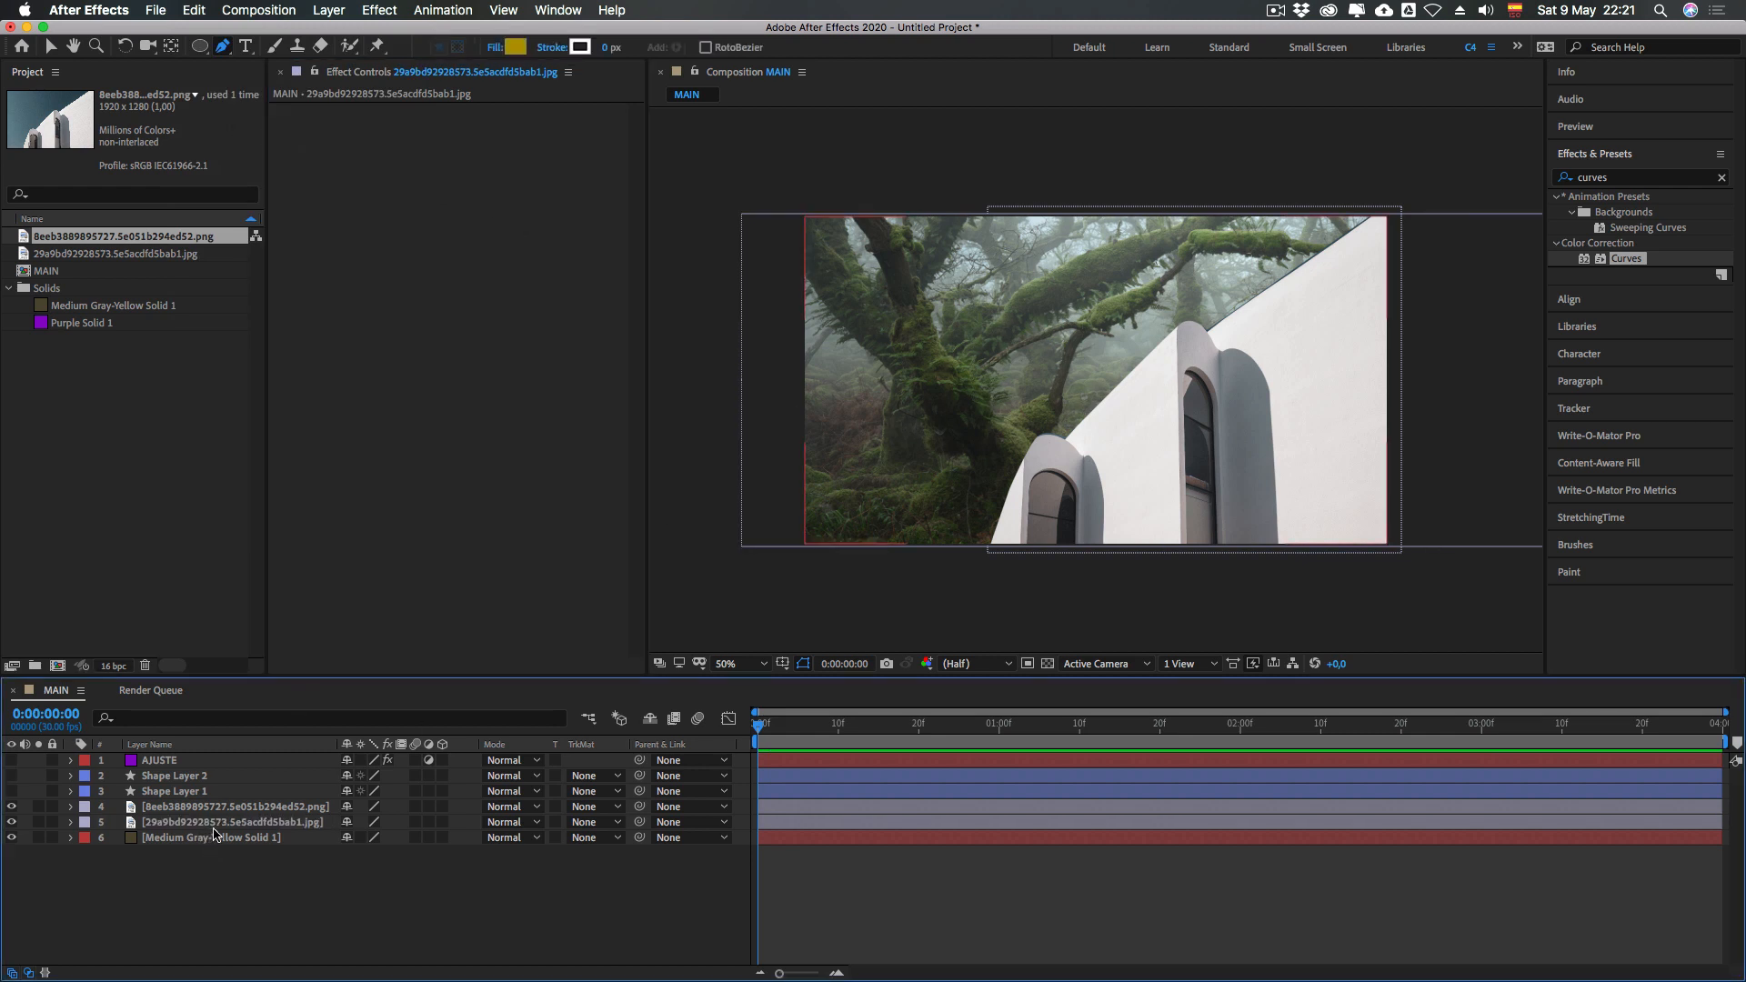
Make the AJUSTE adjustment layer visible and expand its Tint effect settings
{"action": "key", "text": "v"}
{"action": "left_click", "coordinate": [164, 760]}
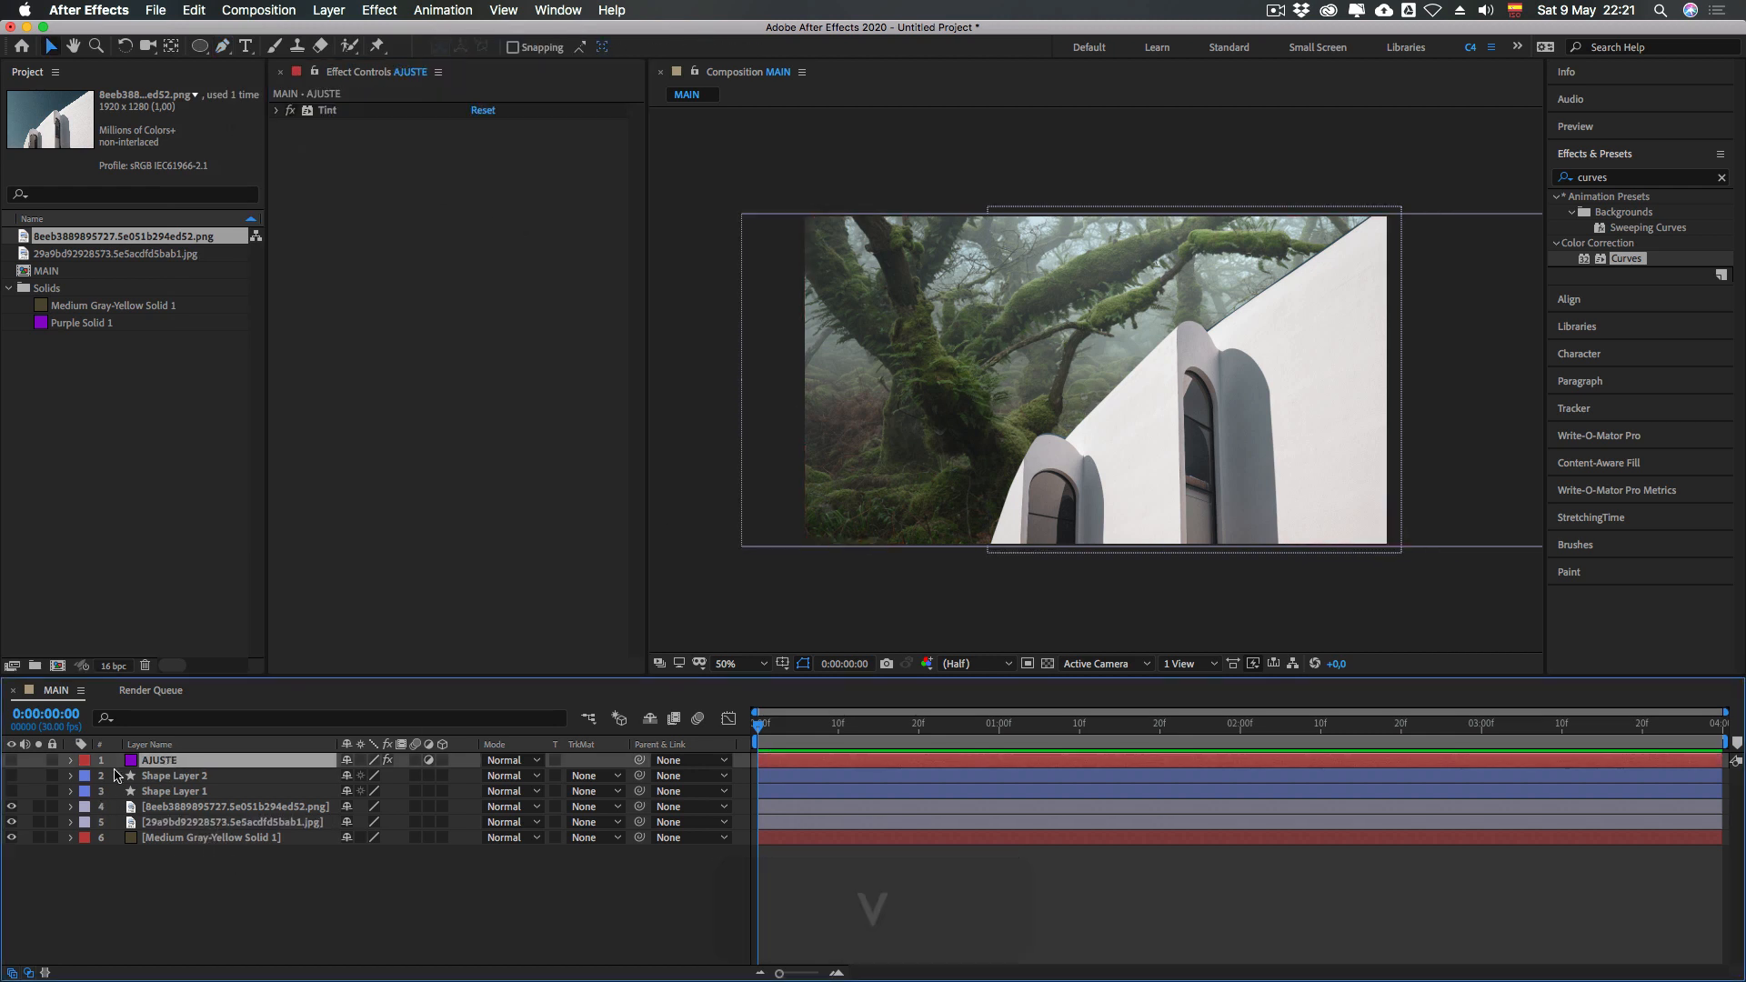
{"action": "left_click", "coordinate": [11, 760]}
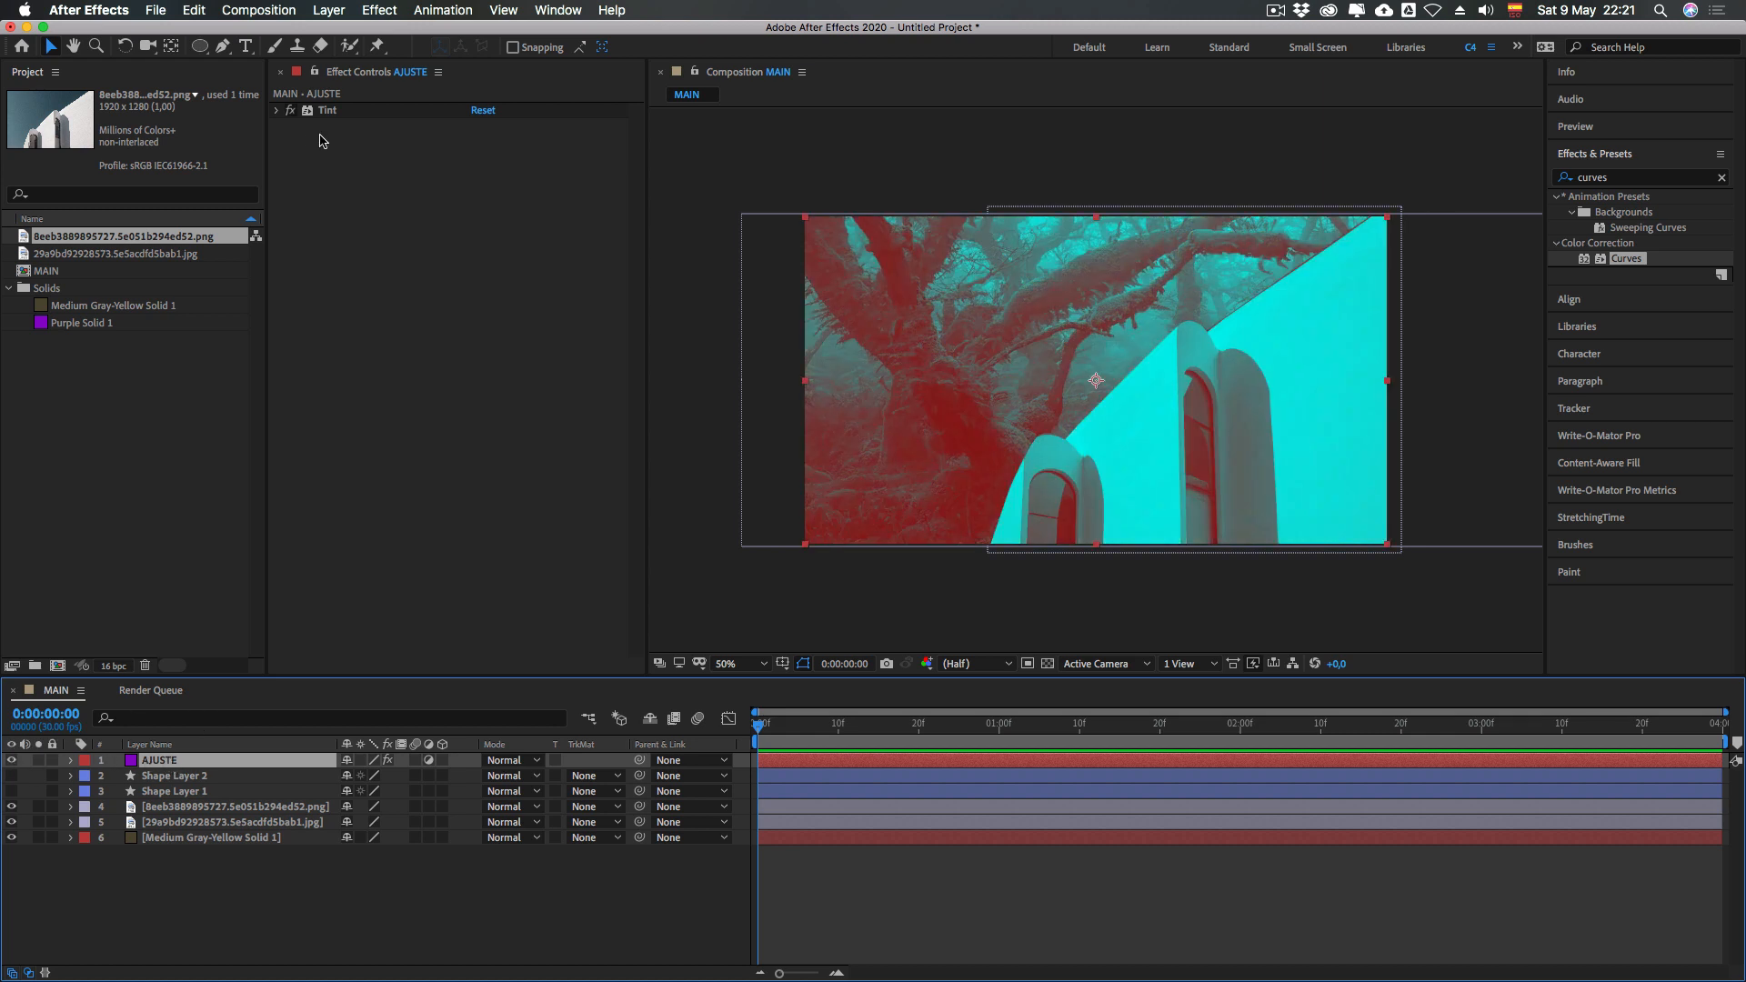
{"action": "left_click", "coordinate": [276, 110]}
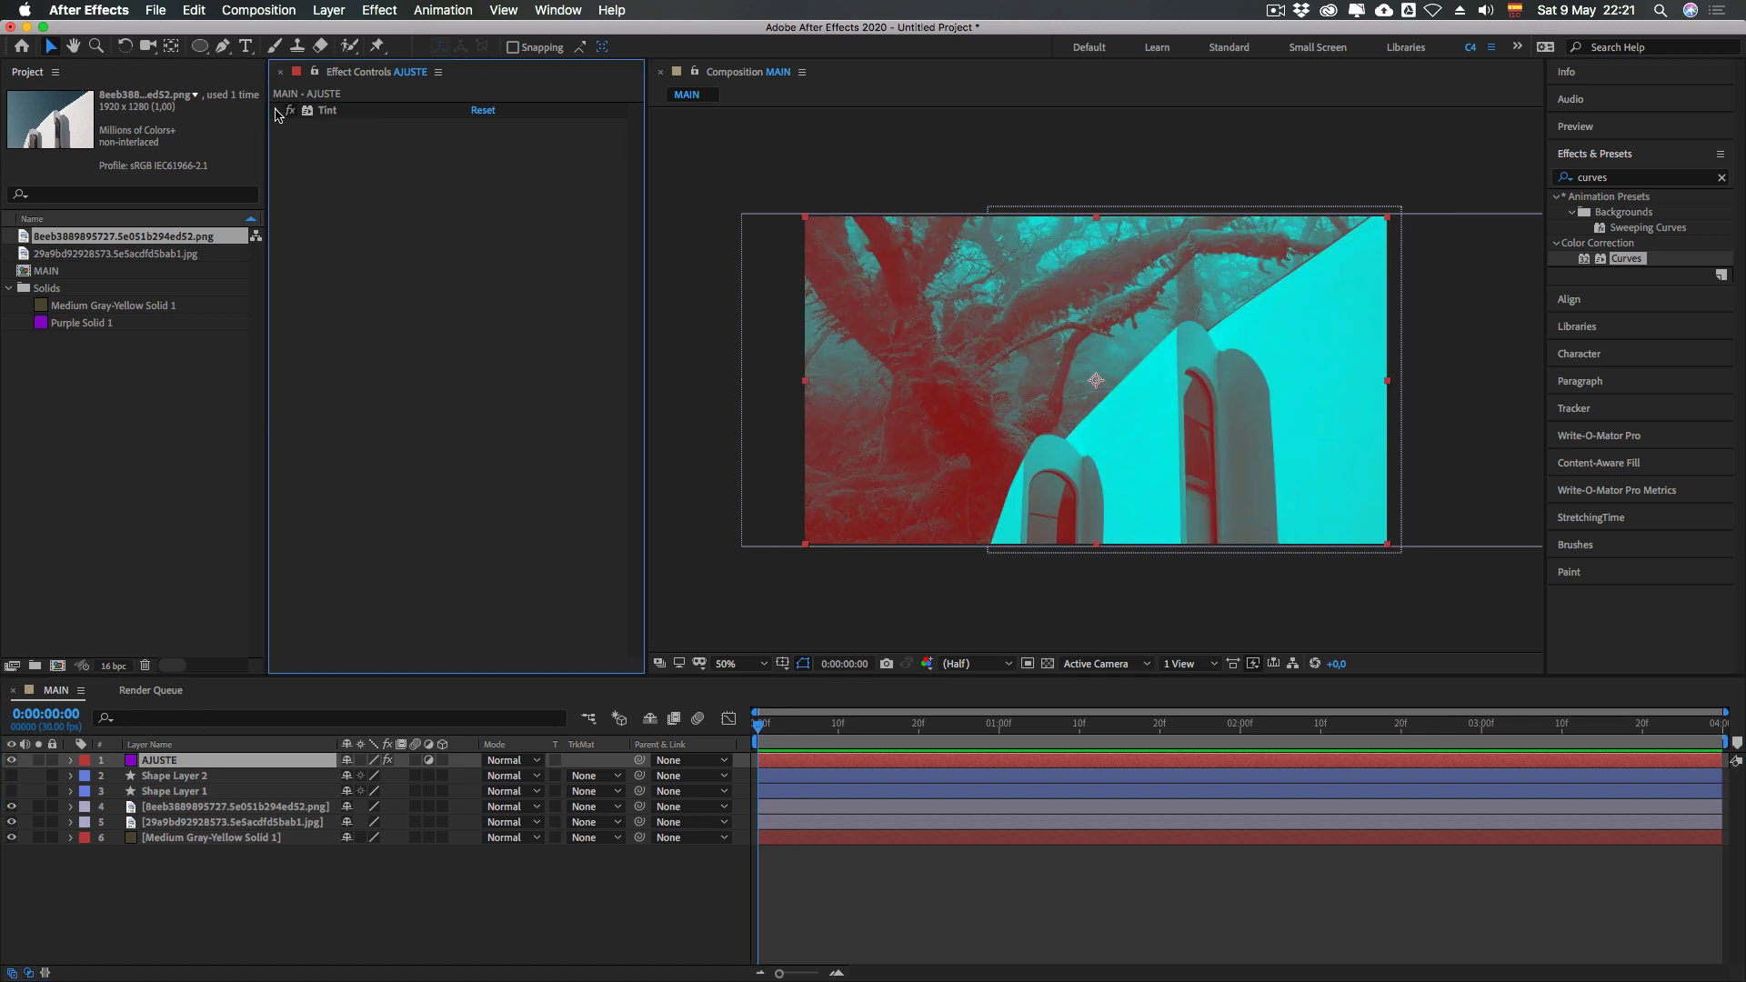
{"action": "left_click", "coordinate": [405, 113]}
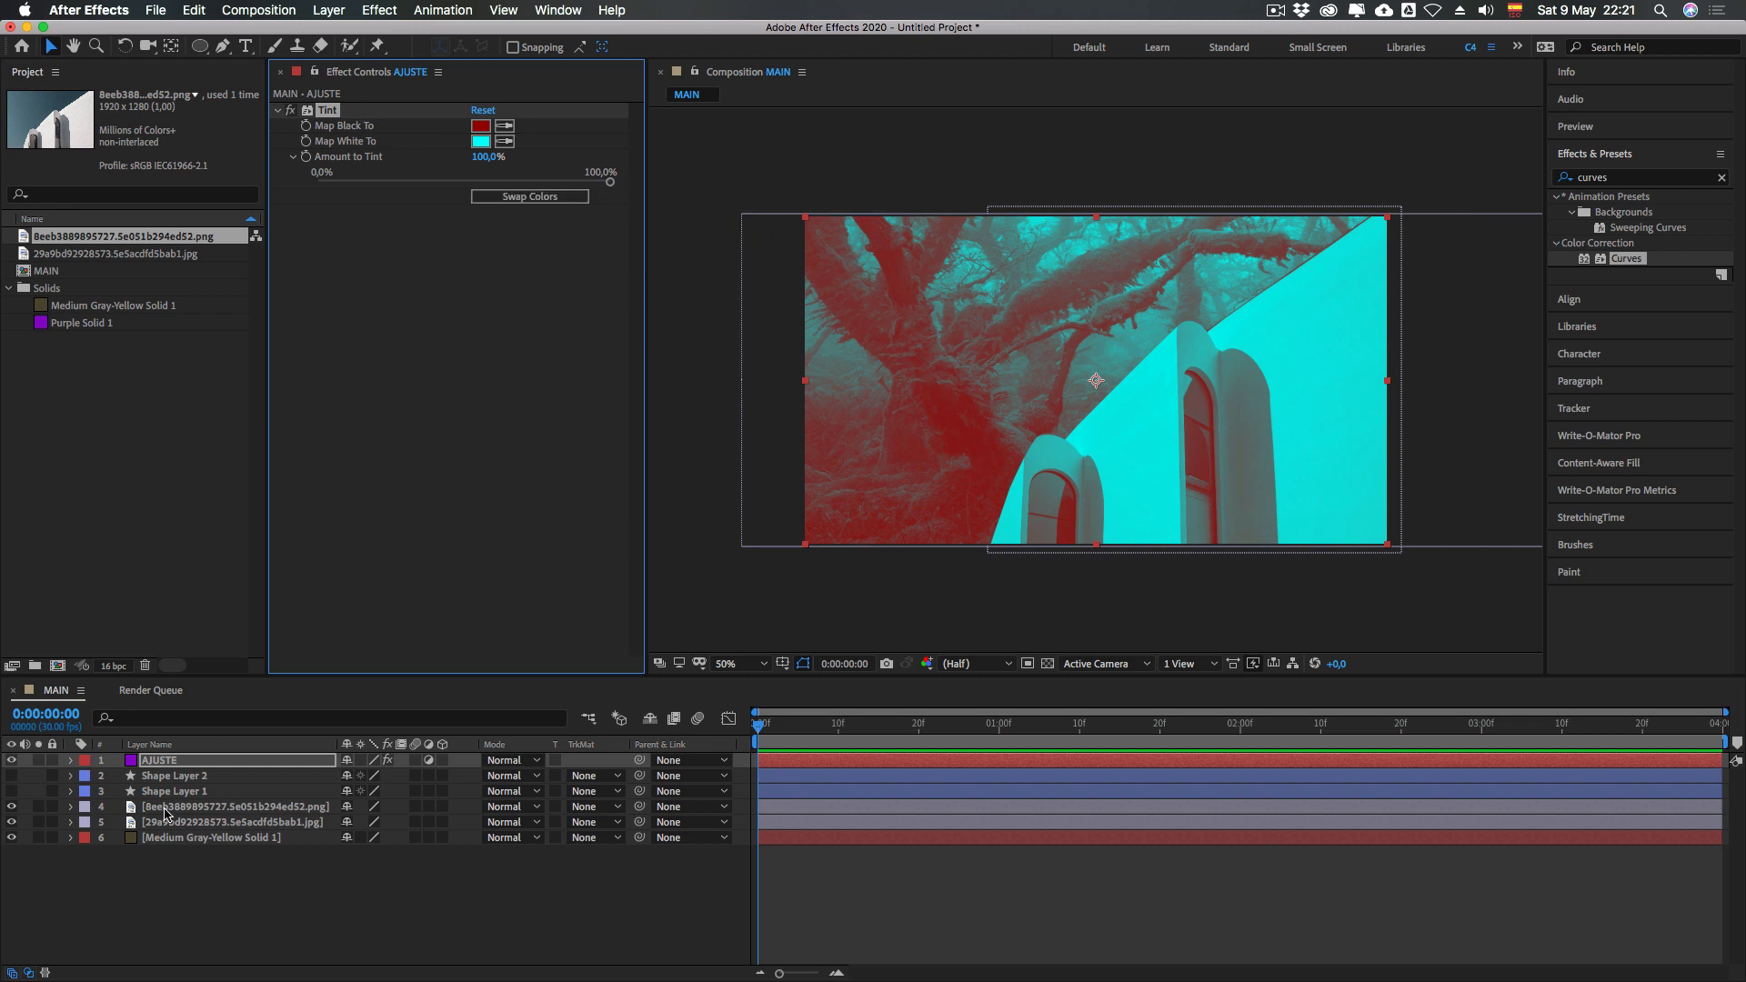
Examine the building and forest image layers in turn against the AJUSTE layer to see where the Tint effect is applied
{"action": "left_click", "coordinate": [184, 864]}
{"action": "left_click", "coordinate": [159, 807]}
{"action": "left_click", "coordinate": [158, 823]}
{"action": "left_click", "coordinate": [157, 808]}
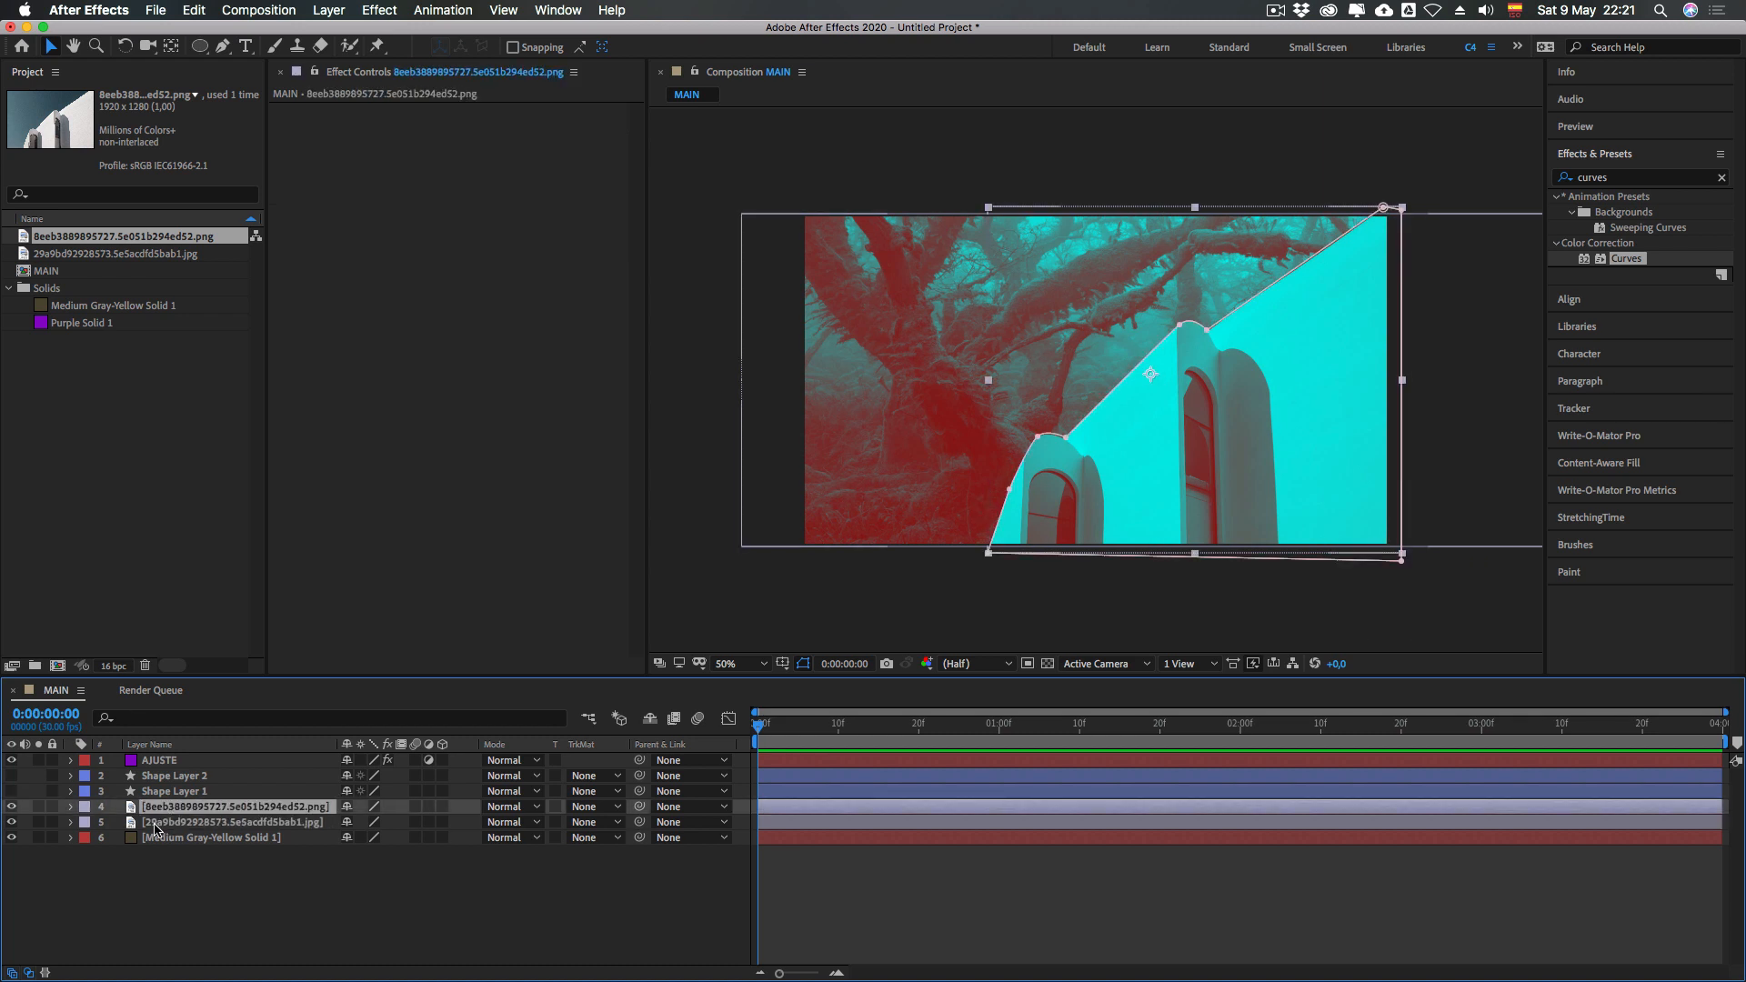
{"action": "left_click", "coordinate": [157, 822]}
{"action": "left_click", "coordinate": [156, 807]}
{"action": "left_click", "coordinate": [157, 822]}
{"action": "left_click", "coordinate": [164, 760]}
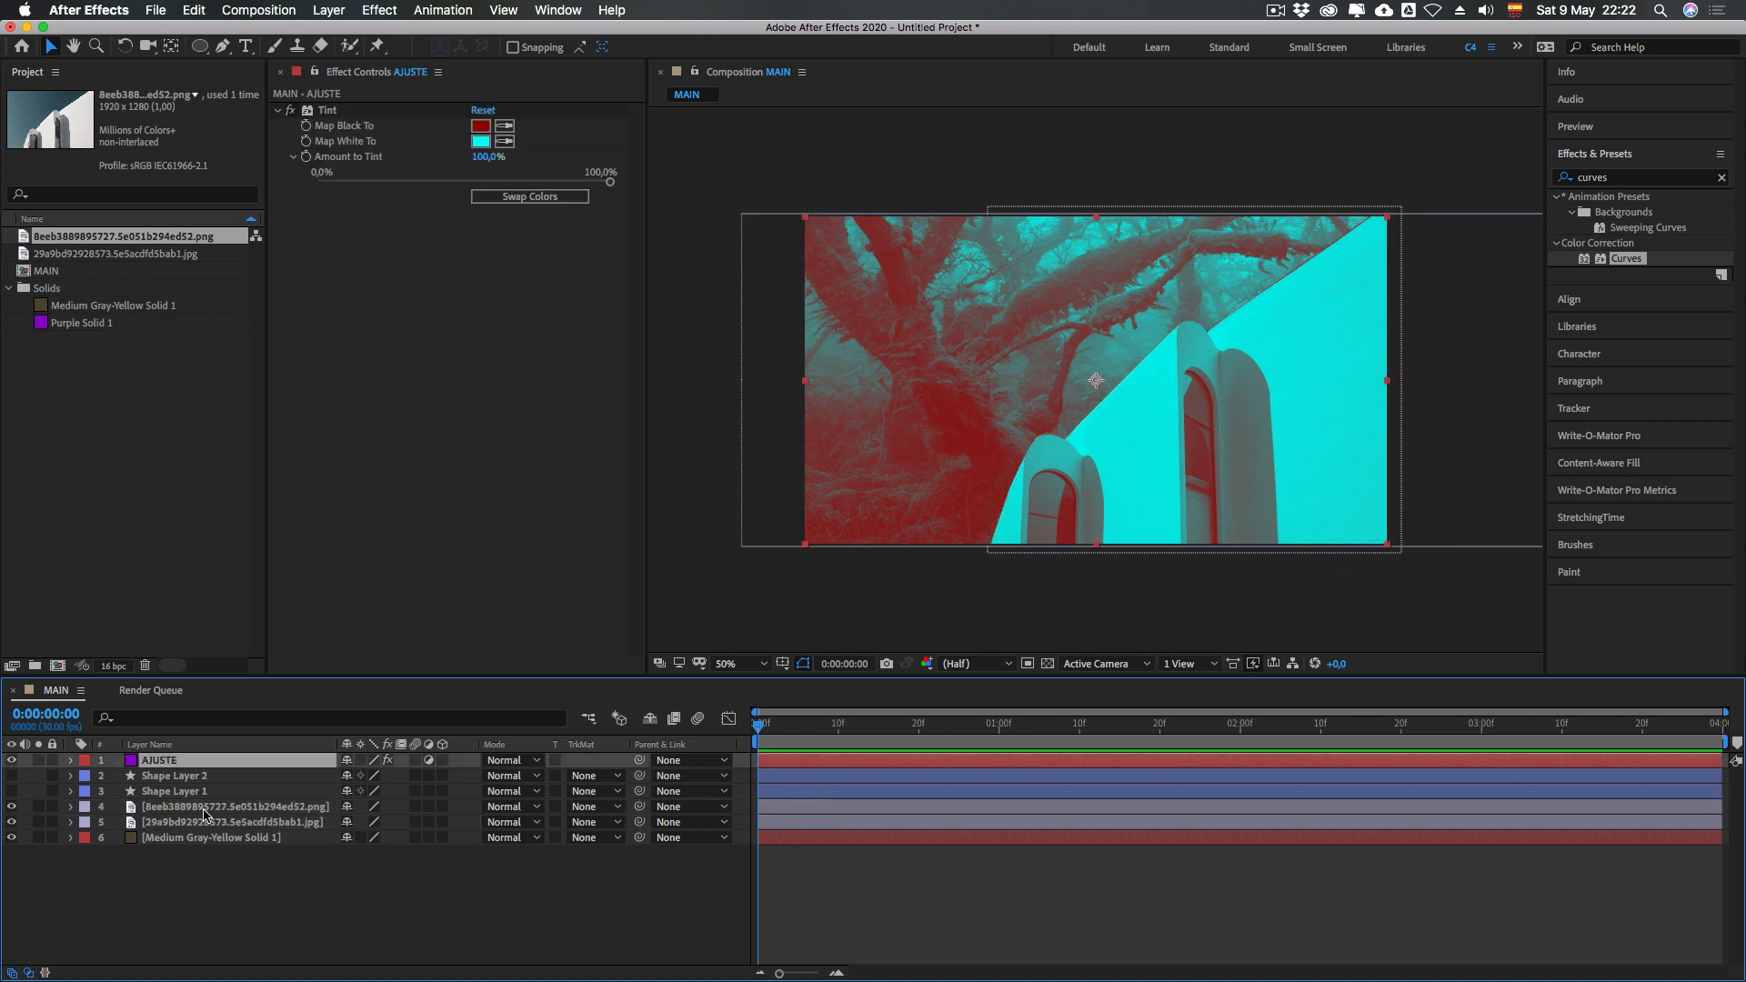
Compare the building and forest layers' effect lists with the AJUSTE layer's Tint settings once more
{"action": "left_click", "coordinate": [164, 809]}
{"action": "left_click", "coordinate": [165, 823]}
{"action": "left_click", "coordinate": [164, 809]}
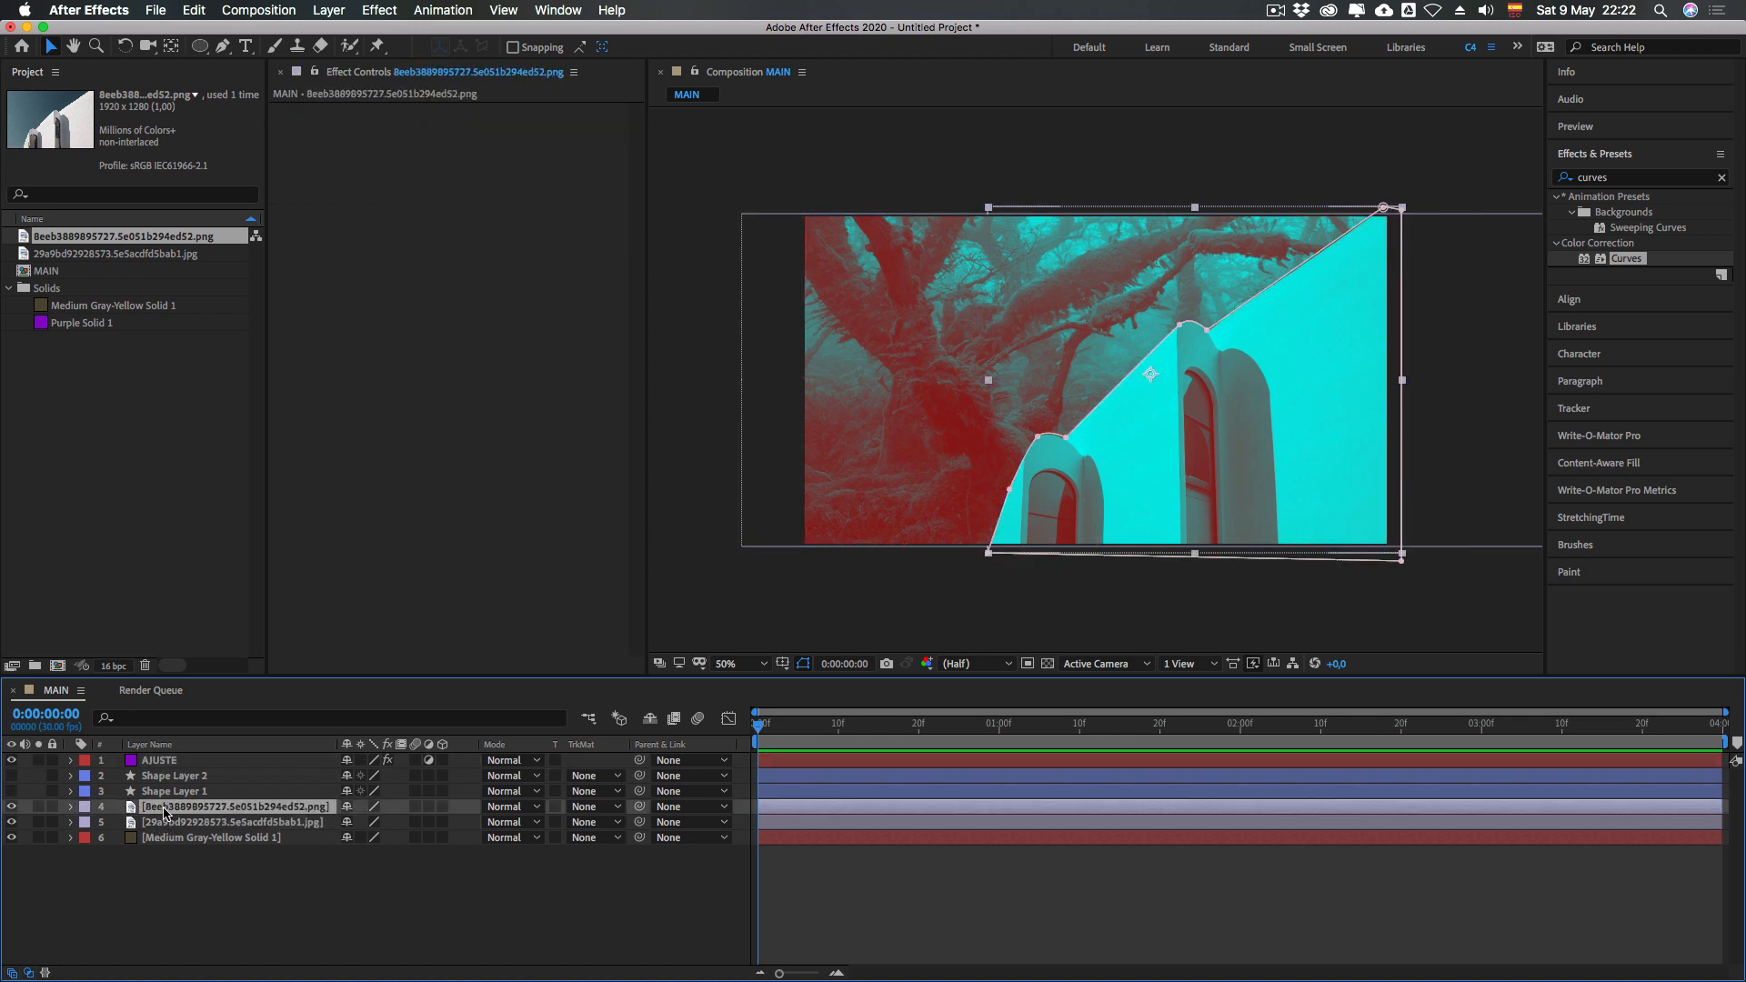
{"action": "left_click", "coordinate": [167, 762]}
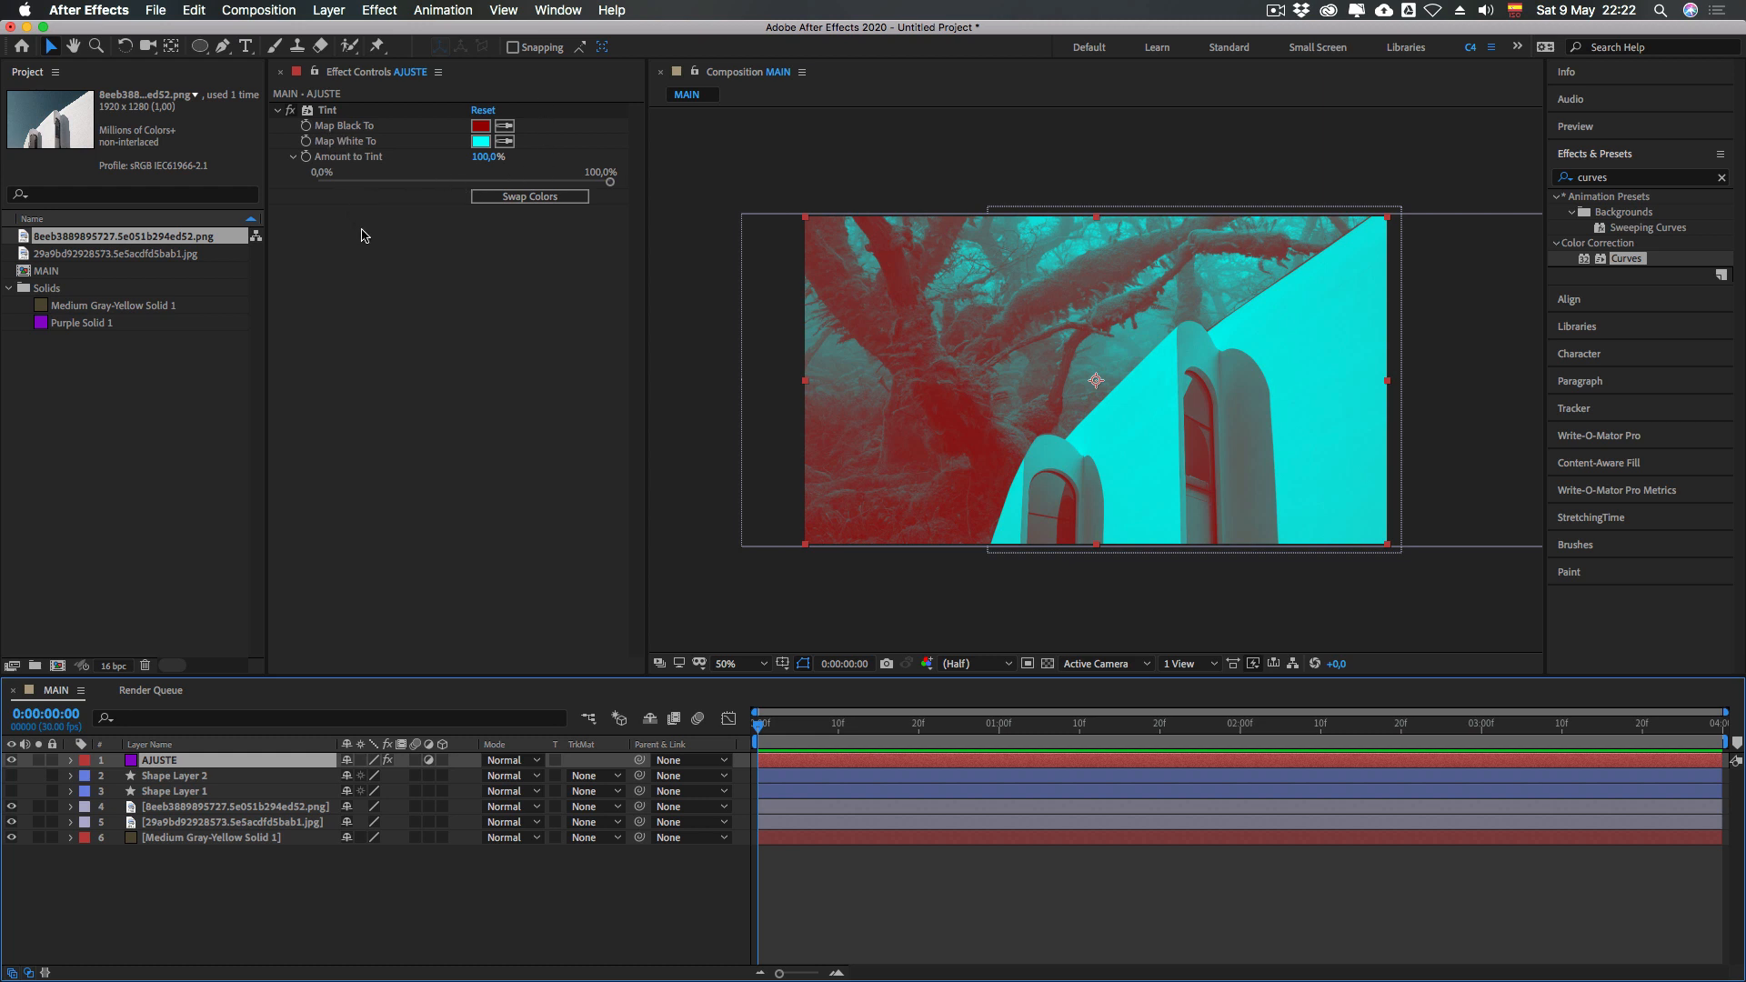
{"action": "left_click", "coordinate": [223, 860]}
{"action": "left_click", "coordinate": [162, 762]}
{"action": "left_click", "coordinate": [189, 857]}
{"action": "left_click", "coordinate": [160, 762]}
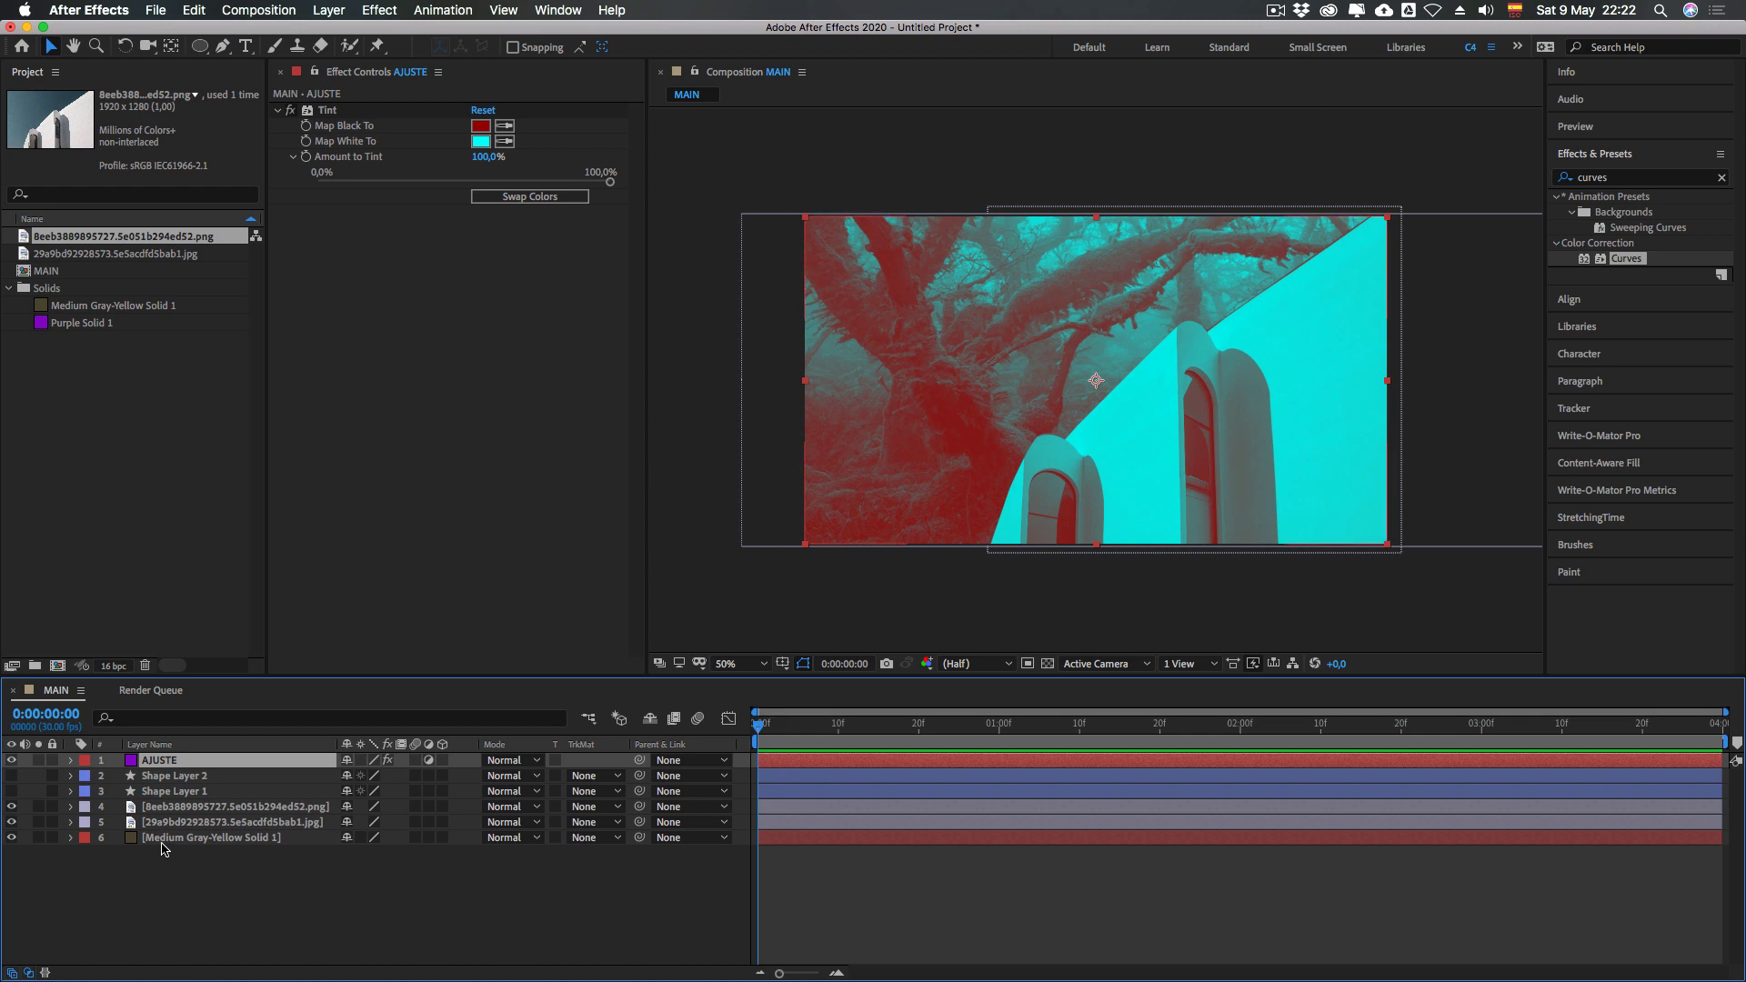
Disable and collapse the AJUSTE layer's Tint effect, and paste the cut Curves effect onto that layer
{"action": "left_click", "coordinate": [291, 110]}
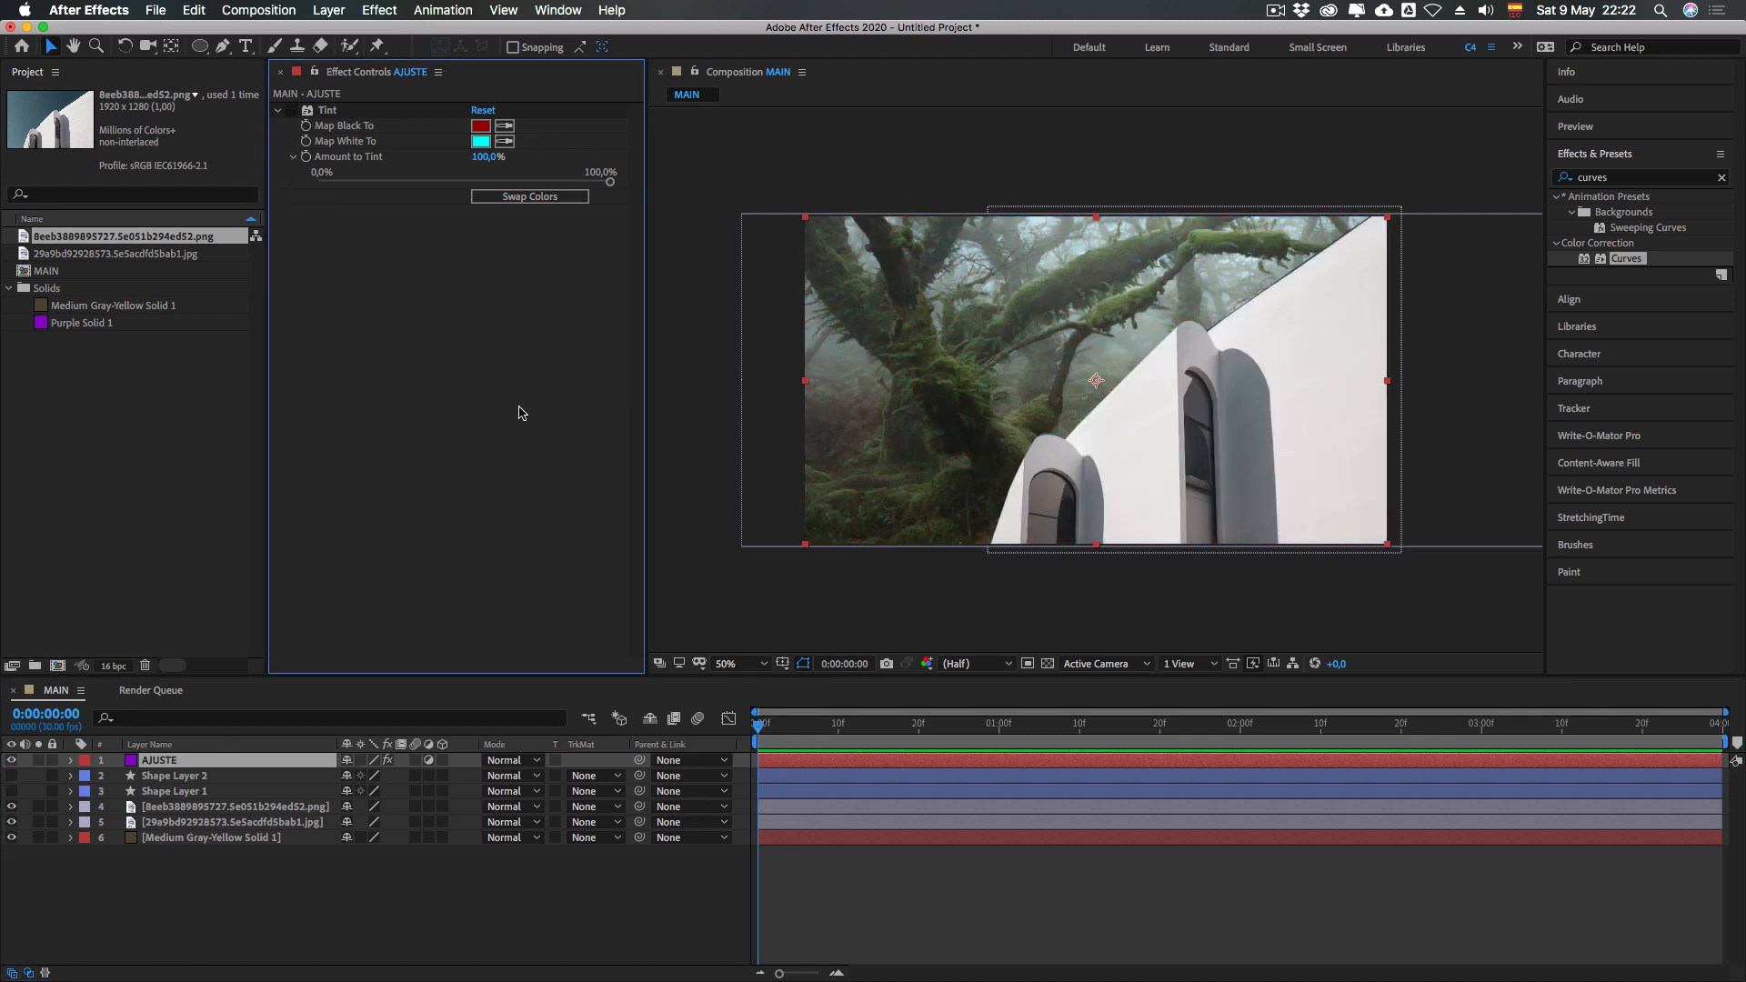
{"action": "left_click", "coordinate": [273, 110]}
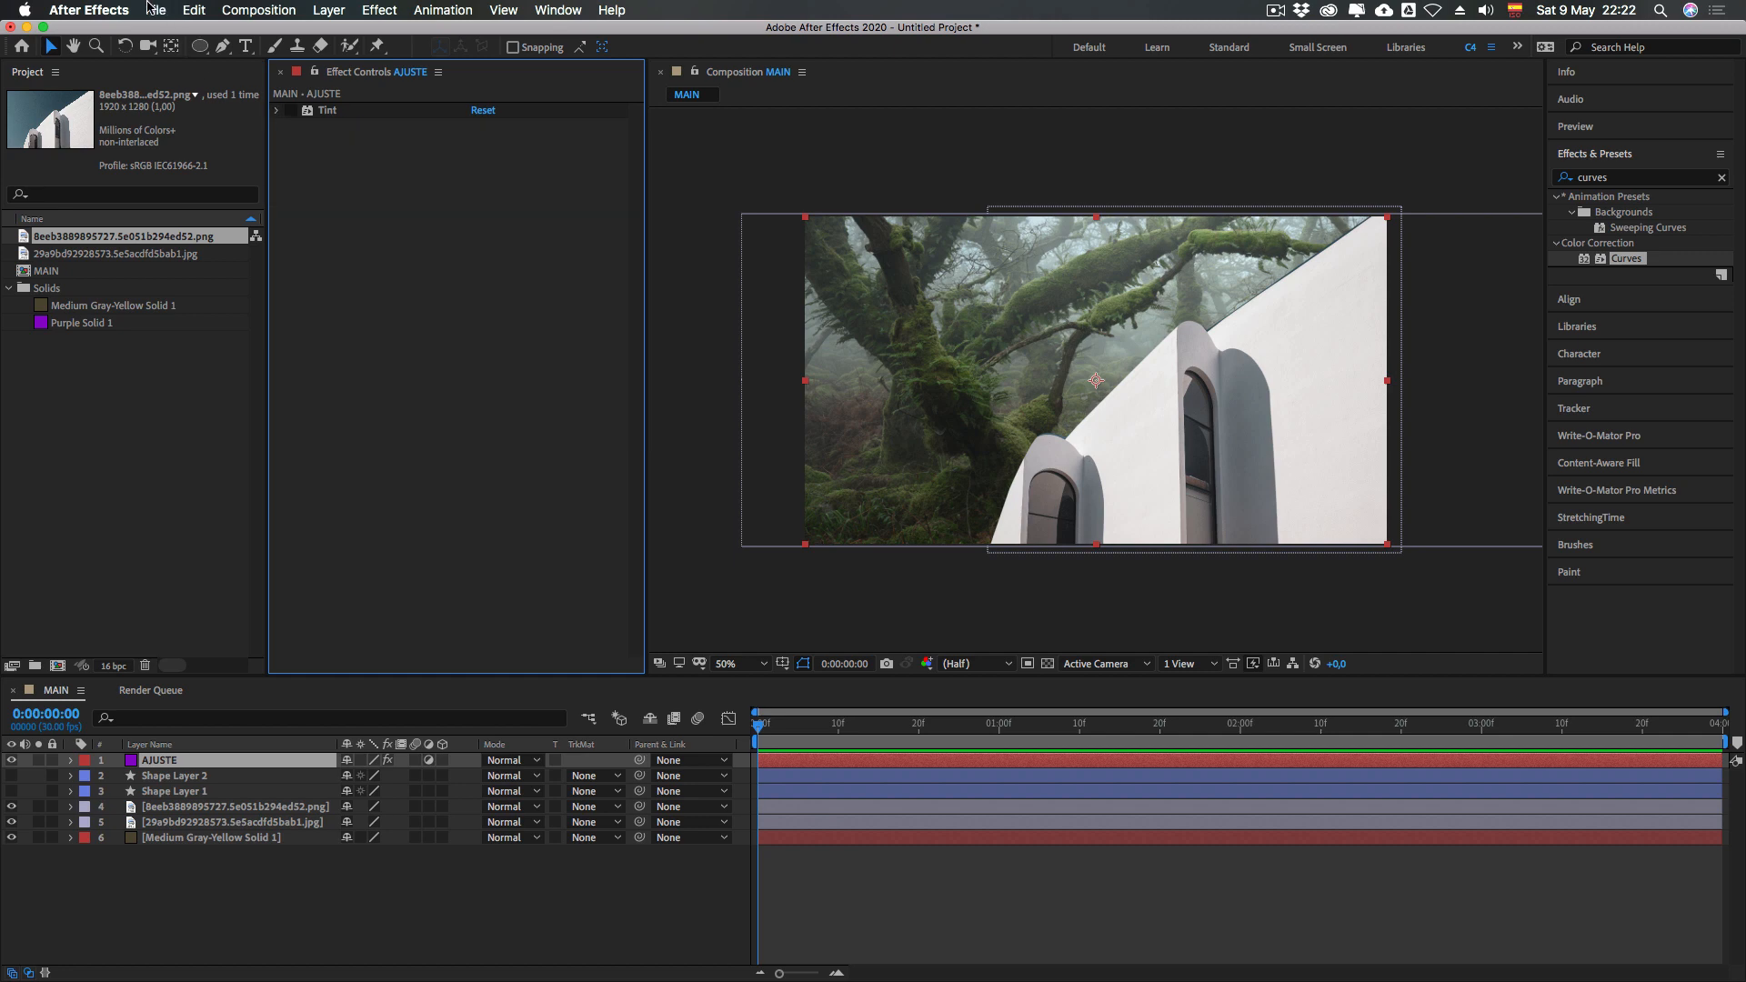
{"action": "left_click", "coordinate": [193, 10]}
{"action": "key", "text": "super+v"}
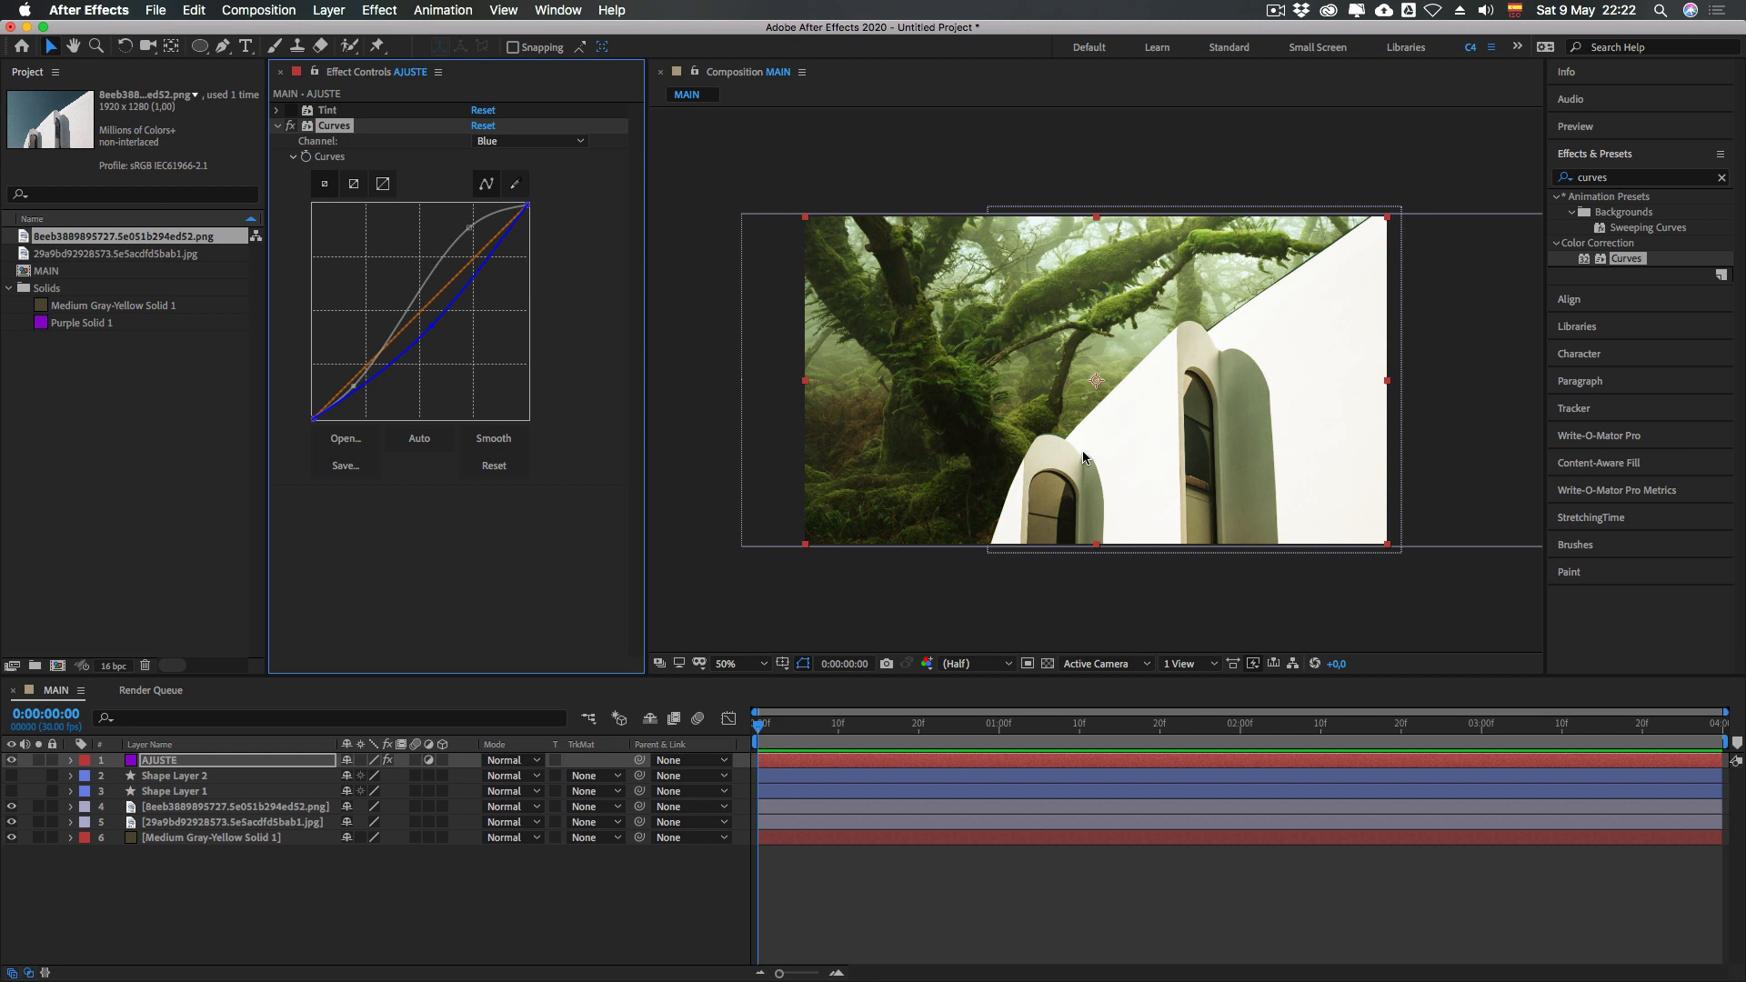
Toggle the AJUSTE layer's visibility to compare the images with and without Curves, leaving the layer hidden
{"action": "left_click", "coordinate": [161, 762]}
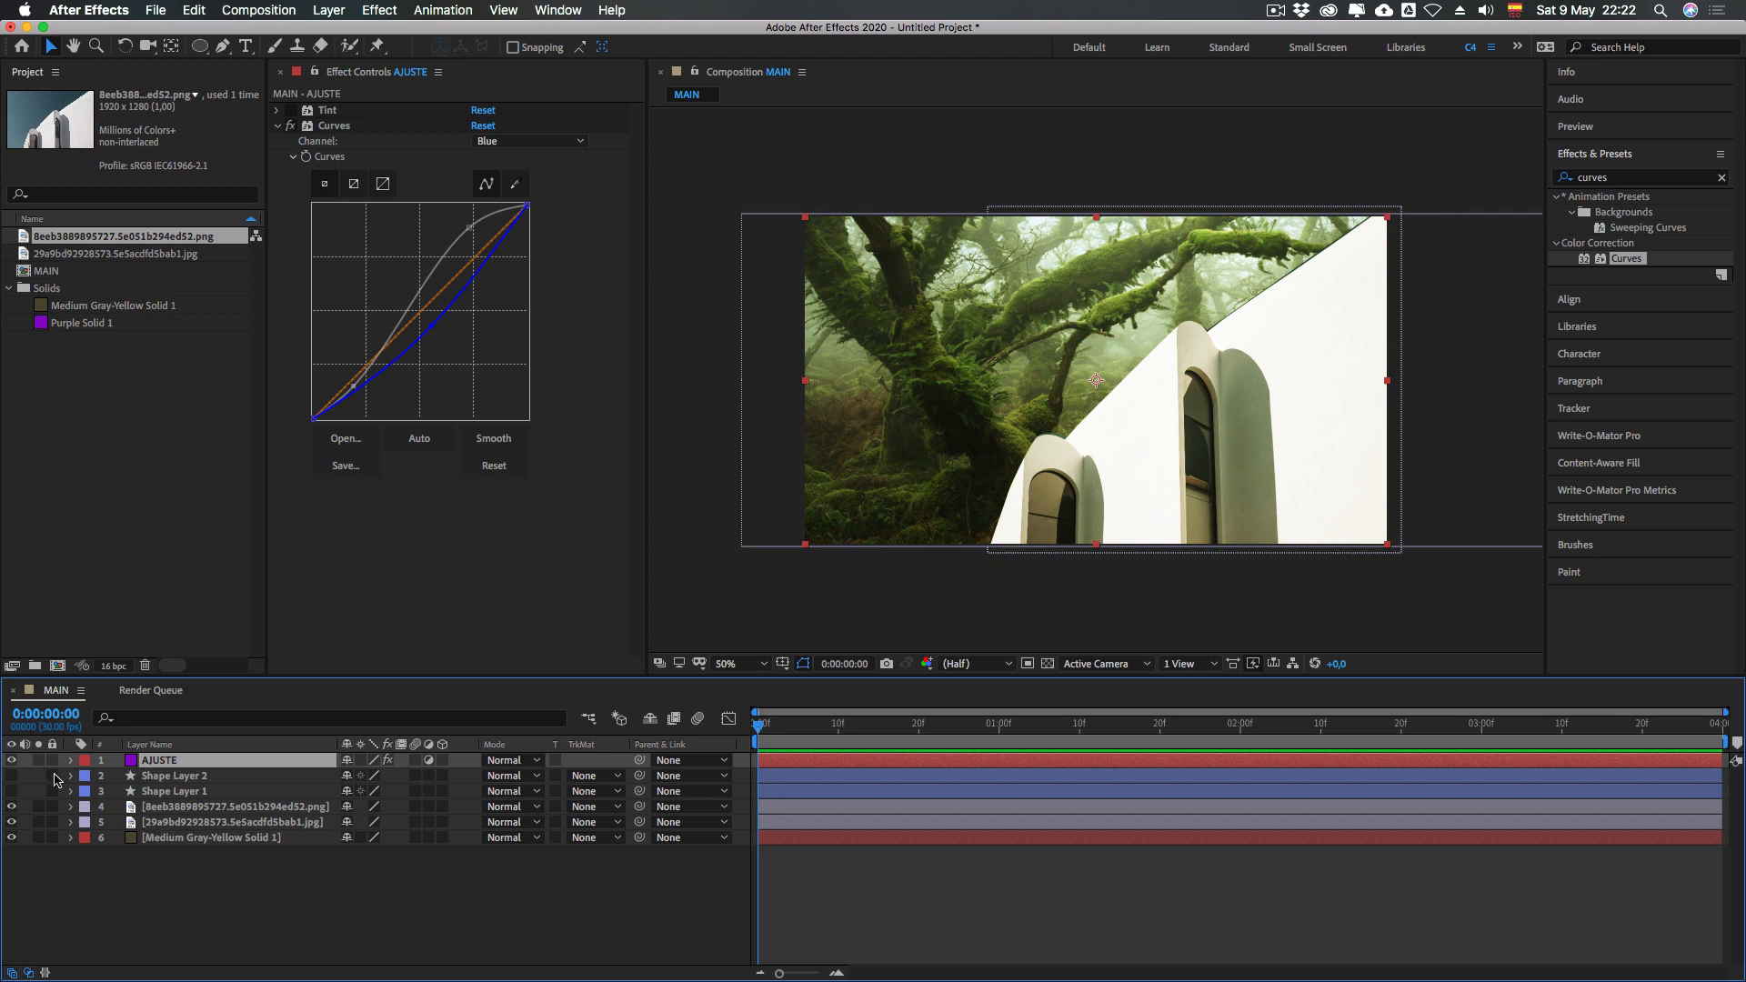
{"action": "left_click", "coordinate": [11, 761]}
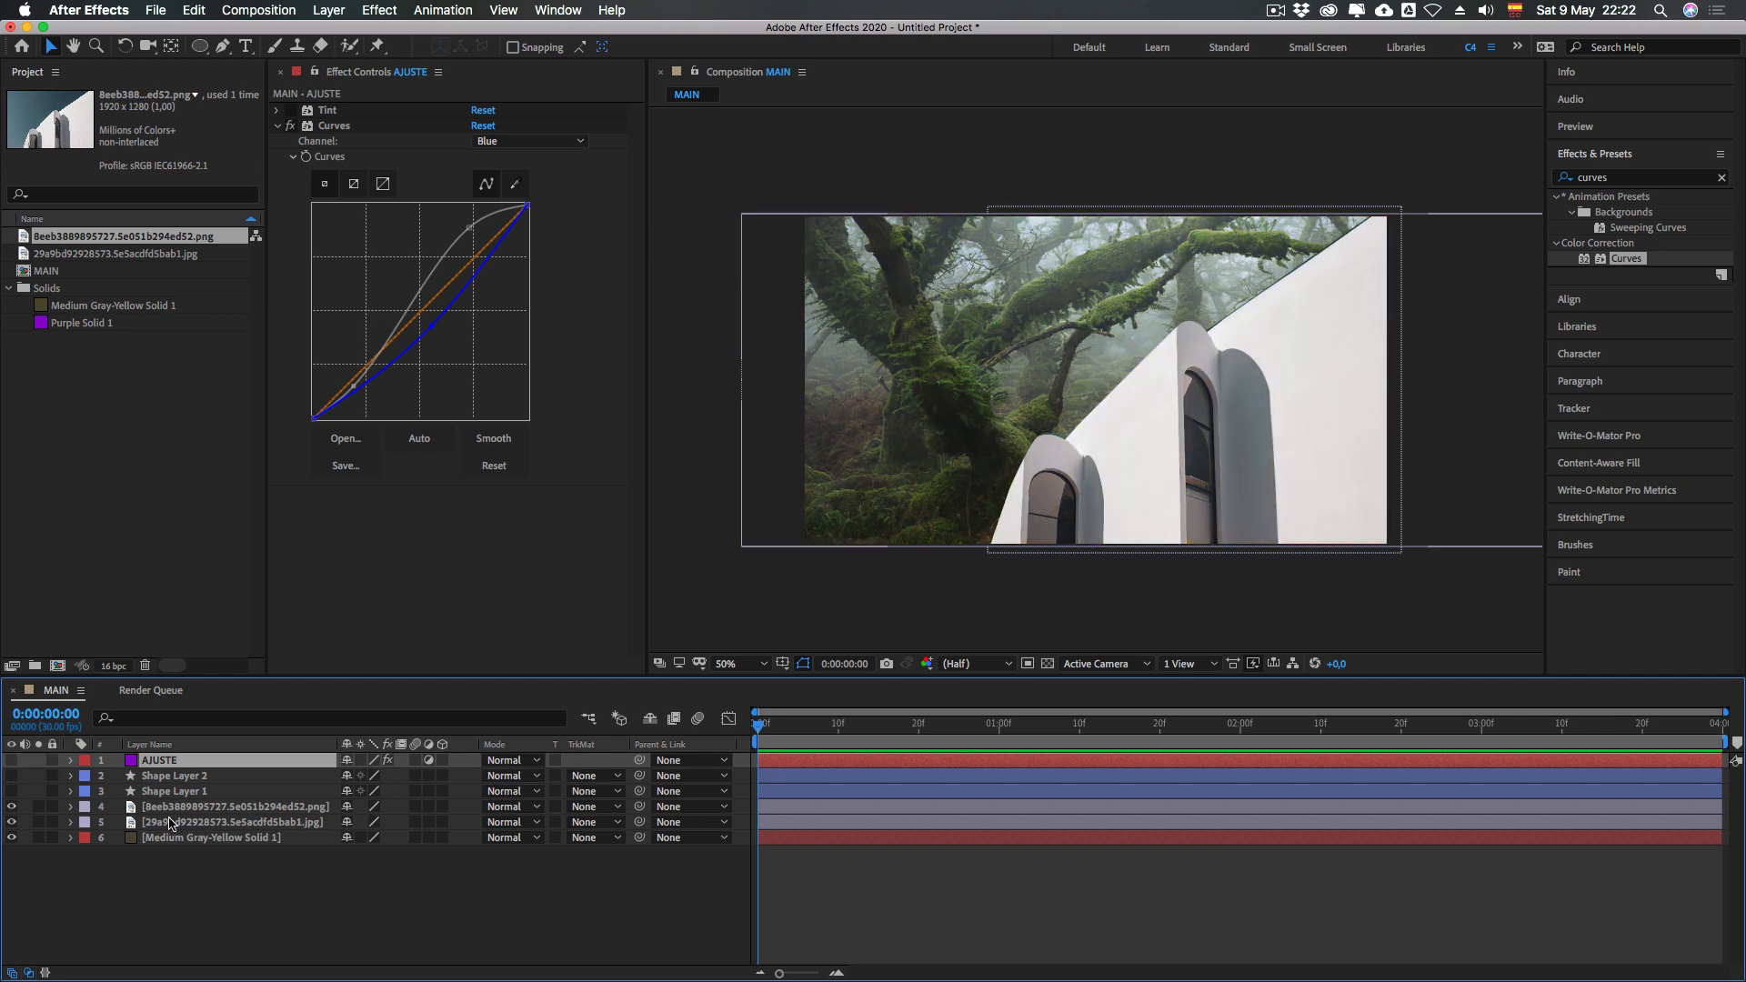
{"action": "left_click", "coordinate": [11, 761]}
{"action": "left_click", "coordinate": [11, 761]}
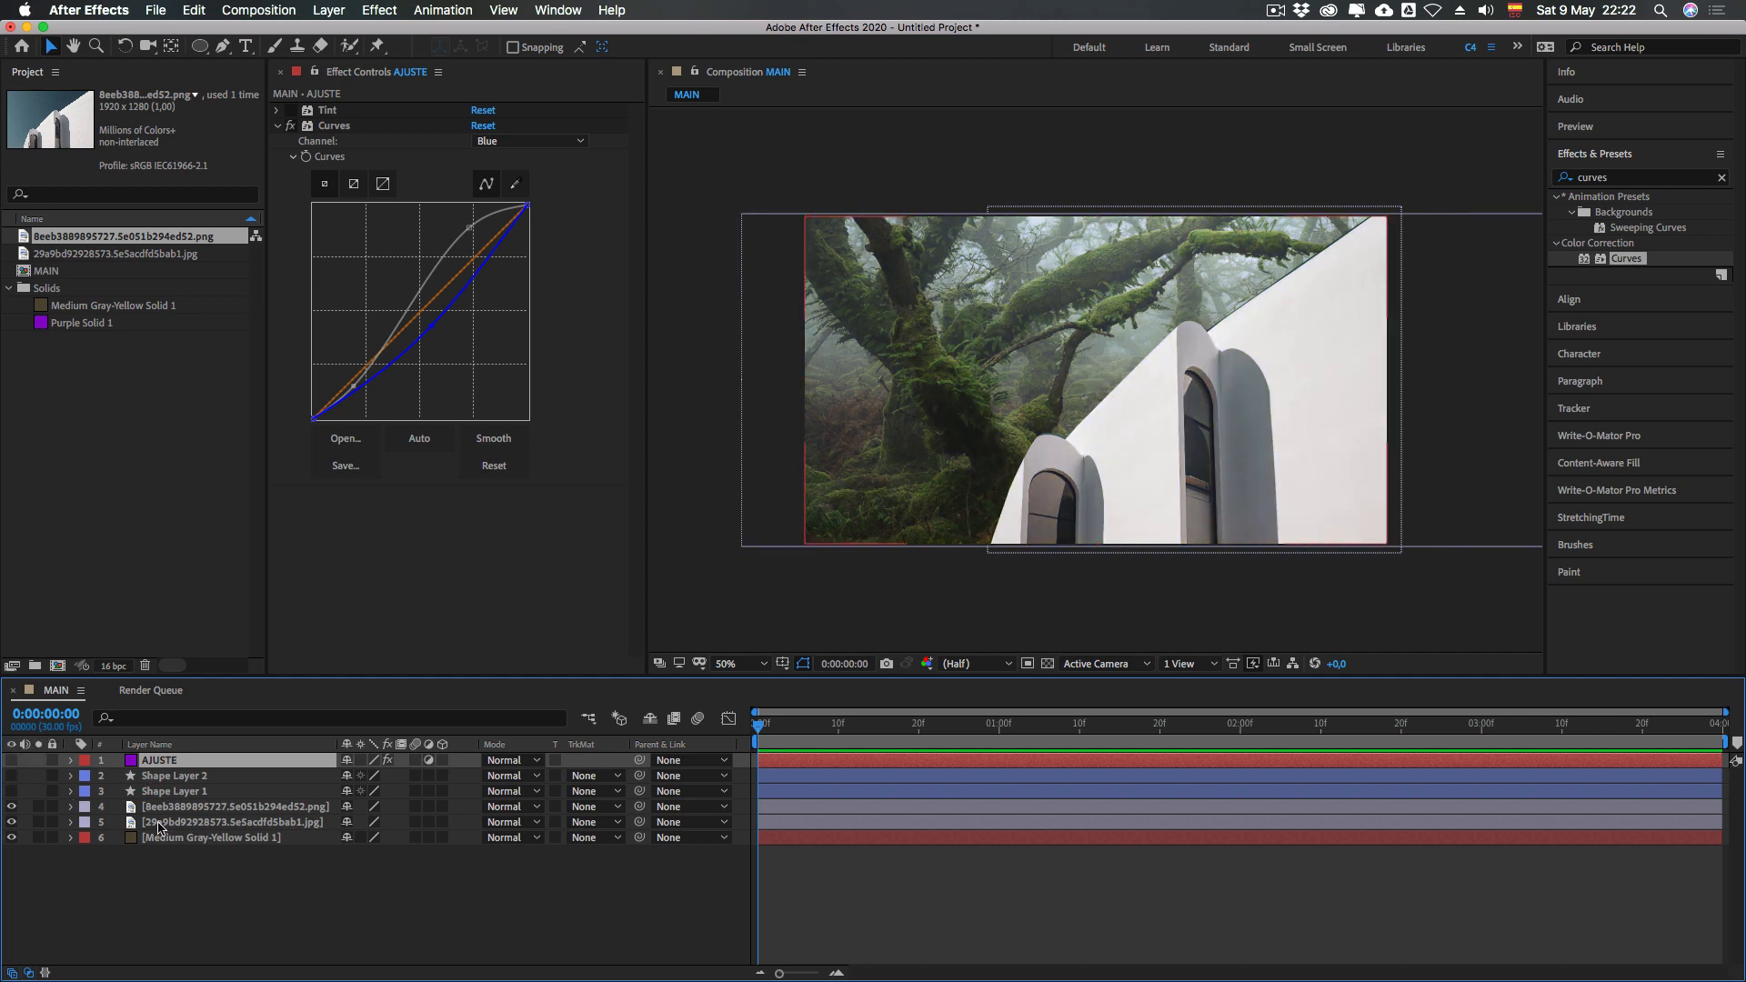
Apply Curves to the building image layer and shape its RGB curve with slightly raised shadows and lowered highlights
{"action": "left_click", "coordinate": [182, 807]}
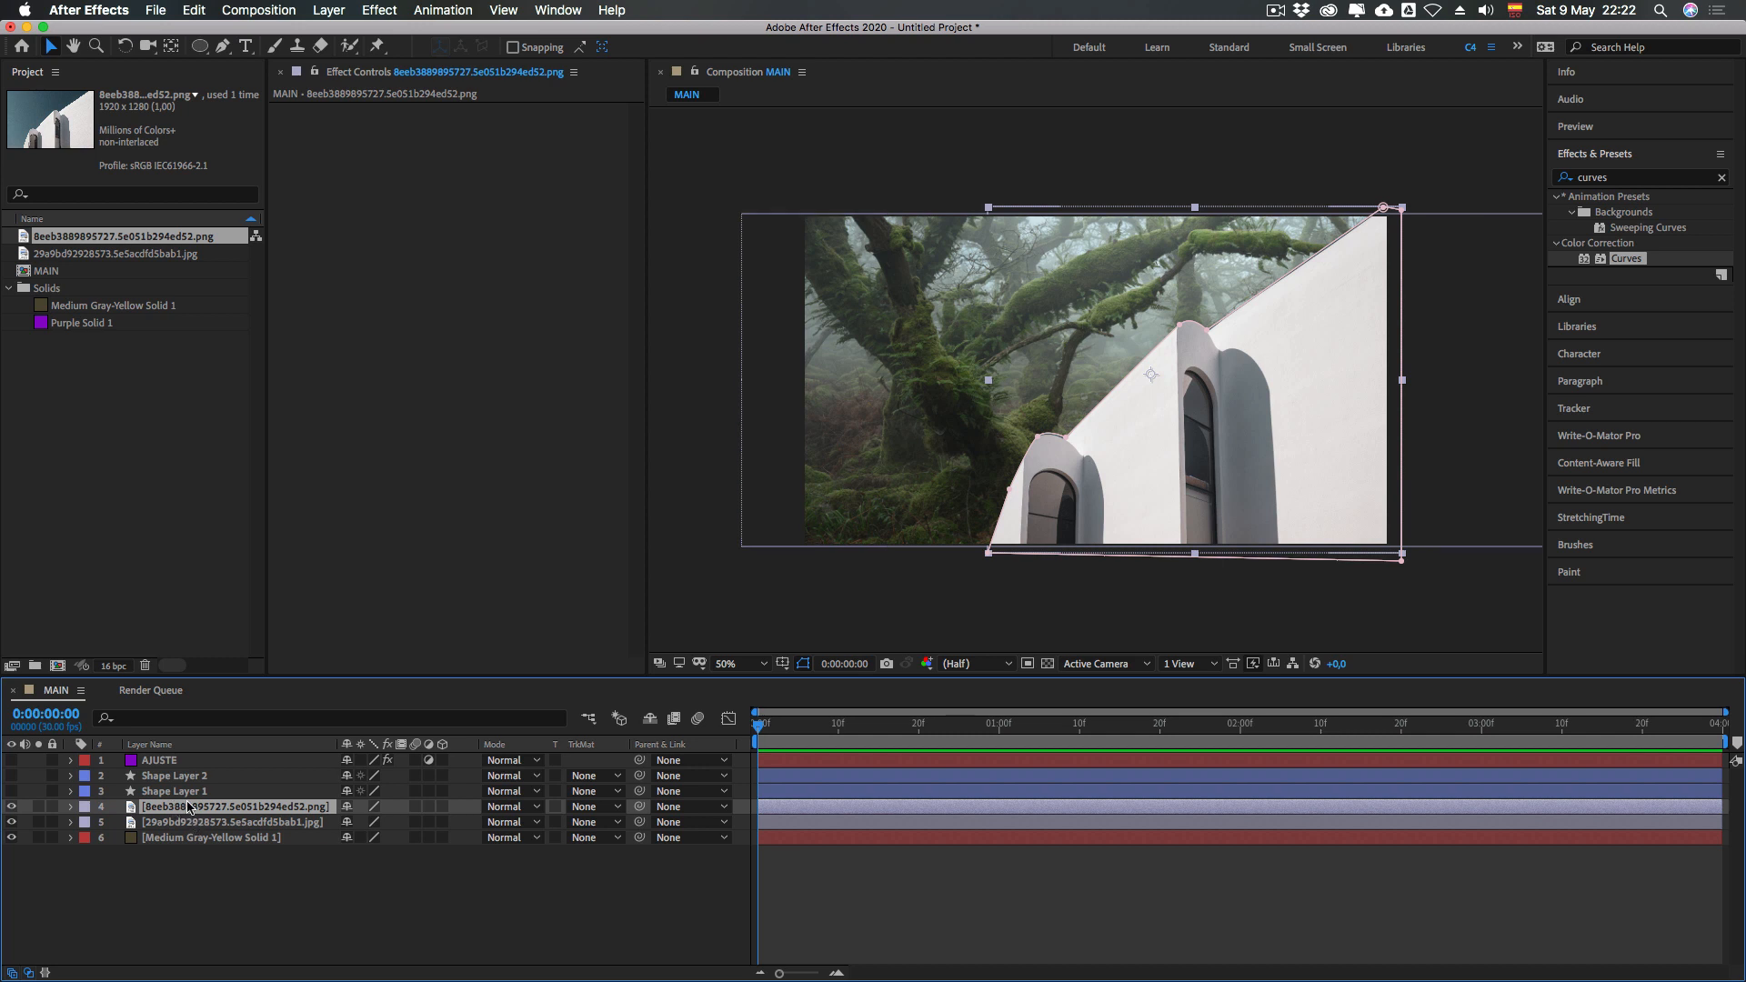
{"action": "left_click_drag", "start_coordinate": [1626, 258], "coordinate": [1328, 392]}
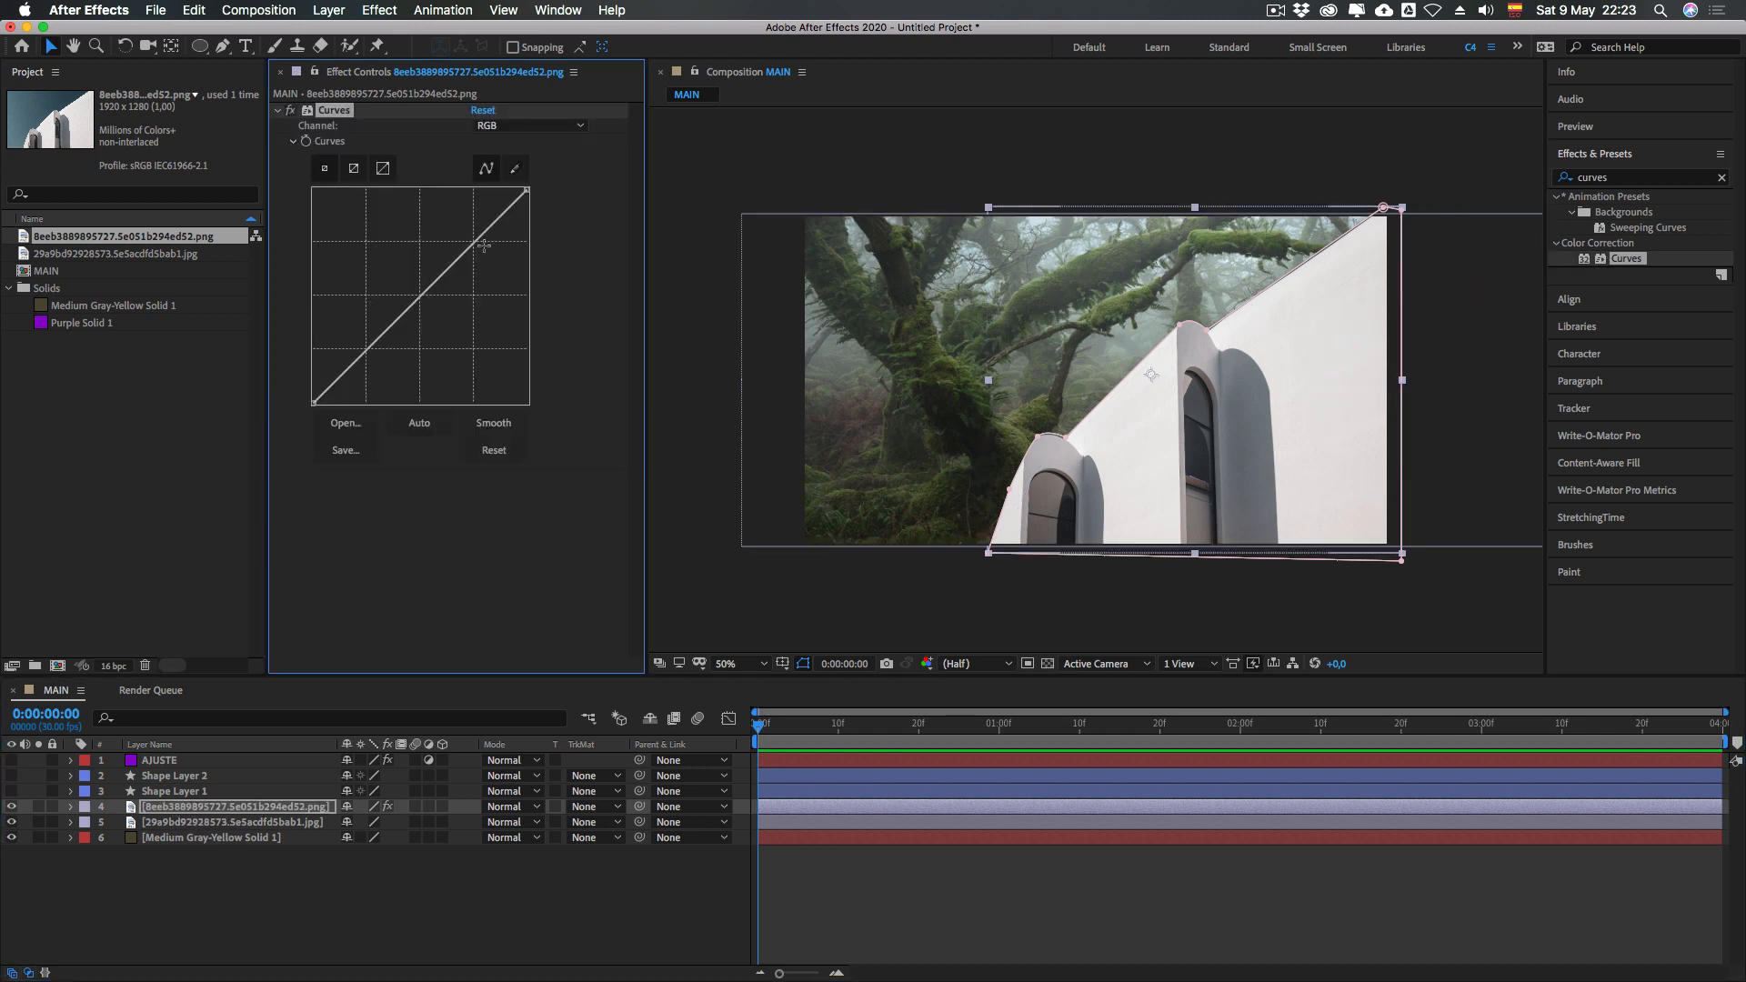
{"action": "mouse_move", "coordinate": [364, 349]}
{"action": "left_mouse_down"}
{"action": "mouse_move", "coordinate": [380, 371]}
{"action": "mouse_move", "coordinate": [364, 351]}
{"action": "left_mouse_up"}
{"action": "left_click_drag", "start_coordinate": [473, 251], "coordinate": [475, 262]}
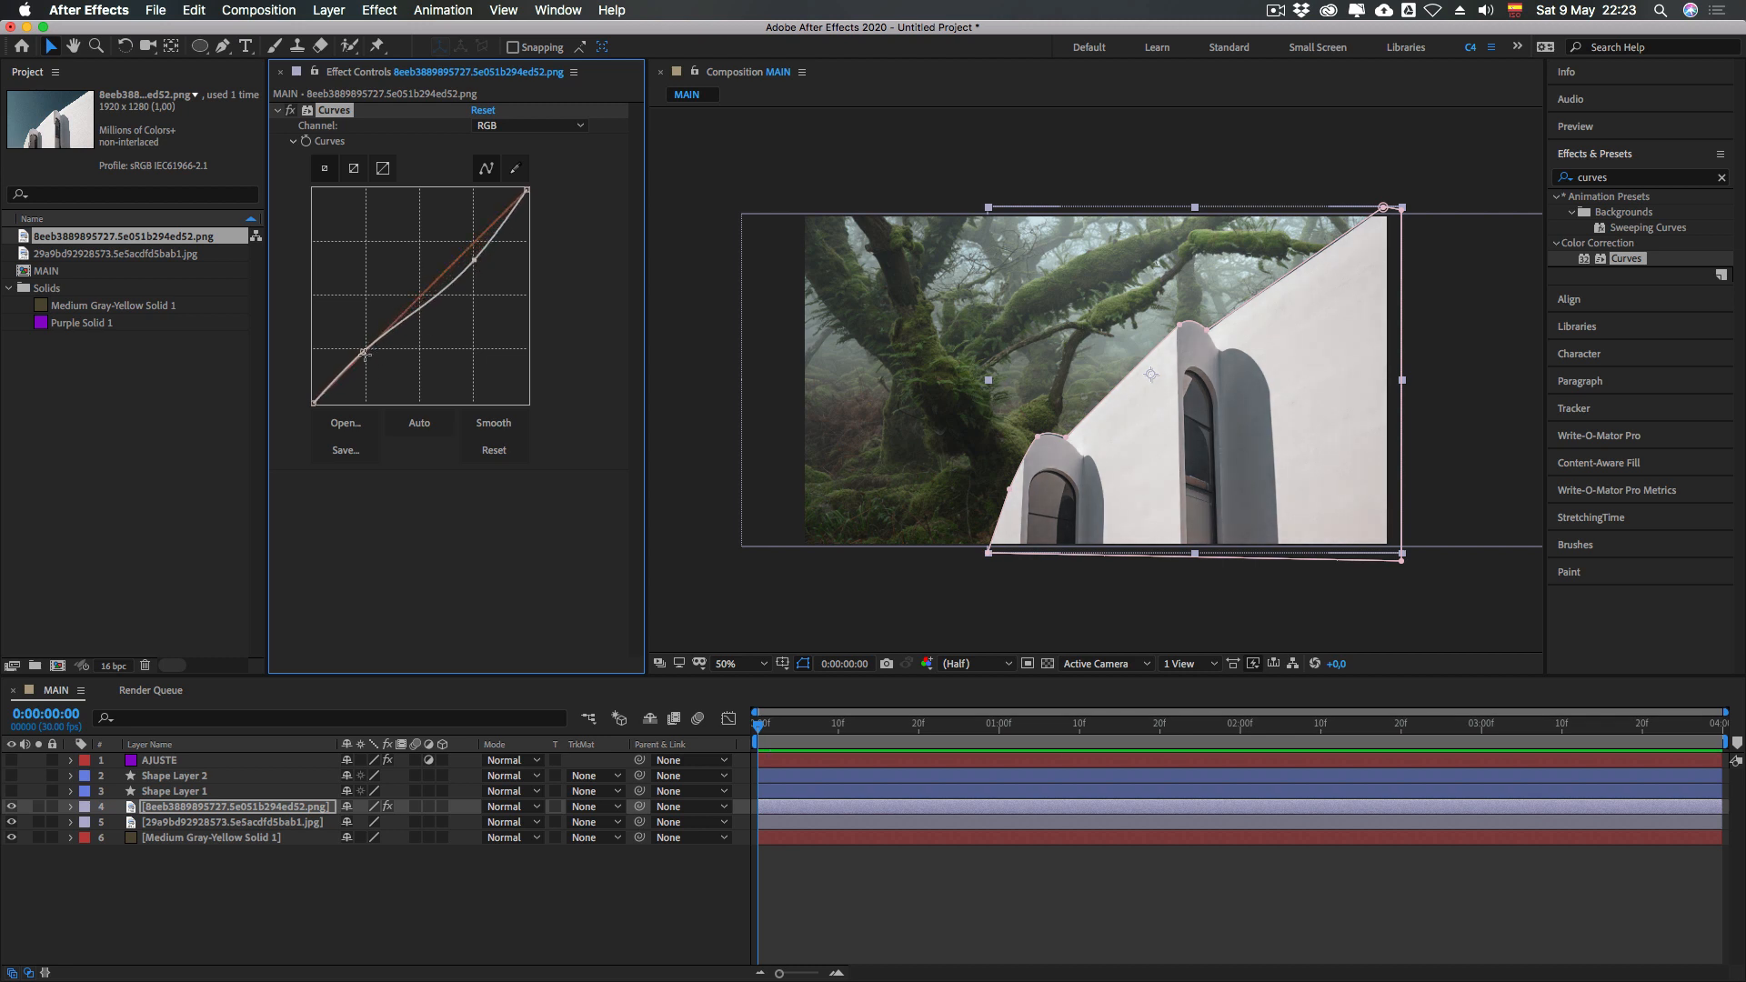
{"action": "mouse_move", "coordinate": [364, 352]}
{"action": "left_mouse_down"}
{"action": "mouse_move", "coordinate": [371, 376]}
{"action": "mouse_move", "coordinate": [364, 346]}
{"action": "left_mouse_up"}
{"action": "left_click_drag", "start_coordinate": [473, 260], "coordinate": [472, 268]}
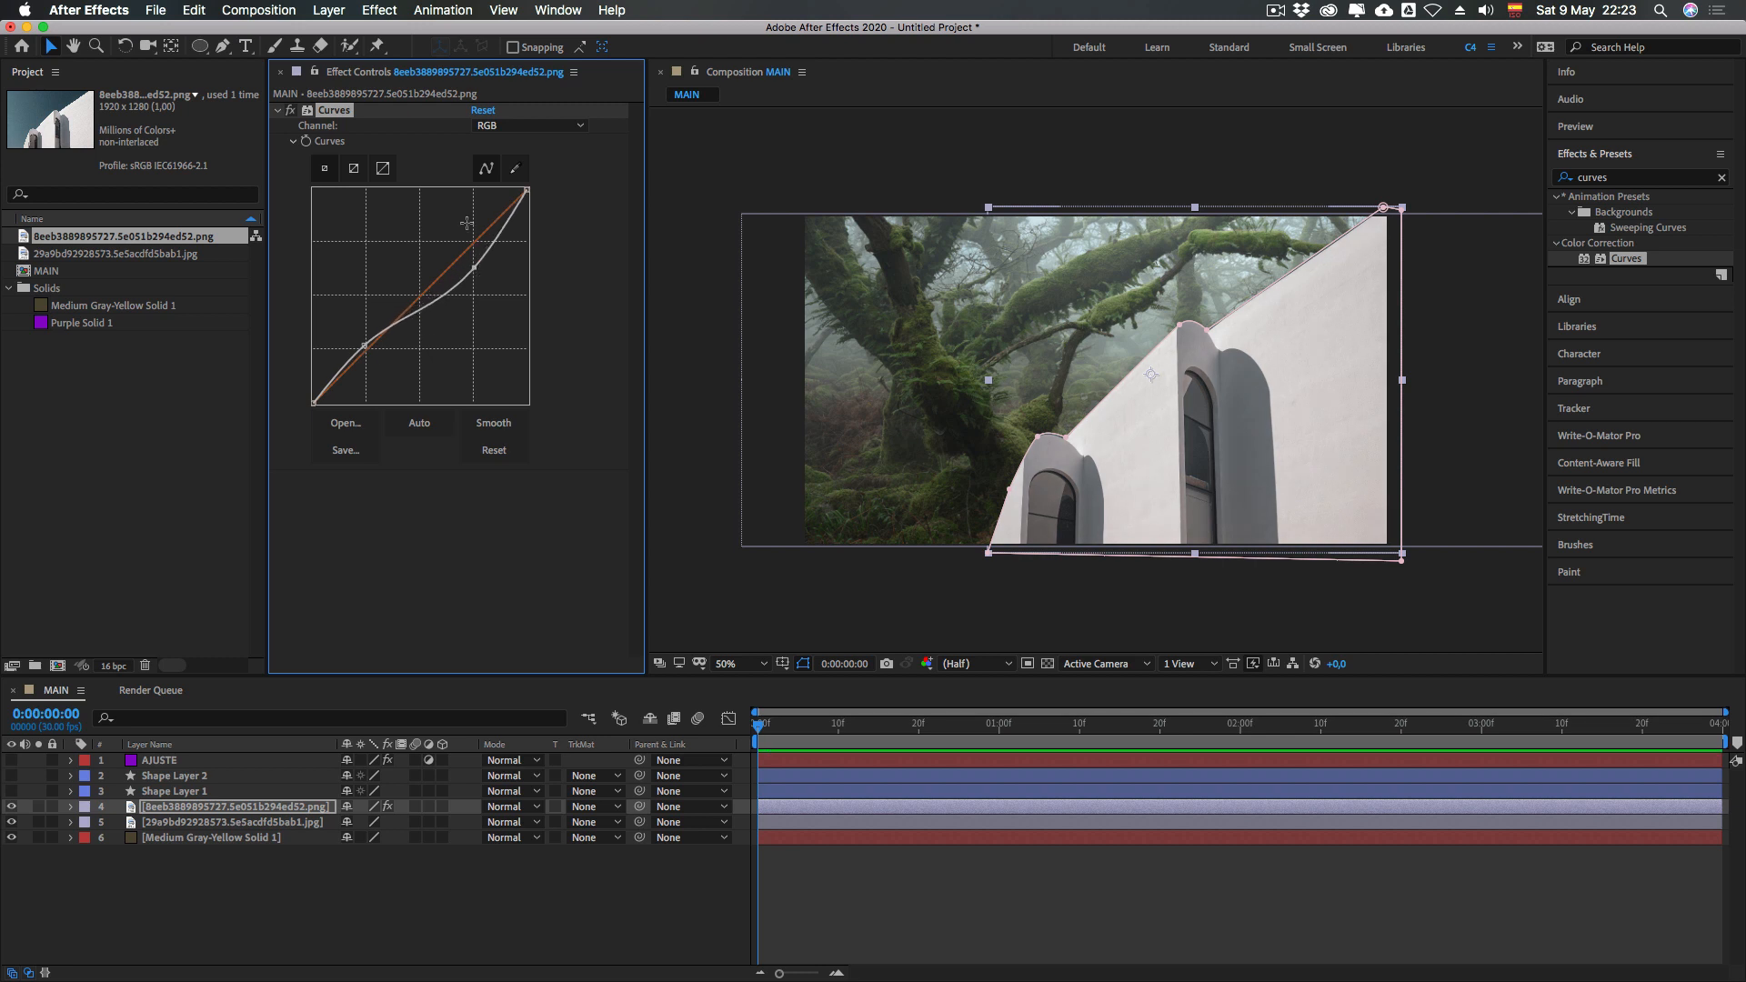
Try bending individual color channel curves, including Blue, at their midpoints in the building layer's Curves effect
{"action": "left_click", "coordinate": [495, 126]}
{"action": "left_click", "coordinate": [494, 196]}
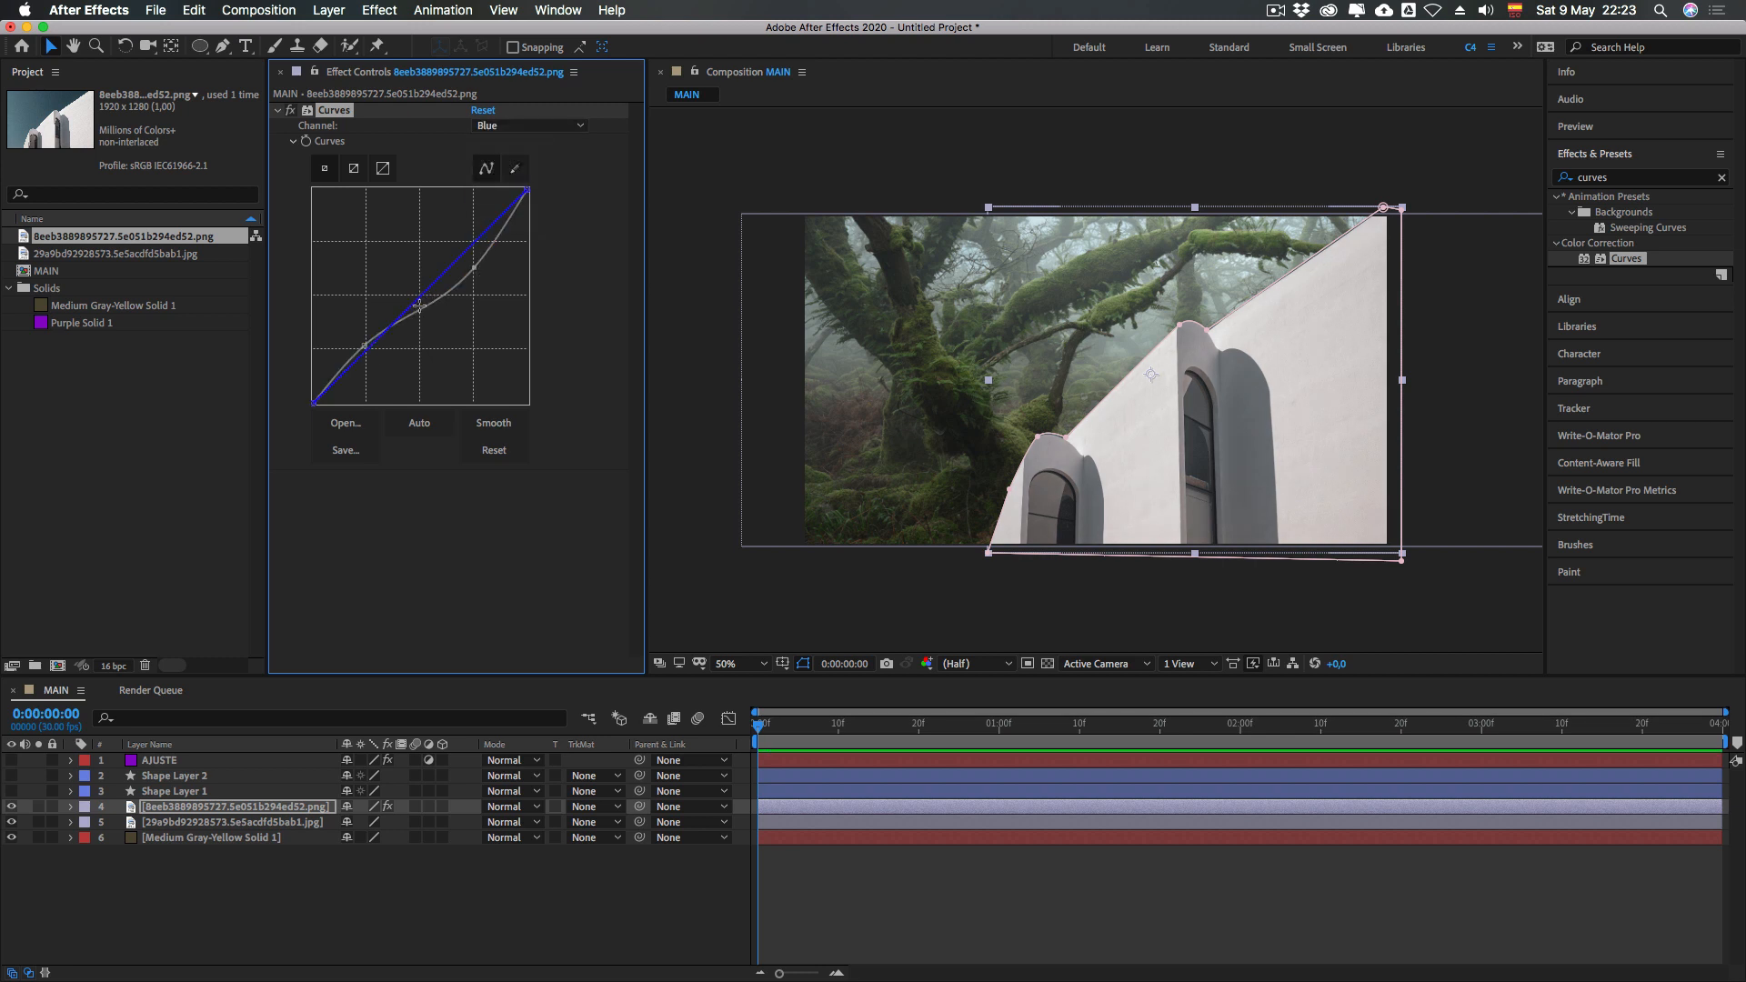
{"action": "left_click_drag", "start_coordinate": [420, 308], "coordinate": [568, 326]}
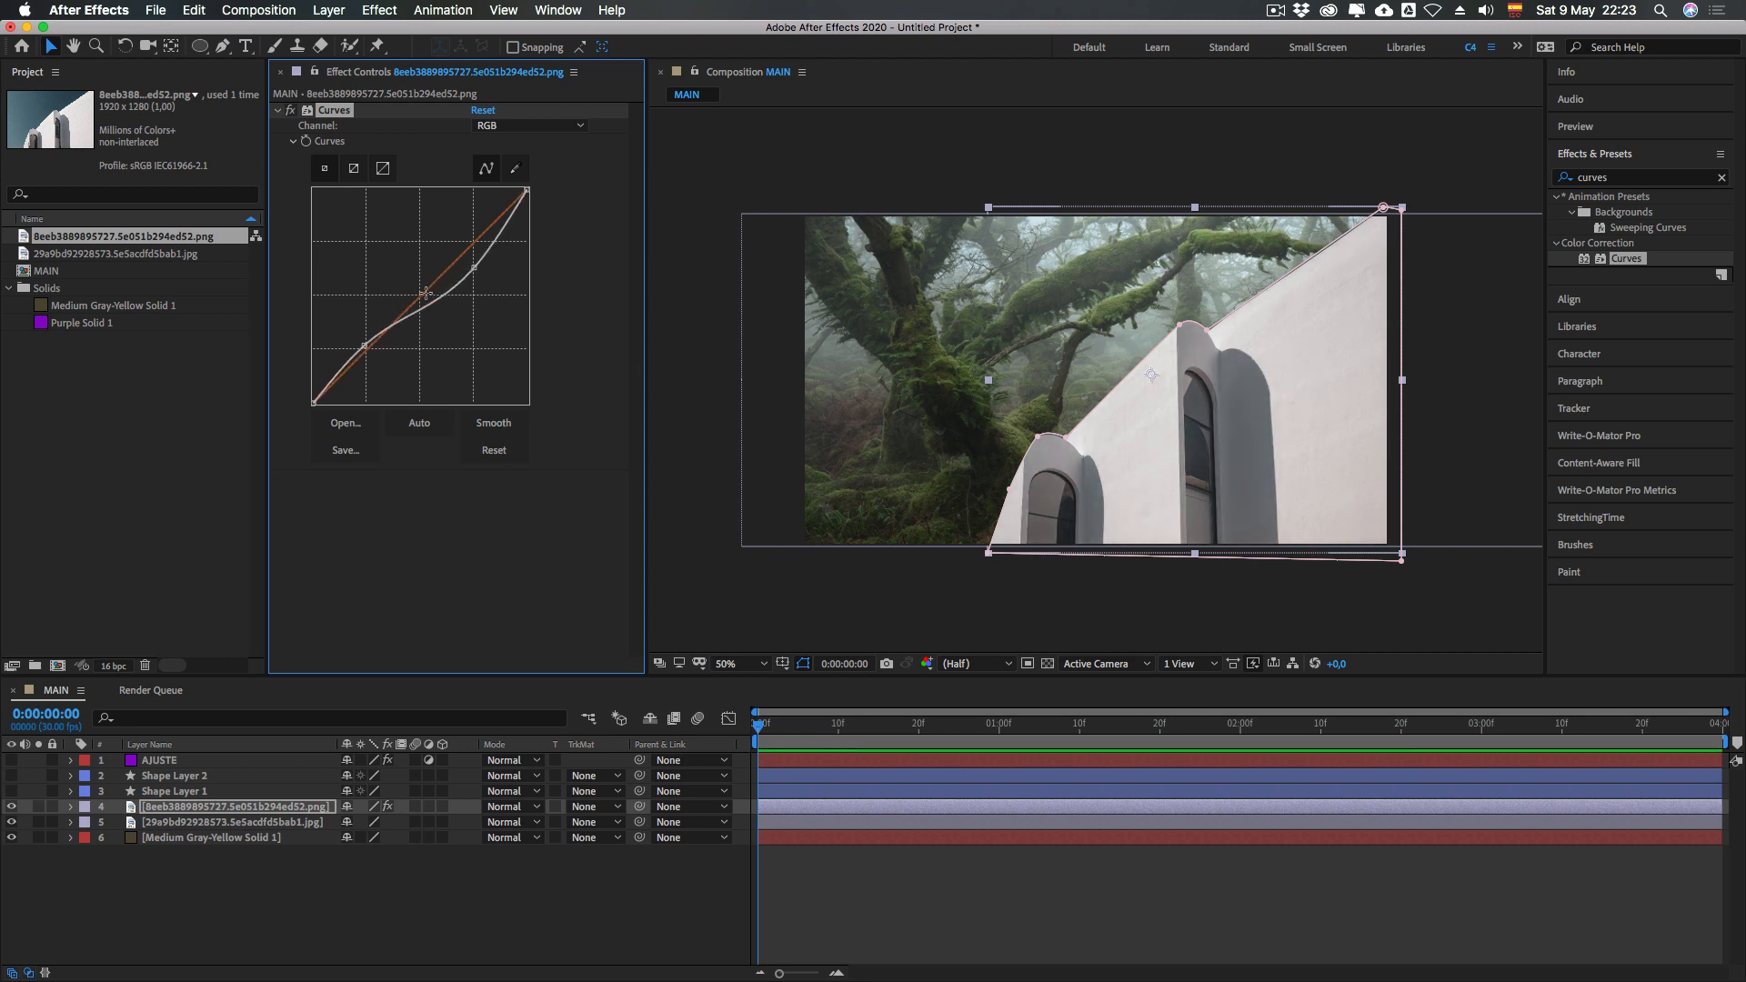
{"action": "left_click_drag", "start_coordinate": [420, 294], "coordinate": [663, 322]}
{"action": "left_click", "coordinate": [470, 534]}
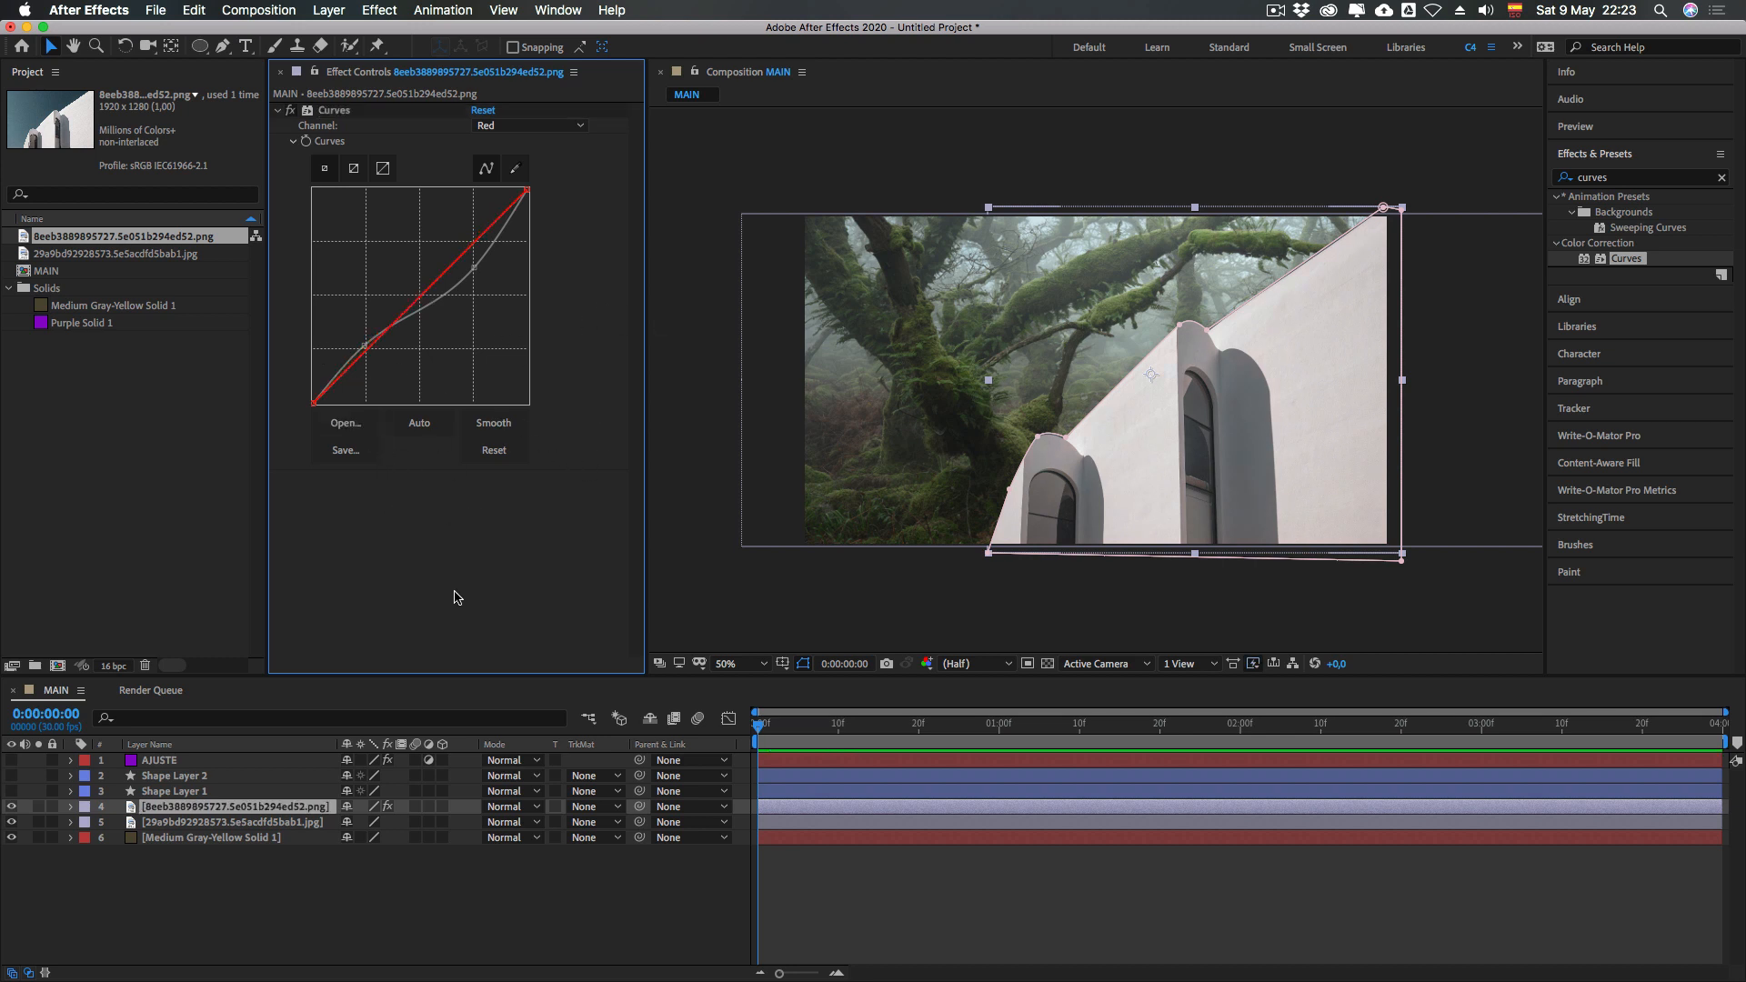
Search the effects for "tint" and apply the Tint effect to the building image layer
{"action": "left_click", "coordinate": [1634, 180]}
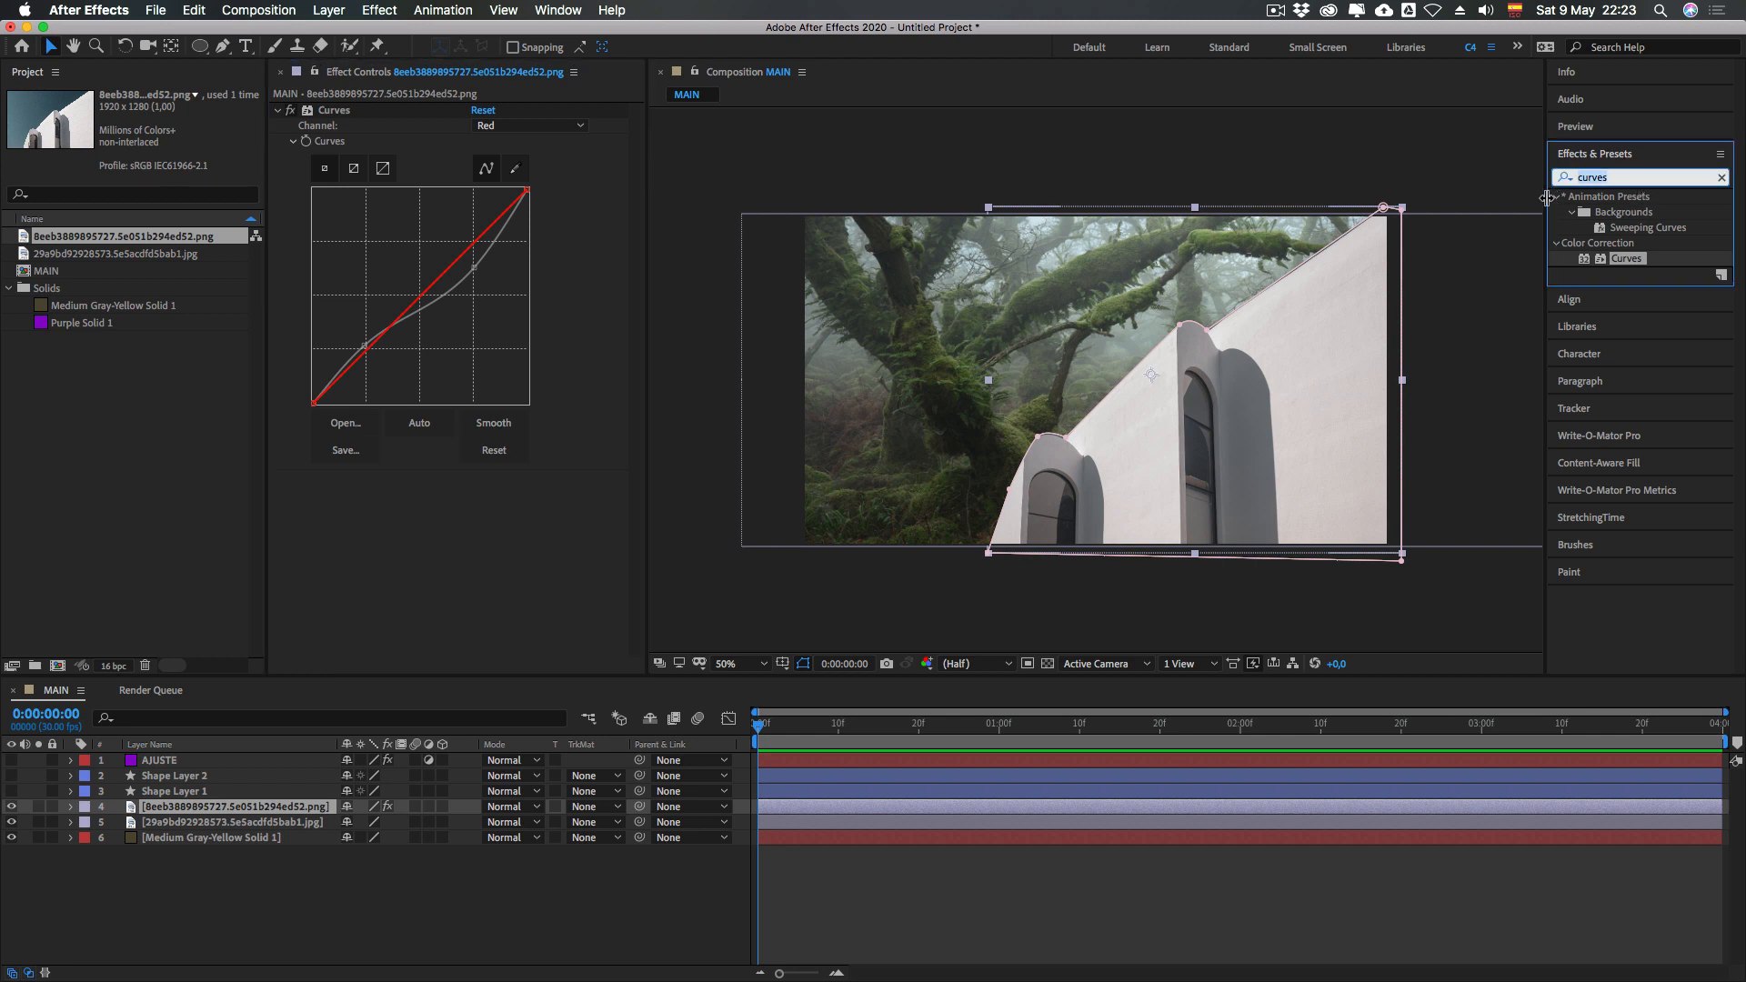
{"action": "type", "text": "tint"}
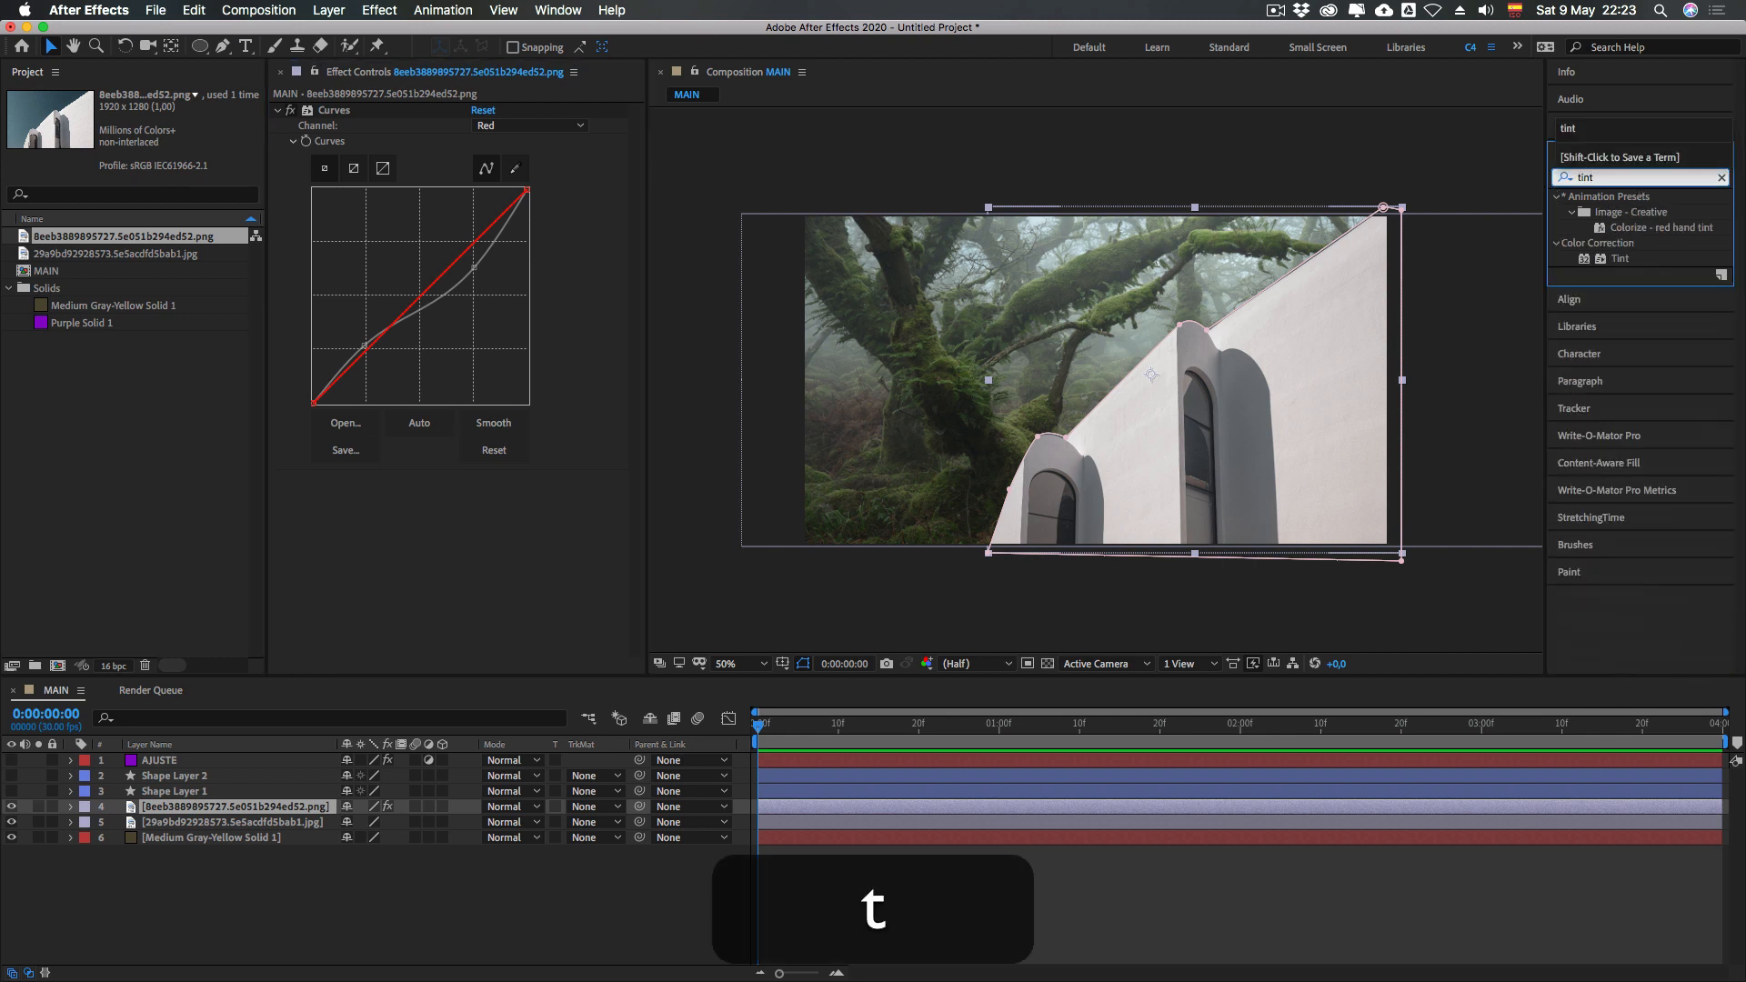
{"action": "double_click", "coordinate": [1620, 259]}
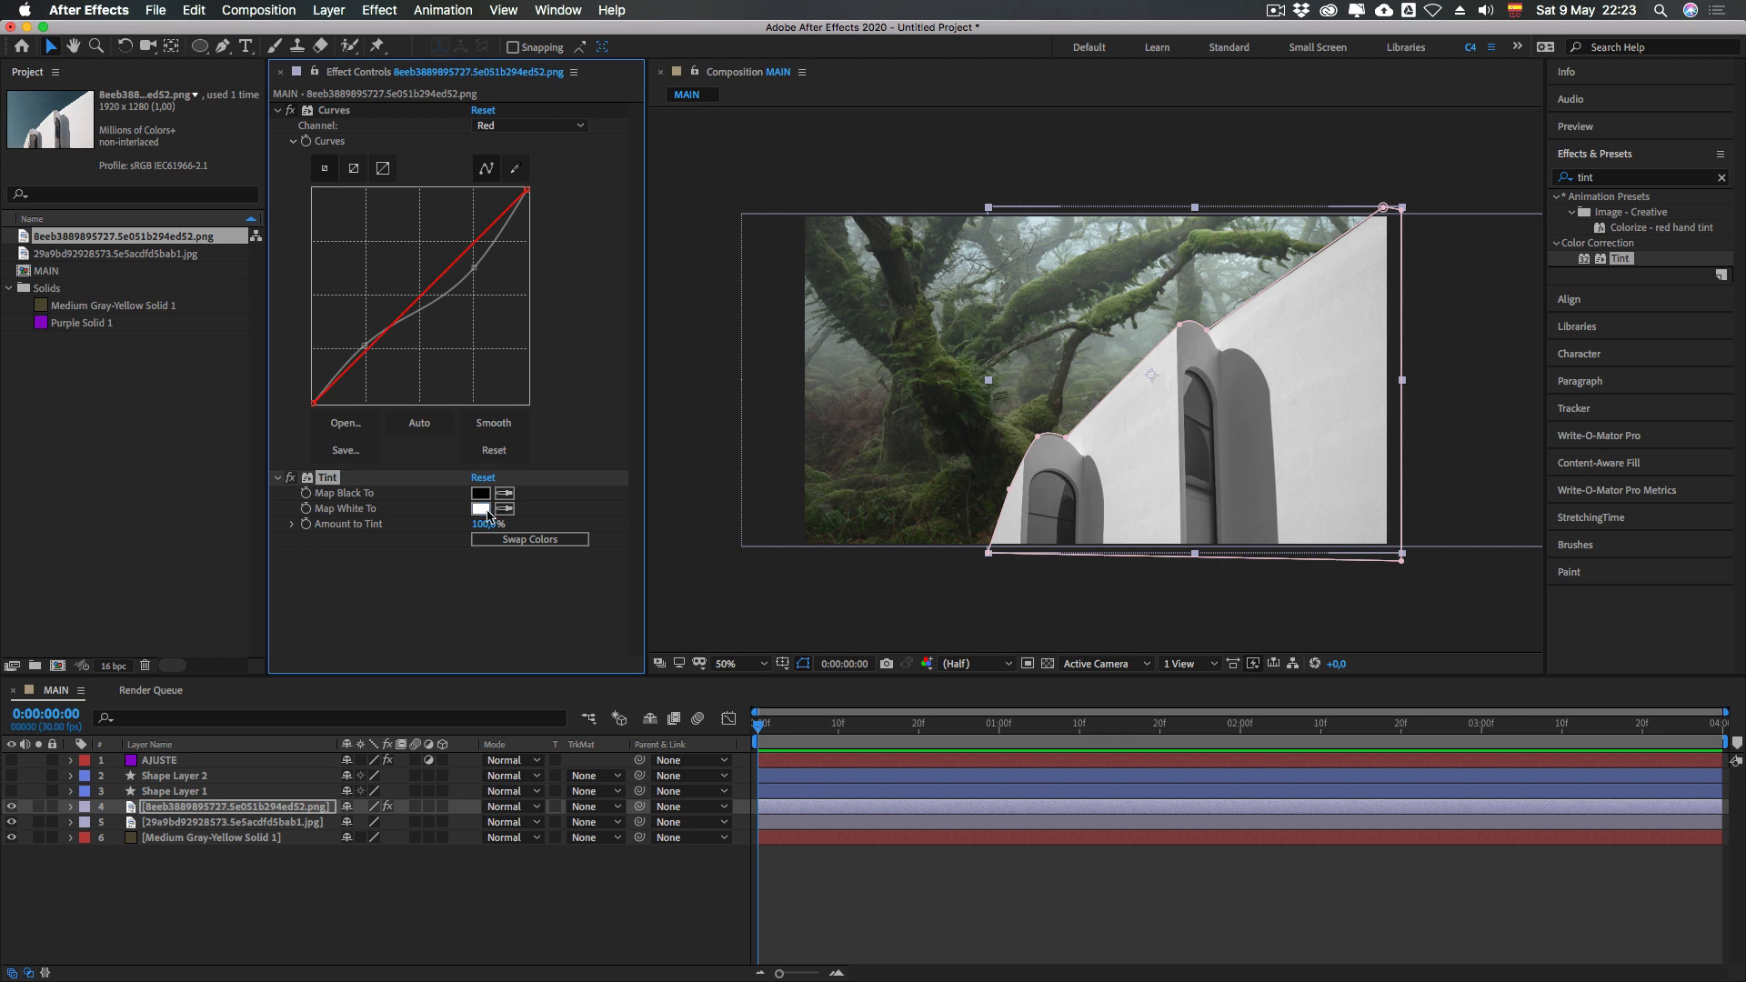
Set the building layer's Tint Map White To color to the muted yellow C0B46C
{"action": "left_click", "coordinate": [480, 508]}
{"action": "left_click_drag", "start_coordinate": [1316, 387], "coordinate": [1428, 473]}
{"action": "left_click", "coordinate": [1476, 692]}
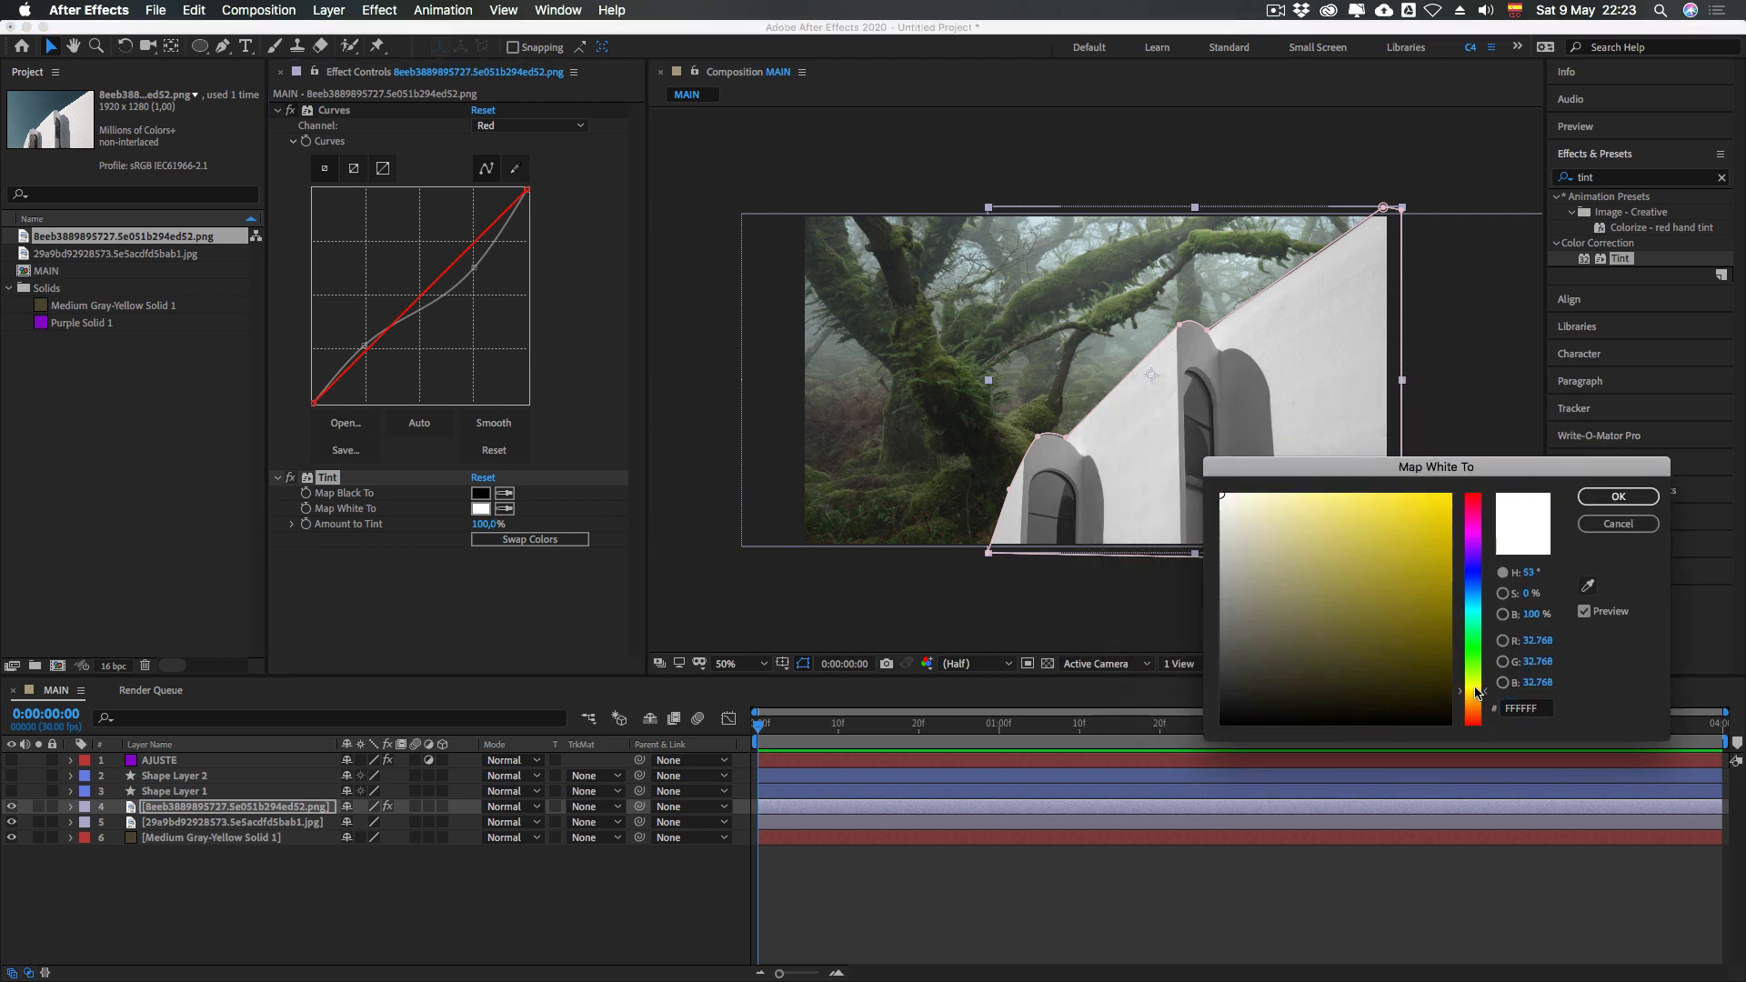
{"action": "mouse_move", "coordinate": [1412, 587]}
{"action": "left_mouse_down"}
{"action": "mouse_move", "coordinate": [1298, 643]}
{"action": "mouse_move", "coordinate": [1315, 575]}
{"action": "mouse_move", "coordinate": [1373, 546]}
{"action": "left_mouse_up"}
{"action": "left_click", "coordinate": [1484, 691]}
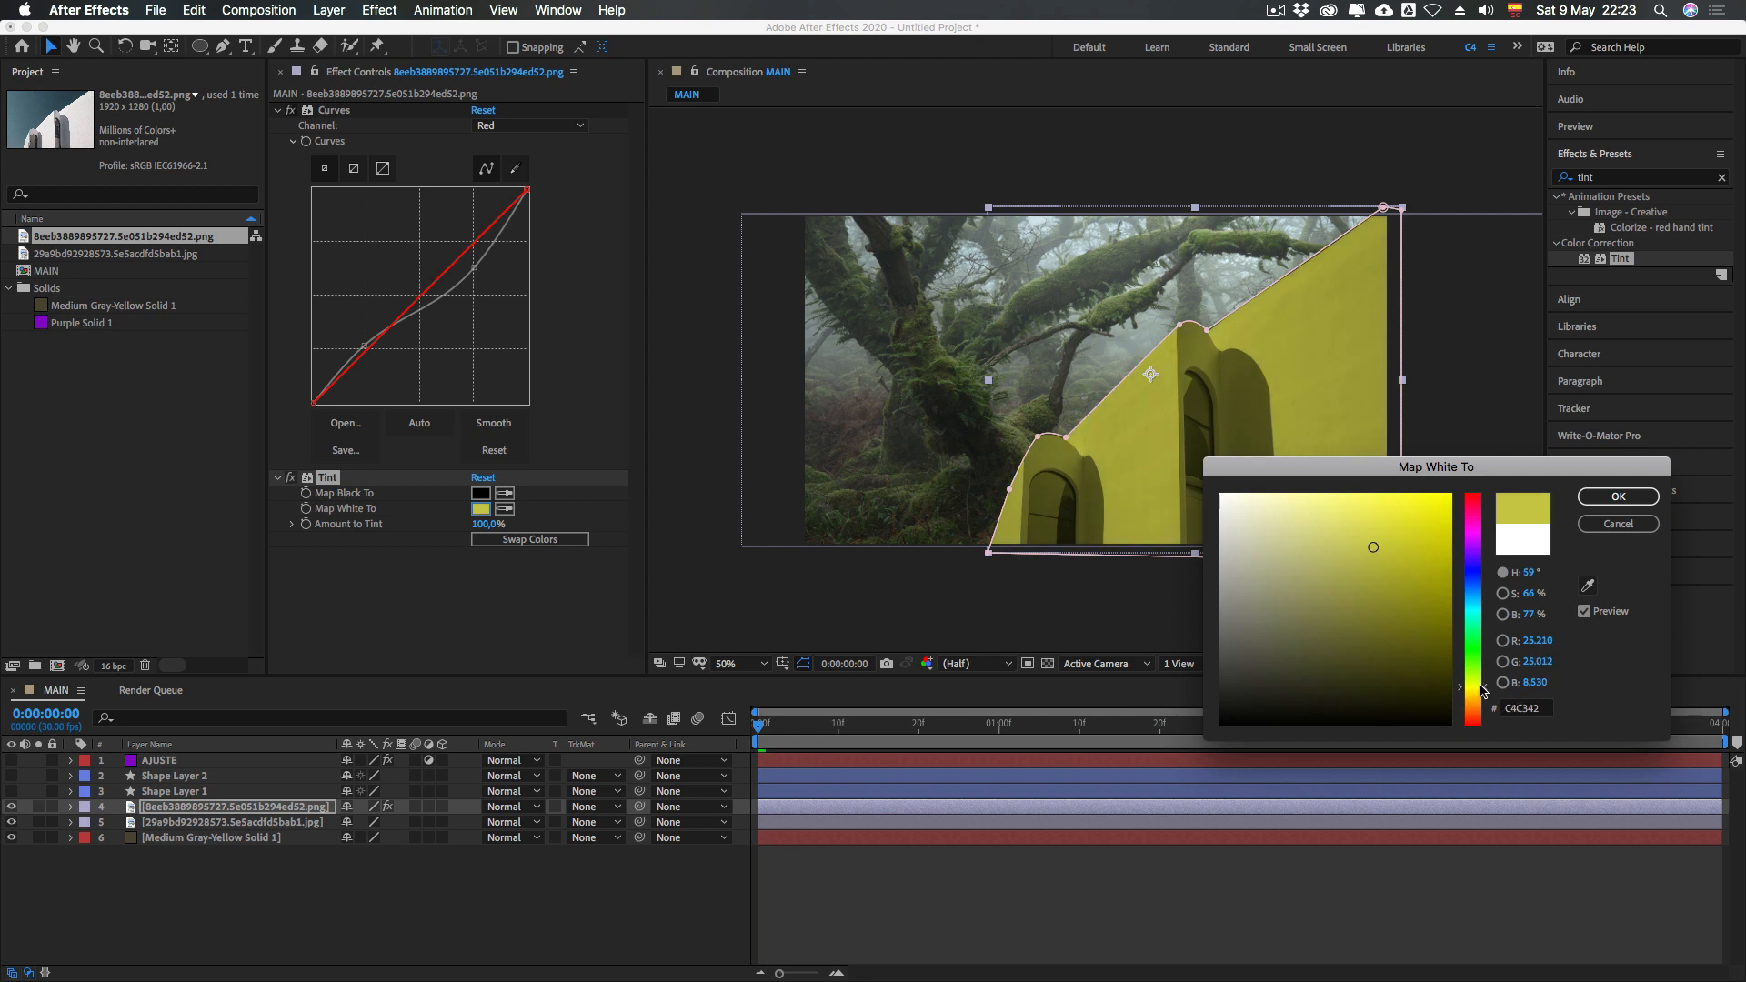
{"action": "left_click_drag", "start_coordinate": [1485, 691], "coordinate": [1486, 698]}
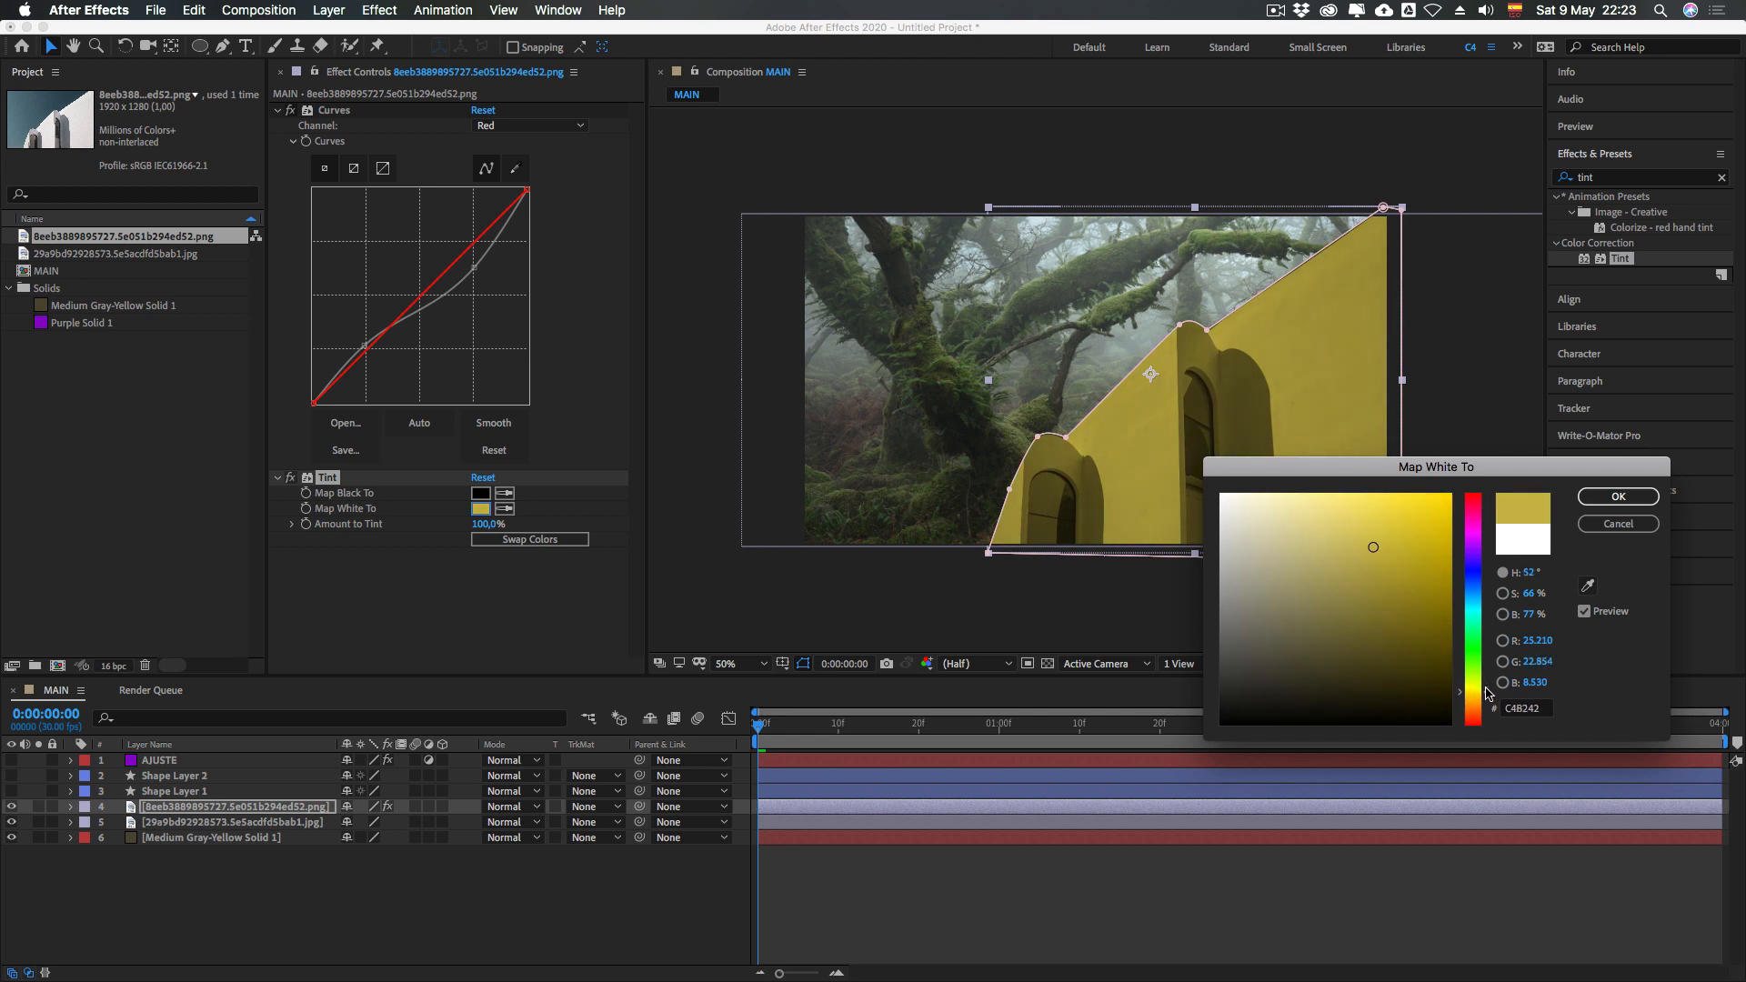
{"action": "mouse_move", "coordinate": [1409, 637]}
{"action": "left_mouse_down"}
{"action": "mouse_move", "coordinate": [1380, 573]}
{"action": "mouse_move", "coordinate": [1318, 582]}
{"action": "mouse_move", "coordinate": [1305, 568]}
{"action": "mouse_move", "coordinate": [1322, 552]}
{"action": "left_mouse_up"}
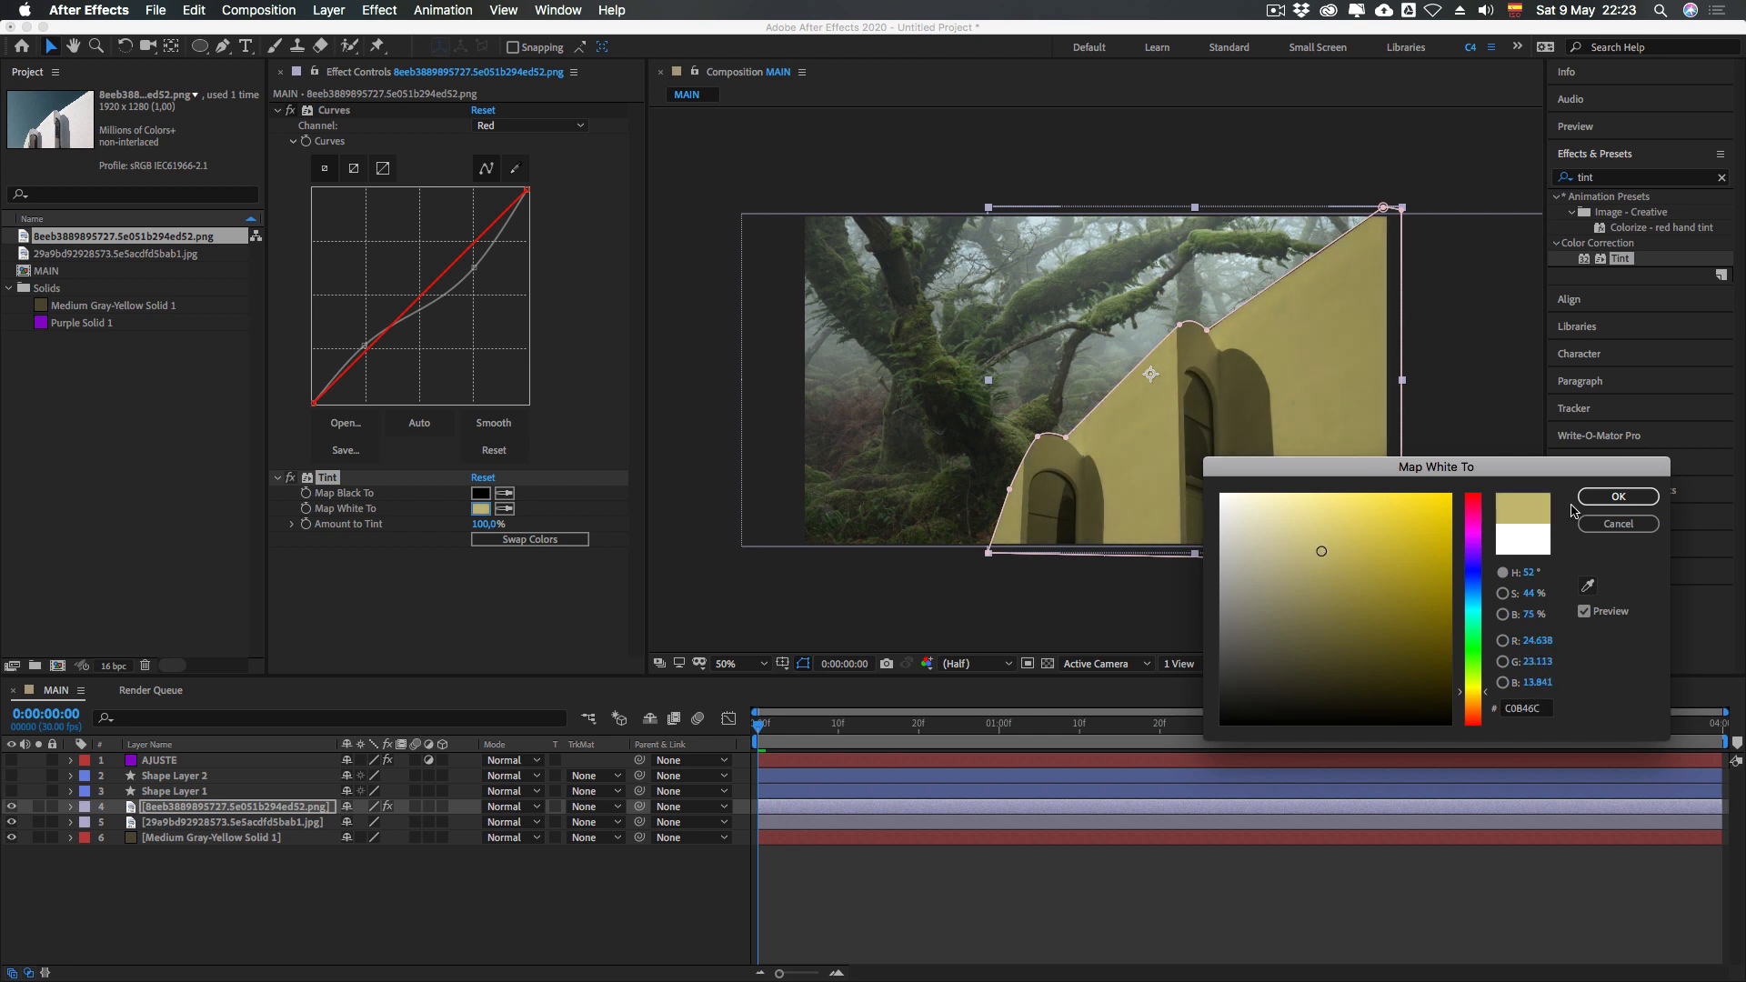
{"action": "left_click", "coordinate": [1601, 498]}
{"action": "left_click", "coordinate": [389, 591]}
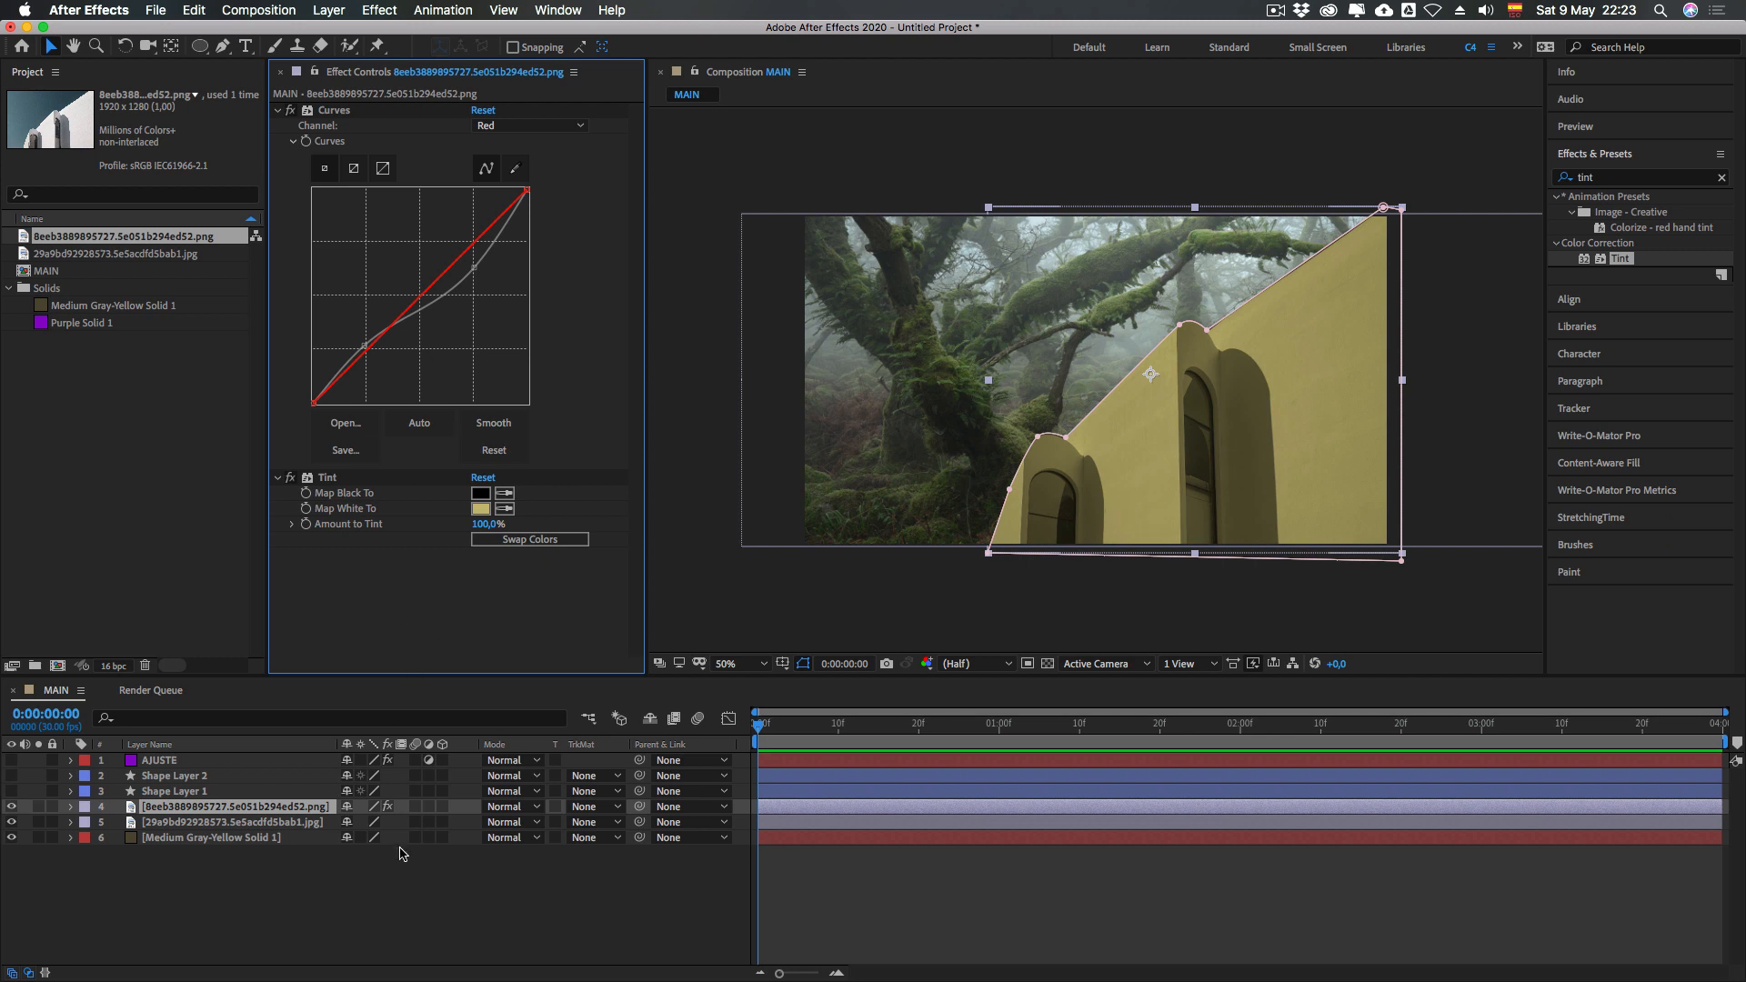
Hide the mask path overlay in the composition view and make the AJUSTE layer visible again
{"action": "left_click", "coordinate": [803, 663]}
{"action": "left_click", "coordinate": [662, 882]}
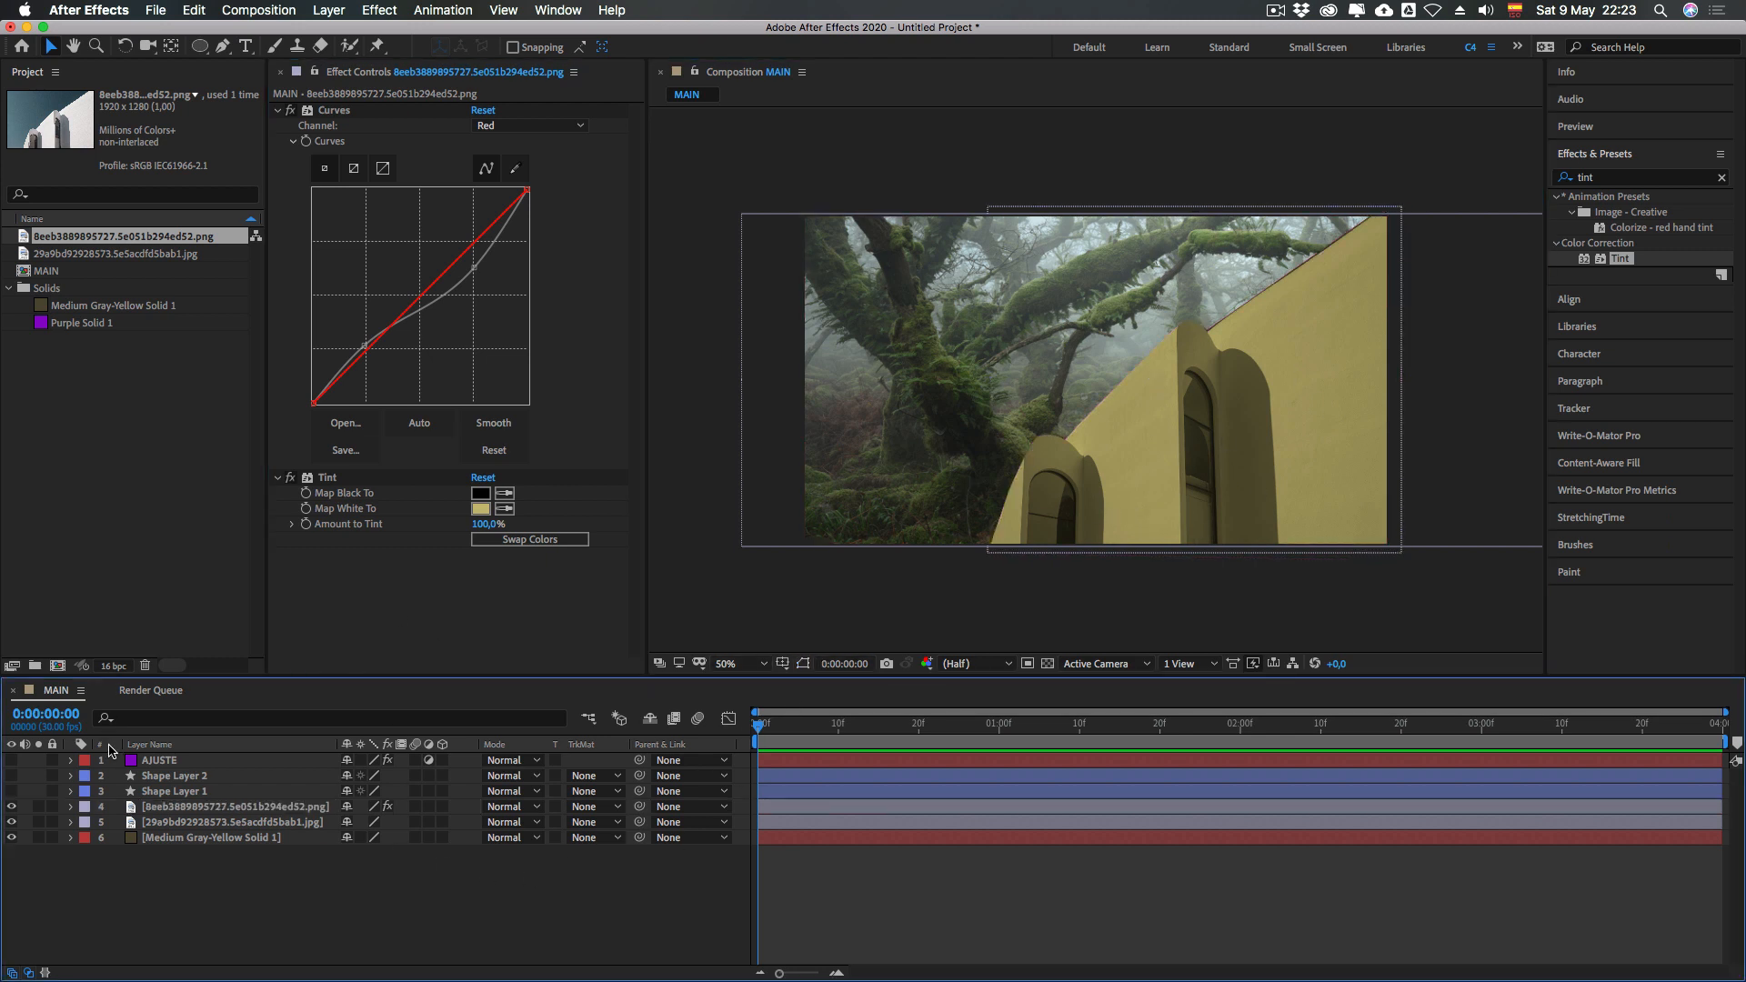
{"action": "left_click", "coordinate": [160, 762]}
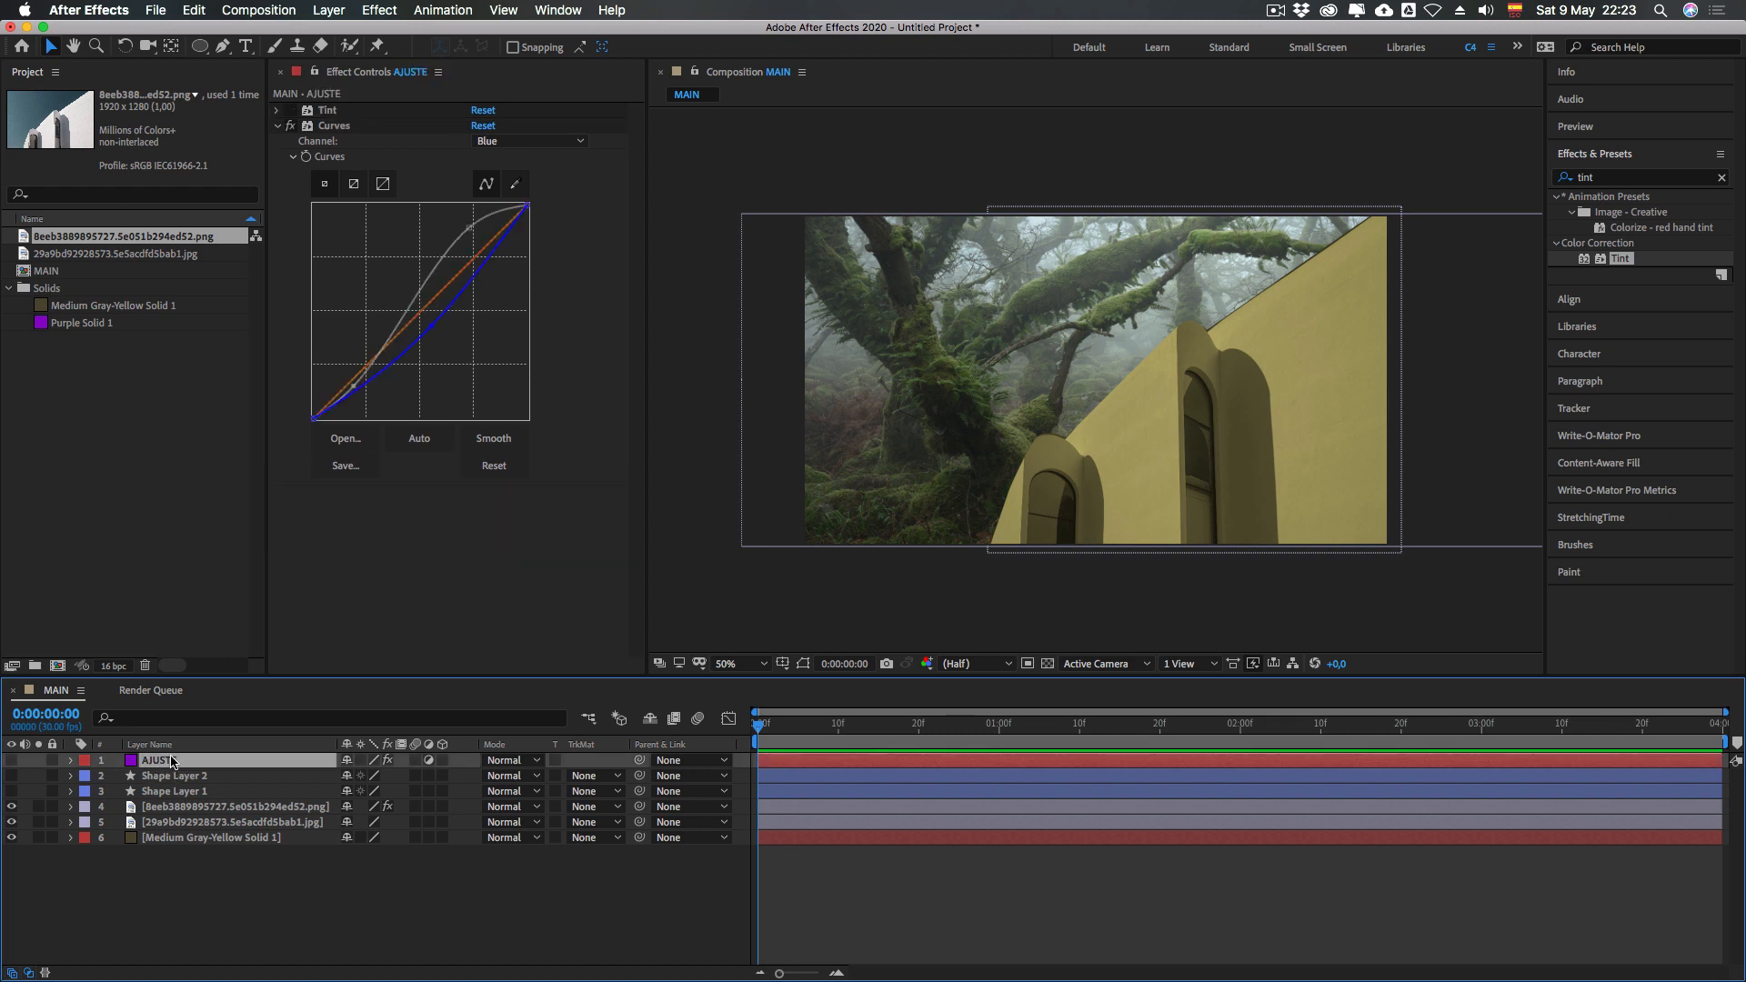
{"action": "left_click", "coordinate": [328, 127]}
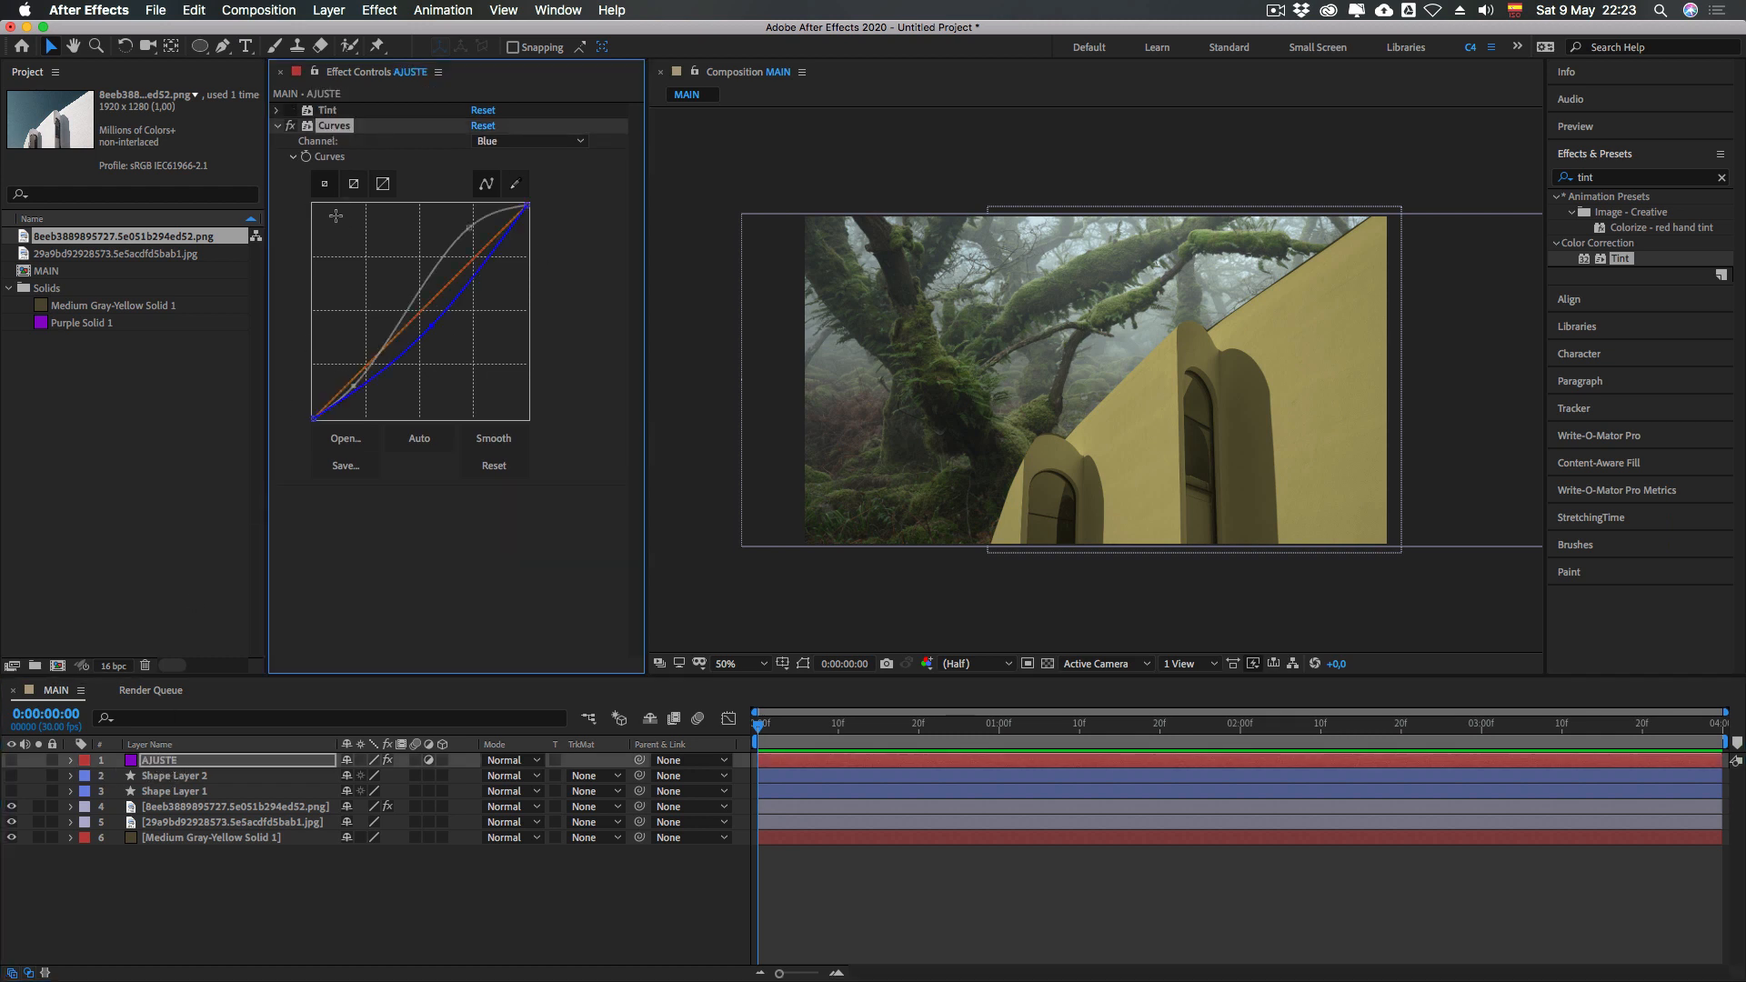
{"action": "left_click", "coordinate": [10, 775]}
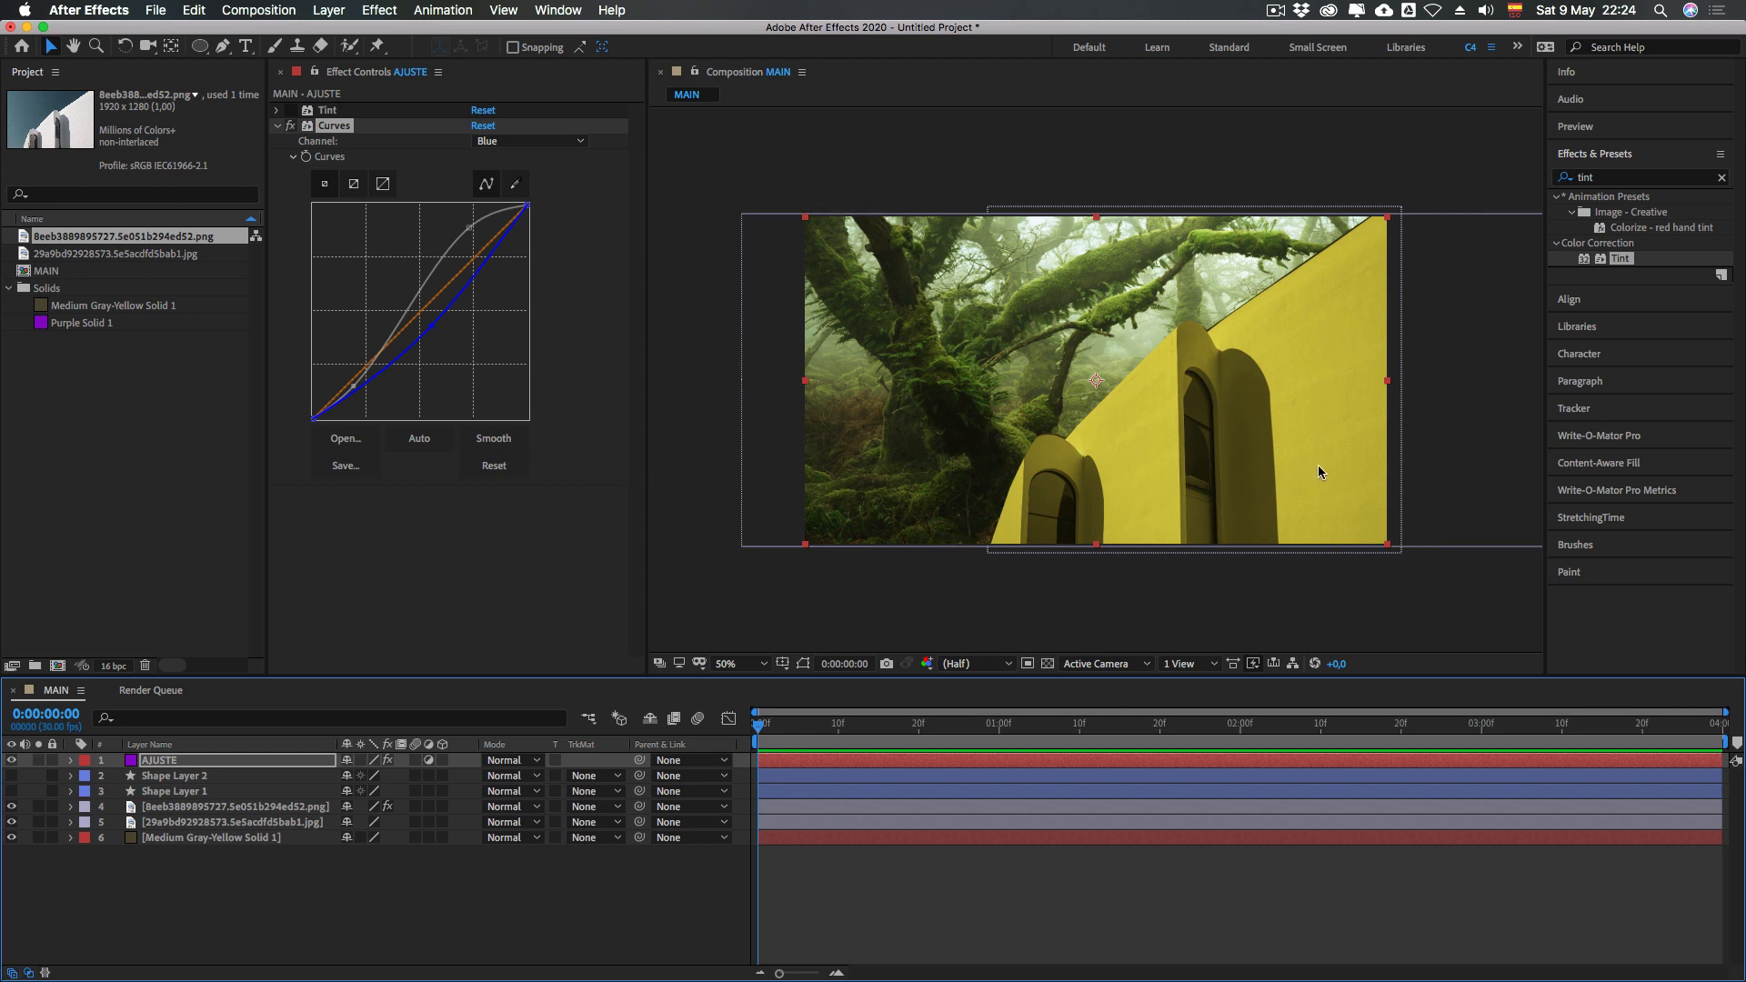
Lock the AJUSTE layer, undoing its accidental scaling, and enlarge and reposition the building image up and to the right
{"action": "left_click_drag", "start_coordinate": [1390, 549], "coordinate": [1417, 571]}
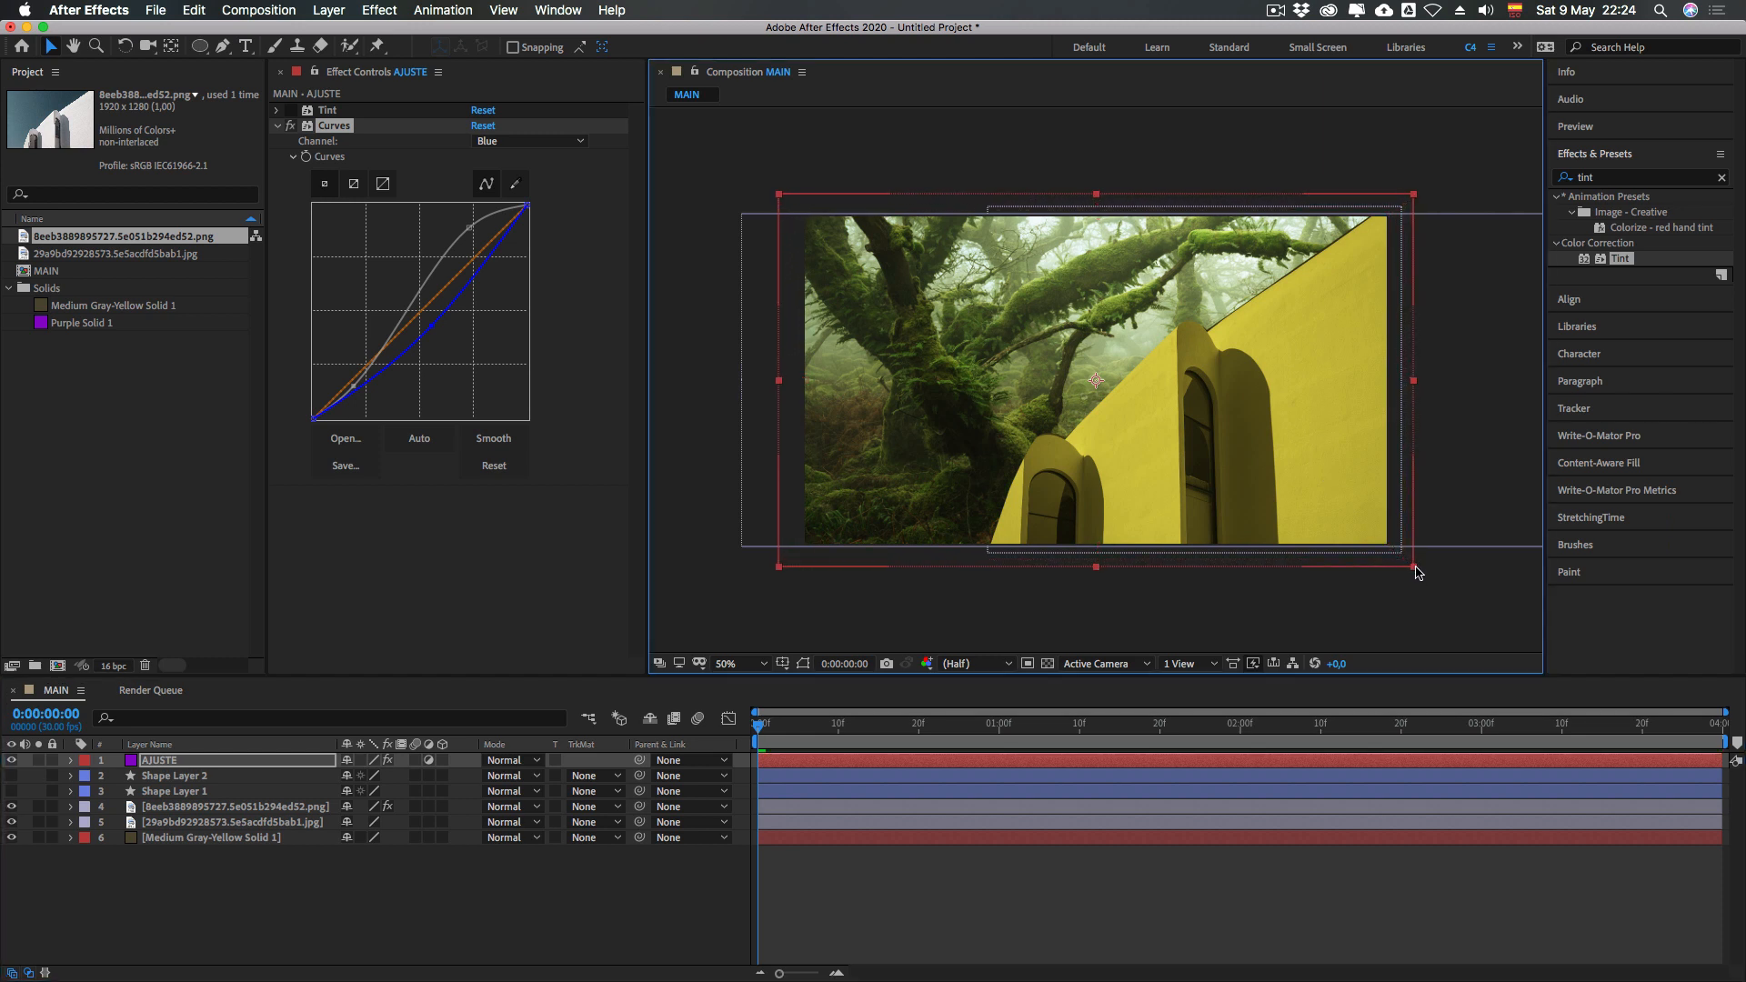
{"action": "key", "text": "super+z"}
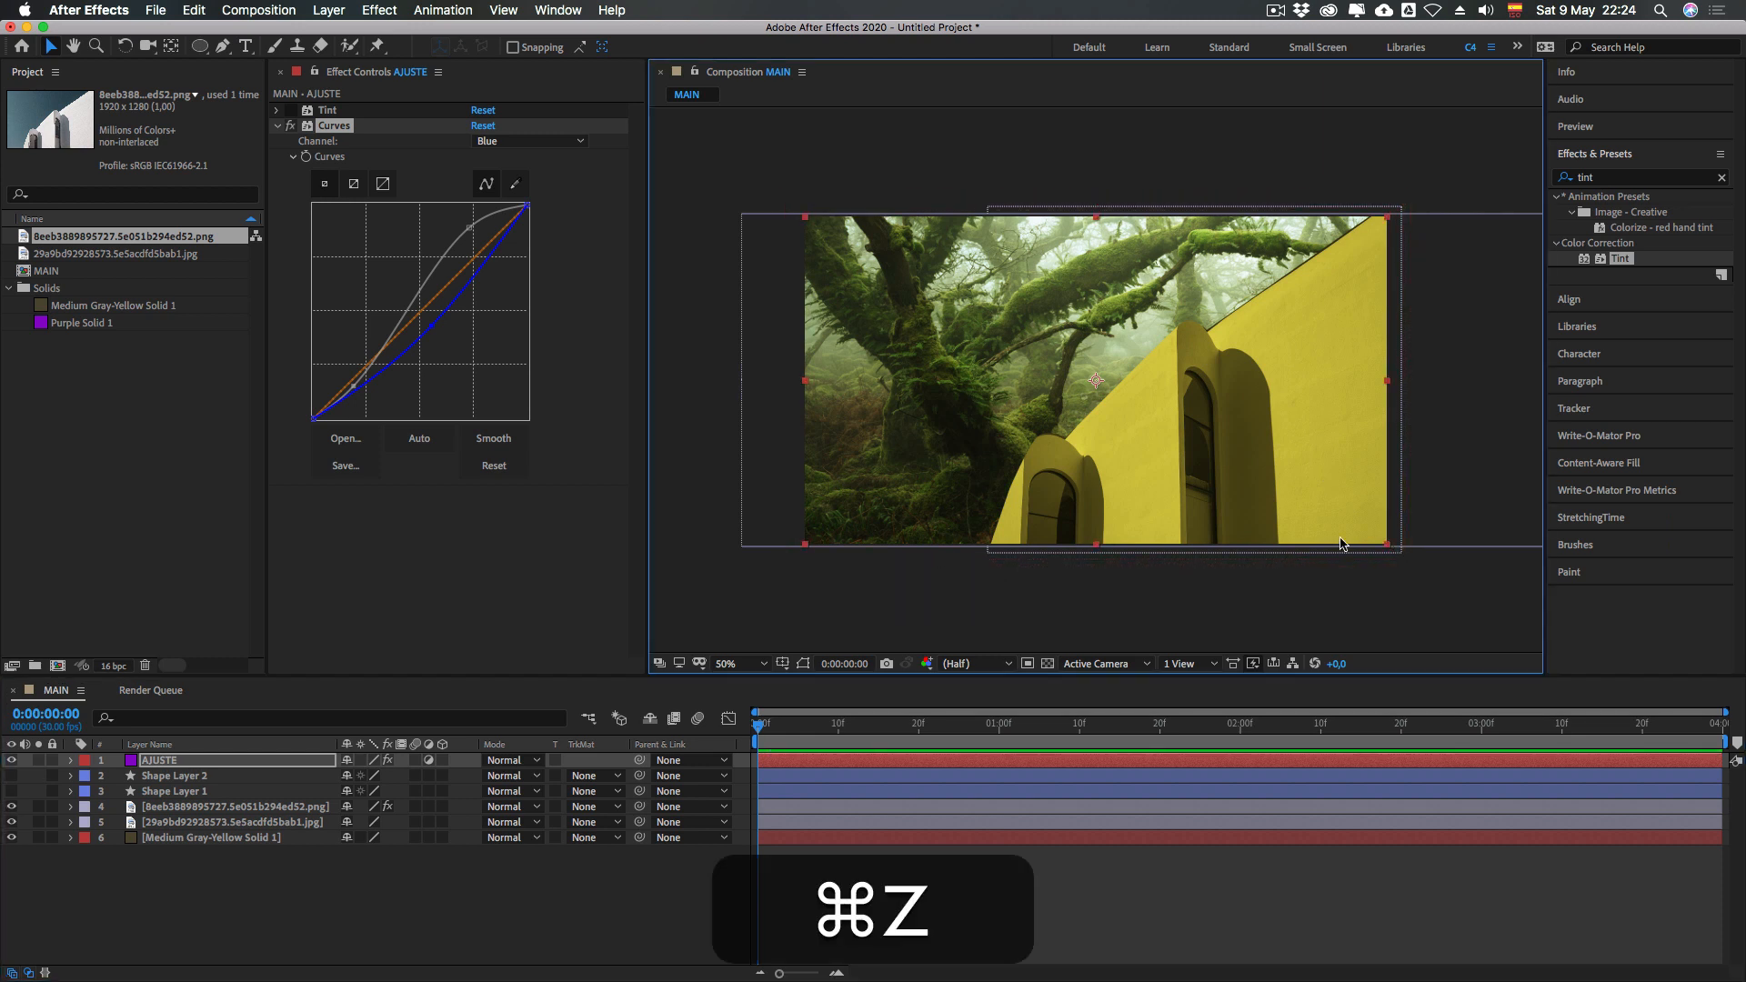
{"action": "left_click", "coordinate": [52, 760]}
{"action": "left_click", "coordinate": [1383, 540]}
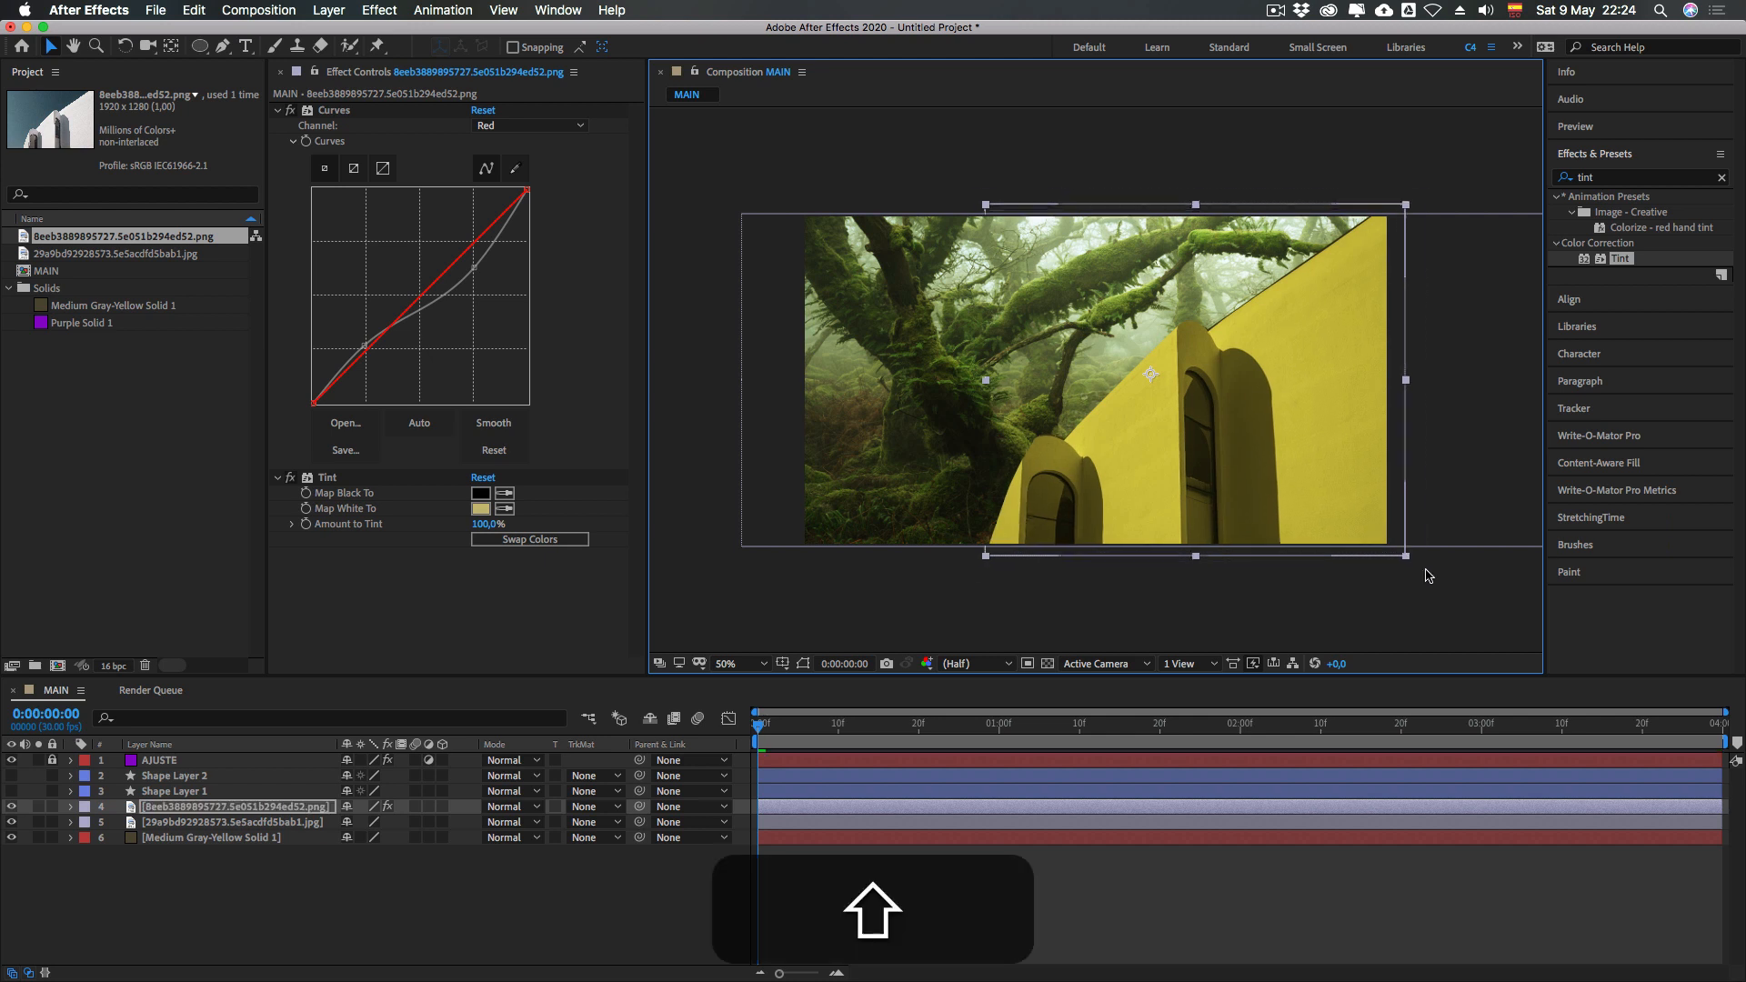
{"action": "left_click_drag", "start_coordinate": [1426, 572], "coordinate": [1450, 587]}
{"action": "left_click_drag", "start_coordinate": [1329, 567], "coordinate": [1375, 541]}
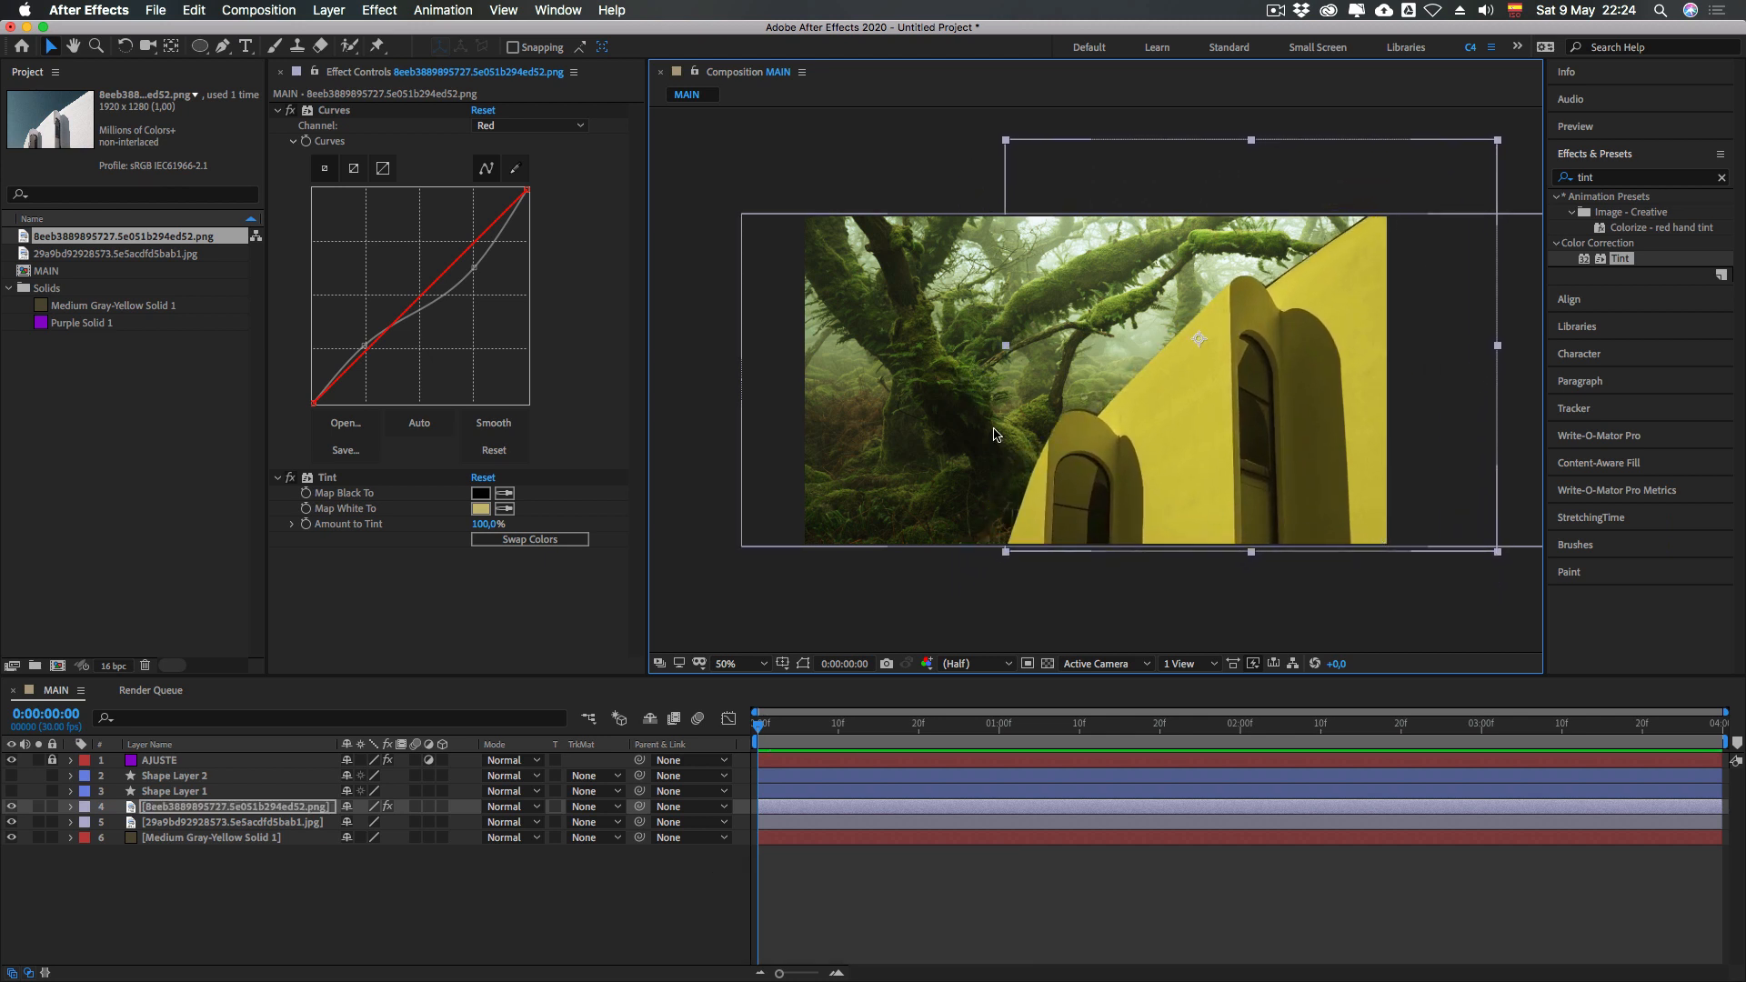
Unlock the AJUSTE layer and raise the midpoint of its Blue channel curve close to the diagonal
{"action": "left_click", "coordinate": [245, 887]}
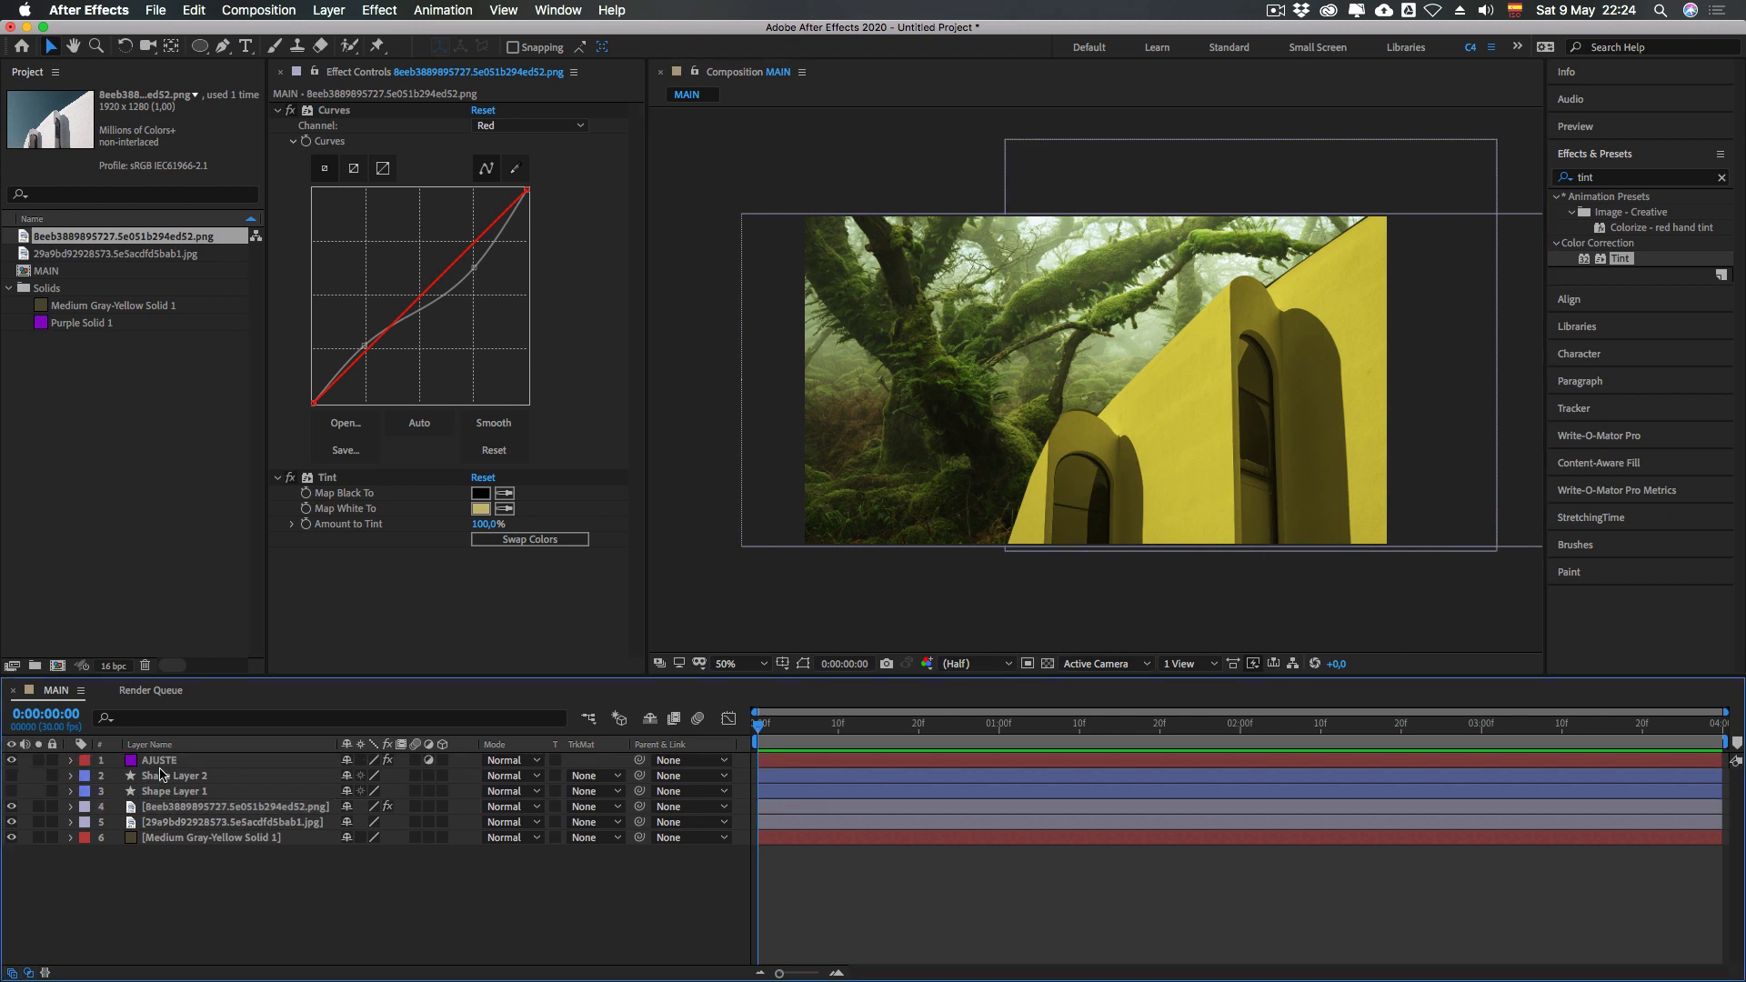
{"action": "left_click", "coordinate": [160, 761]}
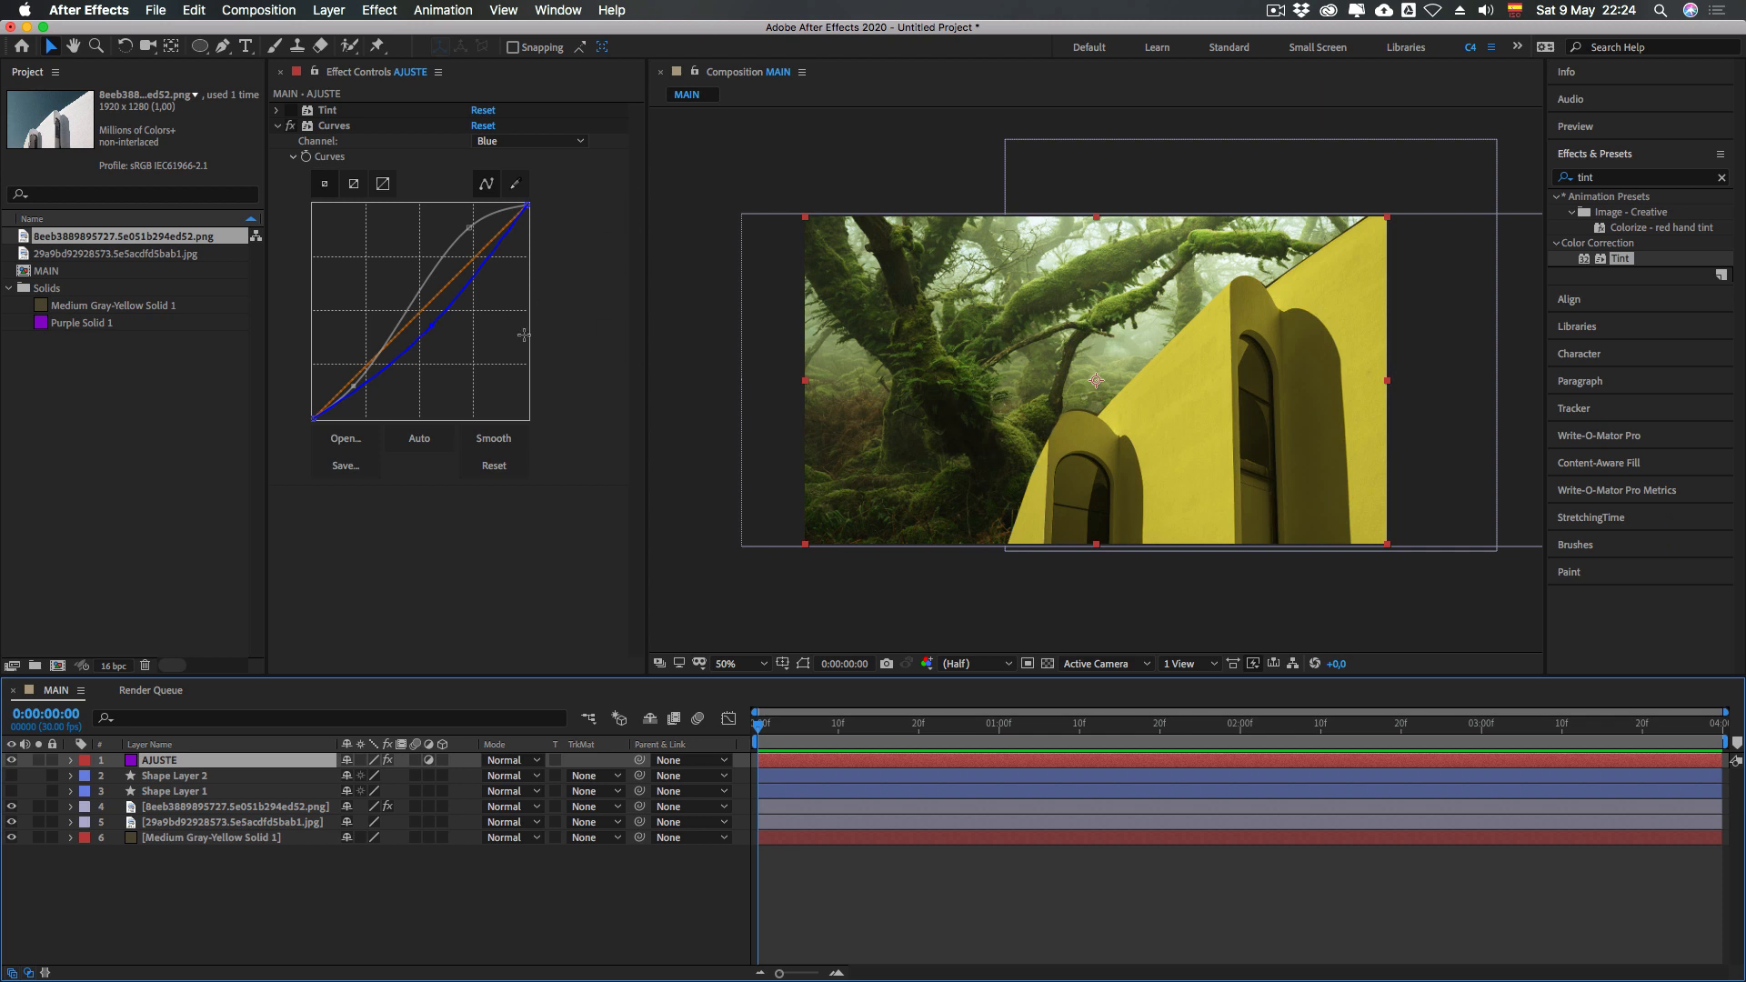
{"action": "left_click_drag", "start_coordinate": [432, 320], "coordinate": [427, 315]}
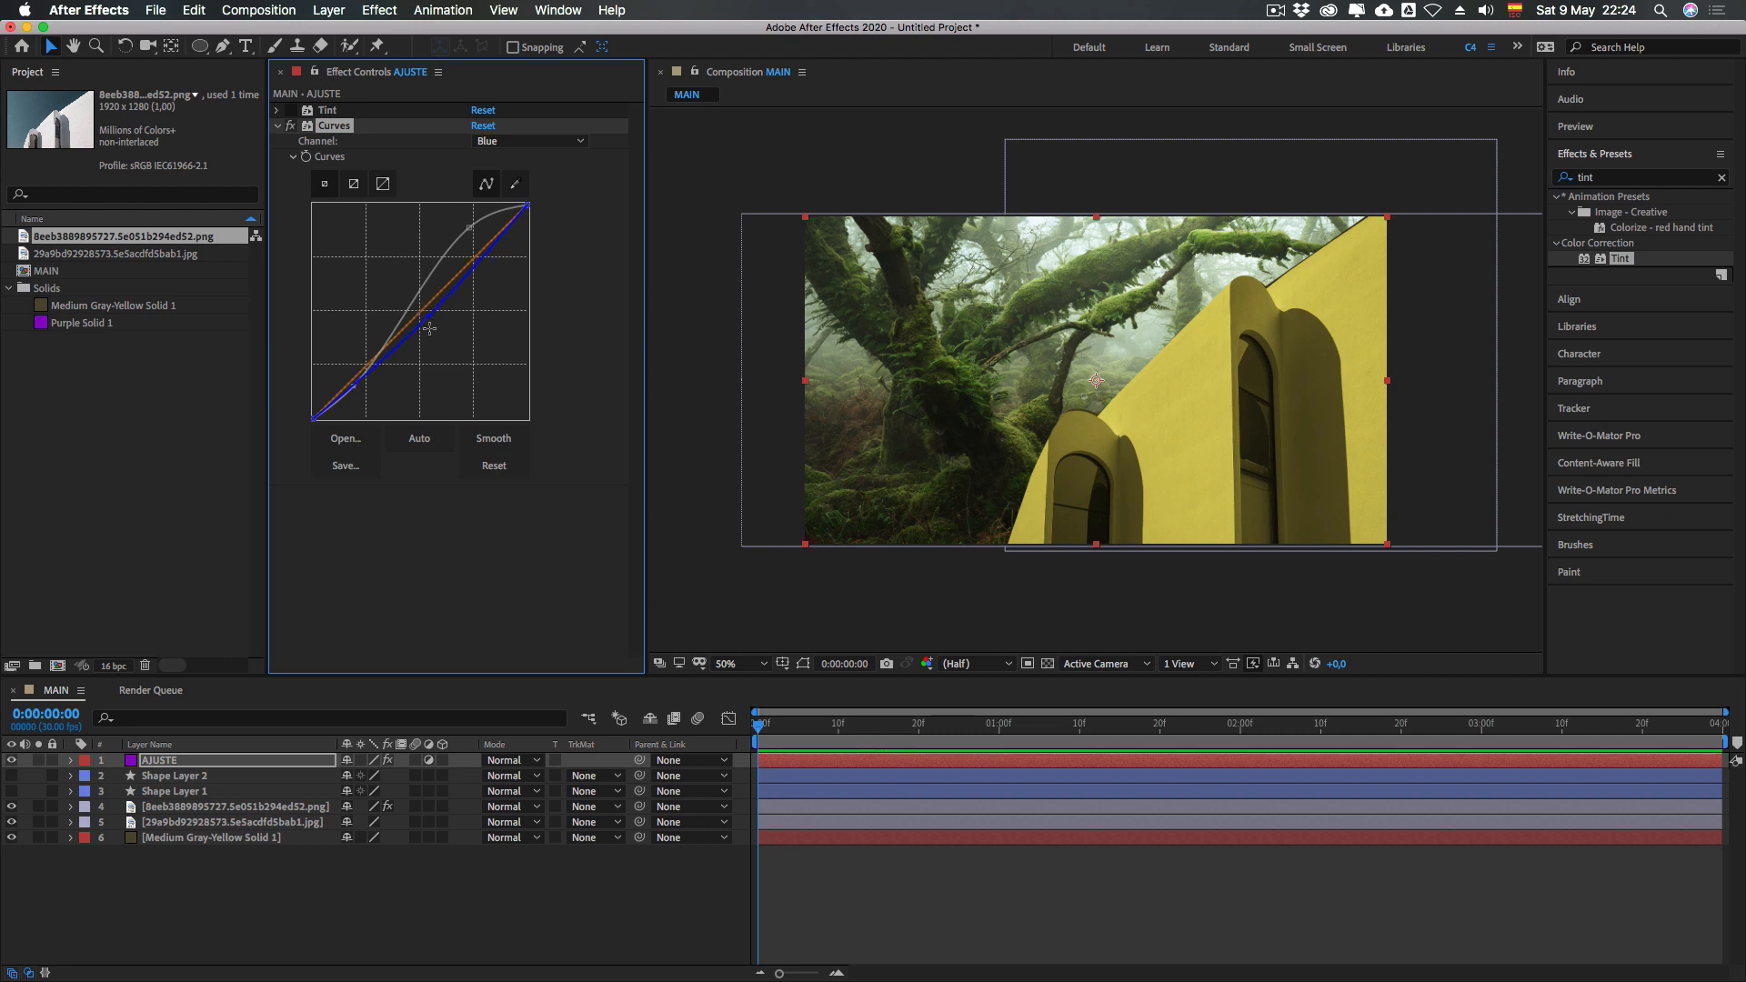
Nudge the upper point of the building layer's RGB curve up slightly and set its Amount to Tint to 48%
{"action": "left_click", "coordinate": [167, 811]}
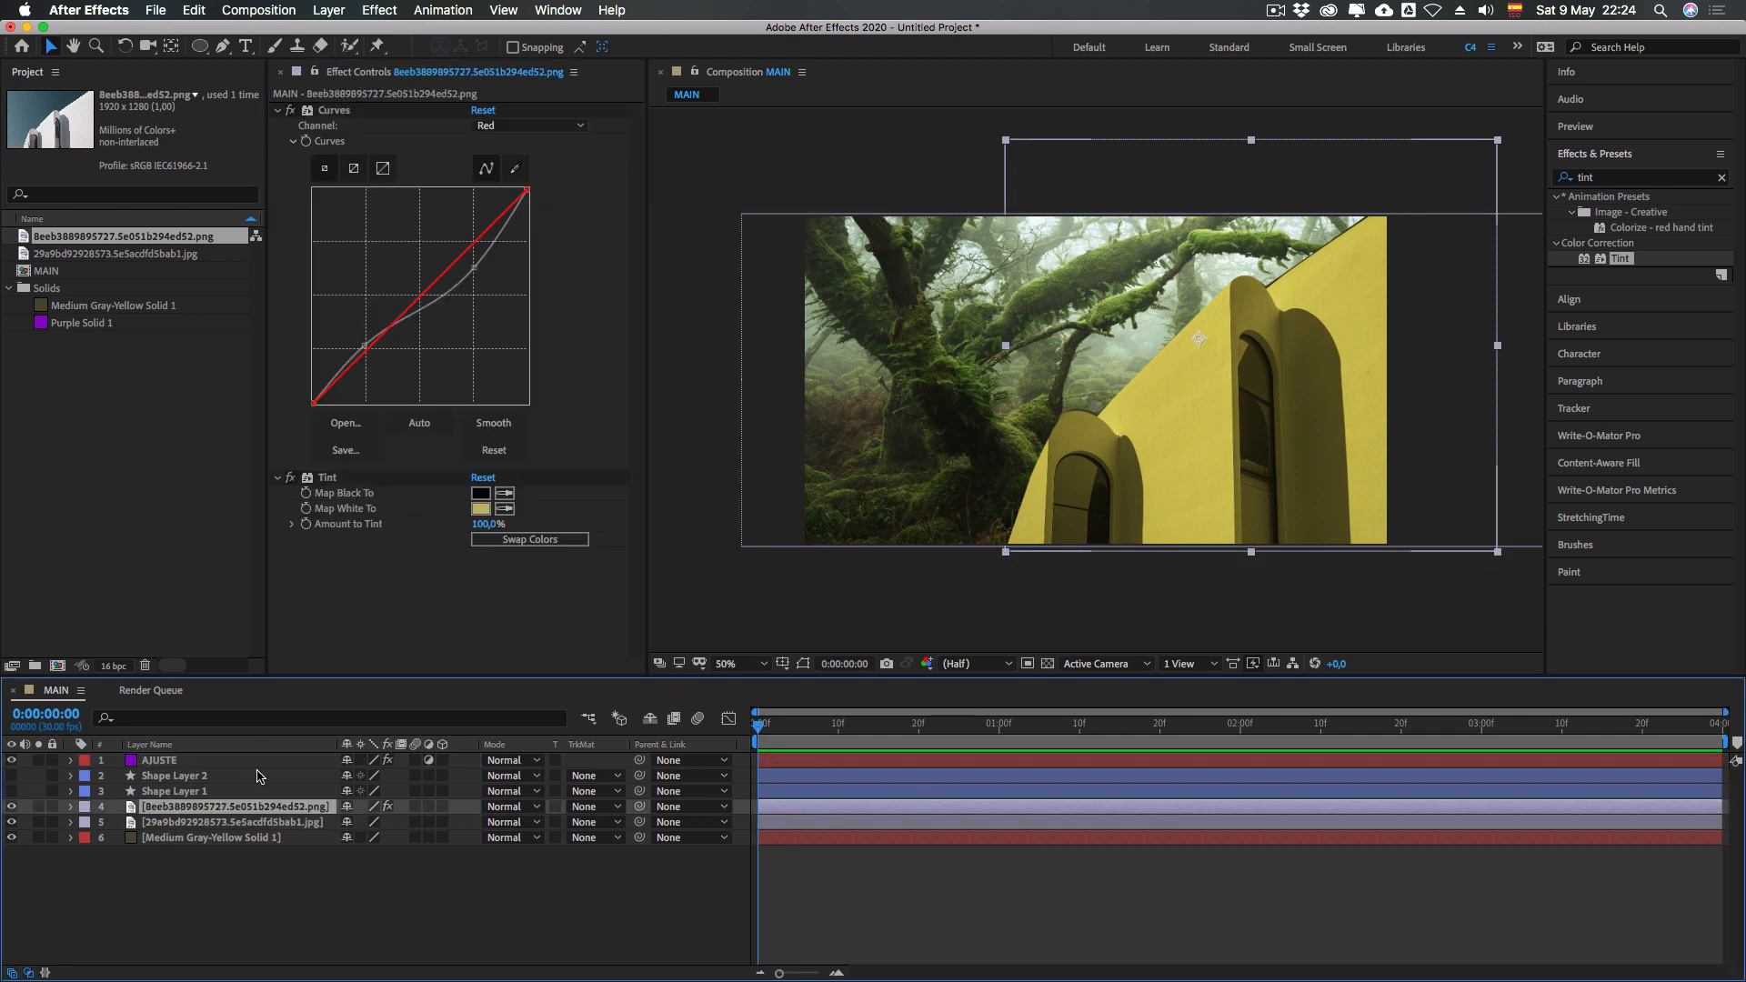
{"action": "left_click_drag", "start_coordinate": [473, 267], "coordinate": [465, 264]}
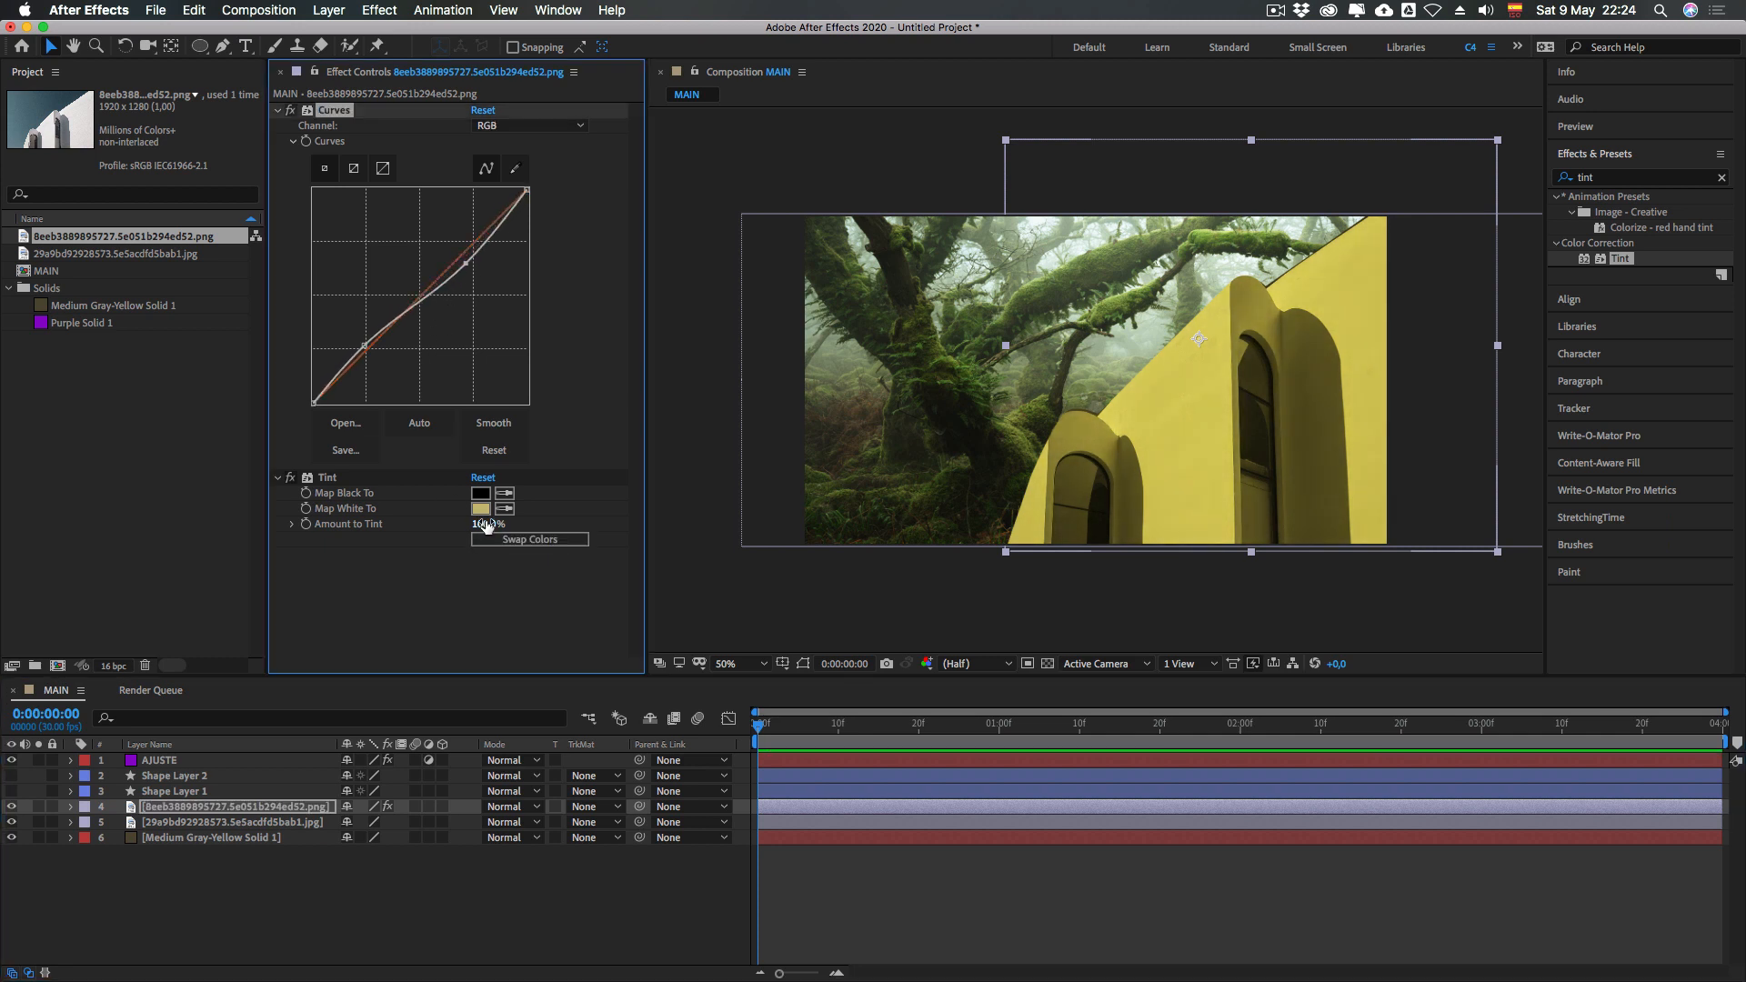
{"action": "left_click_drag", "start_coordinate": [484, 525], "coordinate": [434, 523]}
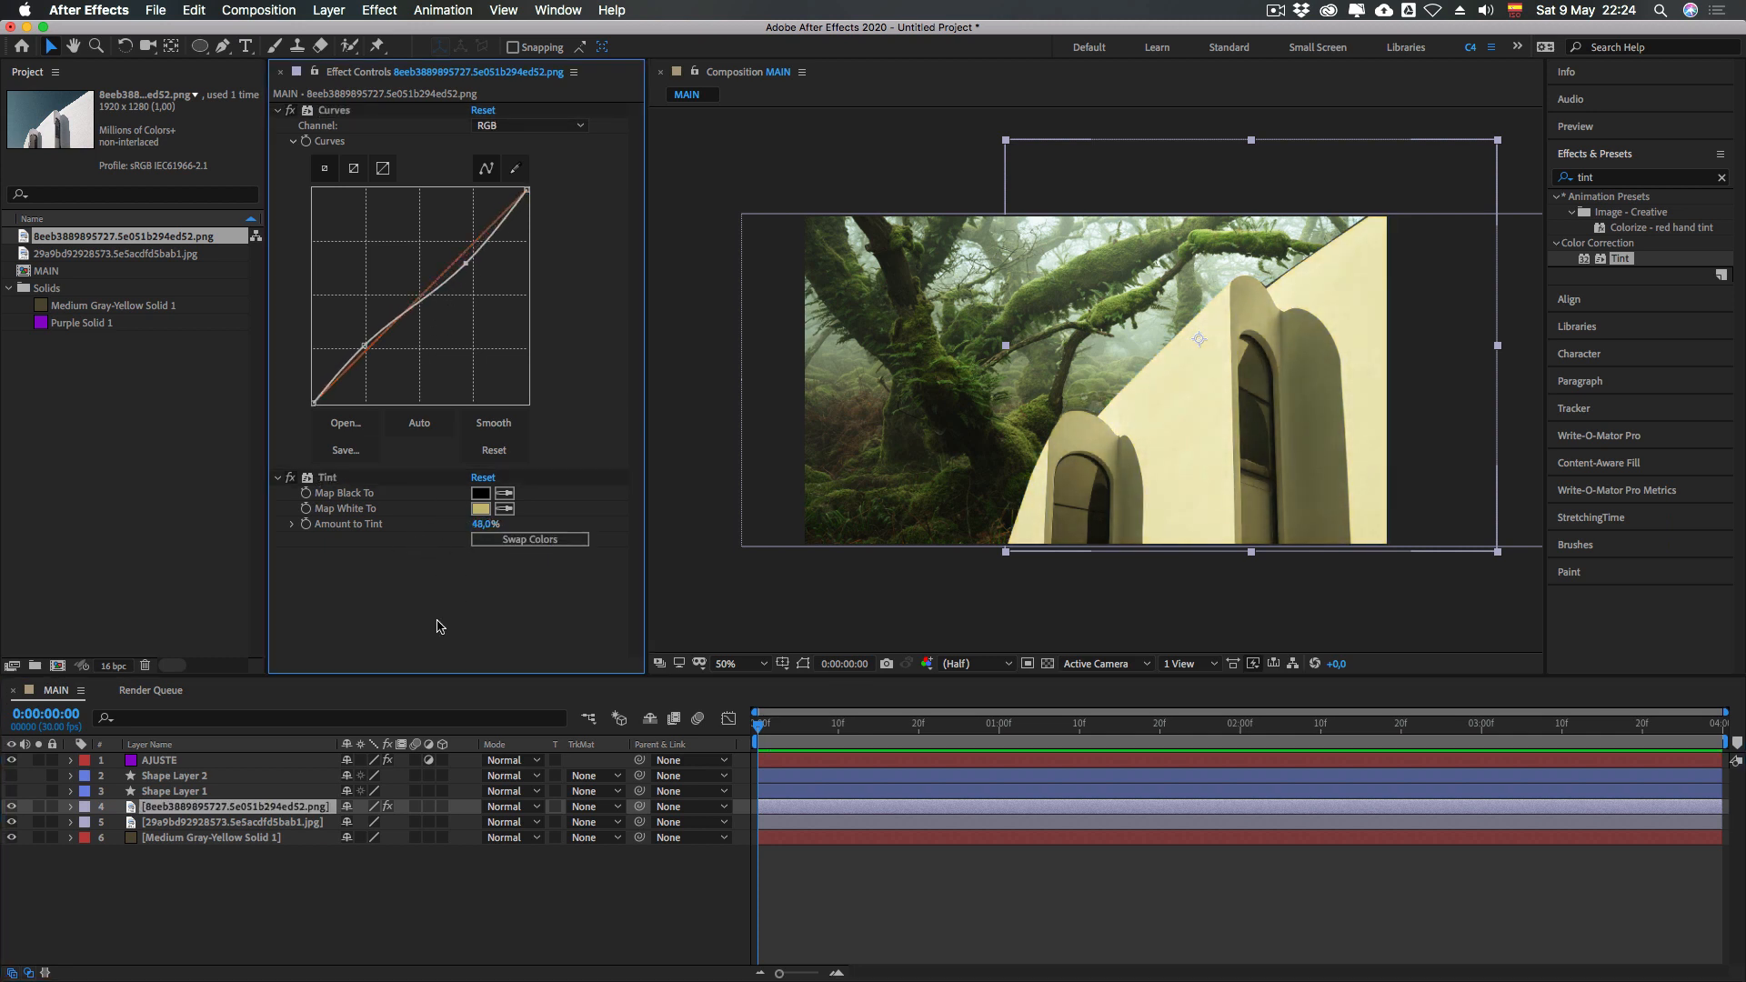
Toggle the AJUSTE layer's visibility off and on to compare both images with and without the adjustment
{"action": "left_click", "coordinate": [103, 767]}
{"action": "left_click", "coordinate": [152, 761]}
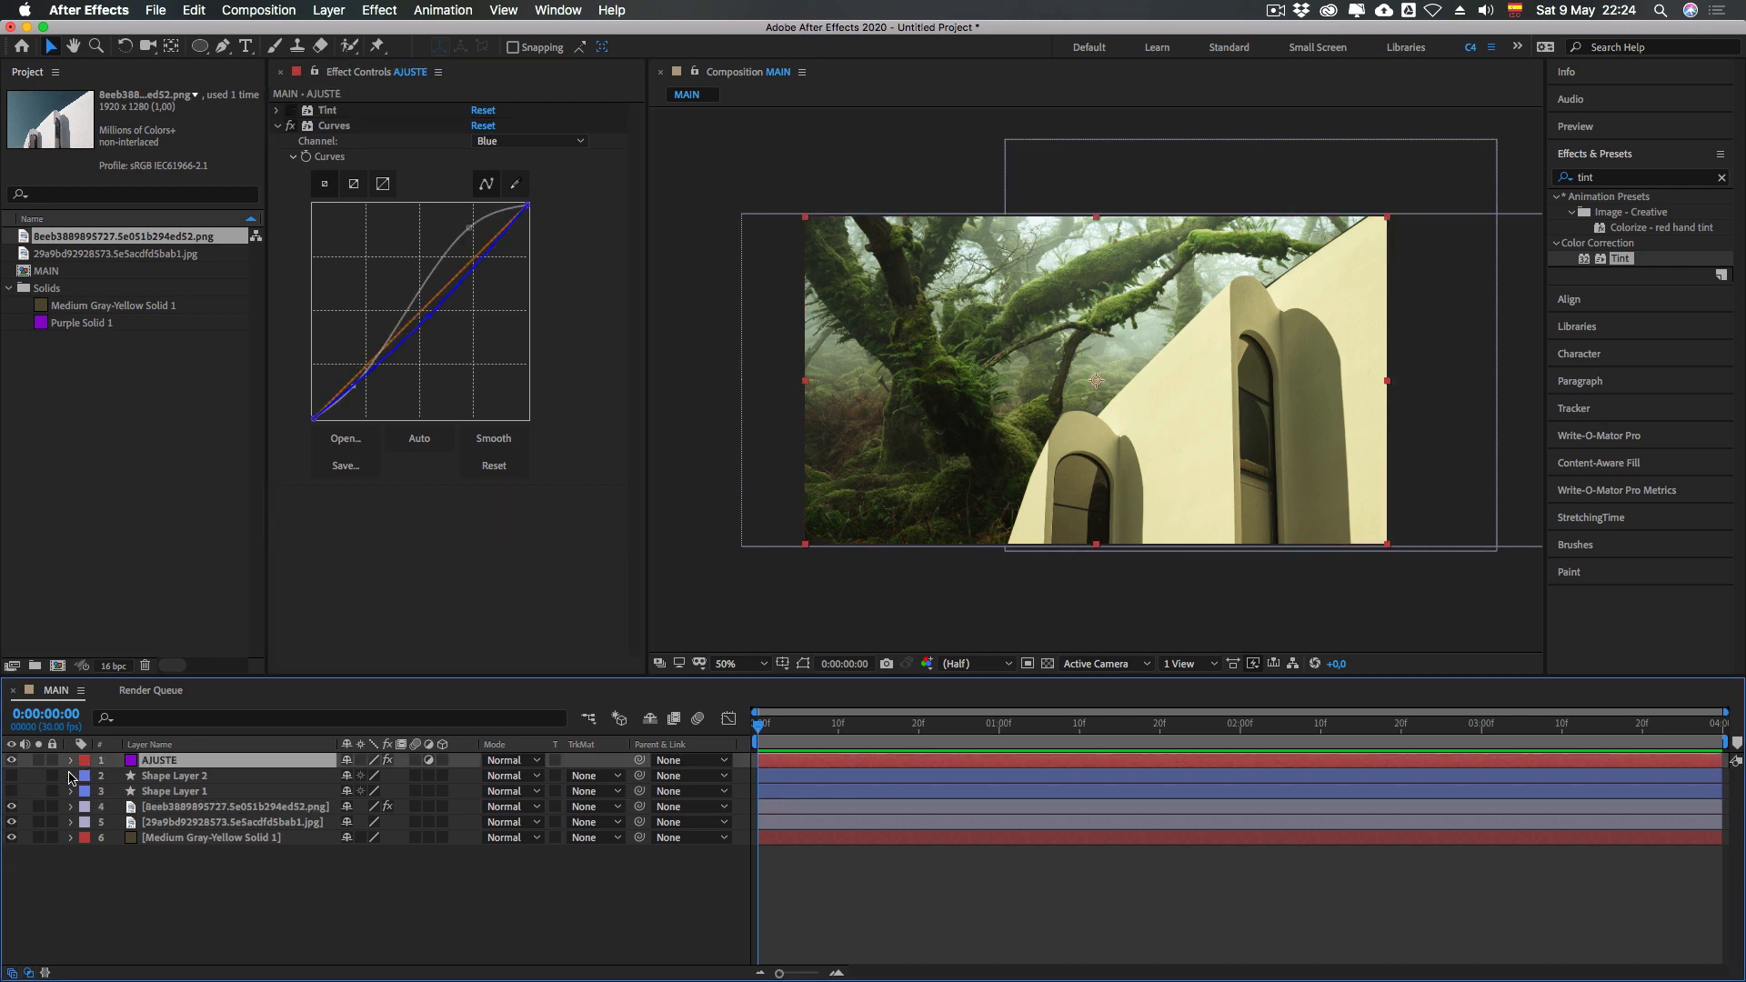
{"action": "left_click", "coordinate": [12, 760]}
{"action": "left_click", "coordinate": [11, 760]}
{"action": "left_click", "coordinate": [13, 760]}
{"action": "left_click", "coordinate": [11, 761]}
{"action": "left_click", "coordinate": [12, 760]}
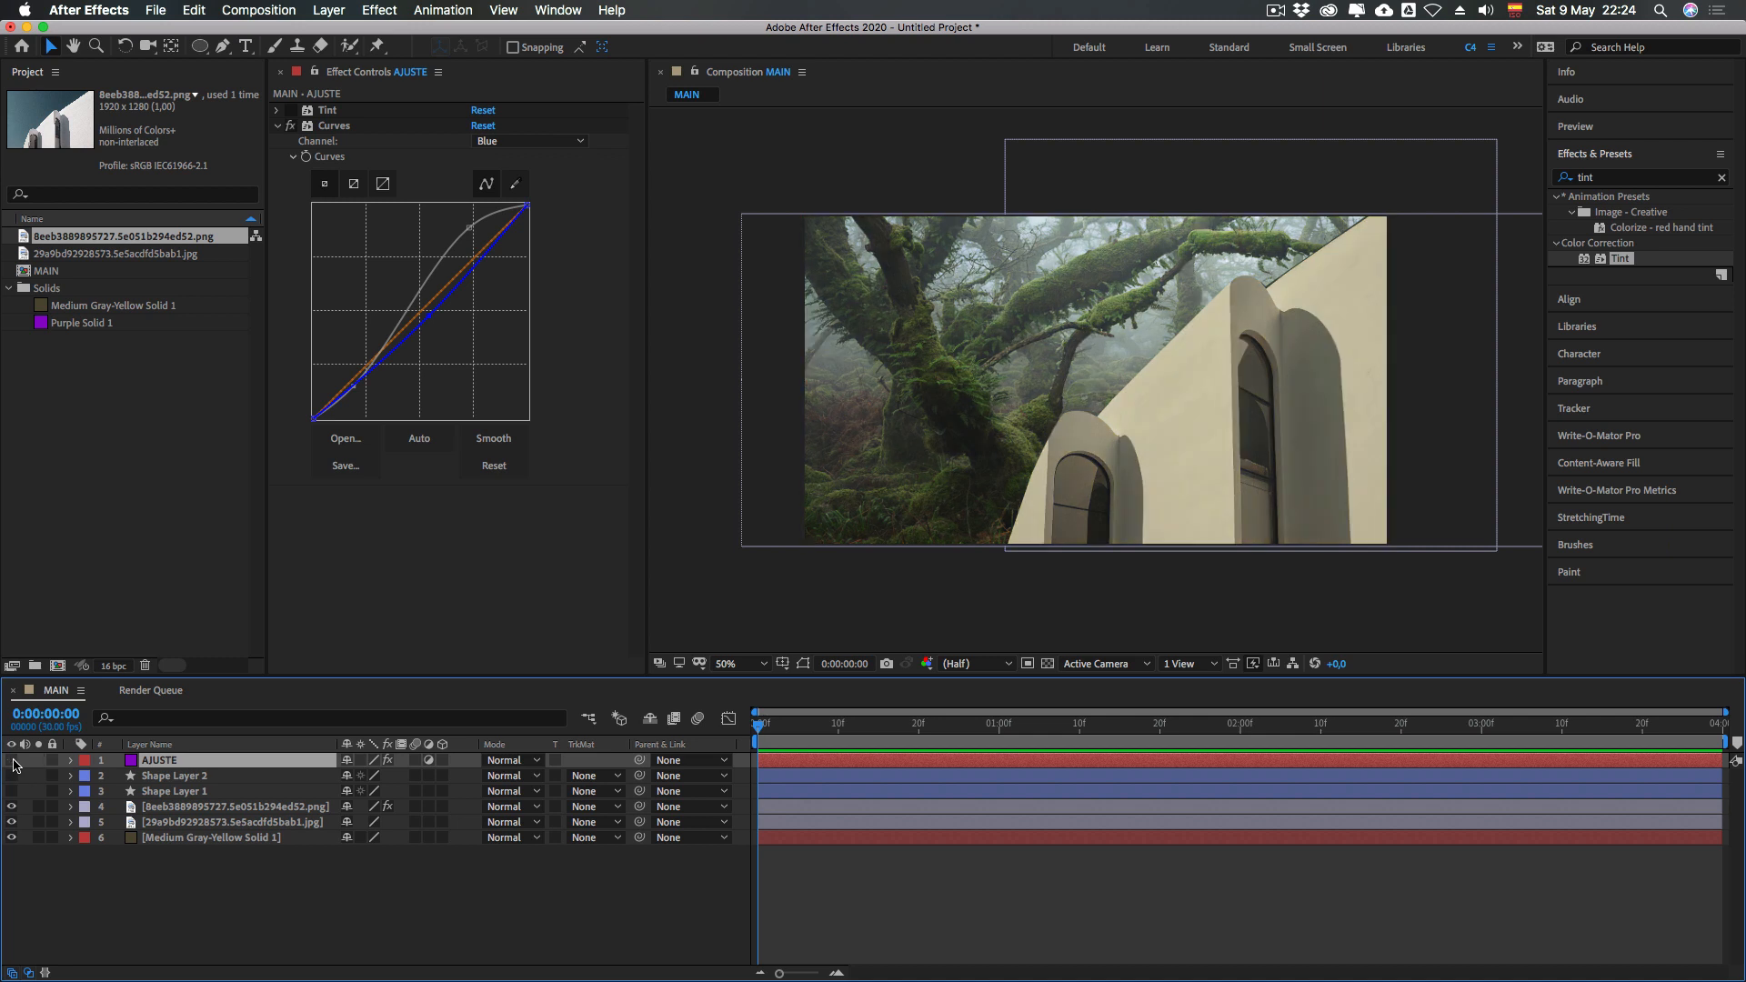
{"action": "left_click", "coordinate": [12, 761]}
{"action": "left_click", "coordinate": [305, 905]}
{"action": "left_click", "coordinate": [202, 762]}
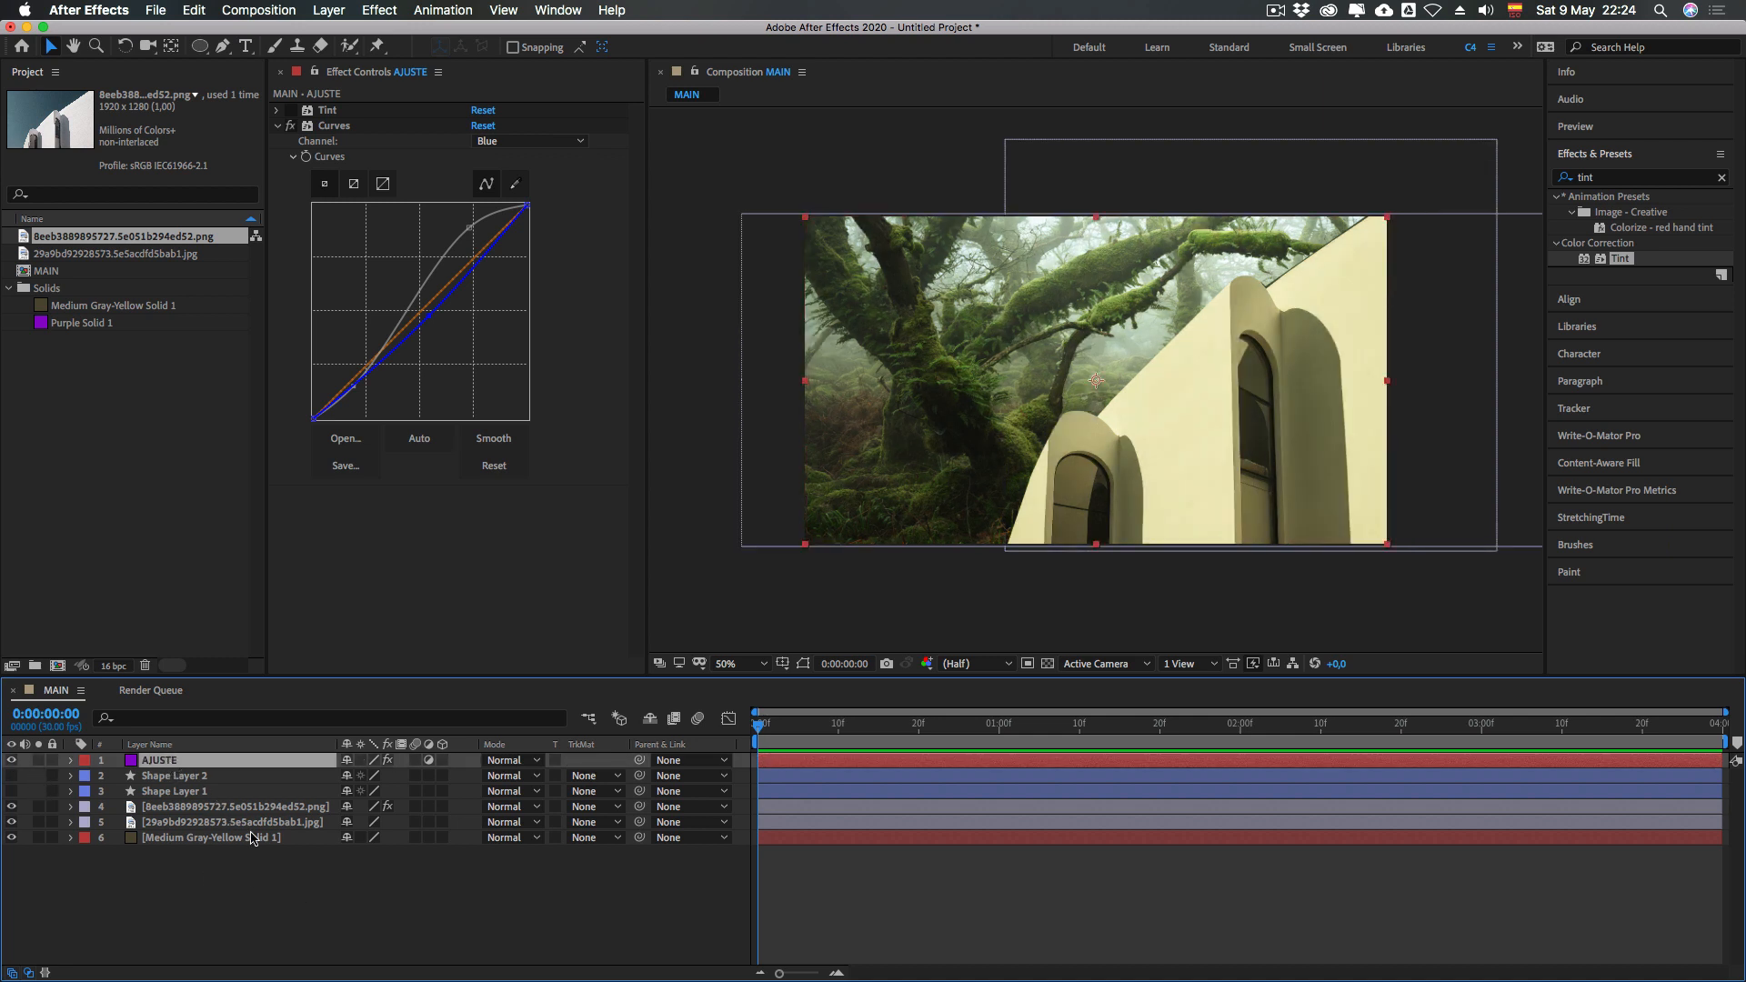
{"action": "left_click", "coordinate": [327, 924]}
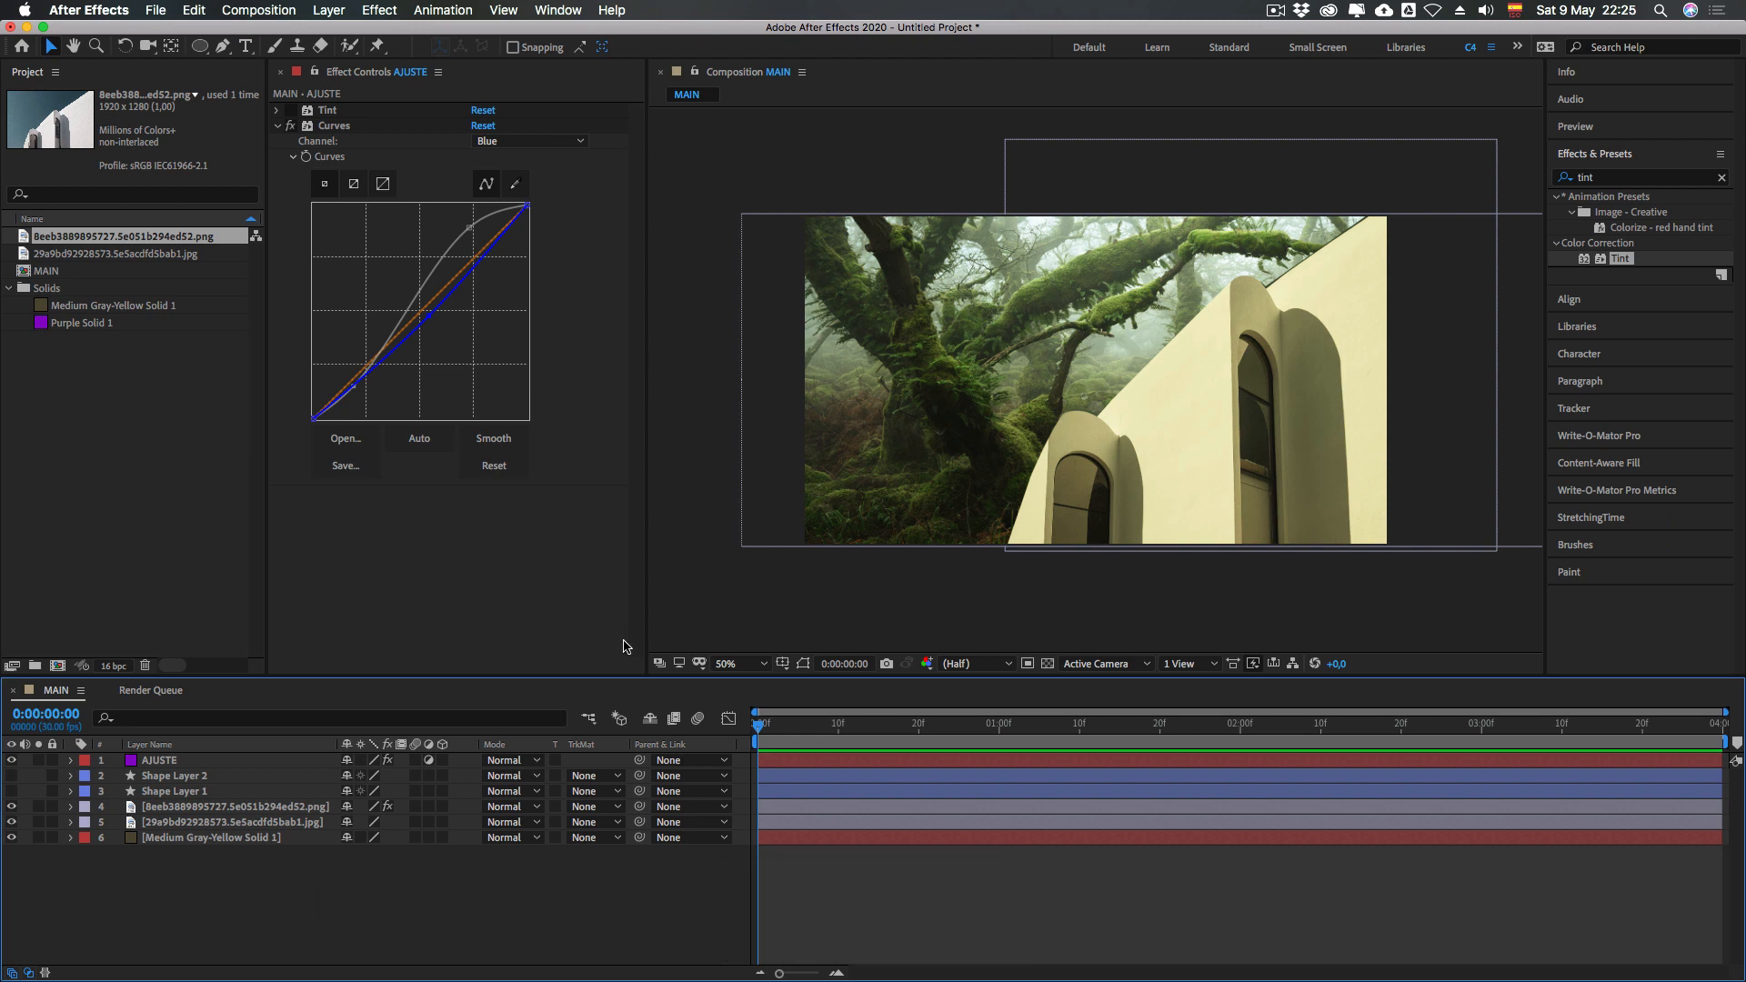
{"action": "left_click", "coordinate": [522, 887], "text": "ctrl"}
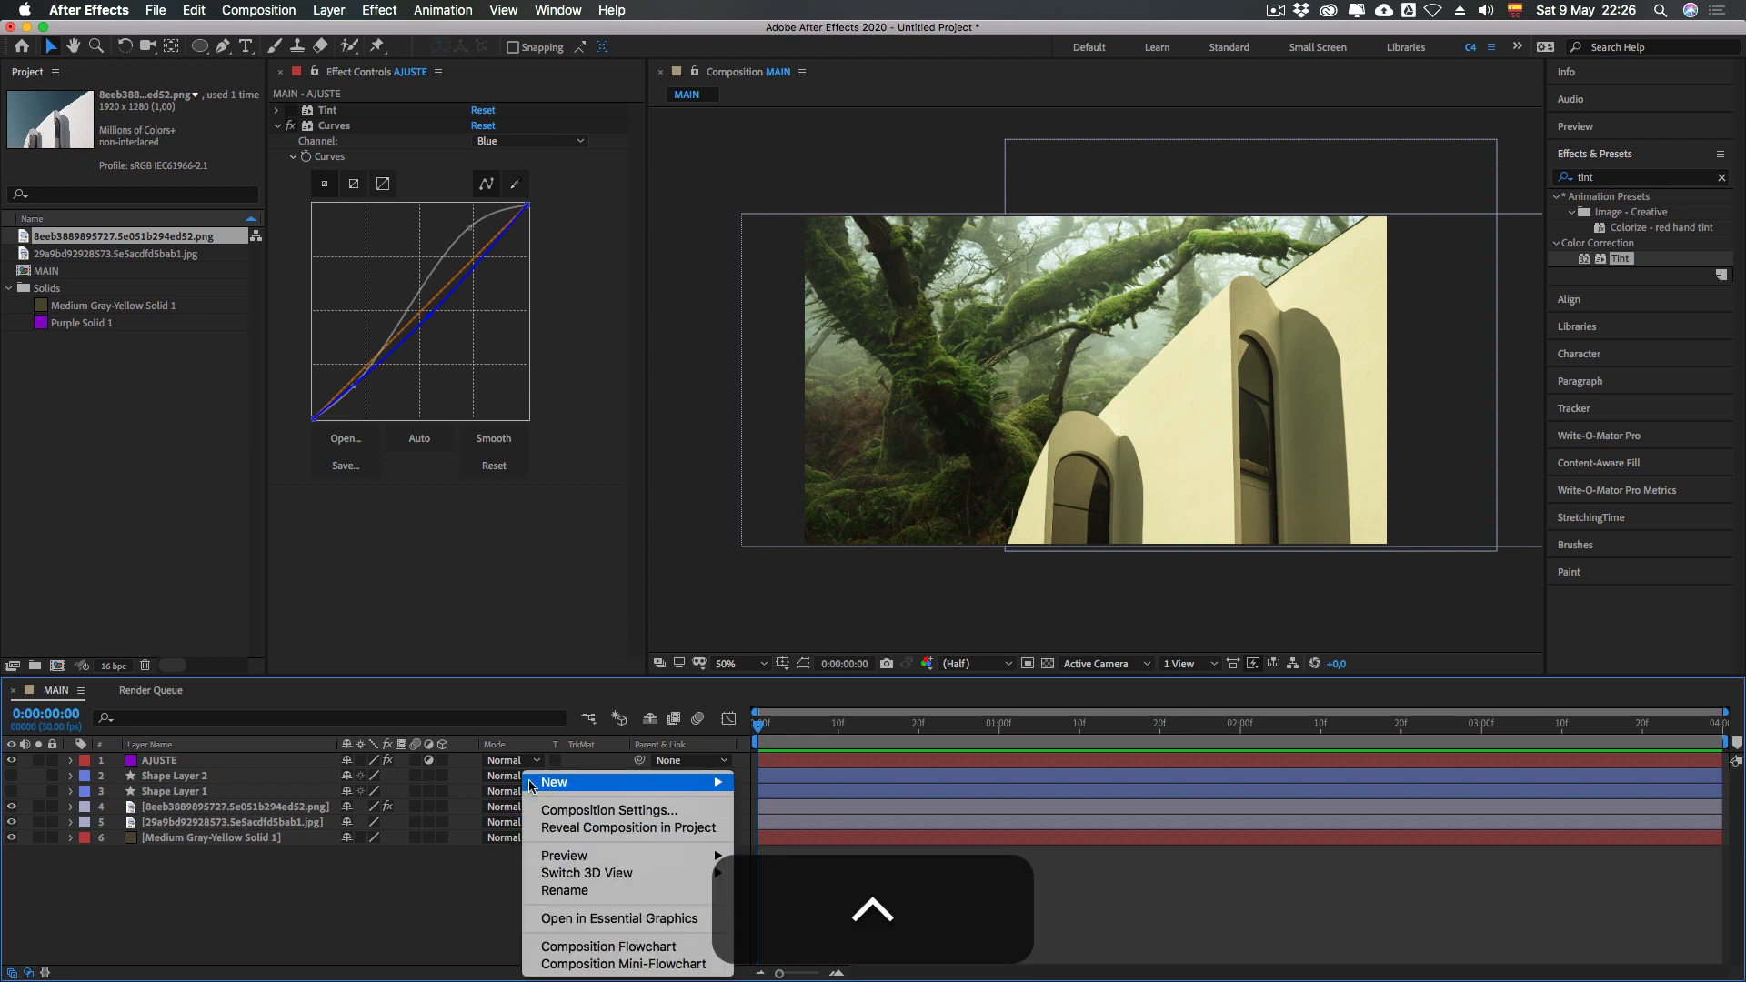
{"action": "mouse_move", "coordinate": [539, 784]}
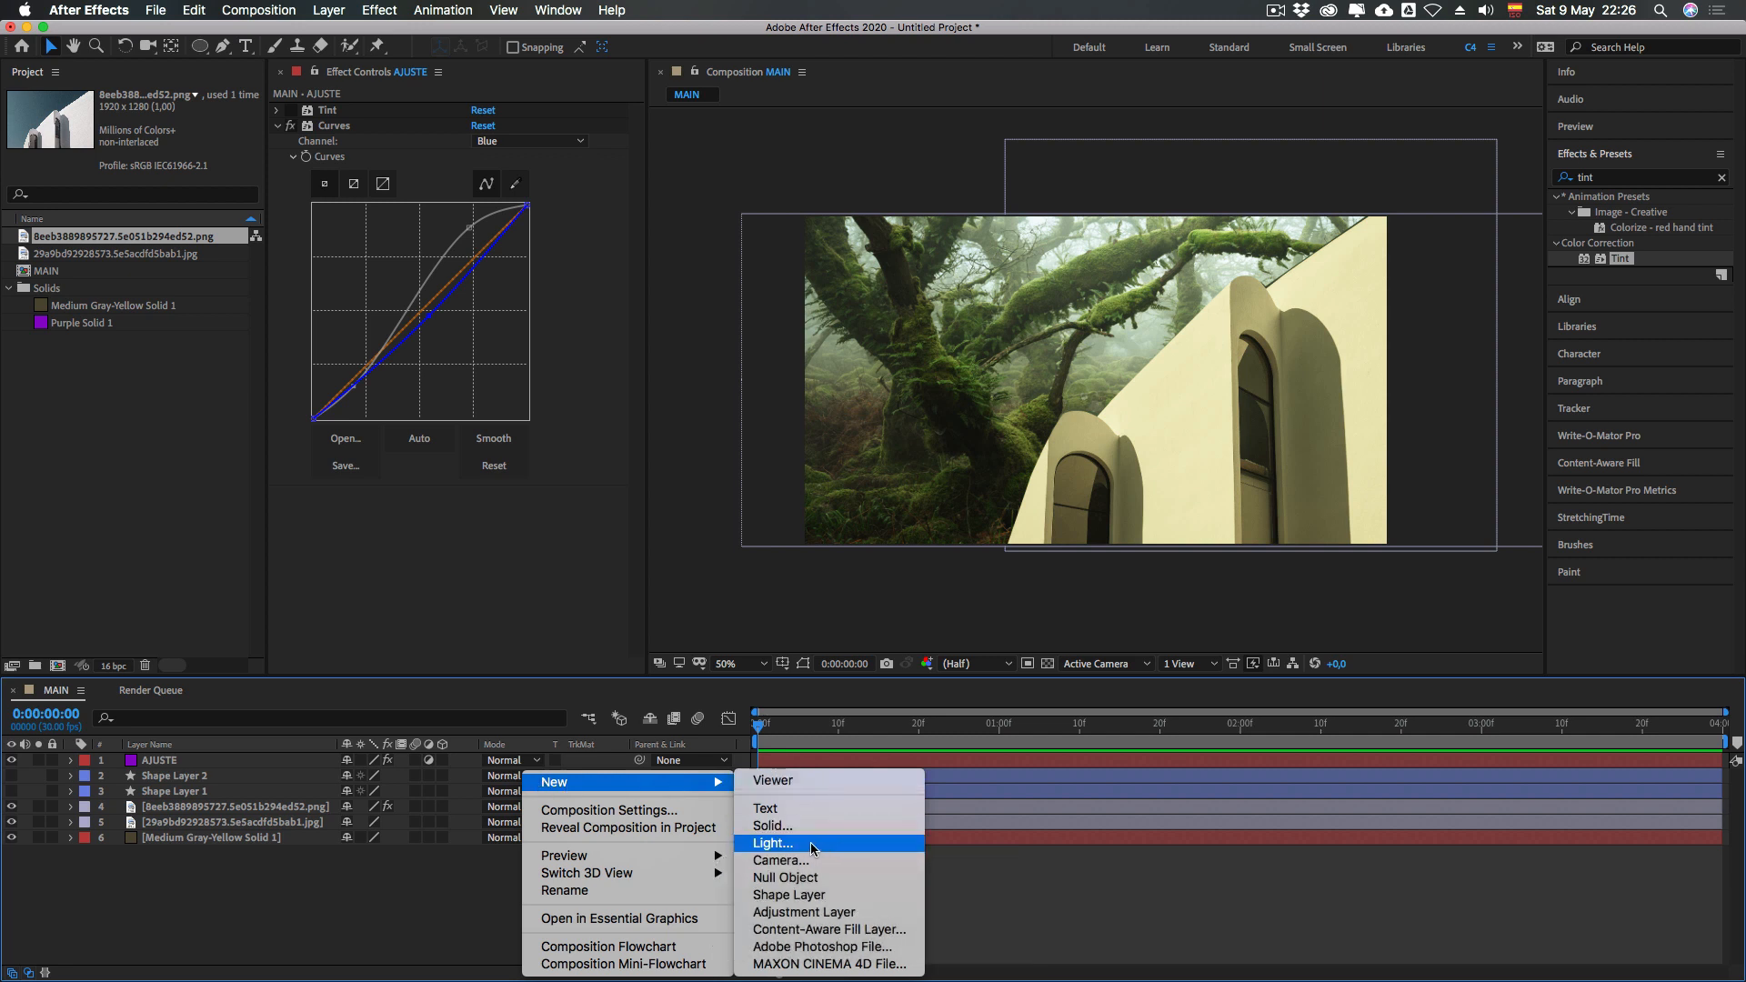
{"action": "mouse_move", "coordinate": [718, 782]}
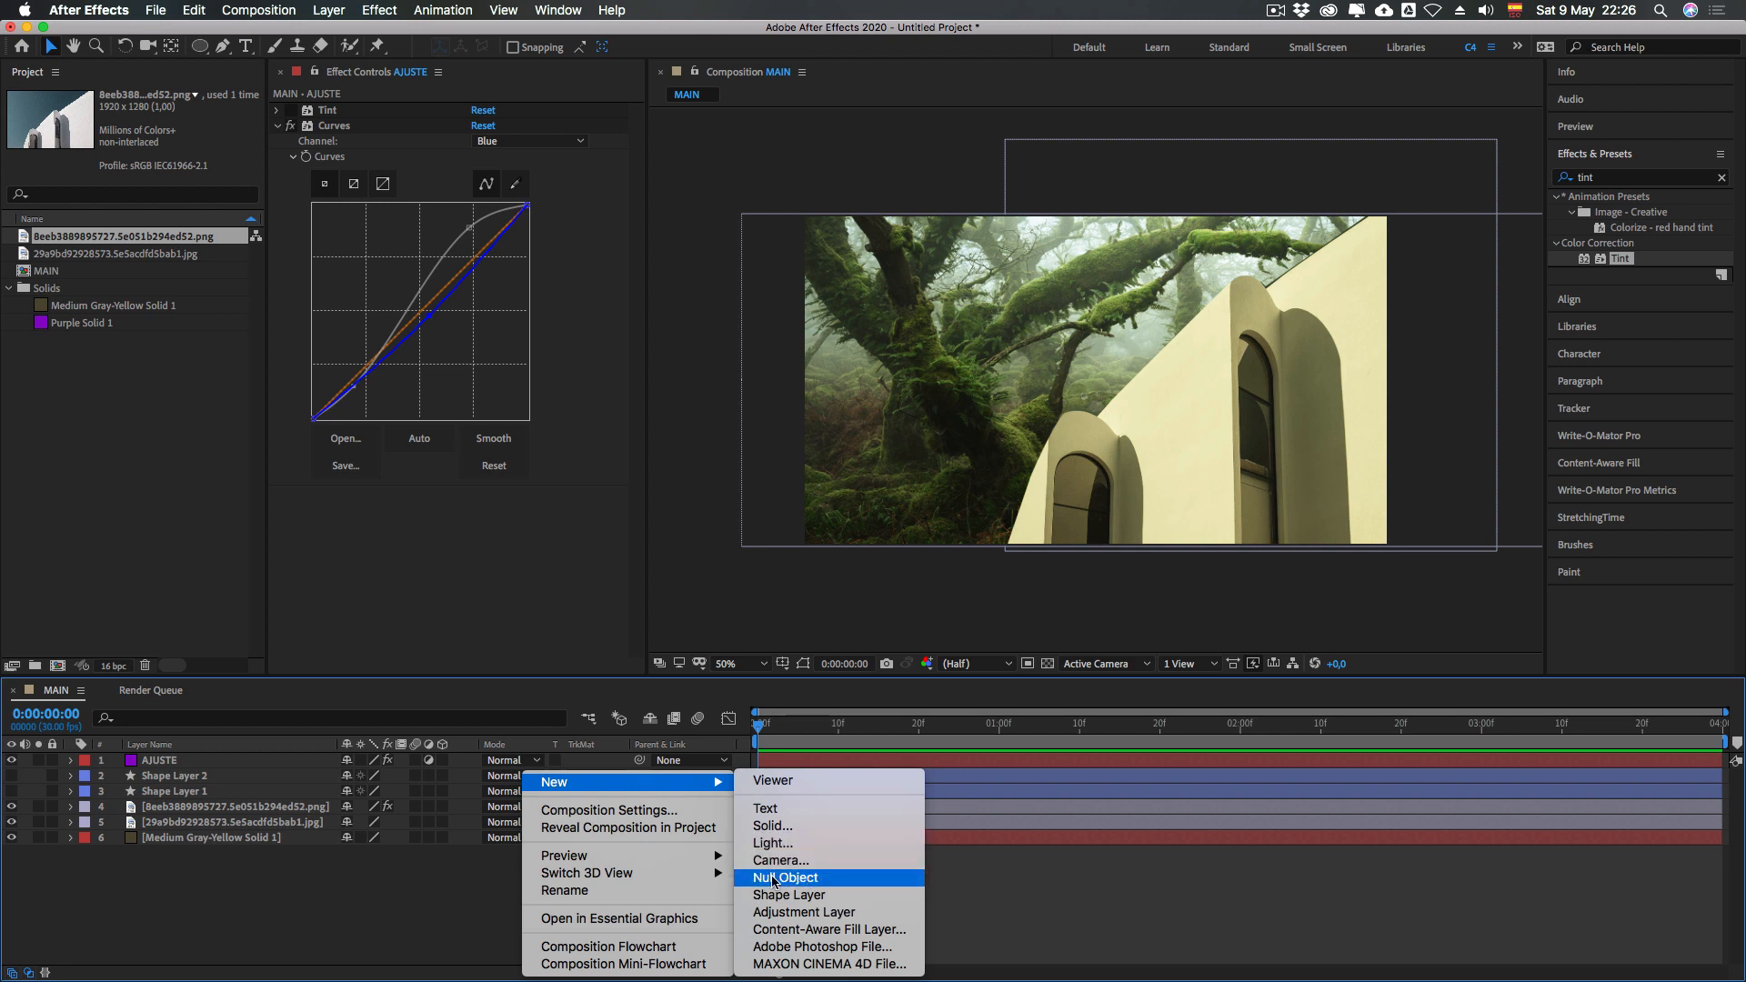
{"action": "left_click", "coordinate": [325, 896]}
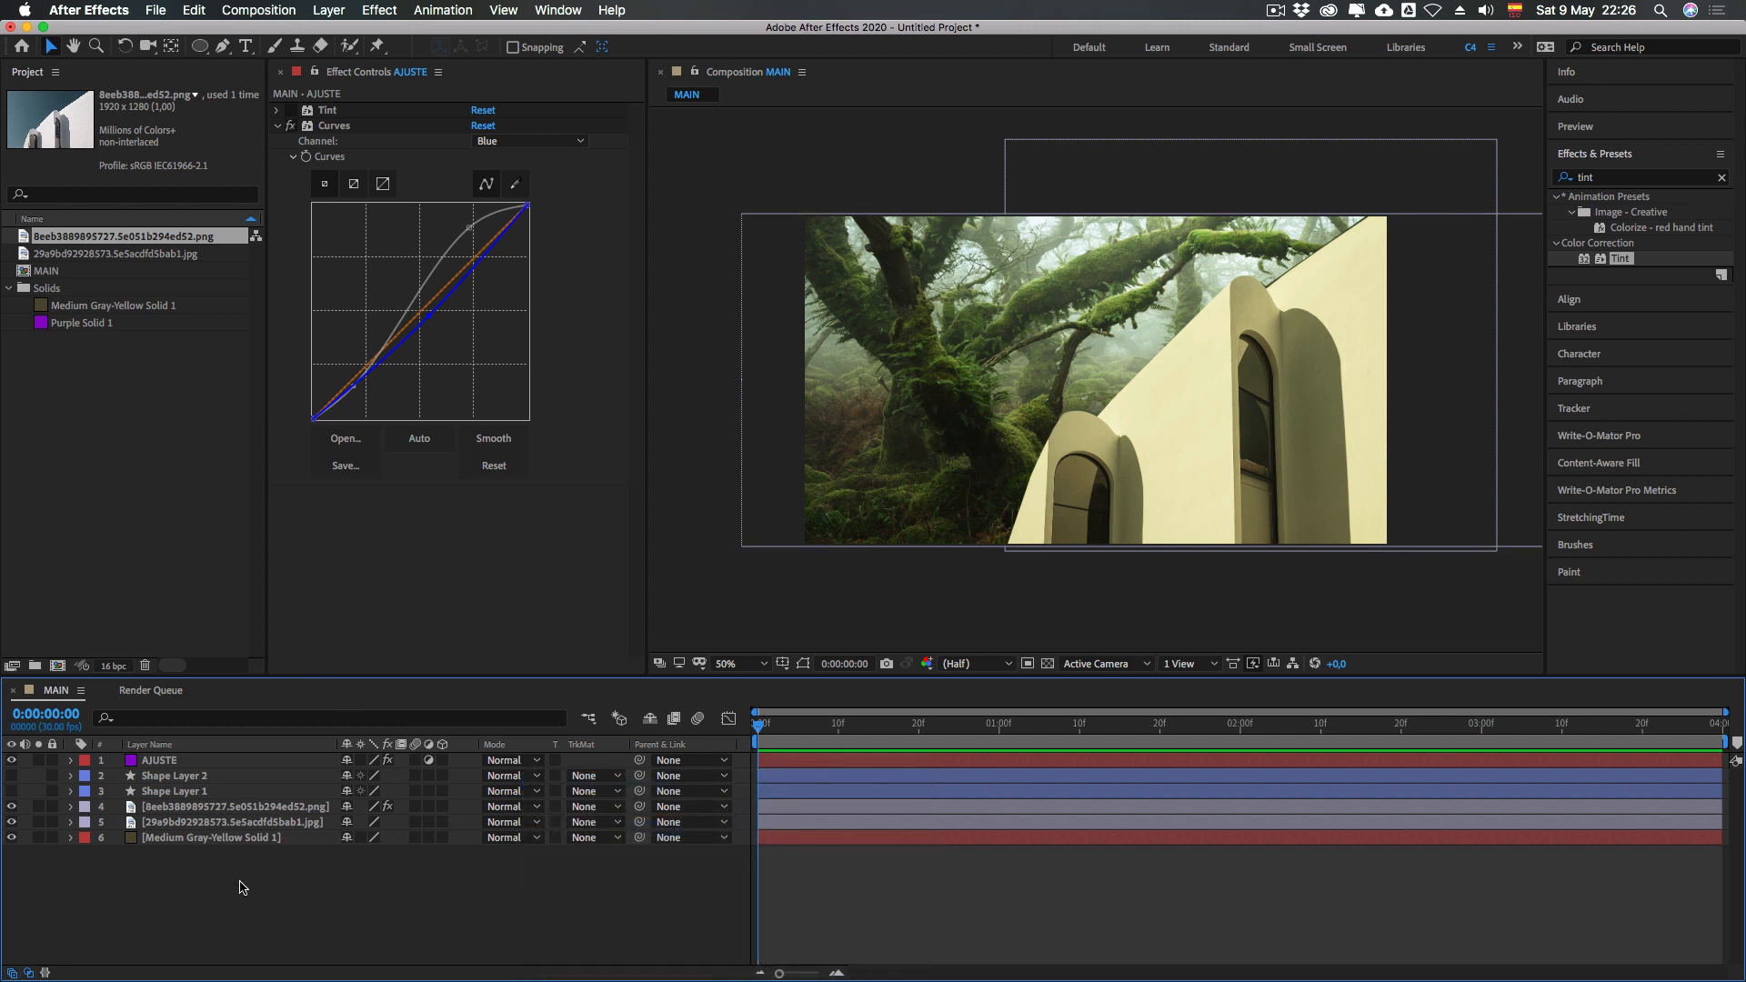
Add a null object to the MAIN composition above the AJUSTE layer
{"action": "left_click", "coordinate": [517, 874], "text": "ctrl"}
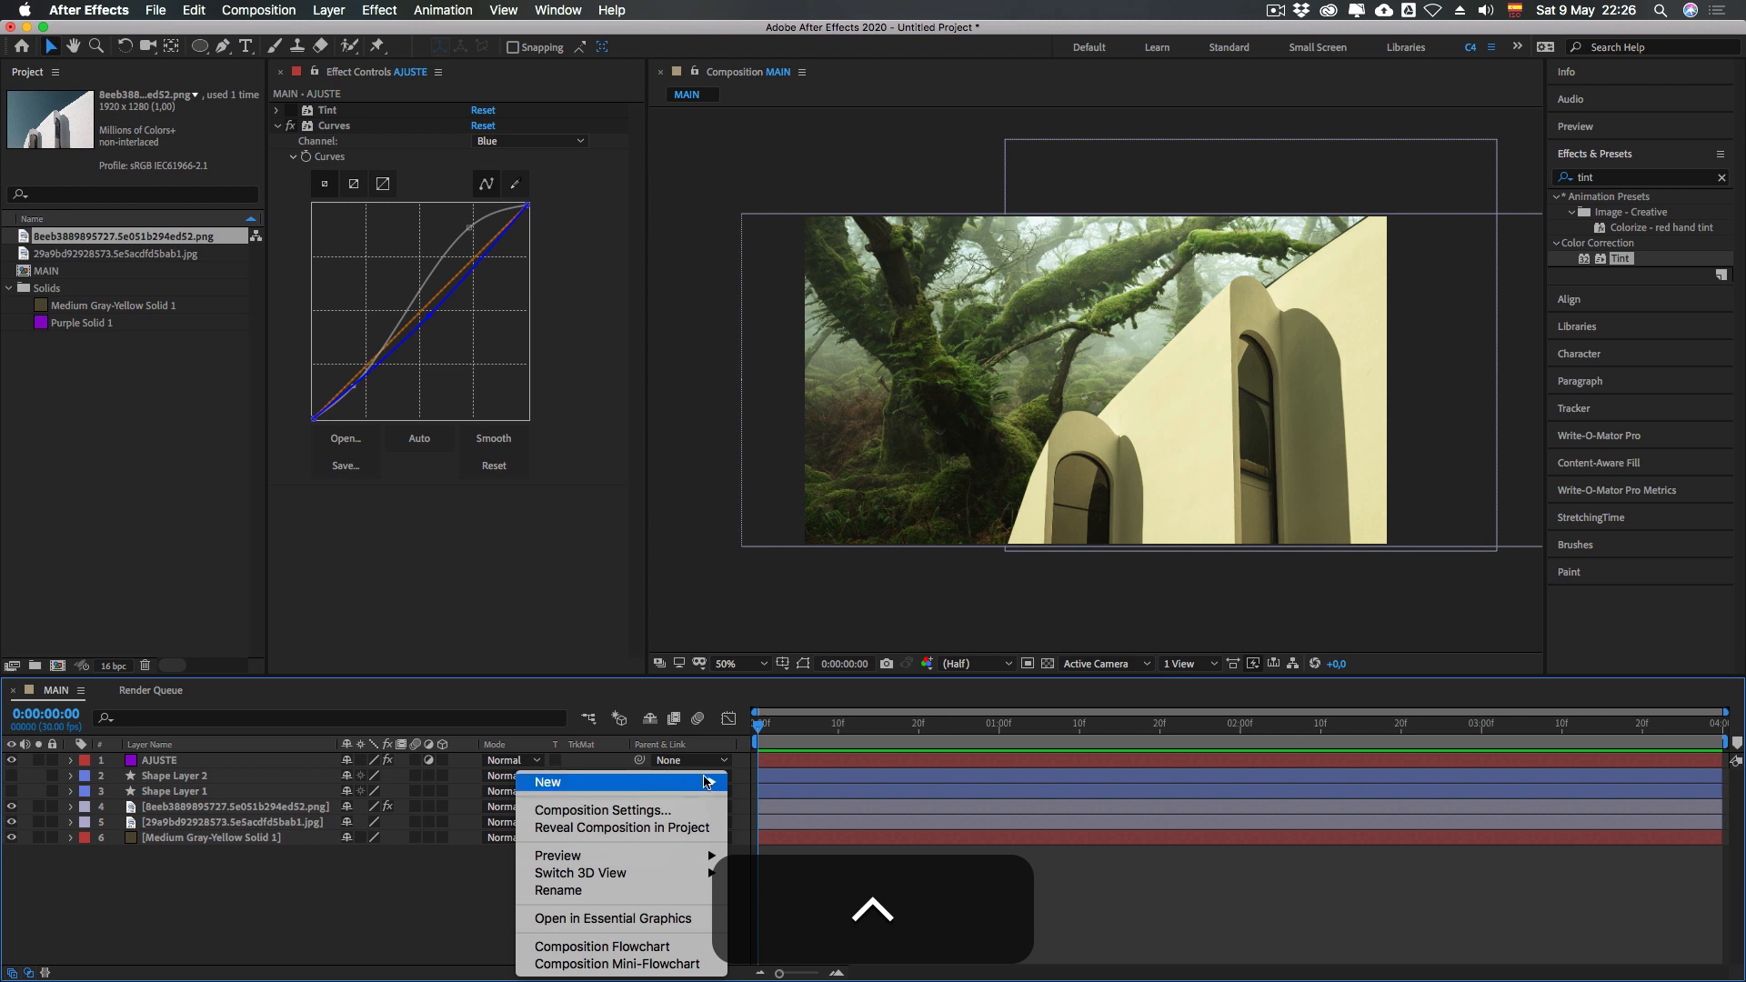
{"action": "left_click", "coordinate": [781, 878]}
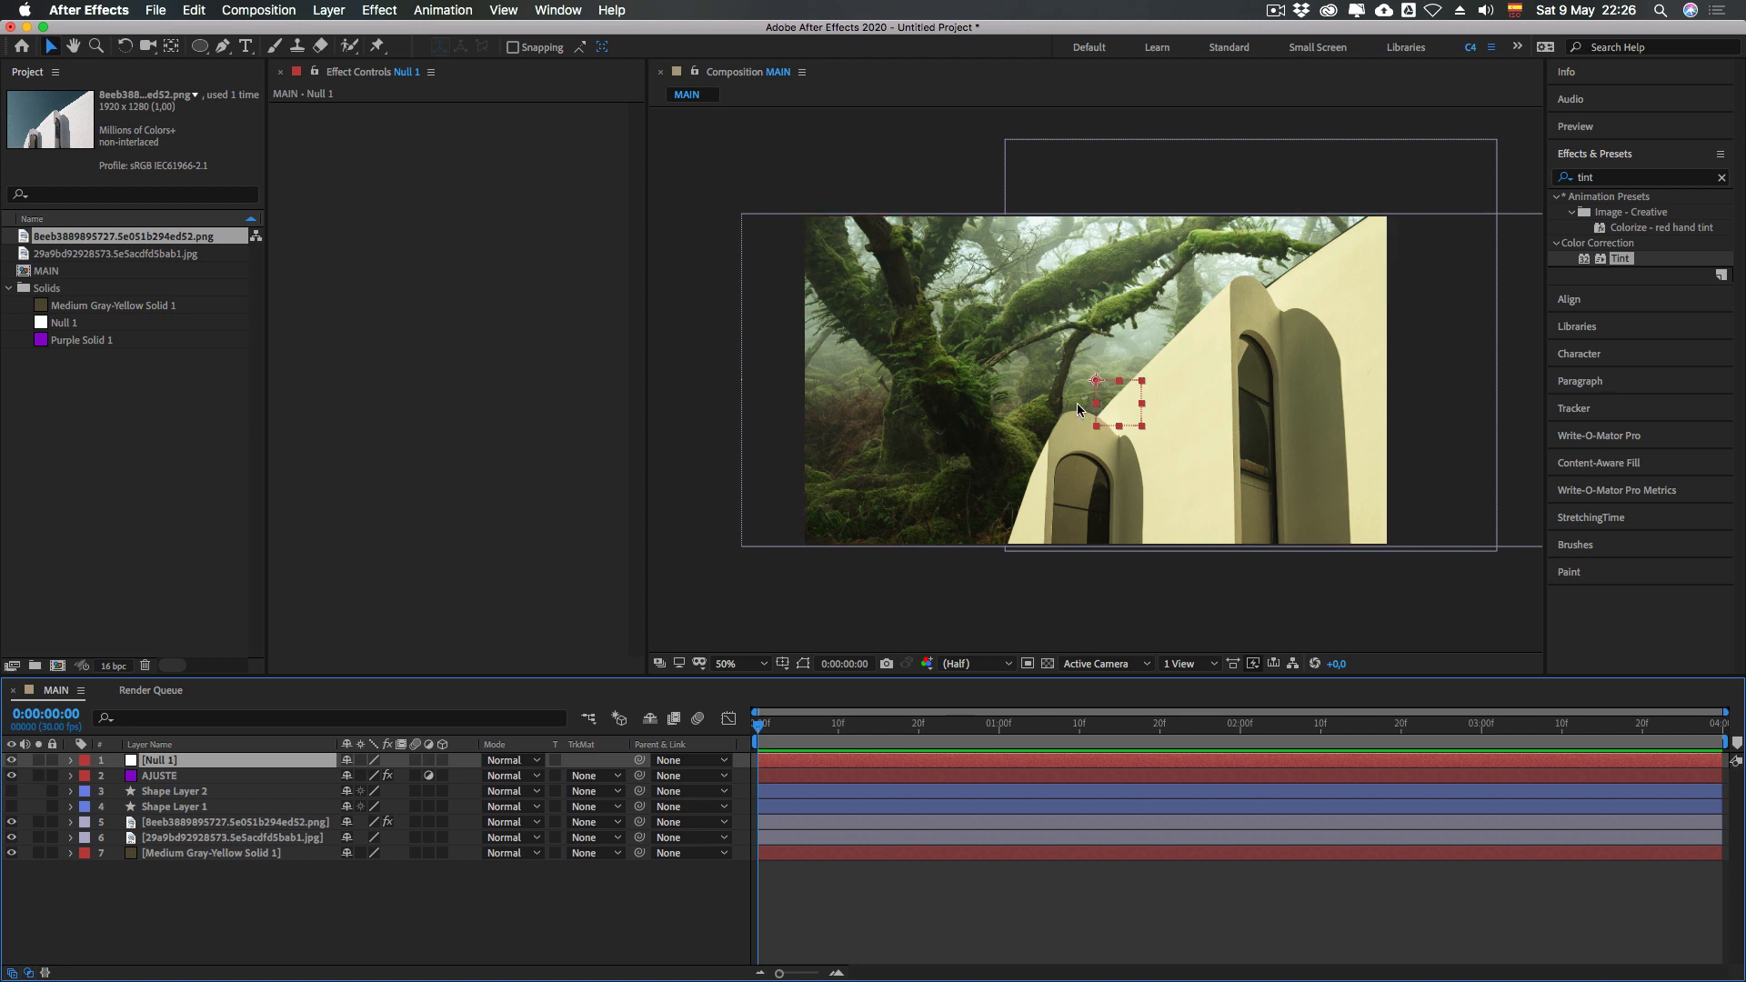
{"action": "left_click", "coordinate": [331, 893]}
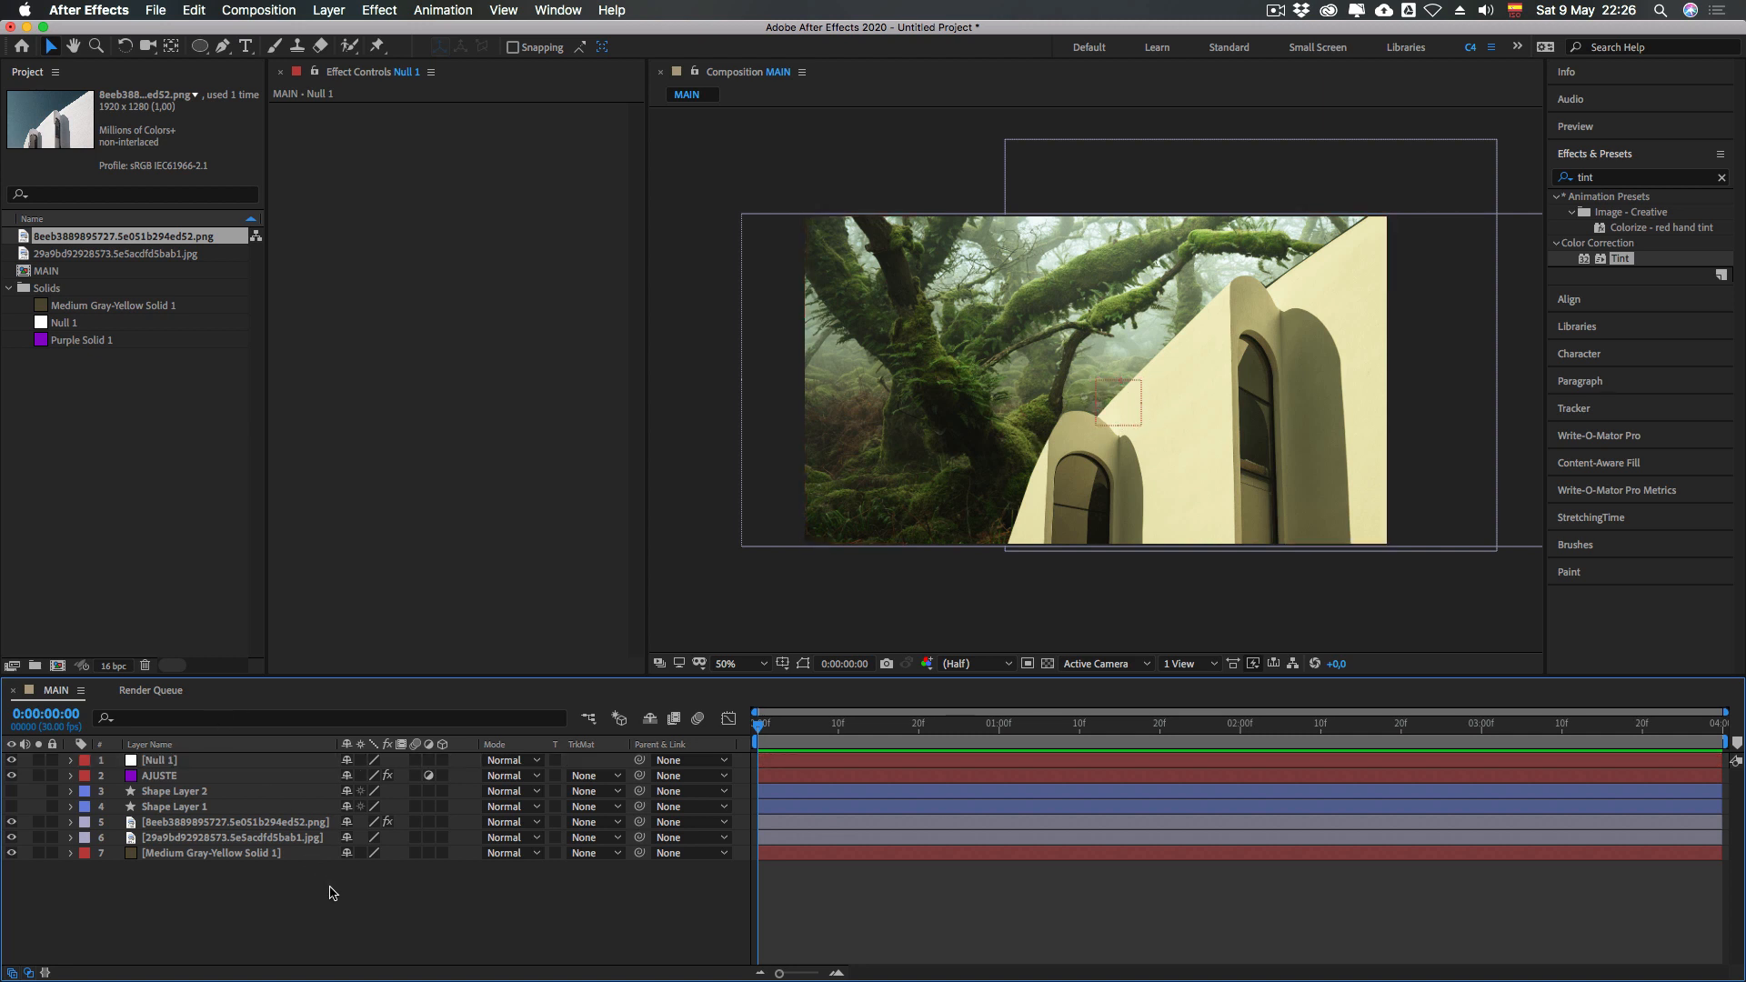
Examine the null layer's Transform properties, from Anchor Point to Opacity, and collapse them again
{"action": "left_click", "coordinate": [173, 762]}
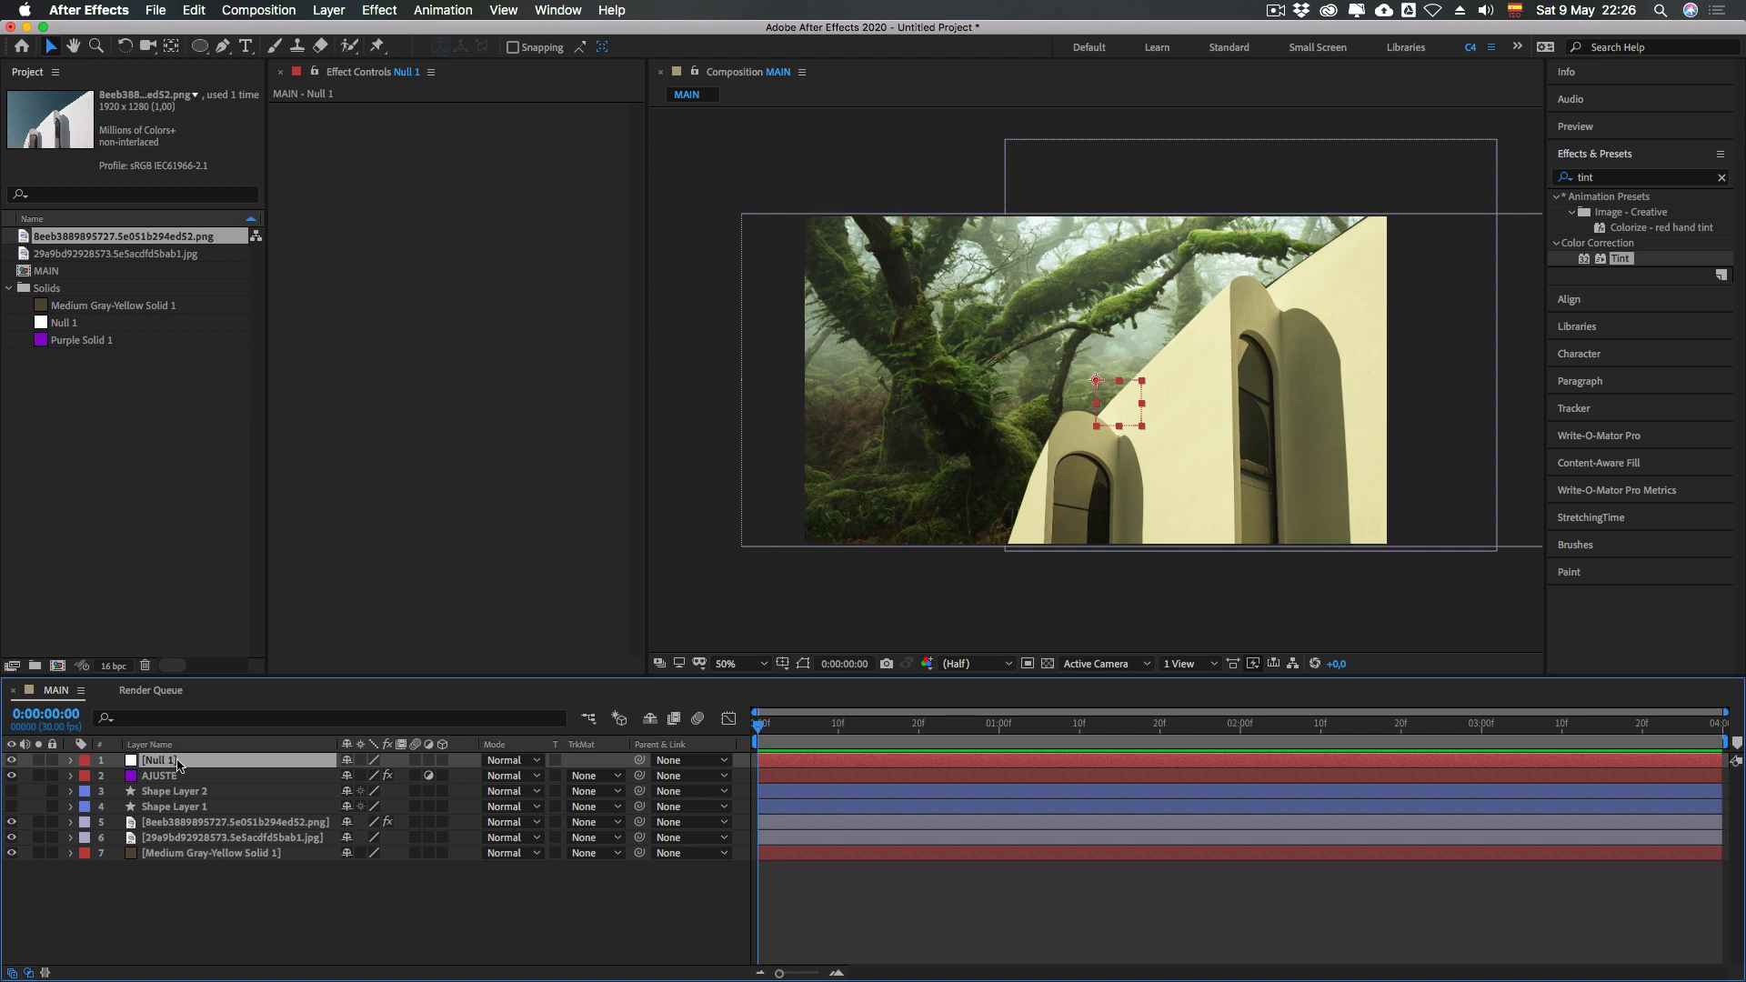
{"action": "left_click", "coordinate": [72, 761]}
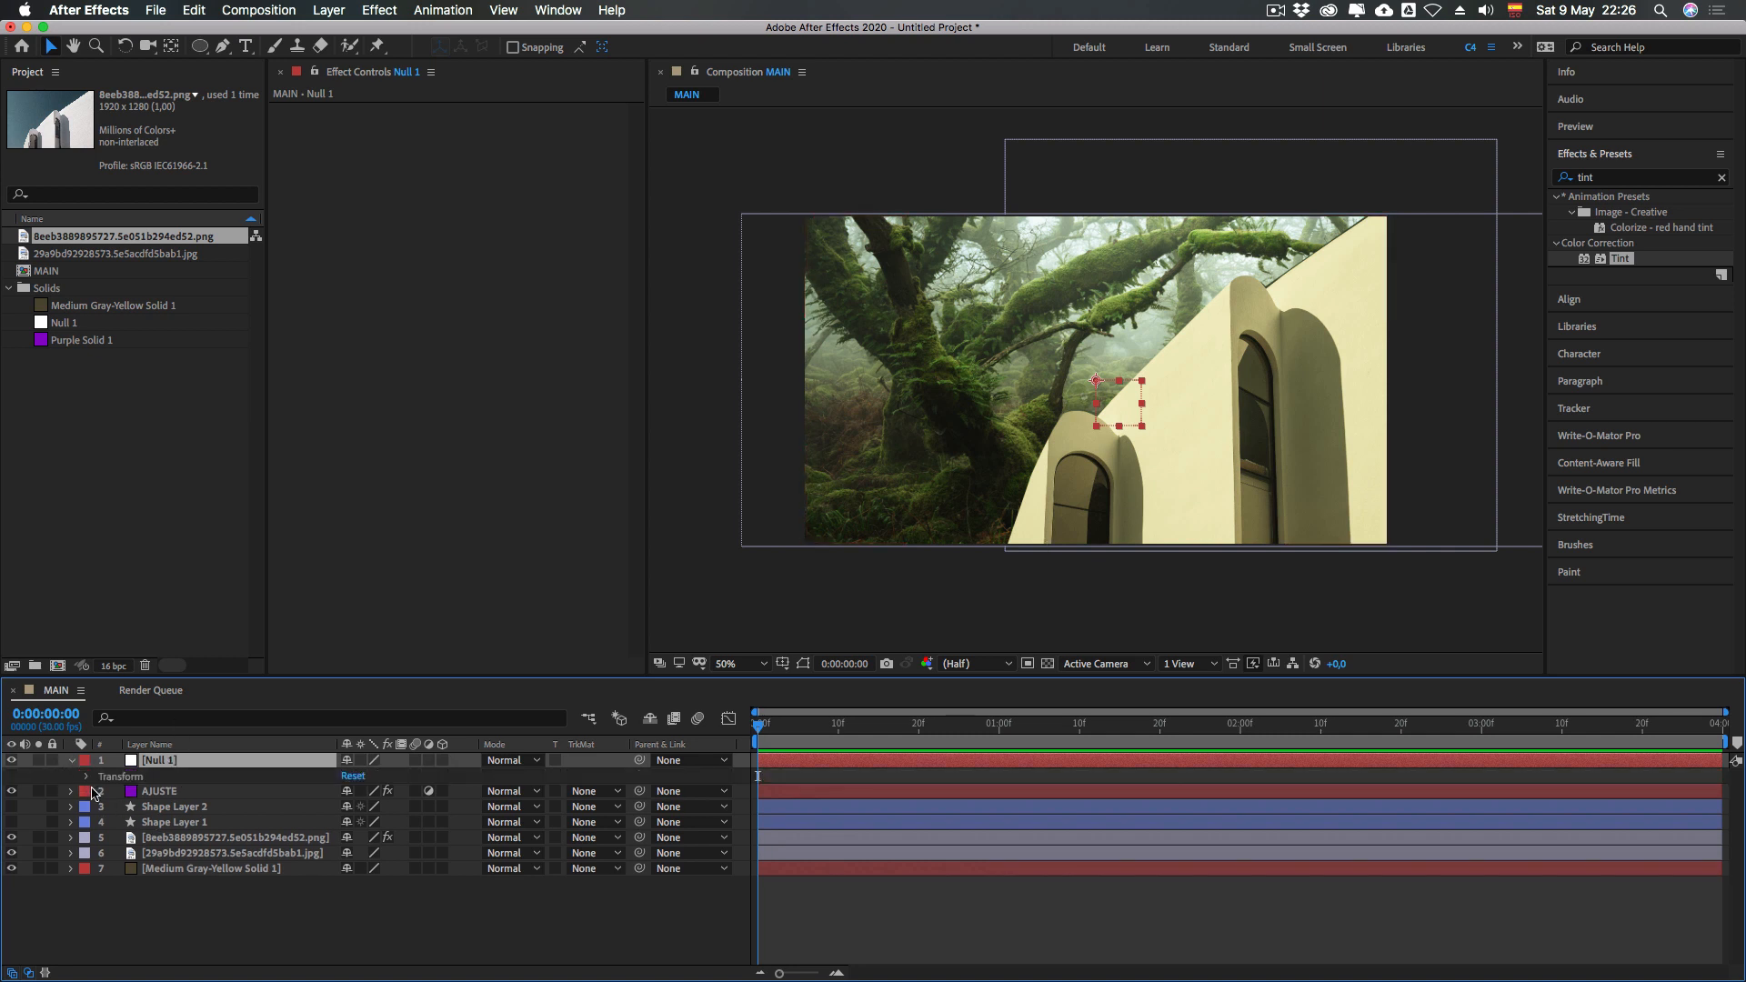
{"action": "left_click", "coordinate": [86, 777]}
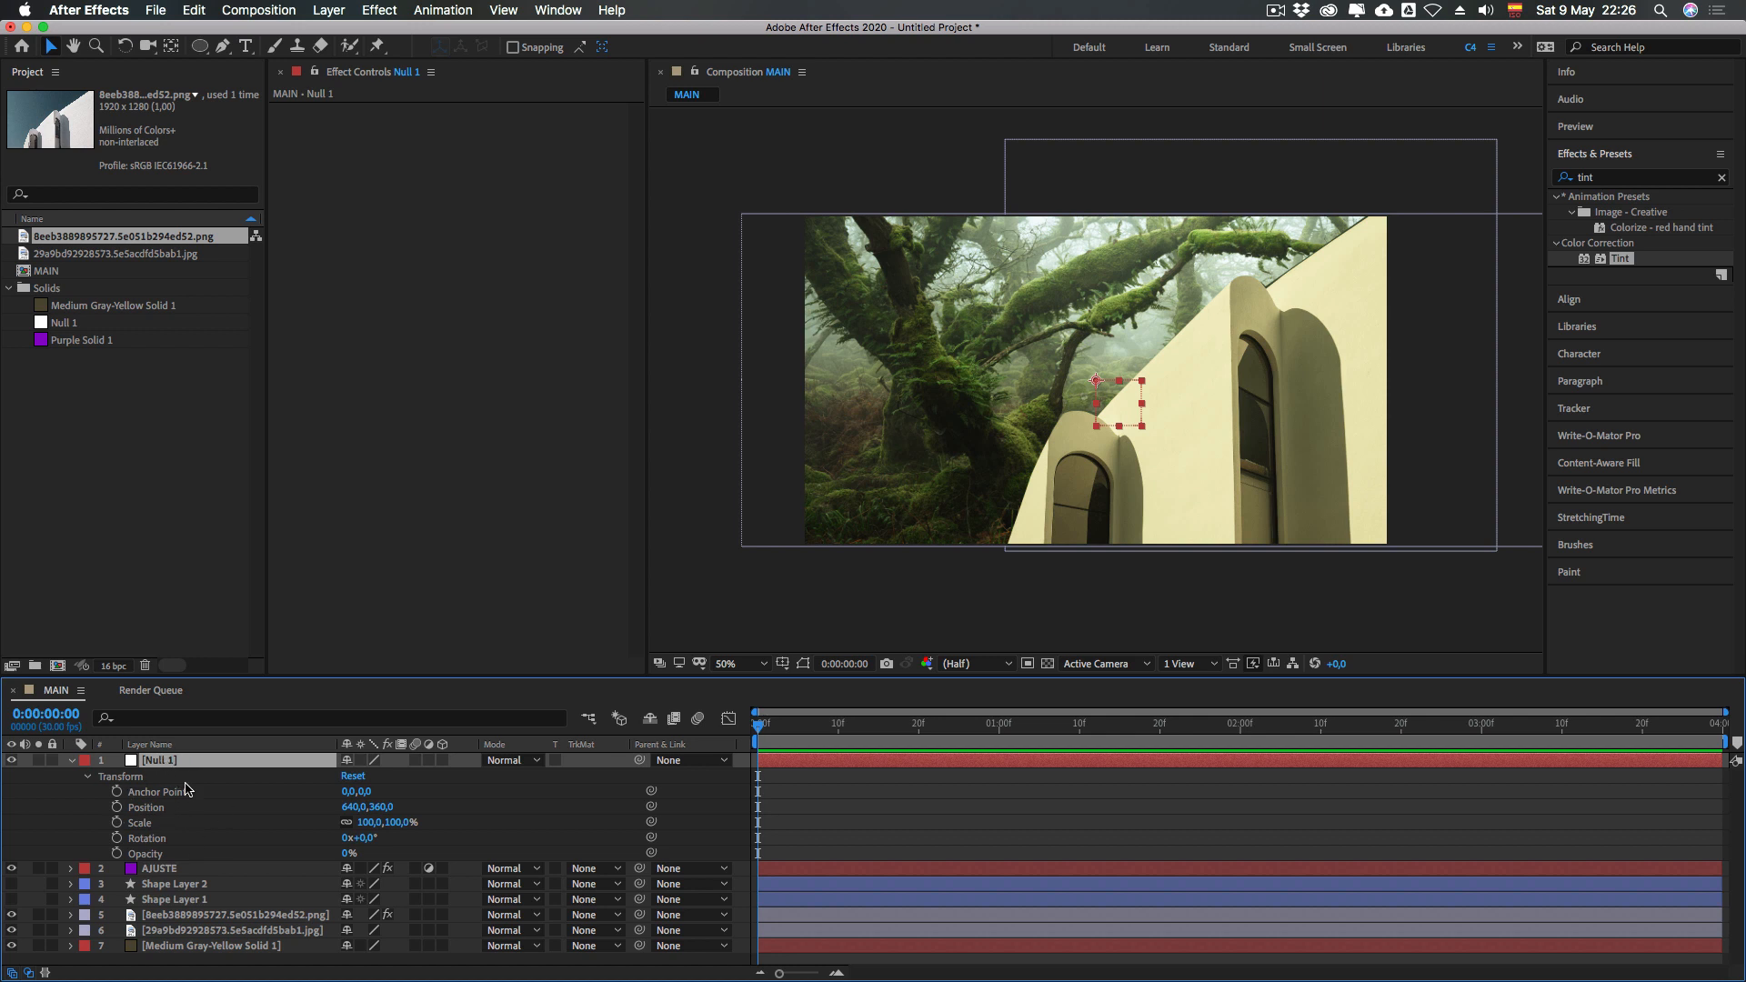
{"action": "left_click", "coordinate": [124, 779]}
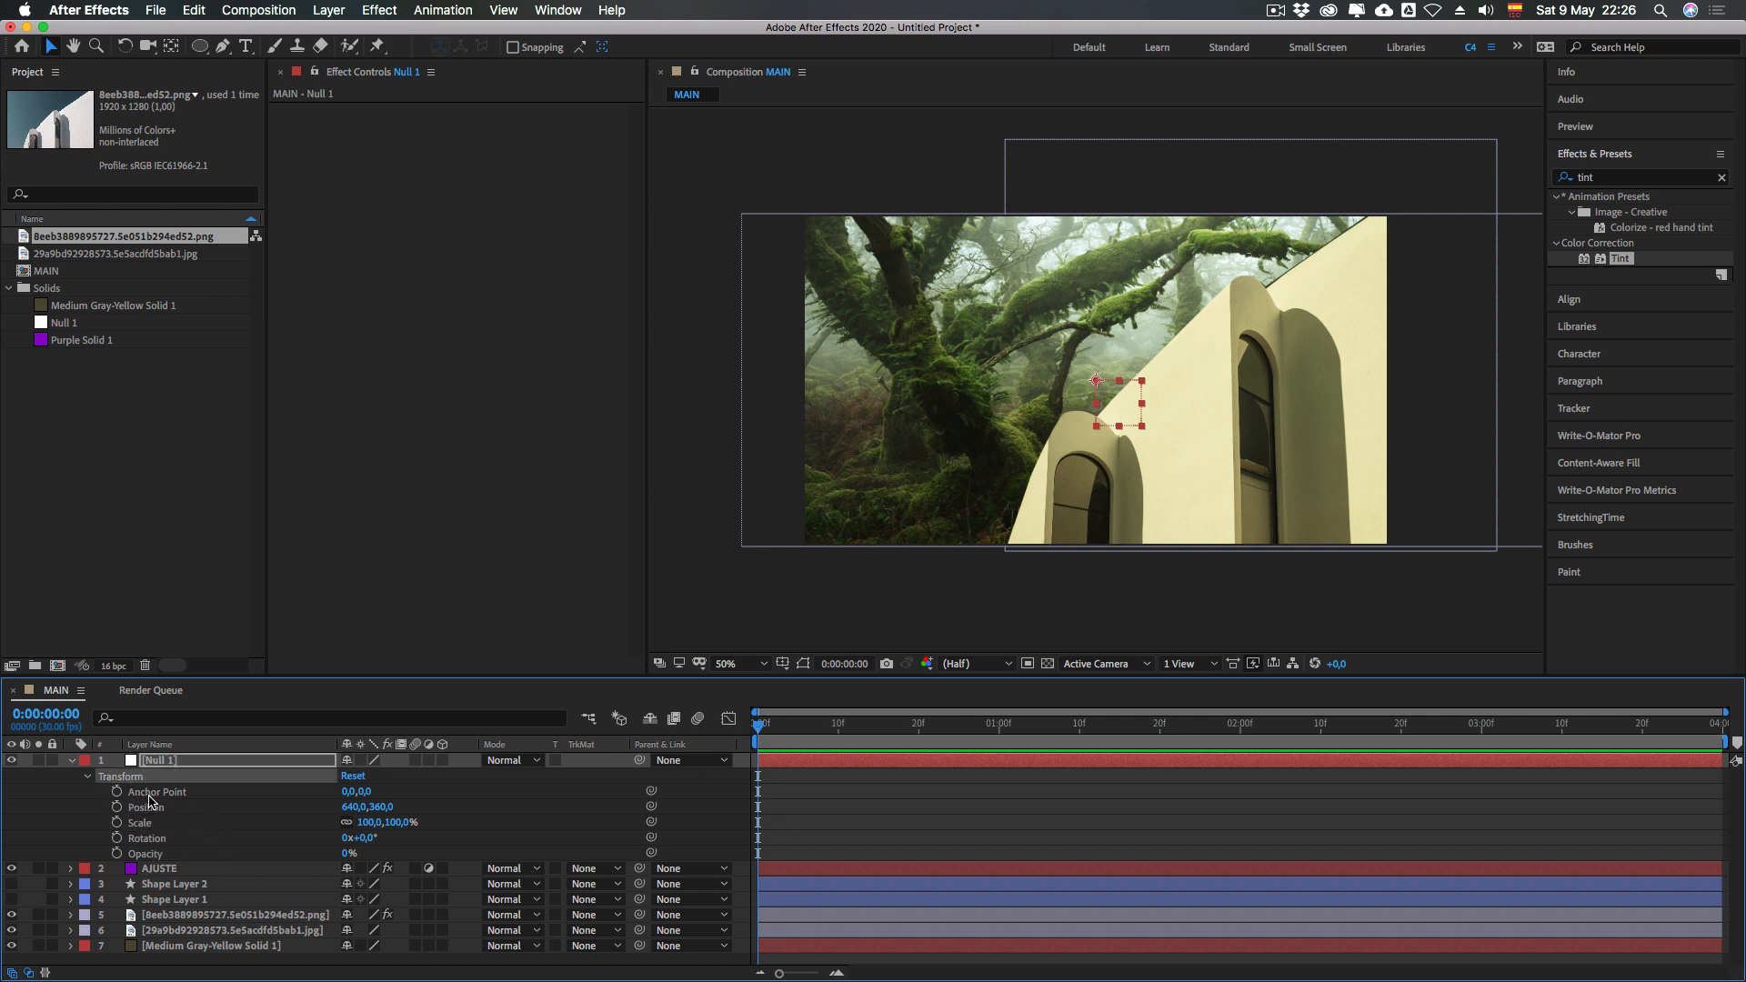
{"action": "left_click", "coordinate": [150, 796]}
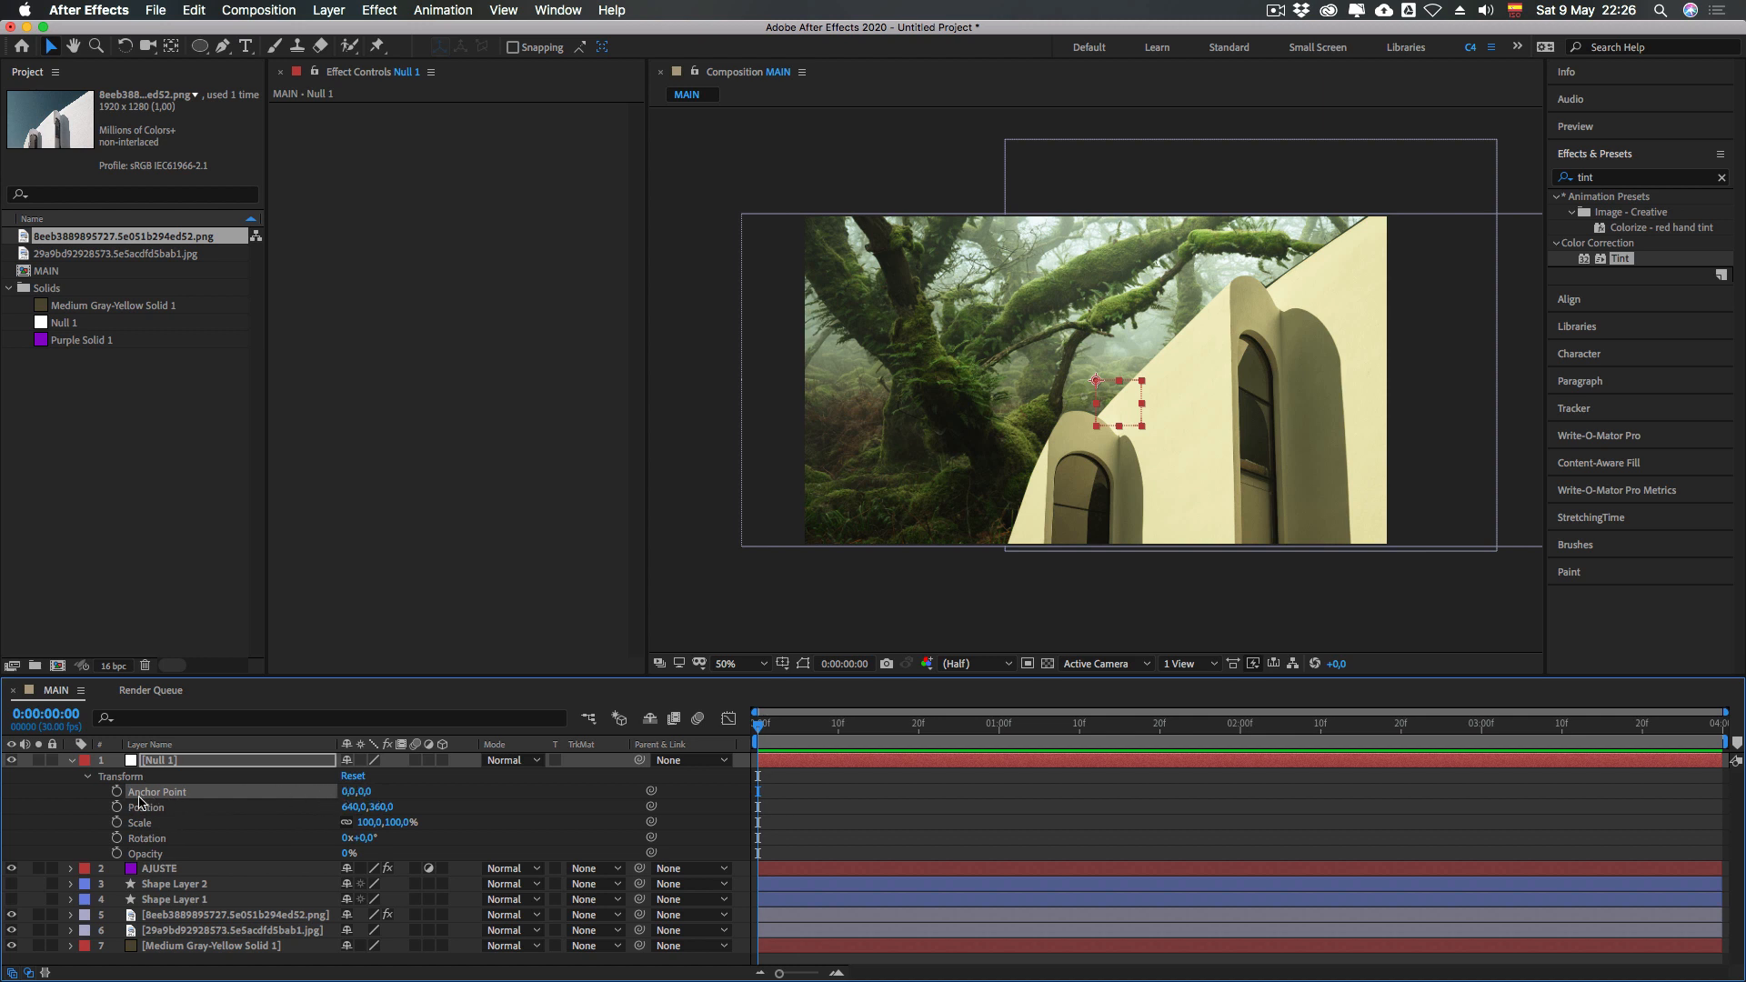
{"action": "left_click", "coordinate": [146, 809]}
{"action": "left_click", "coordinate": [134, 823]}
{"action": "left_click", "coordinate": [159, 842]}
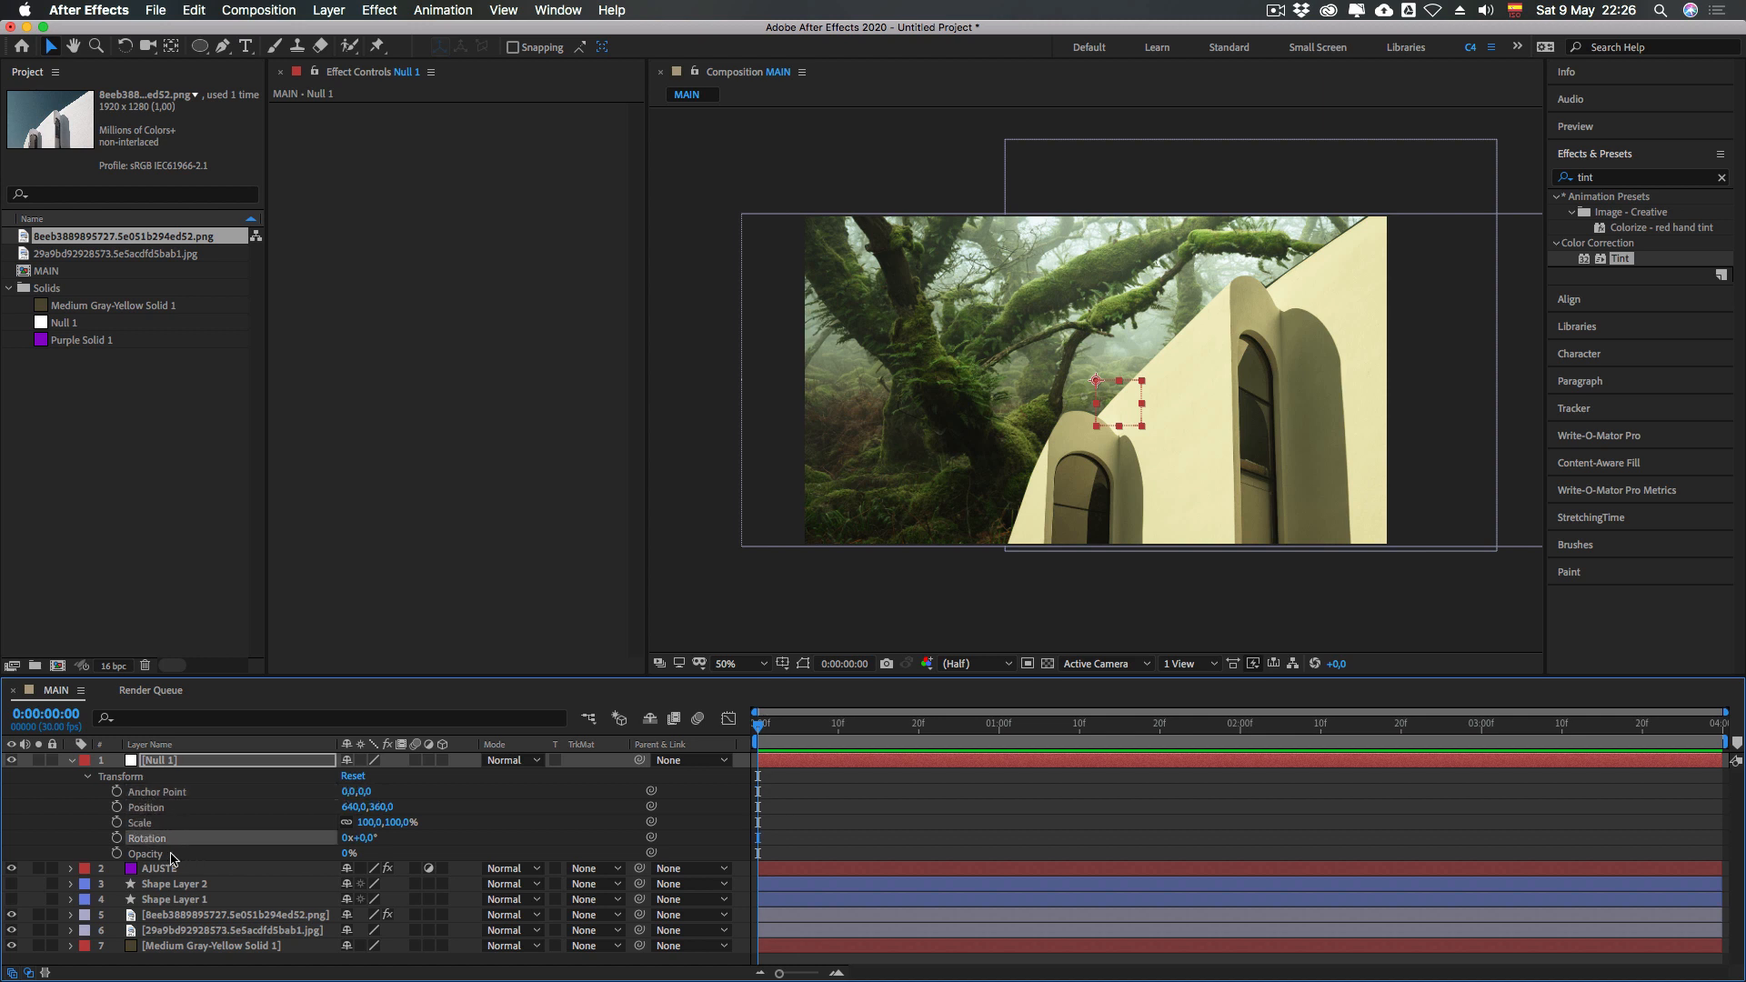
{"action": "left_click", "coordinate": [152, 853]}
{"action": "left_click", "coordinate": [71, 760]}
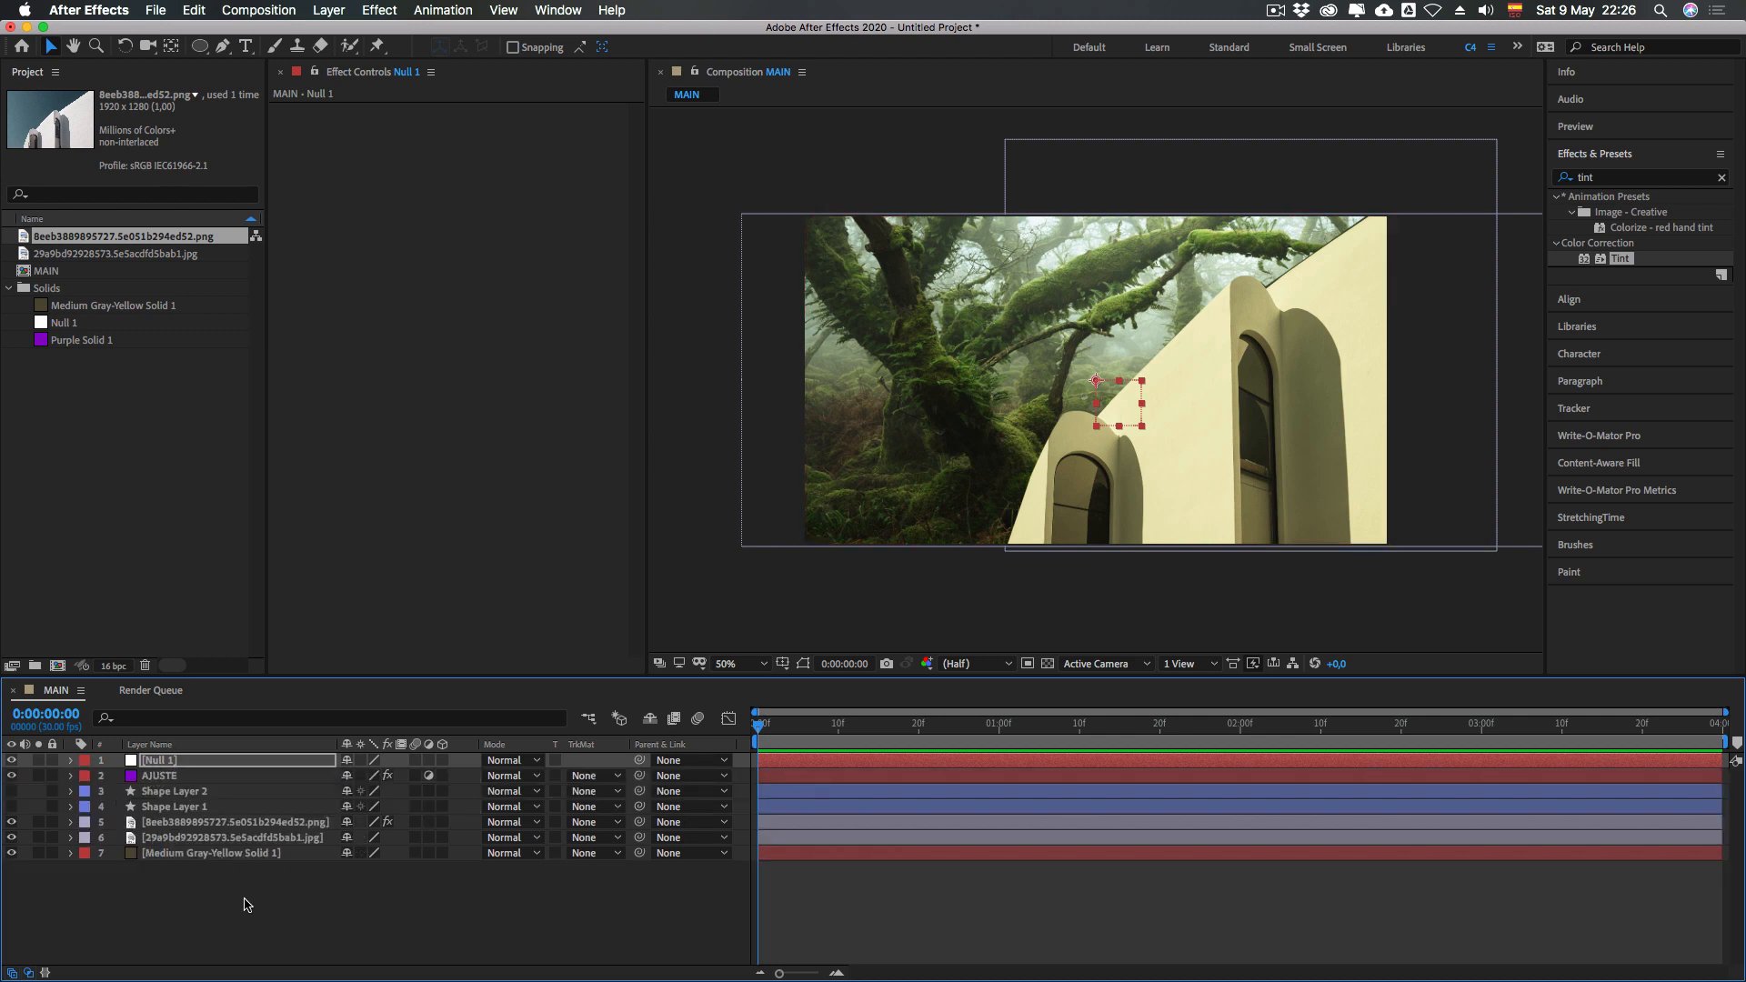
{"action": "left_click", "coordinate": [245, 905]}
{"action": "left_click", "coordinate": [160, 760]}
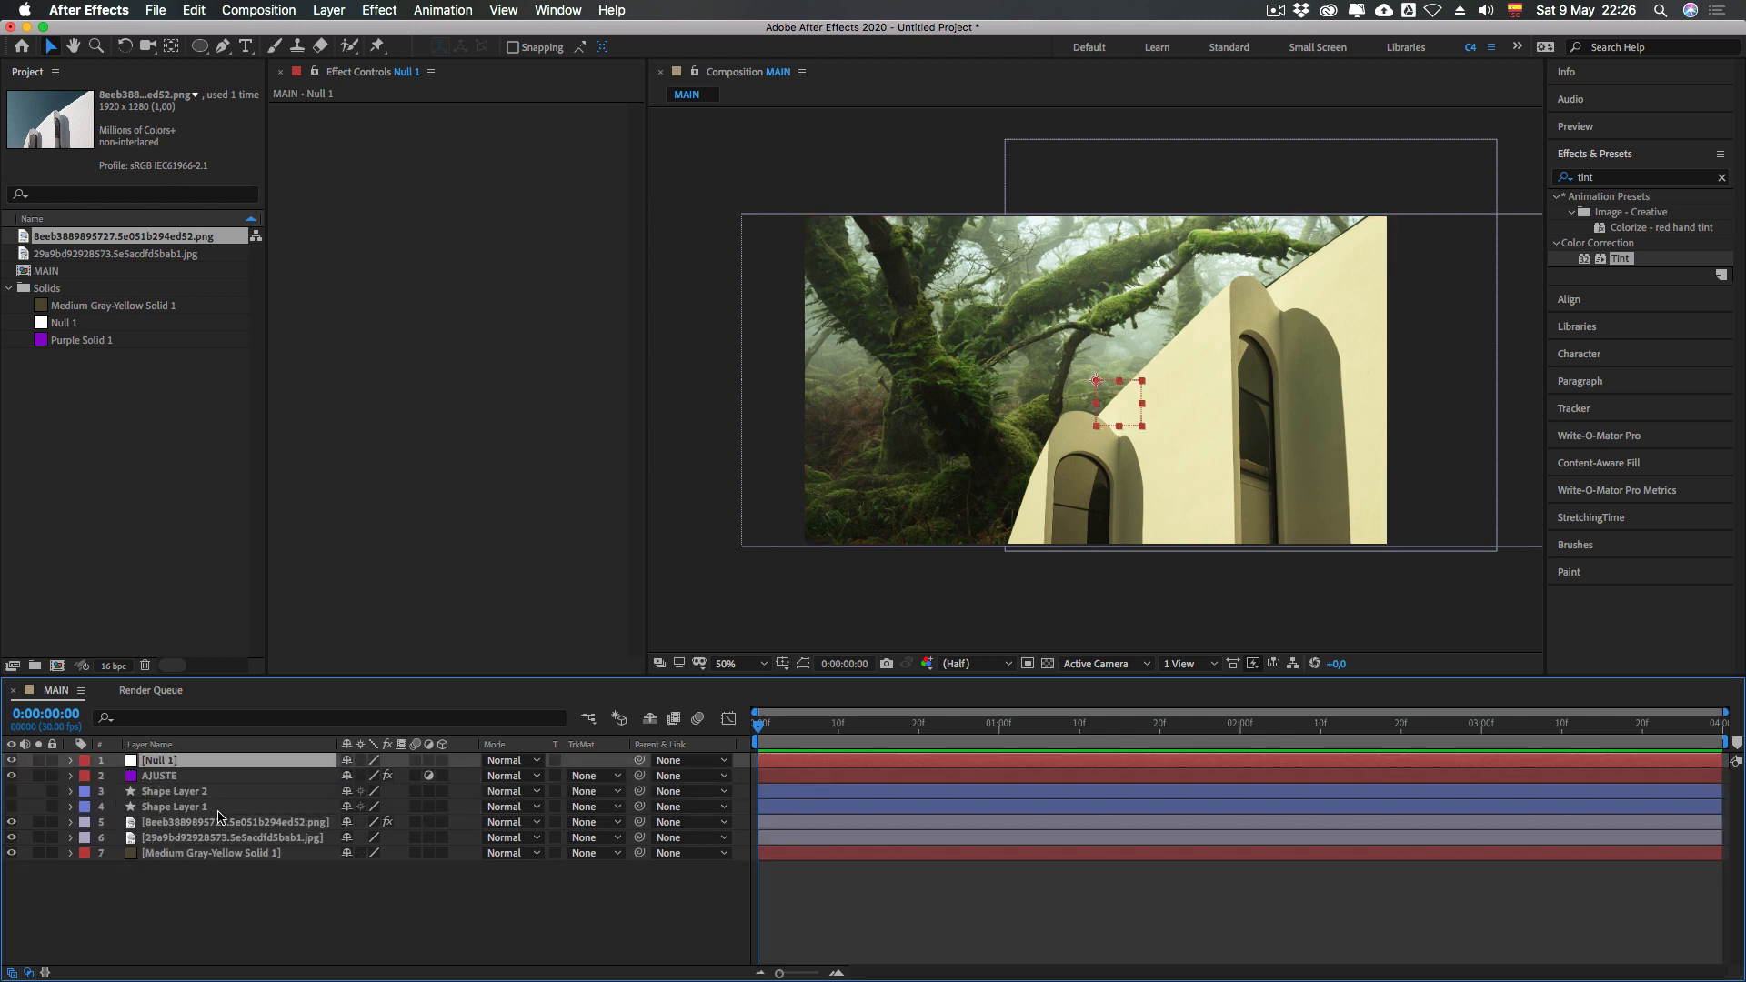
{"action": "left_click", "coordinate": [238, 871]}
{"action": "left_click", "coordinate": [156, 761]}
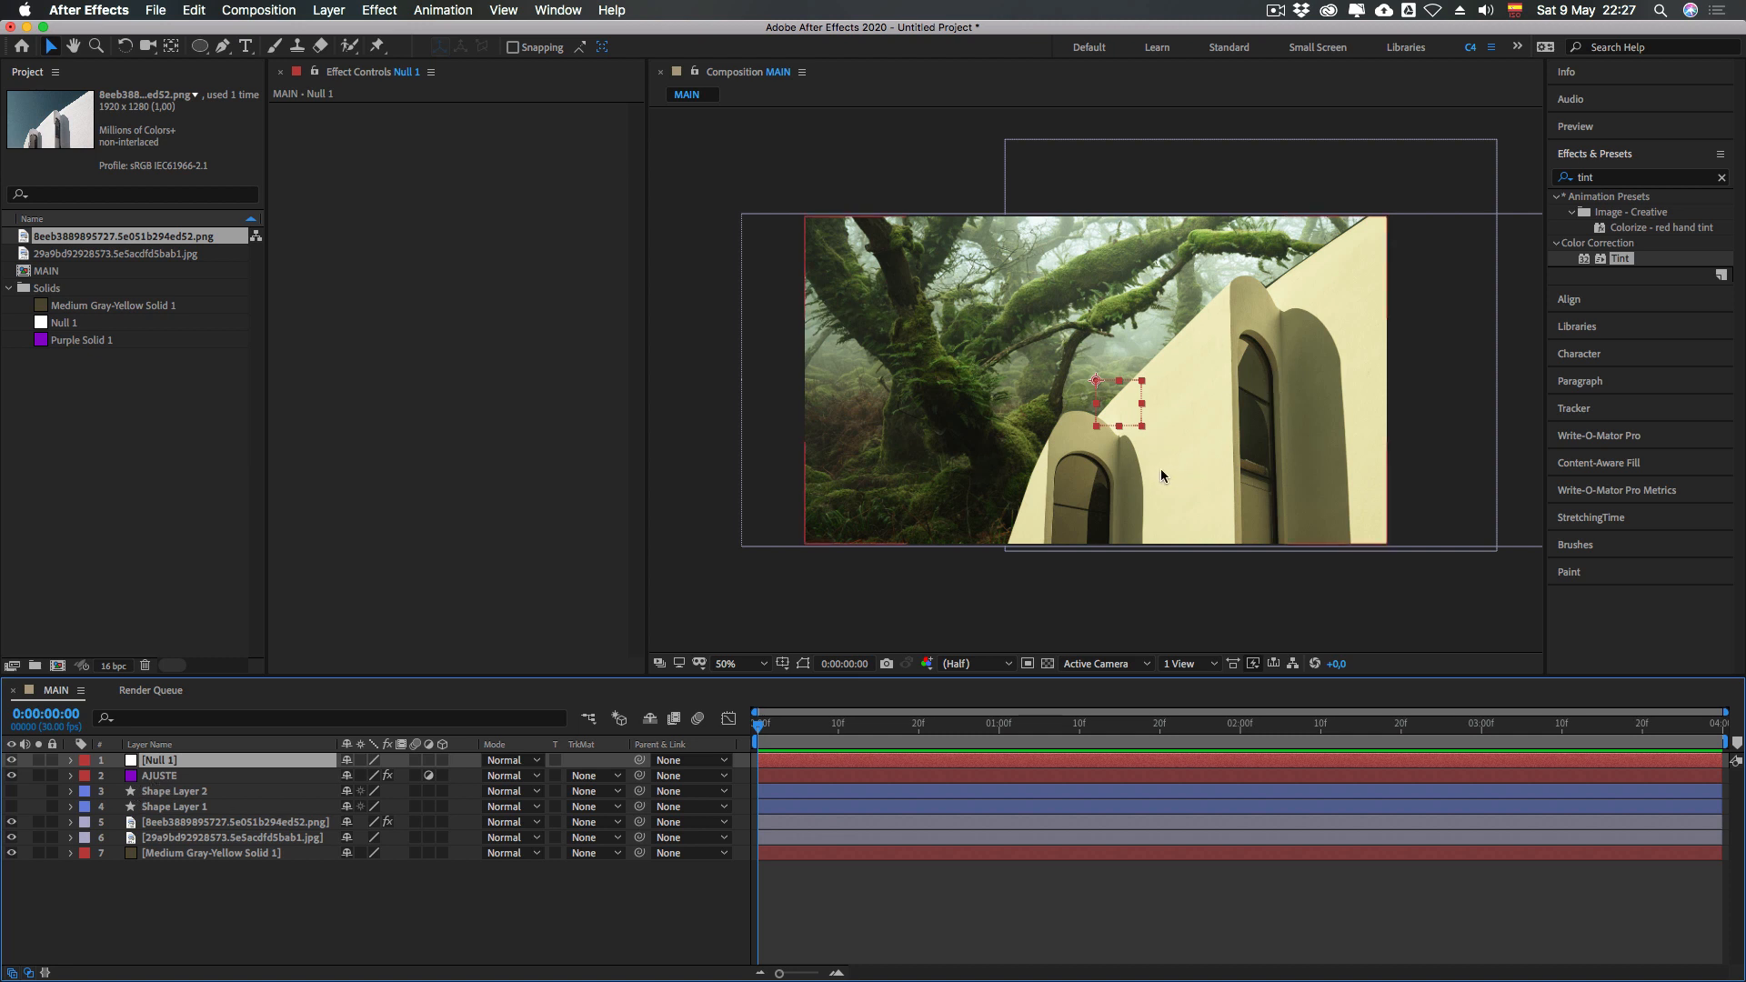
Try to move the building image, undoing each accidental shift of the AJUSTE layer
{"action": "left_click_drag", "start_coordinate": [1219, 473], "coordinate": [950, 478]}
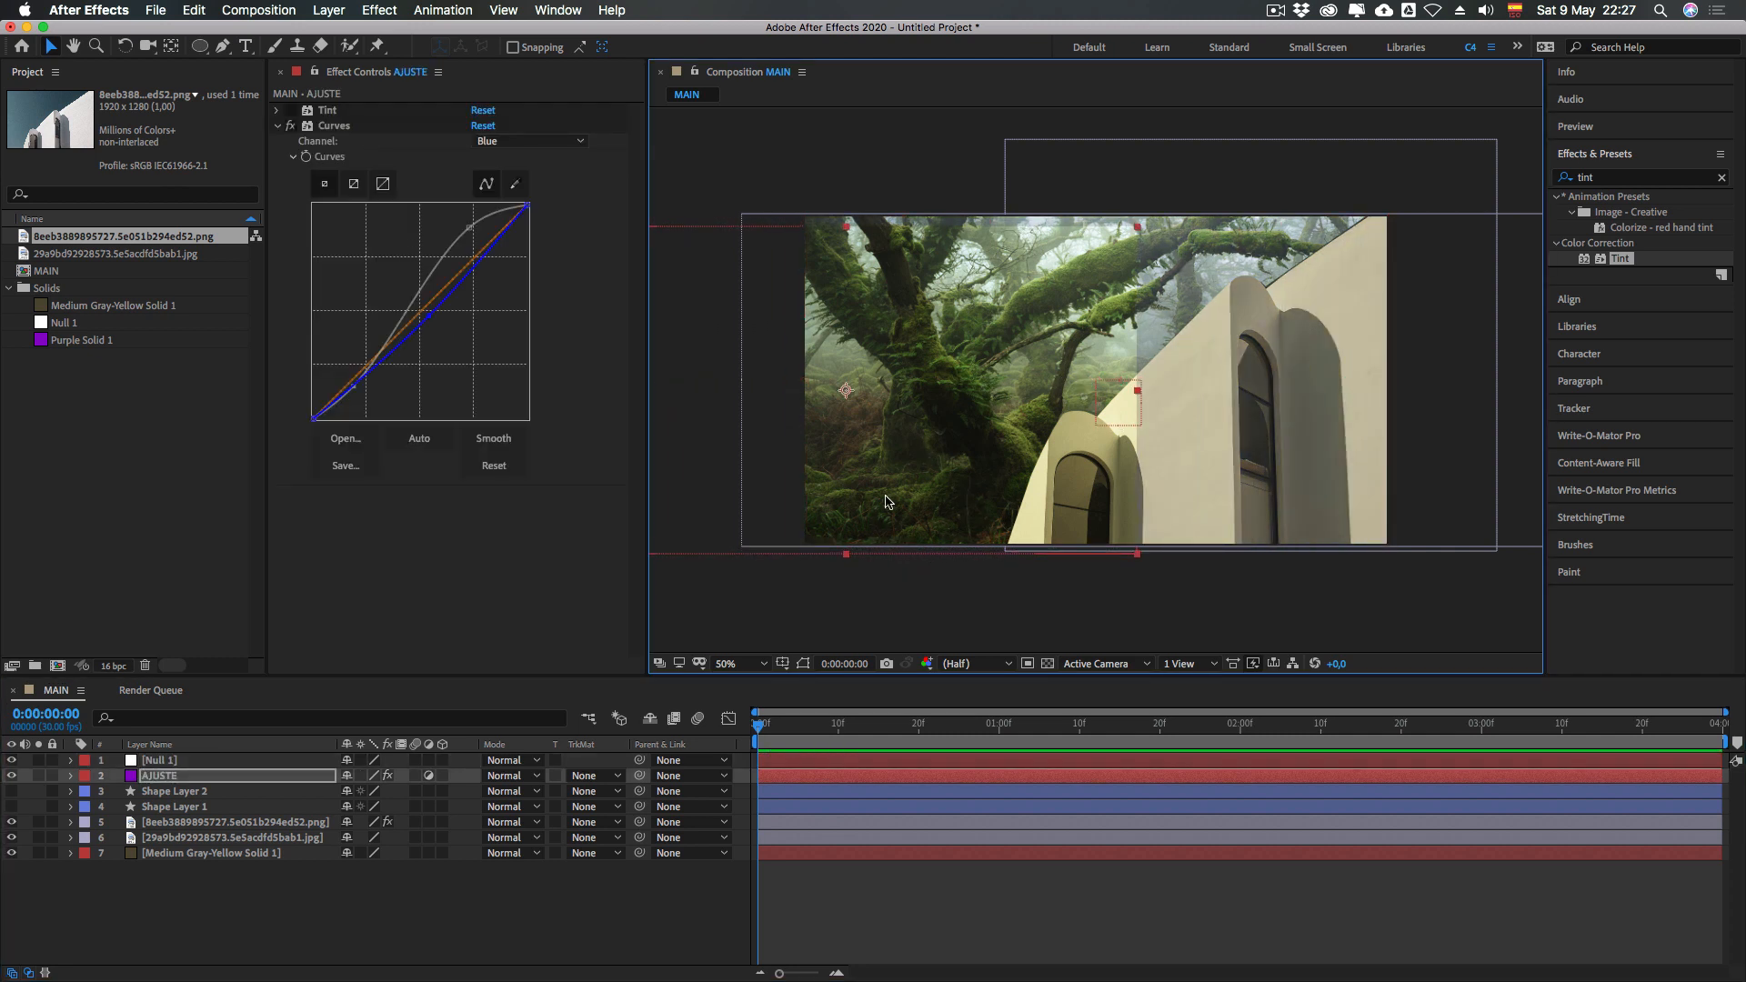
{"action": "key", "text": "super+z"}
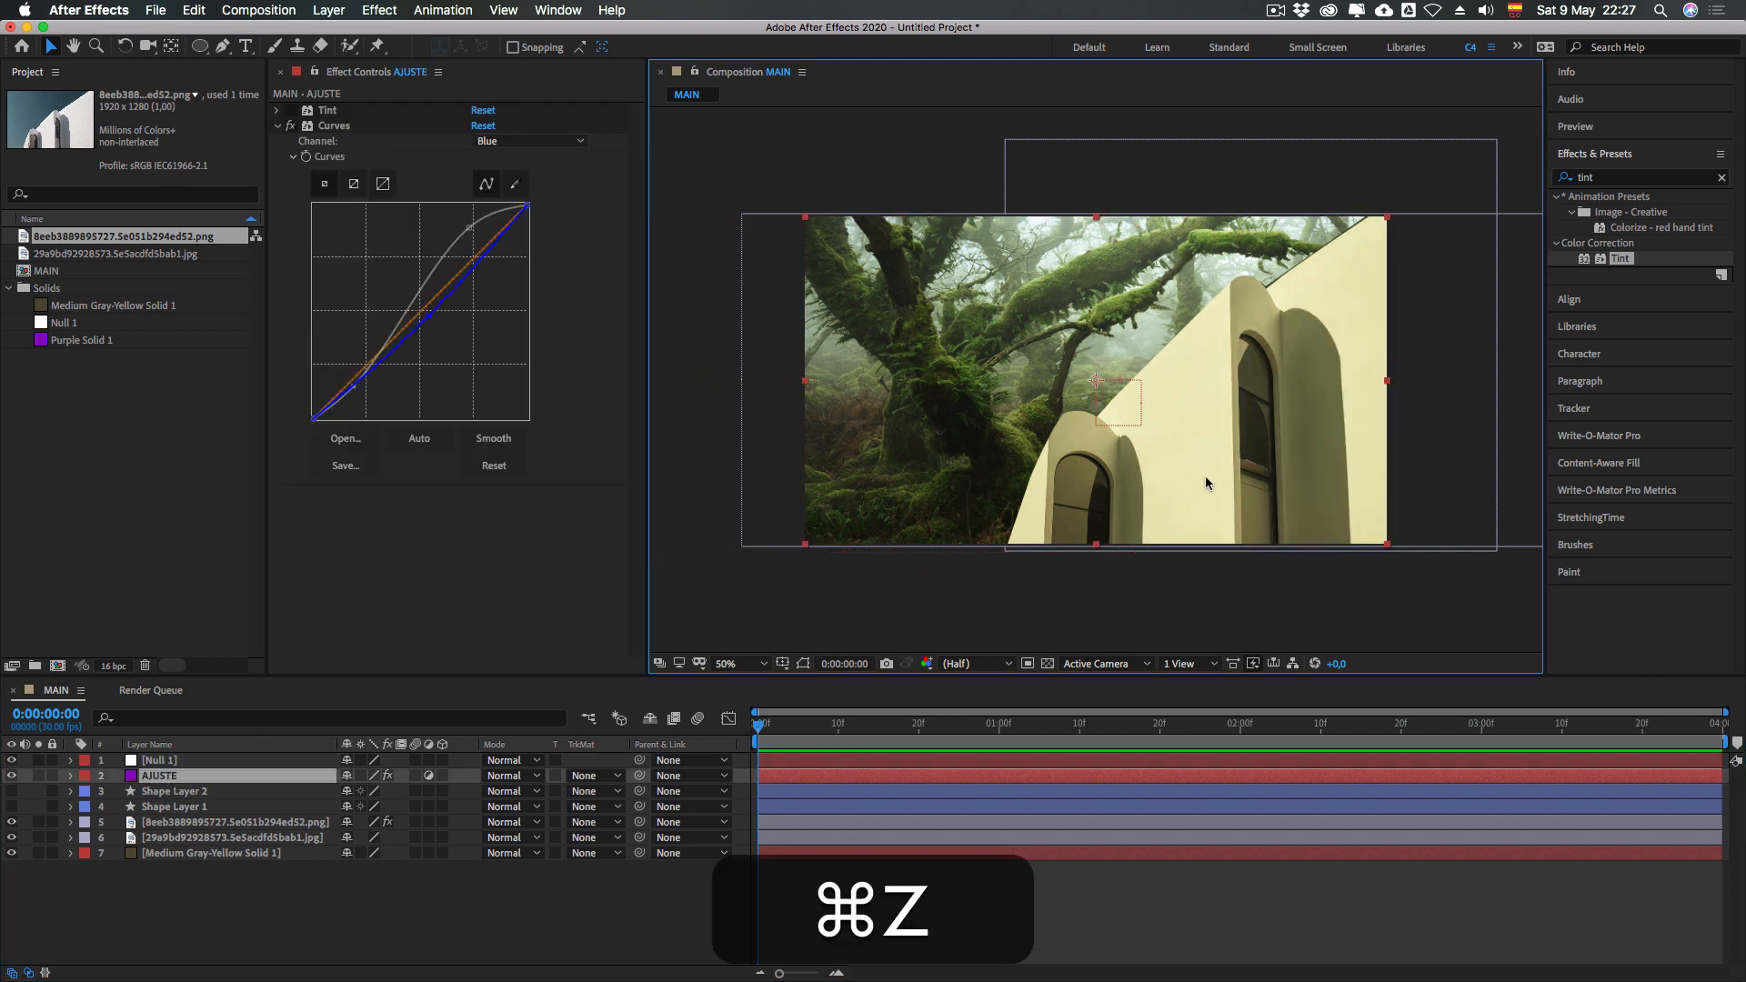
{"action": "left_click_drag", "start_coordinate": [1208, 487], "coordinate": [974, 476]}
{"action": "key", "text": "super+z"}
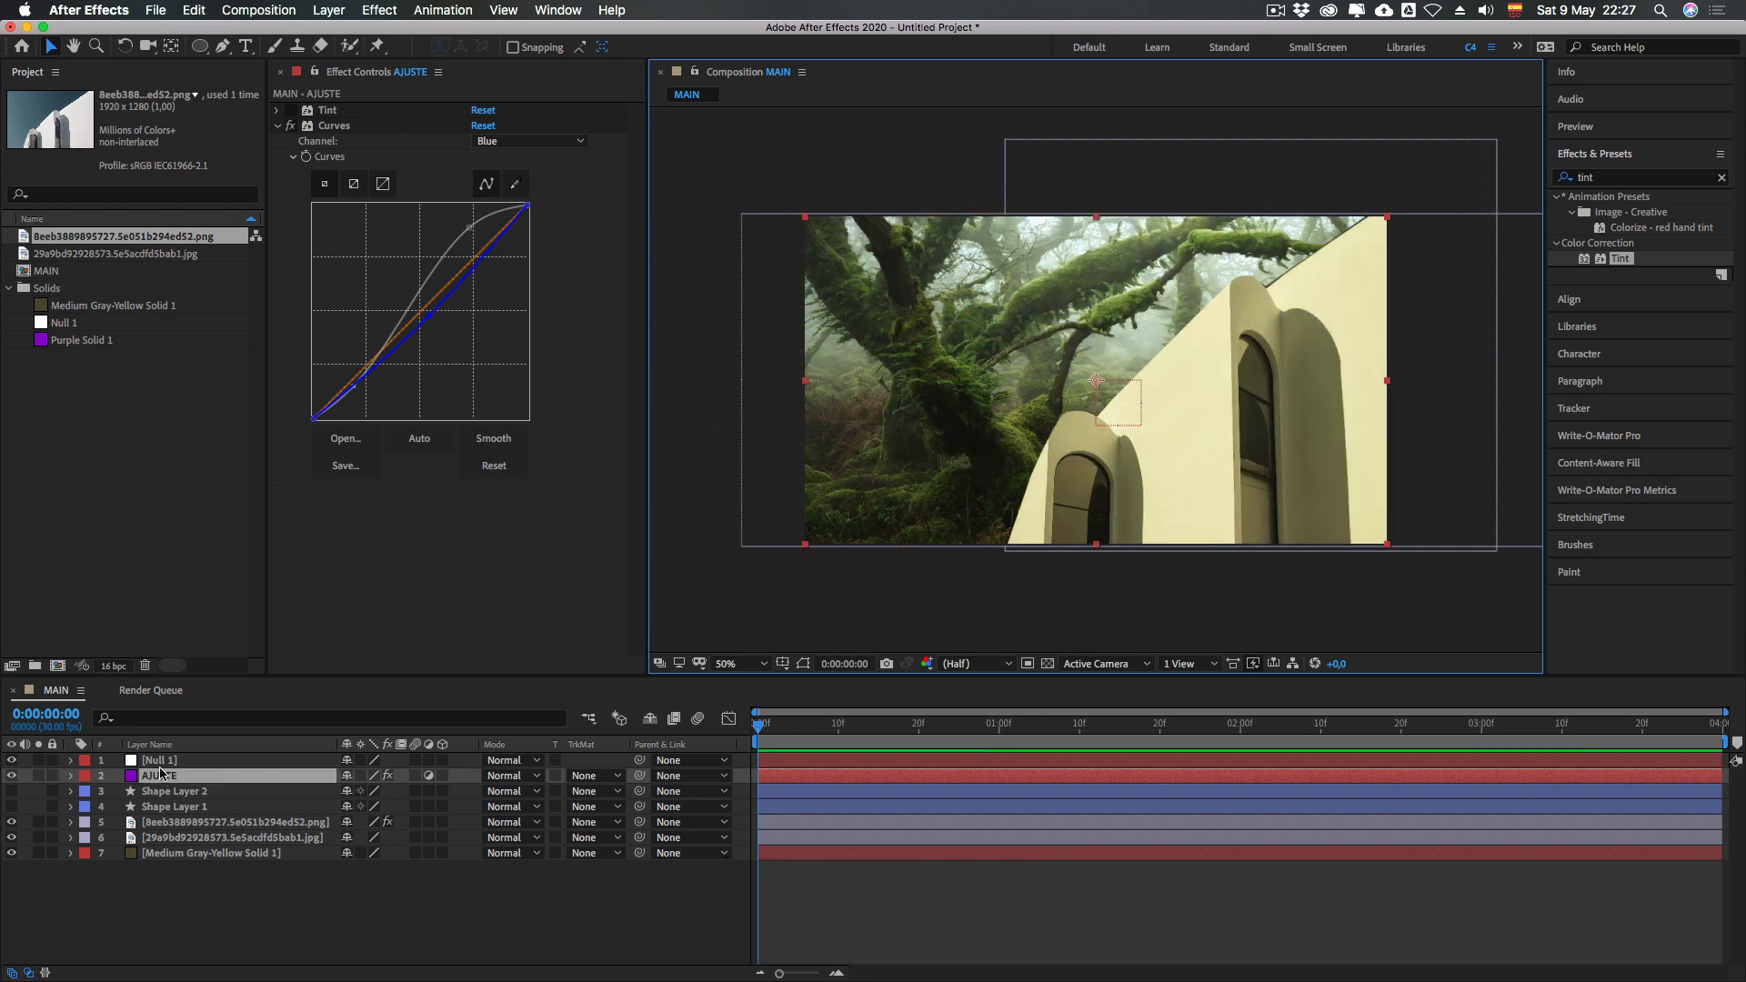
Lock the AJUSTE layer, and reposition the building image slightly down and to the right while enlarging it a little
{"action": "left_click", "coordinate": [52, 776]}
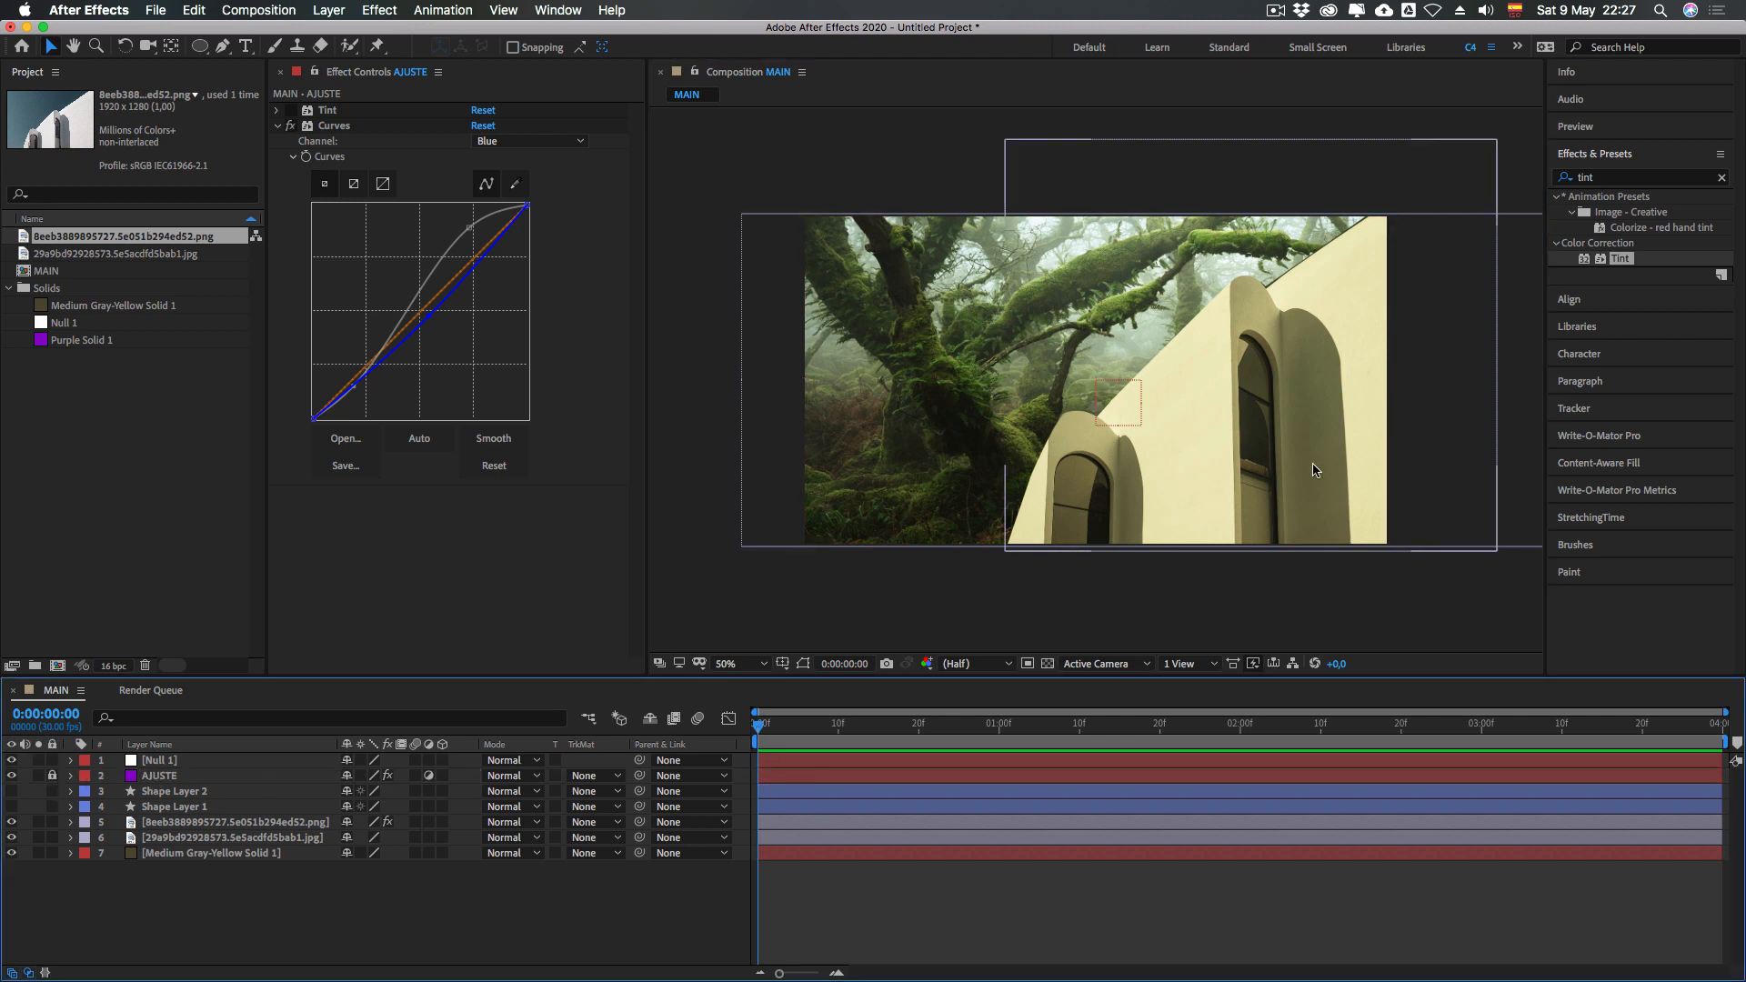
{"action": "left_click_drag", "start_coordinate": [1313, 469], "coordinate": [1236, 427]}
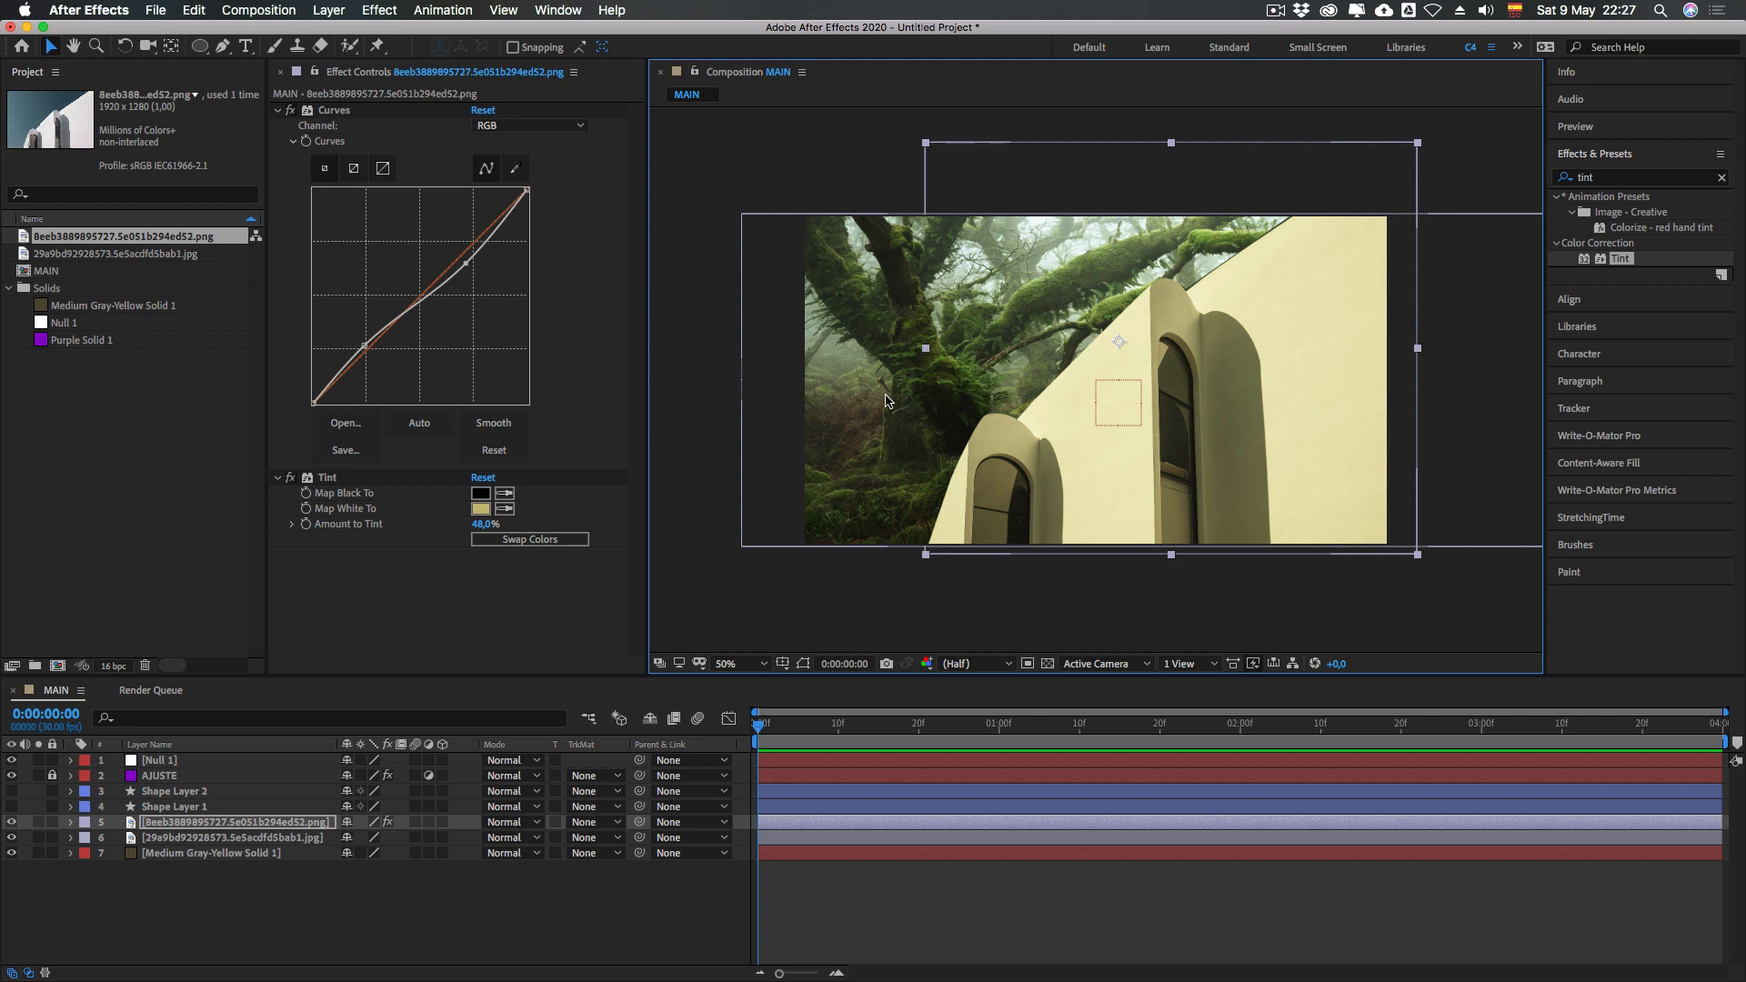
{"action": "left_click_drag", "start_coordinate": [1164, 478], "coordinate": [1221, 583]}
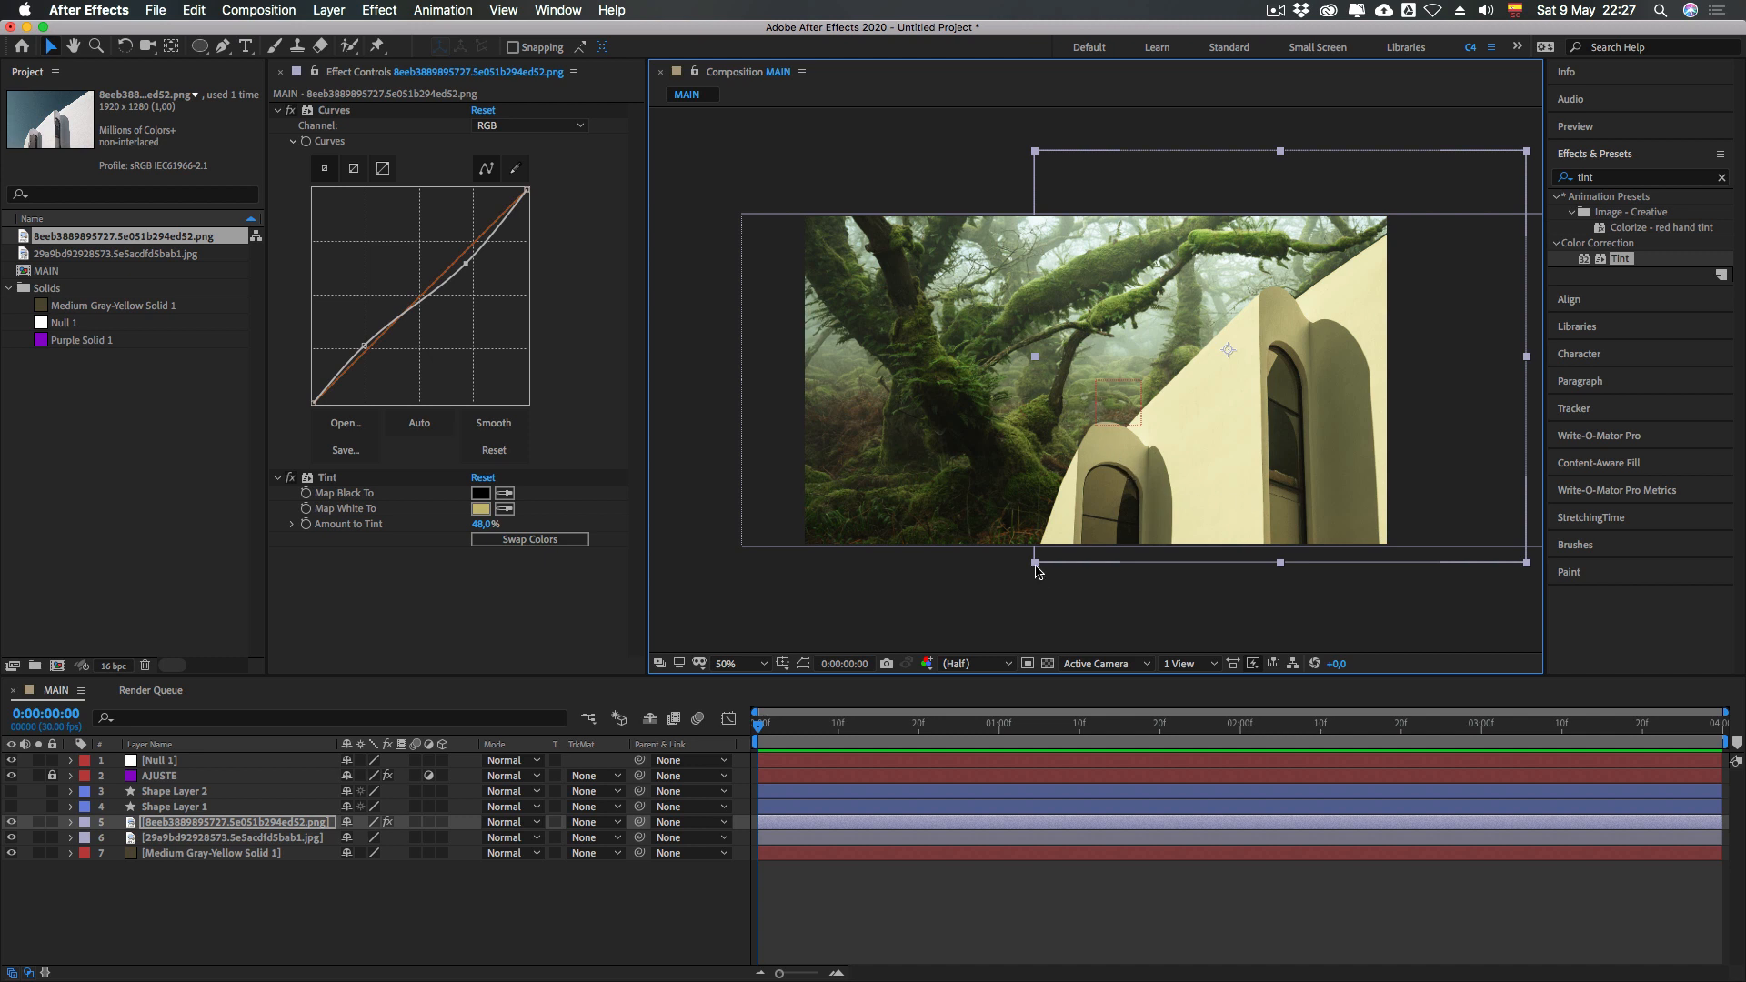
{"action": "mouse_move", "coordinate": [1035, 563]}
{"action": "left_mouse_down"}
{"action": "mouse_move", "coordinate": [940, 643]}
{"action": "mouse_move", "coordinate": [1041, 558]}
{"action": "mouse_move", "coordinate": [1029, 569]}
{"action": "left_mouse_up"}
Enlarge the forest background image slightly in the composition, keeping it centred in place
{"action": "left_click", "coordinate": [909, 475]}
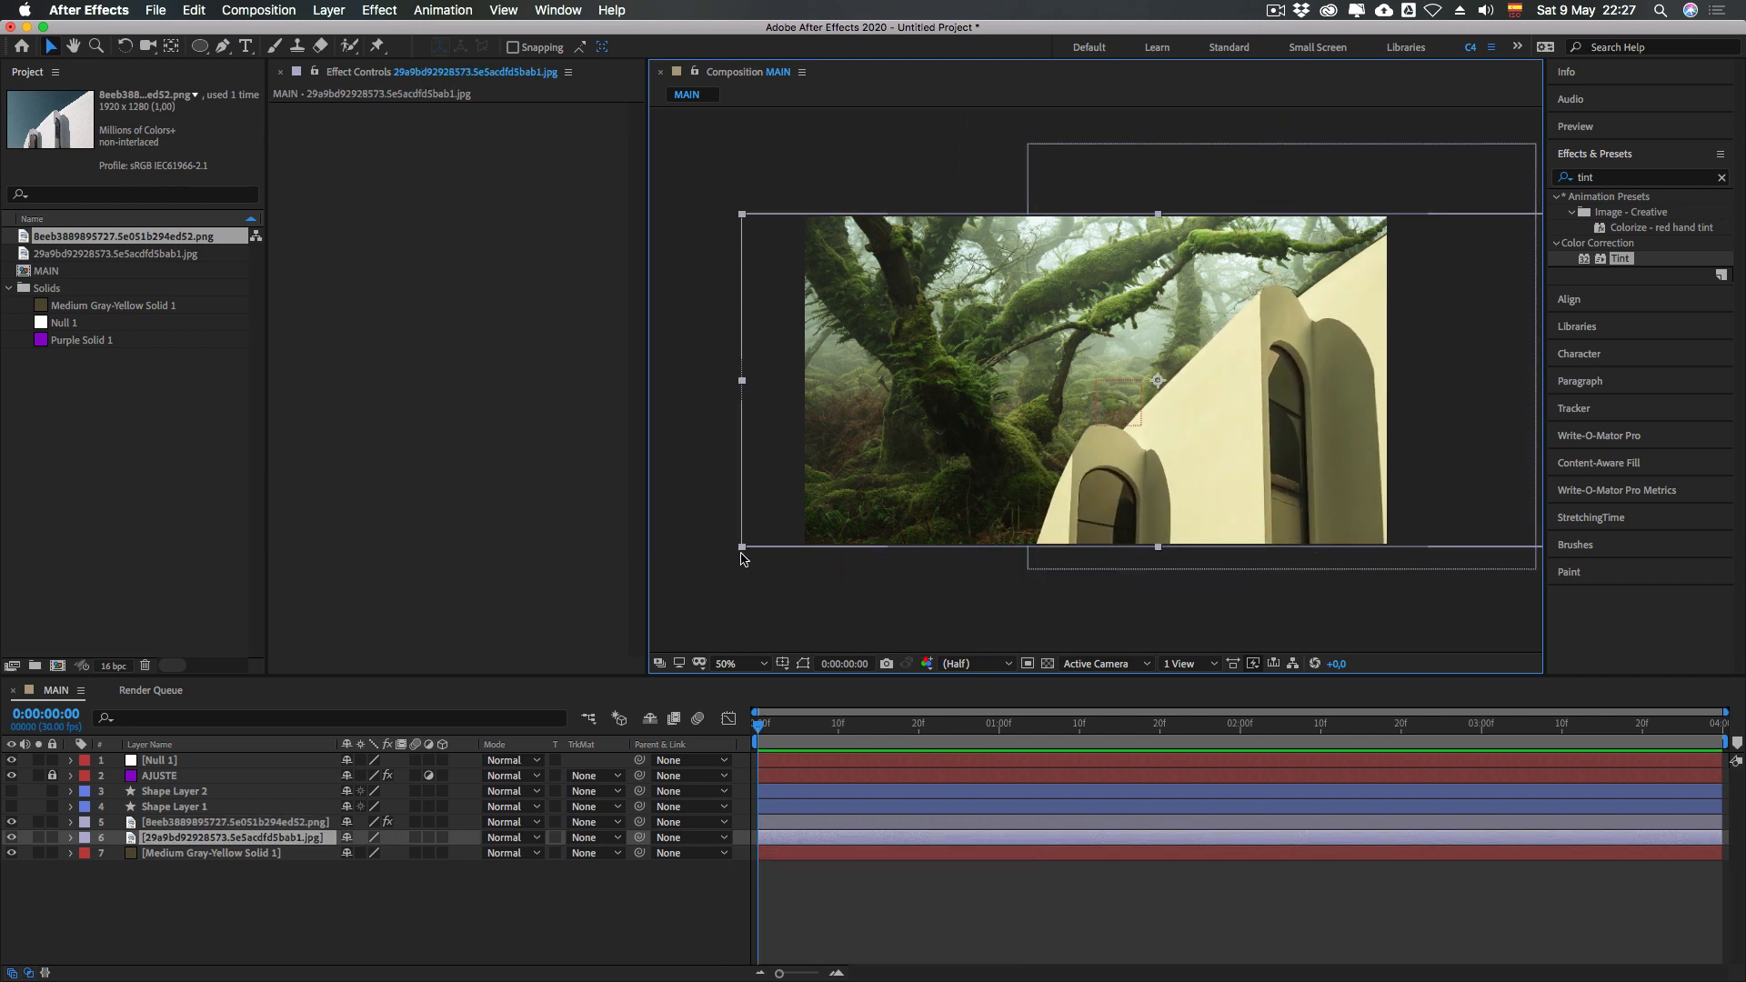
{"action": "mouse_move", "coordinate": [742, 555]}
{"action": "left_mouse_down"}
{"action": "mouse_move", "coordinate": [672, 578]}
{"action": "mouse_move", "coordinate": [740, 553]}
{"action": "left_mouse_up"}
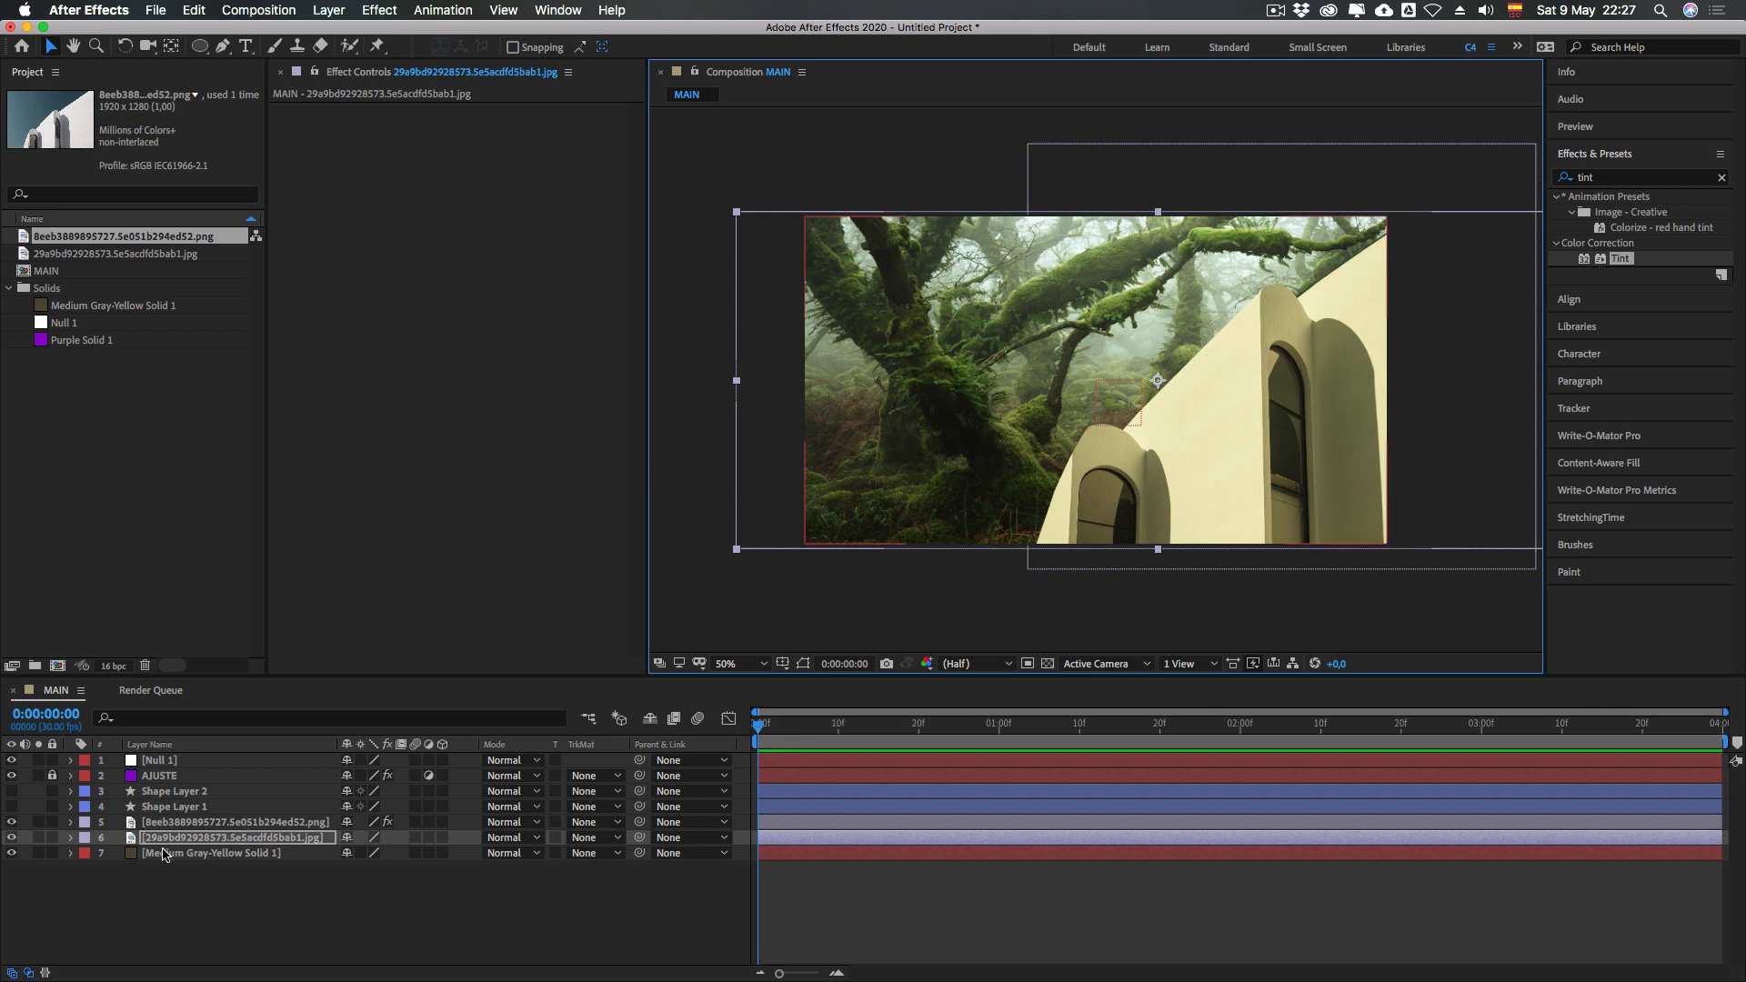
{"action": "left_click", "coordinate": [242, 878]}
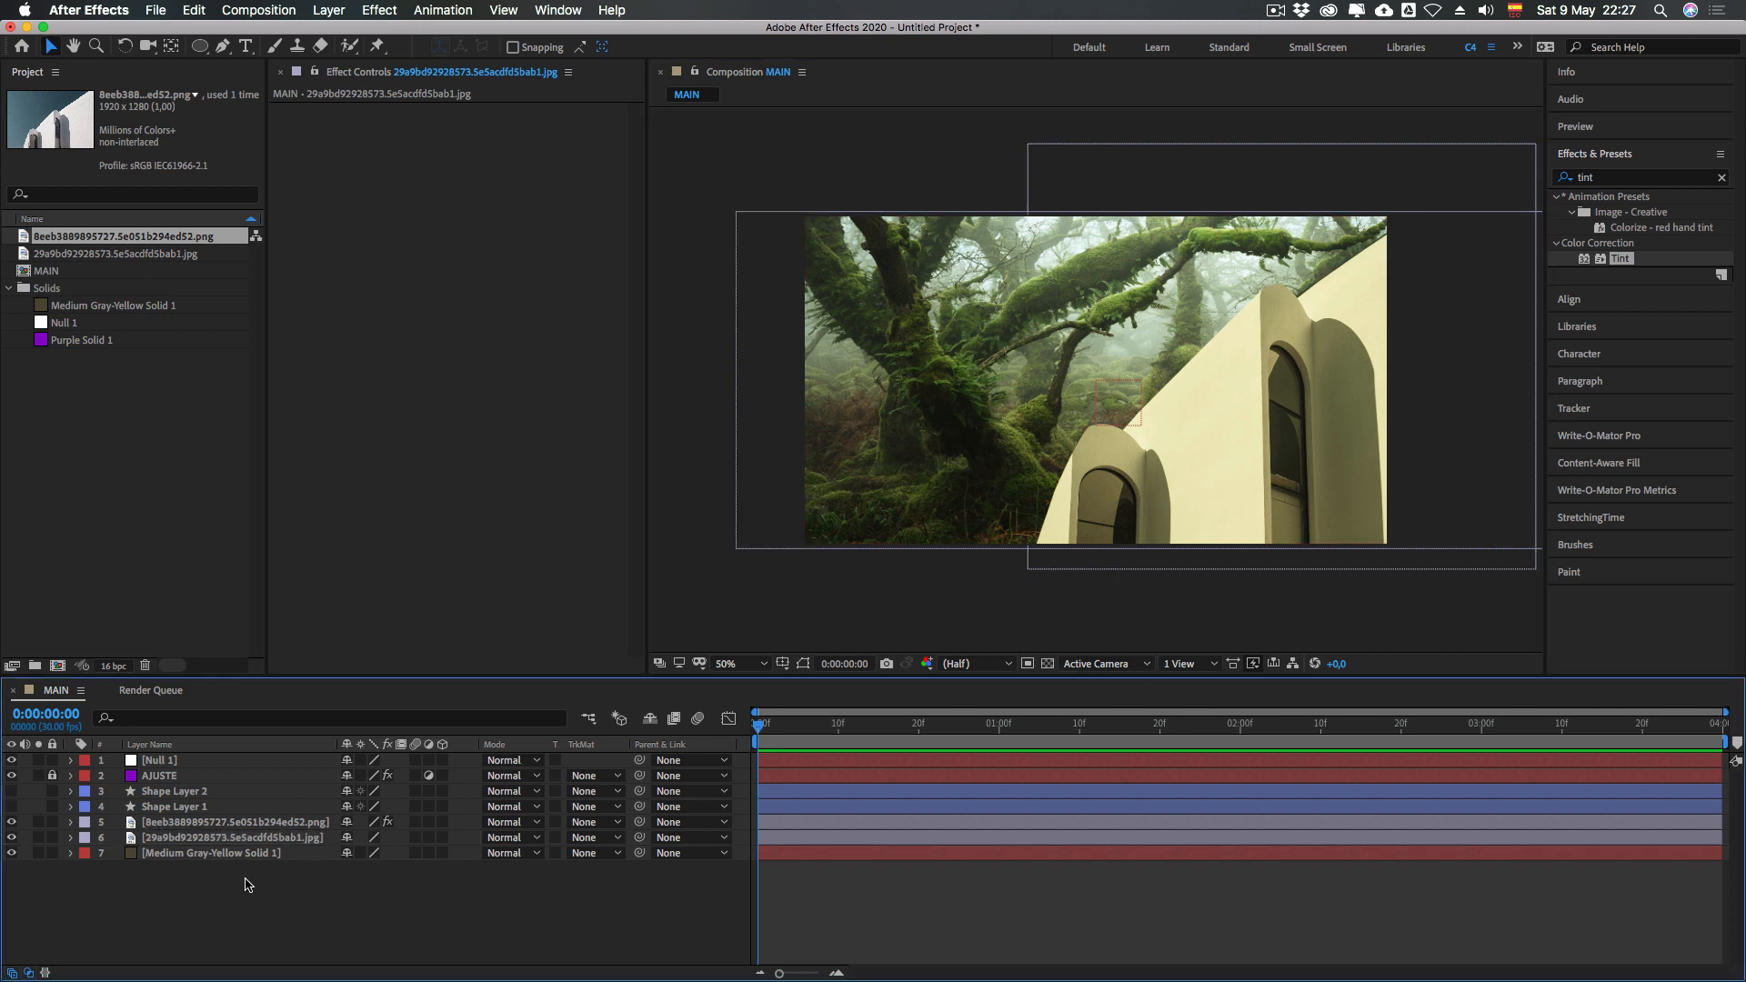
Parent both image layers, the building PNG and the forest JPG, to the Null 1 layer
{"action": "left_click", "coordinate": [208, 822]}
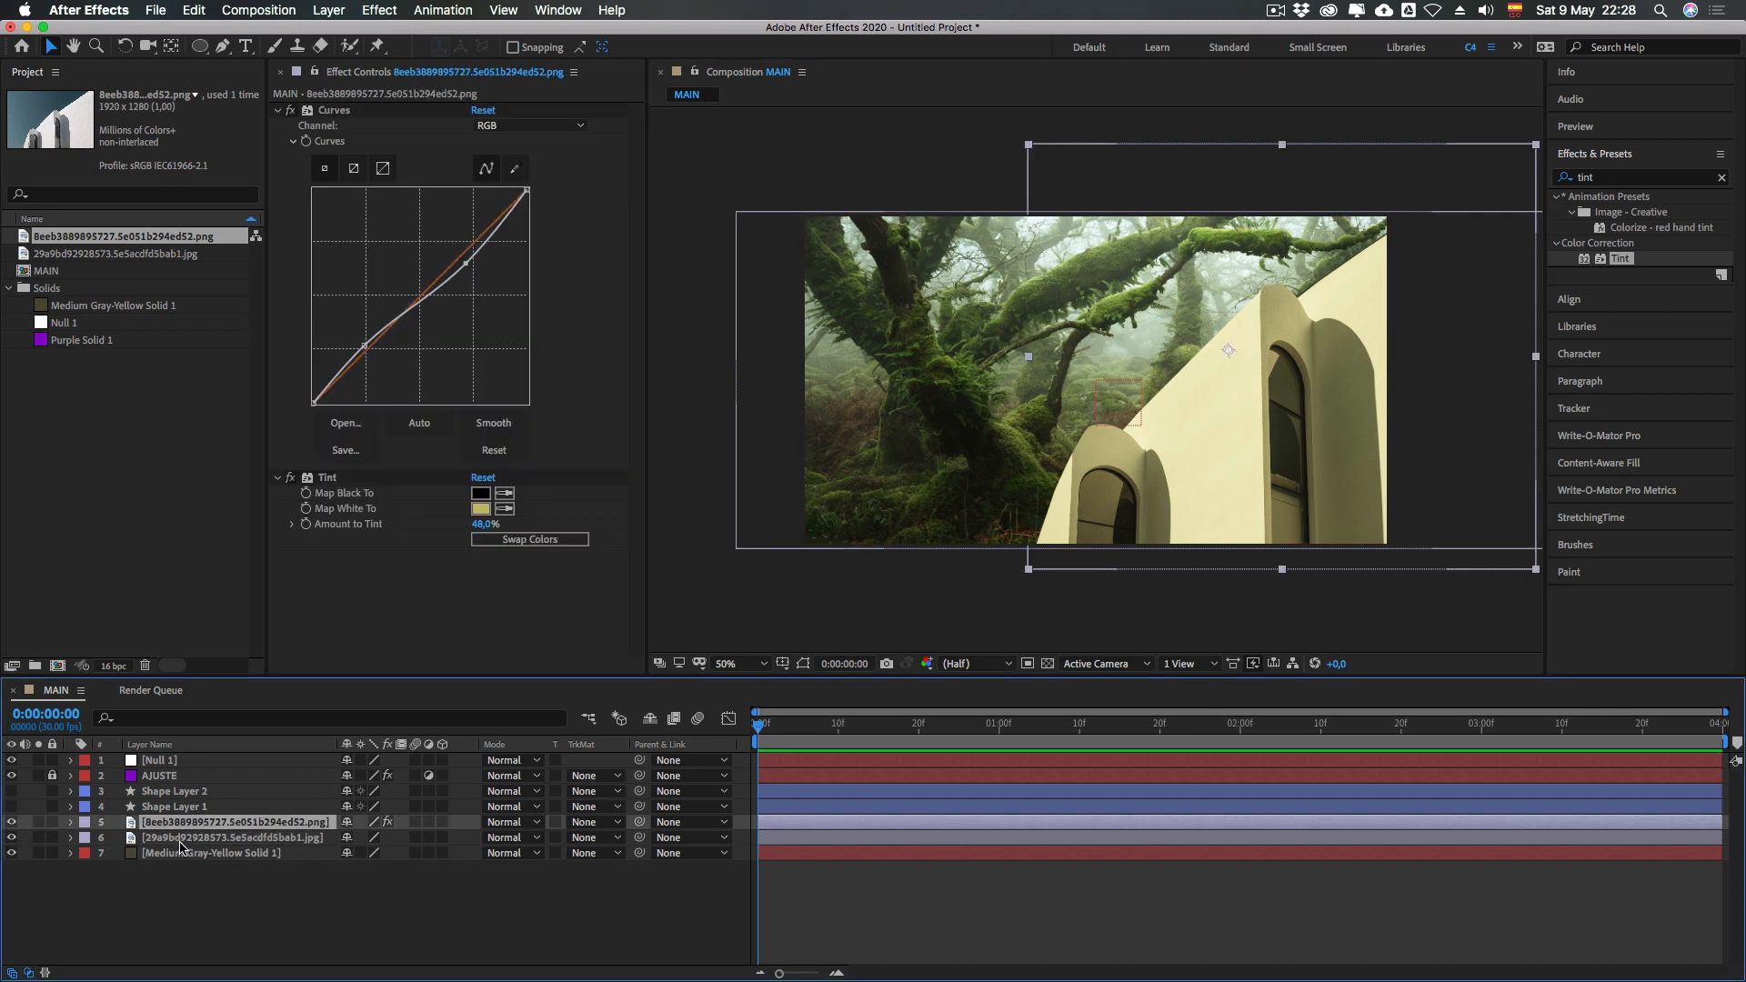
{"action": "left_click", "coordinate": [198, 839], "text": "shift"}
{"action": "left_click", "coordinate": [199, 884]}
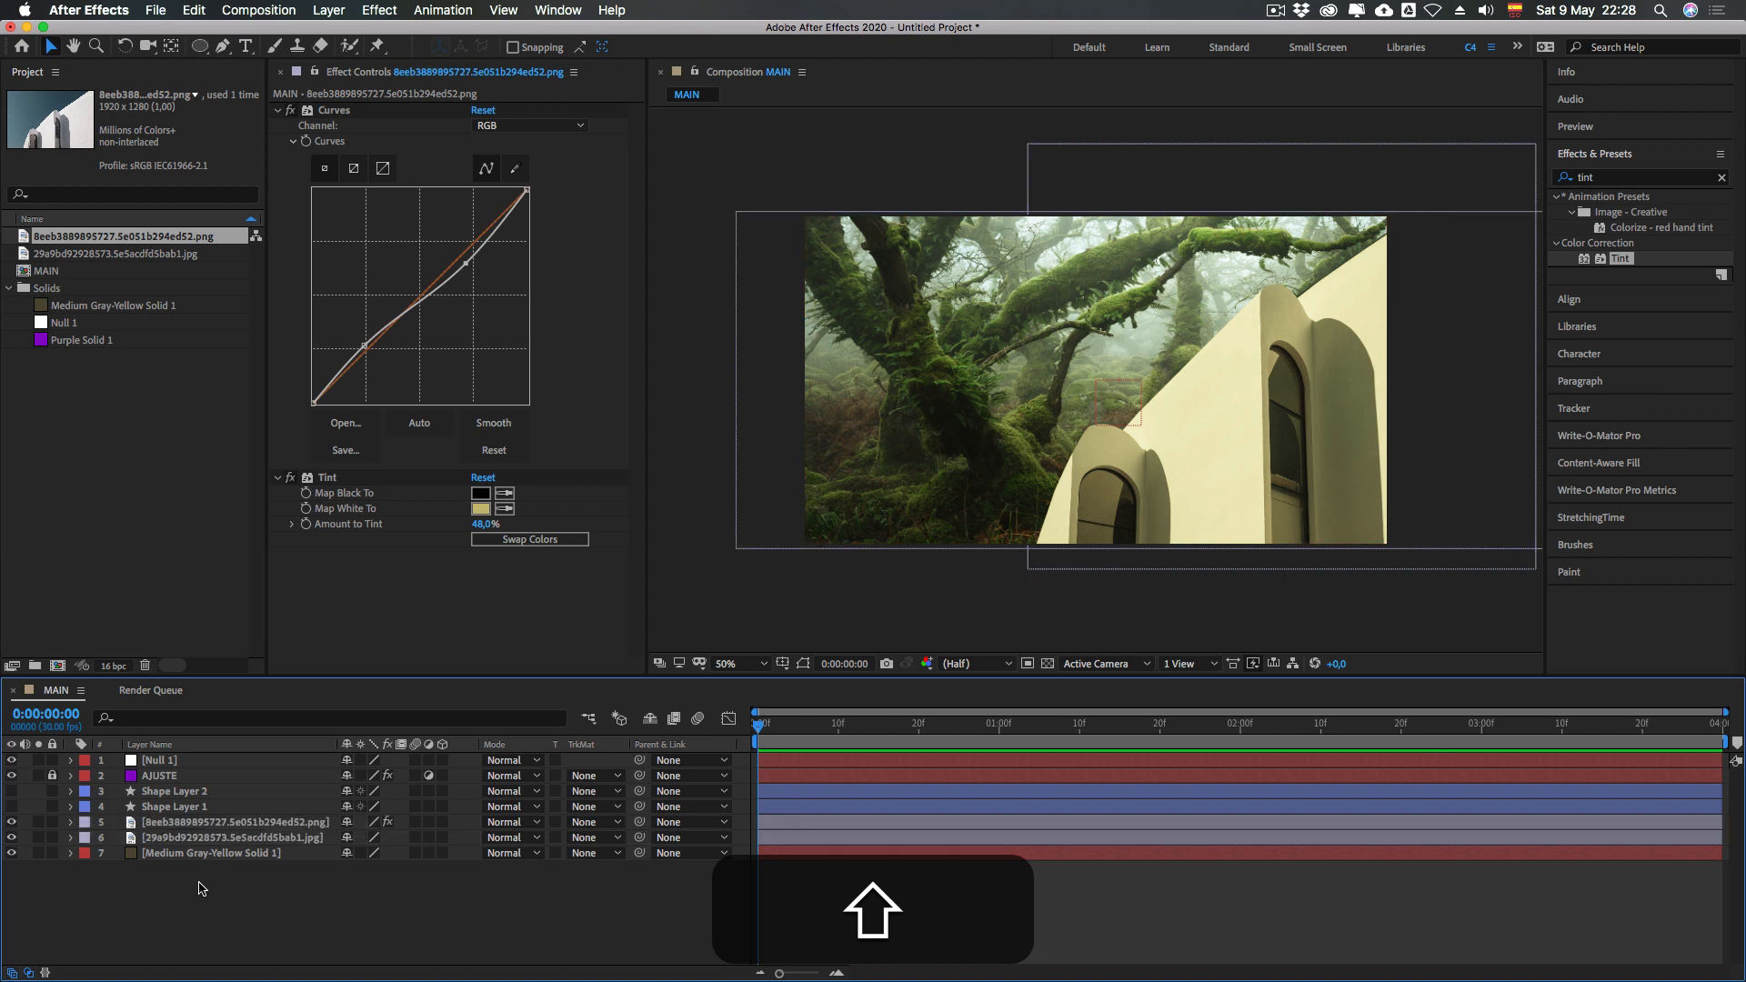
{"action": "left_click", "coordinate": [198, 826]}
{"action": "left_click", "coordinate": [194, 838], "text": "shift"}
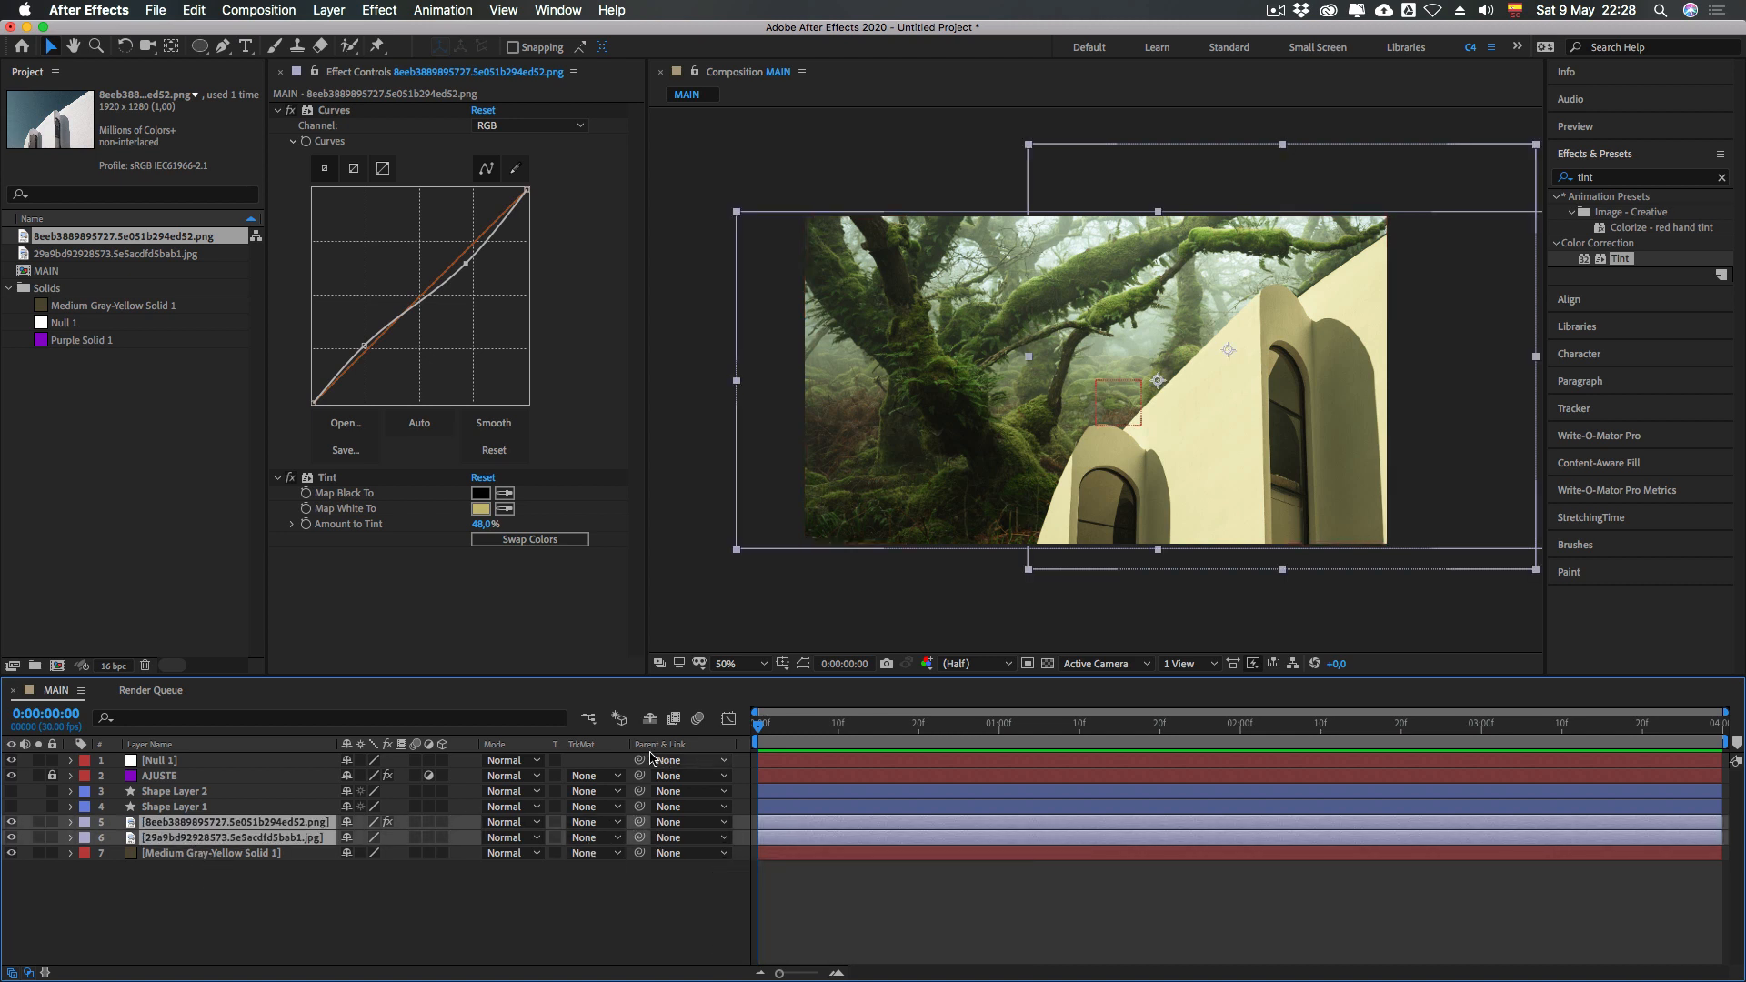
{"action": "left_click", "coordinate": [680, 840]}
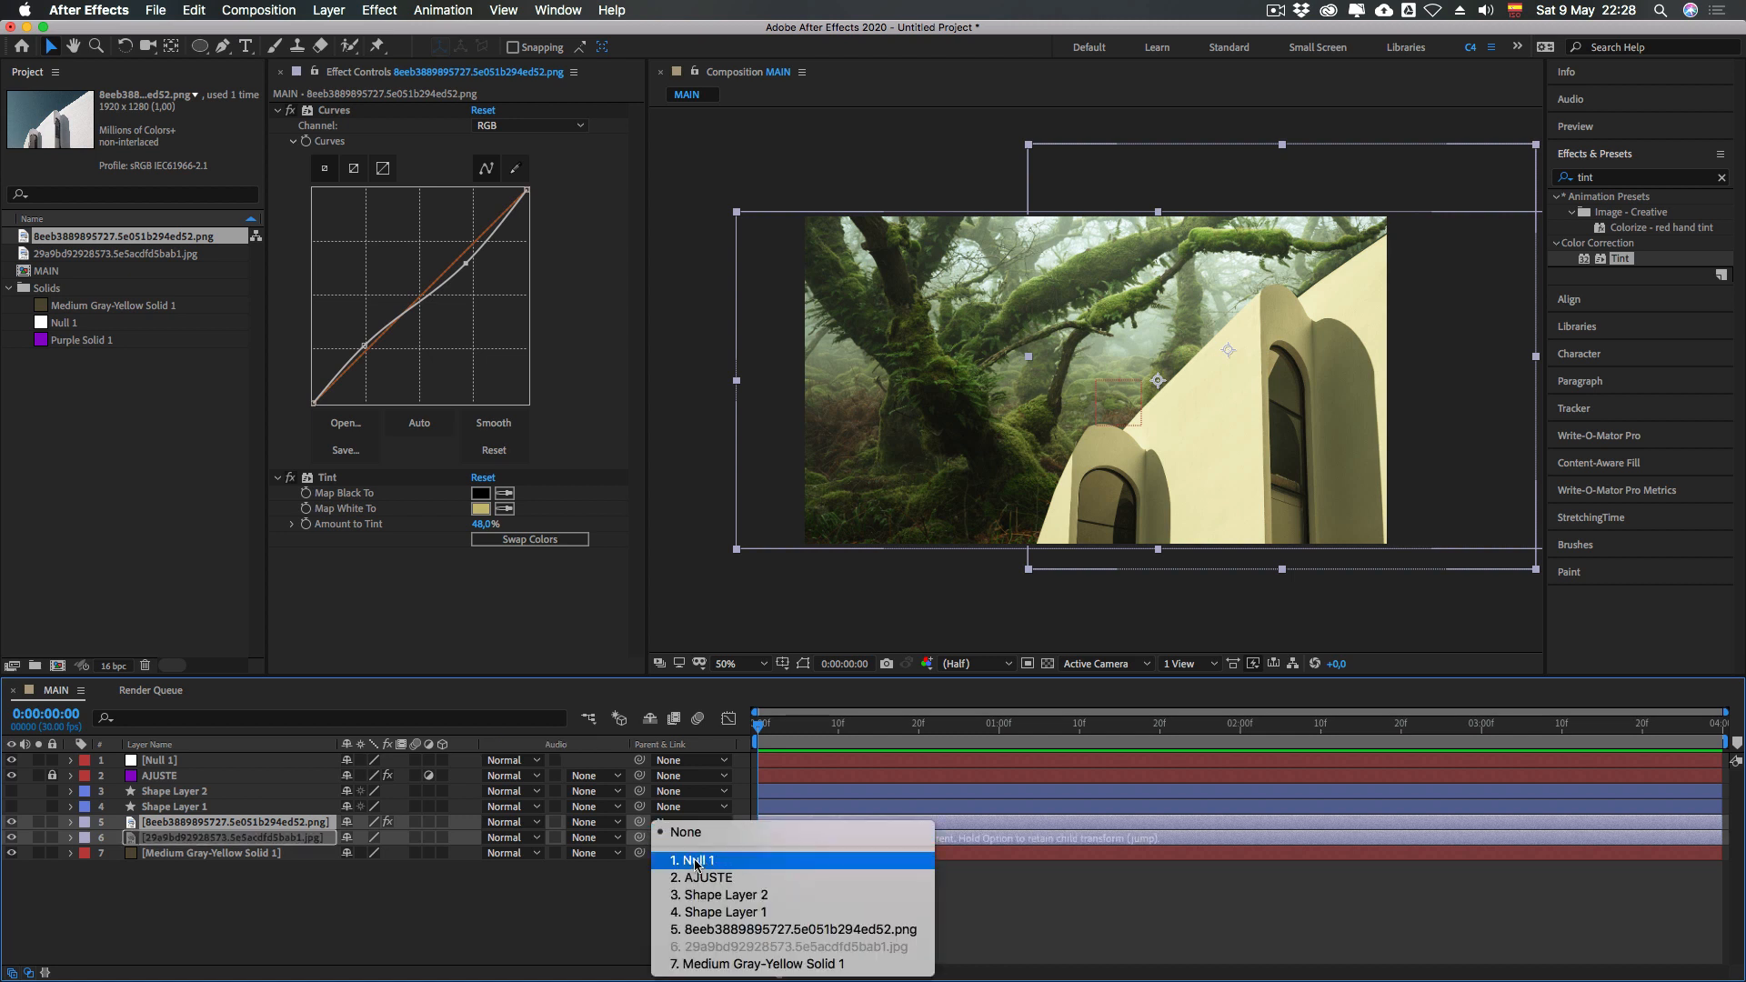
{"action": "left_click", "coordinate": [697, 862]}
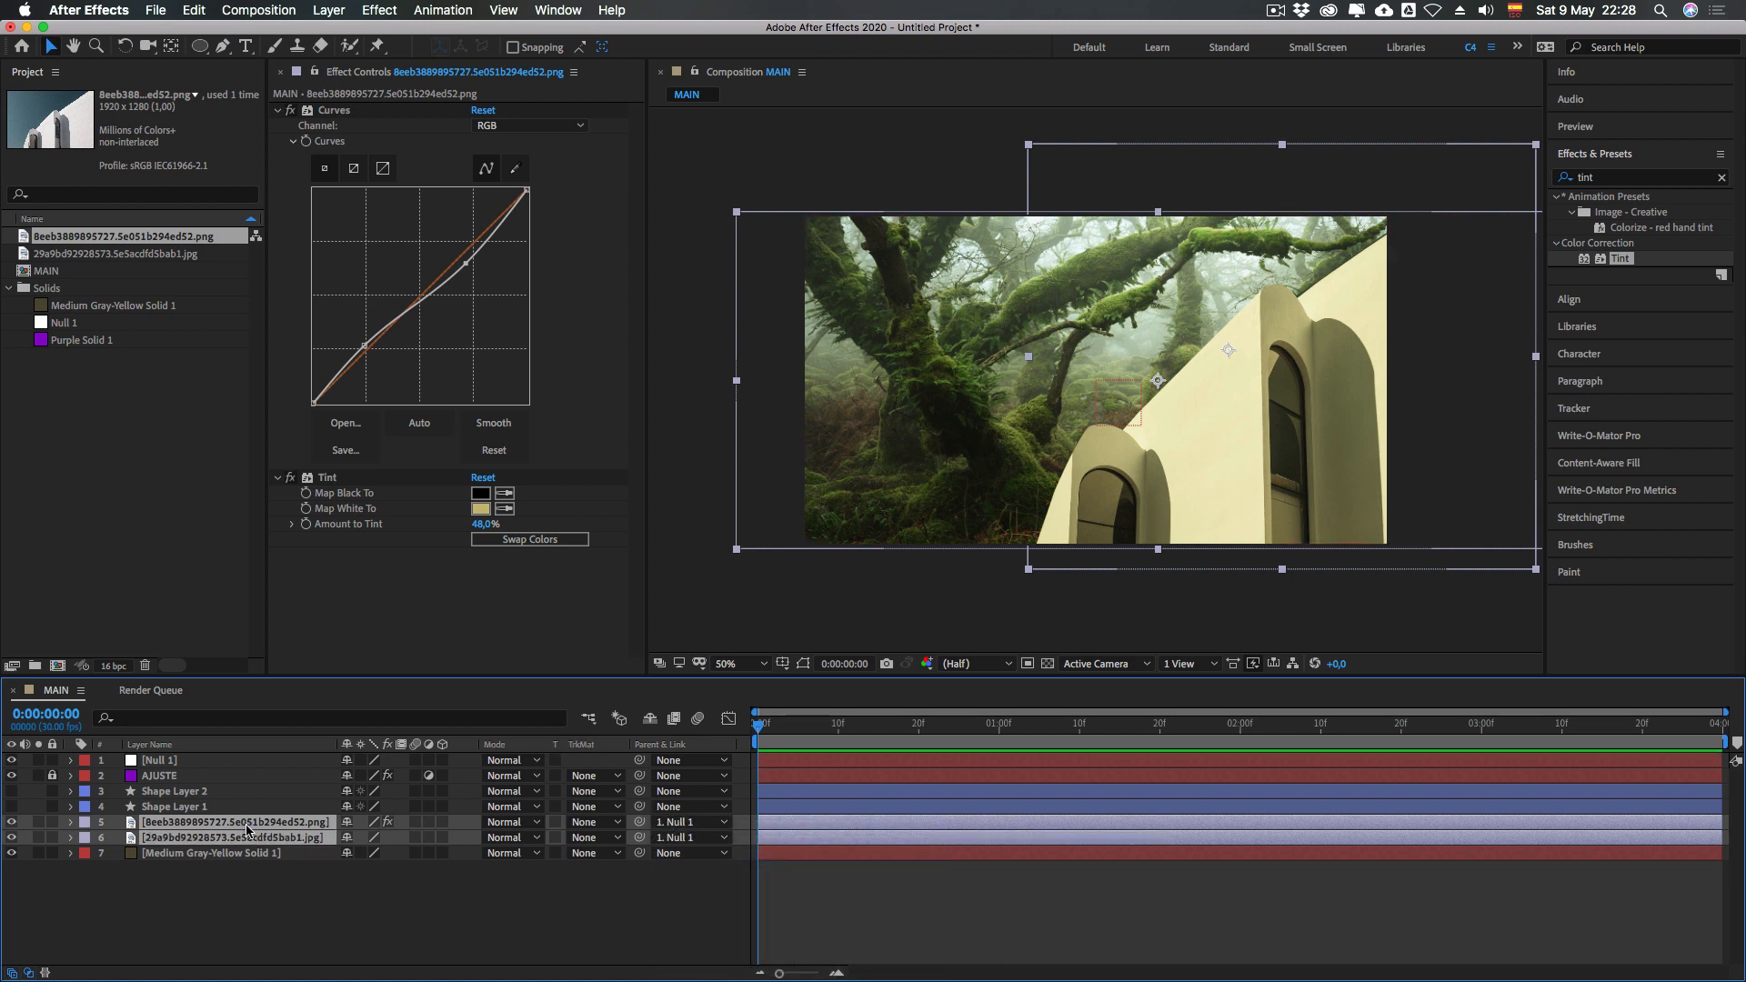
Try moving the null object downward in the composition to shift both parented images, and undo the move
{"action": "left_click", "coordinate": [161, 762]}
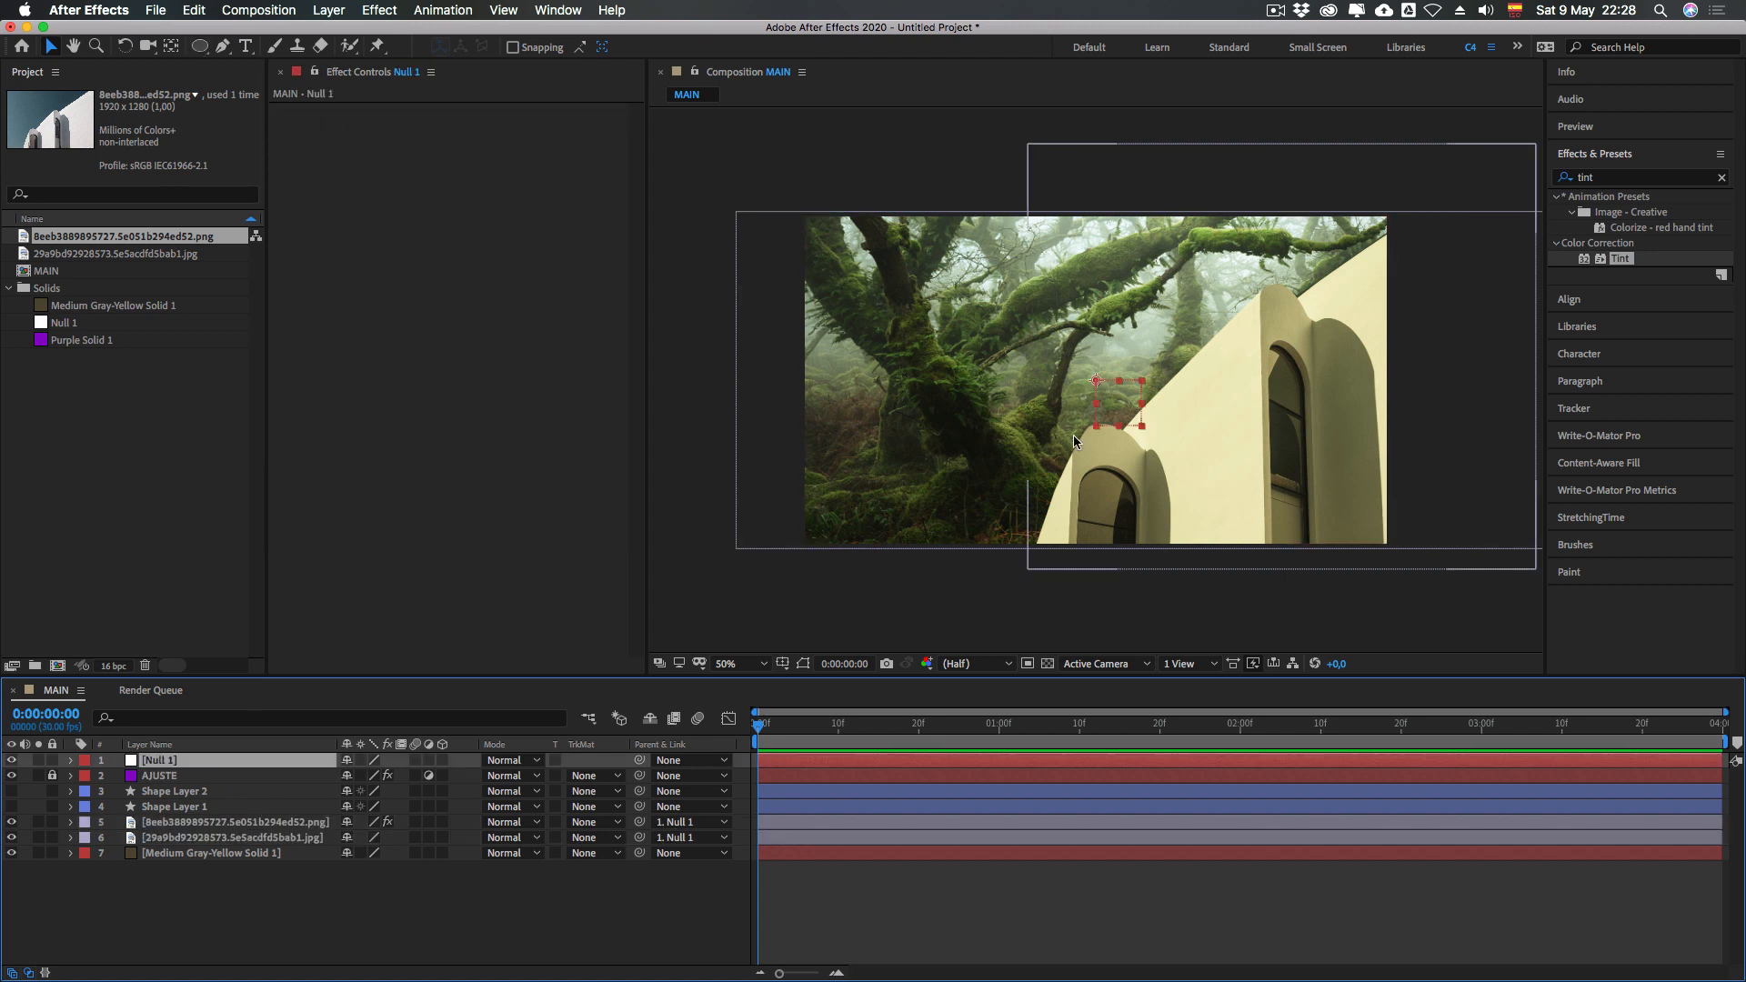
{"action": "left_click_drag", "start_coordinate": [1105, 382], "coordinate": [1101, 428]}
{"action": "key", "text": "cmd+z"}
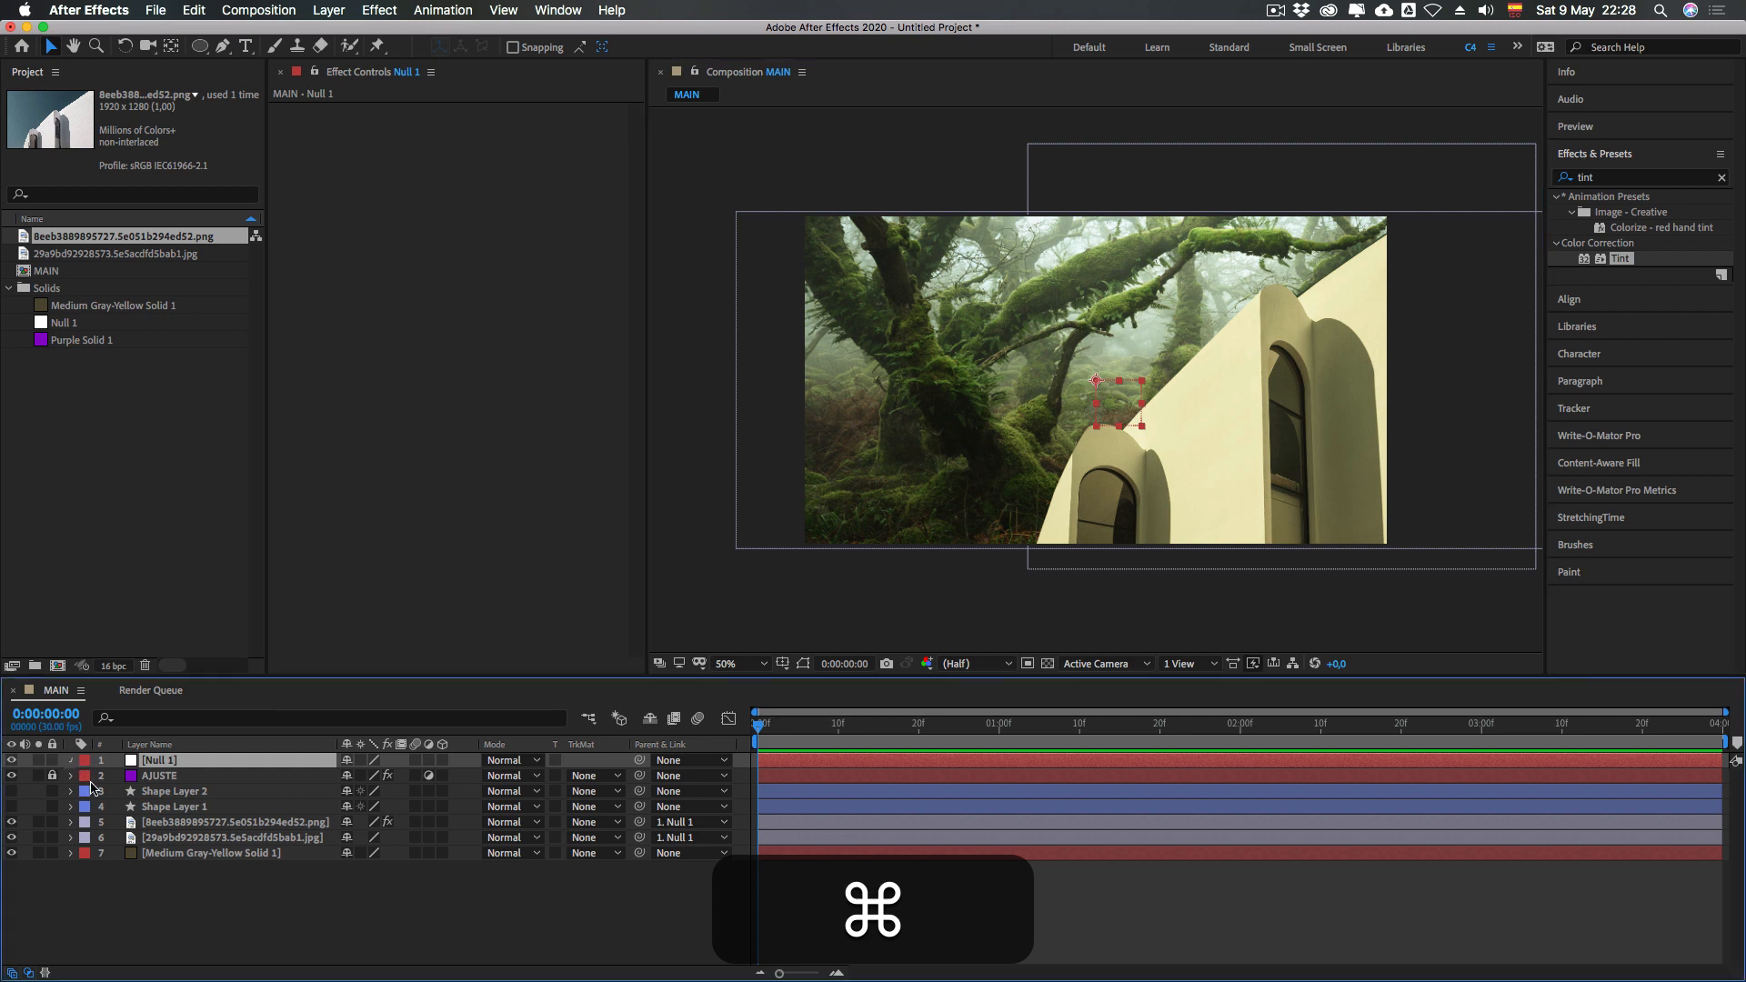
Examine the null layer's Transform properties, collapse them, and check the two image layers parented to it
{"action": "left_click", "coordinate": [71, 760]}
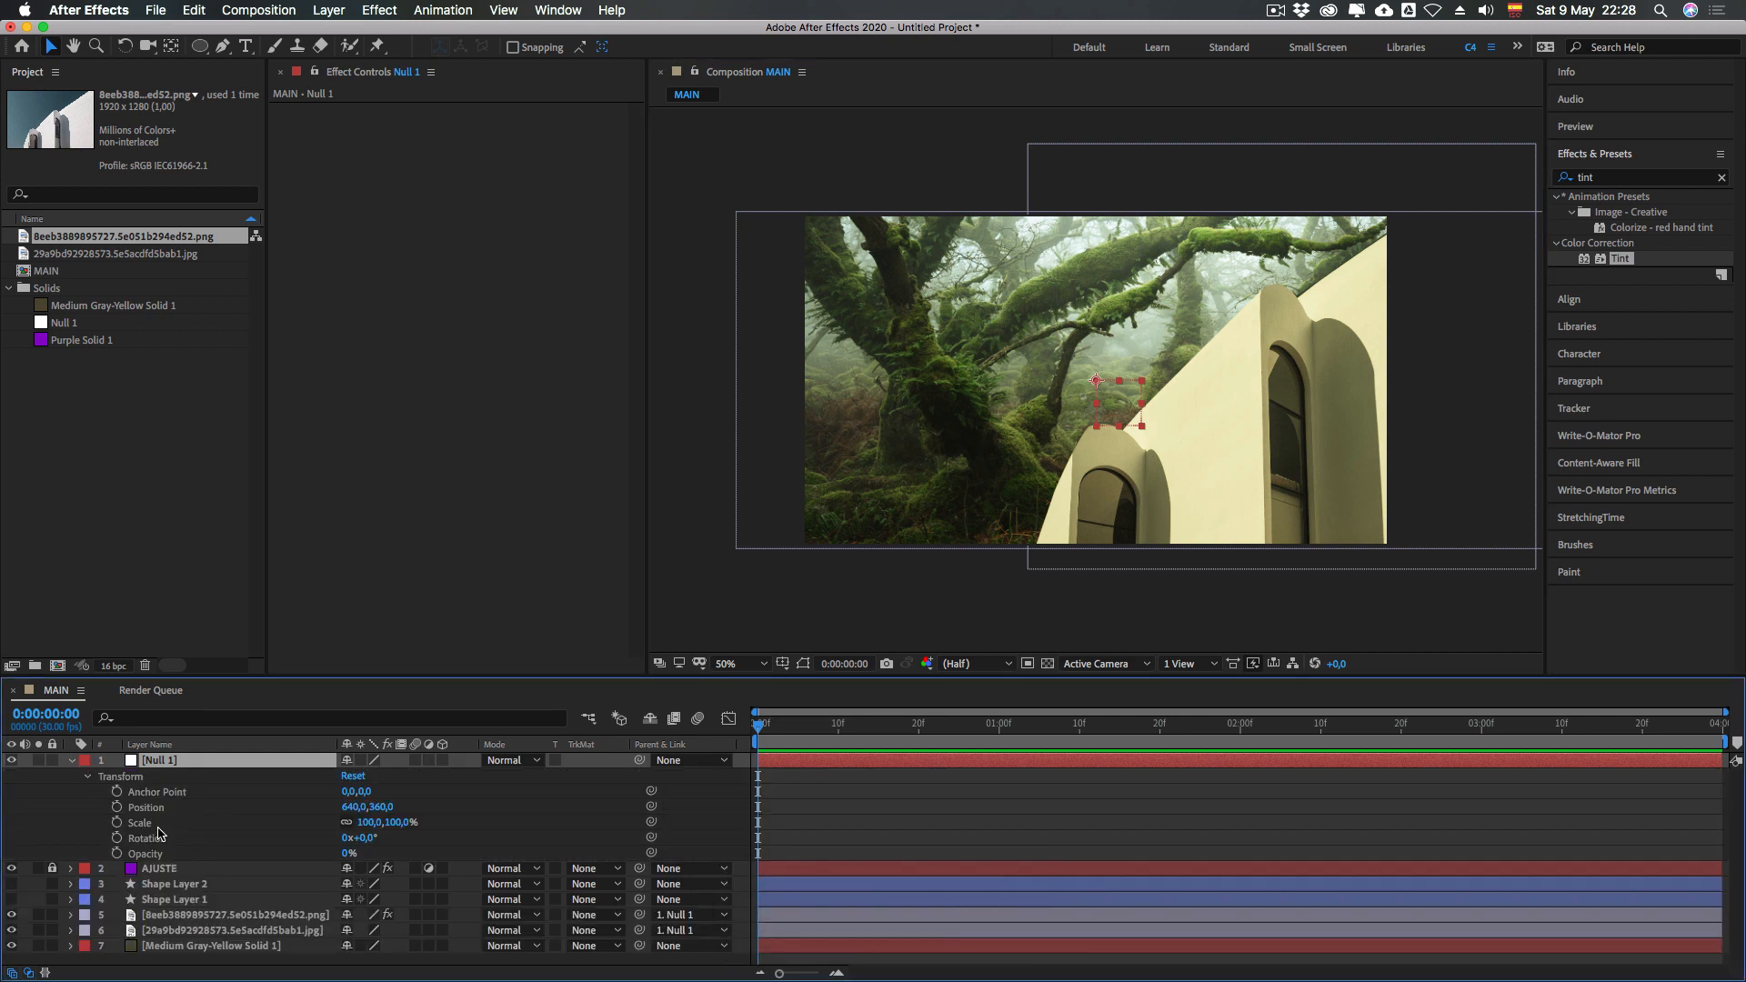
{"action": "left_click", "coordinate": [71, 760]}
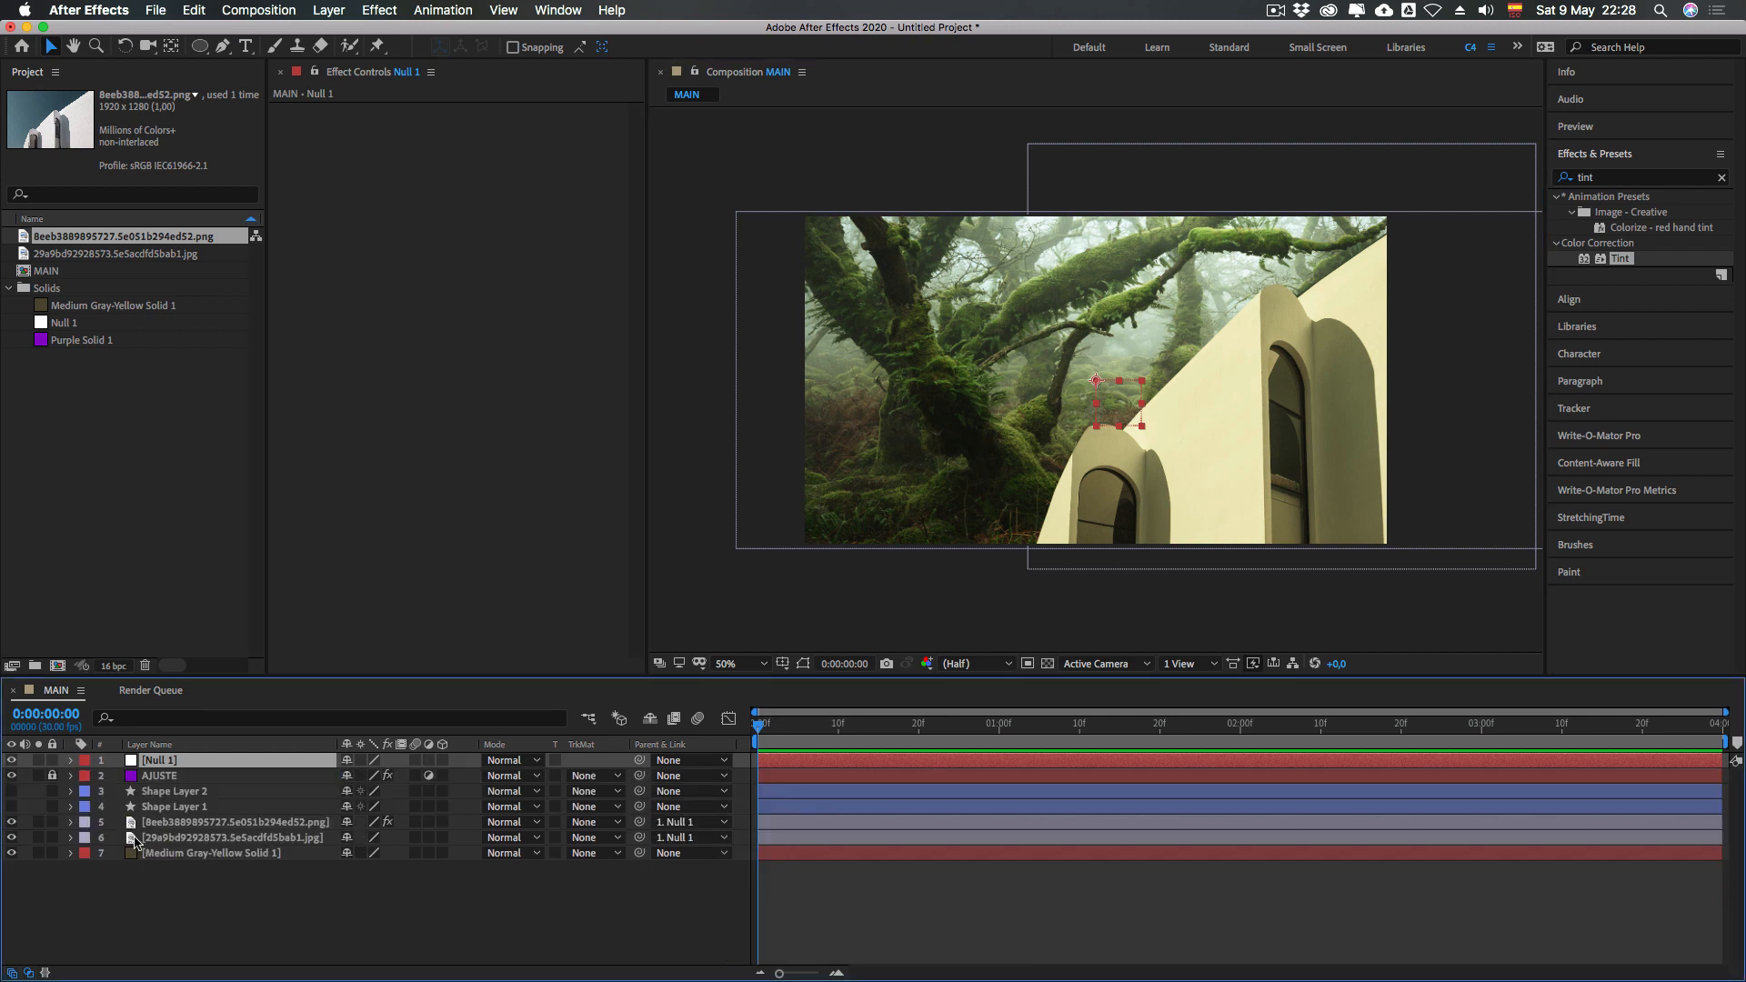
{"action": "left_click", "coordinate": [180, 823]}
{"action": "left_click", "coordinate": [181, 834]}
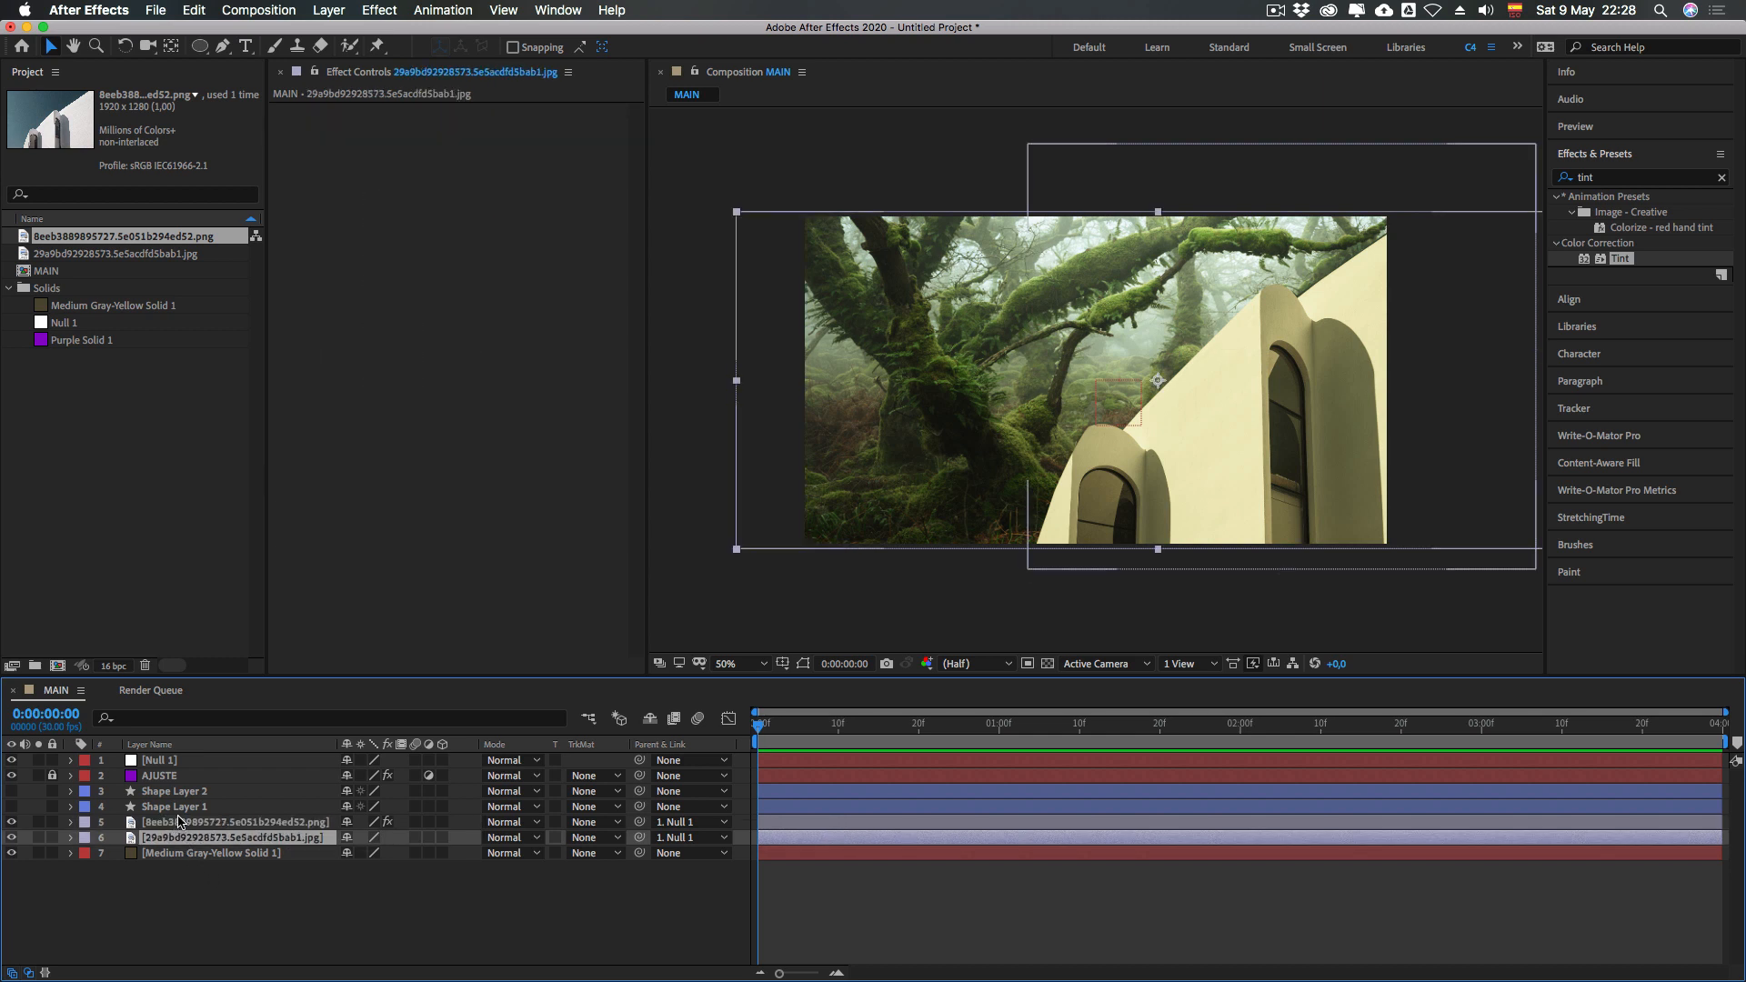
Set the null object's Scale to 101% to enlarge both images together, and move the current time to frame 12
{"action": "left_click", "coordinate": [155, 762]}
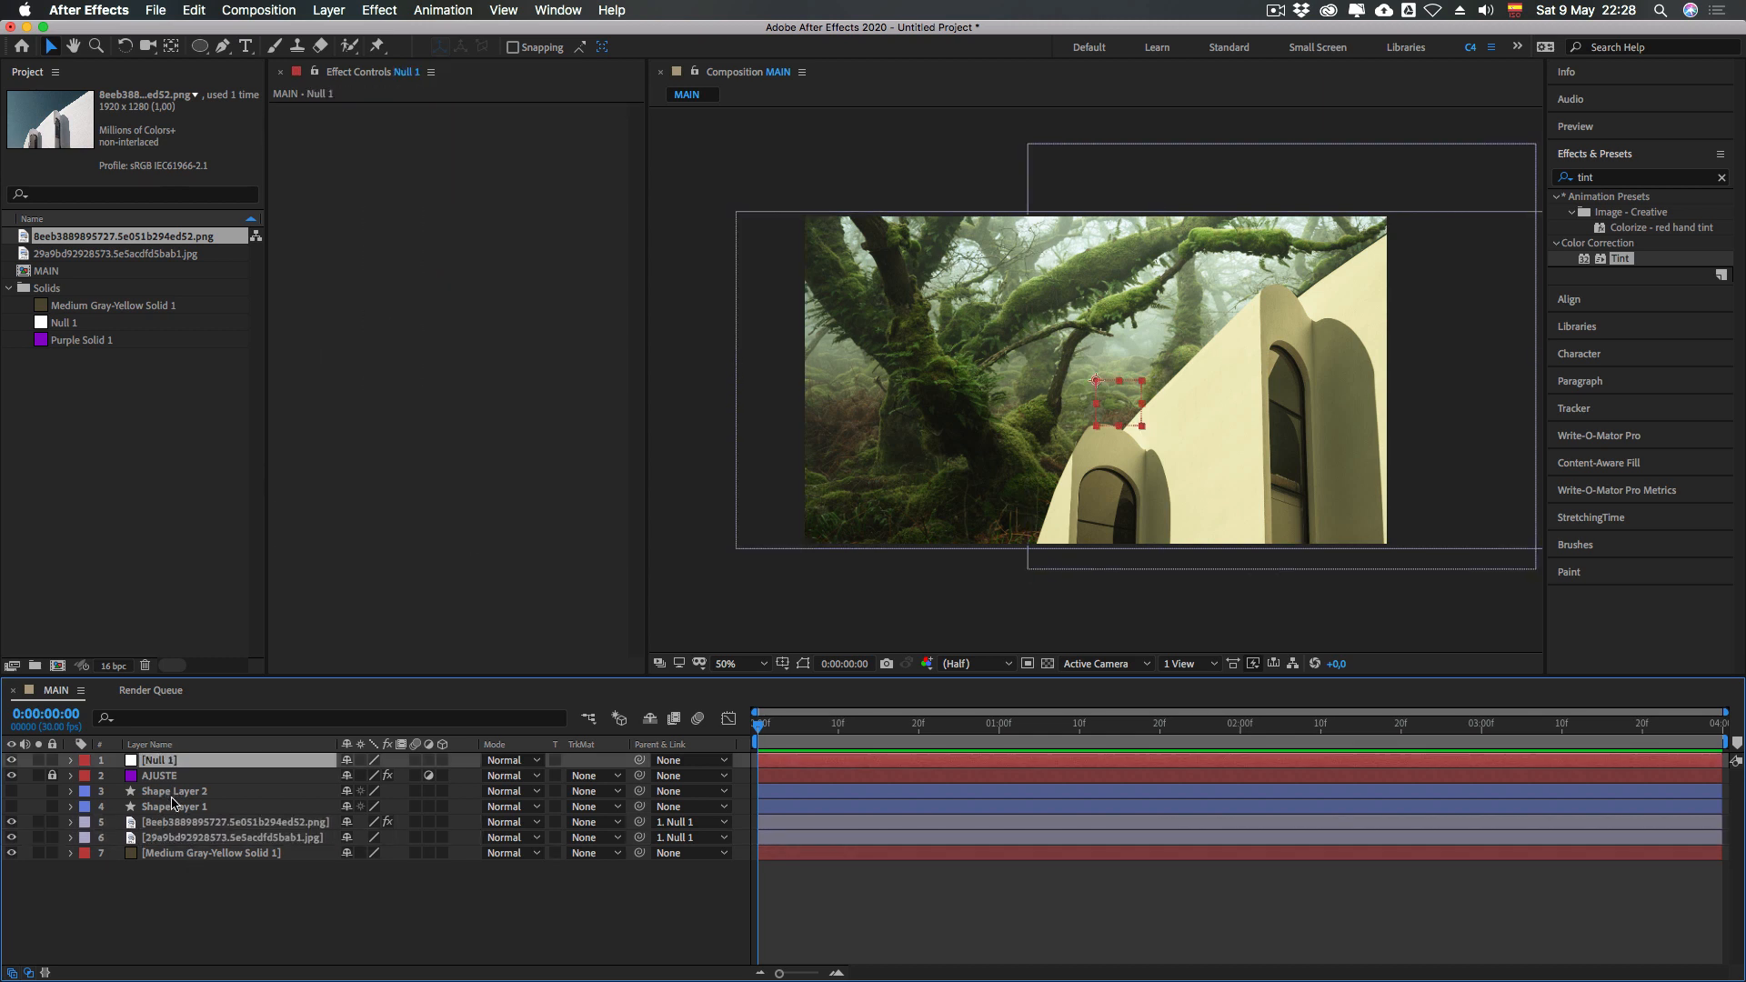
{"action": "key", "text": "s"}
{"action": "mouse_move", "coordinate": [387, 776]}
{"action": "left_mouse_down"}
{"action": "mouse_move", "coordinate": [450, 775]}
{"action": "mouse_move", "coordinate": [386, 767]}
{"action": "left_mouse_up"}
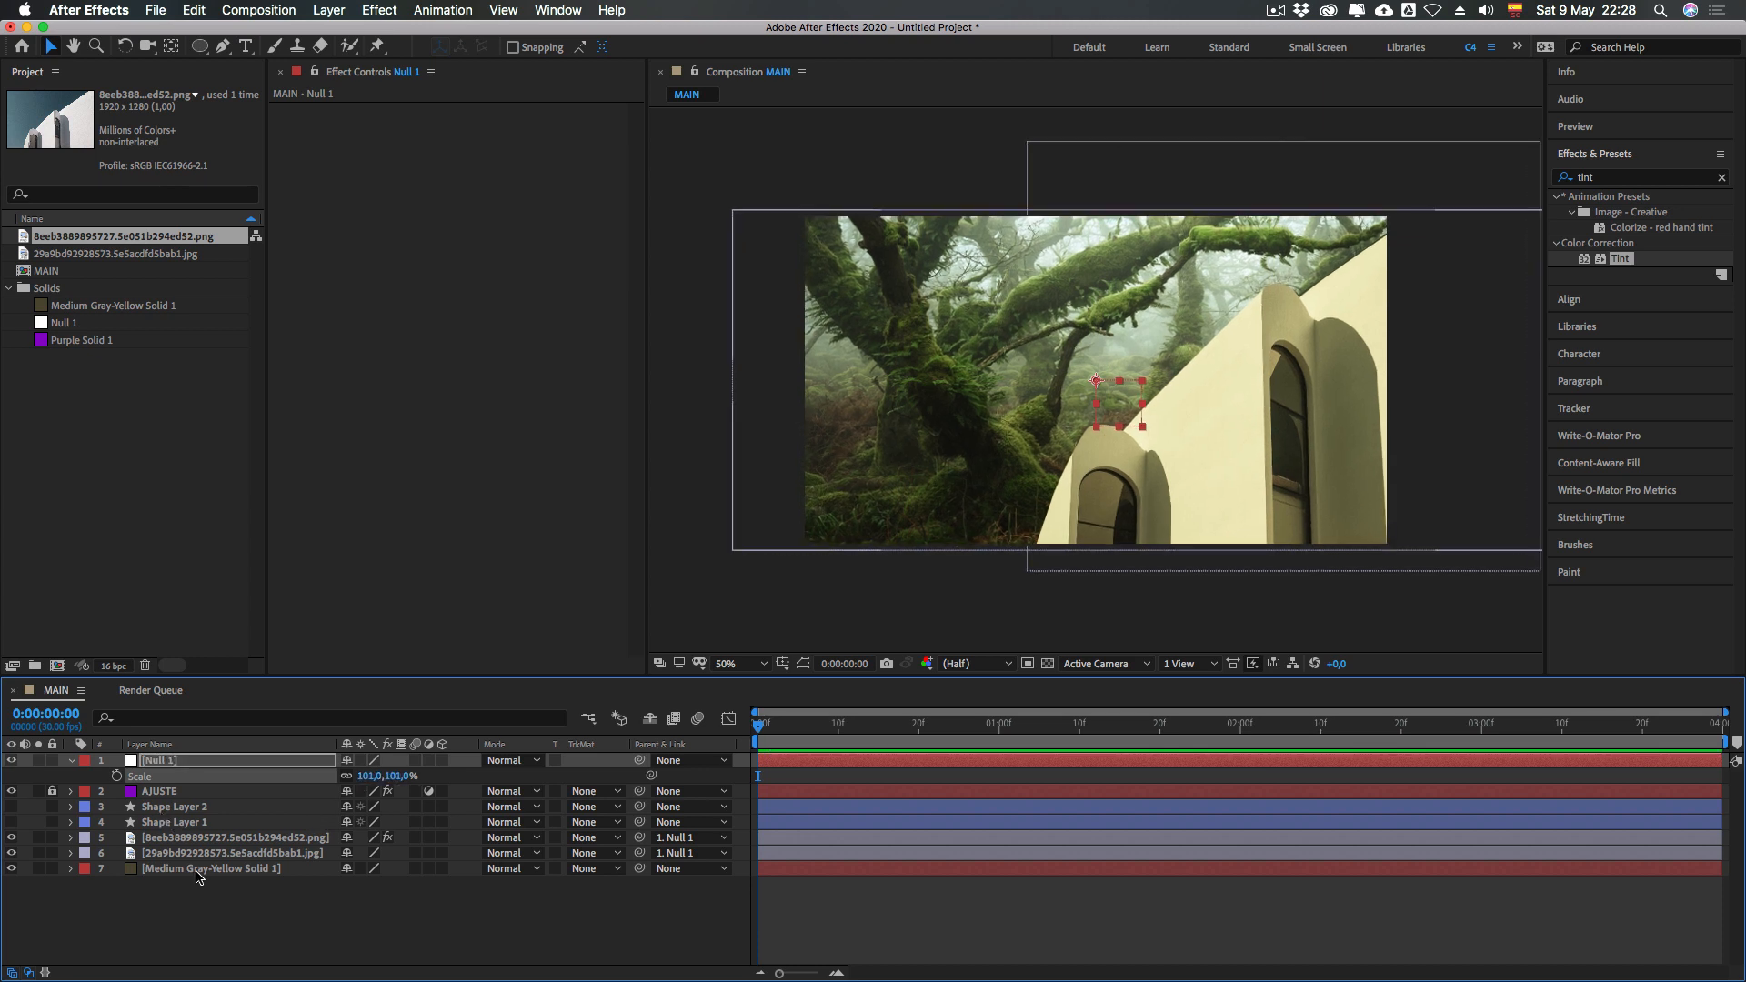
{"action": "left_click", "coordinate": [198, 899]}
{"action": "left_click", "coordinate": [158, 761]}
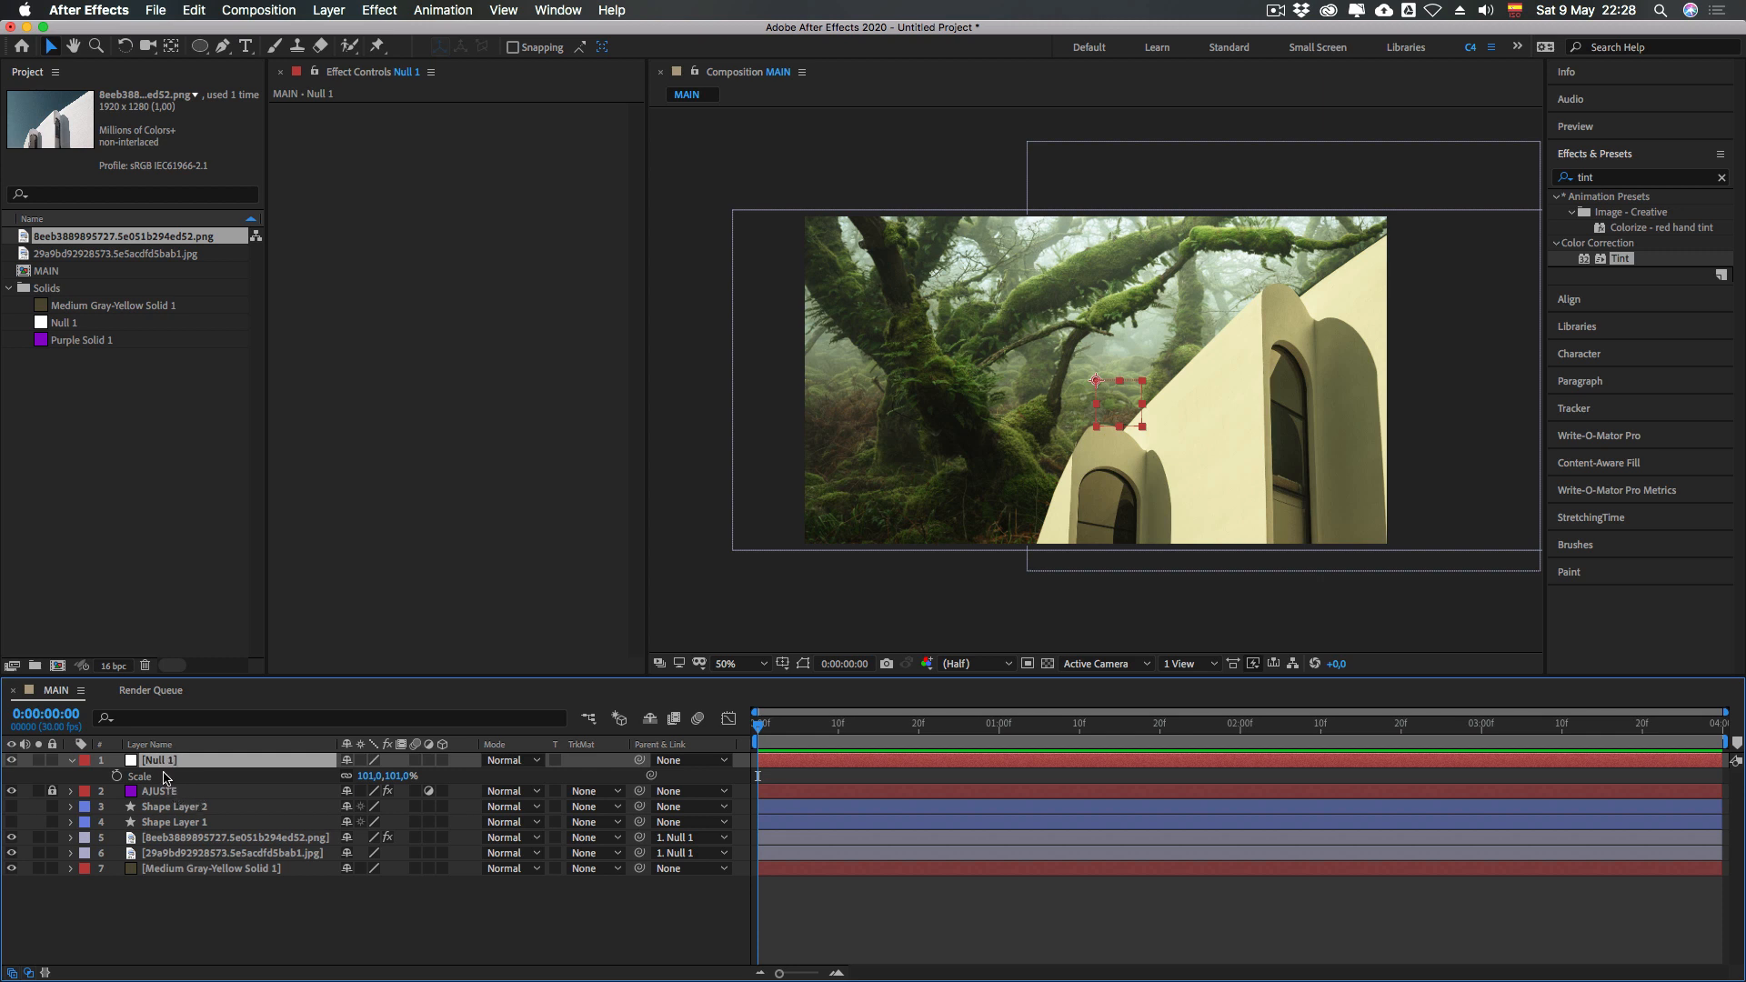
{"action": "mouse_move", "coordinate": [783, 728]}
{"action": "left_mouse_down"}
{"action": "mouse_move", "coordinate": [852, 735]}
{"action": "mouse_move", "coordinate": [789, 748]}
{"action": "left_mouse_up"}
{"action": "left_click", "coordinate": [368, 853]}
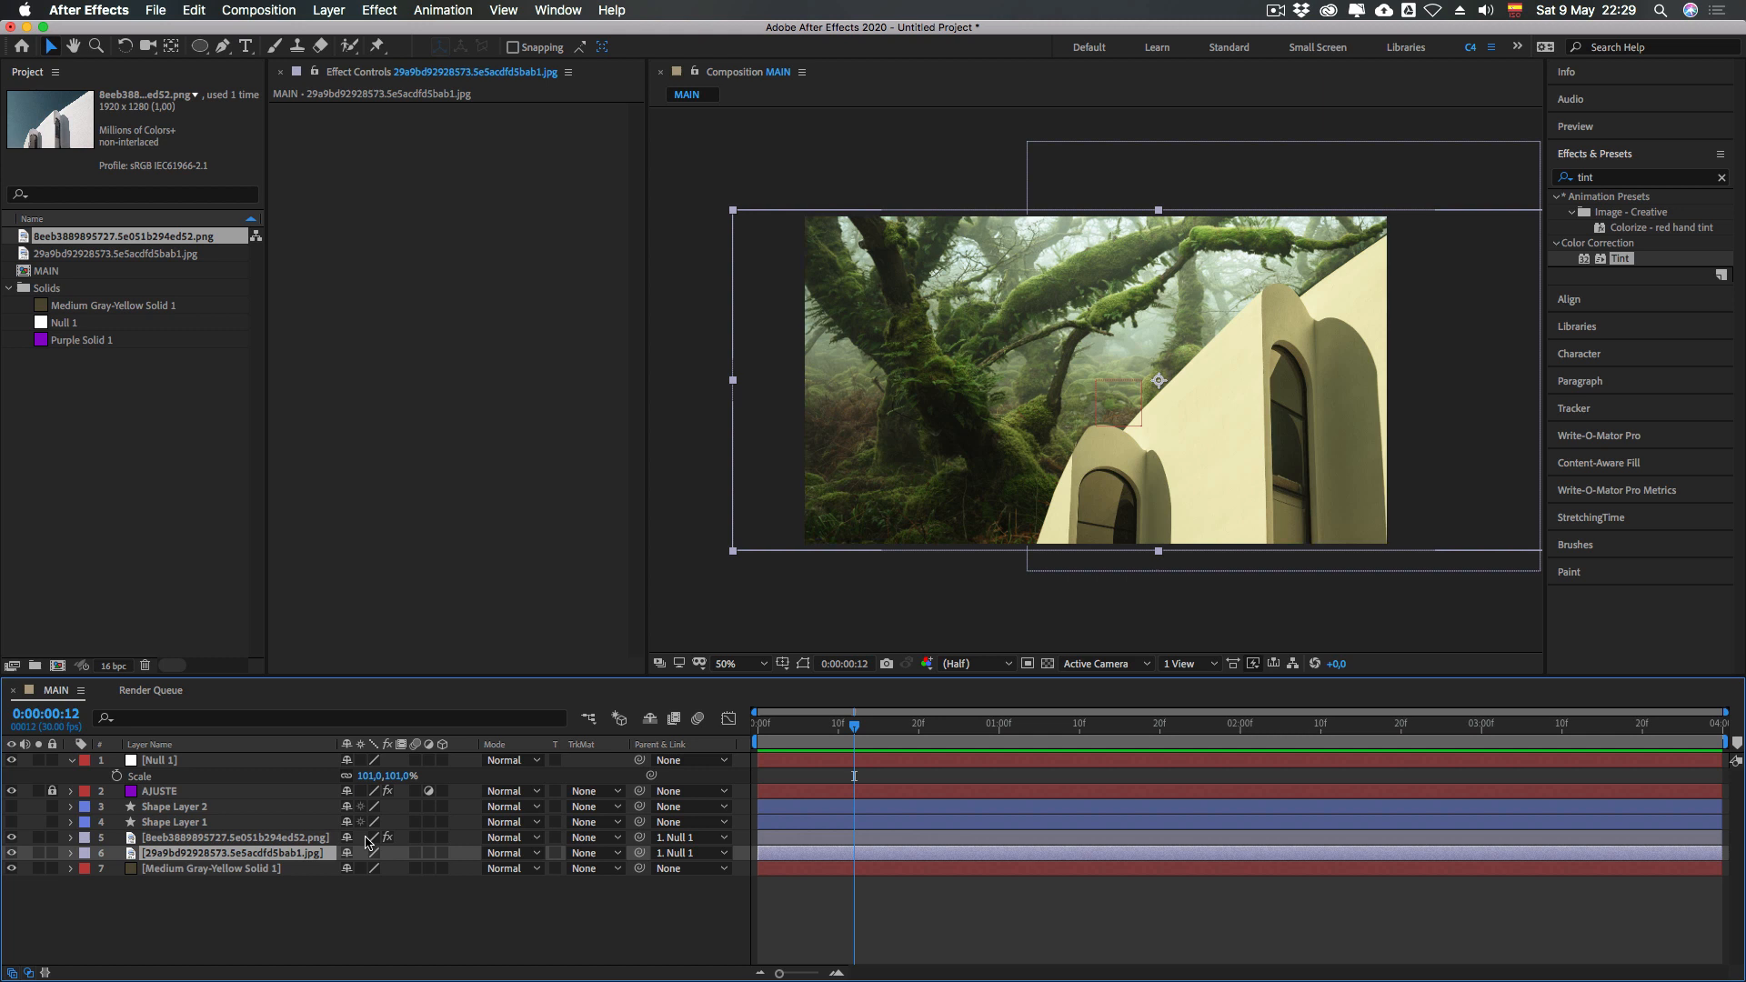
{"action": "left_click", "coordinate": [171, 762]}
{"action": "left_click", "coordinate": [318, 905]}
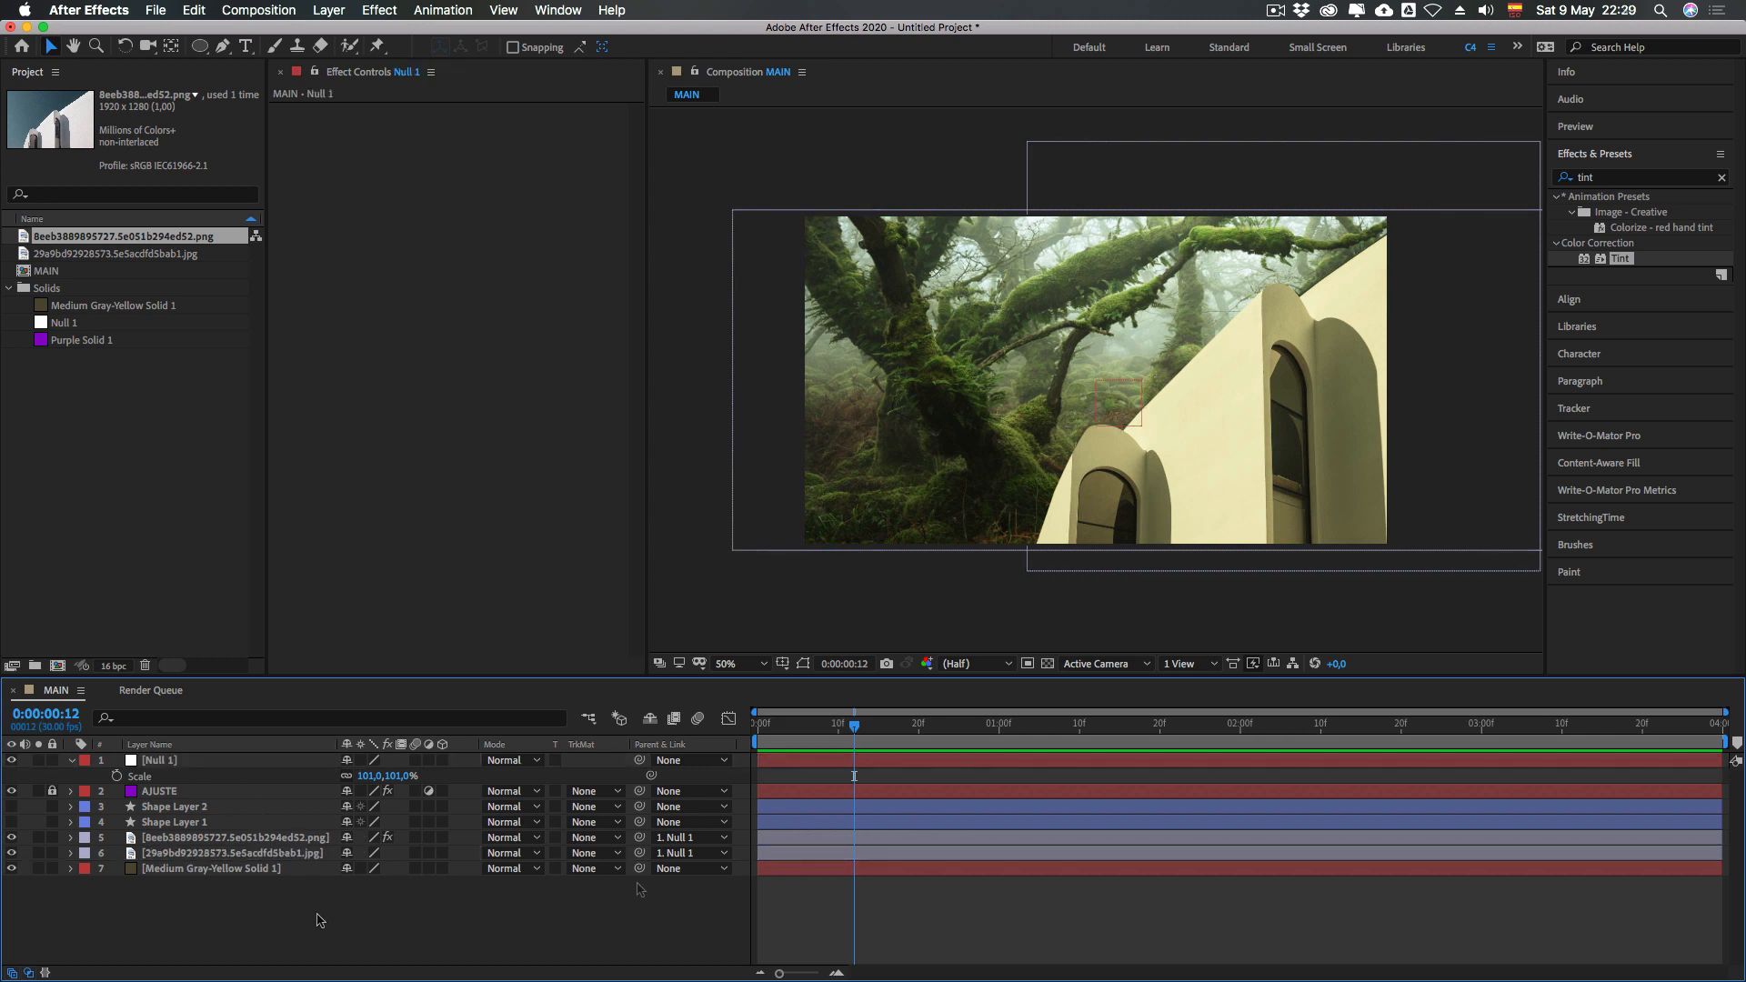
Examine the available new layer types, including Adobe Photoshop File and MAXON CINEMA 4D File, without creating a layer
{"action": "left_click", "coordinate": [601, 874], "text": "ctrl"}
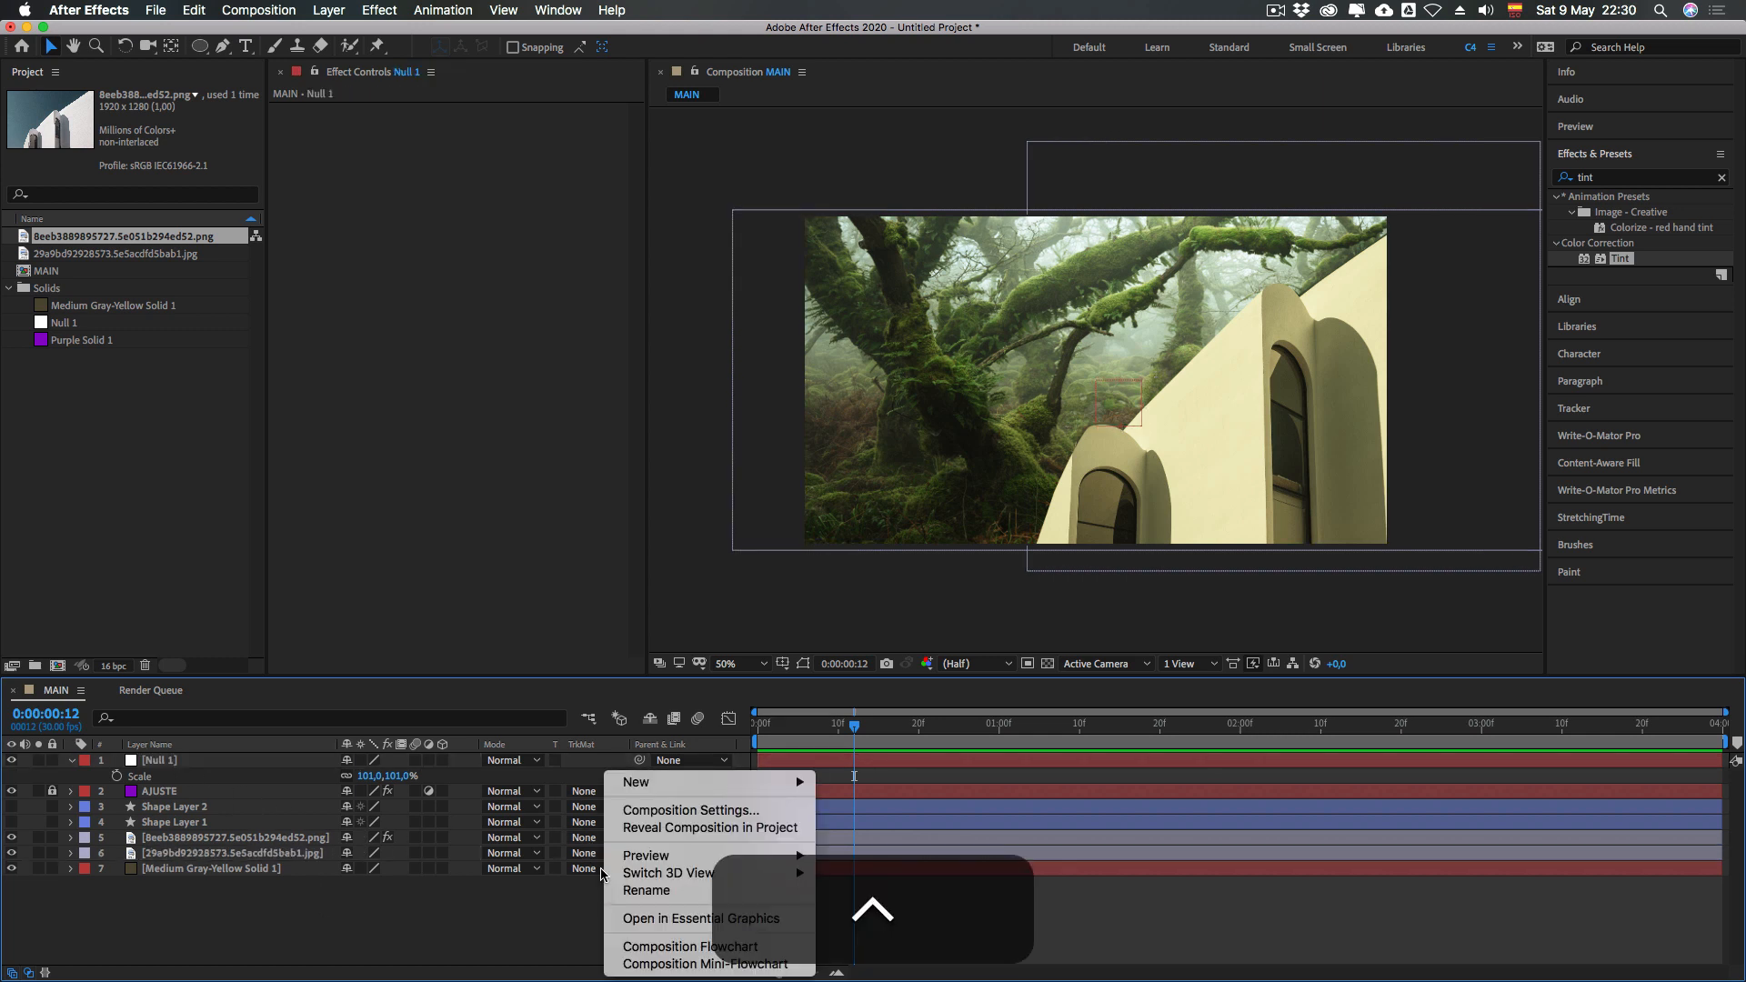
{"action": "mouse_move", "coordinate": [741, 782]}
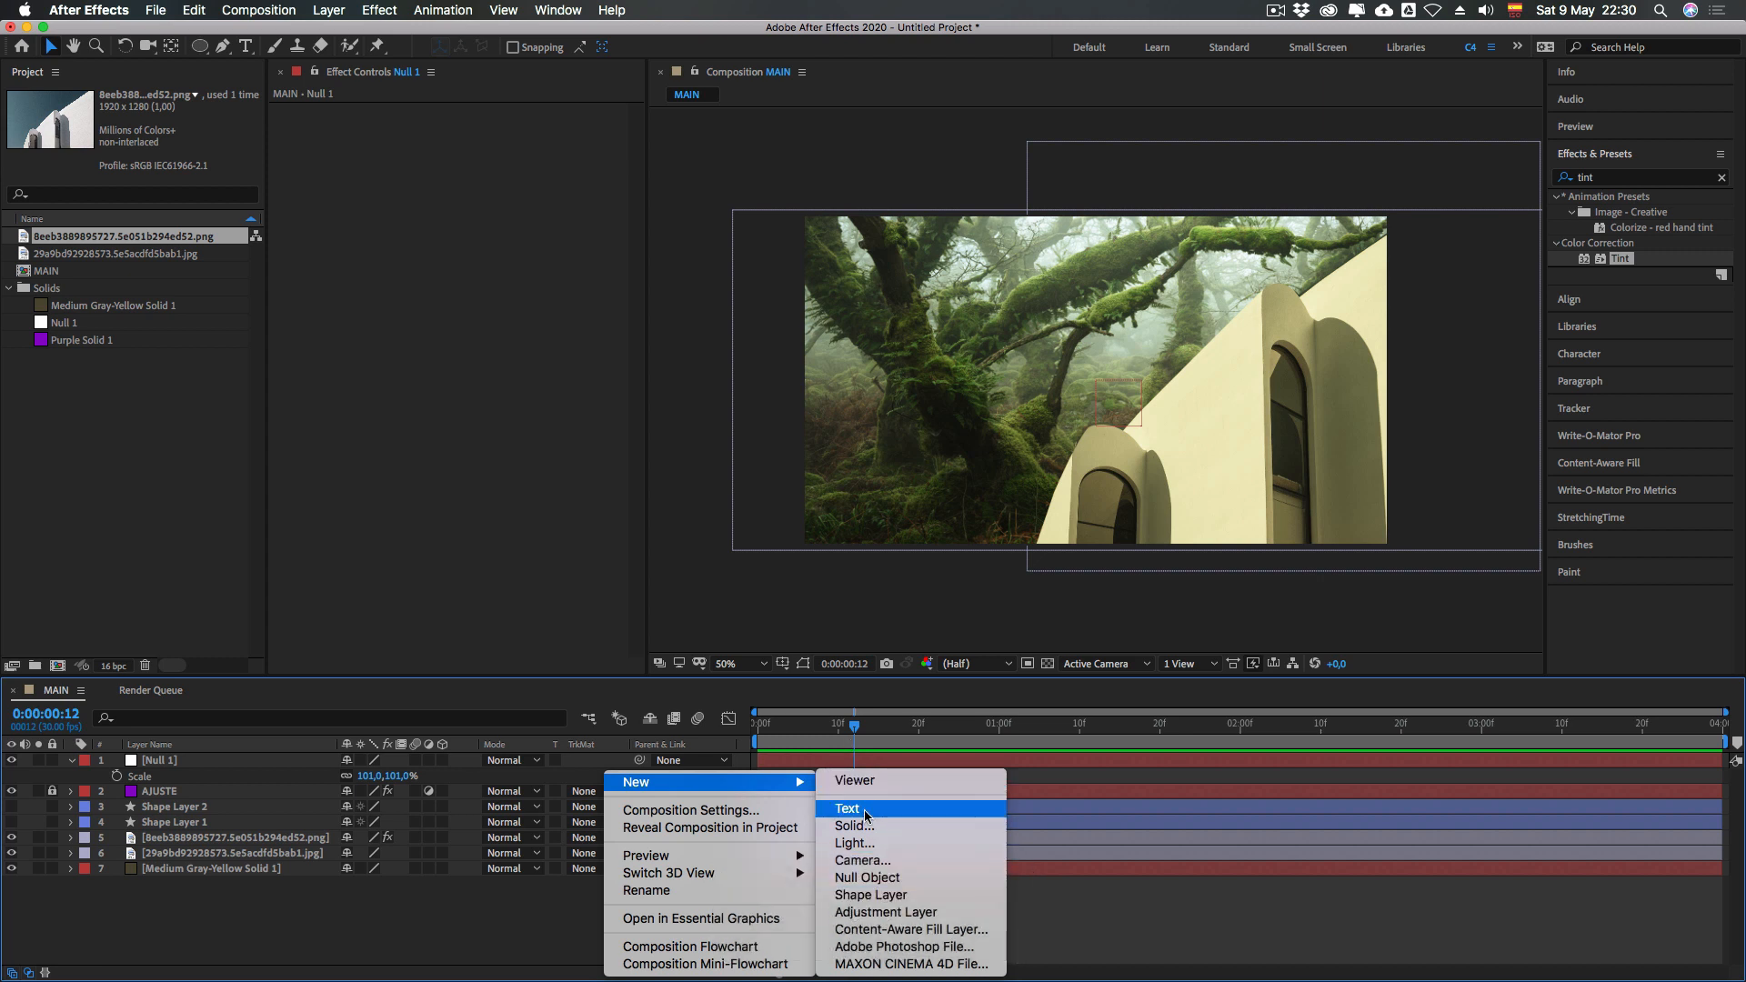
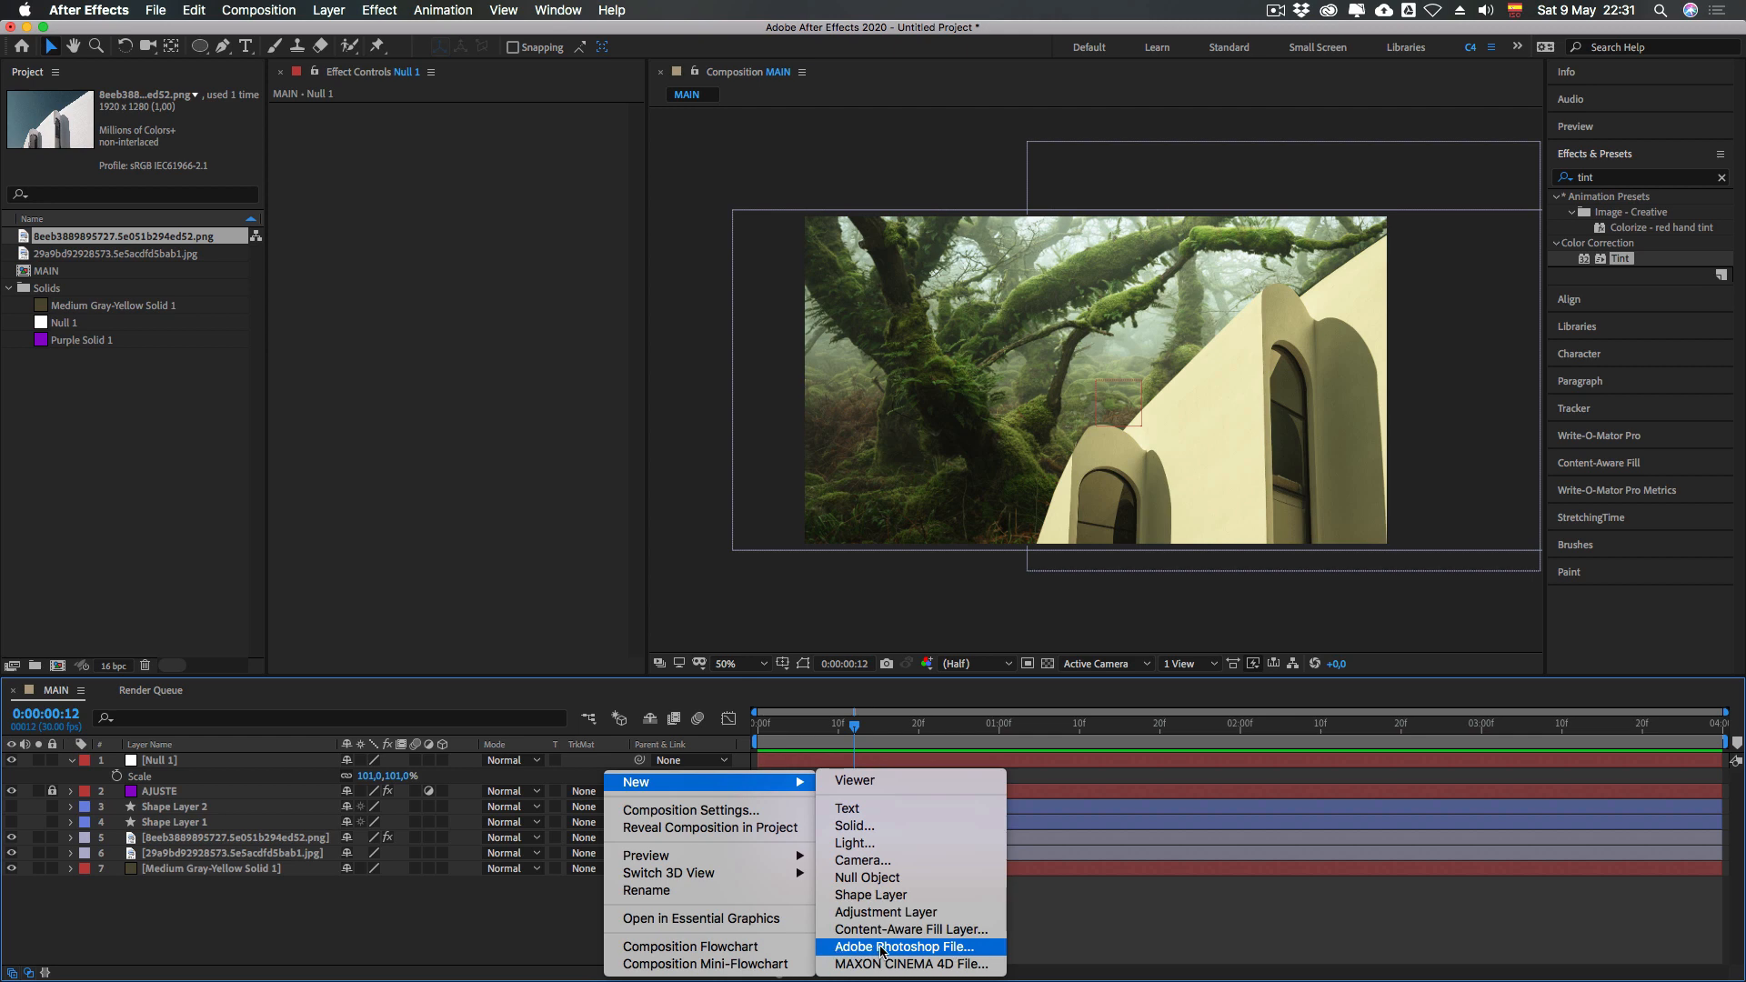
{"action": "left_click", "coordinate": [880, 948]}
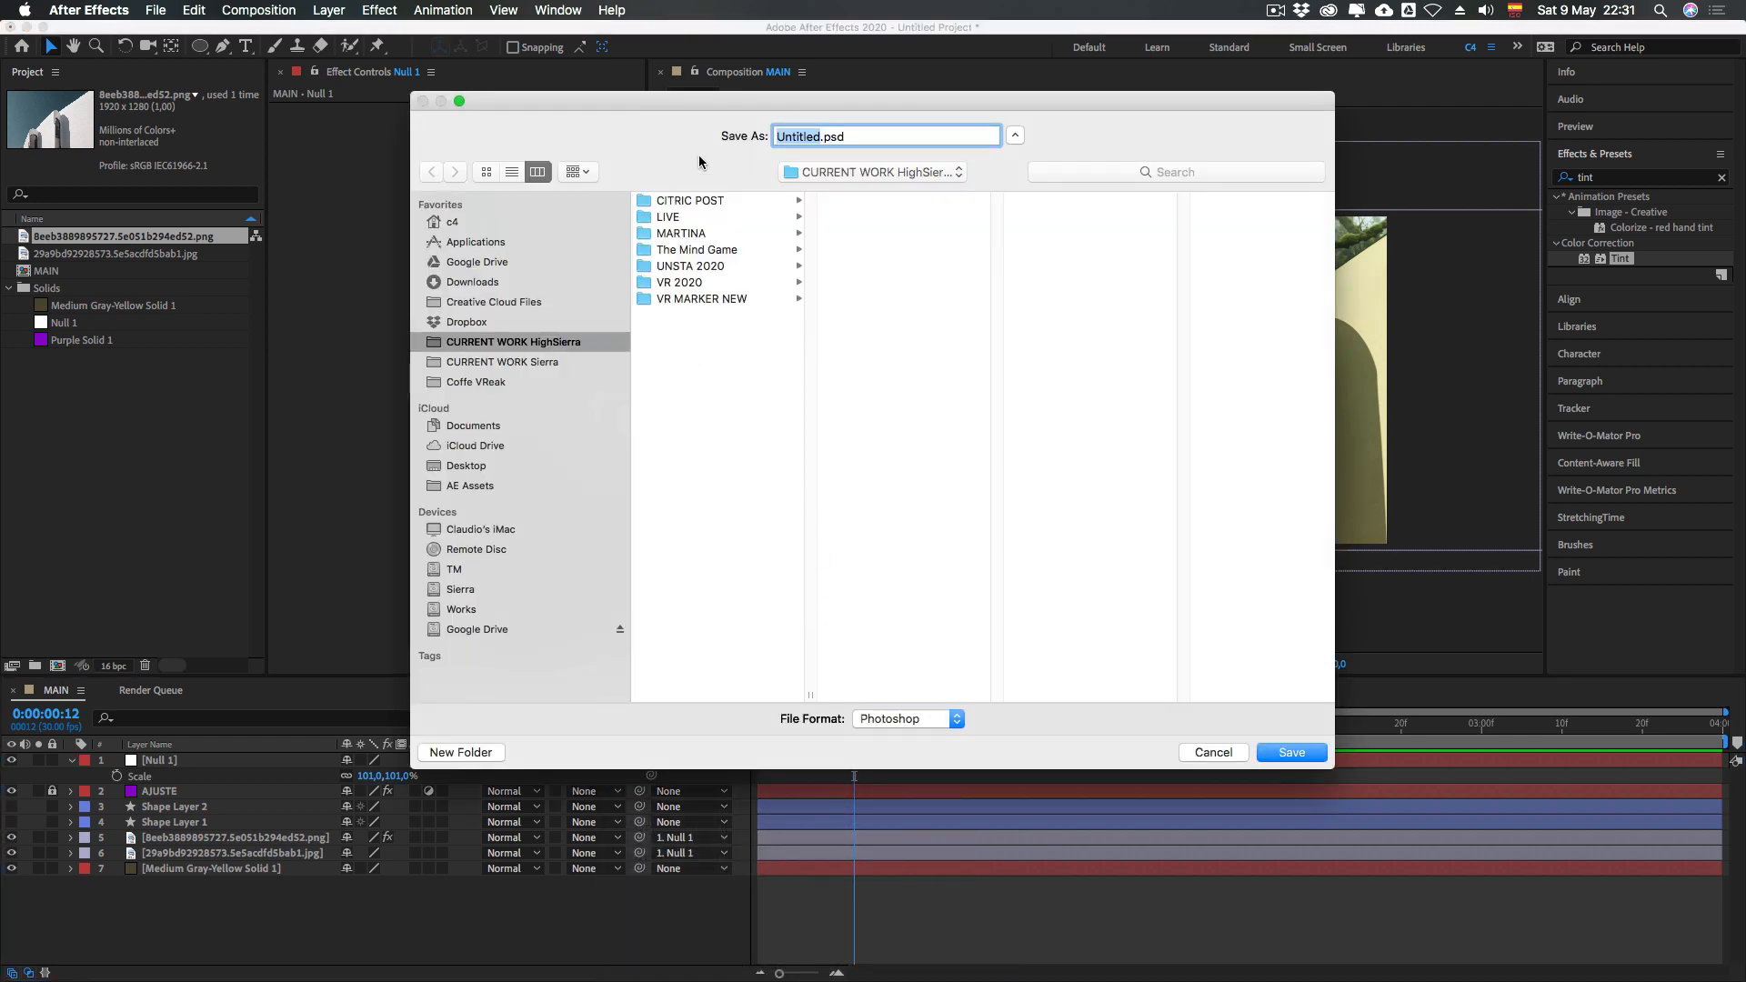
{"action": "left_click", "coordinate": [1214, 753]}
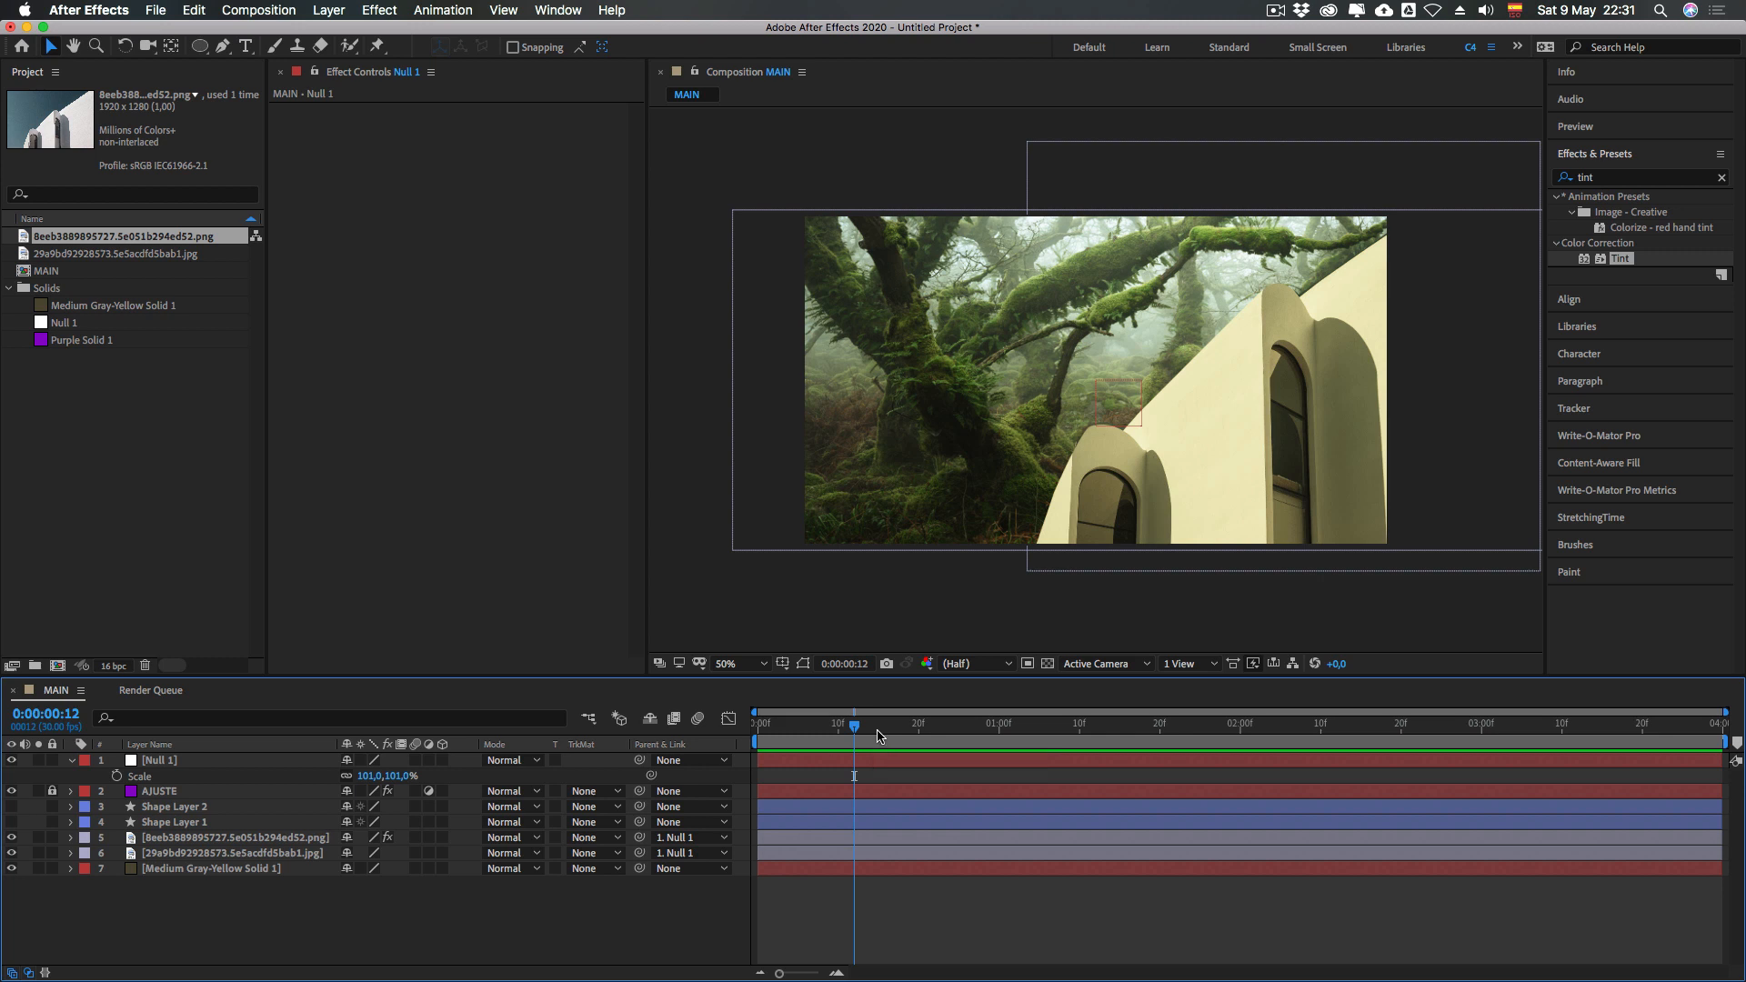
{"action": "left_click", "coordinate": [718, 910], "text": "ctrl"}
{"action": "mouse_move", "coordinate": [803, 793]}
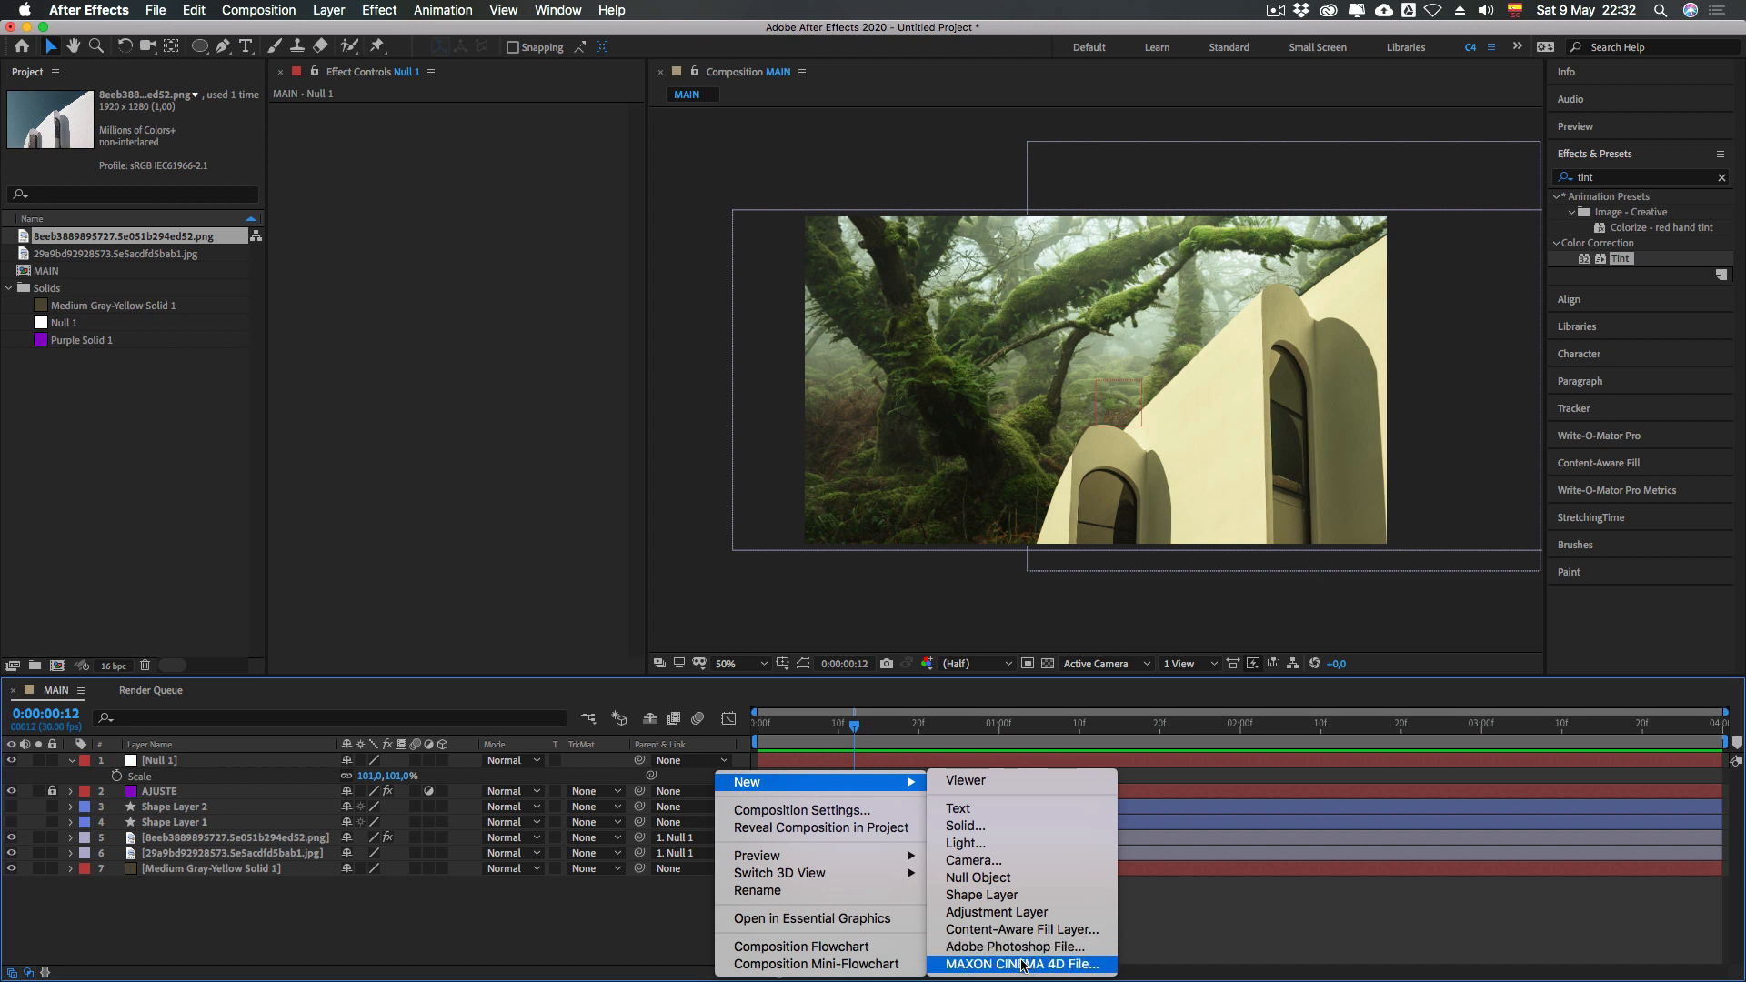
{"action": "left_click", "coordinate": [664, 912]}
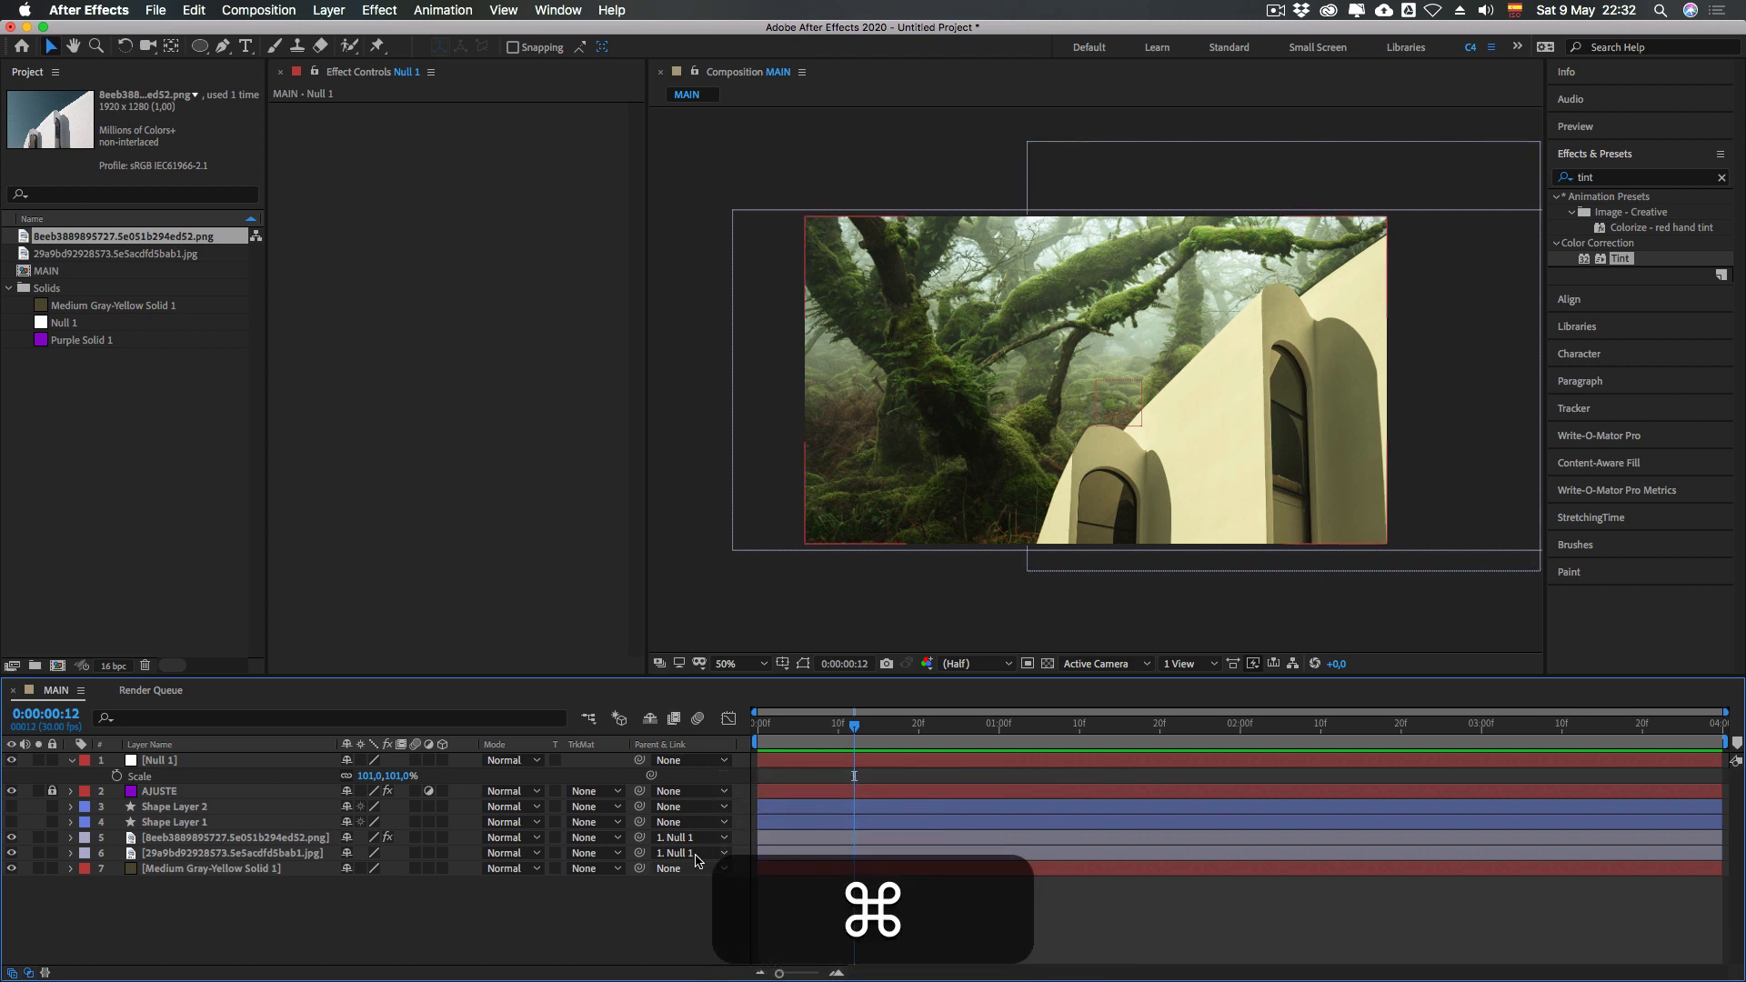
Switch to Finder, import pool ball.c4d from the C4D folder of AE Assets into the project, and collapse the Solids folder
{"action": "key", "text": "super+Tab"}
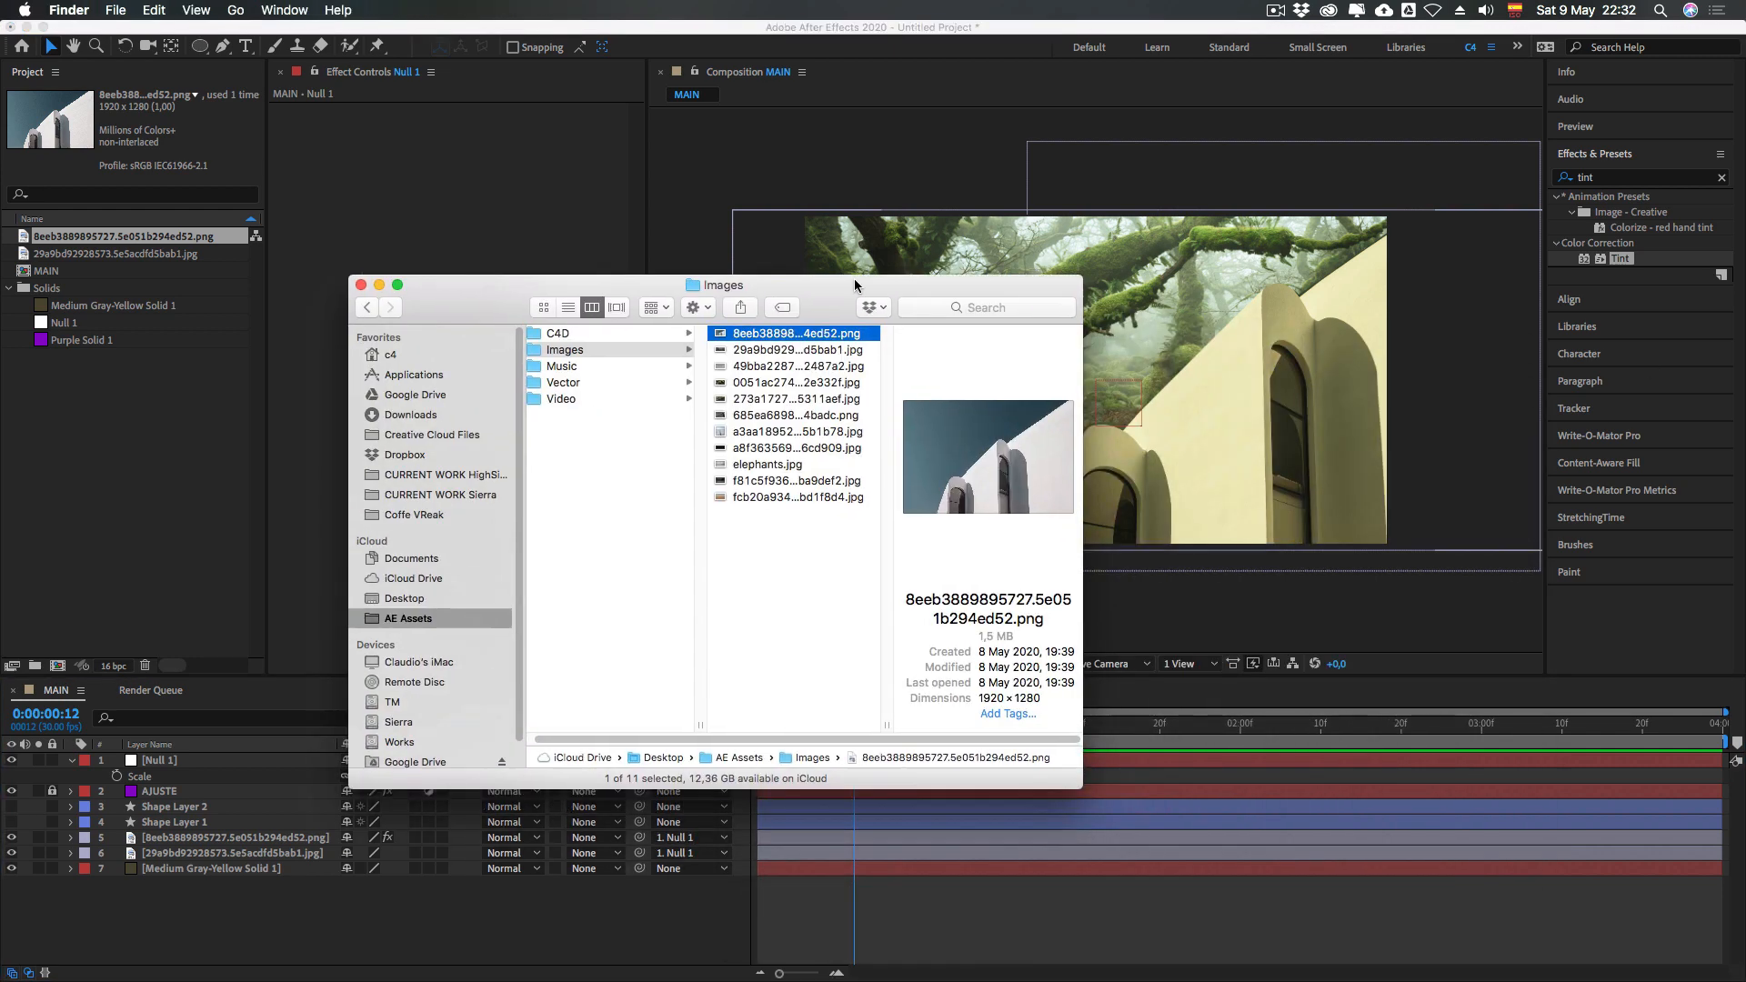
{"action": "left_click", "coordinate": [578, 459]}
{"action": "left_click", "coordinate": [569, 336]}
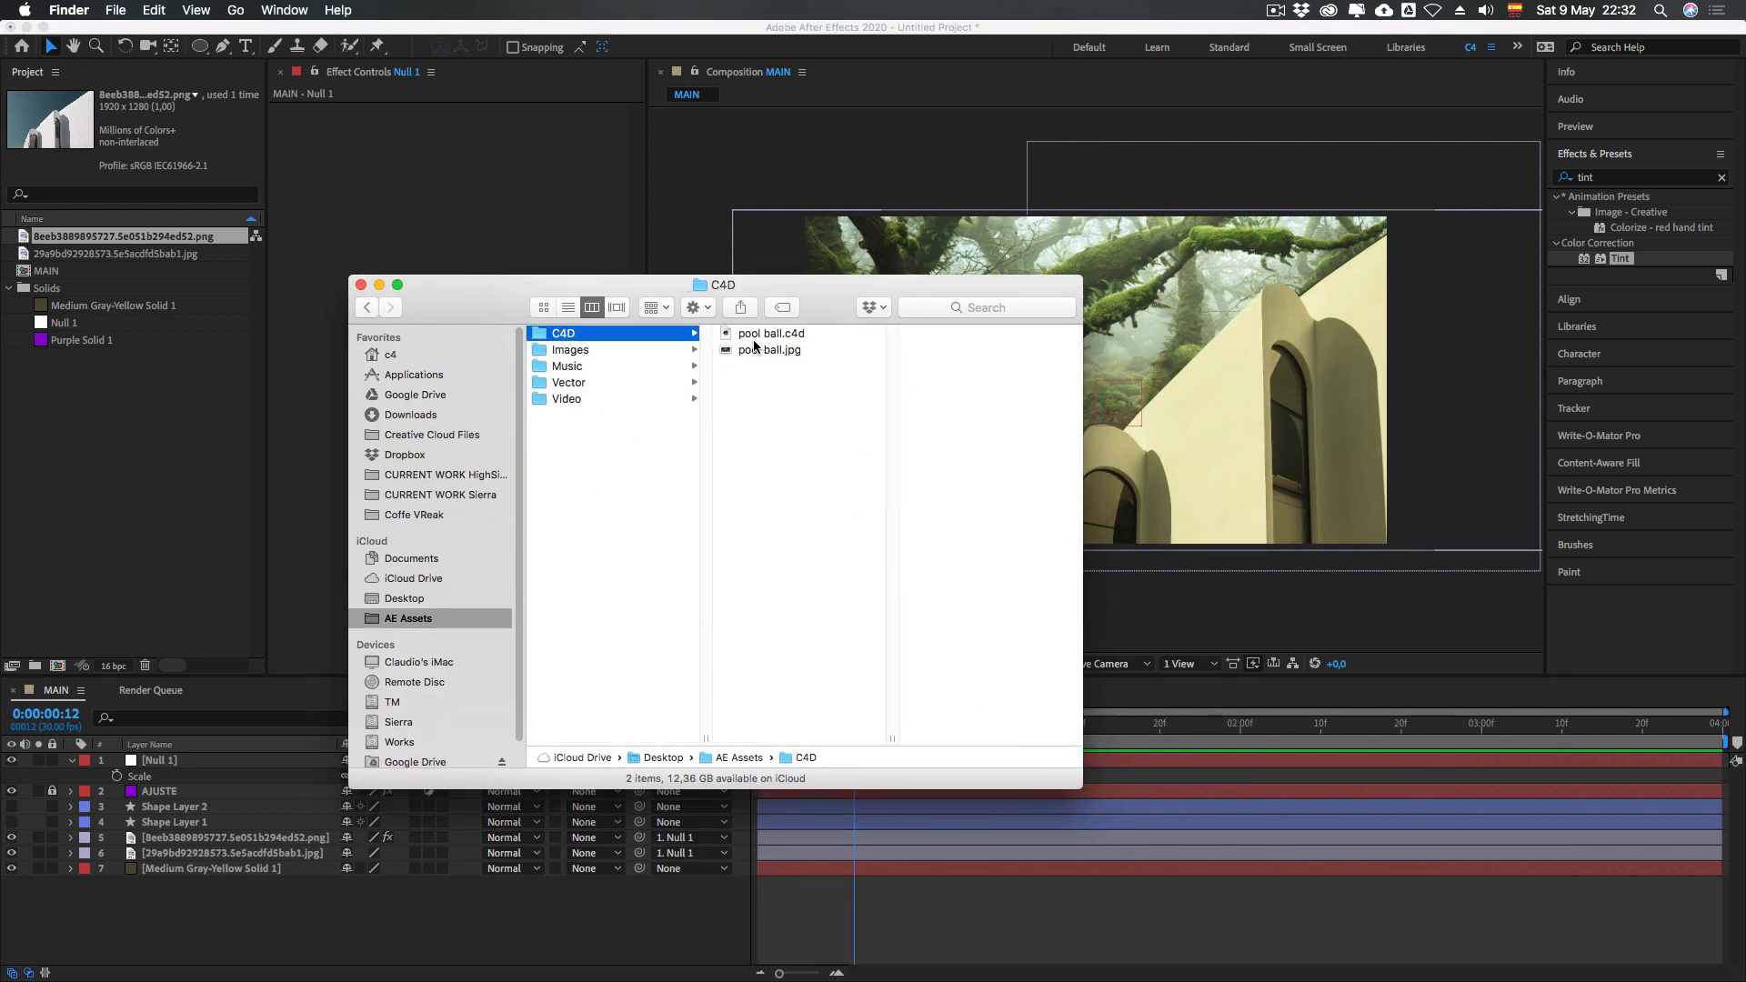
{"action": "left_click_drag", "start_coordinate": [769, 334], "coordinate": [107, 376]}
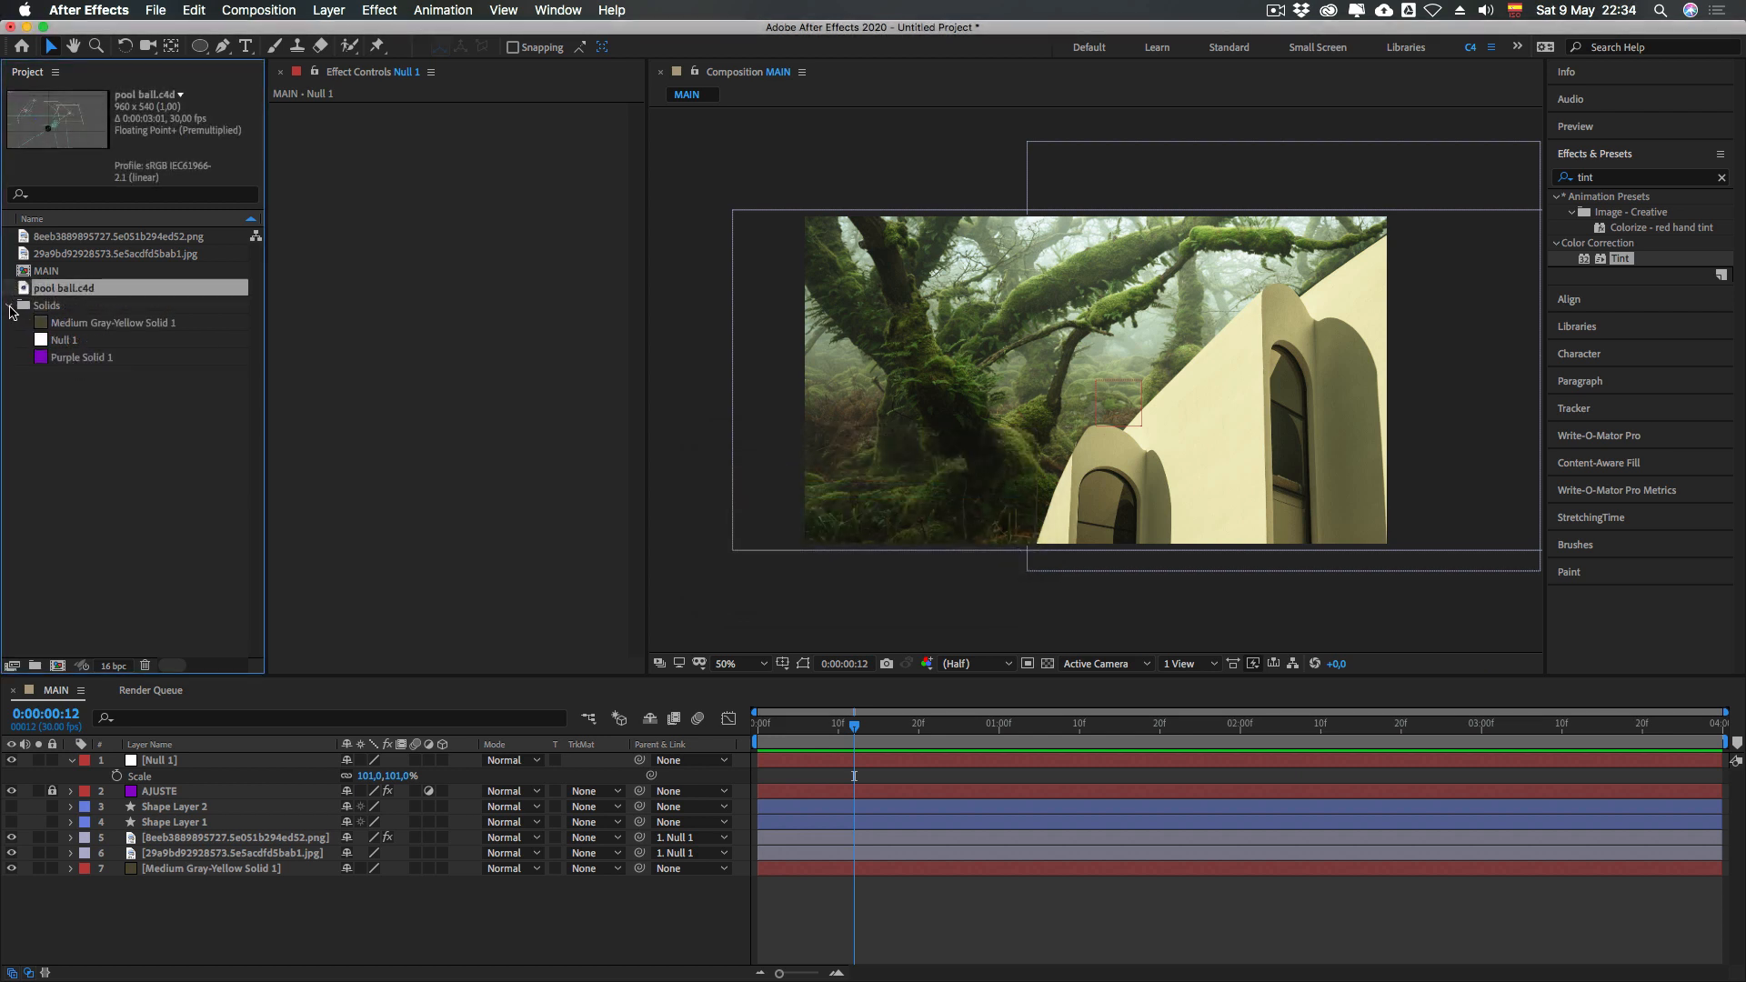
{"action": "left_click", "coordinate": [12, 307]}
{"action": "left_click", "coordinate": [18, 327]}
{"action": "left_click", "coordinate": [52, 291]}
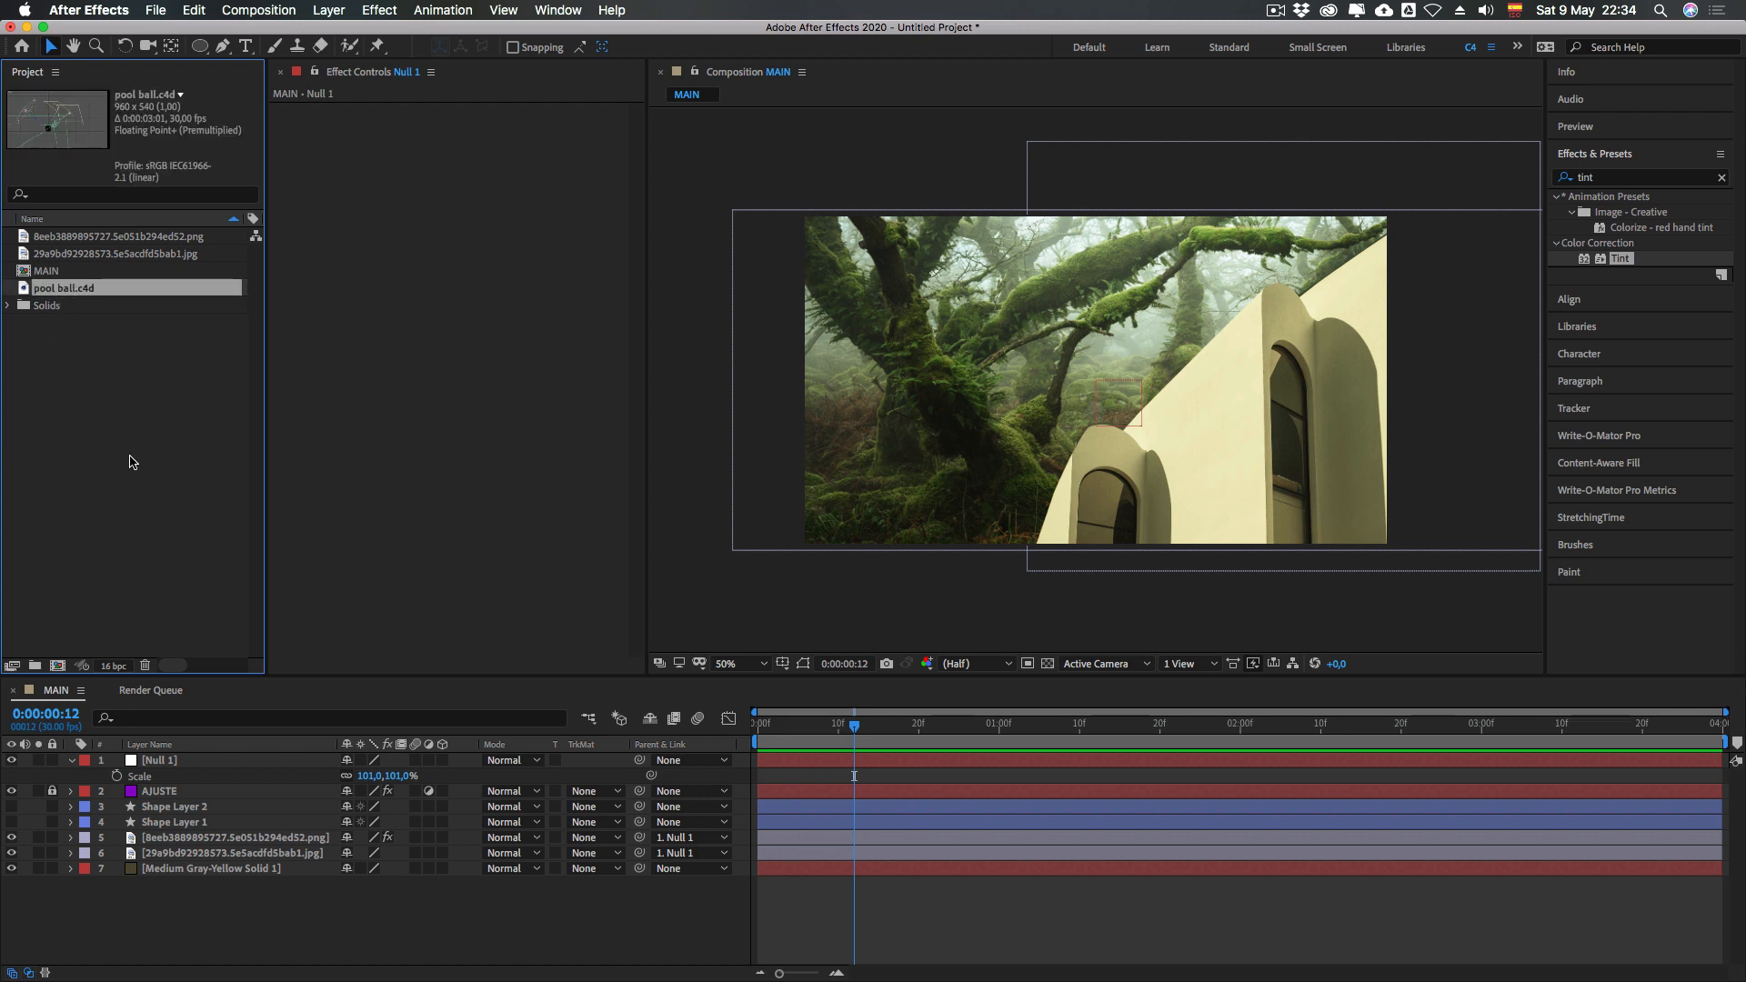
Create a new 1280 x 720, 4-second composition with the default settings and add pool ball.c4d as its layer
{"action": "left_click", "coordinate": [89, 593]}
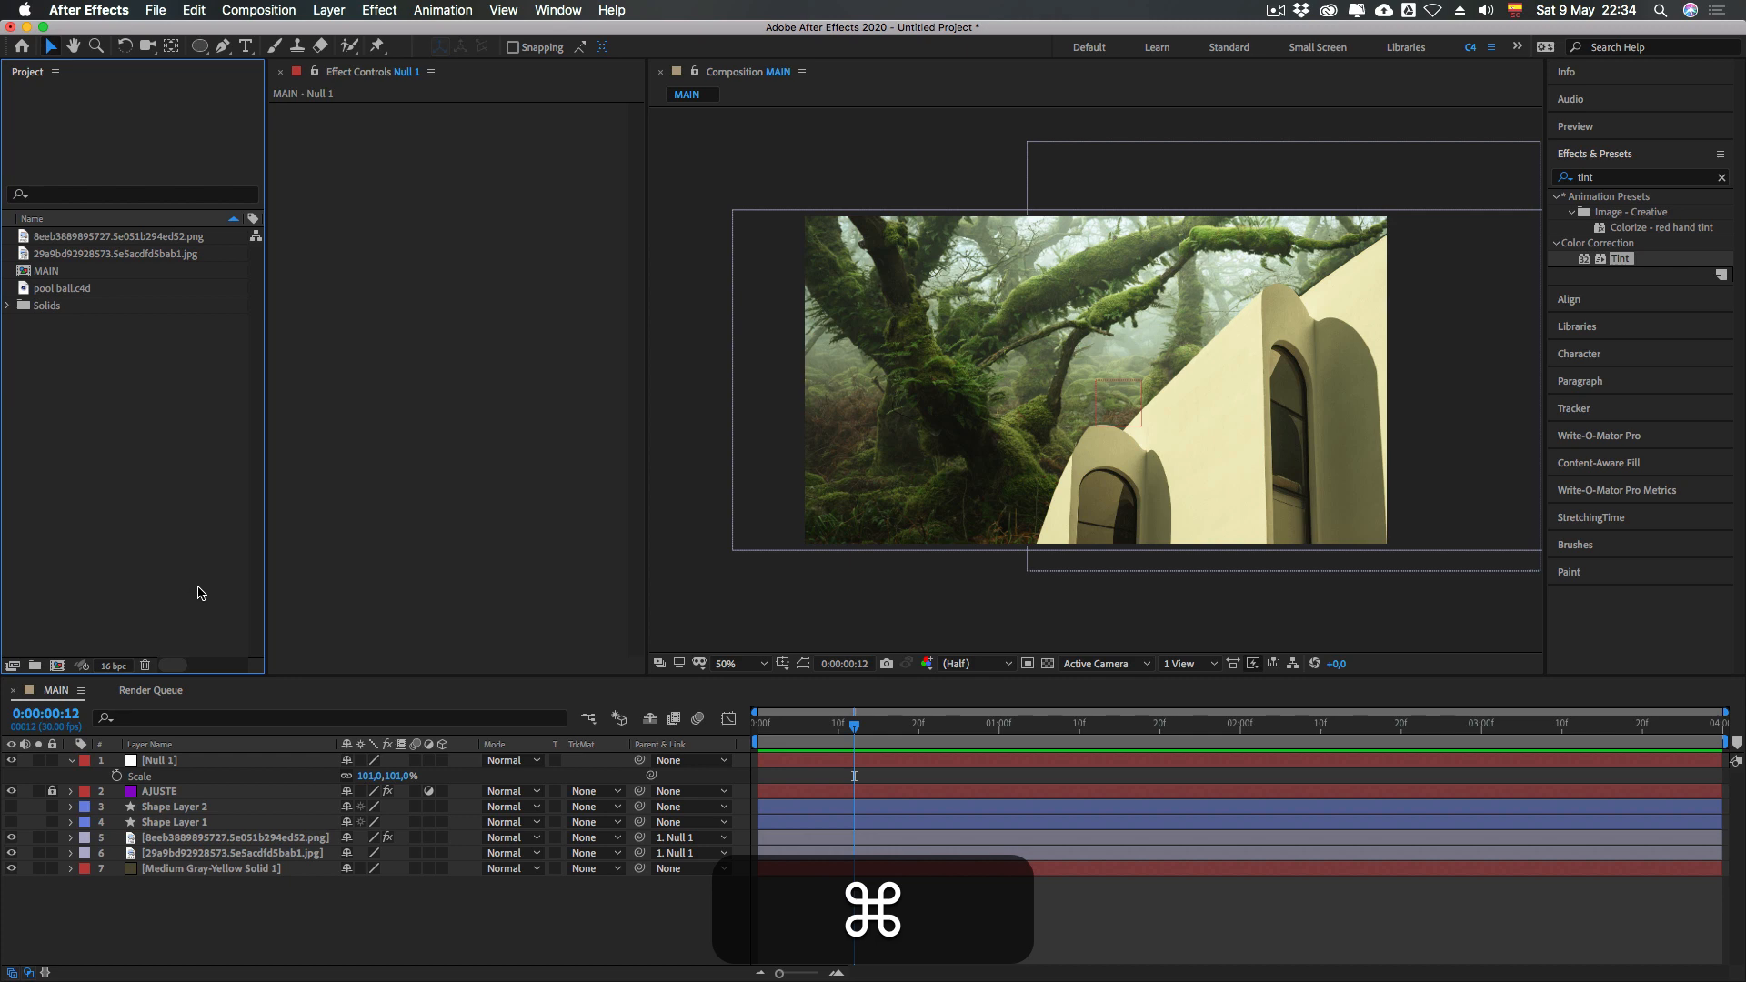
{"action": "key", "text": "super+n"}
{"action": "key", "text": "super+Return"}
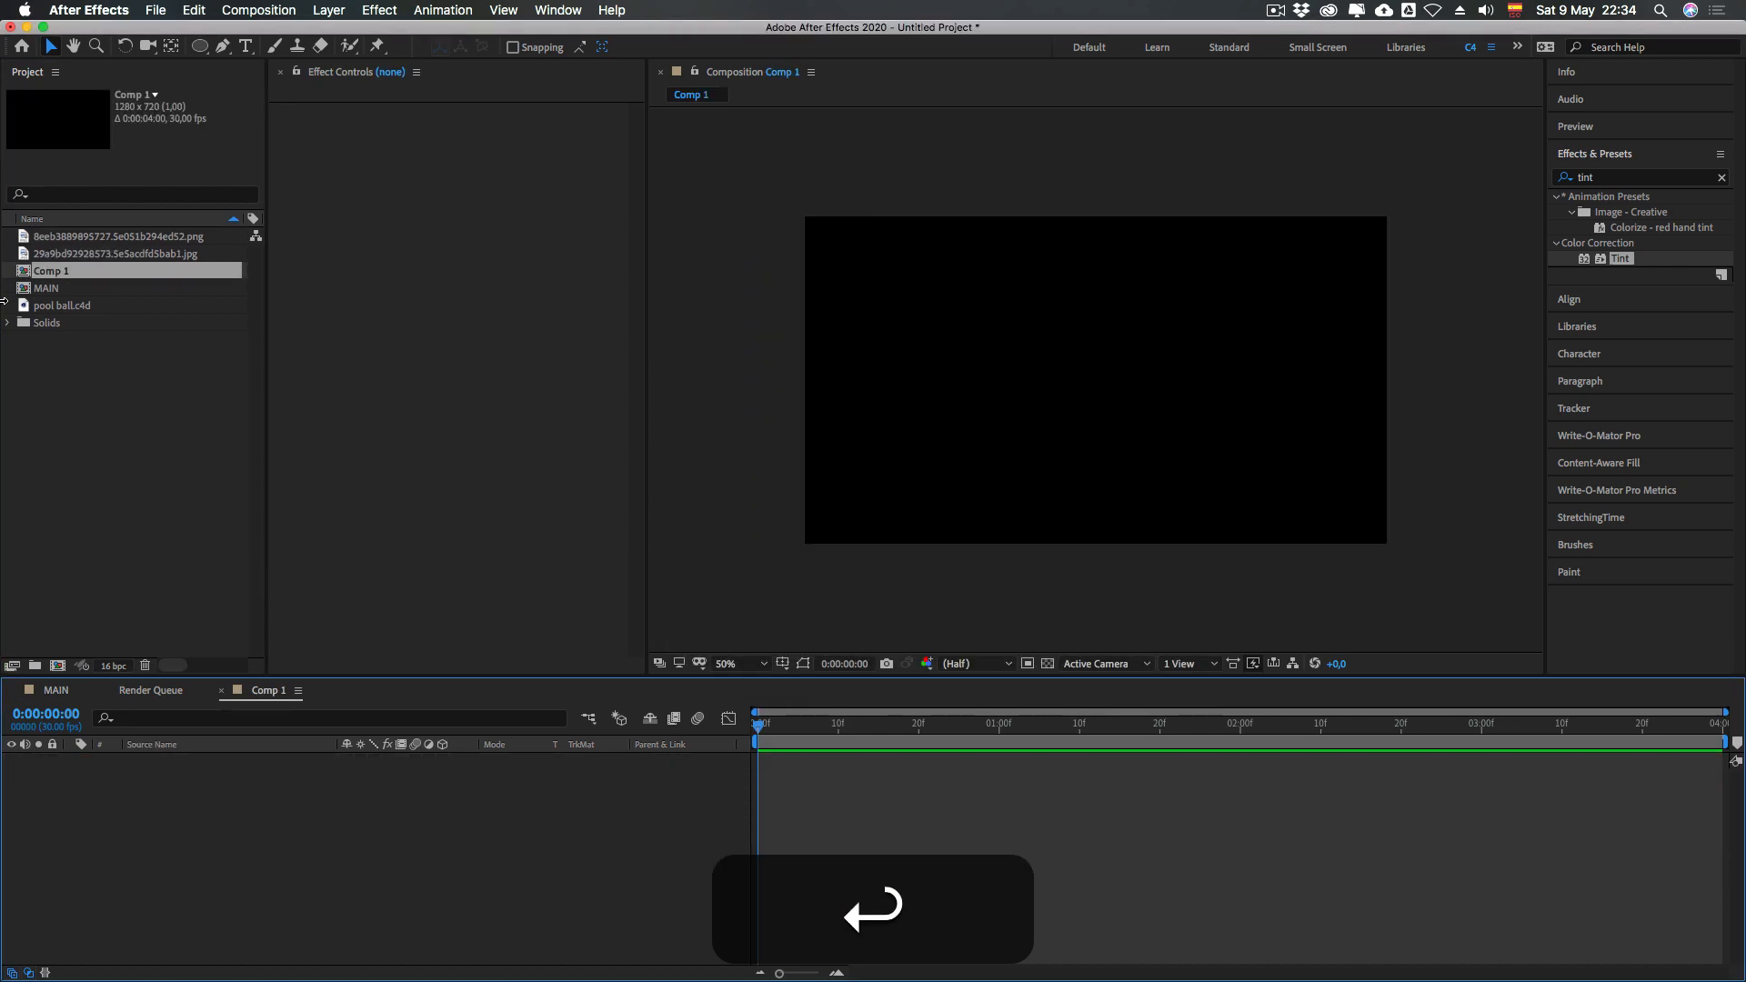
{"action": "left_click", "coordinate": [47, 307]}
{"action": "left_click_drag", "start_coordinate": [44, 309], "coordinate": [174, 827]}
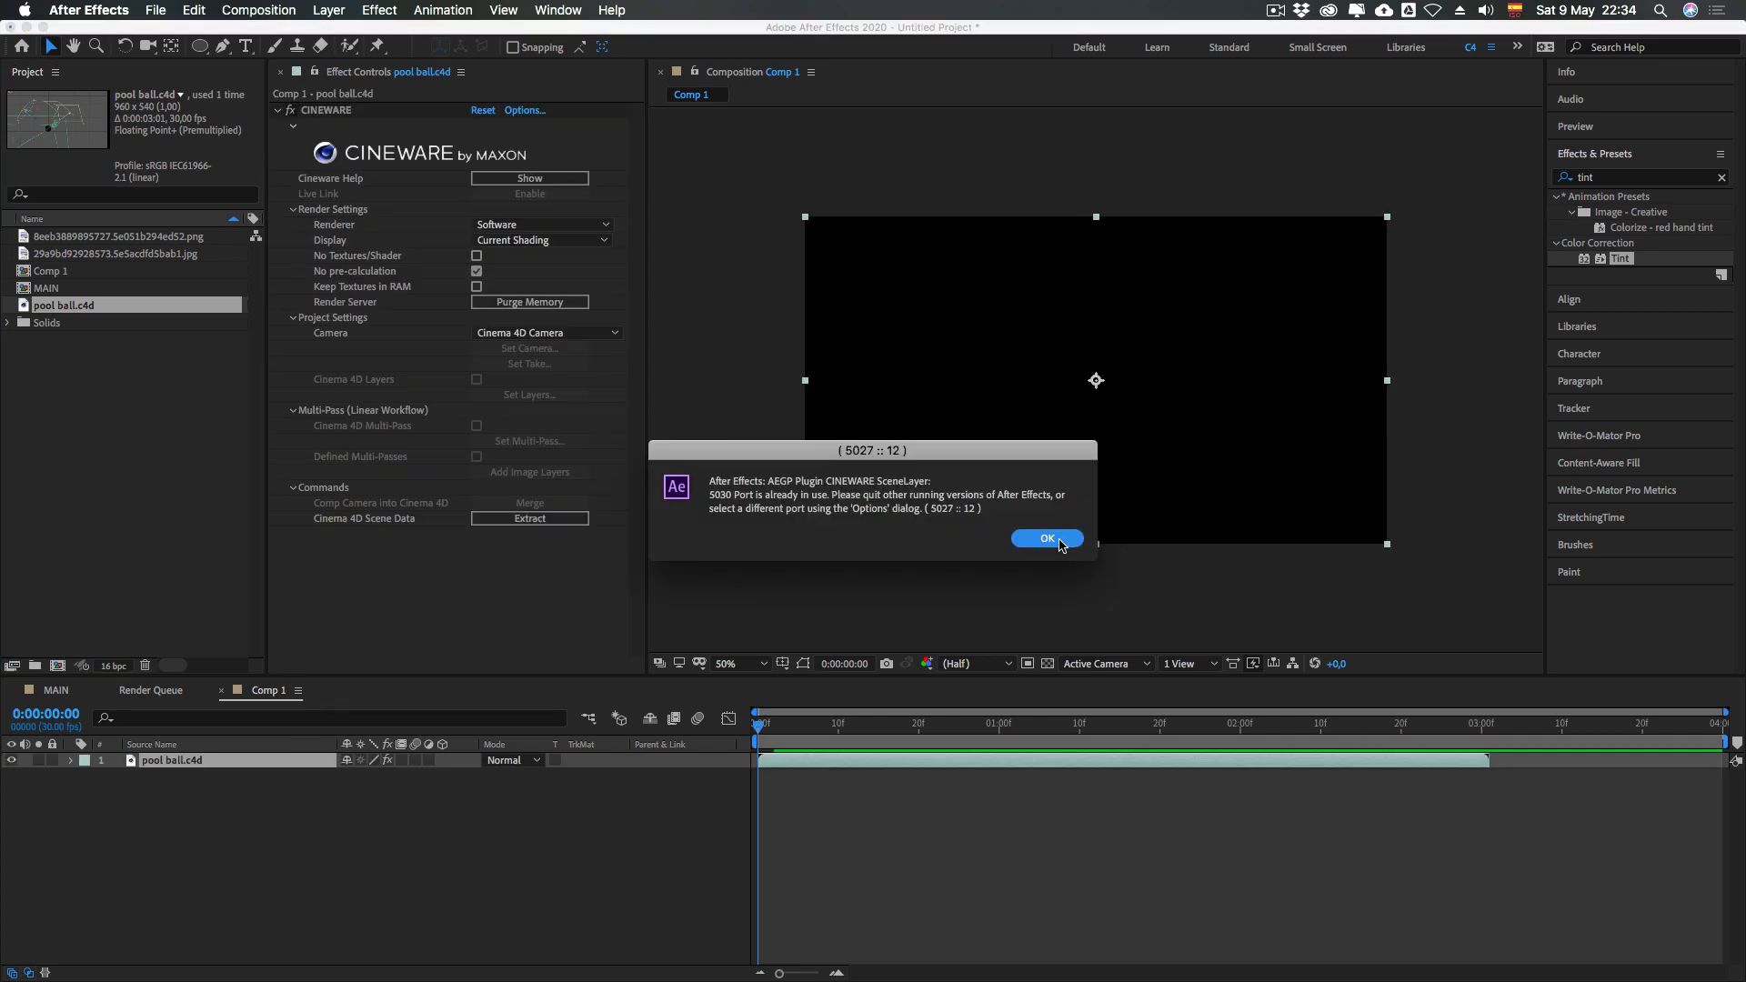
{"action": "left_click", "coordinate": [1047, 539]}
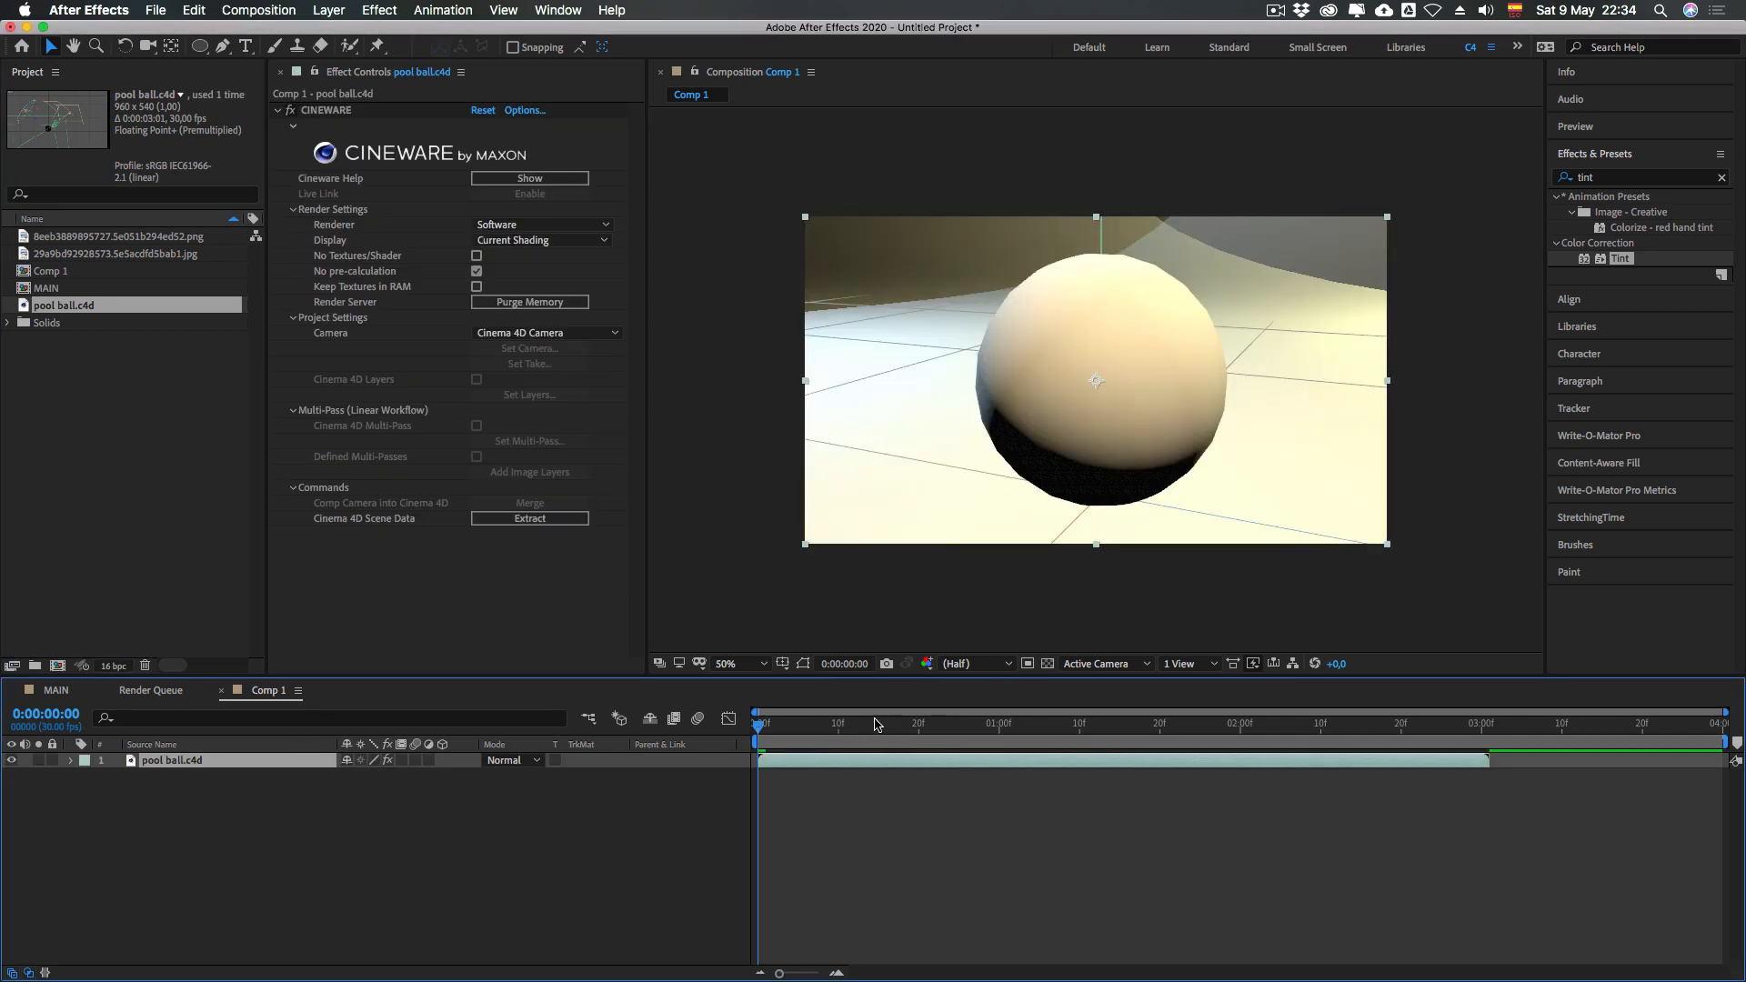
Inspect the pool ball scene in Comp 1 at several times between frames 18 and 24
{"action": "left_click_drag", "start_coordinate": [900, 725], "coordinate": [950, 725]}
{"action": "left_click", "coordinate": [746, 798]}
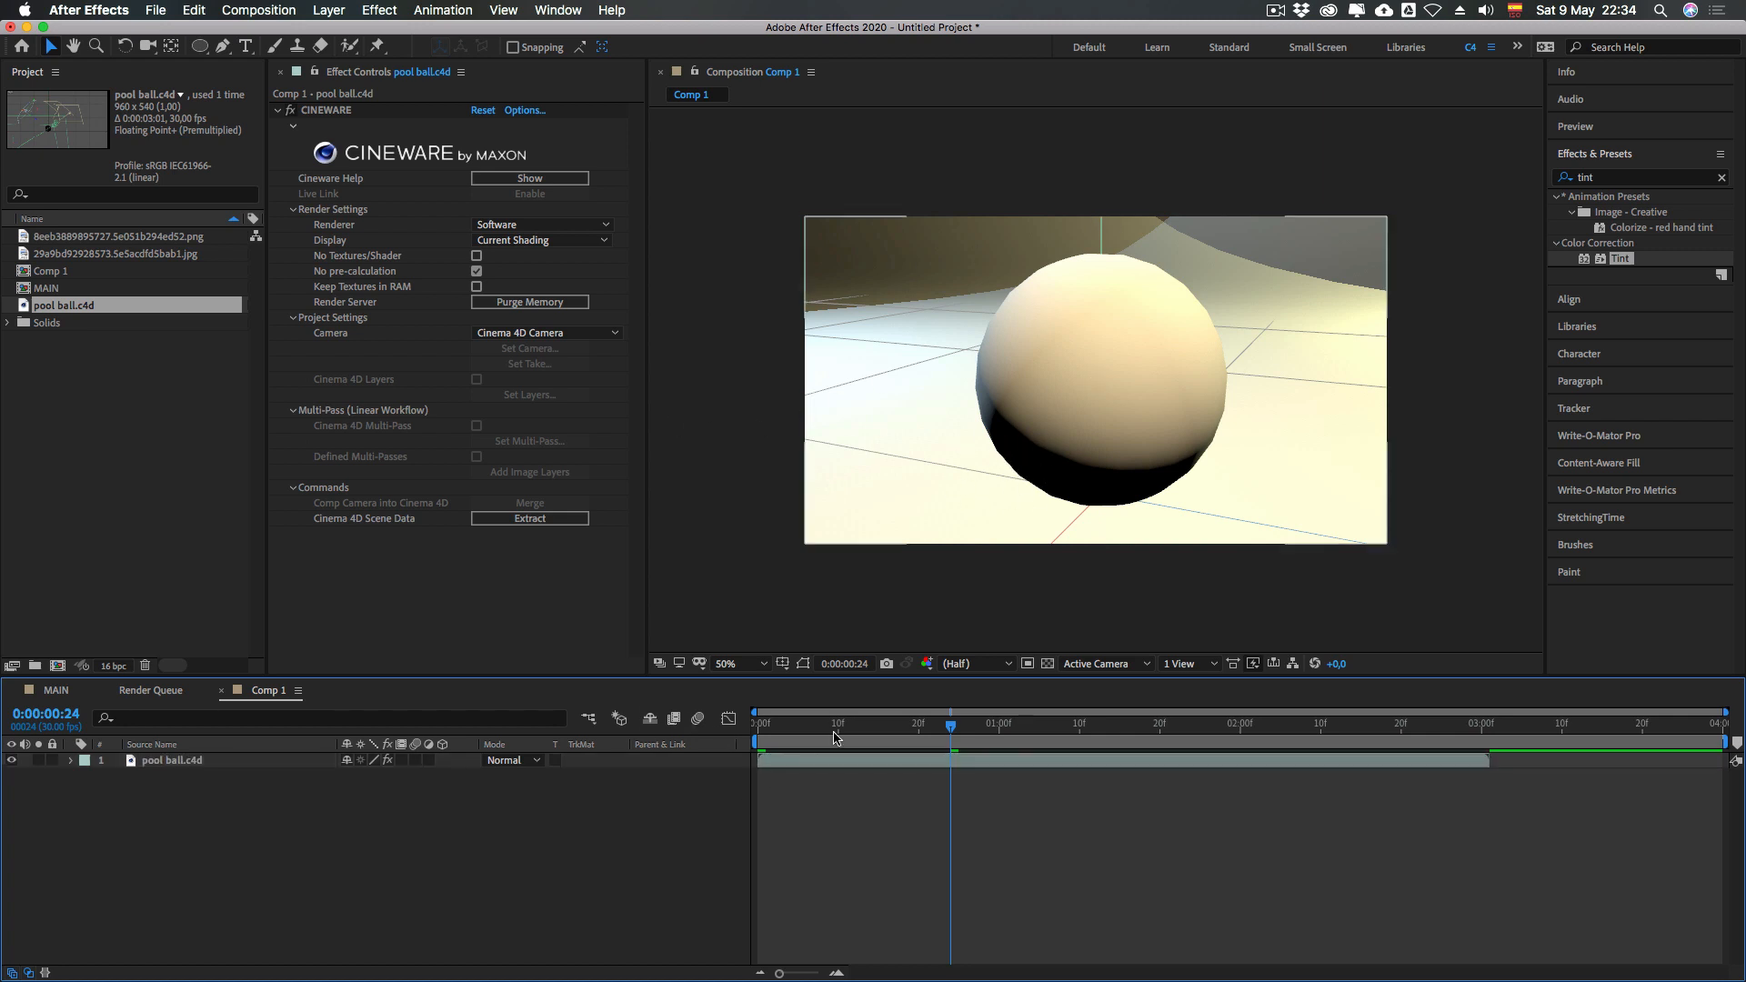
{"action": "left_click", "coordinate": [927, 725]}
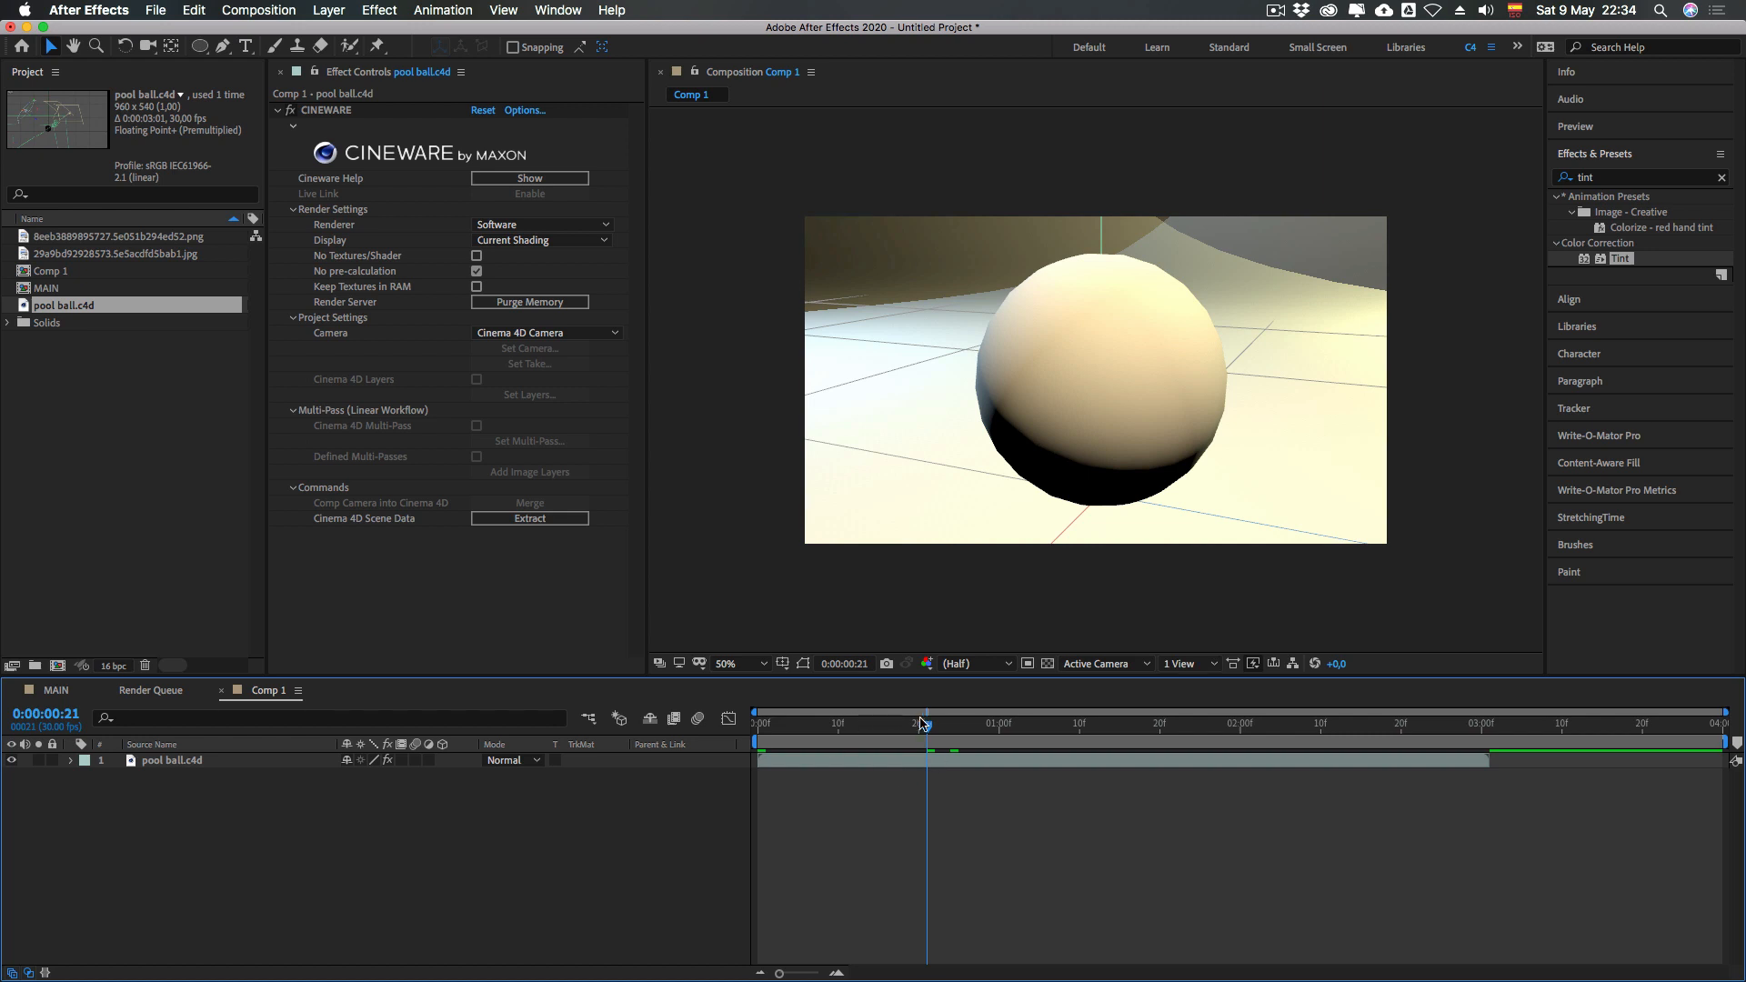
{"action": "left_click", "coordinate": [919, 725]}
{"action": "left_click", "coordinate": [84, 379]}
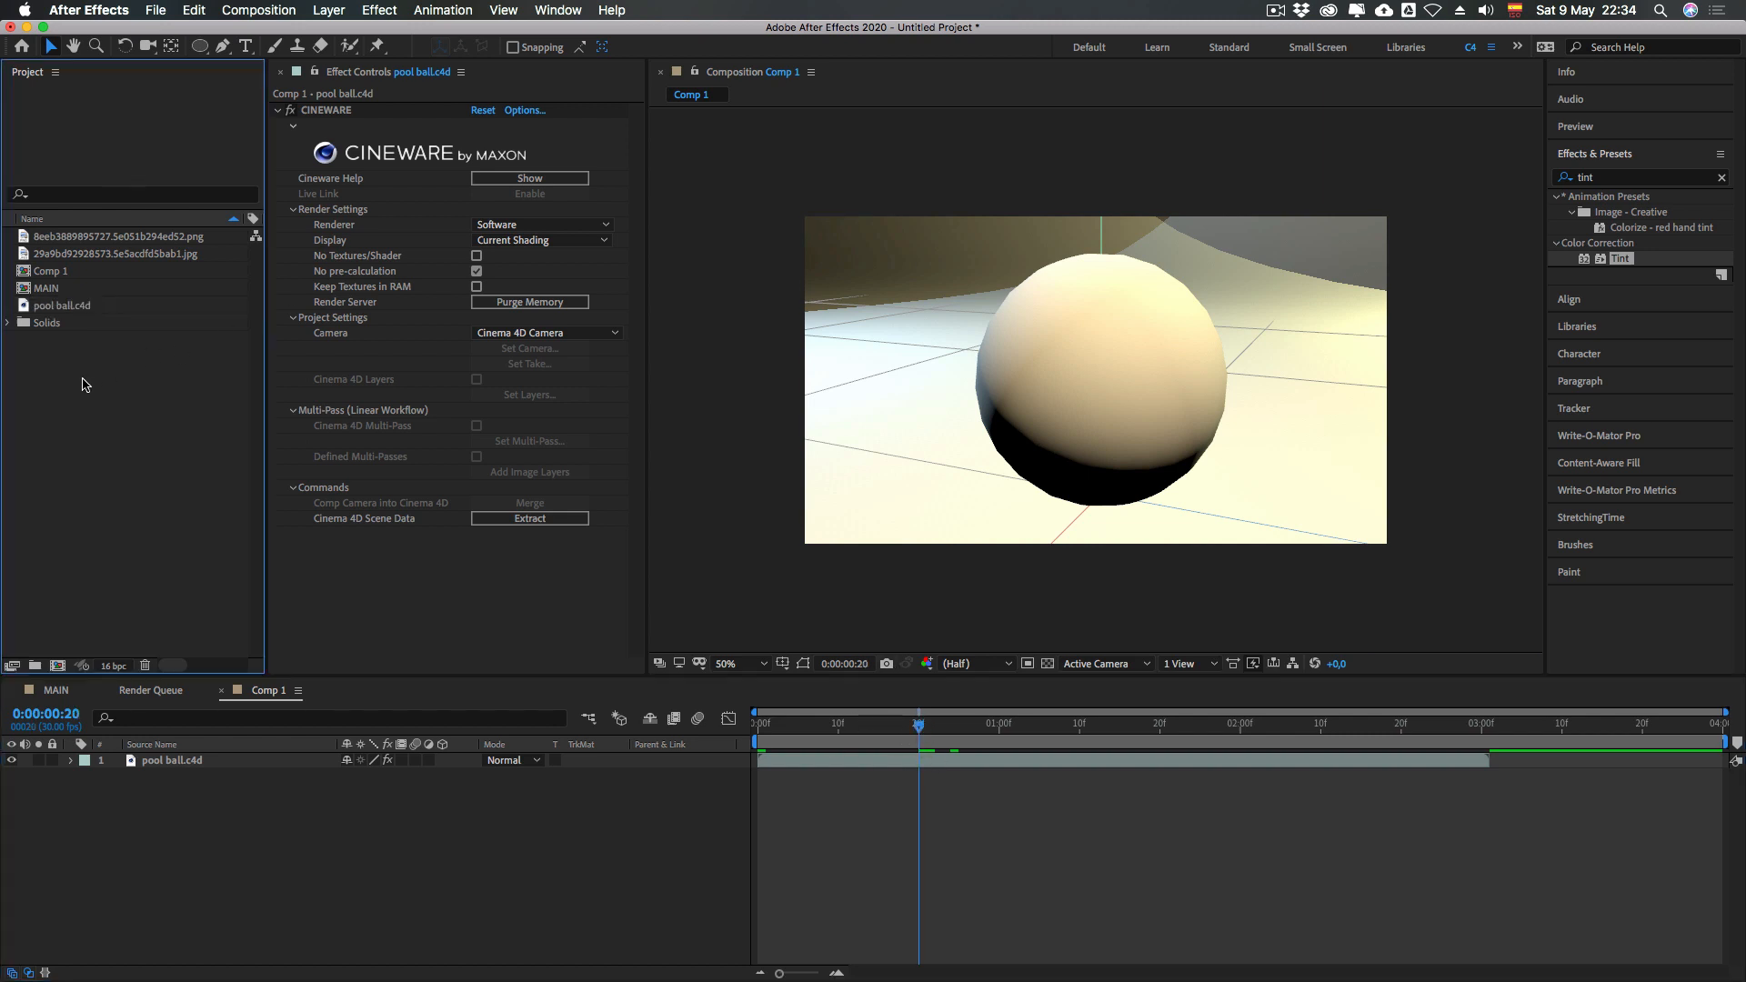
{"action": "left_click", "coordinate": [74, 307]}
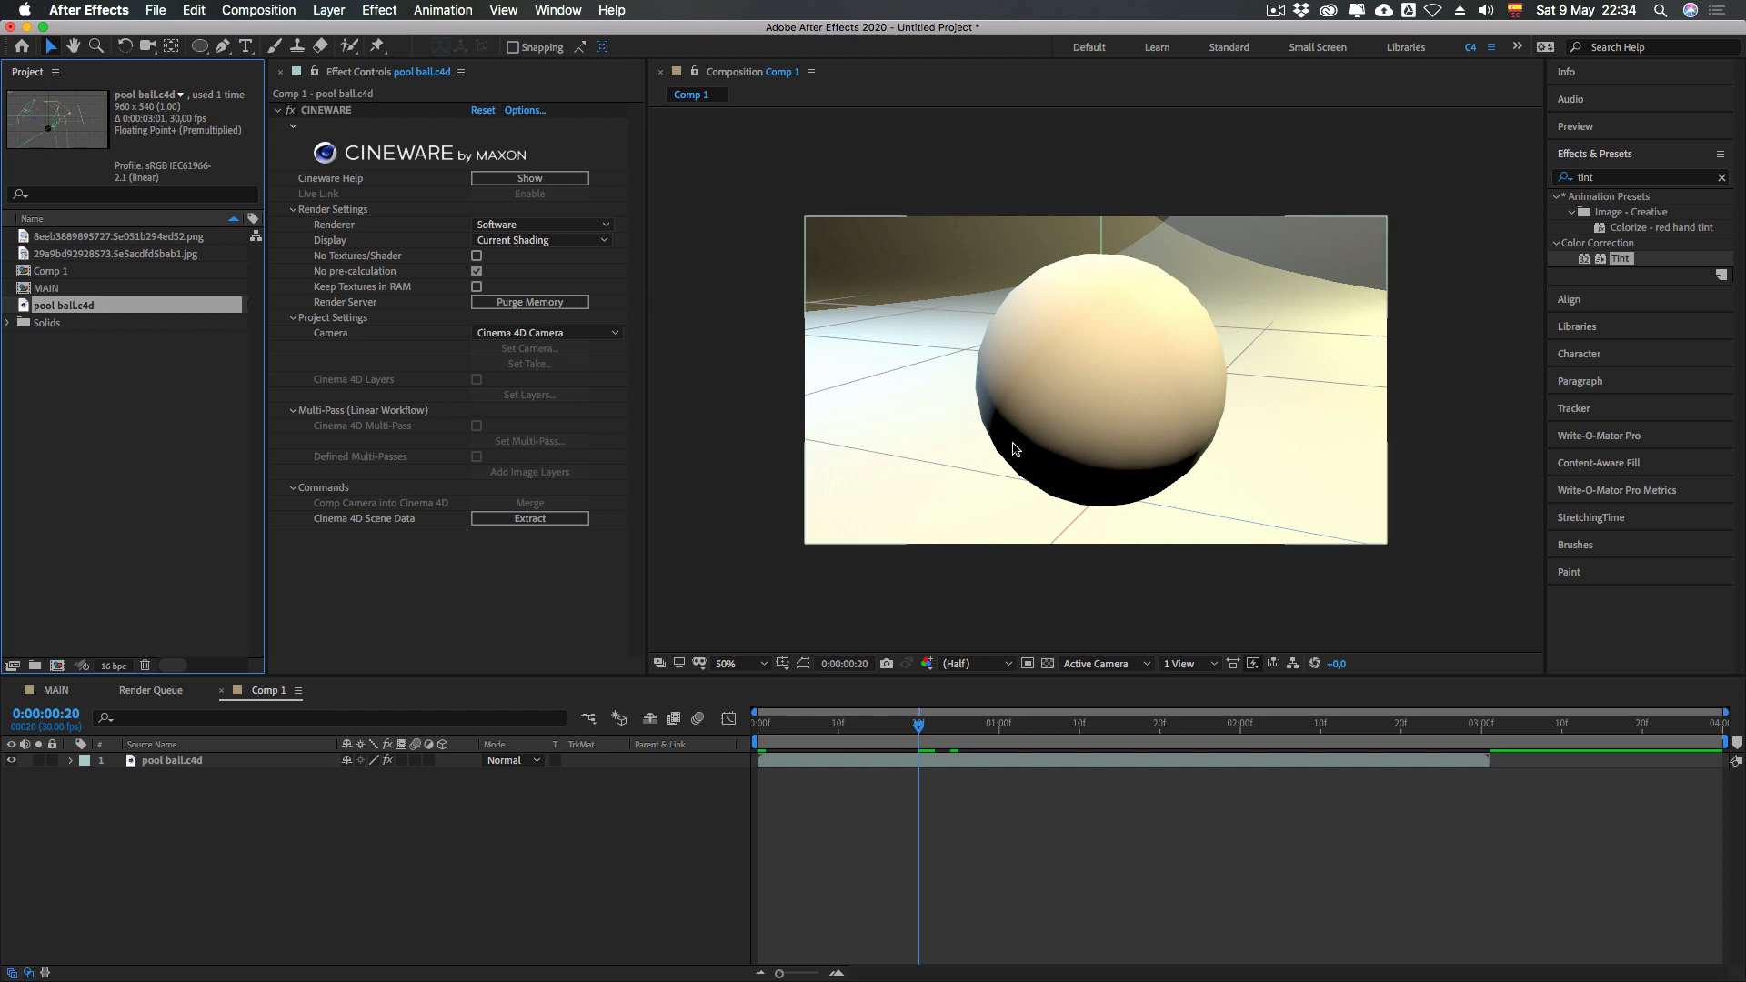
{"action": "left_click_drag", "start_coordinate": [838, 725], "coordinate": [902, 724]}
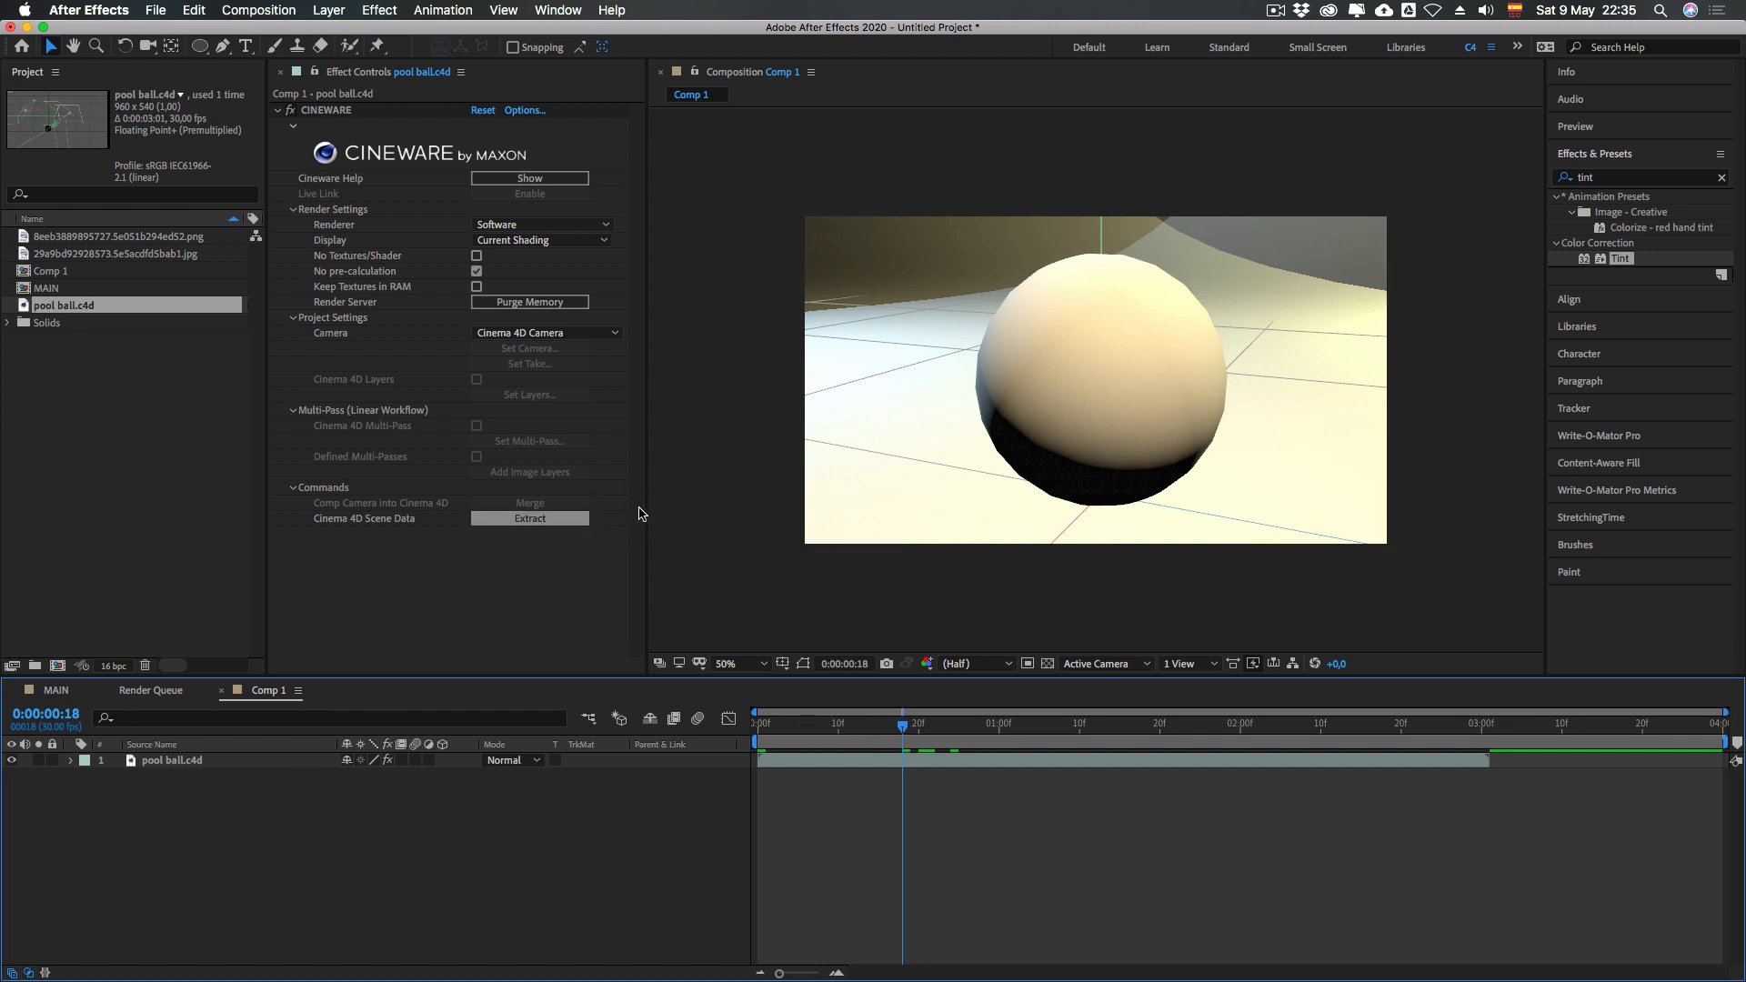
Switch to Finder, preview pool ball.jpg from the C4D folder alongside the pool ball scene, and close the Finder window
{"action": "key", "text": "super+Tab"}
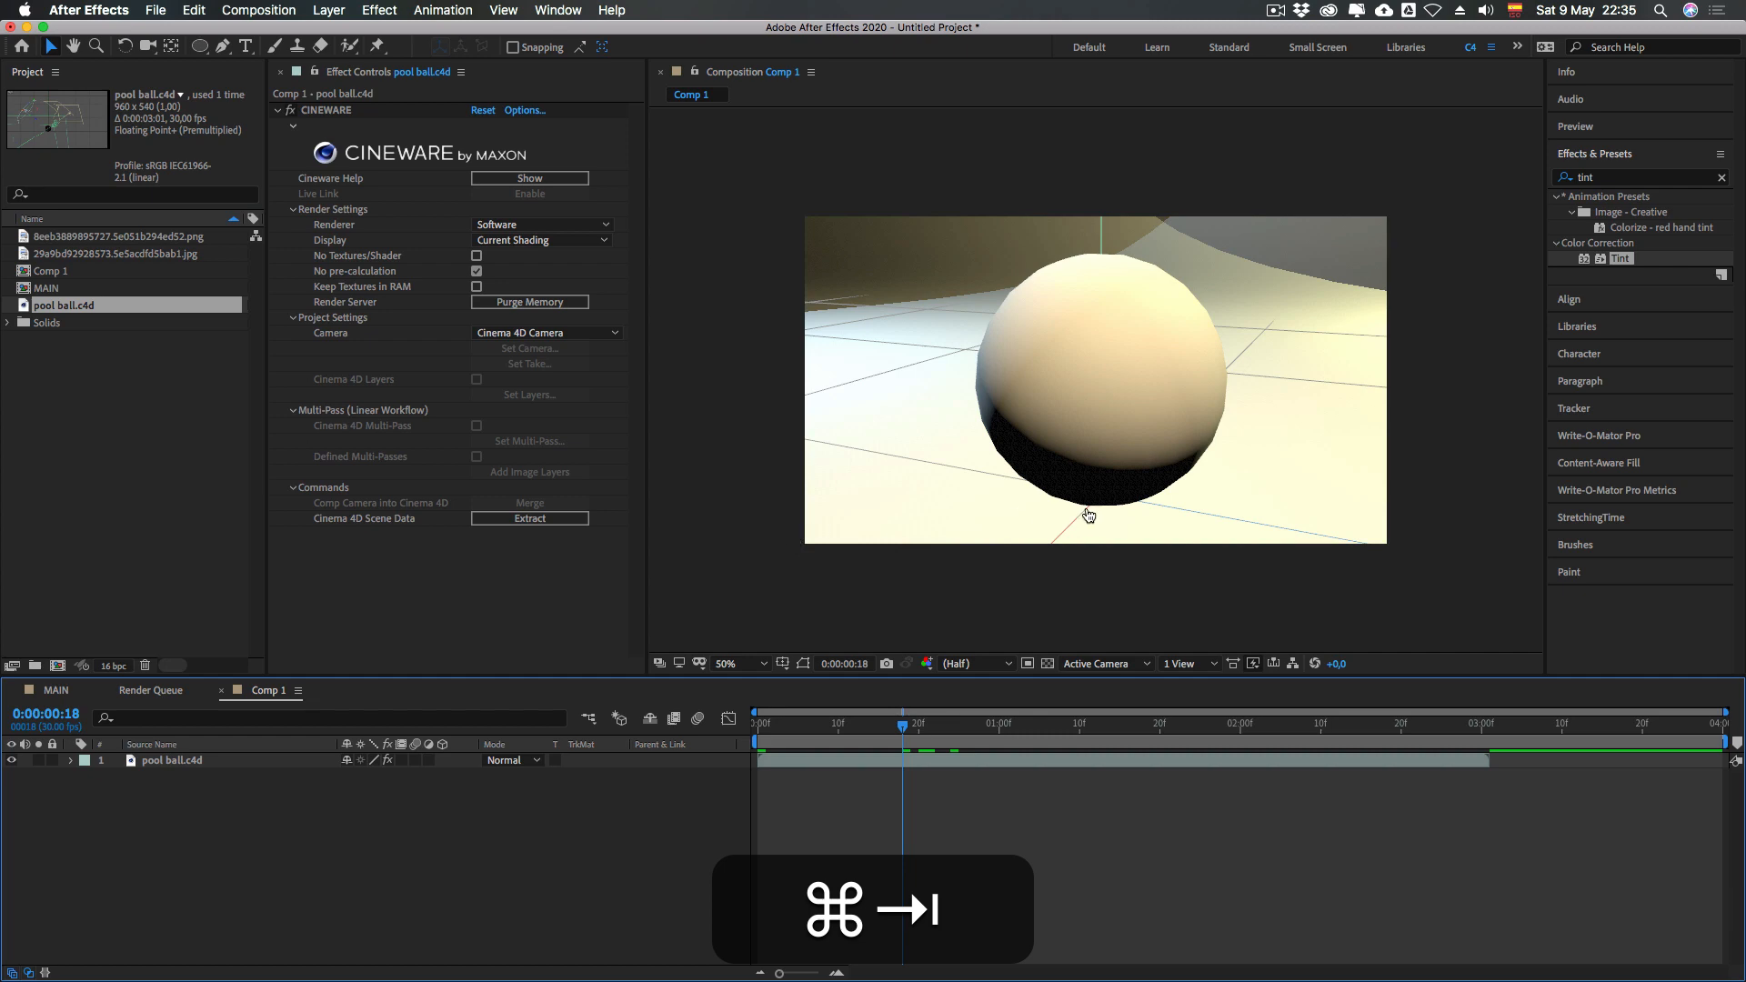
{"action": "key", "text": "super+n"}
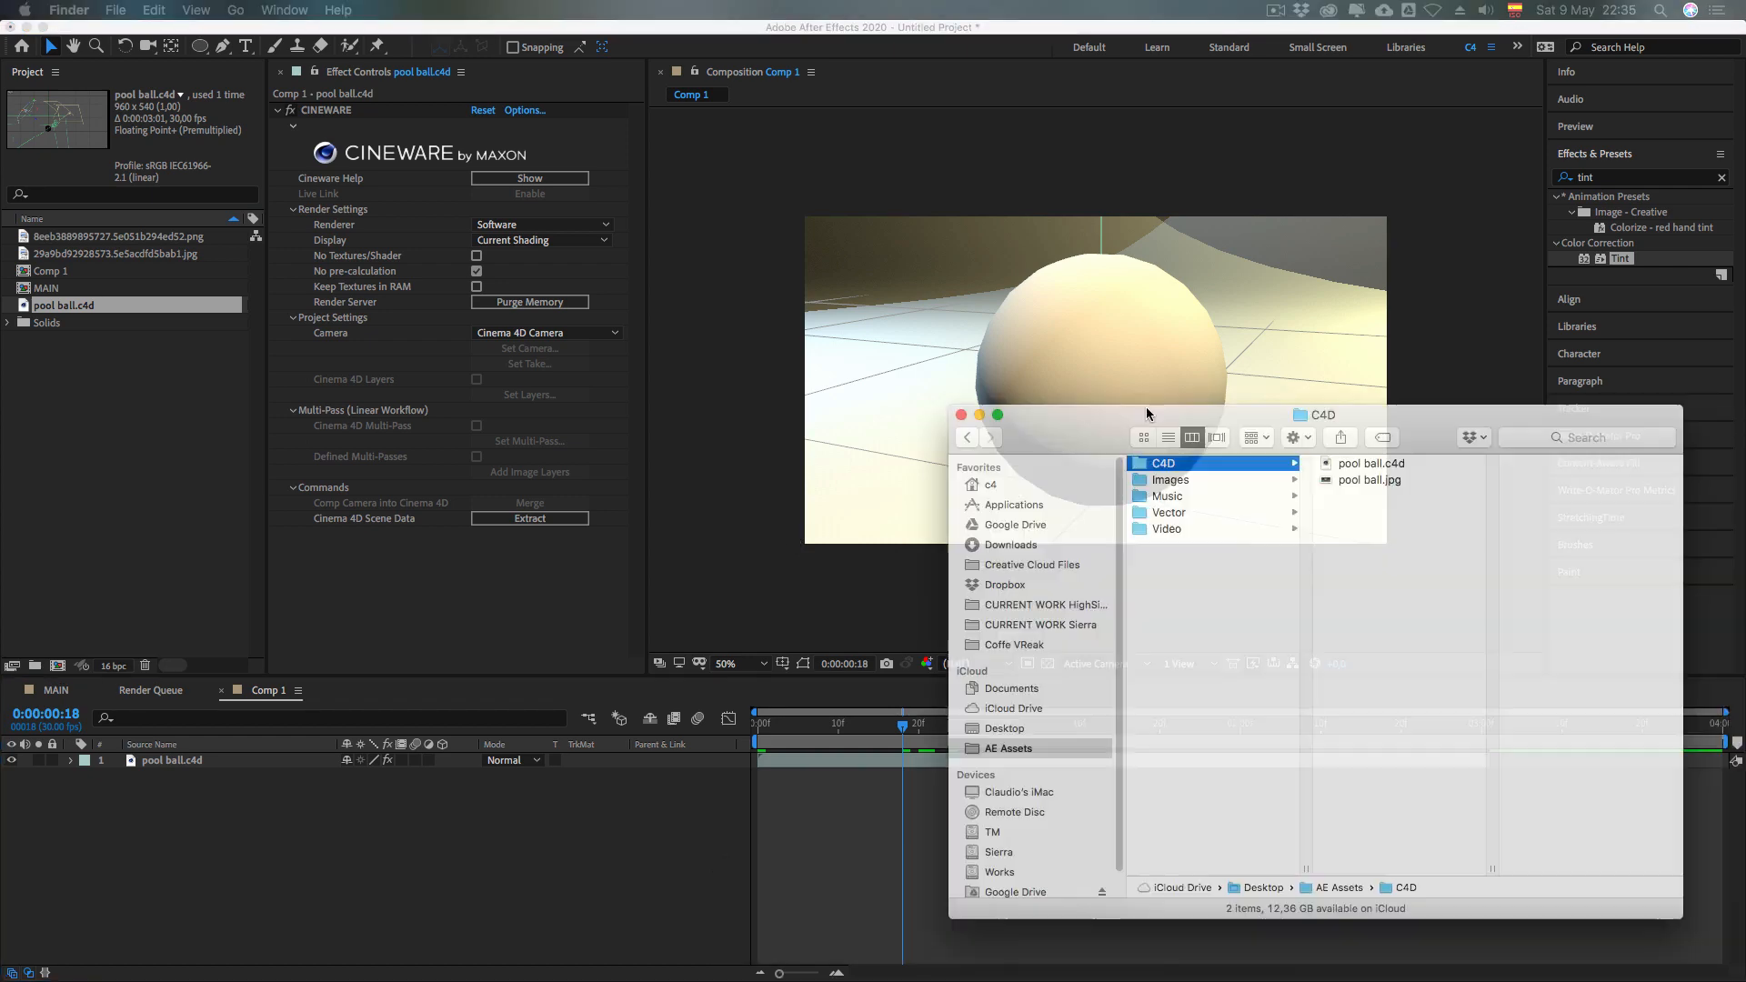
{"action": "left_click_drag", "start_coordinate": [1273, 409], "coordinate": [370, 218]}
{"action": "left_click", "coordinate": [436, 283]}
{"action": "key", "text": "space"}
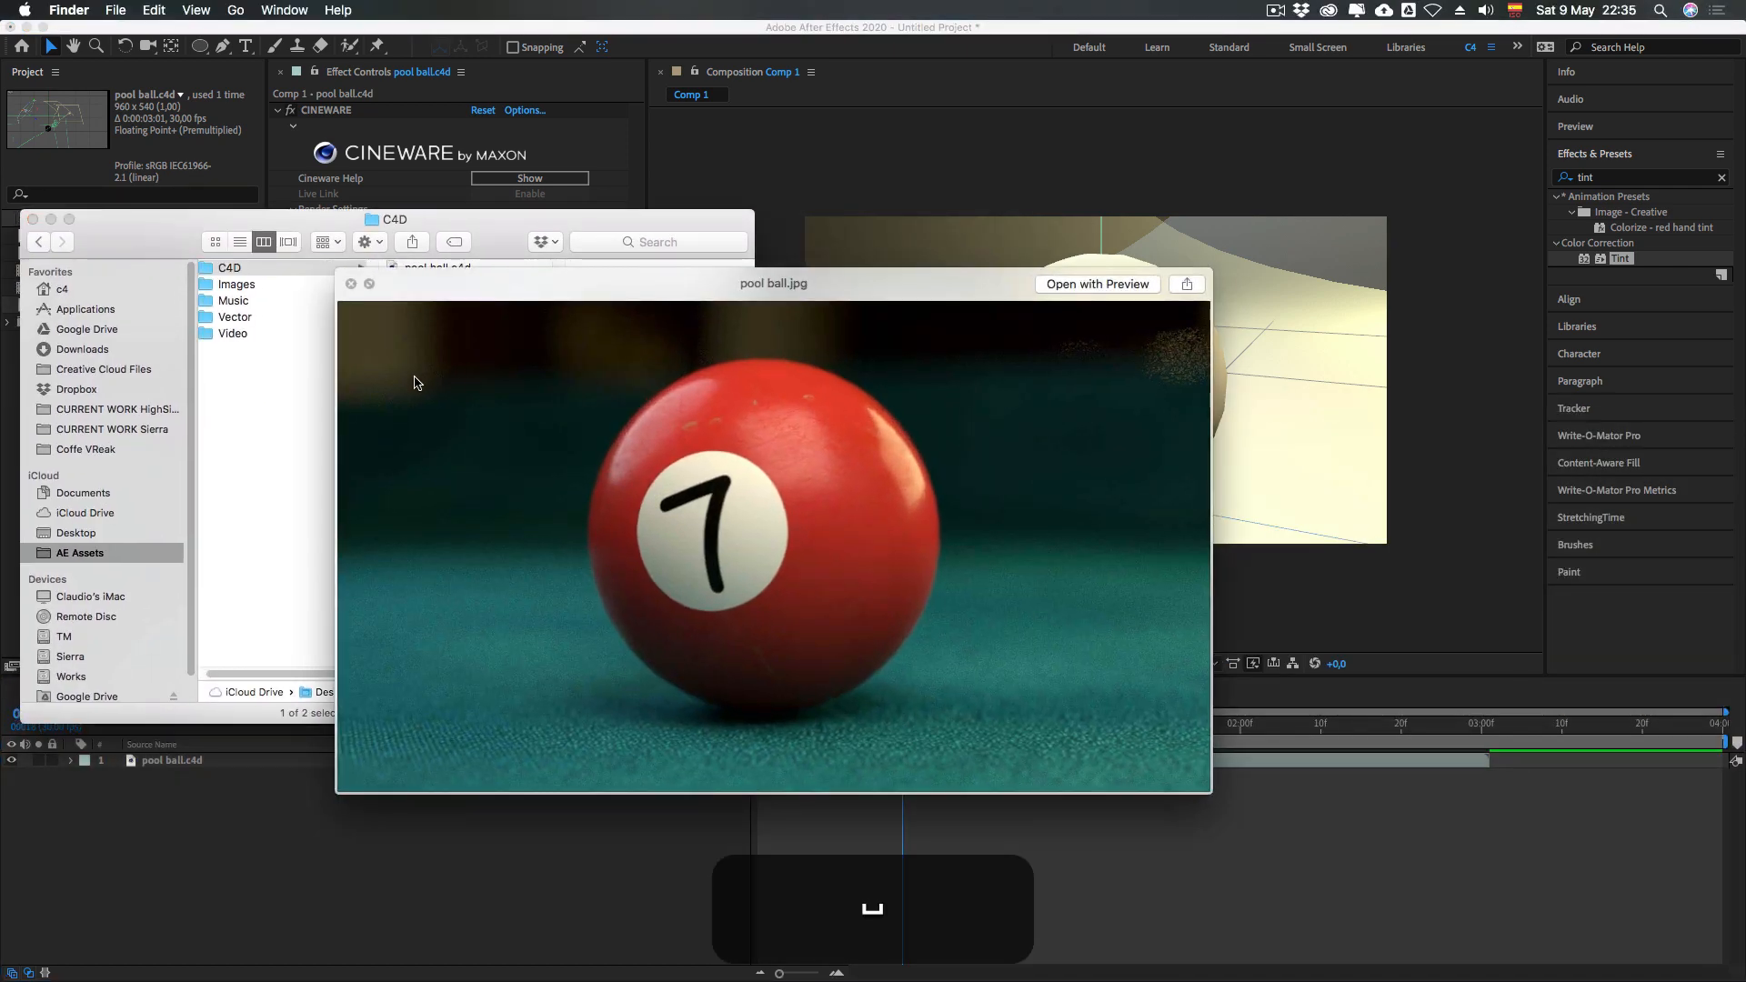
{"action": "left_click_drag", "start_coordinate": [891, 279], "coordinate": [626, 144]}
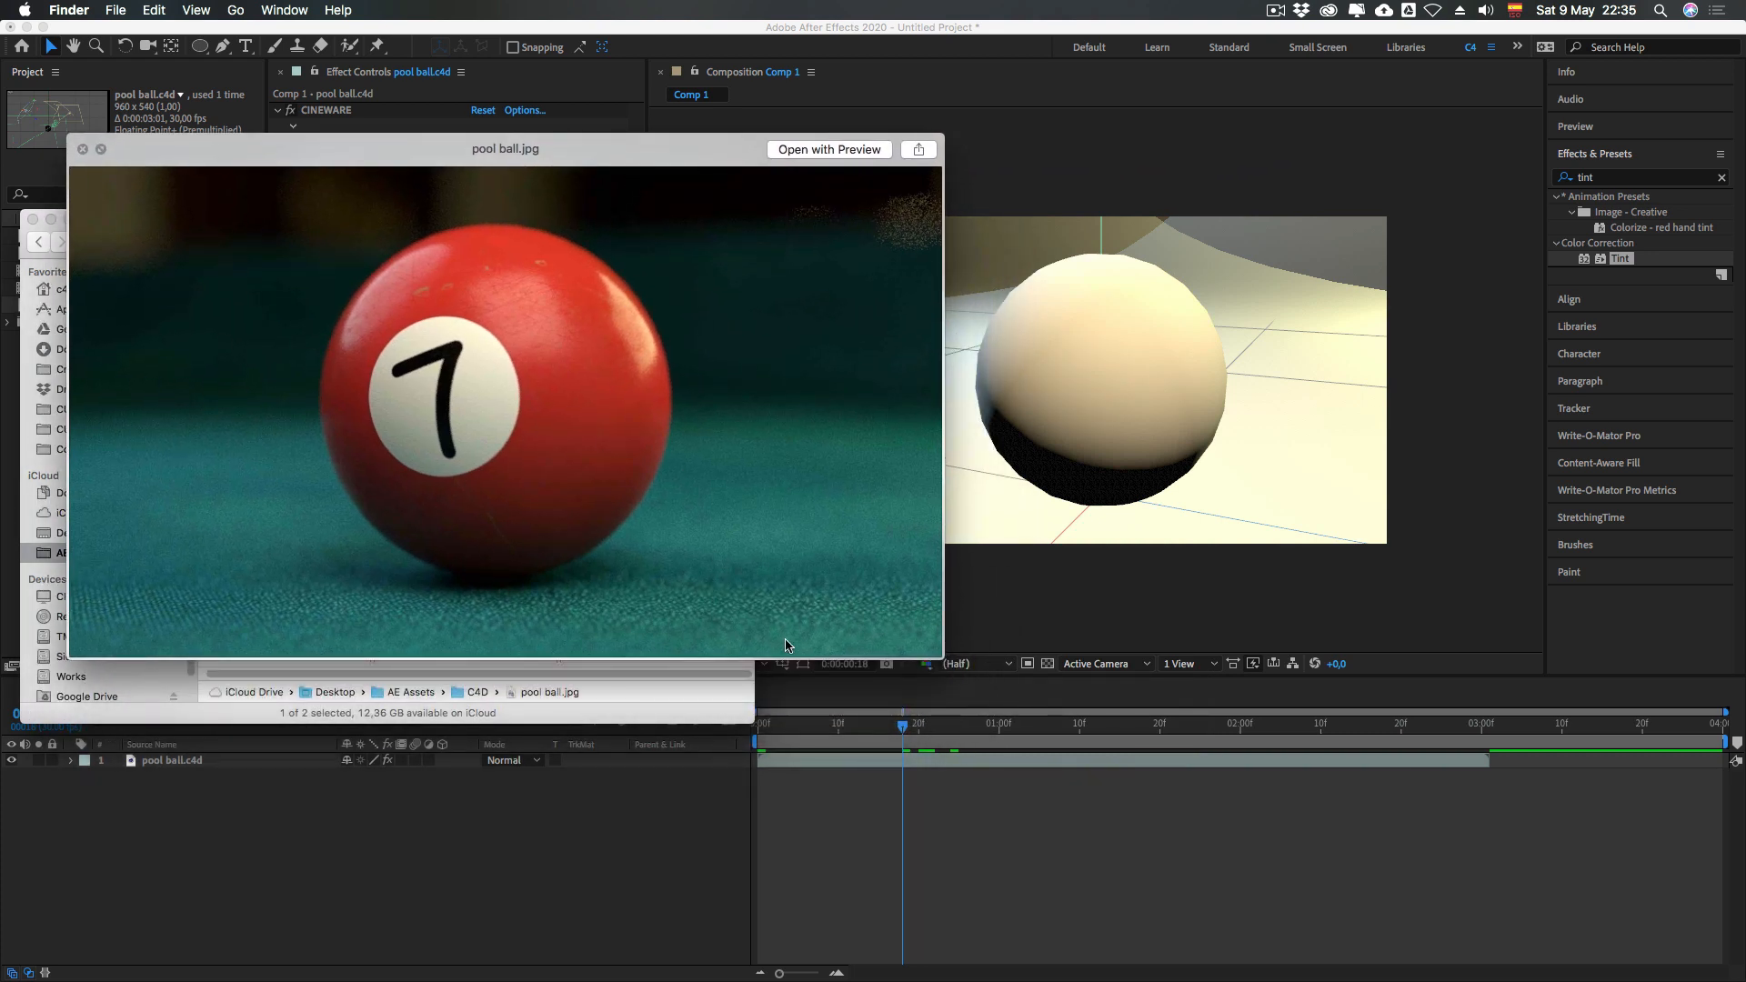
{"action": "key", "text": "space"}
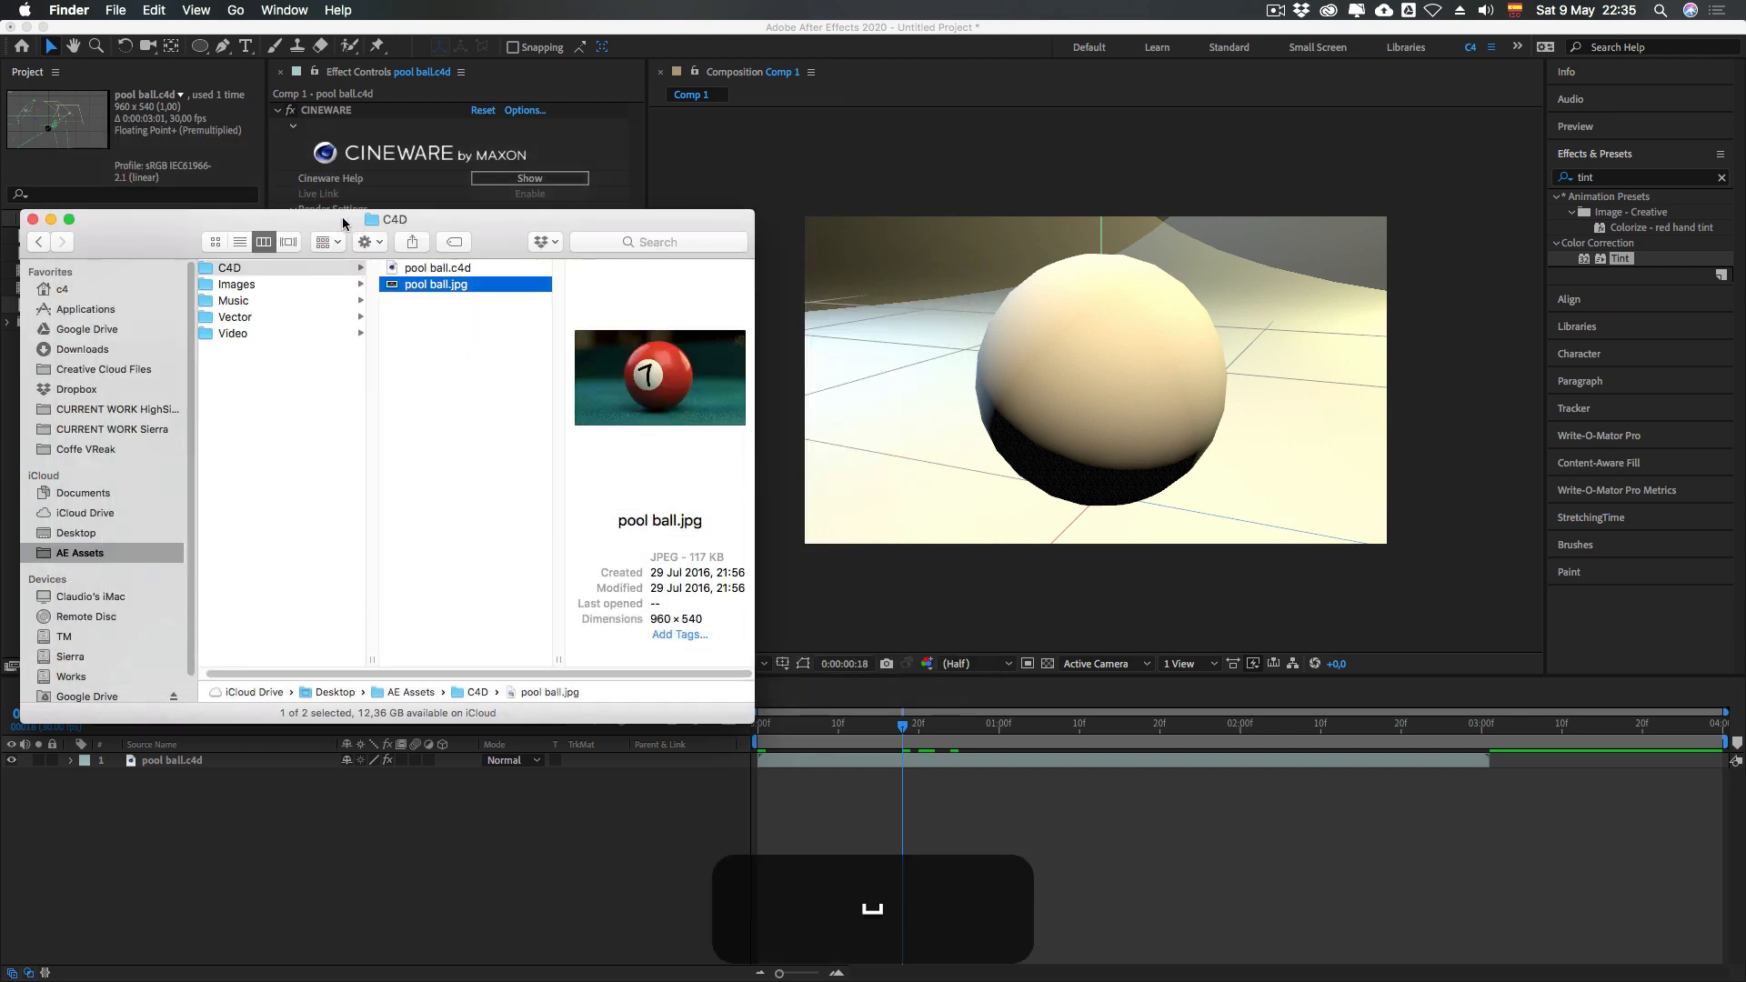
{"action": "left_click_drag", "start_coordinate": [322, 221], "coordinate": [990, 400]}
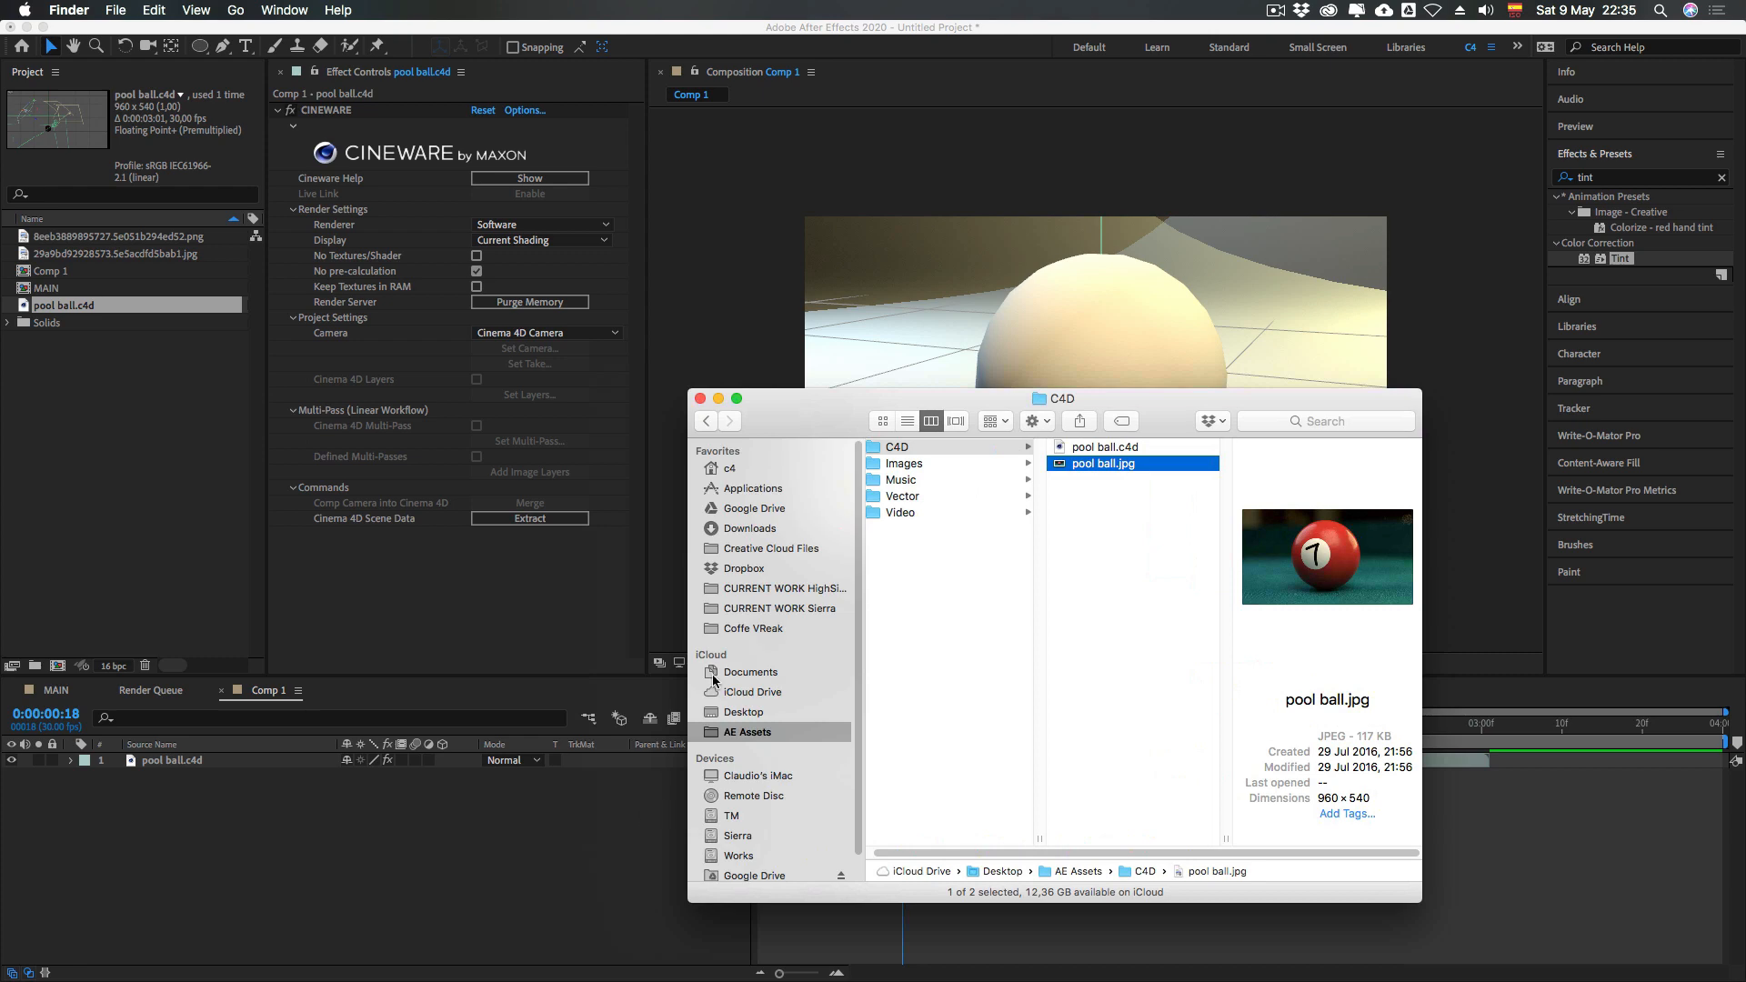
{"action": "left_click_drag", "start_coordinate": [876, 434], "coordinate": [980, 443]}
{"action": "key", "text": "super+w"}
Return to After Effects, select the pool ball.c4d layer in Comp 1, and bring up the MAIN composition
{"action": "left_click", "coordinate": [227, 806]}
{"action": "left_click", "coordinate": [170, 759]}
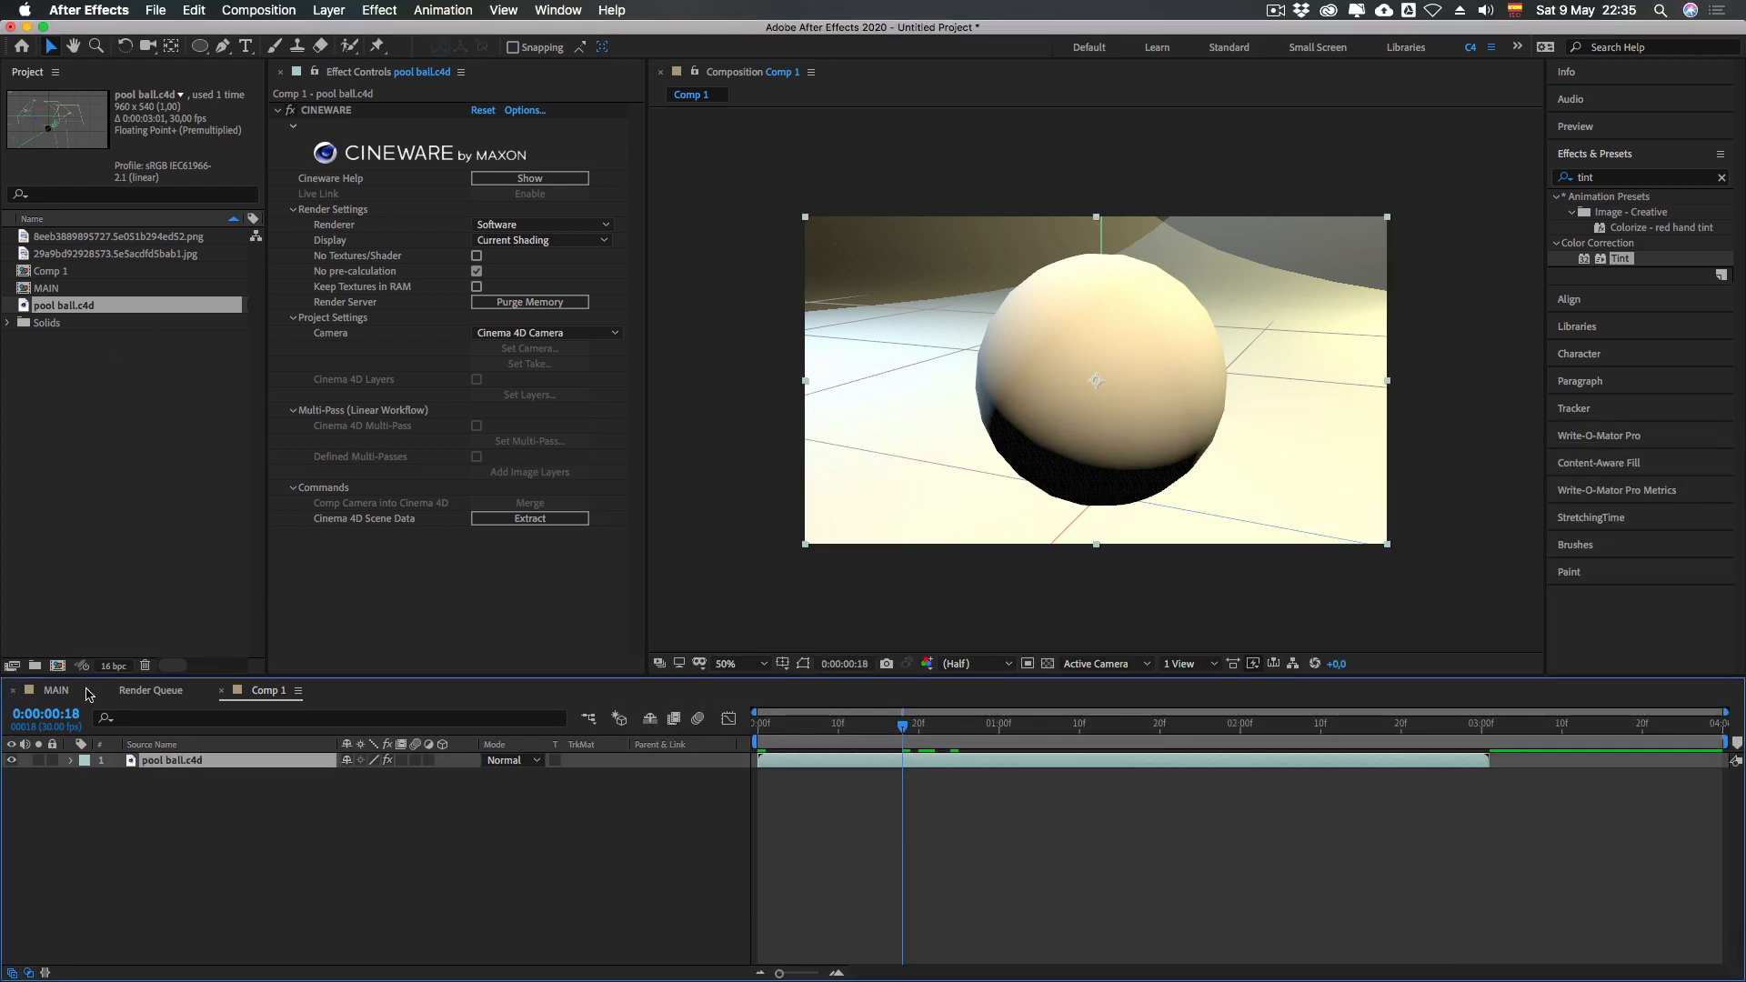
{"action": "left_click", "coordinate": [55, 691]}
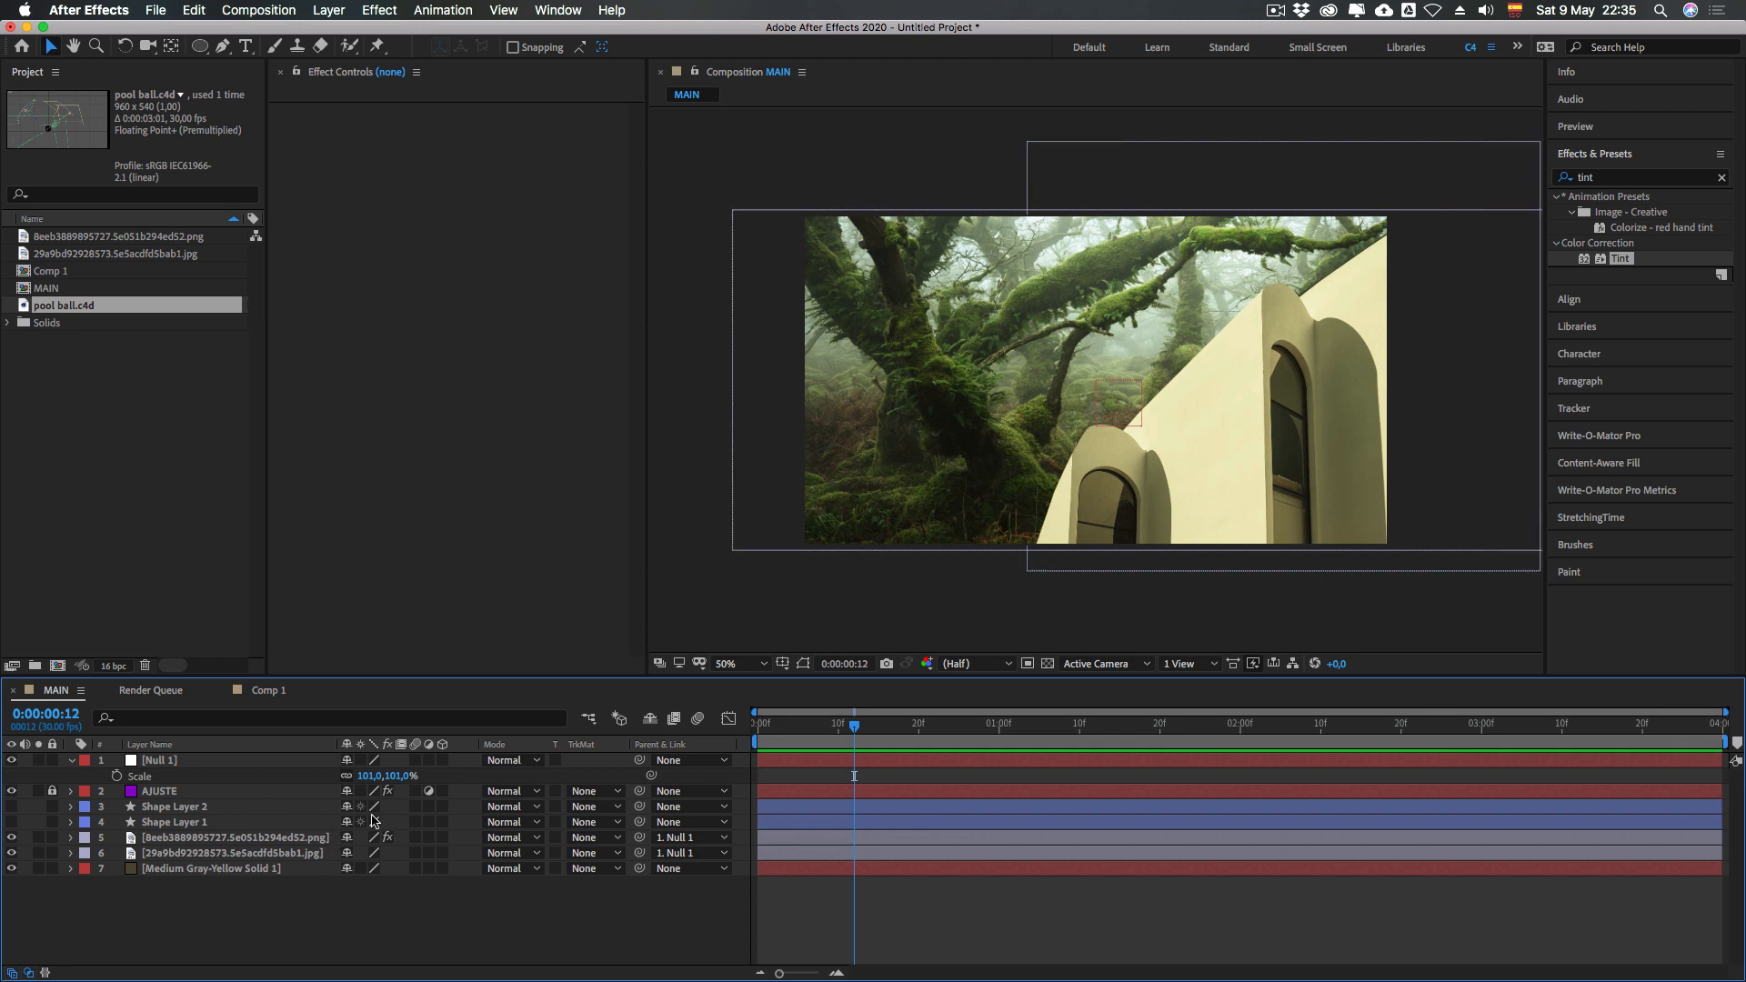
Switch from After Effects to Finder
{"action": "key", "text": "super+Tab"}
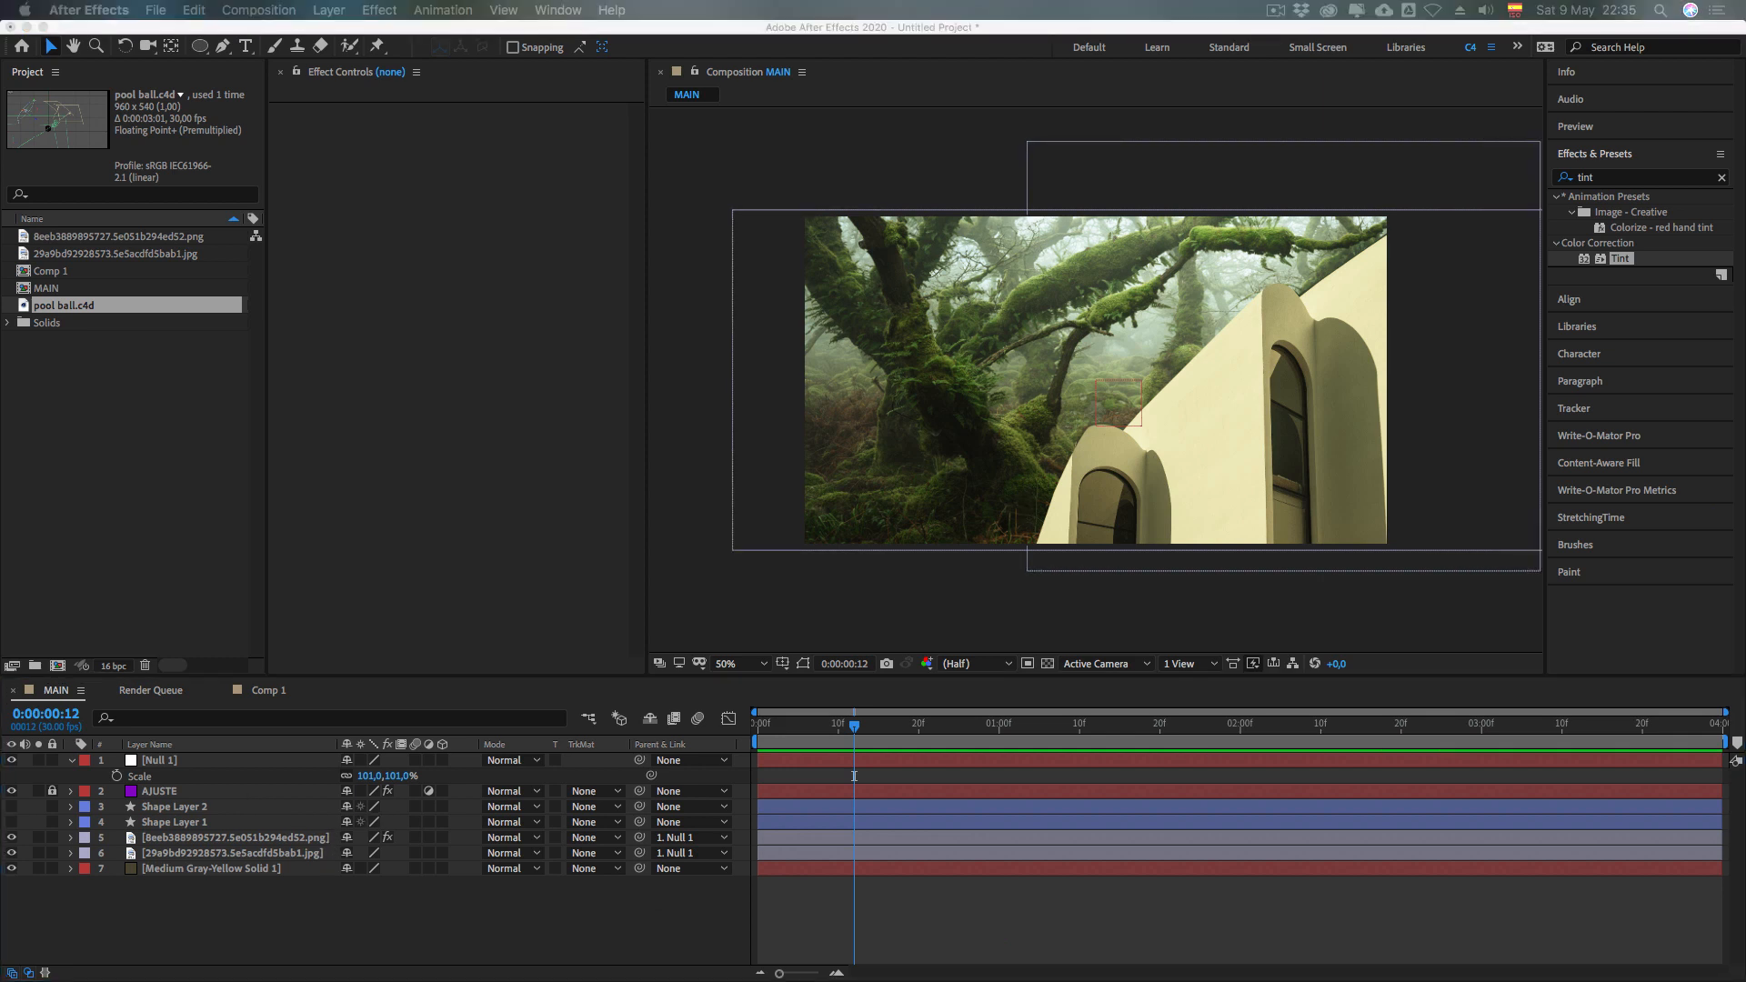